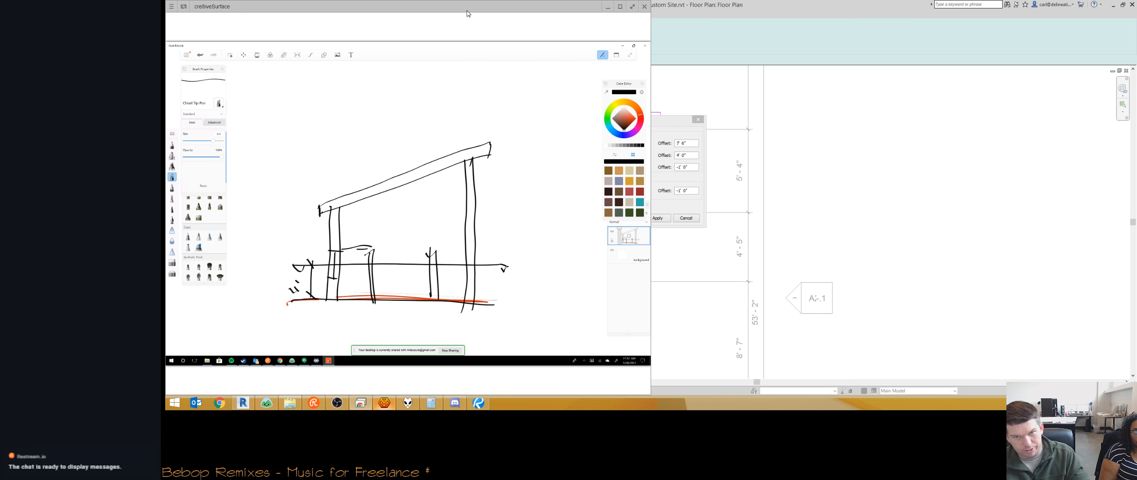
Switch to Revit, accept the plan region's view range and place the Revit window beside the section sketch.
left_click(767, 4)
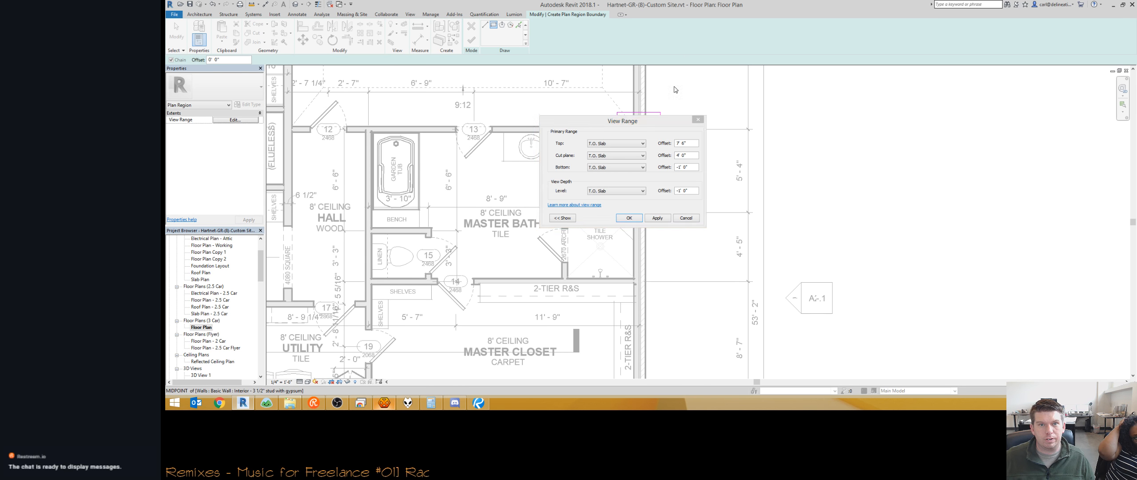
left_click(630, 218)
key("super+Right")
Set the plan region's cut plane offset to 6' and finish its boundary around the master bath window.
scroll(882, 149, "up", 1)
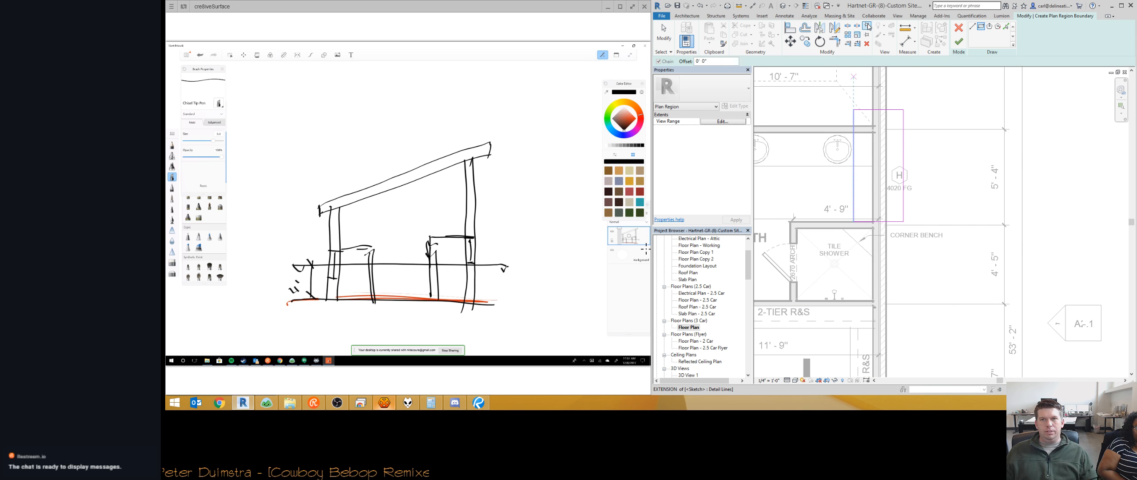
scroll(889, 187, "down", 1)
left_click(723, 121)
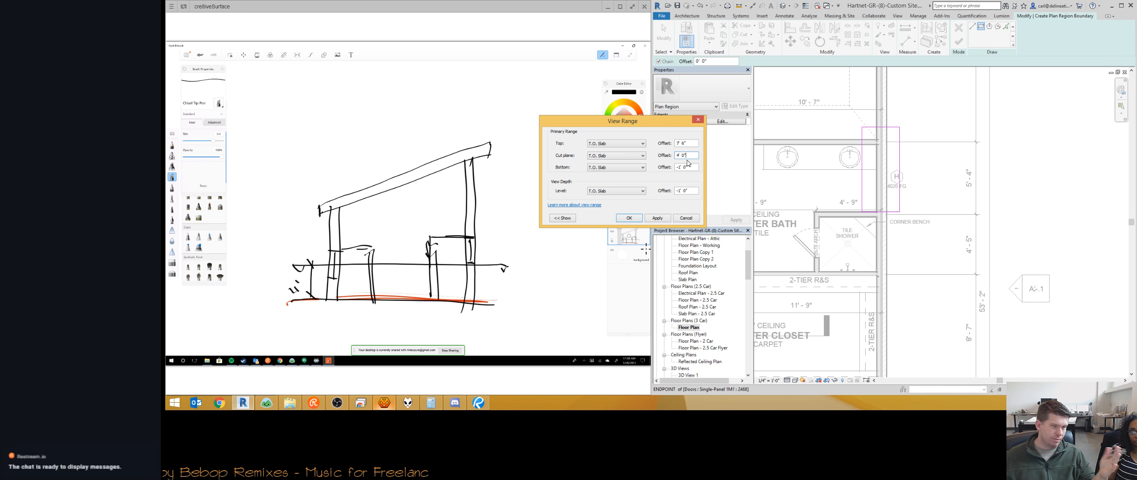
left_click_drag(692, 156, 658, 156)
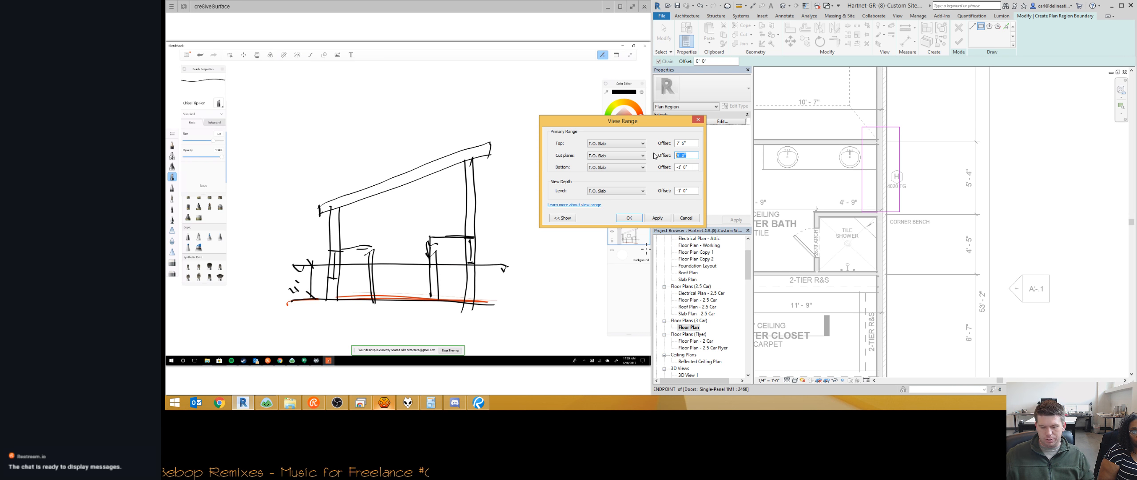
key("Return")
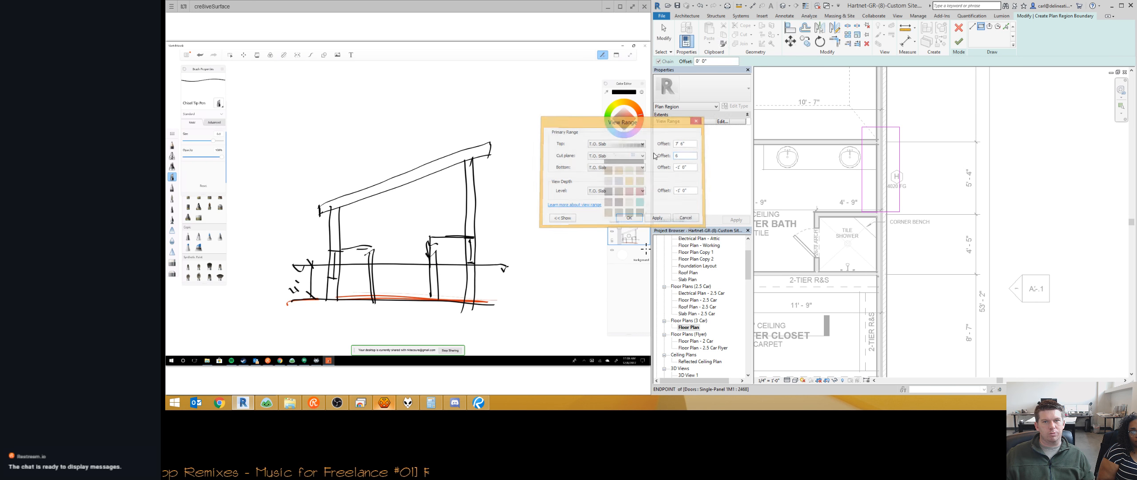
left_click(959, 41)
Maximize Revit and move the plan region's lower edge to just above the tile shower wall, keeping window H enclosed.
left_click(1121, 6)
scroll(704, 249, "up", 5)
mouse_move(689, 252)
left_mouse_down()
mouse_move(704, 266)
mouse_move(681, 261)
left_mouse_up()
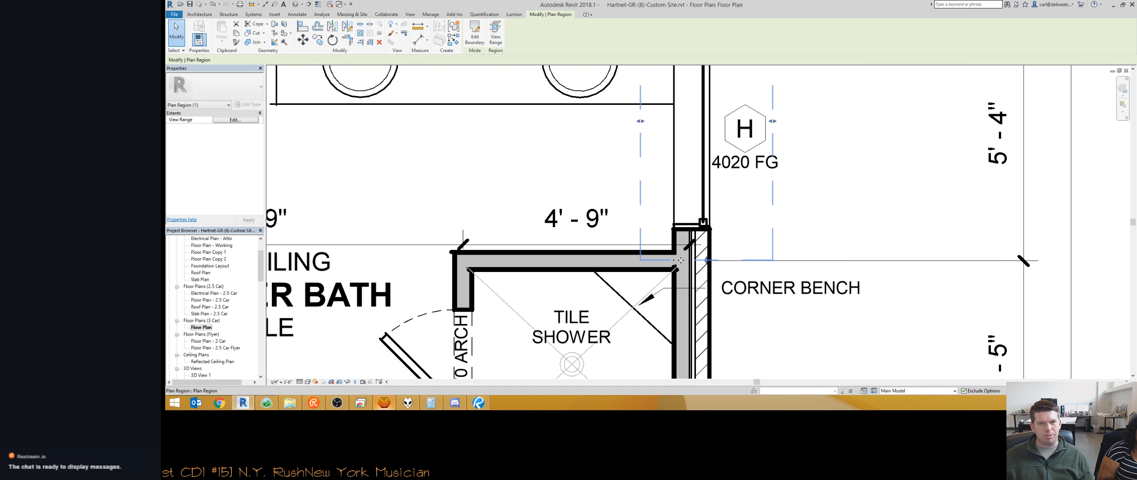
scroll(677, 269, "up", 2)
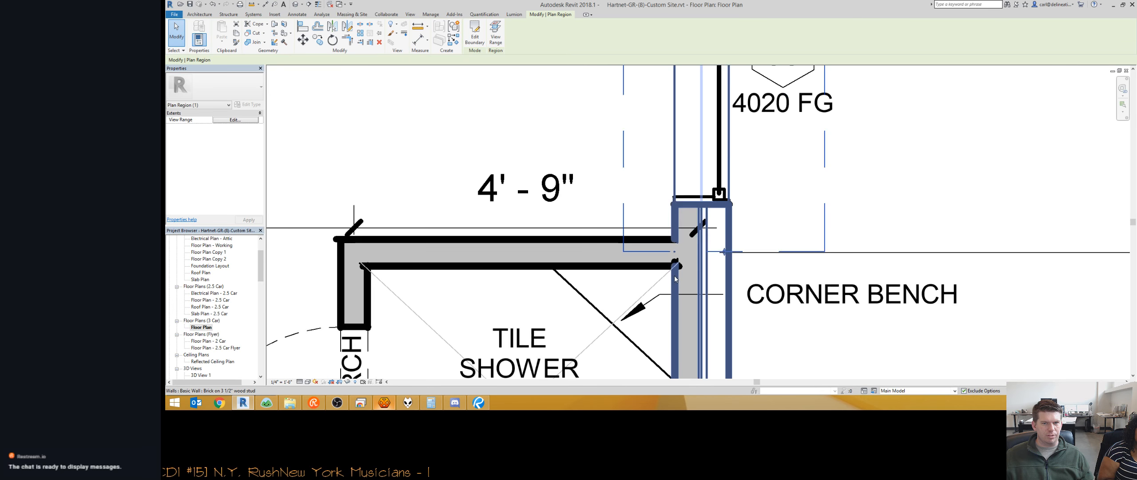
scroll(676, 279, "up", 2)
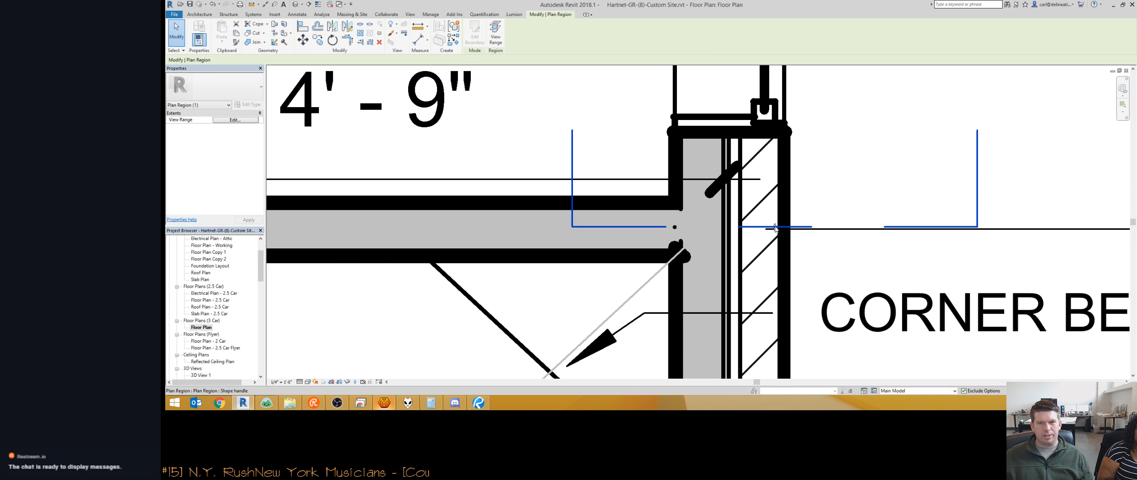
left_click_drag(774, 227, 745, 287)
scroll(746, 306, "down", 4)
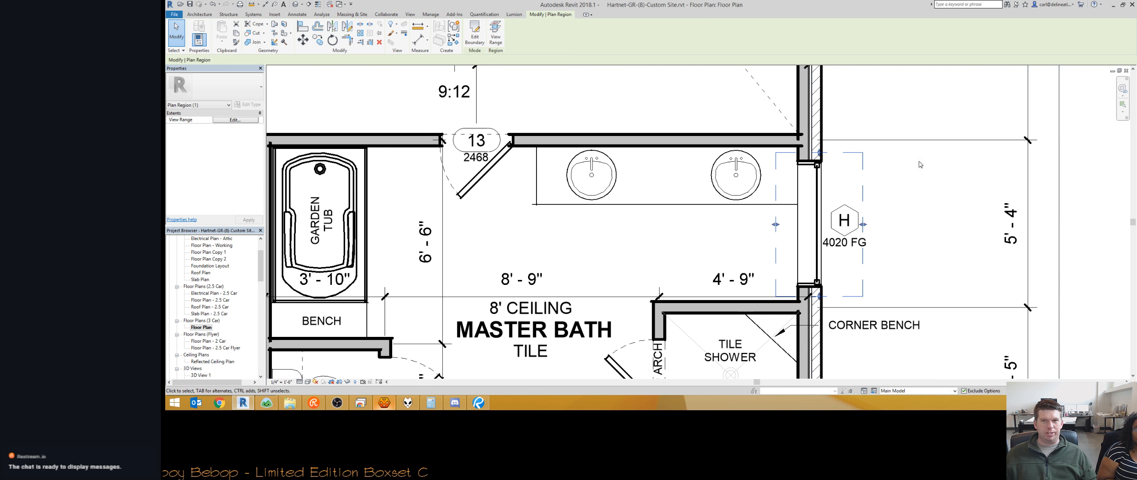
left_click(906, 171)
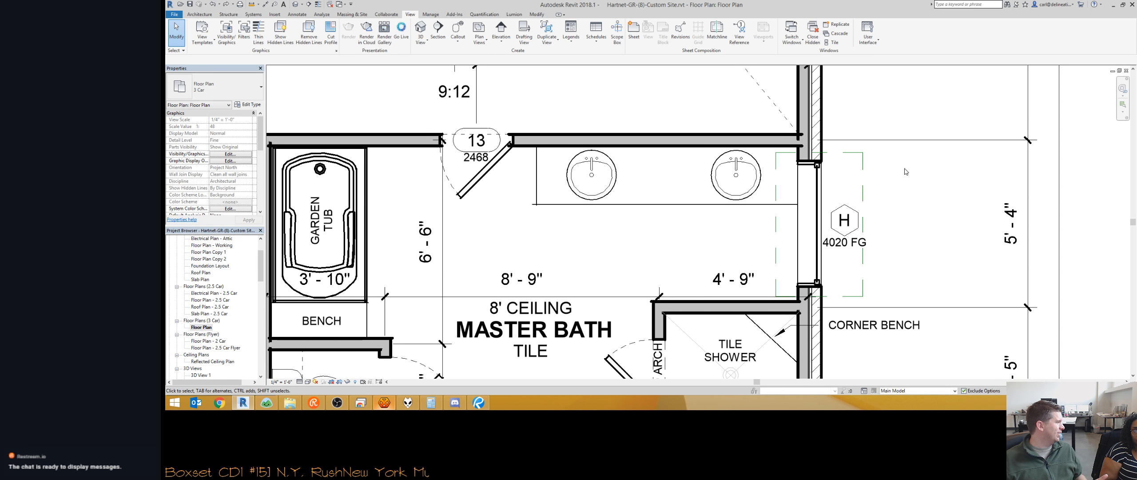
Open sheet A2.1 Exterior Elevations and activate the Right Elevation viewport.
scroll(837, 177, "down", 6)
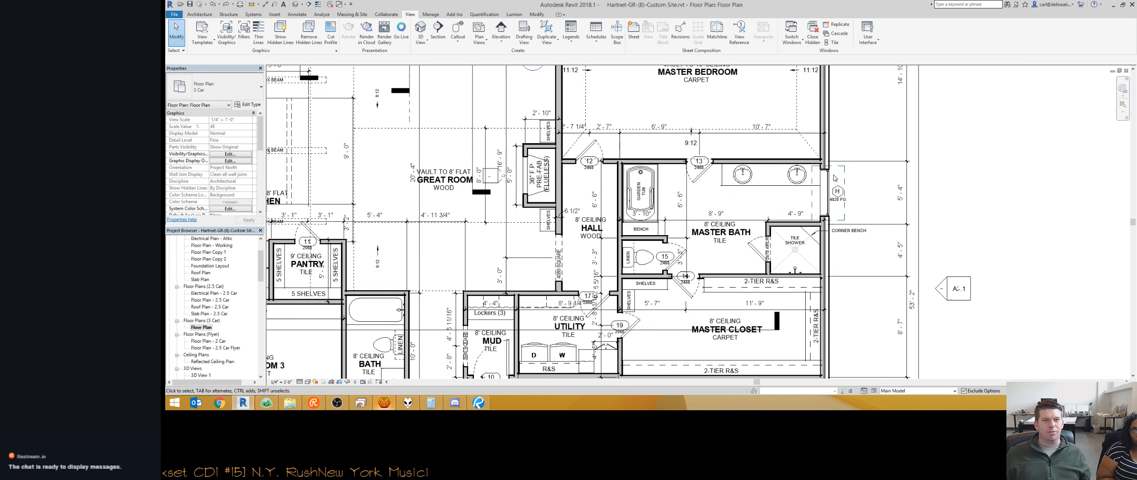
scroll(539, 241, "down", 3)
scroll(204, 307, "down", 10)
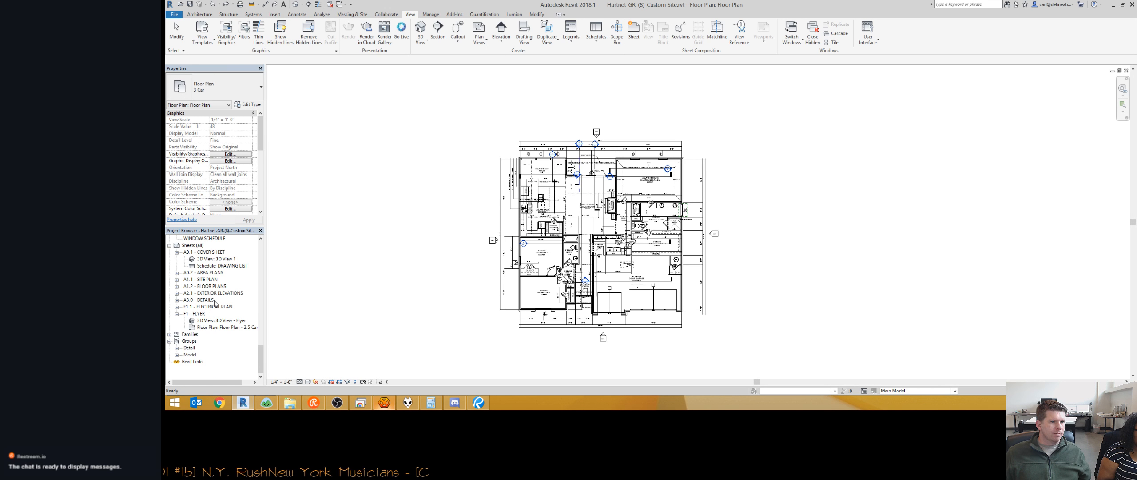
left_click(214, 294)
double_click(684, 133)
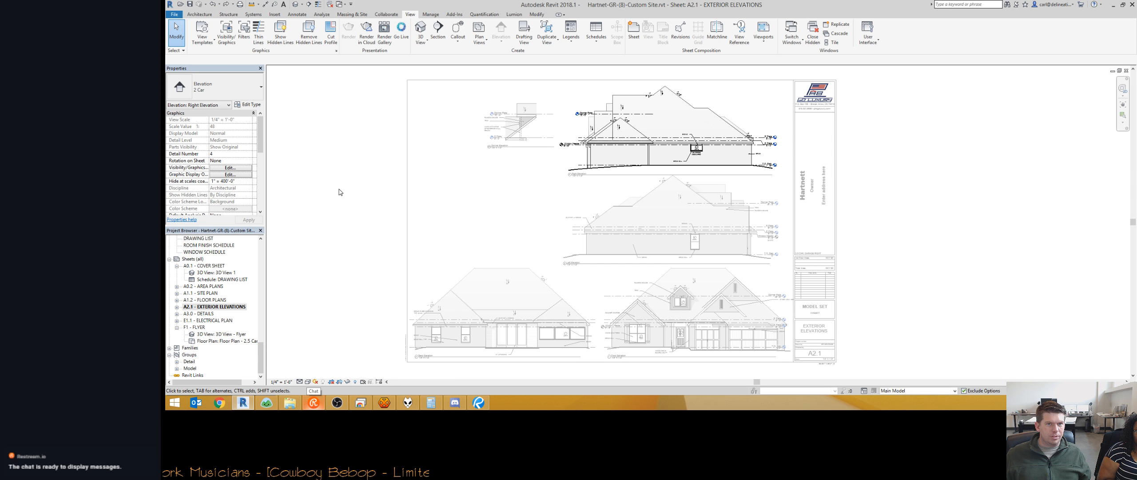
Show the Right Elevation's crop region, hide it again and deactivate the viewport.
scroll(386, 244, "down", 3)
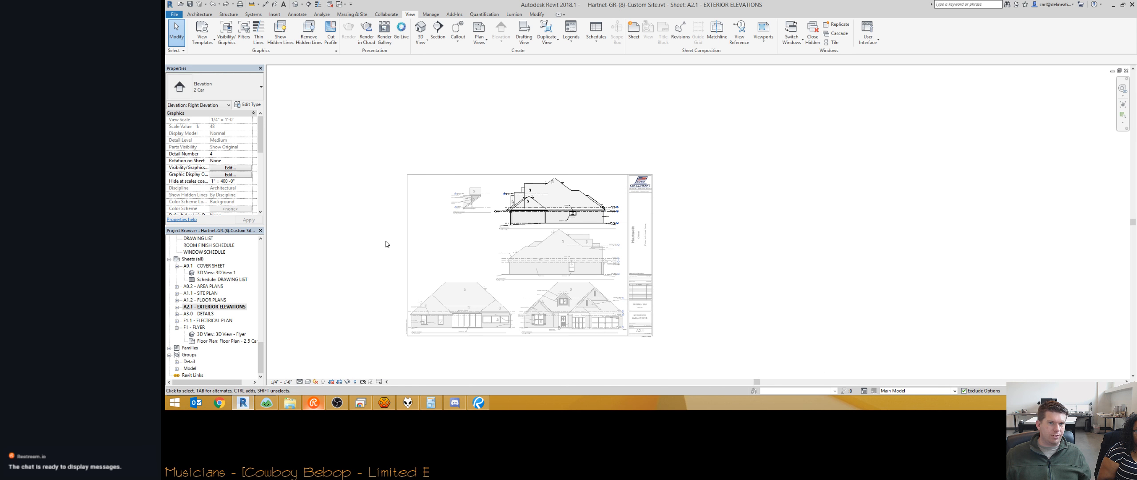
left_click(339, 382)
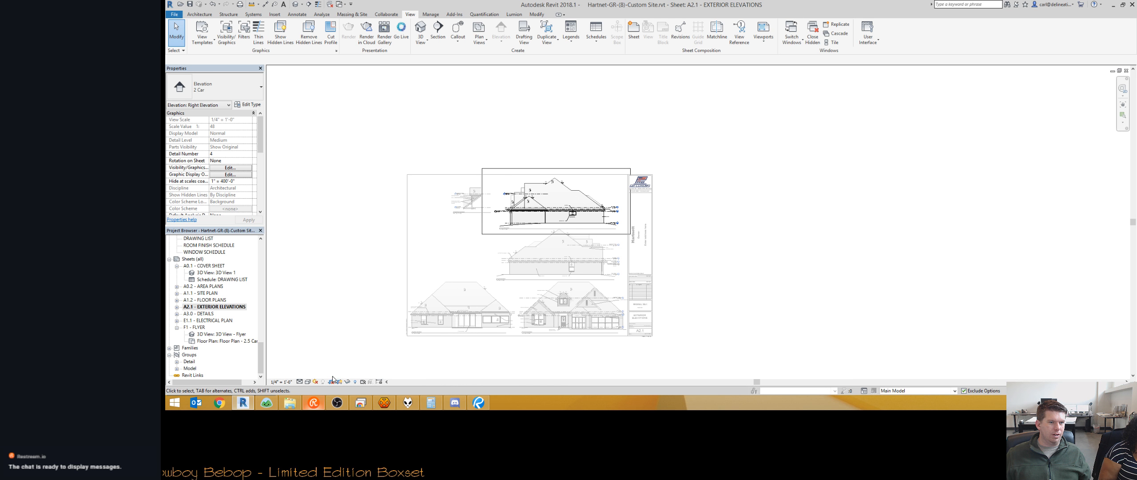
scroll(488, 238, "up", 2)
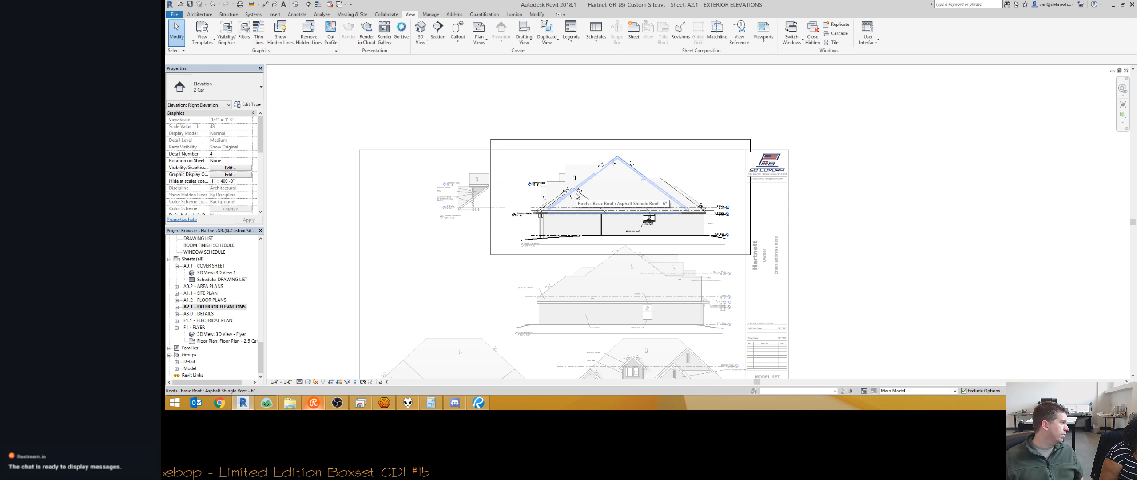
scroll(611, 171, "down", 2)
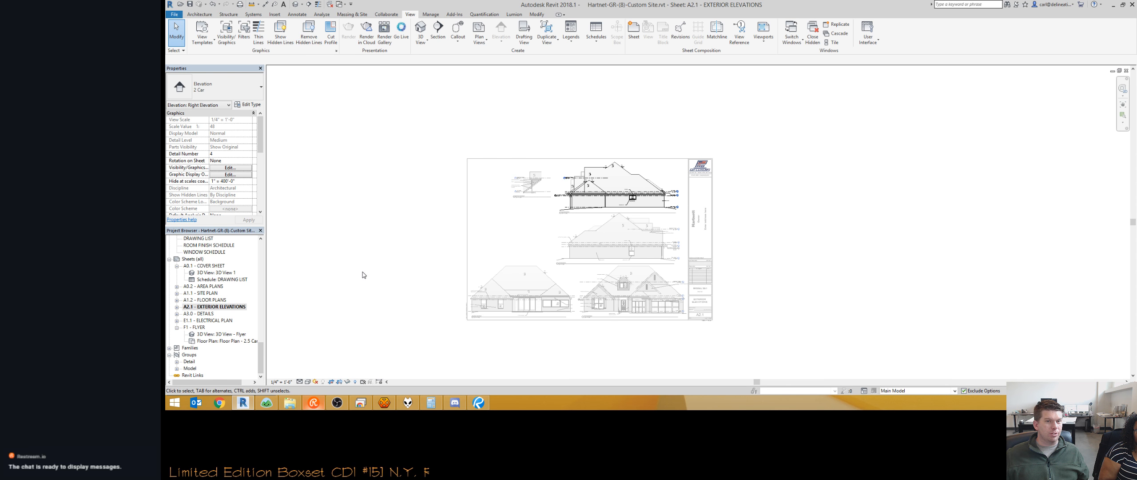
left_click(417, 211)
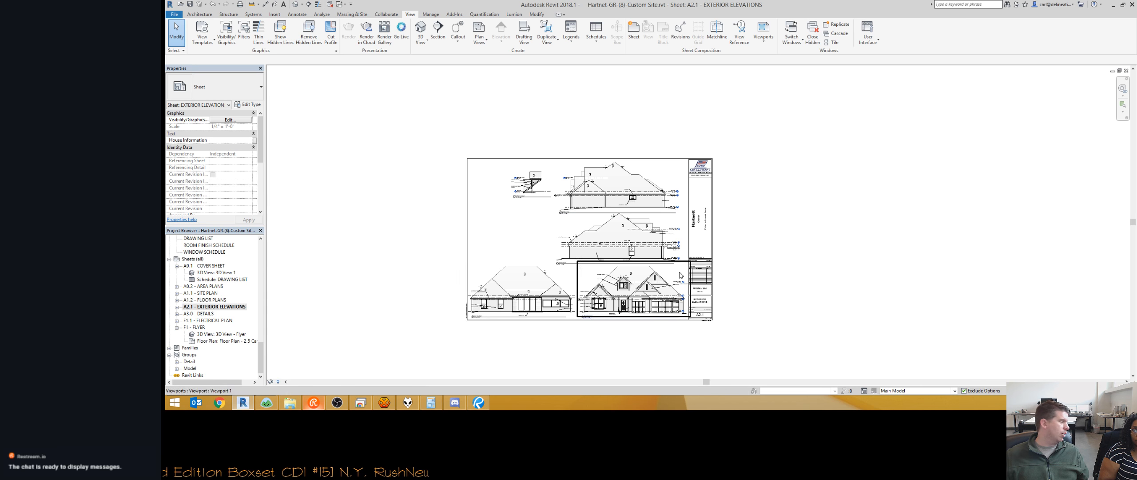
Return to the 3 Car floor plan and select the plan region around the master bath's window H.
scroll(553, 287, "up", 3)
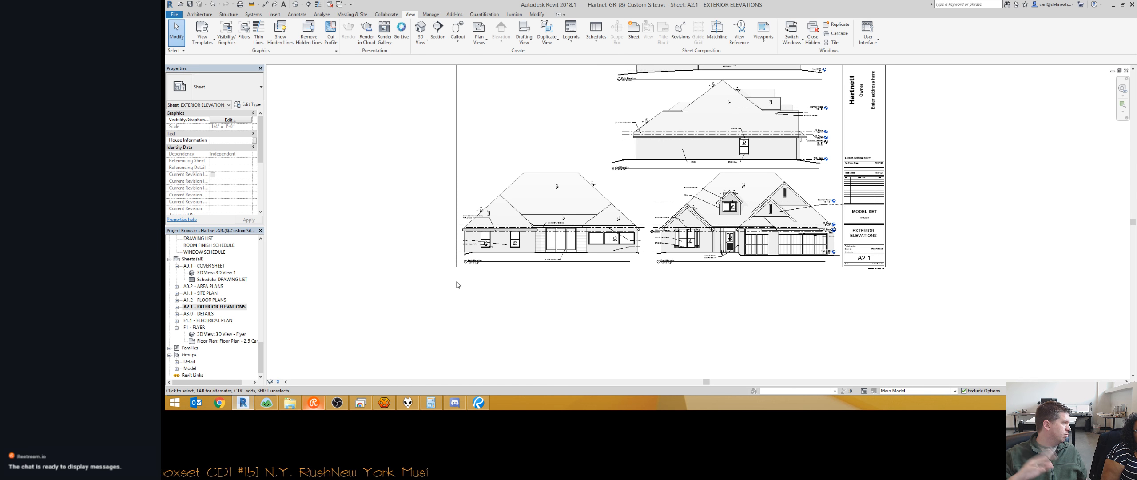
key("ctrl+Tab")
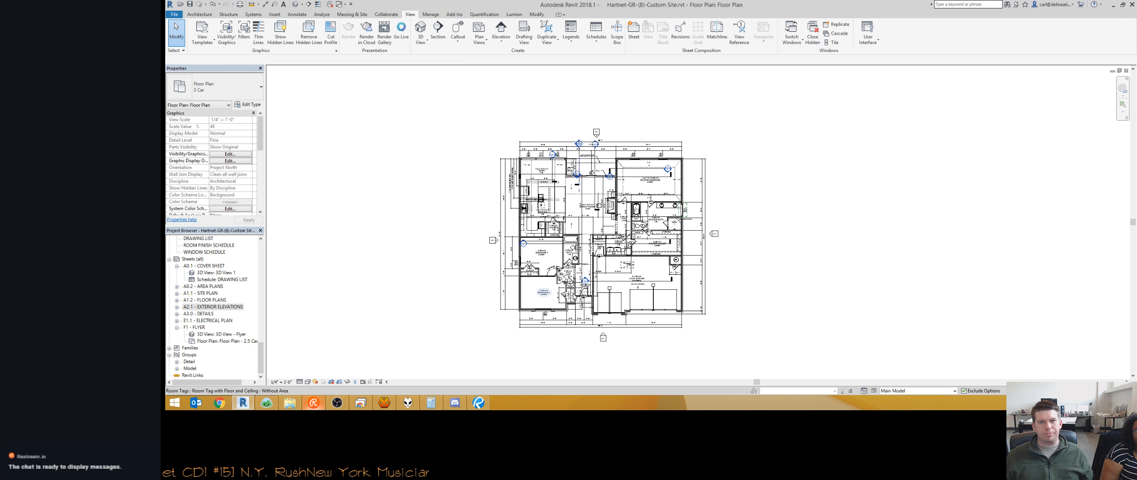
scroll(714, 251, "up", 5)
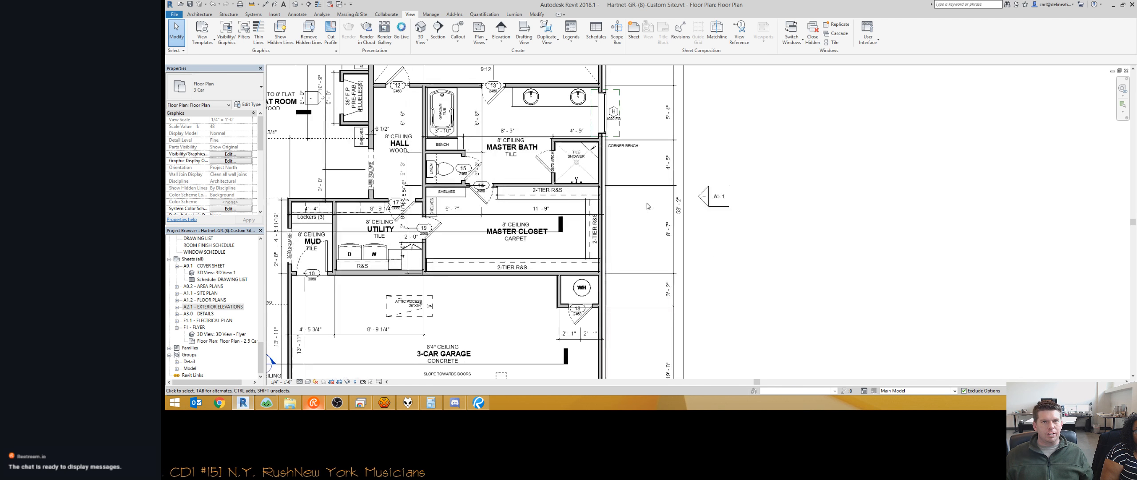
left_click(619, 131)
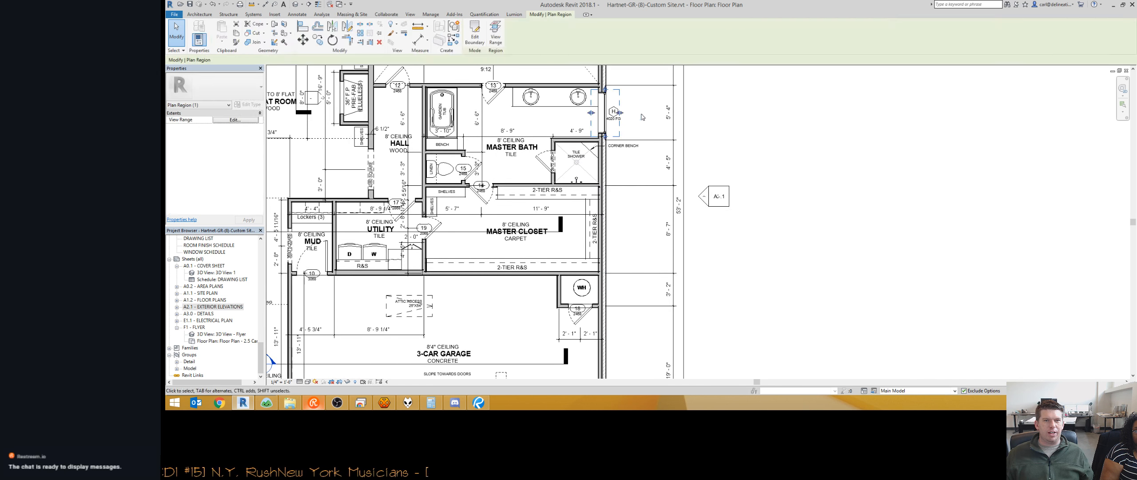
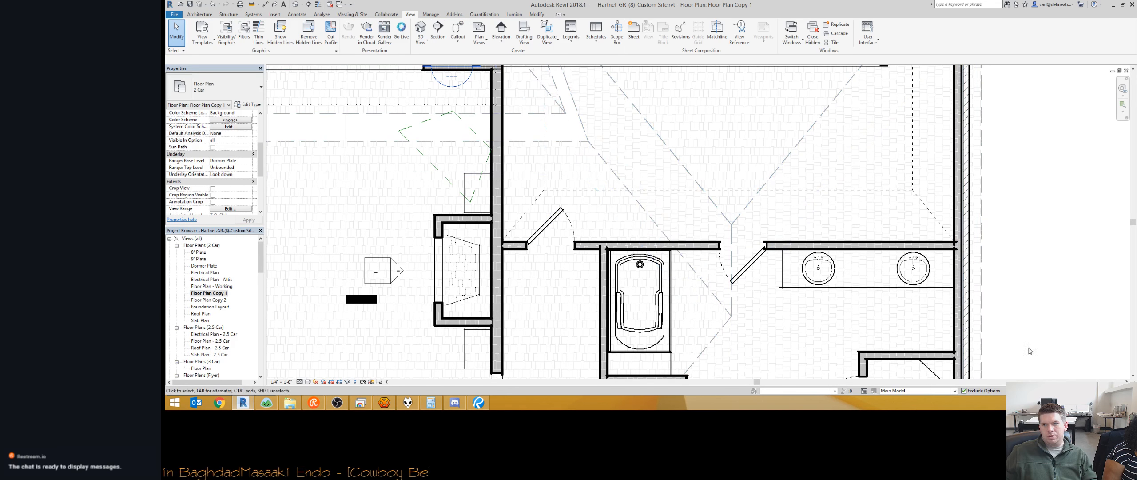
Inspect the extent of the roof over the master bedroom in Floor Plan Copy 1 and clear the selection.
left_click(779, 172)
scroll(779, 172, "down", 6)
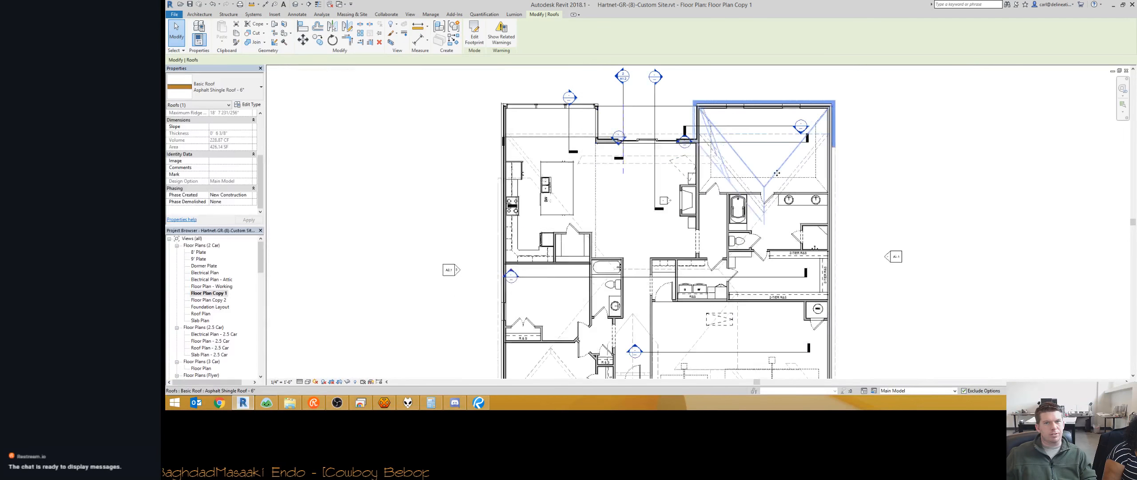
key("Escape")
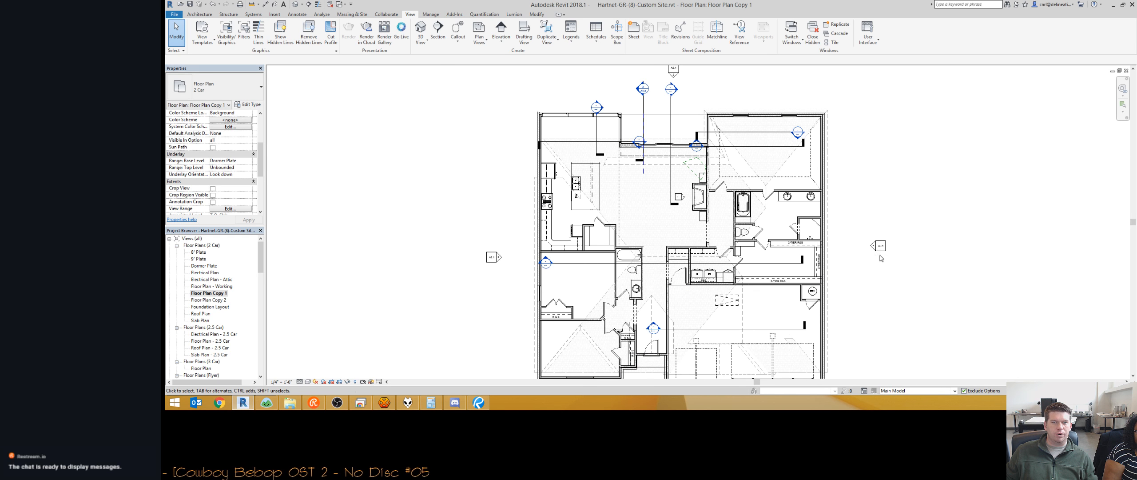
middle_click_drag(882, 255, 762, 189)
scroll(272, 111, "up", 1)
Set the underlay base level of Floor Plan Copy 1 to None.
left_click(244, 162)
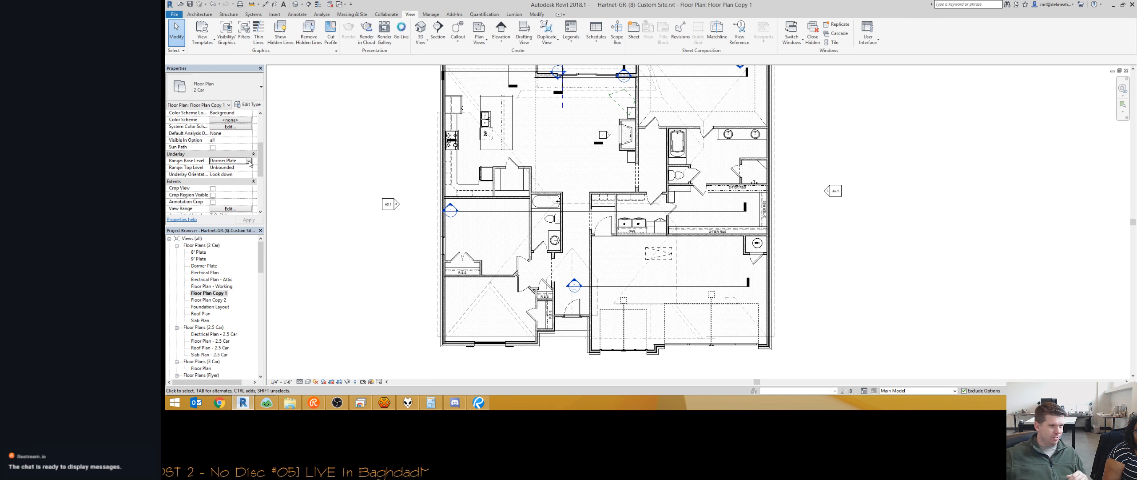
left_click(246, 169)
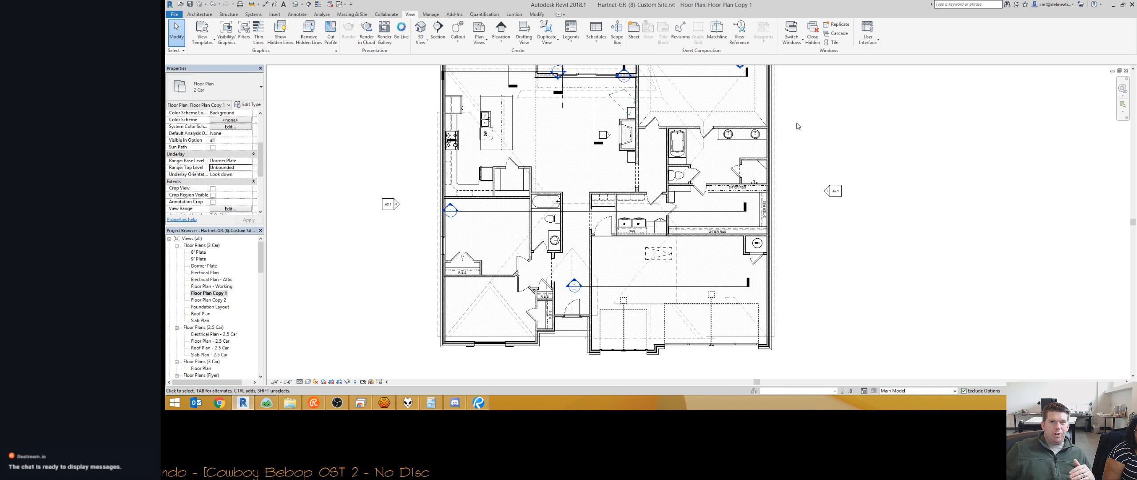
scroll(765, 153, "up", 5)
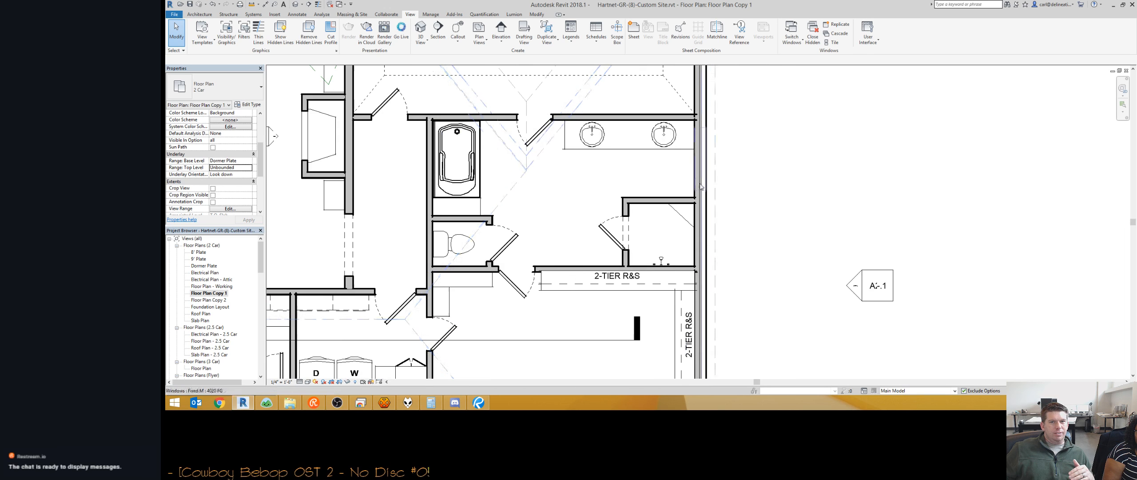
left_click(248, 163)
left_click(229, 172)
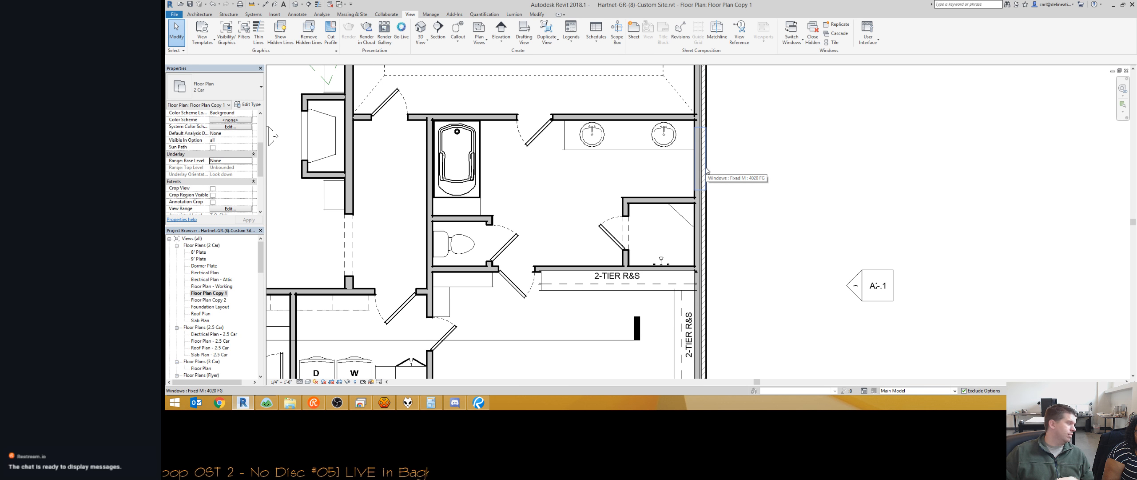
Try a top offset of 4' 6" in the view range of Floor Plan Copy 1.
left_click(247, 209)
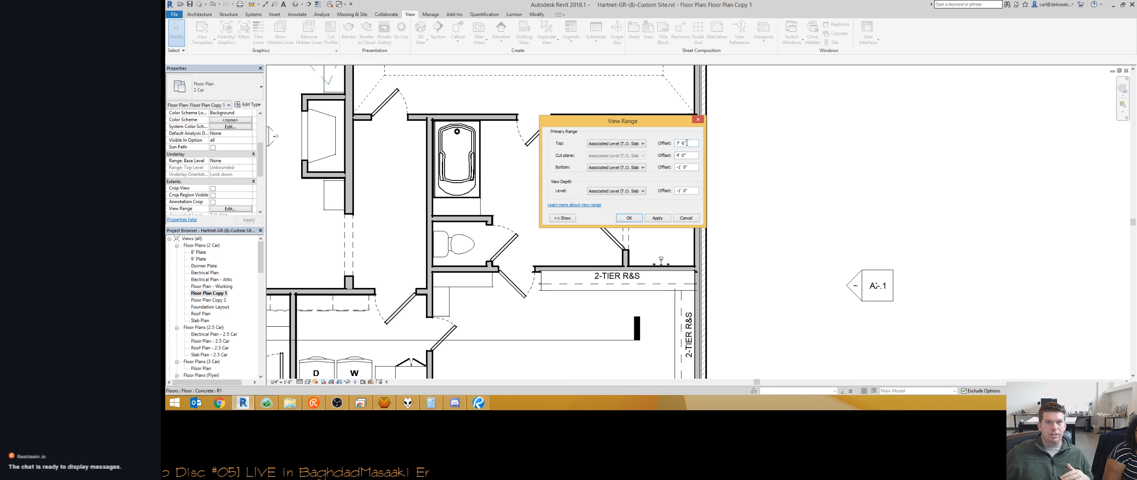
left_click_drag(687, 143, 668, 145)
type("8")
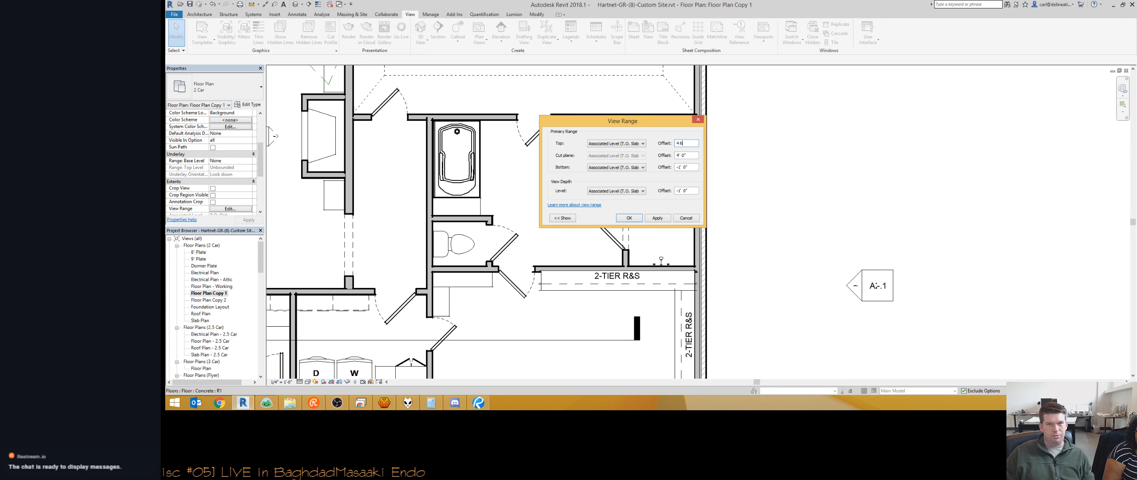
key("Return")
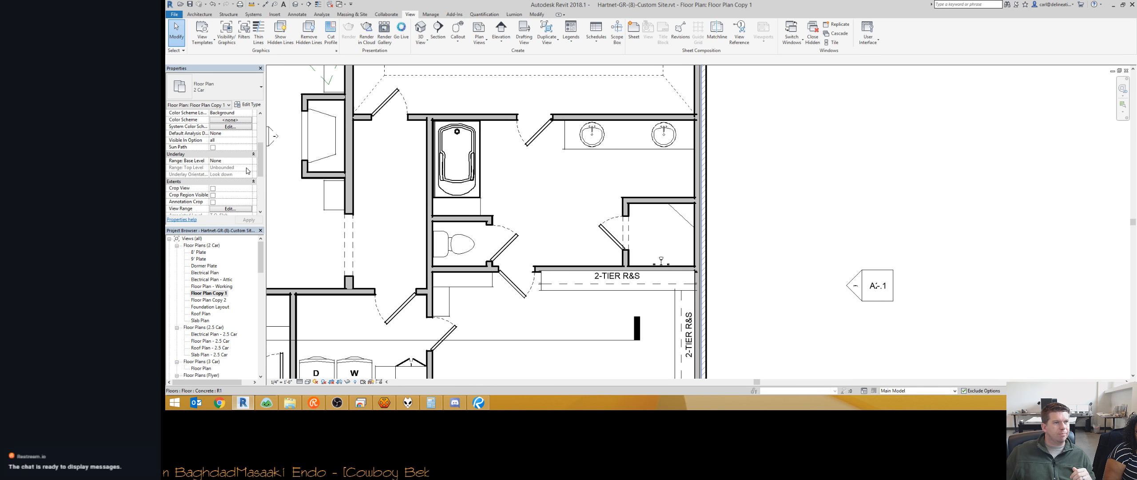
Set the view range's top offset back to 7' 6" in Floor Plan Copy 1.
left_click(230, 208)
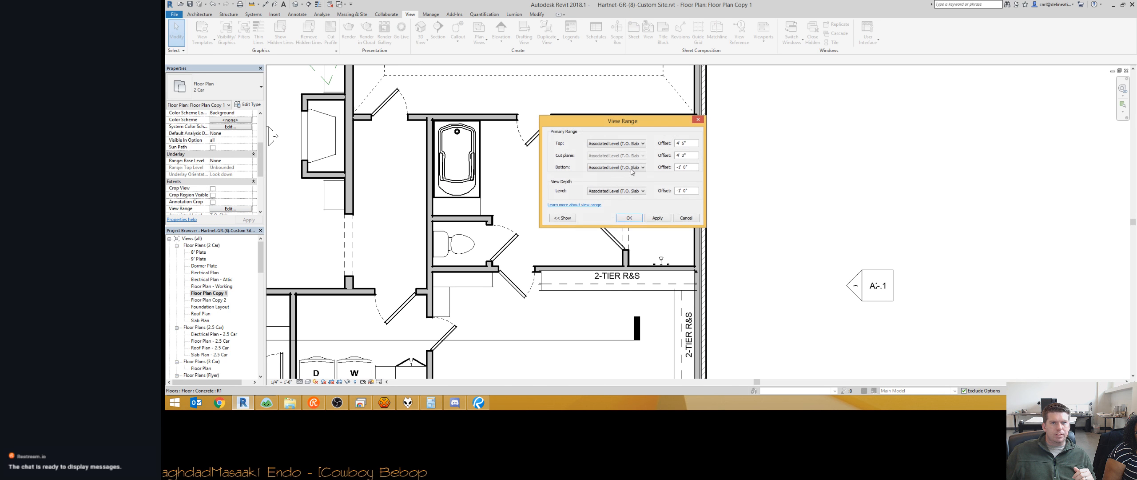
left_click_drag(688, 143, 650, 145)
type("7 6")
key("Return")
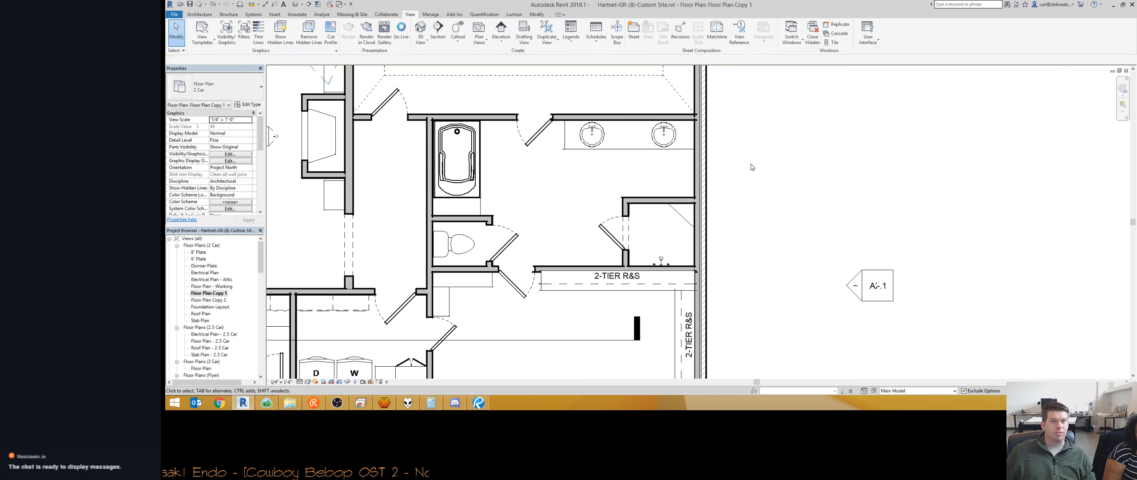
scroll(595, 173, "down", 3)
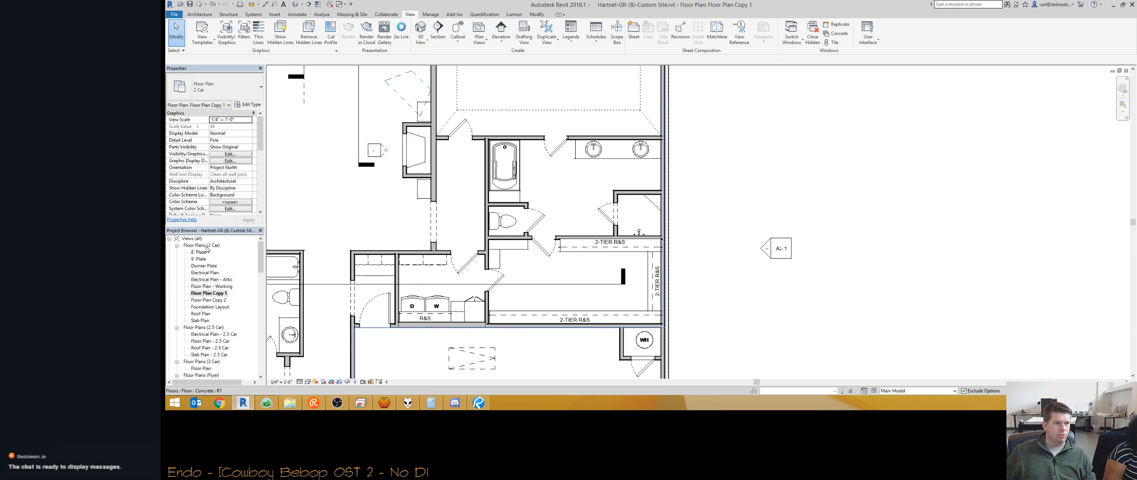
Set the underlay base level of Floor Plan Copy 1 to T.O. Slab.
middle_click_drag(342, 215, 439, 227)
scroll(439, 228, "down", 1)
left_click(260, 176)
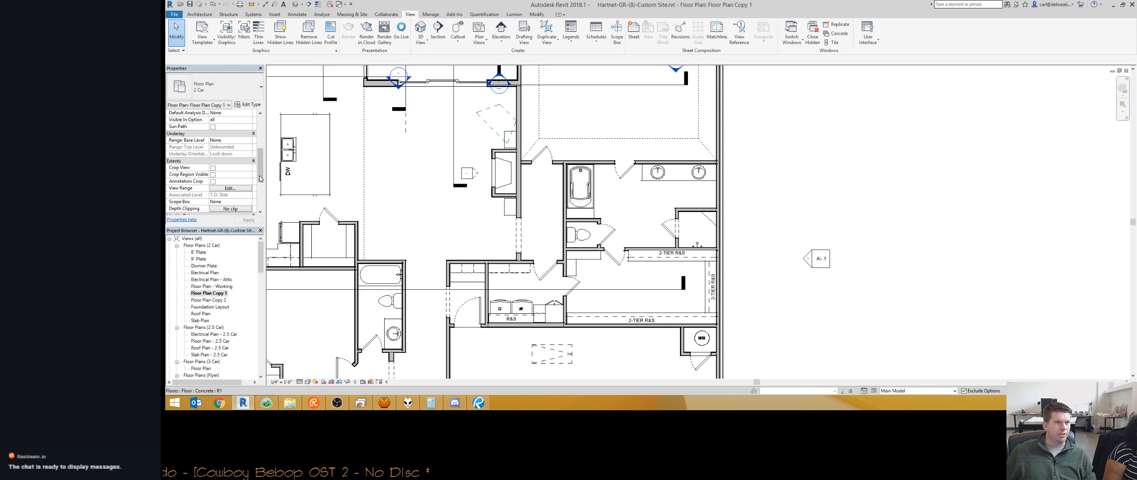
left_click(249, 141)
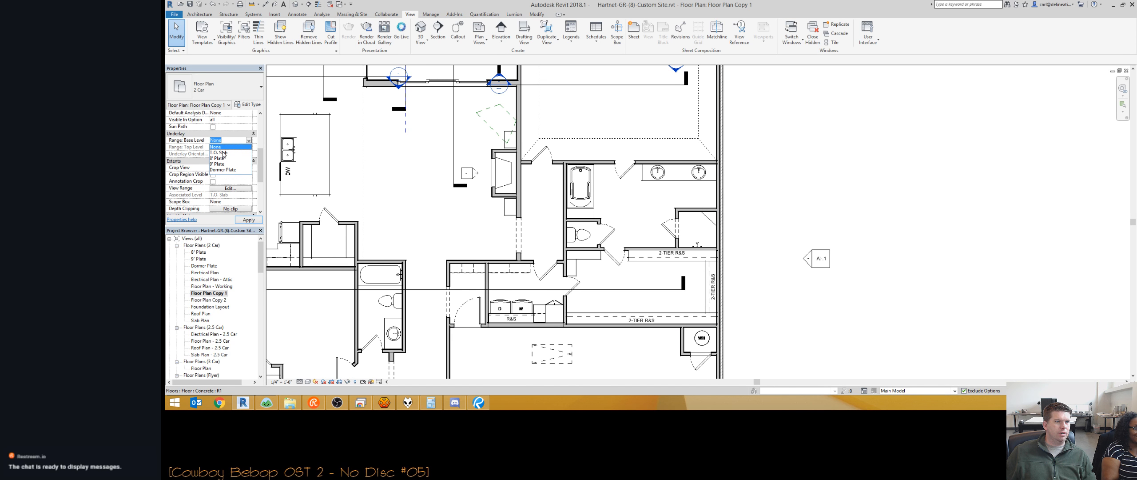
left_click(224, 153)
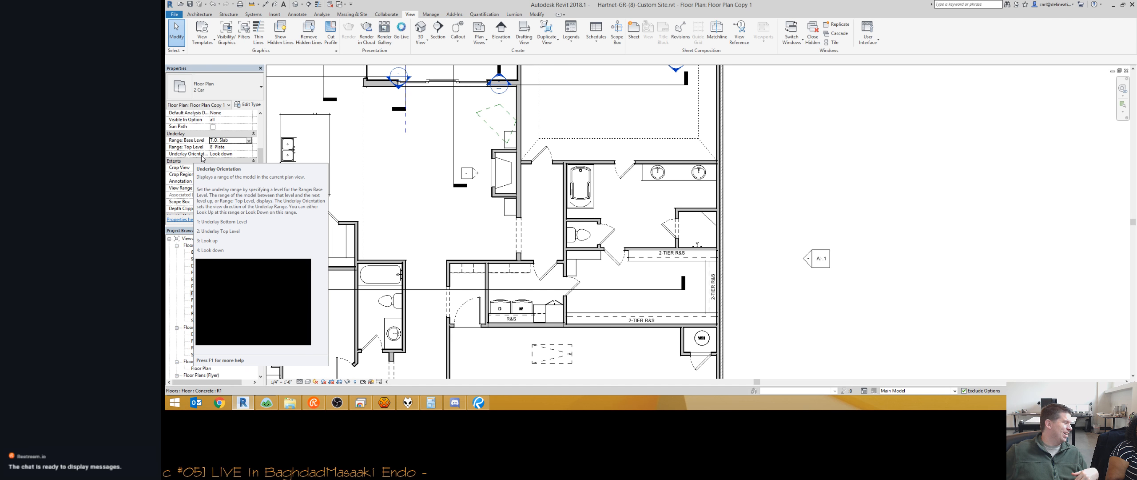
Set the underlay orientation of Floor Plan Copy 1 to Look up and apply it to the plan.
left_click(247, 154)
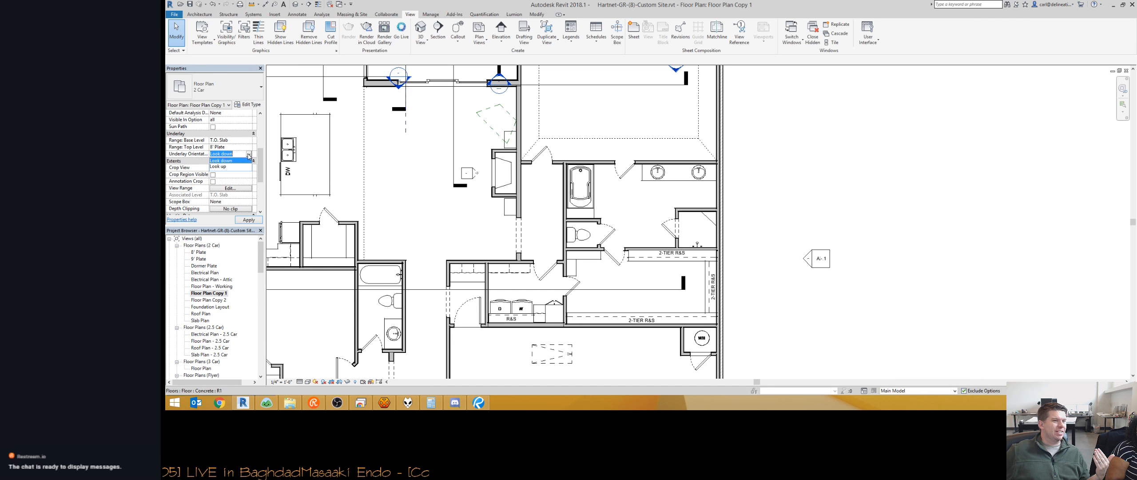
left_click(243, 167)
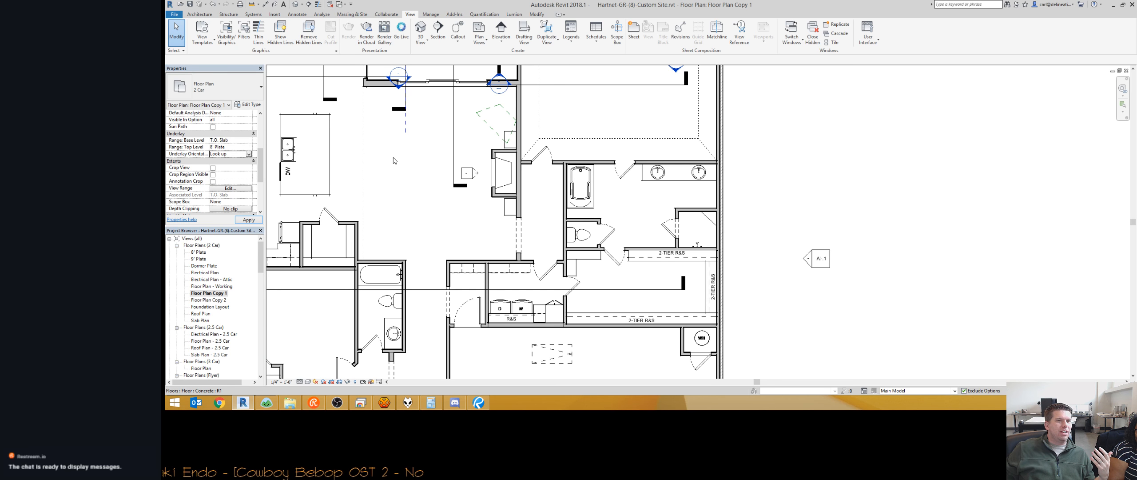
middle_click_drag(397, 162, 446, 203)
scroll(447, 204, "down", 1)
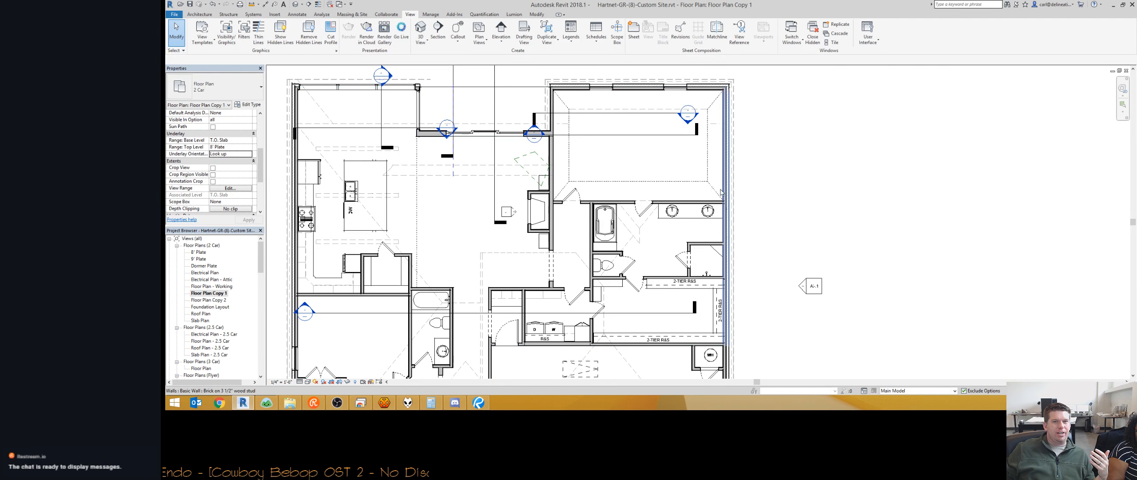
Try an Unbounded underlay top level in Floor Plan Copy 1 and check the lines in the plan.
left_click(239, 147)
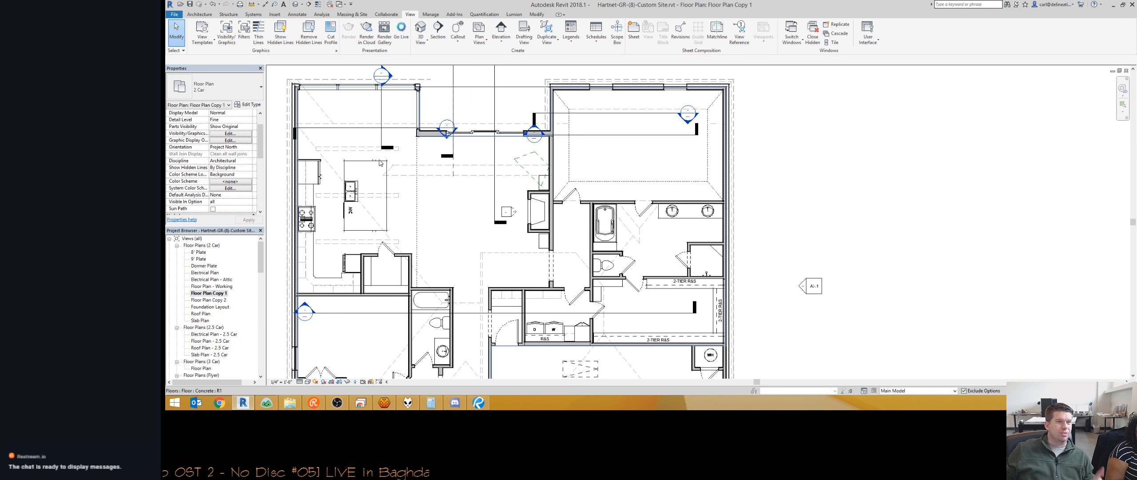
scroll(213, 169, "down", 5)
left_click(250, 119)
left_click(242, 129)
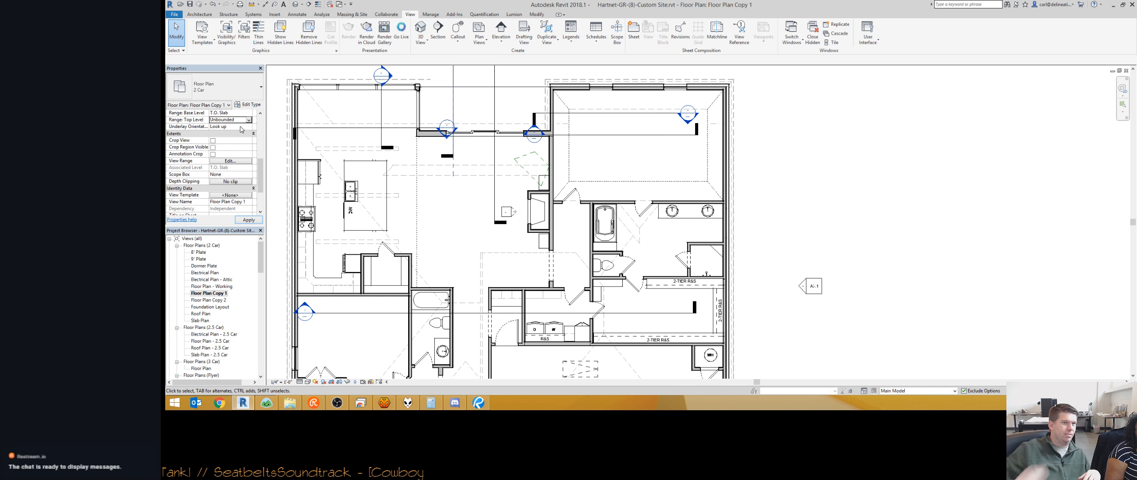
scroll(241, 129, "down", 3)
scroll(322, 134, "down", 1)
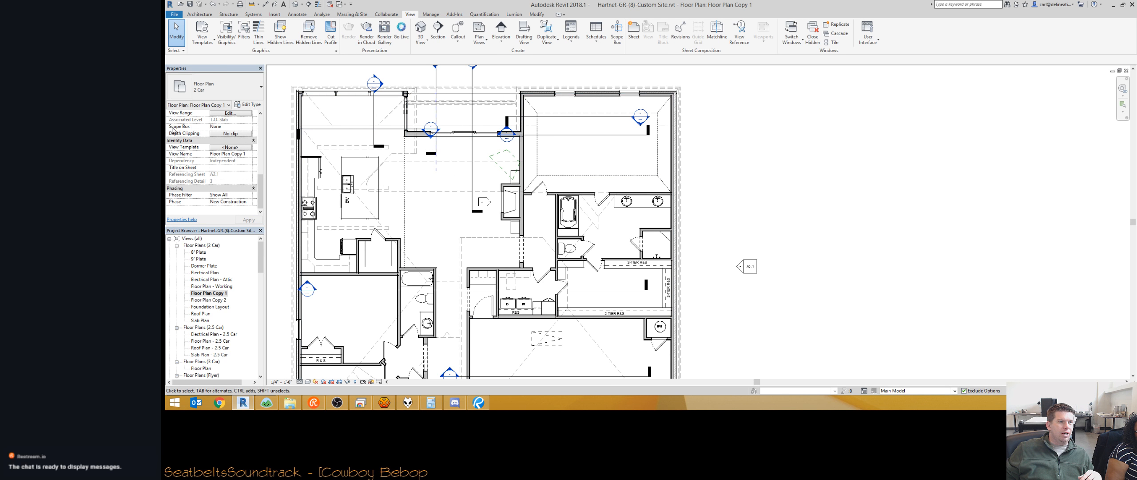
scroll(249, 150, "up", 3)
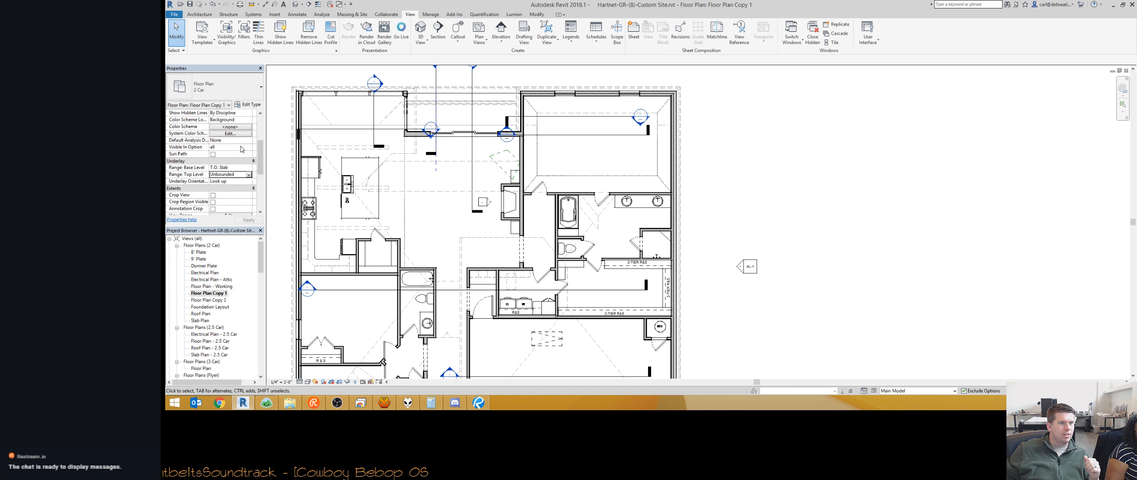
Set the underlay top level of Floor Plan Copy 1 back to 8' Plate.
left_click(248, 175)
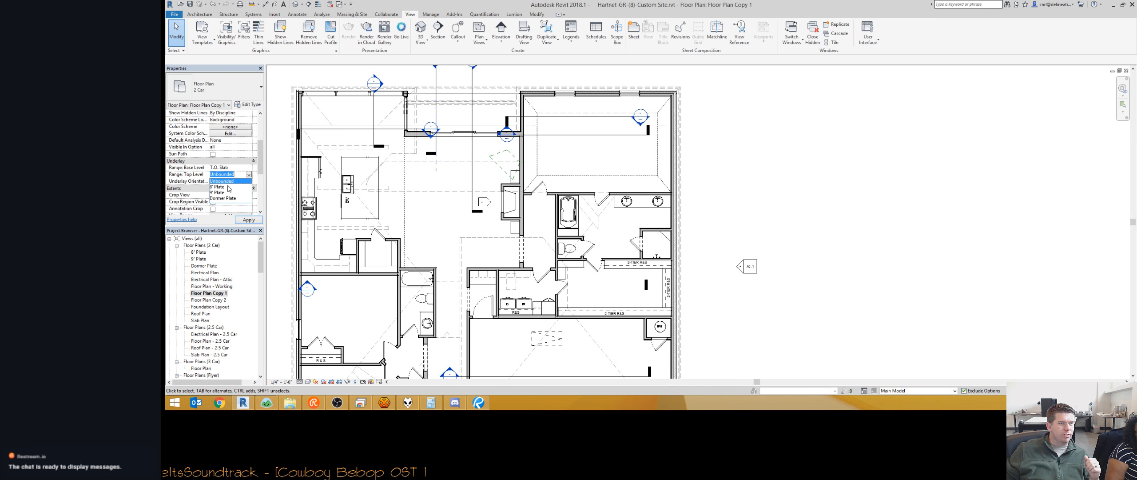
left_click(222, 188)
middle_click_drag(665, 145, 753, 185)
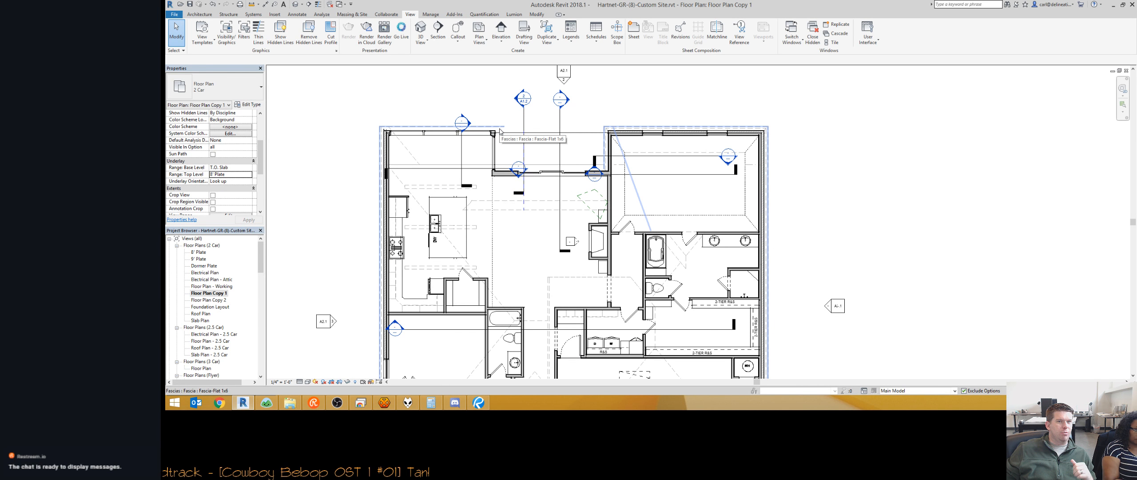
Inspect the roof over the kitchen and the overhead lines of the master bedroom's ceiling by selecting each.
left_click(411, 157)
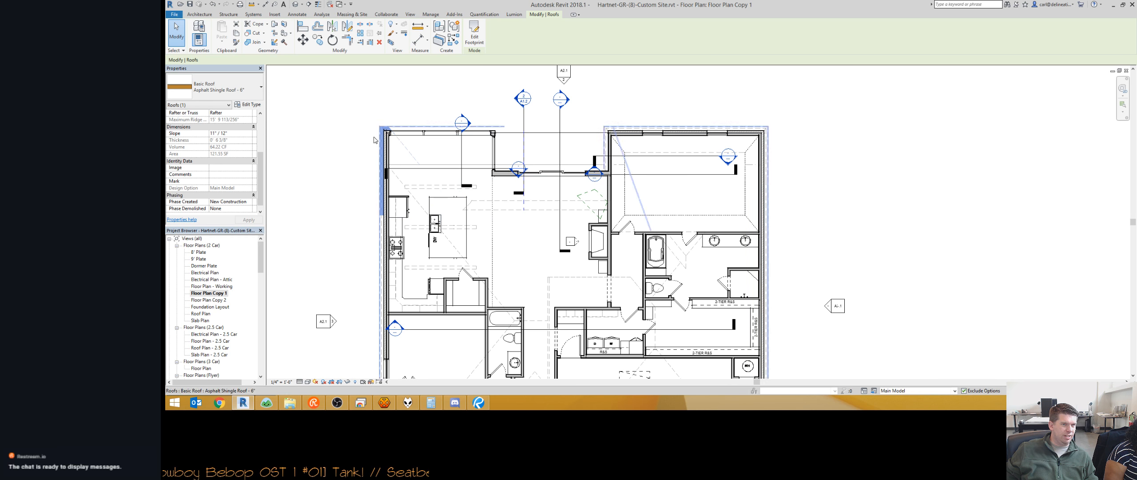
left_click(617, 148)
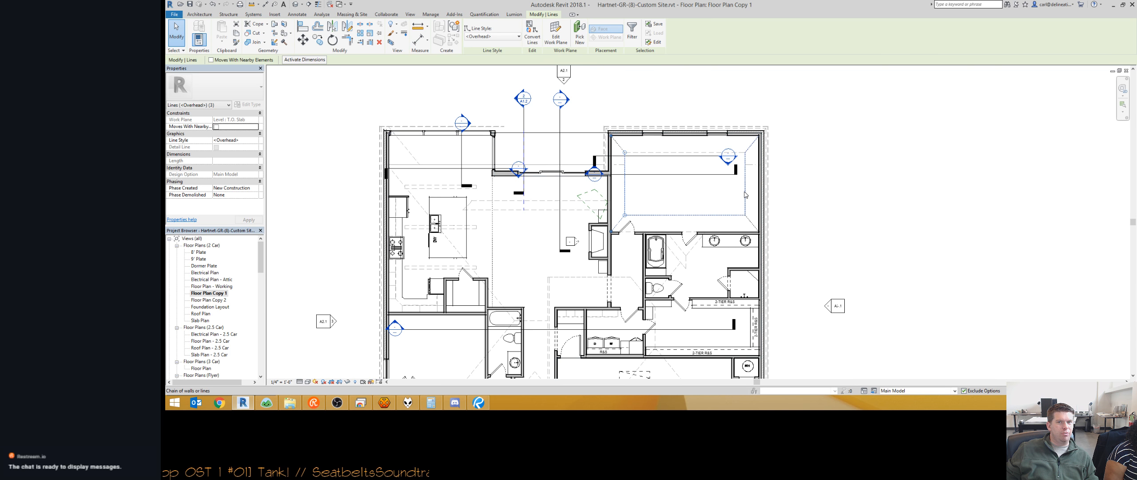
Try temporarily hiding the master bedroom's gypsum ceiling, select the roof there, and undo the hiding.
key("Tab")
key("Tab")
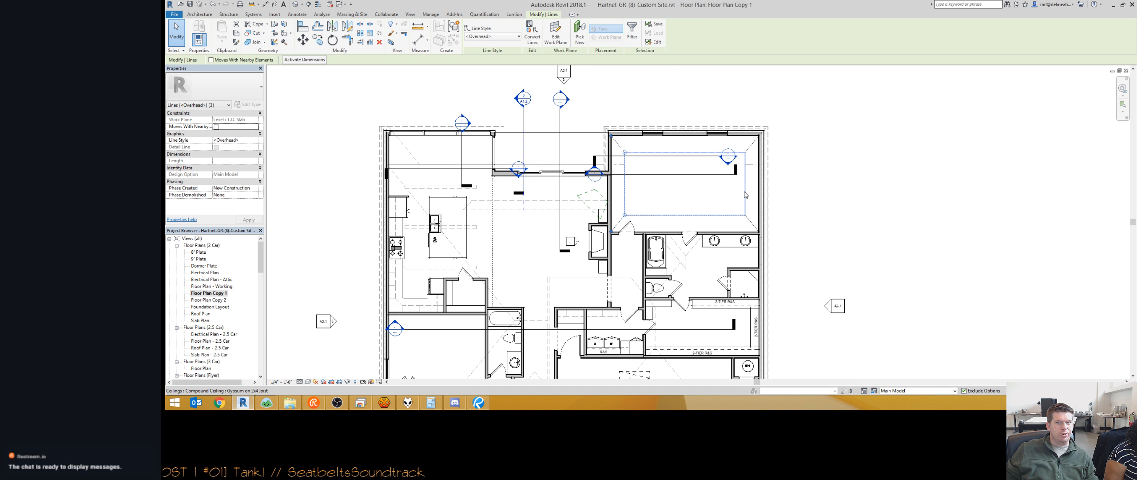
left_click(746, 194)
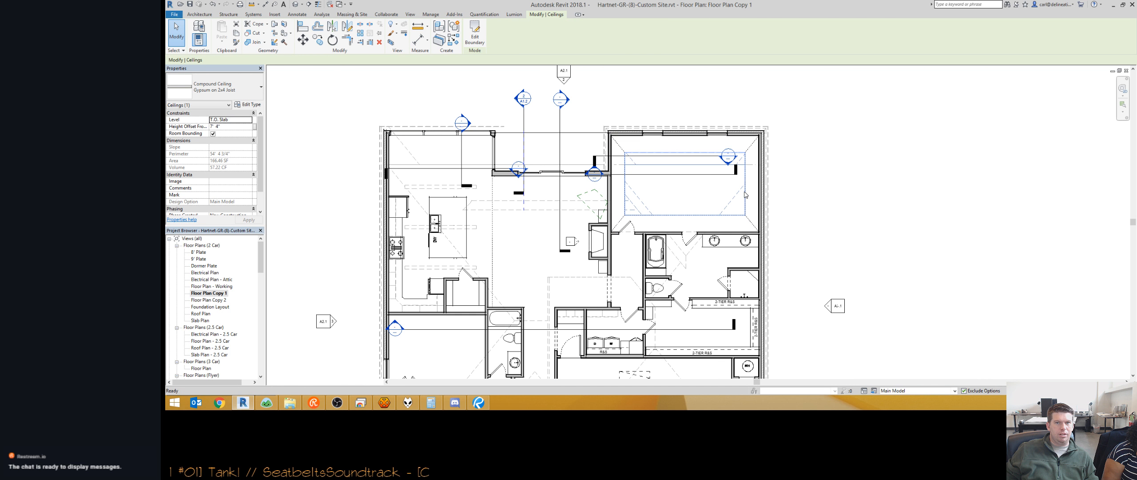
key("h")
key("h")
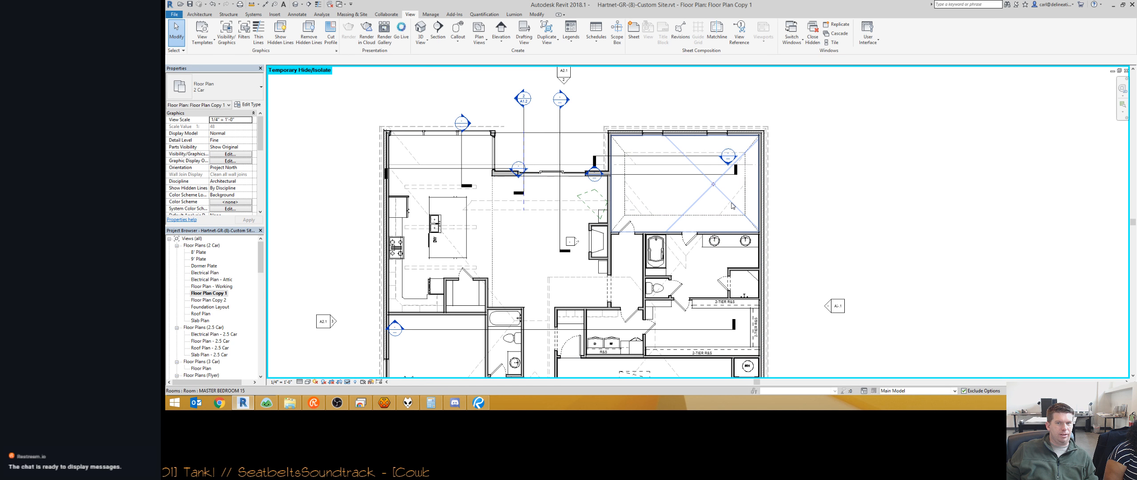
left_click(733, 206)
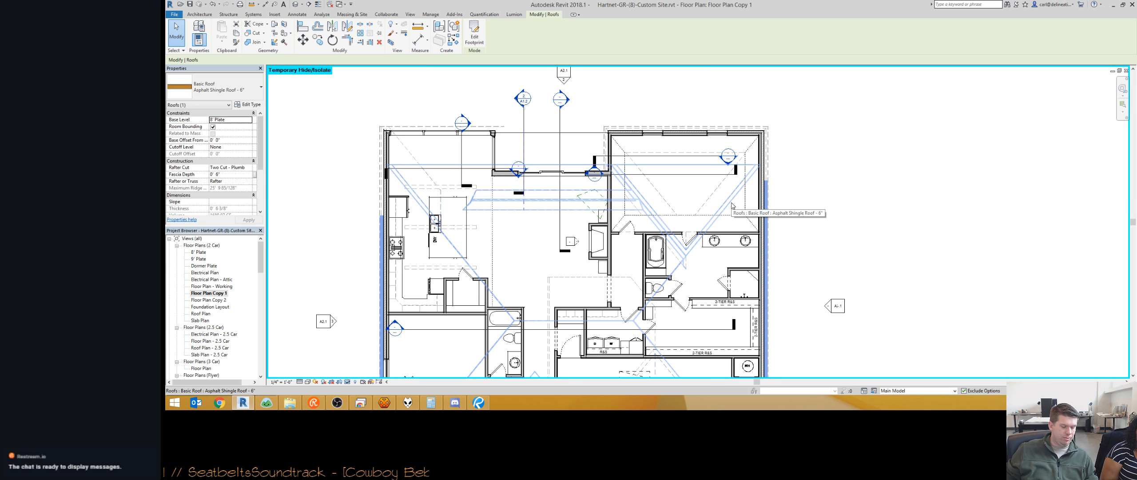
key("ctrl+z")
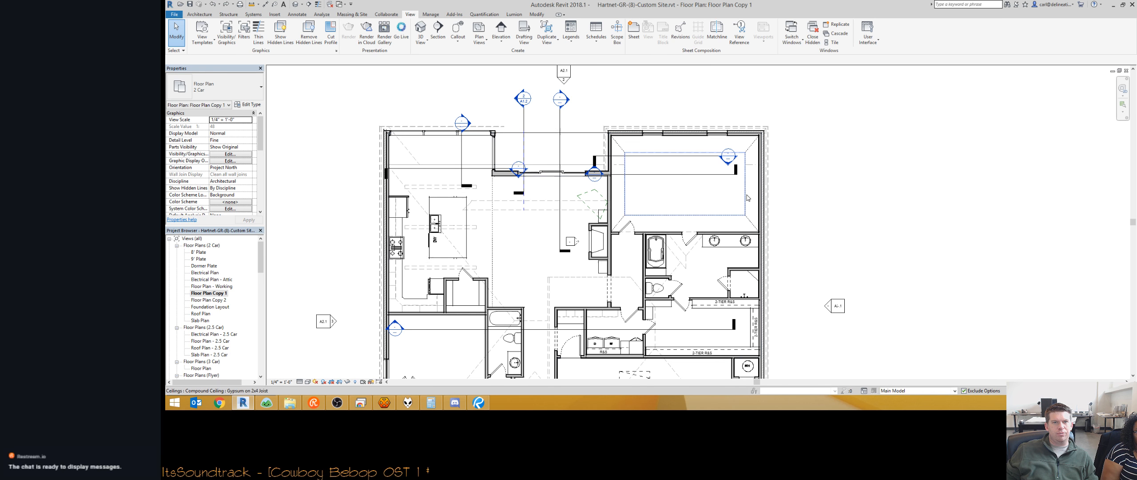
Select the master bedroom ceiling, view the house's front gable wall in 3D, and return to Floor Plan Copy 1.
left_click(748, 198)
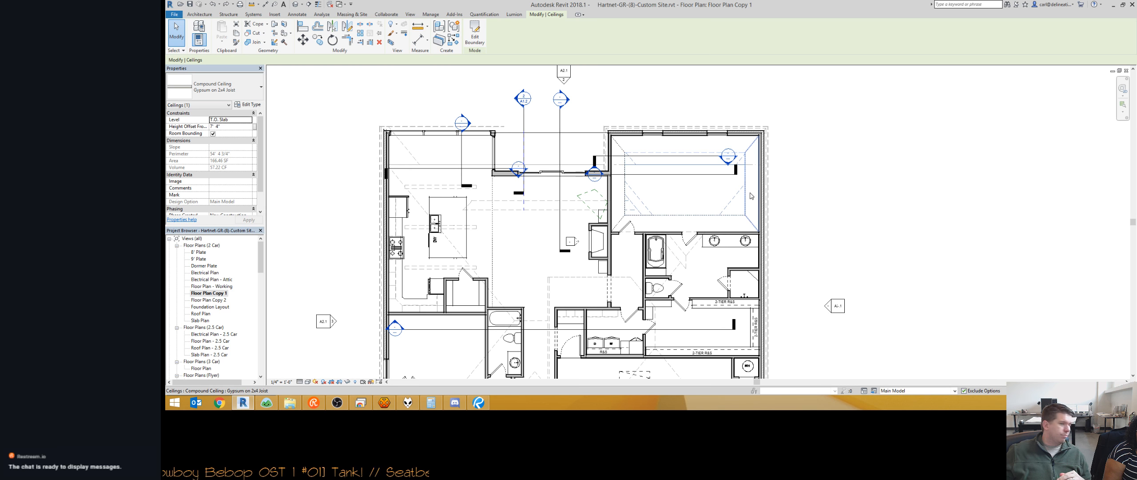
key("ctrl+Tab")
middle_click_drag(569, 333, 568, 270, "shift")
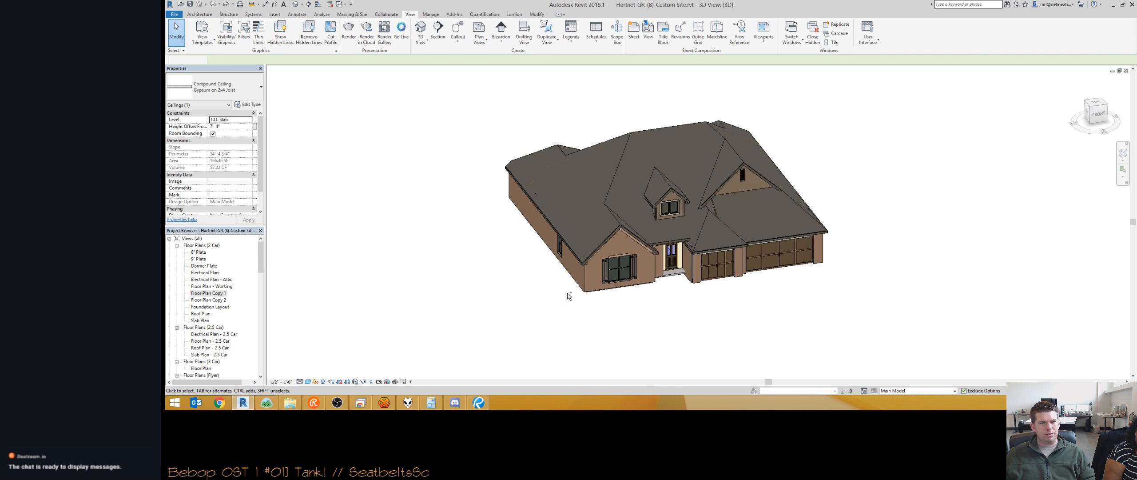
left_click(598, 266)
scroll(638, 281, "up", 1)
scroll(637, 279, "up", 2)
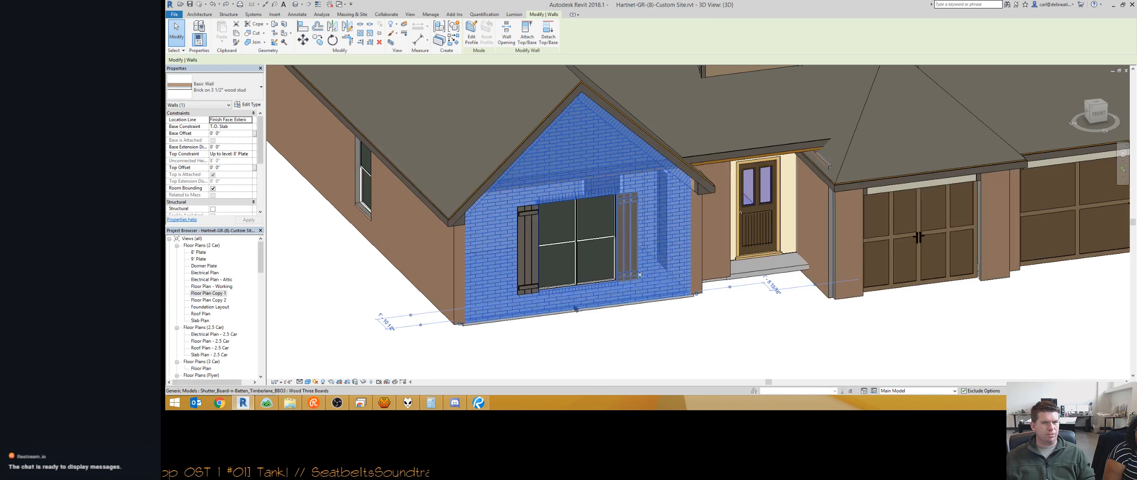
scroll(560, 273, "up", 1)
key("Escape")
key("ctrl+Tab")
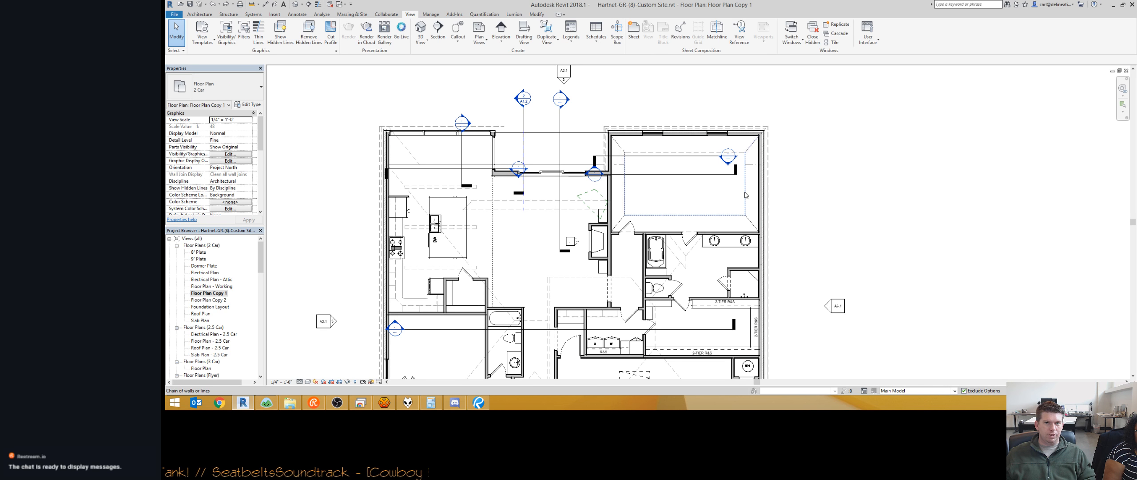
Temporarily hide the master bedroom's gypsum ceiling in Floor Plan Copy 1.
left_click(261, 168)
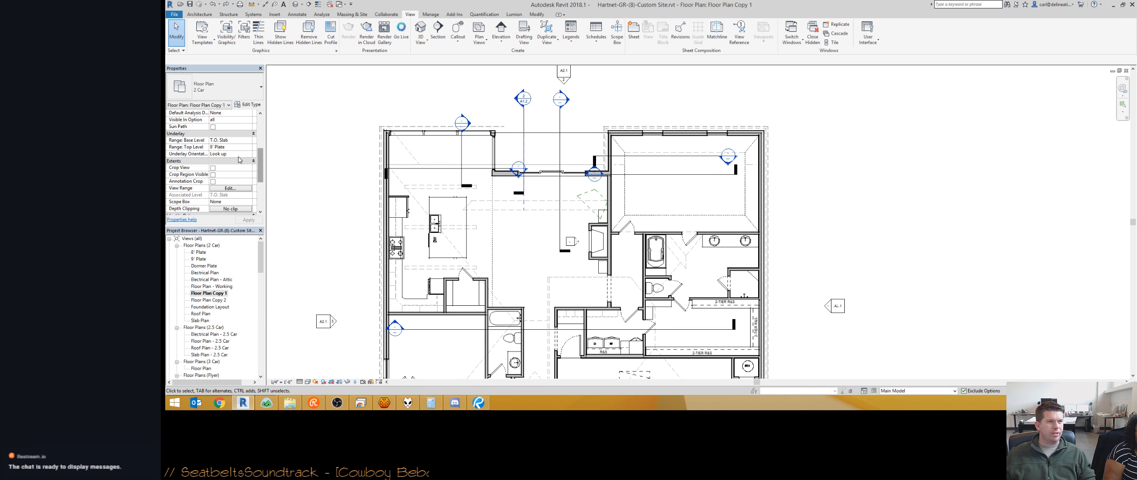
key("Tab")
key("Tab")
left_click(746, 189)
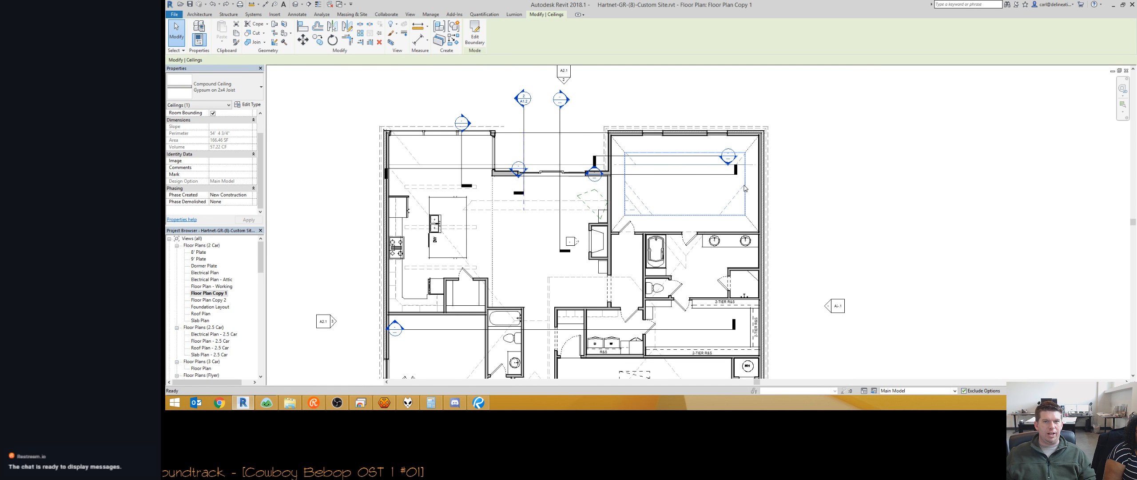
key("h")
key("h")
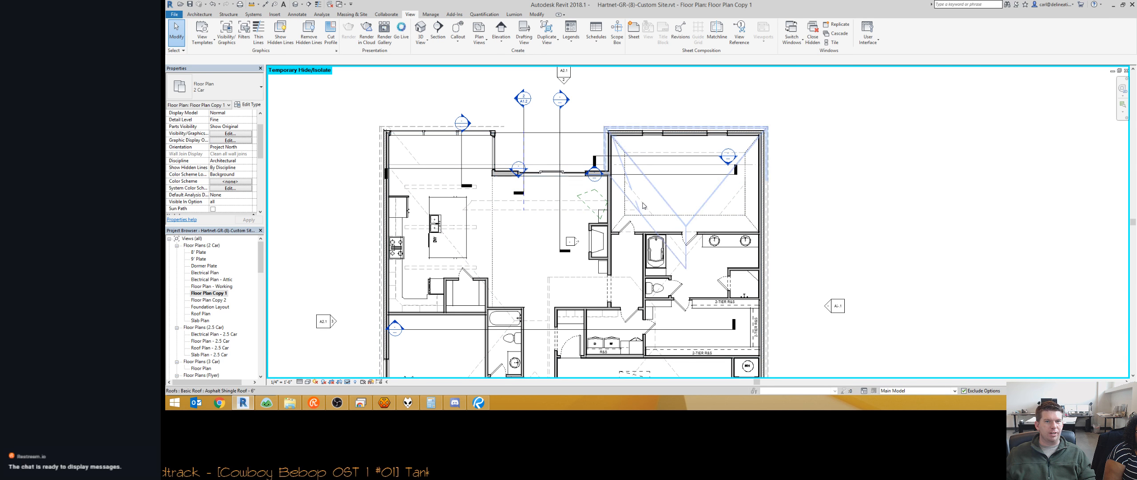
Select the asphalt shingle roof over the master bedroom and examine its base level and offset constraints.
key("Tab")
left_click(644, 206)
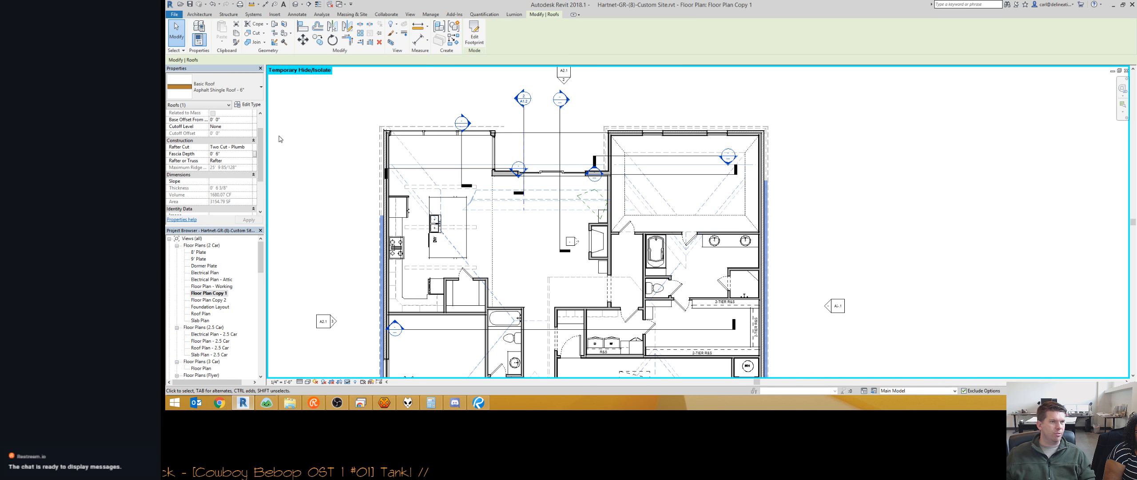
scroll(239, 130, "up", 1)
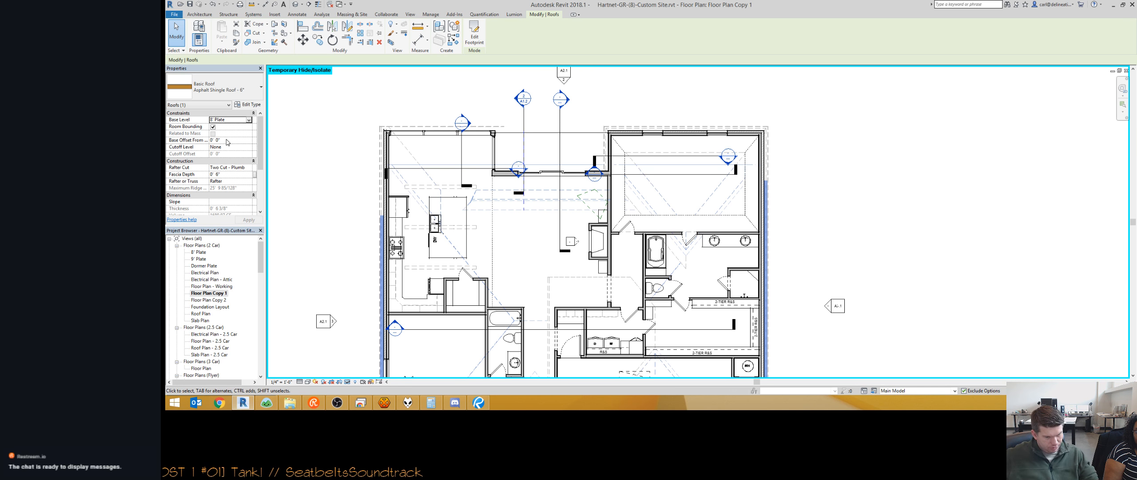
Bring up the remote sketching window and reduce the Revit window so both sit side by side.
left_click(360, 402)
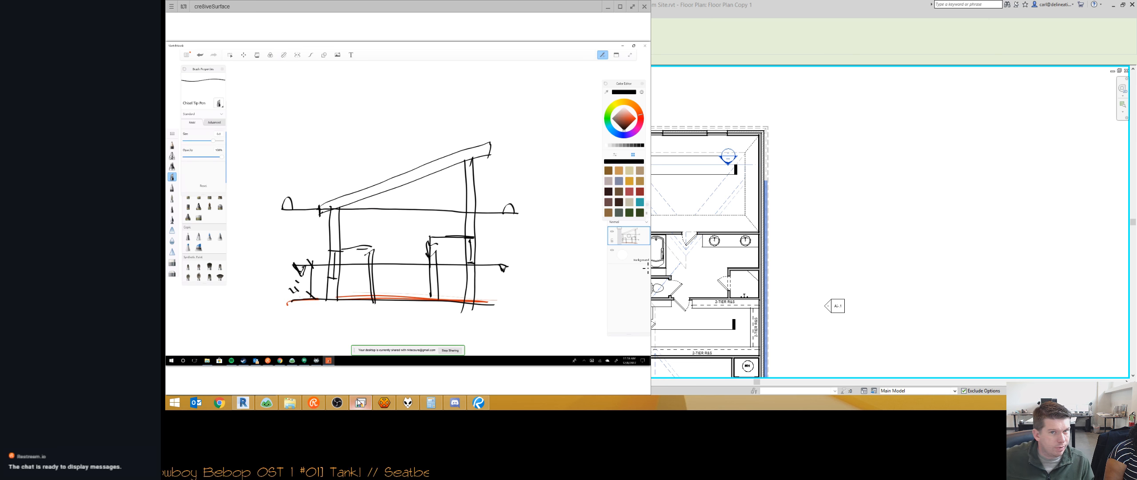
left_click(746, 4)
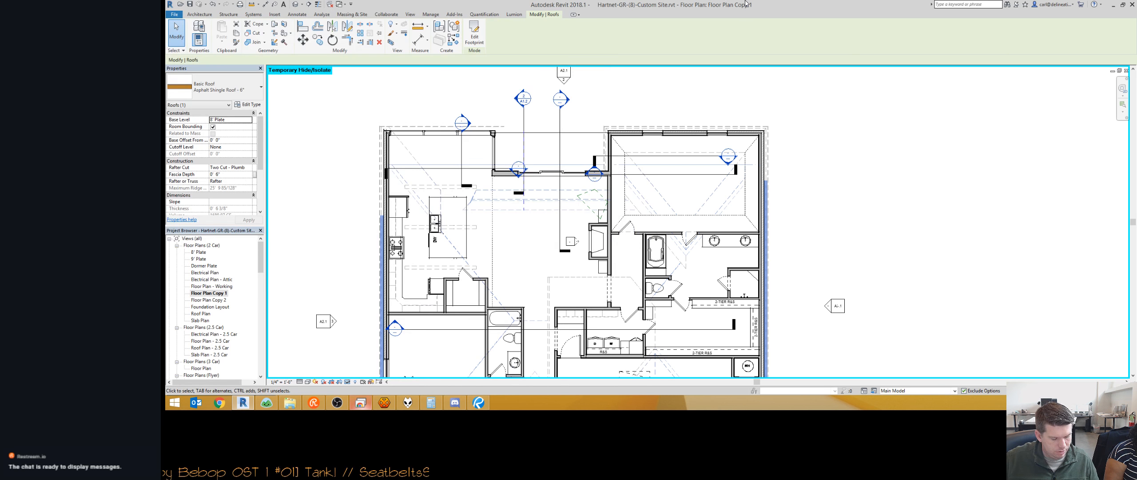
double_click(746, 3)
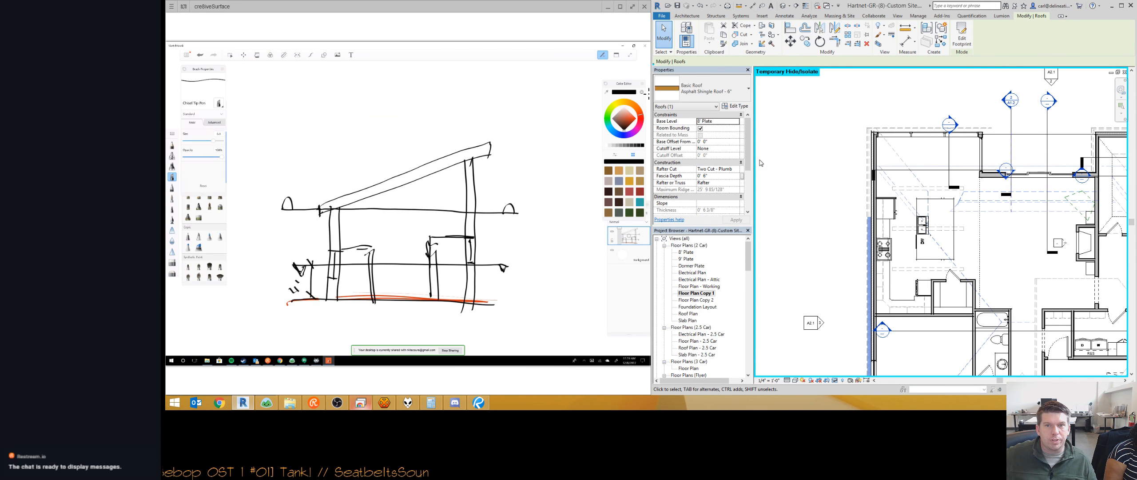
Review the selected roof's properties, clear the selection, and examine Floor Plan Copy 1's underlay range settings against the plan.
scroll(745, 184, "down", 4)
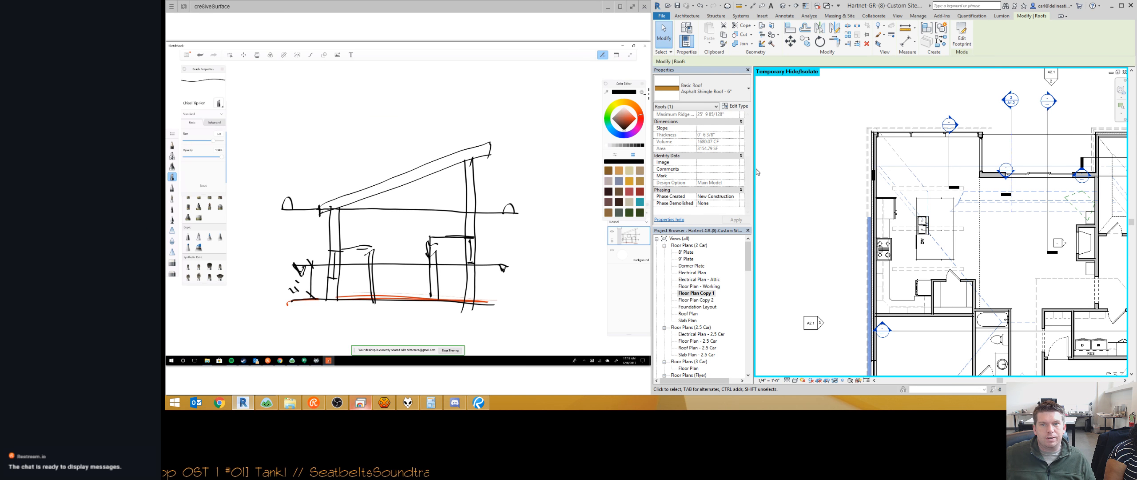
scroll(749, 157, "up", 3)
key("Escape")
scroll(747, 179, "down", 2)
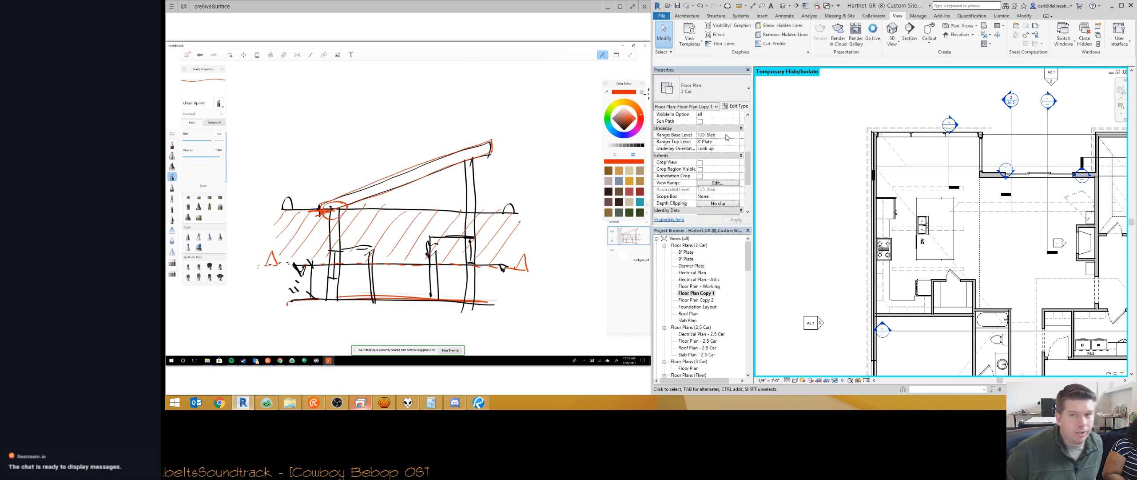
middle_click_drag(933, 192, 856, 170)
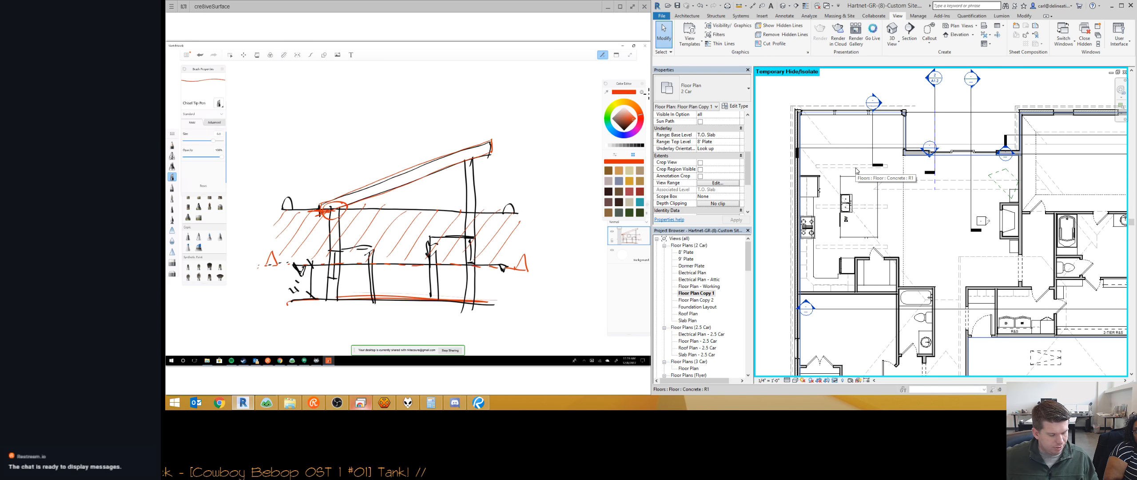
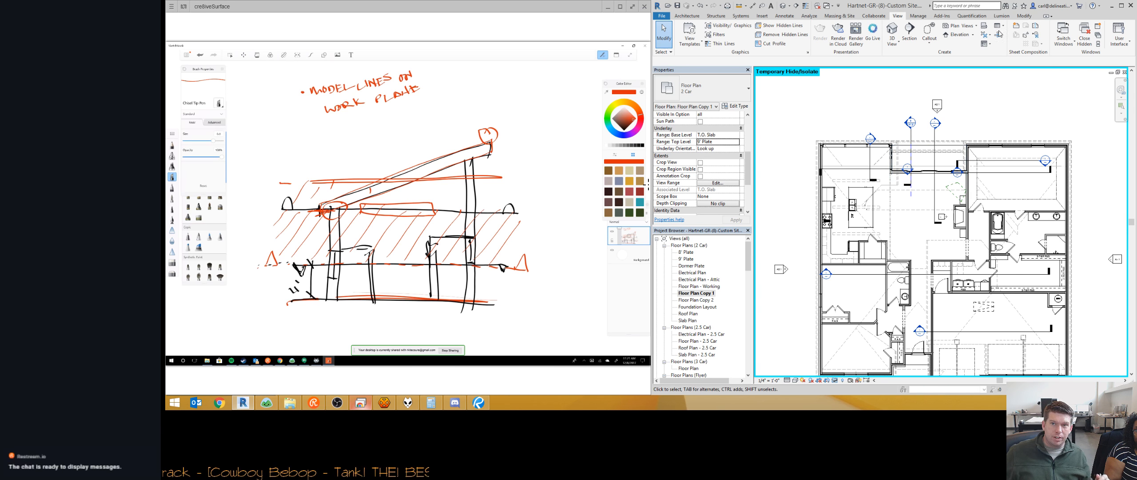
Review the roof's base level, clear the selection, and set Floor Plan Copy 1's underlay top level to Unbounded.
left_click(819, 160)
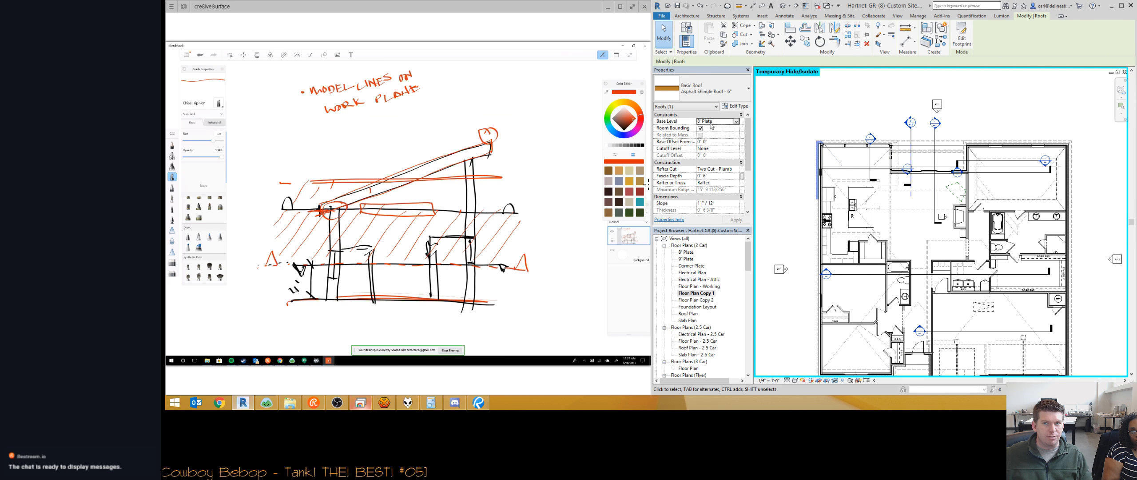
key("Escape")
scroll(719, 169, "down", 5)
left_click(736, 149)
left_click(718, 155)
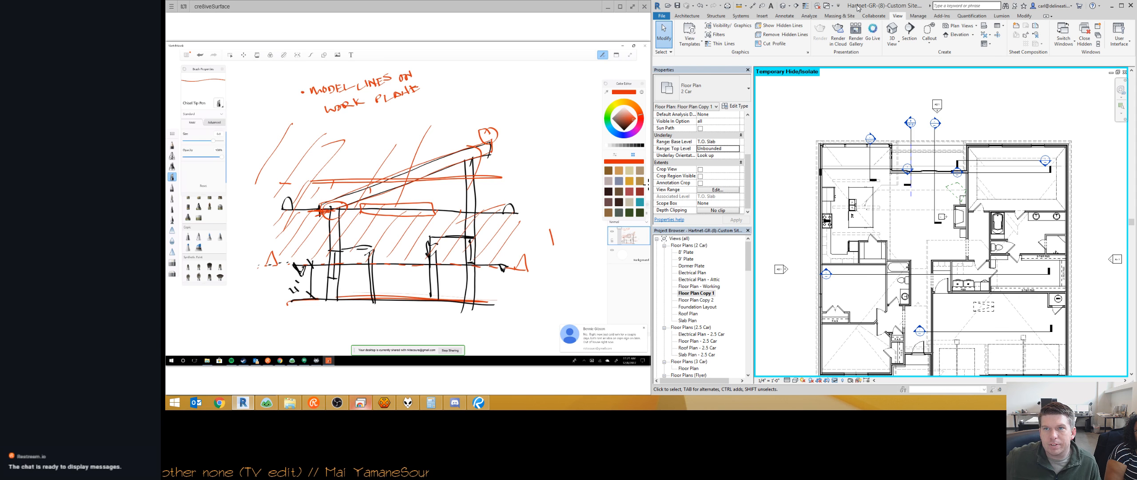
scroll(872, 101, "down", 1)
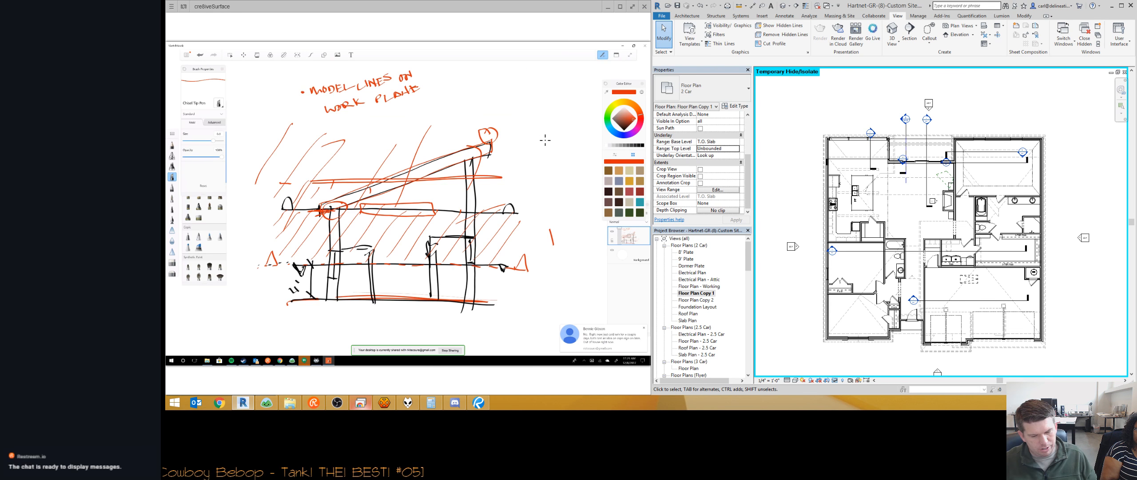
Undo the roof section diagram on the sketching canvas and maximize the Revit window on Floor Plan Copy 1.
key("ctrl+z")
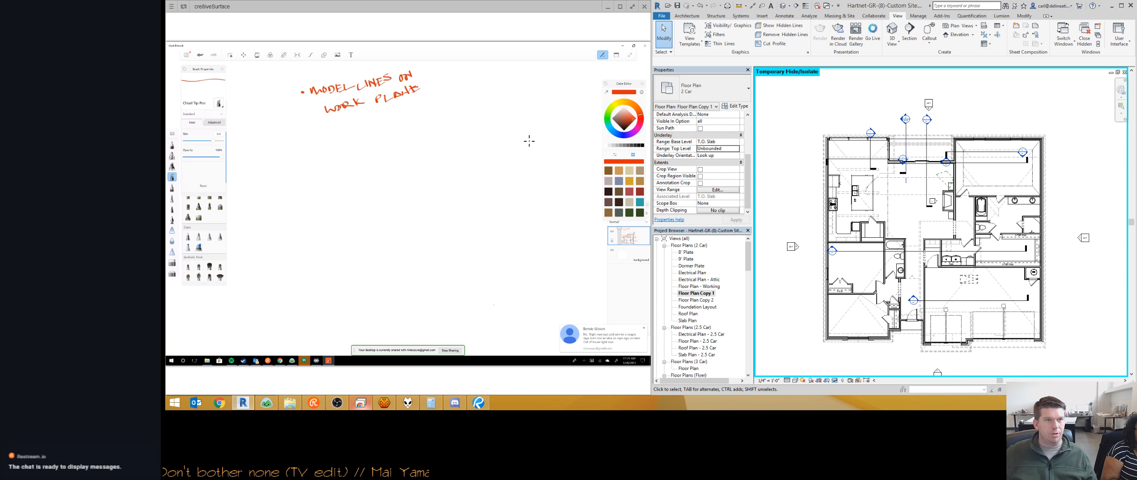
double_click(877, 9)
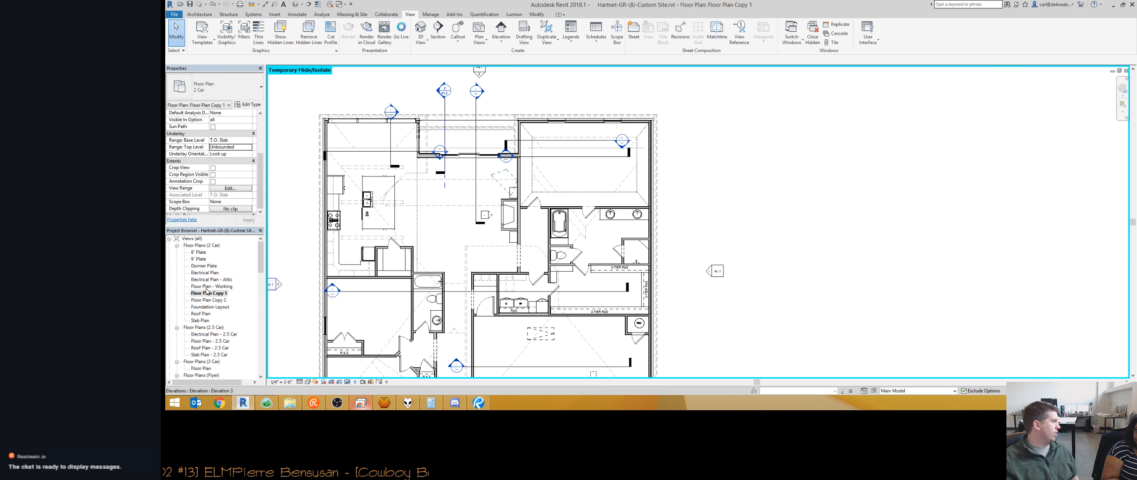
middle_click_drag(334, 179, 438, 174)
scroll(438, 175, "up", 1)
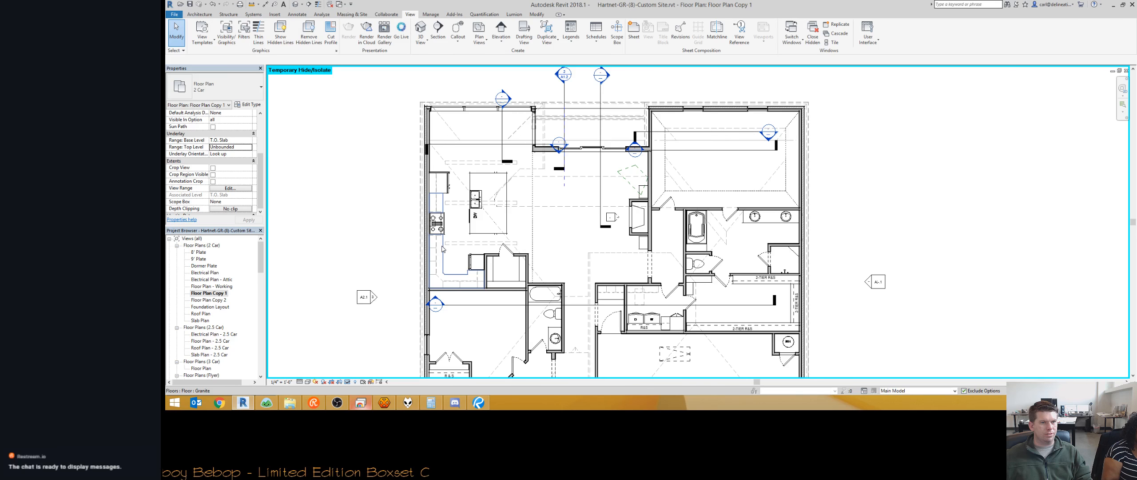
scroll(438, 174, "up", 1)
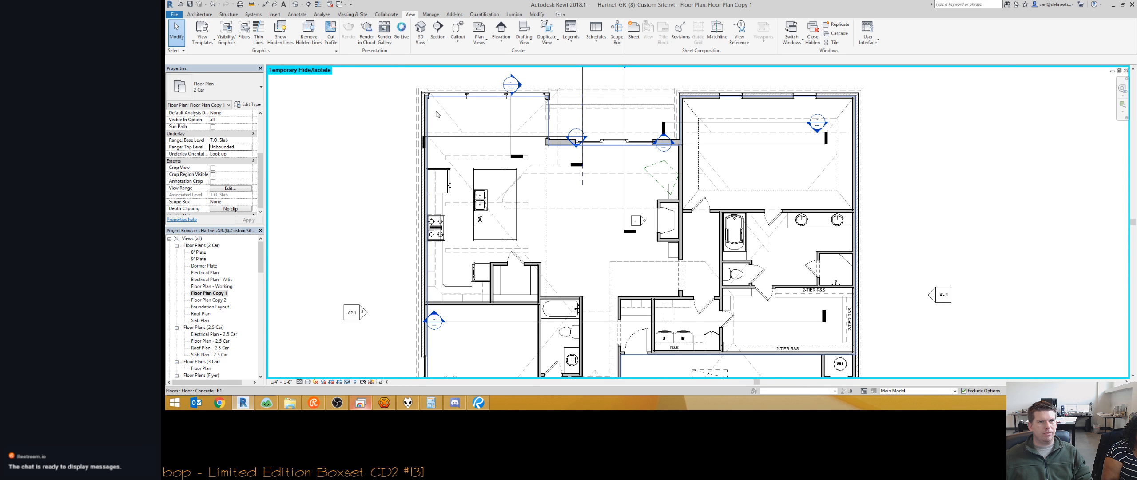
scroll(209, 311, "down", 3)
Open the Floor Plan view under Floor Plans (3 Car) at the nook, kitchen and great room.
double_click(202, 307)
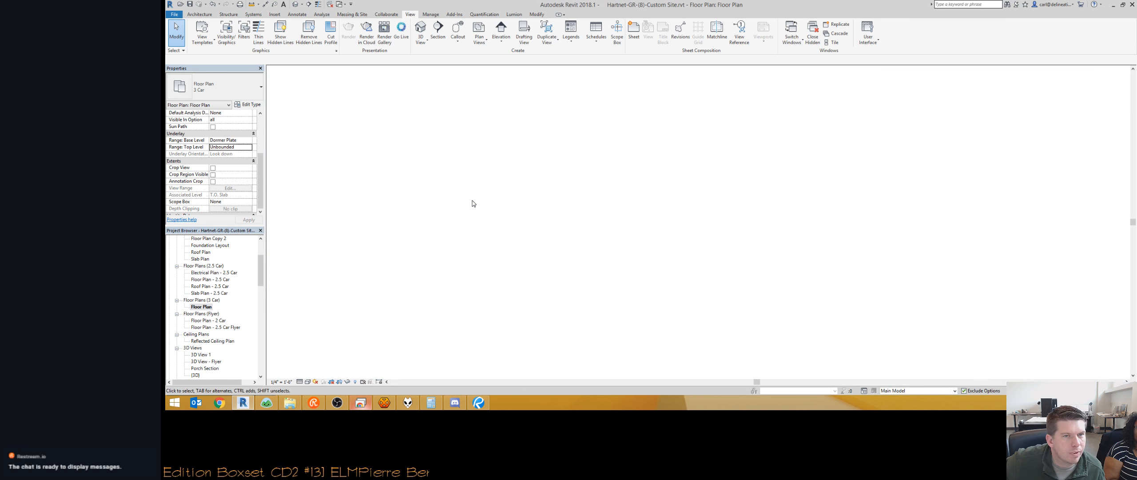
scroll(535, 149, "up", 5)
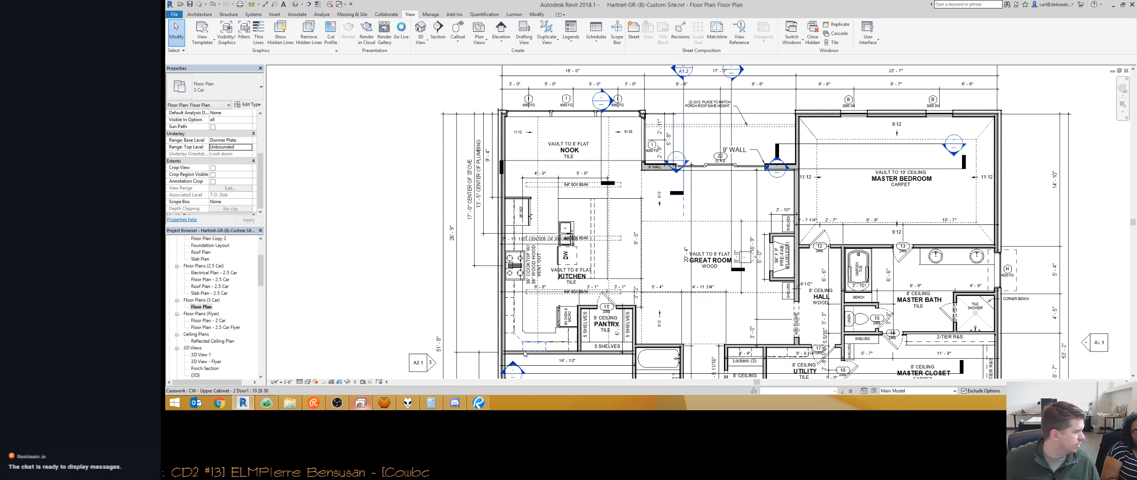
middle_click_drag(528, 359, 532, 355)
key("l")
key("i")
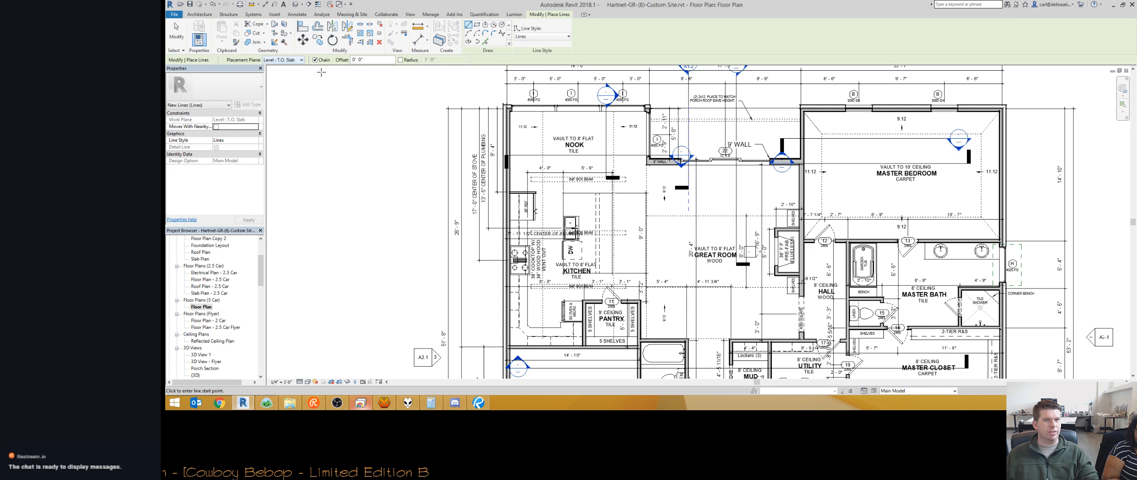
key("Escape")
key("Escape")
Draw a model line in the Red line style on level T.O. Slab, running straight through the nook and kitchen.
key("l")
key("i")
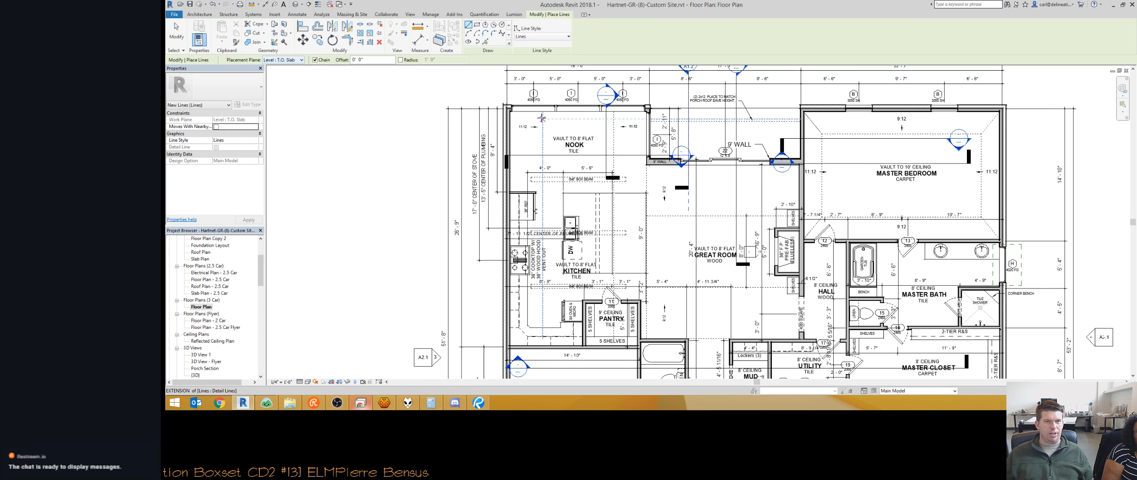
left_click(541, 37)
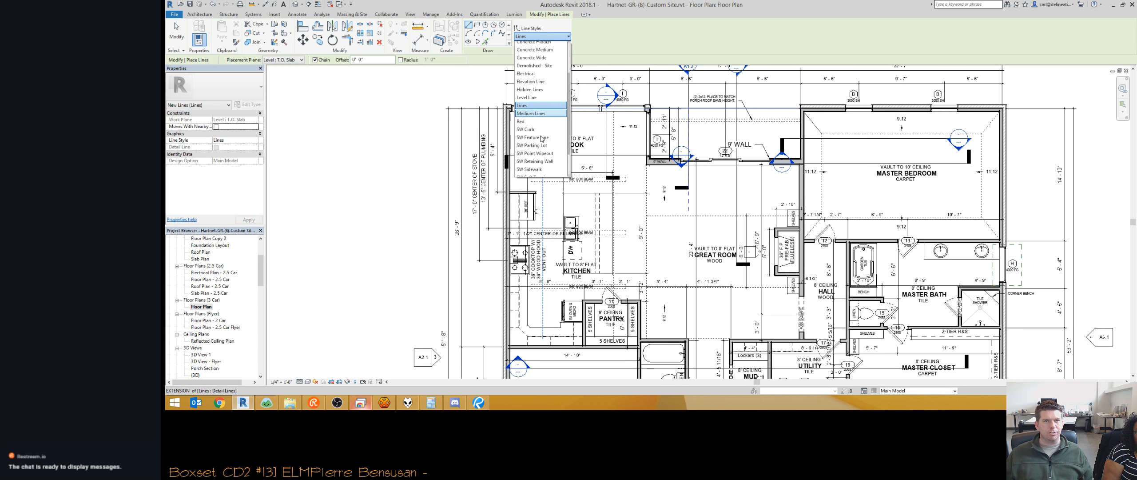
left_click(537, 104)
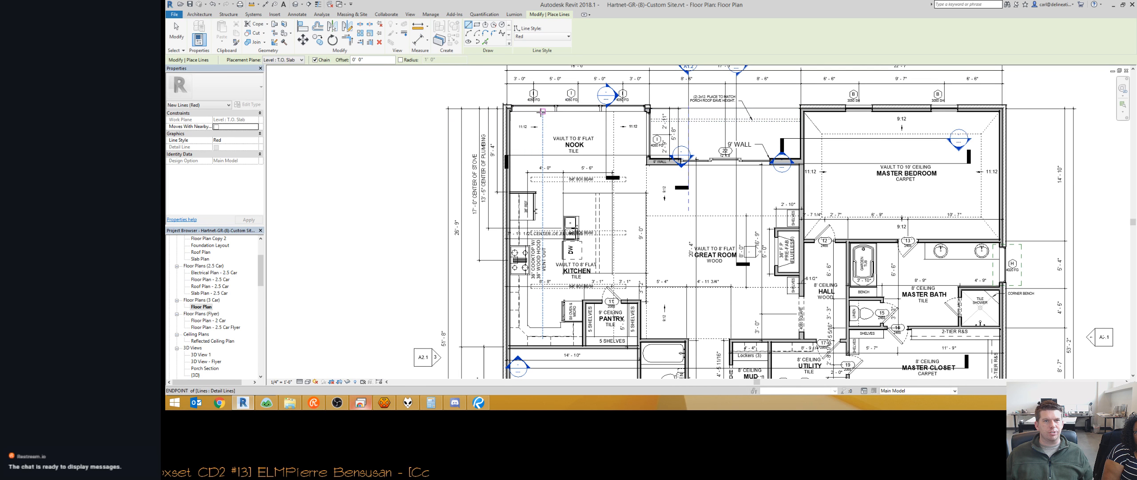
left_click(542, 339)
key("Escape")
key("Escape")
Temporarily hide the concrete floor slab in the 3D view and select the red model line from below.
scroll(543, 311, "up", 1)
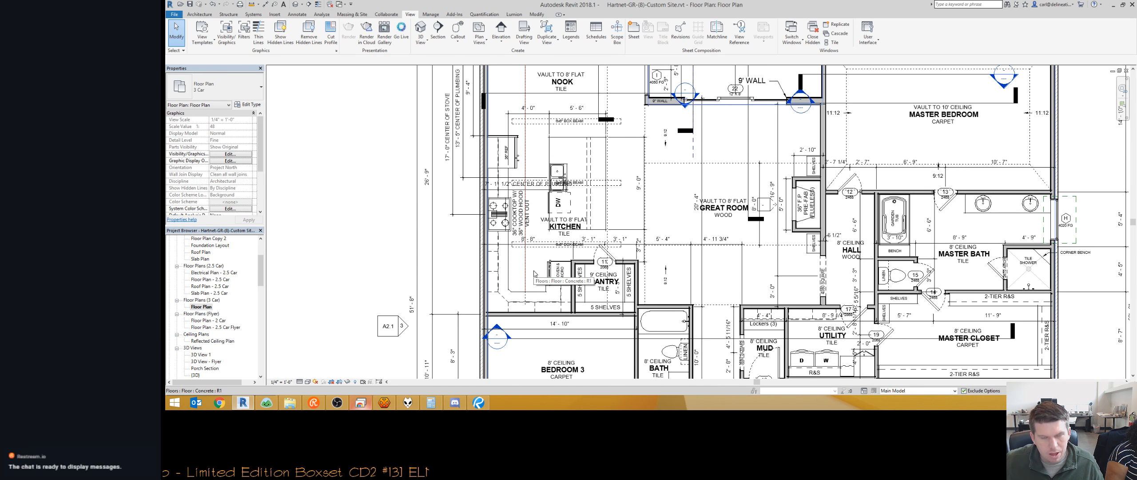
middle_click_drag(535, 237, 536, 256)
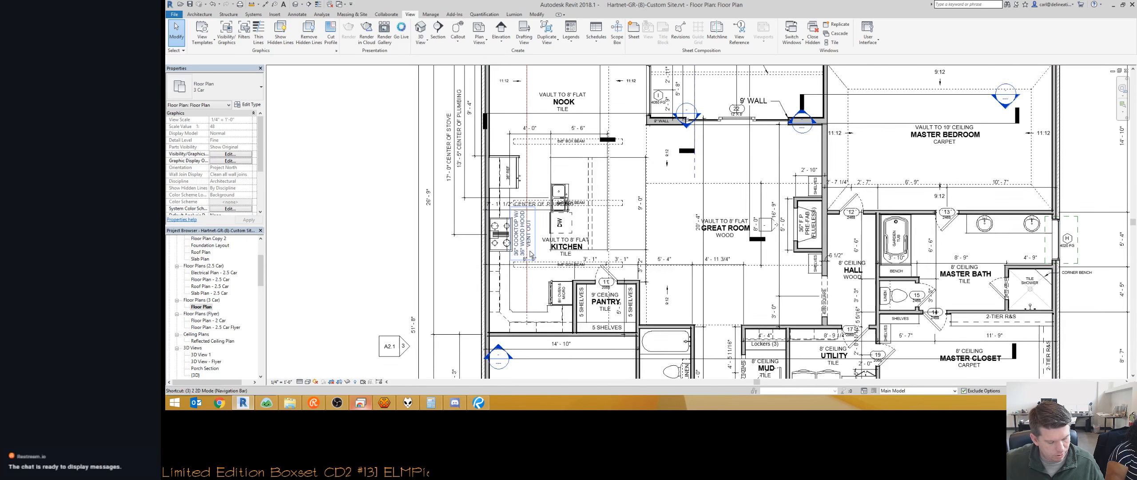
key("ctrl+Tab")
middle_click_drag(562, 309, 524, 254, "shift")
scroll(522, 280, "down", 2)
left_click(523, 283)
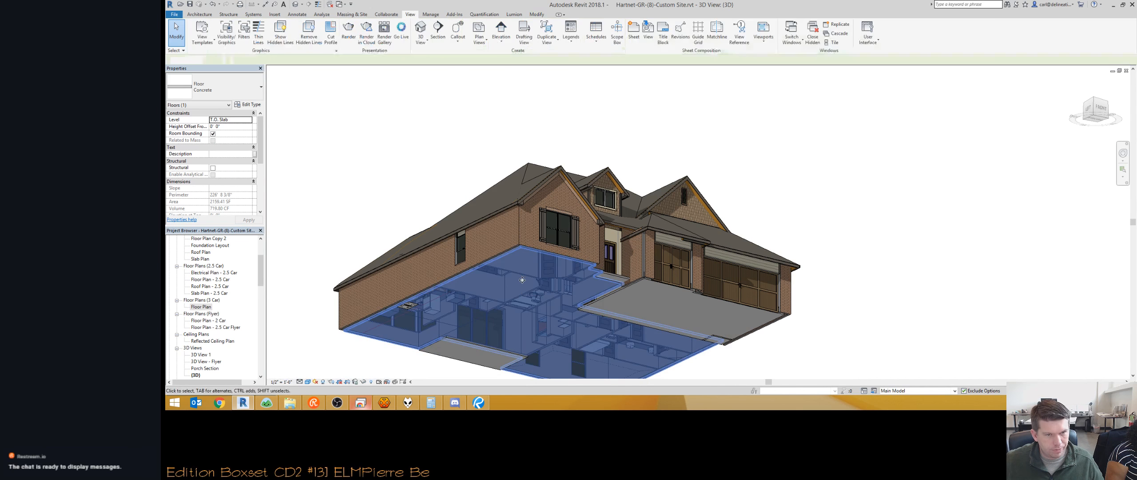
key("h")
key("h")
middle_click_drag(523, 283, 506, 84, "shift")
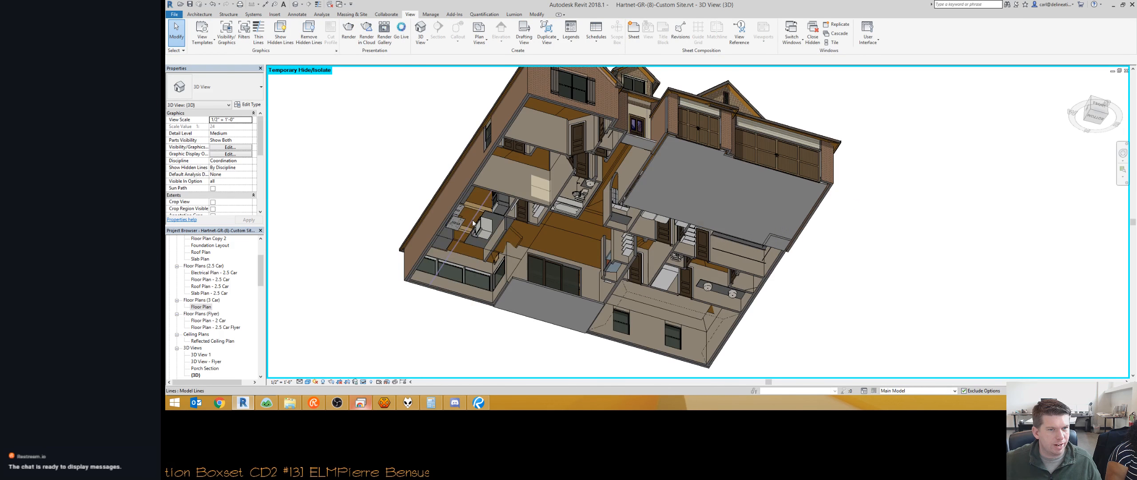
left_click(460, 237)
middle_click_drag(549, 260, 550, 289, "shift")
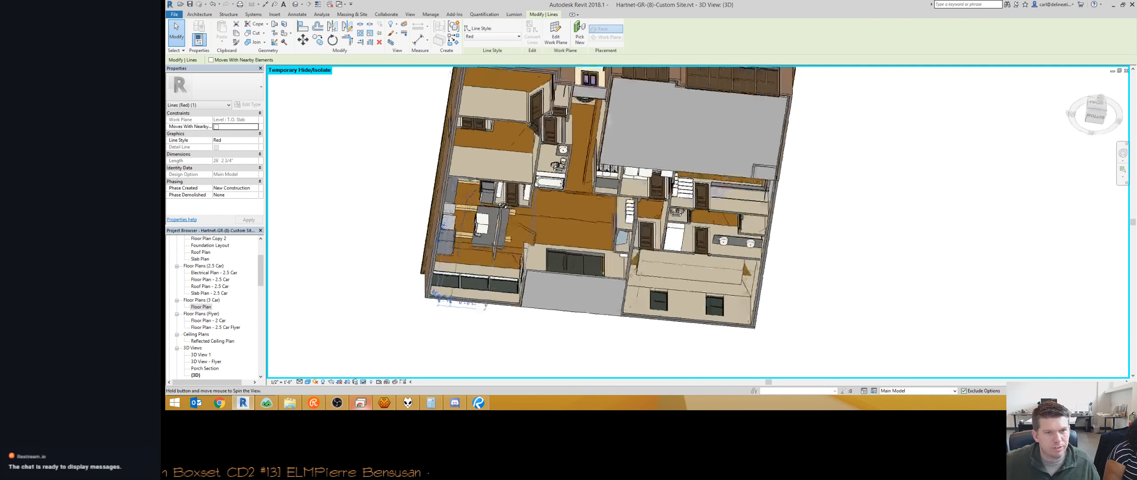
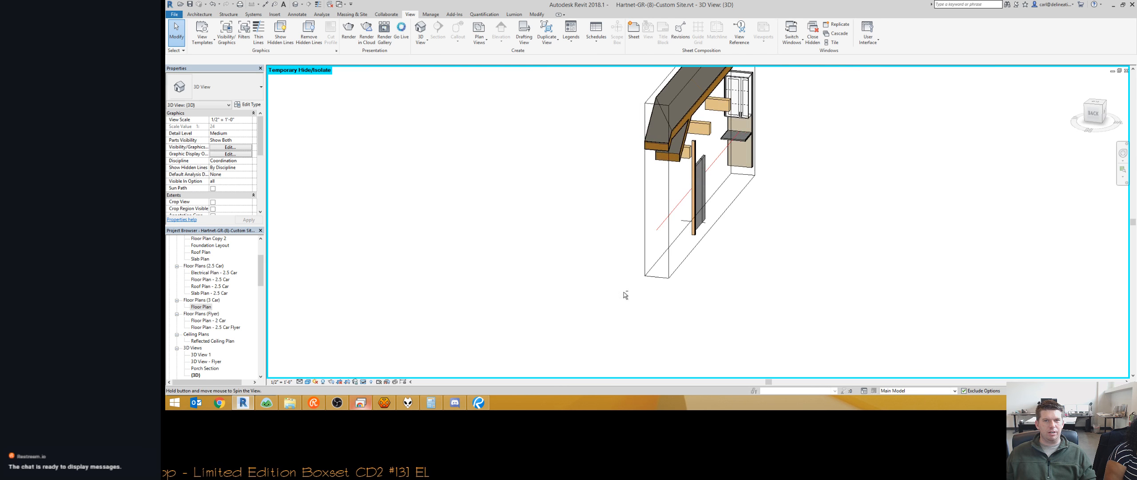
Expand the 3D section box to take in the kitchen, pantry and nook, and inspect the cutaway around the model line.
left_click(656, 196)
middle_click_drag(659, 191, 630, 246, "shift")
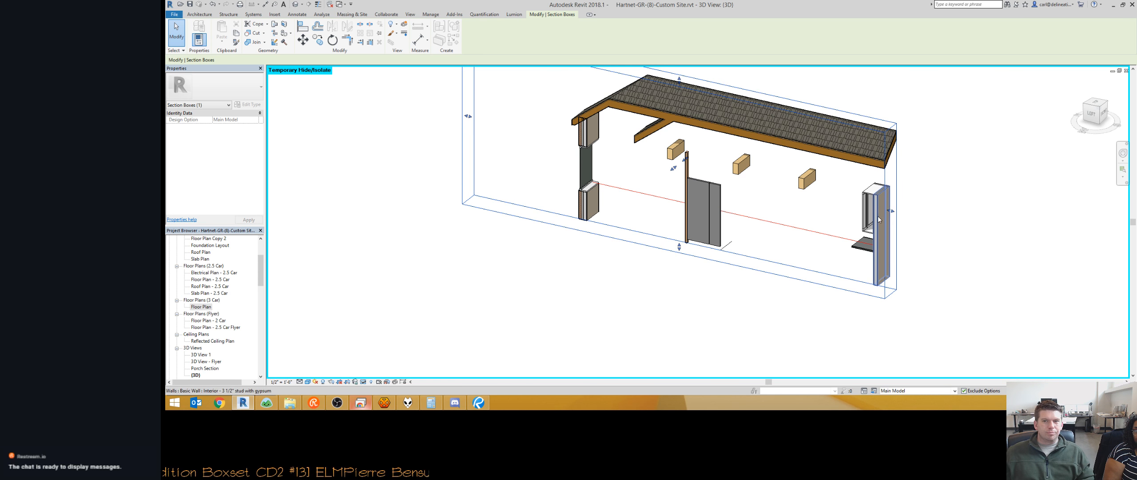
left_click_drag(890, 211, 913, 255)
middle_click_drag(913, 255, 409, 233, "shift")
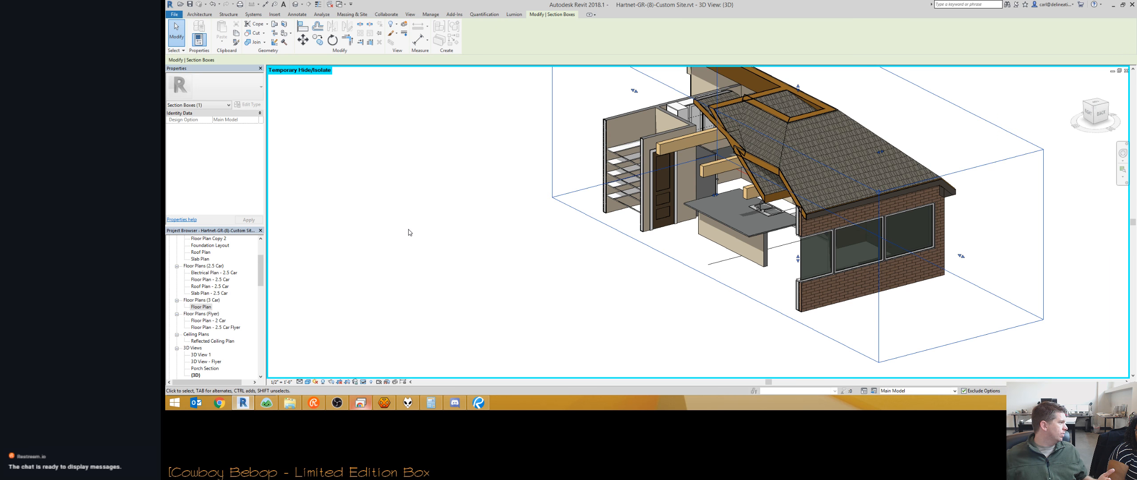
scroll(691, 235, "down", 1)
middle_click_drag(685, 246, 796, 251)
middle_click_drag(886, 190, 800, 249, "shift")
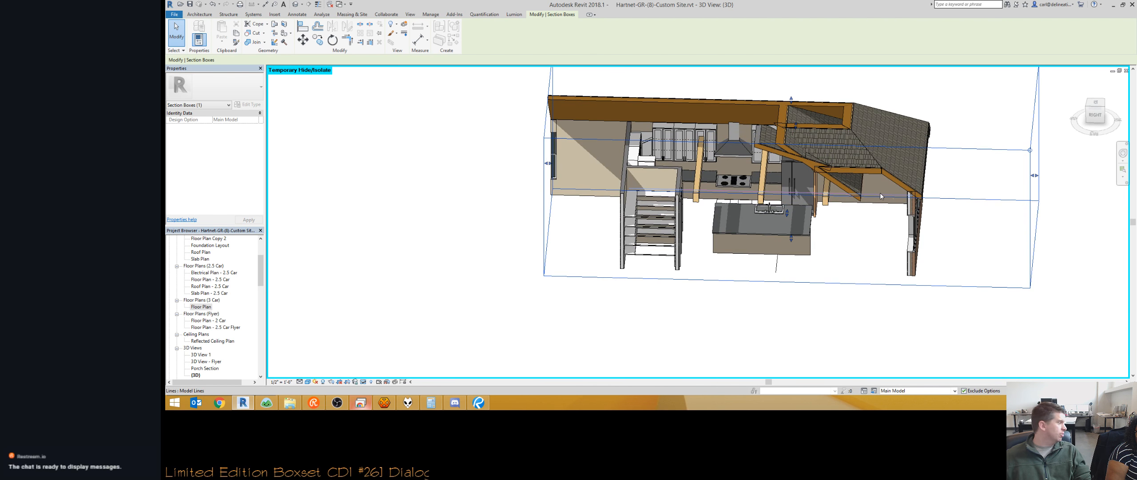
middle_click_drag(863, 223, 742, 266, "shift")
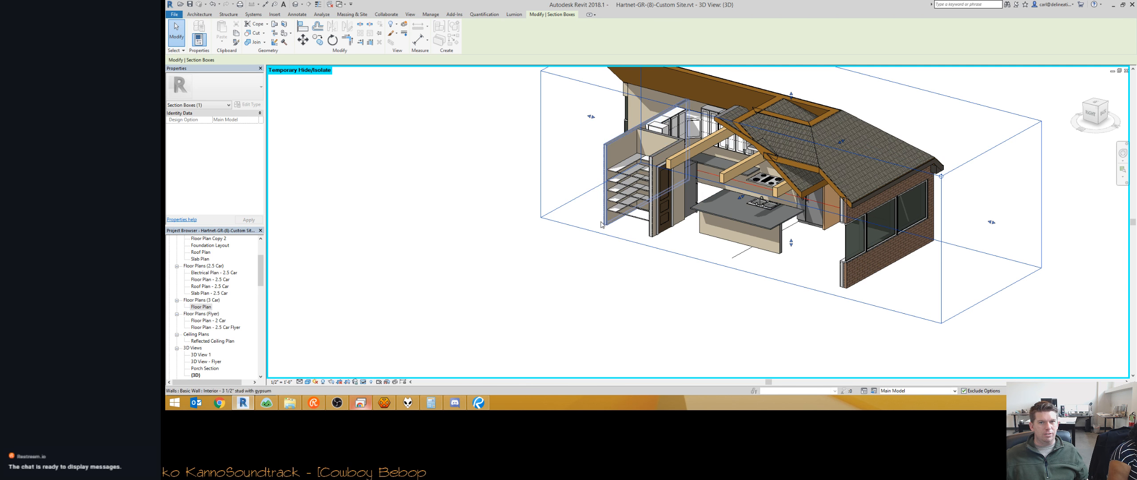
Select the red model line in the 3 Car floor plan and examine its work plane and display near the kitchen counter.
key("ctrl+Tab")
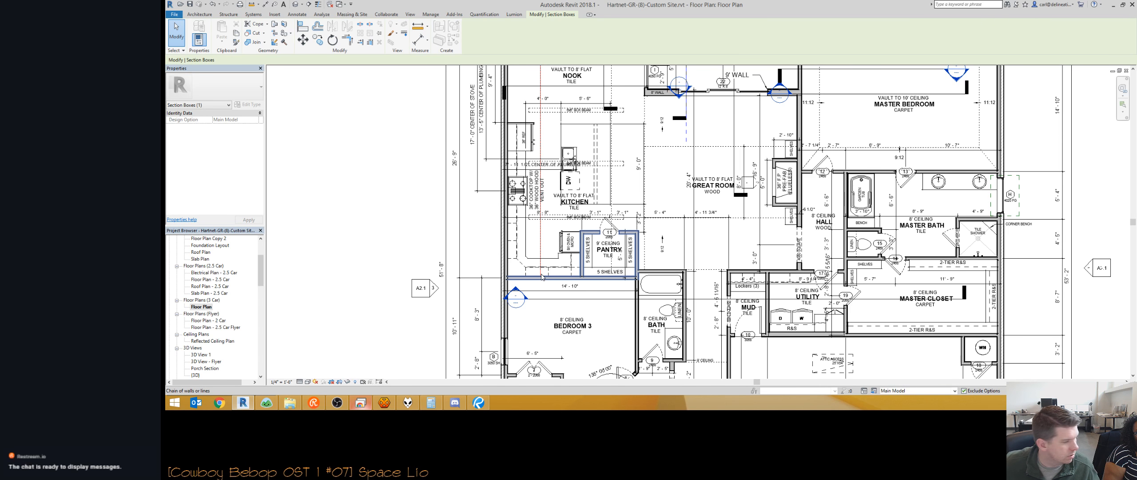
key("Tab")
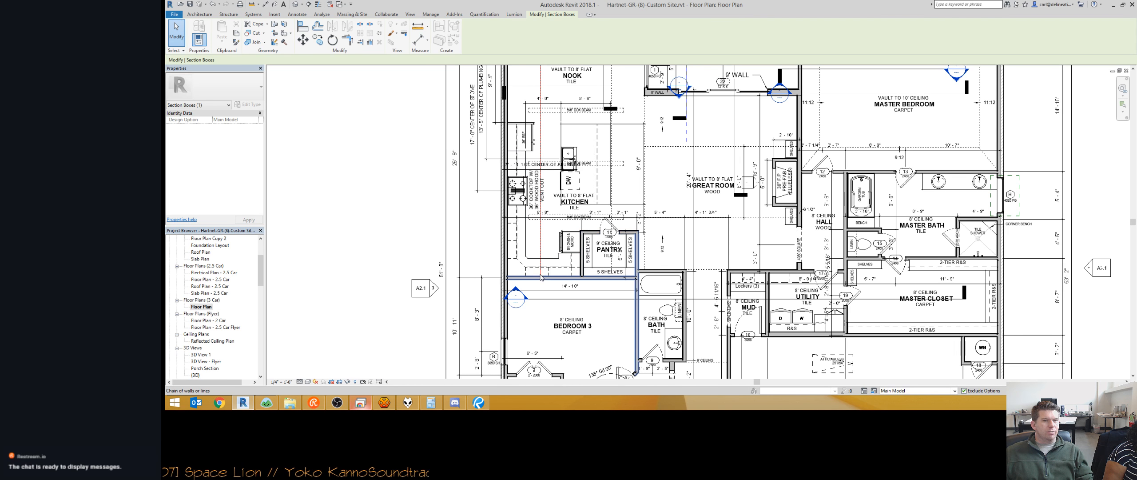
left_click(540, 275)
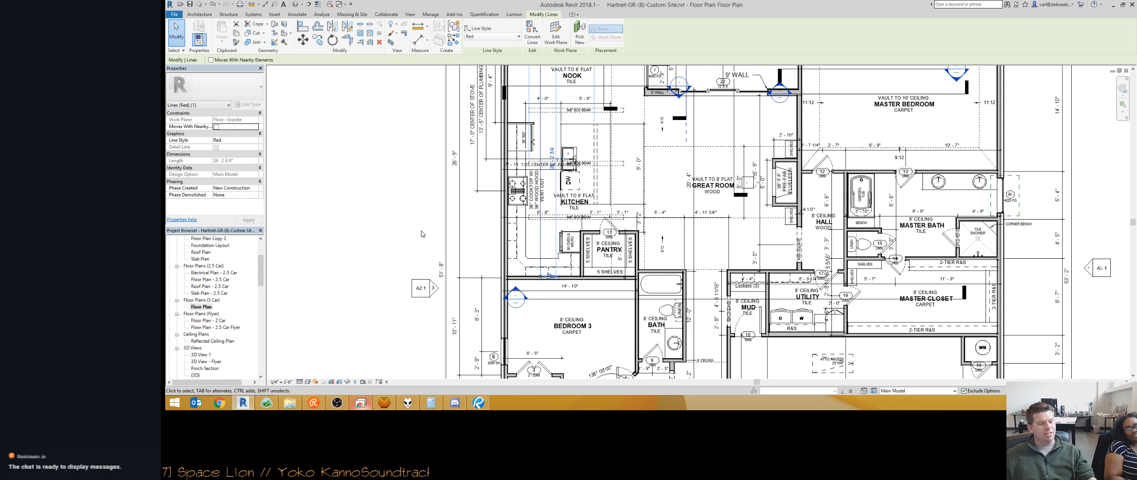
key("Escape")
scroll(423, 233, "down", 1)
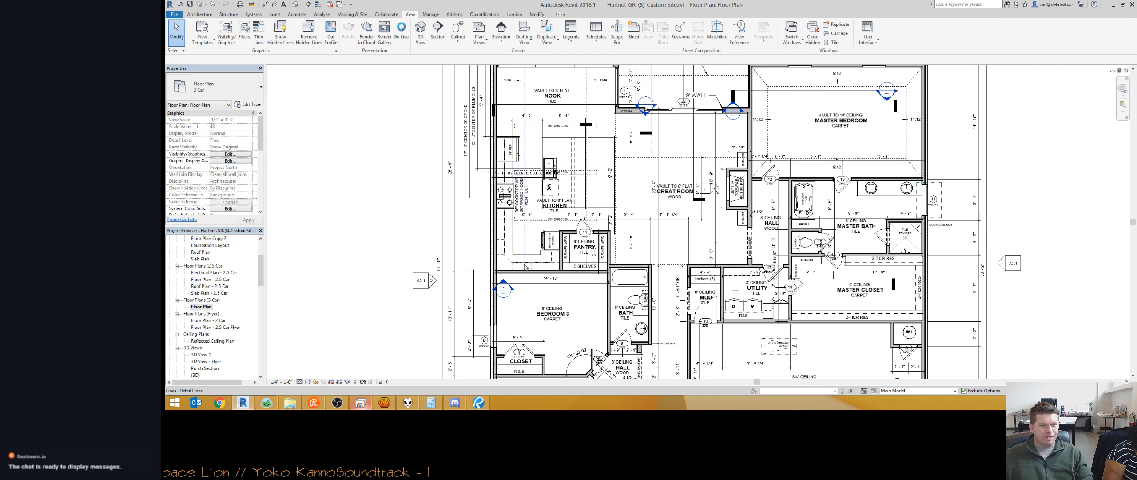
scroll(524, 266, "up", 3)
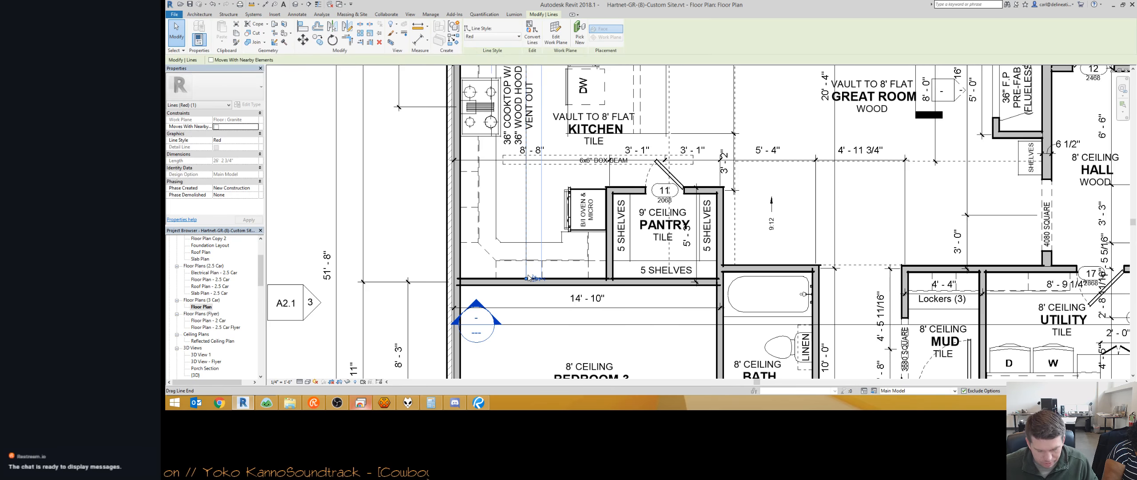
scroll(529, 278, "down", 5)
Examine the dashed ceiling and beam lines over the master bedroom, great room, nook and kitchen in the floor plan.
scroll(787, 169, "up", 4)
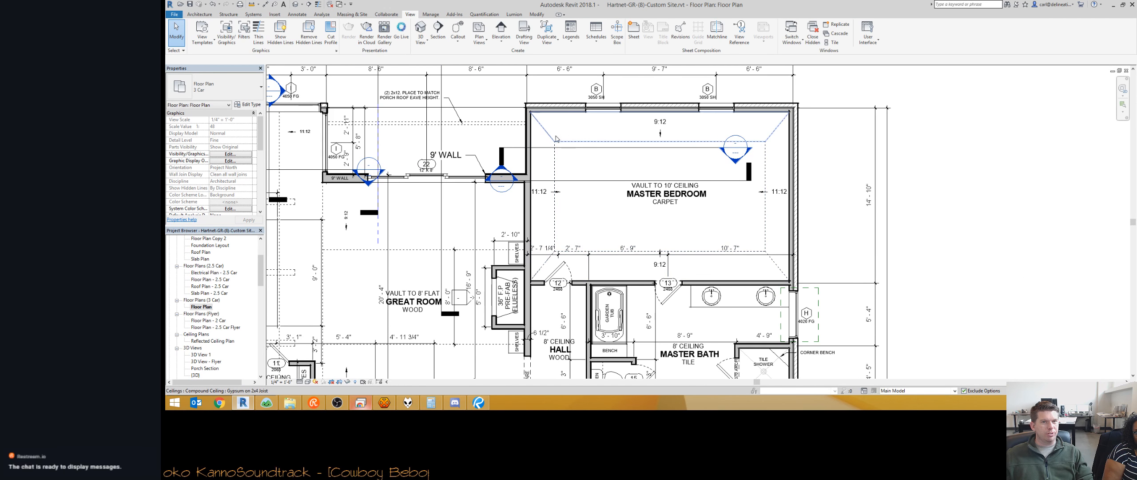
scroll(620, 202, "down", 2)
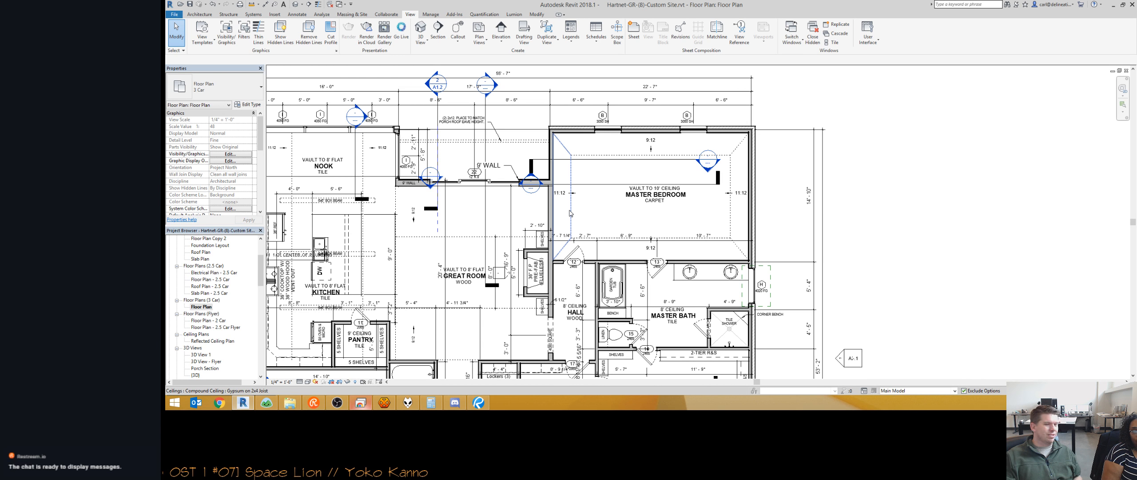
middle_click_drag(642, 214, 759, 194)
scroll(755, 195, "down", 1)
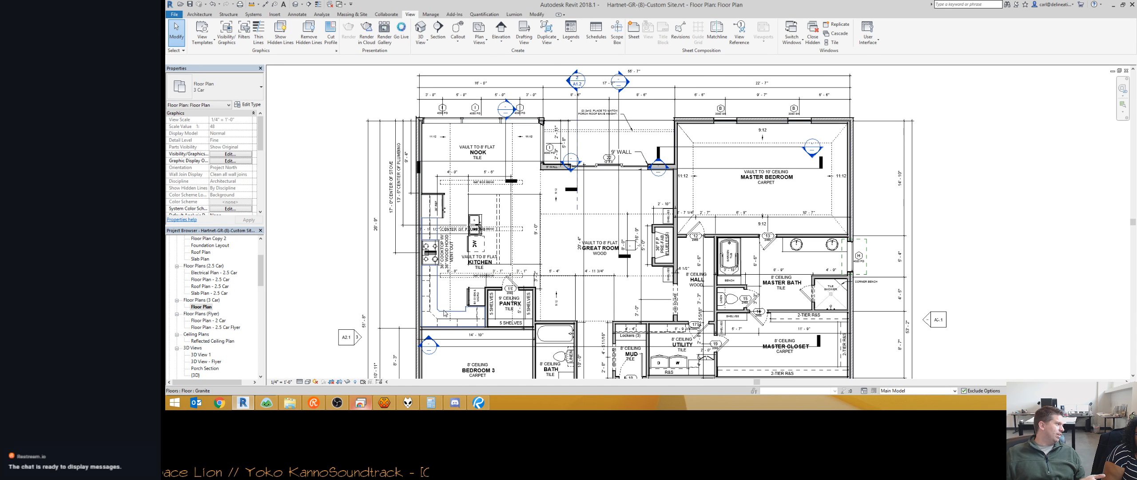
middle_click_drag(451, 291, 455, 265)
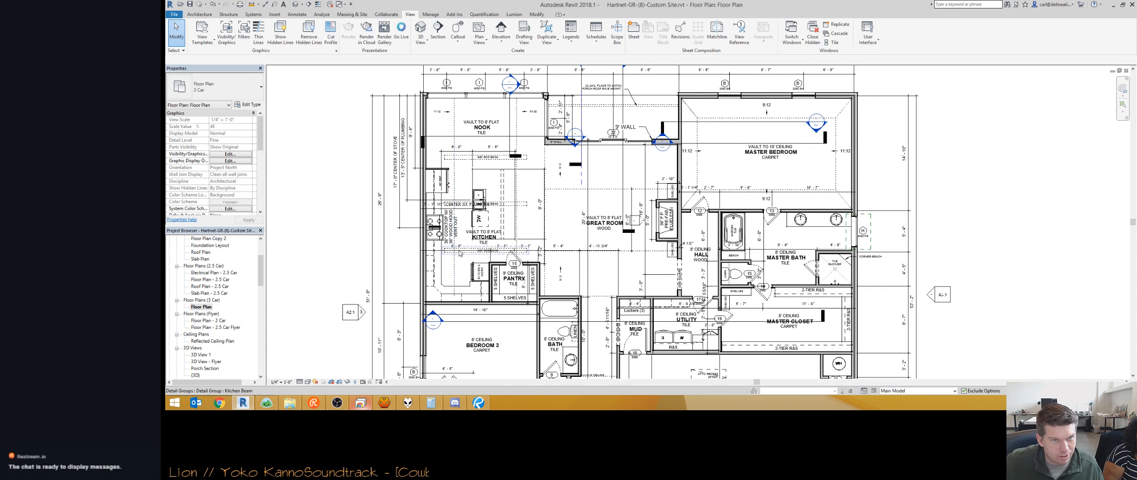
middle_click_drag(533, 77, 535, 121)
middle_click_drag(497, 176, 506, 141)
scroll(506, 142, "down", 1)
key("s")
key("e")
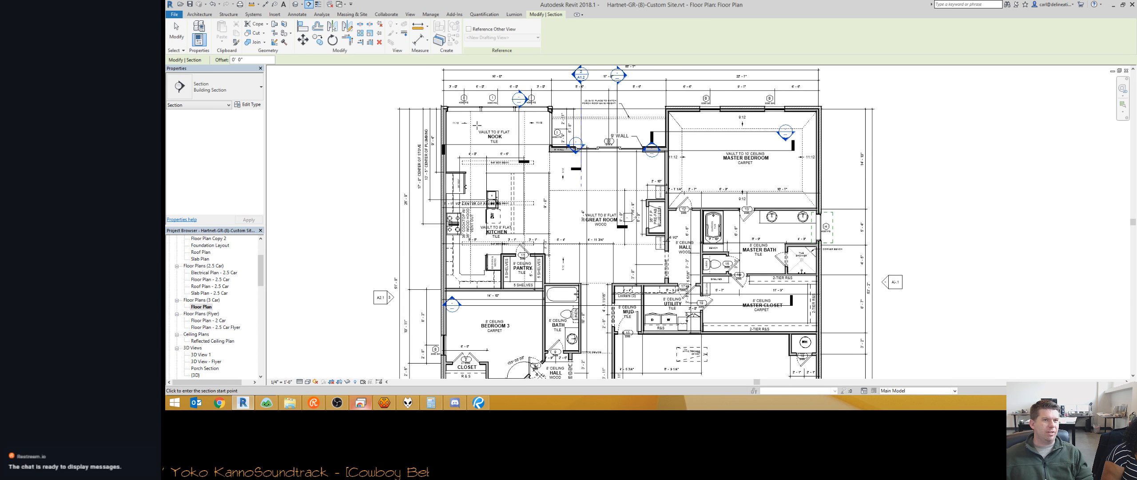
key("Escape")
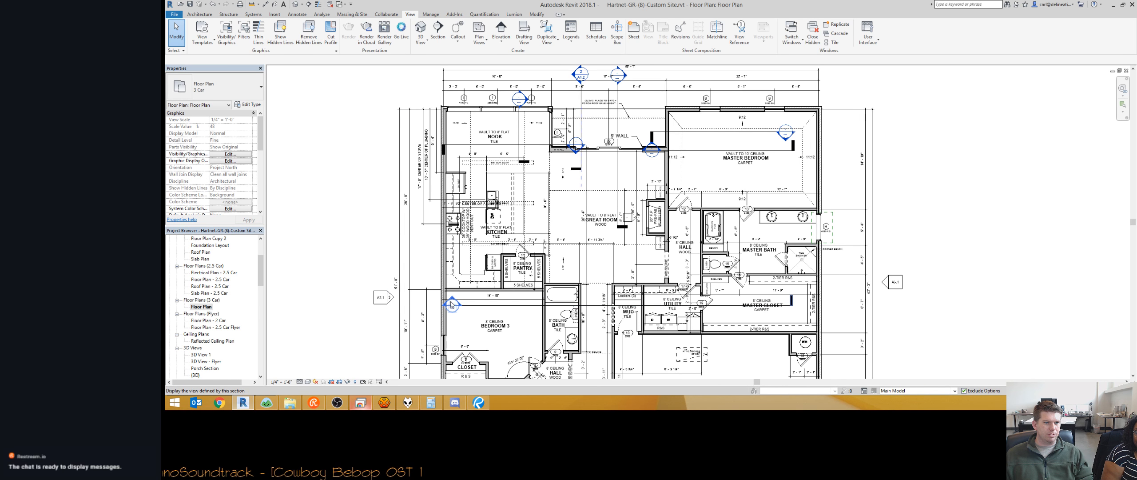
Open the Roof Check section view from its section marker in Bedroom 3.
double_click(451, 303)
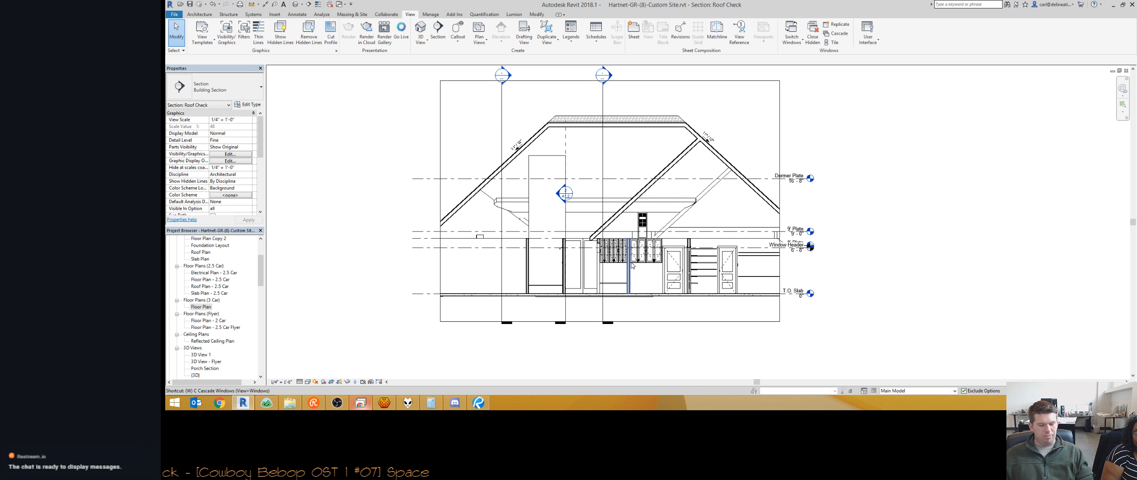
key("r")
key("p")
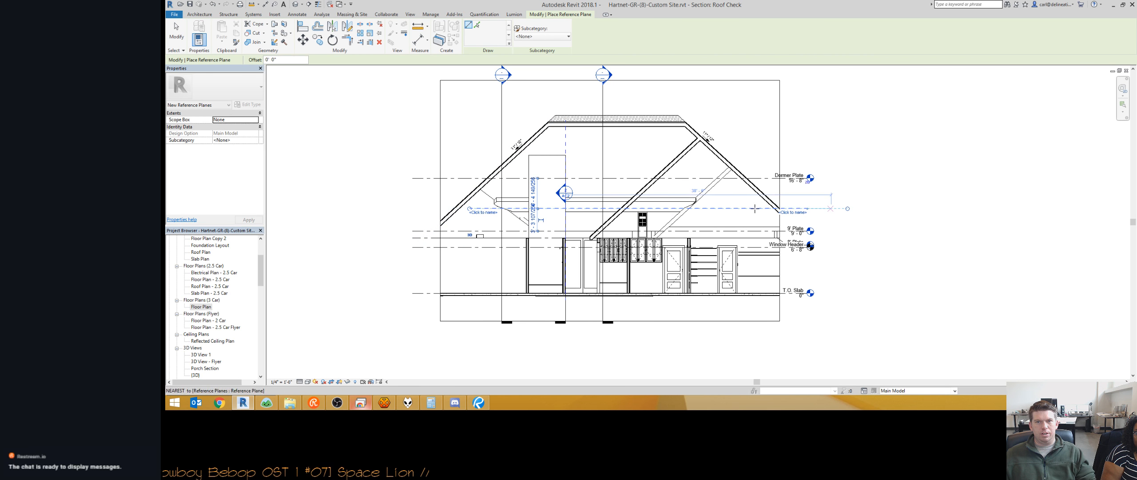
key("Escape")
key("Escape")
left_click(728, 211)
left_click(728, 211)
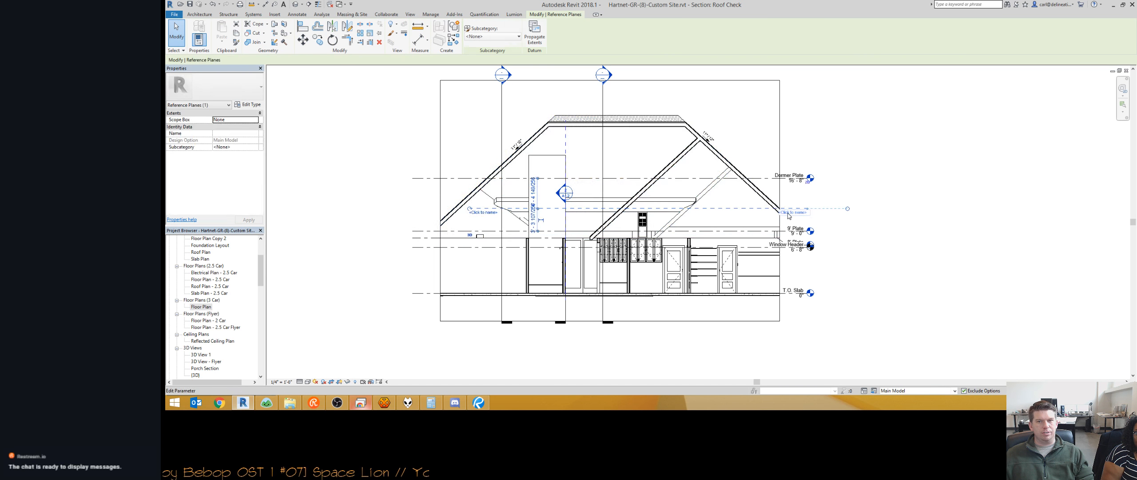
left_click(789, 212)
type("F")
key("Escape")
key("Escape")
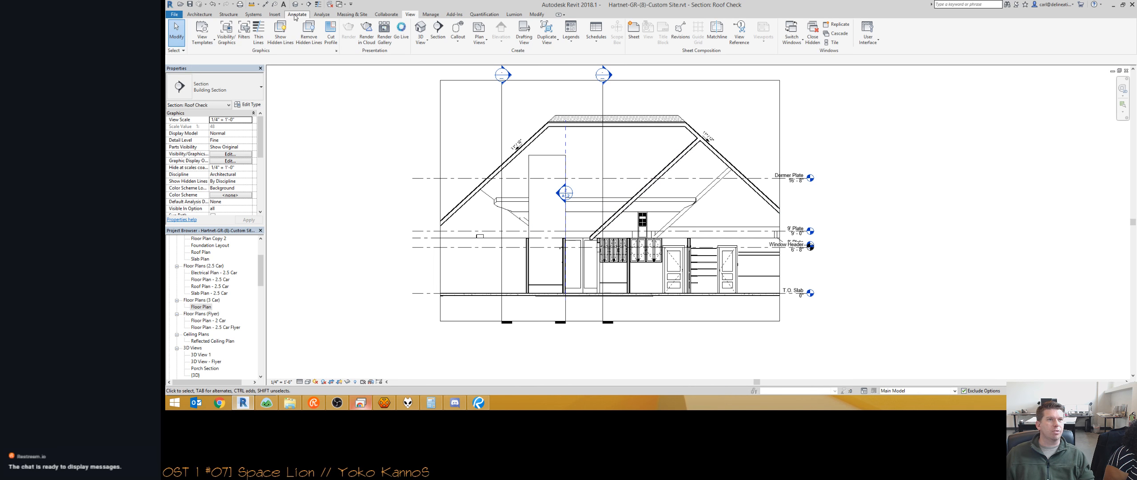
Draw a horizontal reference plane across the whole Roof Check section, between the Dormer Plate and 9' Plate levels.
left_click(198, 15)
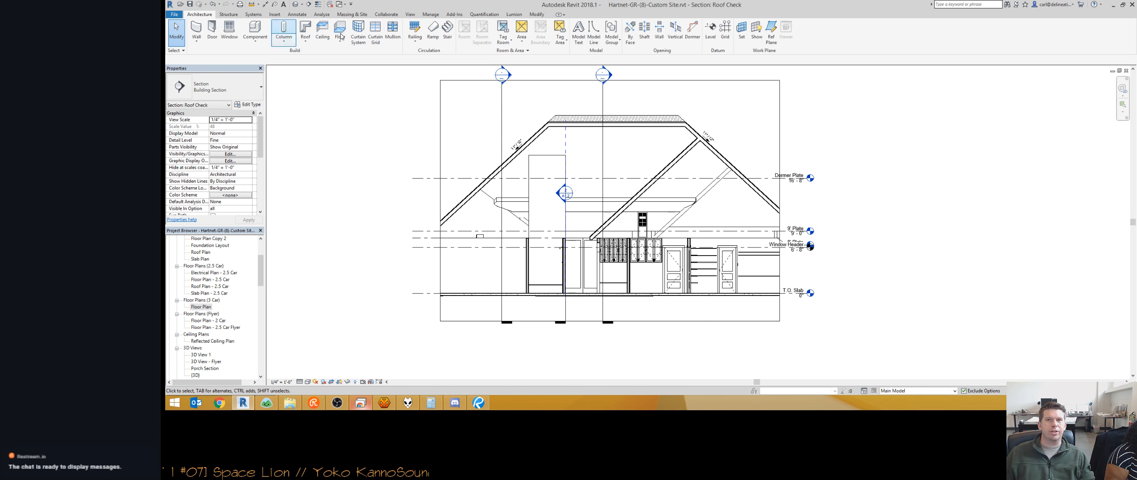
left_click(774, 36)
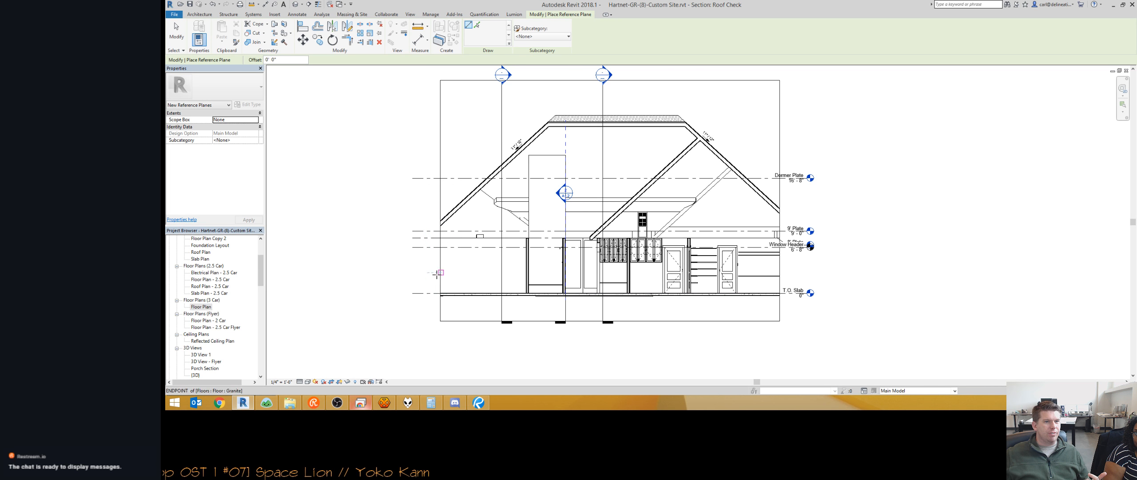
left_click(427, 220)
left_click(799, 220)
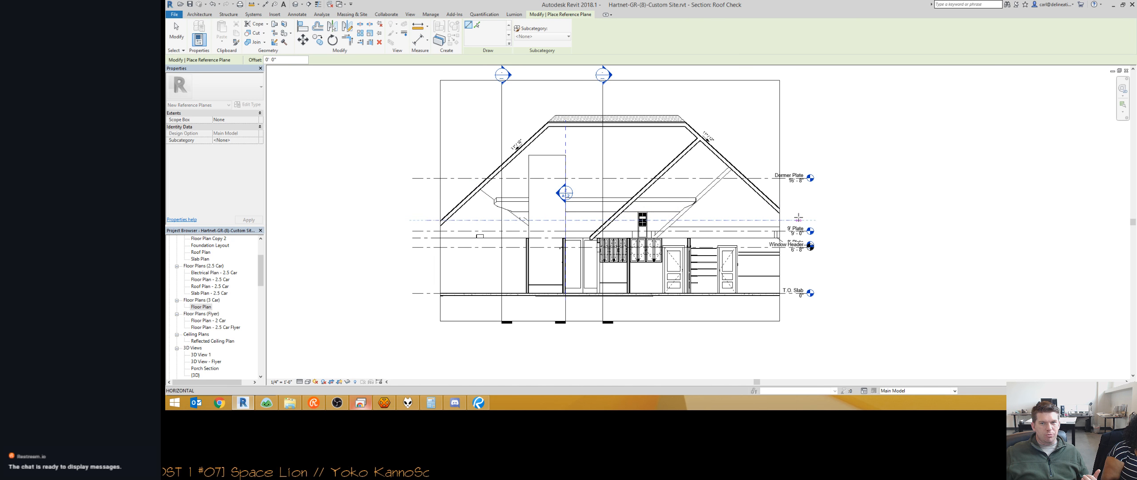
key("Escape")
key("Escape")
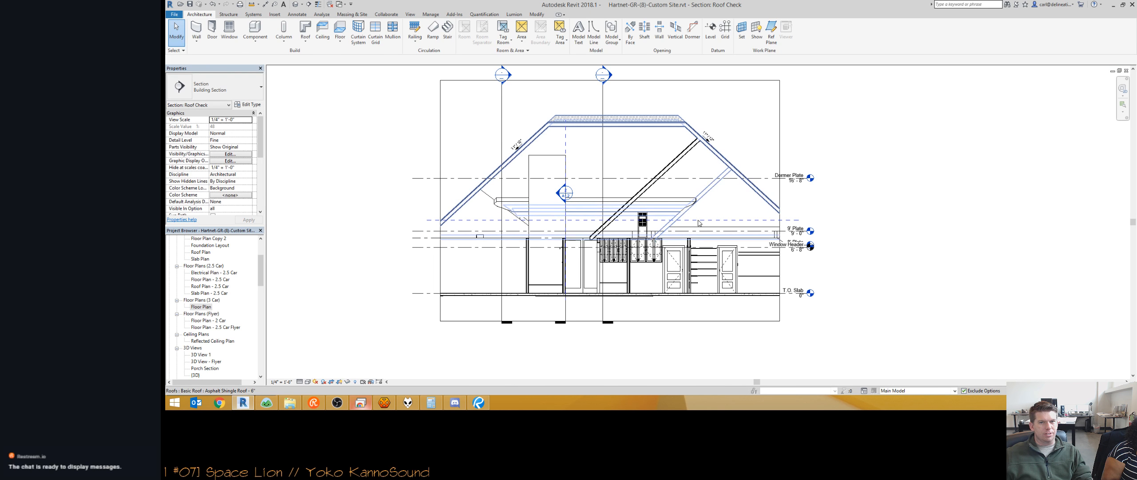
Name the new reference plane Floating Model Line Plane.
left_click(700, 220)
left_click(438, 225)
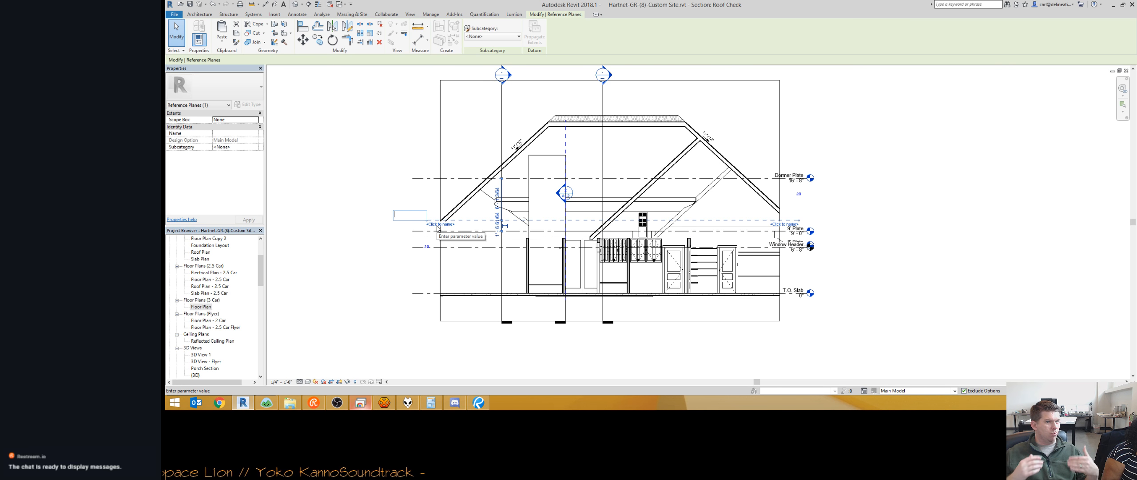
type("Floating Model Line Plane")
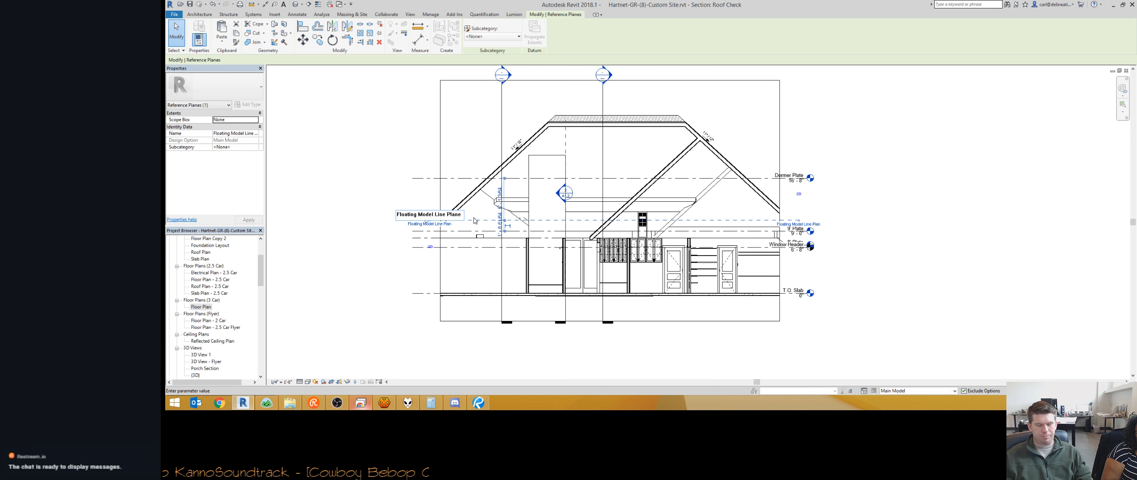
left_click(382, 181)
Switch to the 3D view, reset its temporary hide/isolate and turn off the section box to show the whole house.
key("ctrl+Tab")
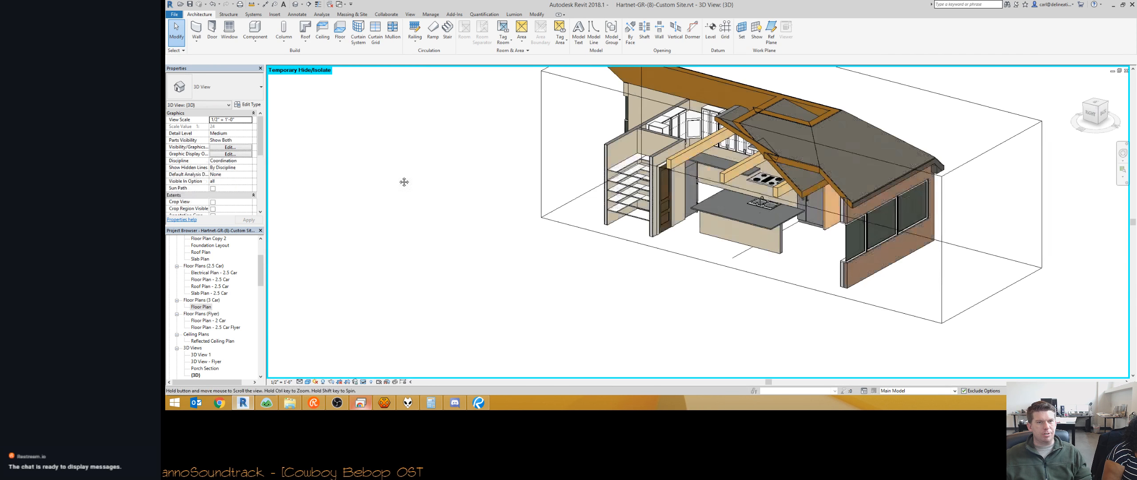
scroll(398, 178, "down", 2)
middle_click_drag(441, 252, 616, 266, "shift")
left_click(698, 191)
scroll(703, 243, "down", 1)
left_click(351, 155)
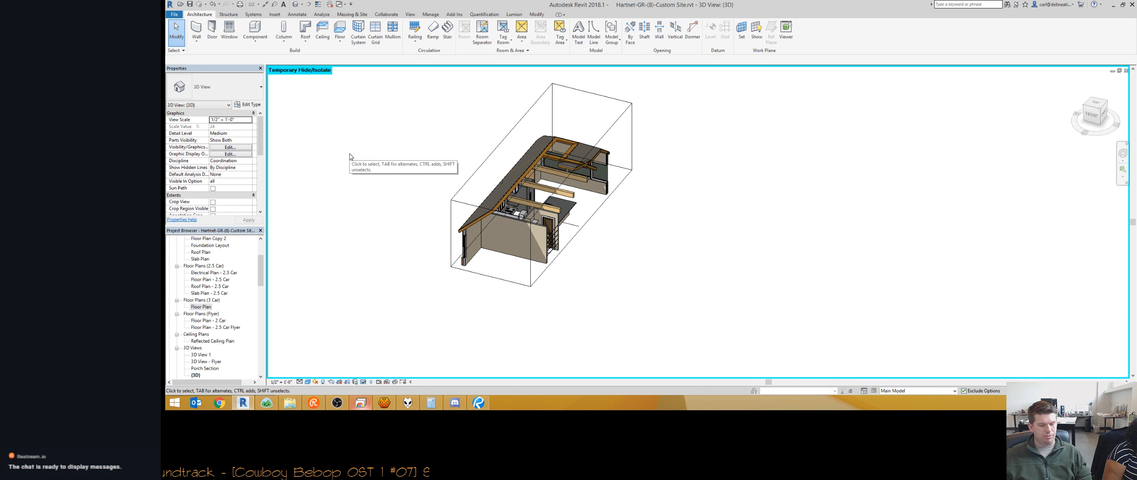
scroll(264, 179, "down", 5)
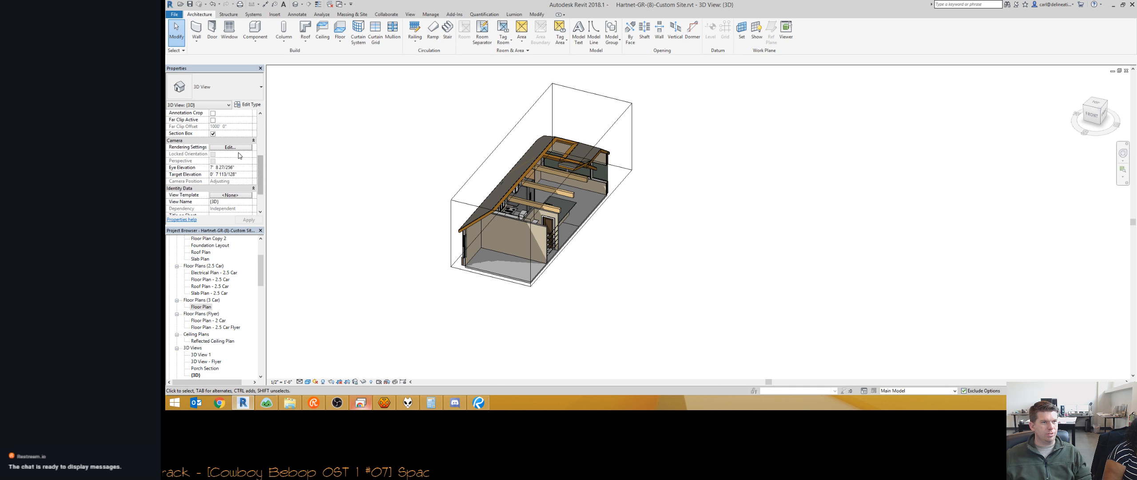
left_click(213, 134)
scroll(449, 165, "down", 3)
Start model lines with Reference Plane : Floating Model Line Plane as the placement plane, and turn on the work plane display.
key("l")
key("i")
left_click(283, 60)
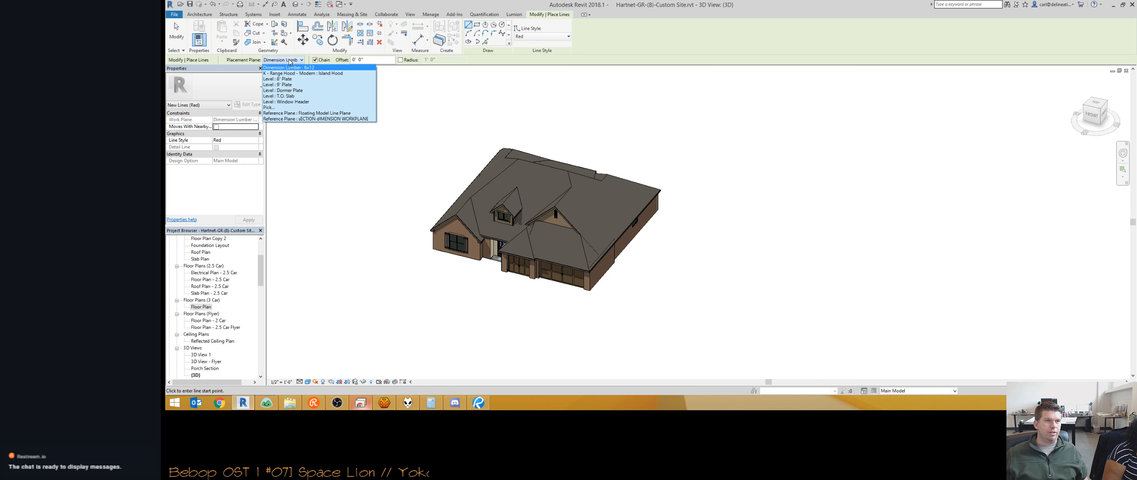
left_click(302, 114)
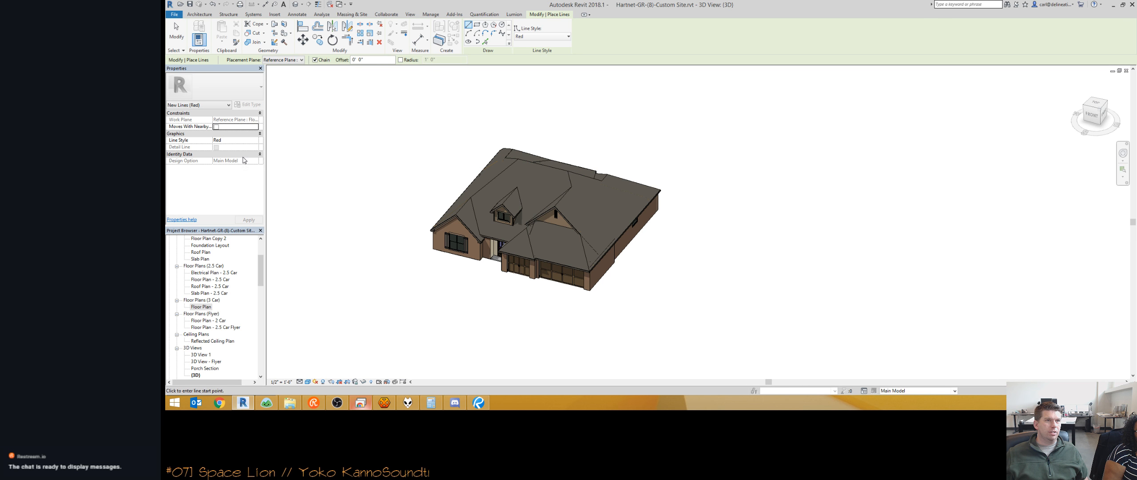
left_click(200, 15)
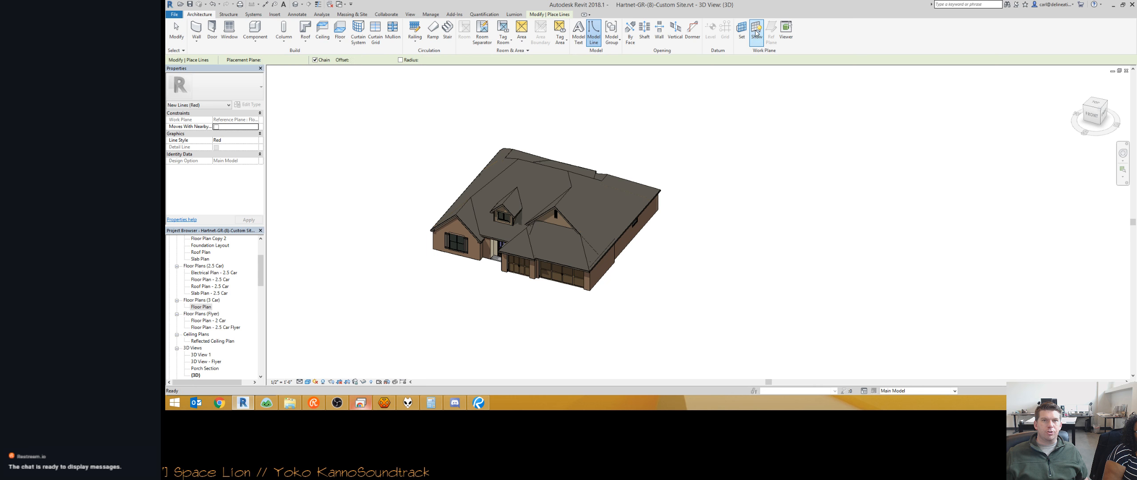
middle_click_drag(723, 238, 727, 261)
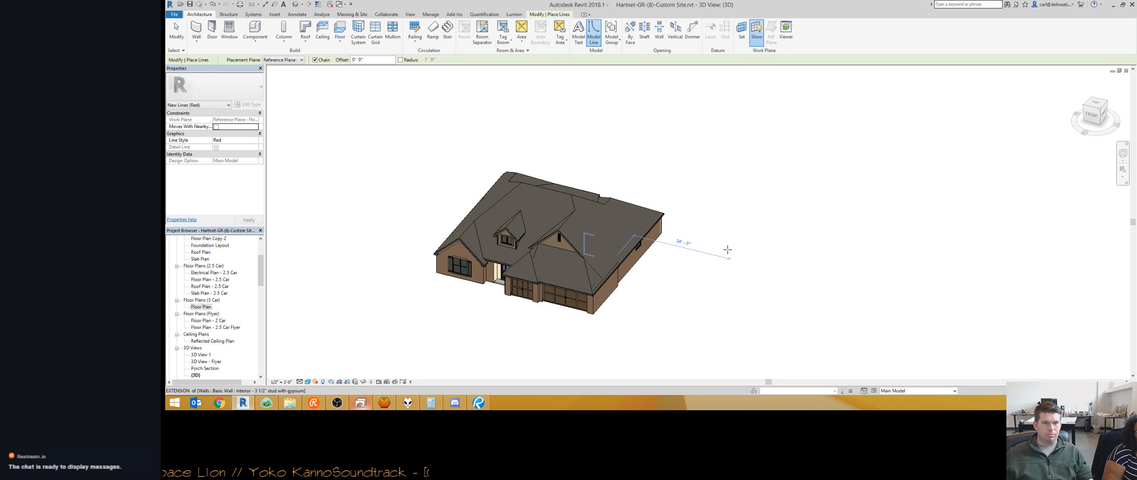
Select the displayed work plane grid at the house and examine its position from the side.
middle_click_drag(662, 272, 637, 311, "shift")
key("Escape")
key("Escape")
left_click(674, 212)
middle_click_drag(729, 264, 592, 277, "shift")
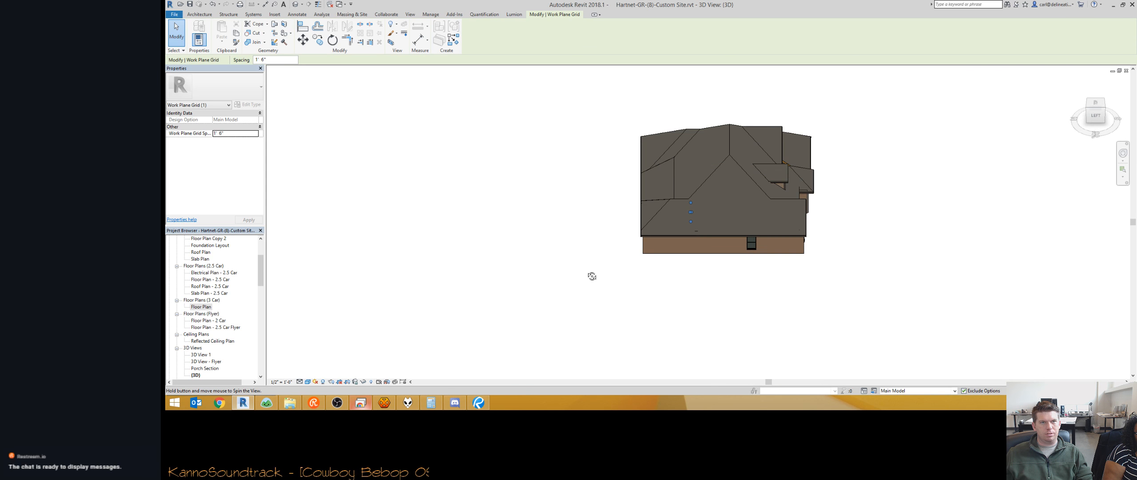
key("Escape")
Draw an open chain of six red model lines on the Floating Model Line Plane, floating beside the house.
key("l")
key("i")
left_click(298, 60)
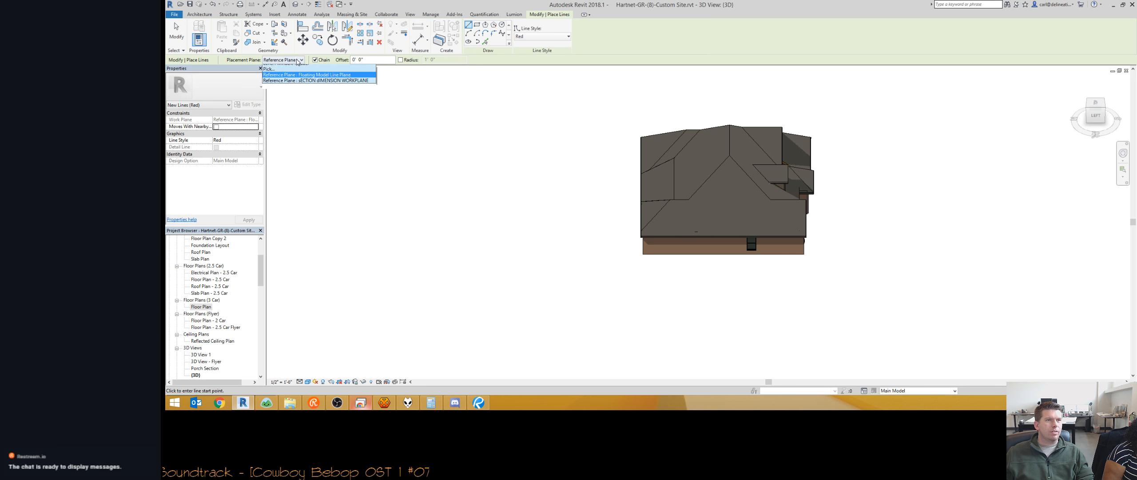
left_click(306, 75)
left_click(603, 212)
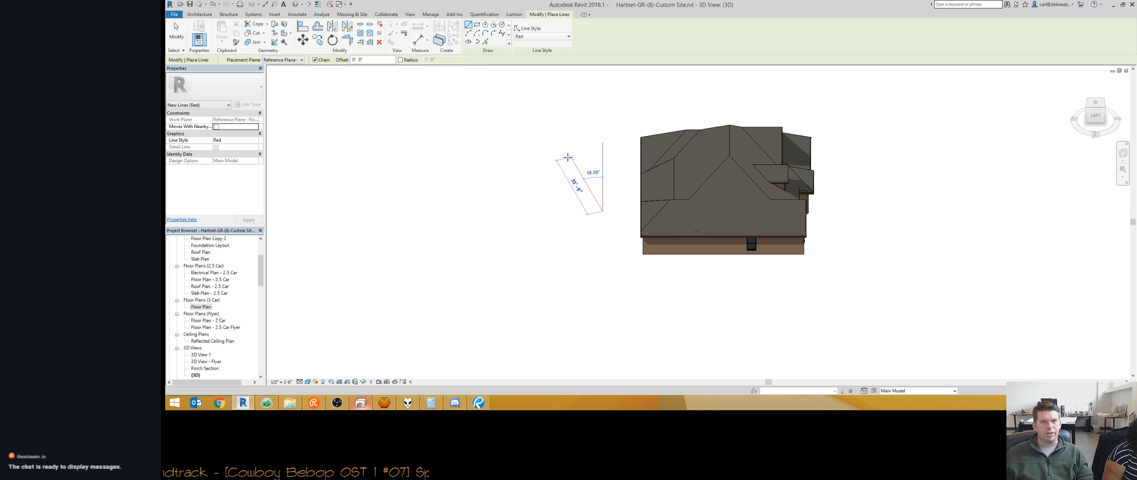
left_click(559, 156)
left_click(615, 143)
left_click(604, 198)
left_click(476, 225)
left_click(512, 149)
left_click(586, 127)
key("Escape")
middle_click_drag(603, 296, 594, 183, "shift")
key("Escape")
Clear the floor plan and sheet windows away and tile the 3D view beside the Roof Check section.
key("w")
key("t")
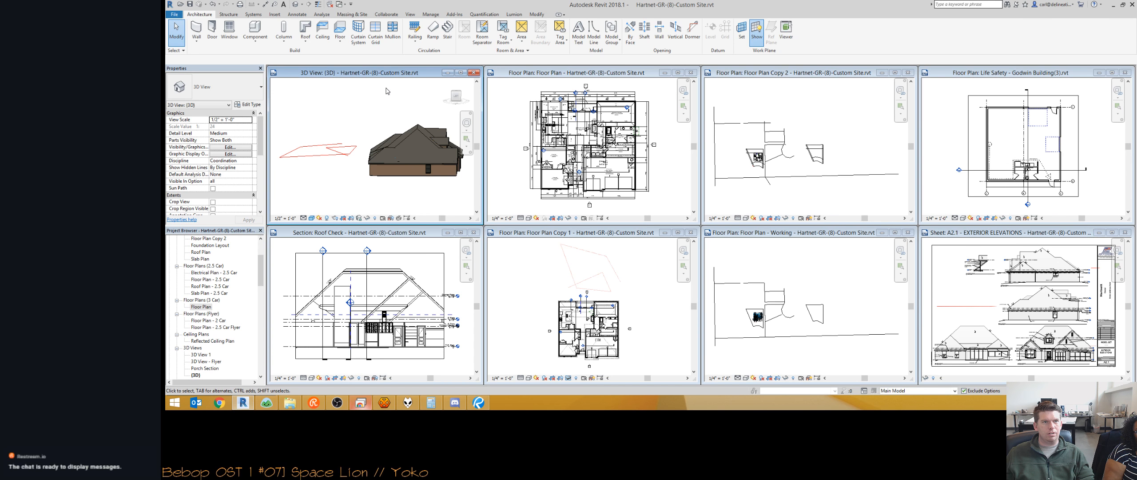
left_click(691, 234)
left_click(691, 72)
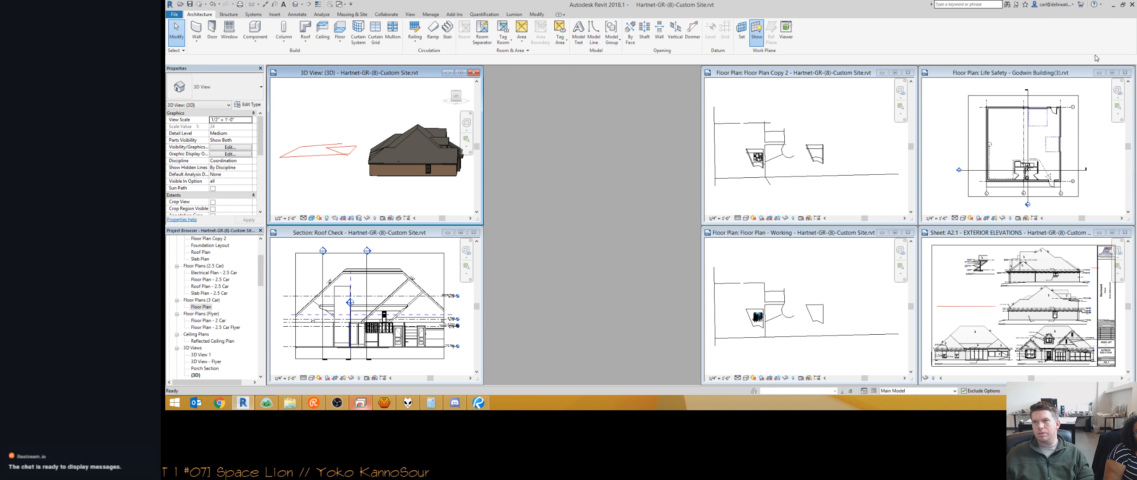
left_click(1125, 72)
left_click(1128, 233)
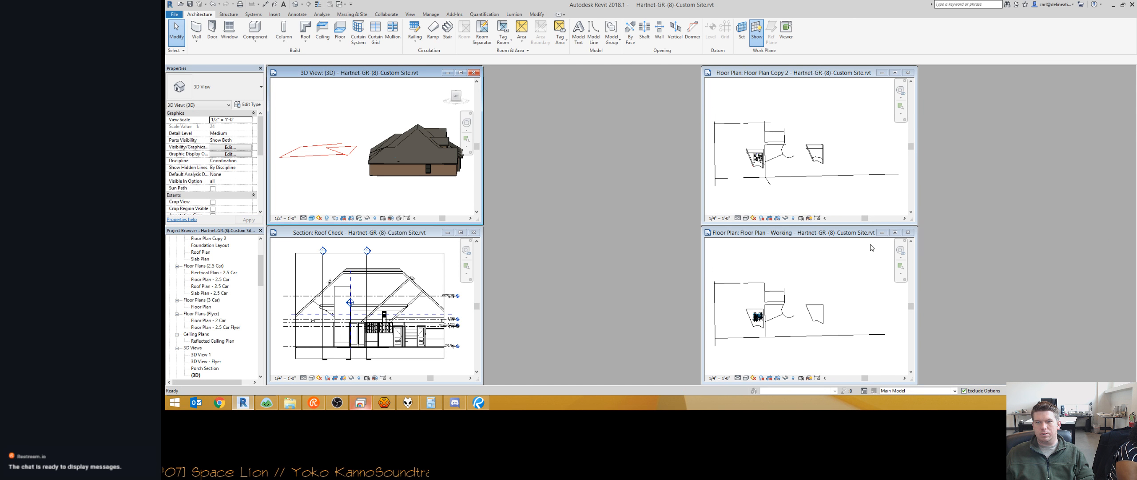
left_click(908, 233)
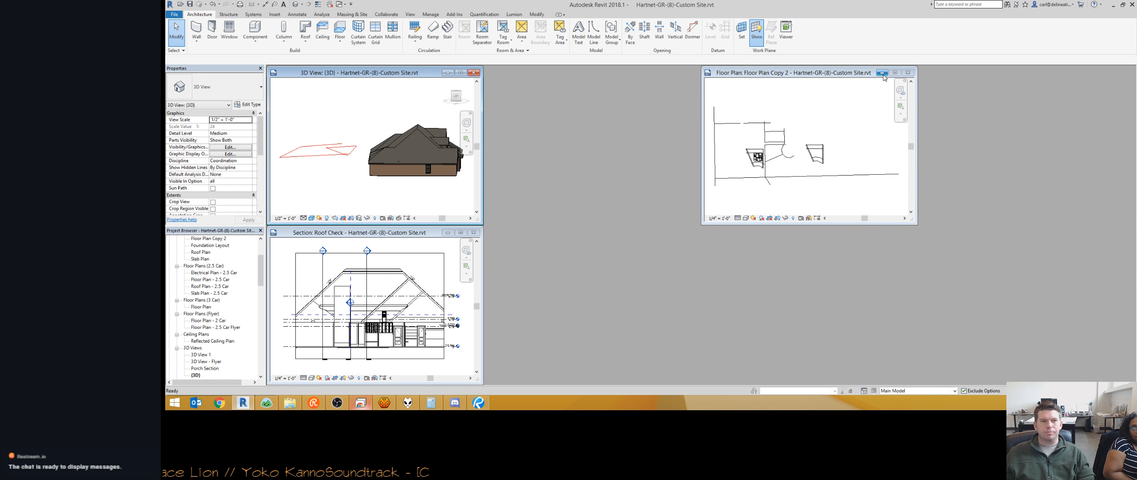
left_click(882, 73)
key("w")
key("t")
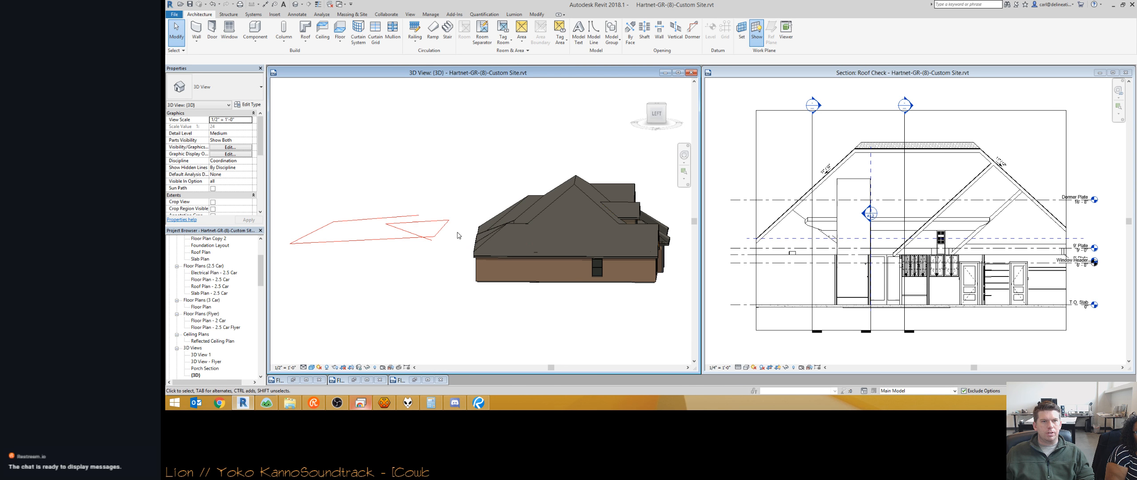
In the section, raise the Floating Model Line Plane above the Dormer Plate level and rotate it to slope upward to the right.
left_click(783, 245)
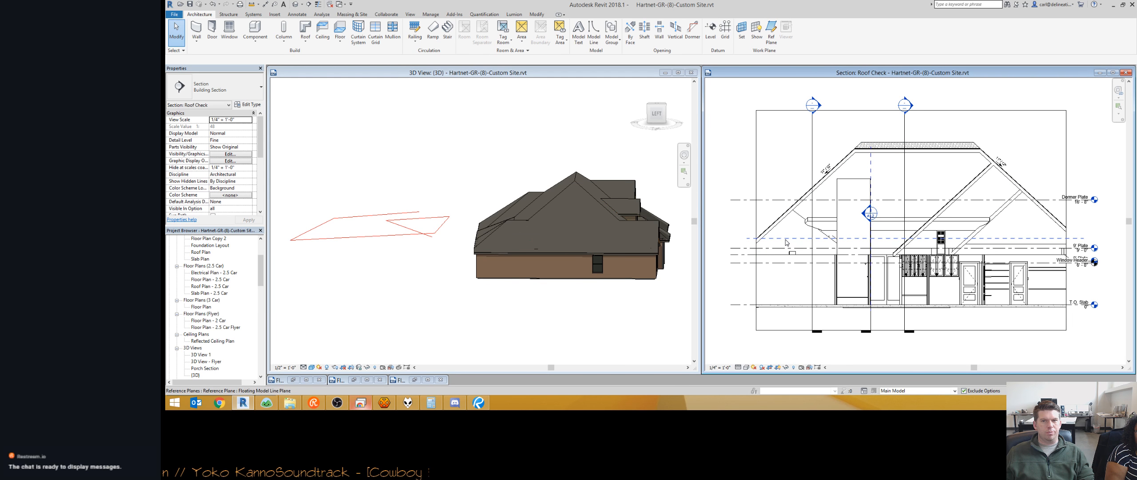
left_click_drag(786, 240, 785, 178)
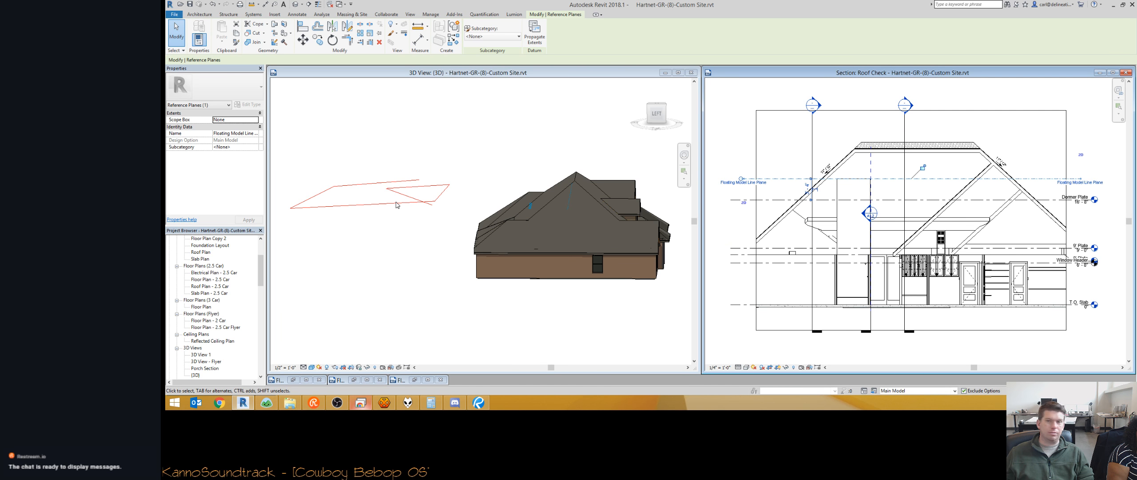
scroll(785, 236, "down", 2)
middle_click_drag(909, 243, 909, 267)
key("r")
key("o")
left_click(943, 204)
left_click(952, 179)
left_click(652, 299)
middle_click_drag(652, 300, 555, 313, "shift")
left_click(912, 207)
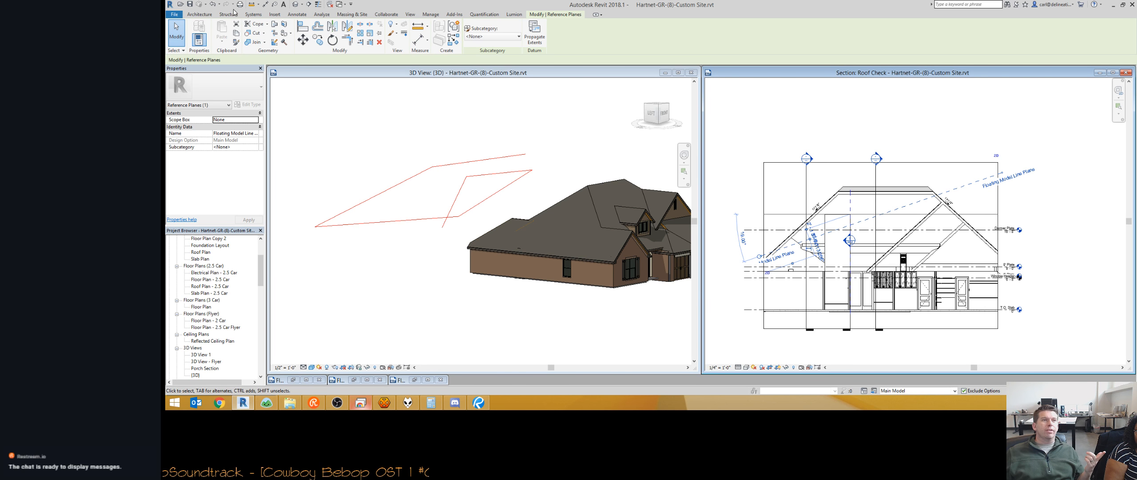
Browse the template files offered for a new family, including the hosted and face based Generic Model ones, and close the list.
left_click(212, 14)
left_click(449, 116)
left_click(174, 15)
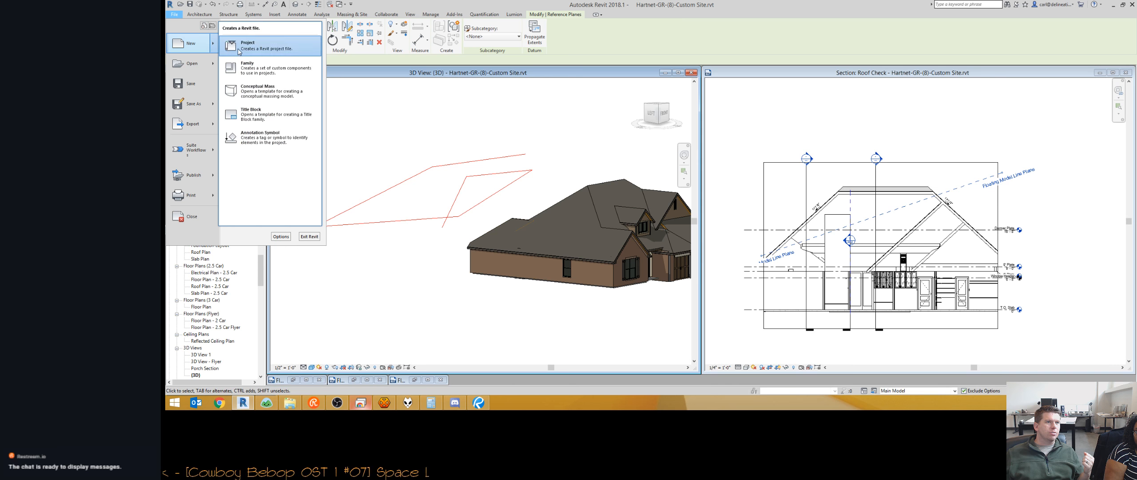
key("Escape")
key("Escape")
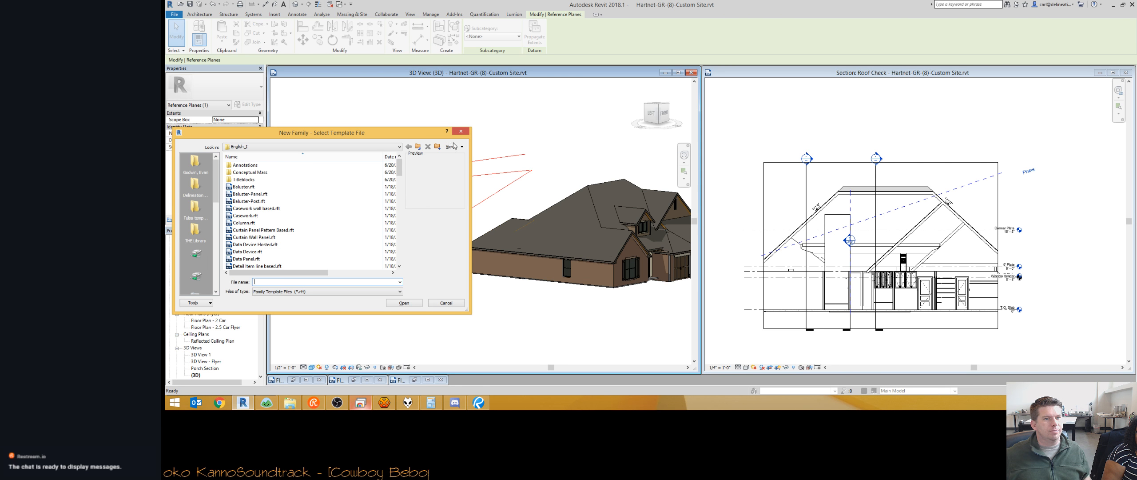
left_click_drag(371, 129, 471, 87)
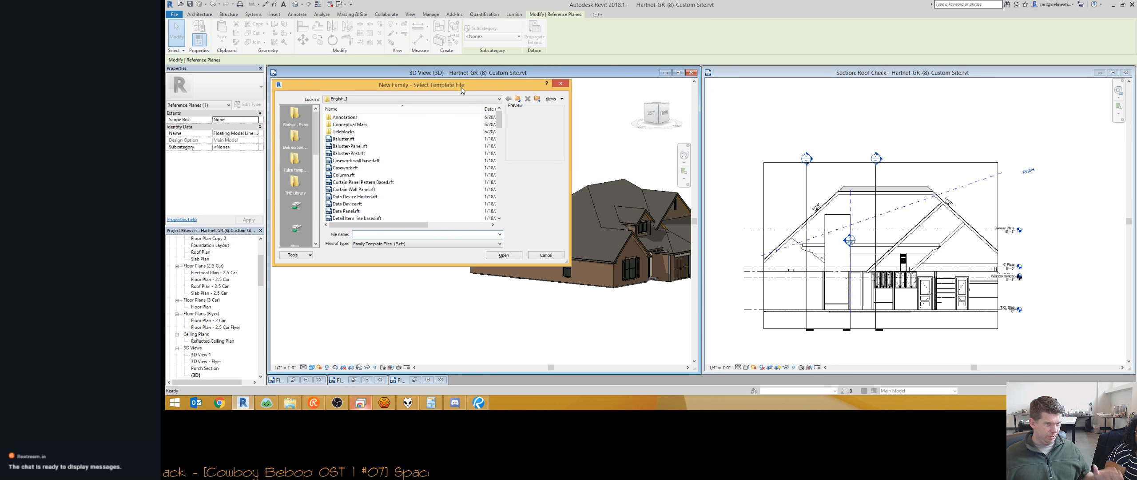
scroll(382, 199, "down", 7)
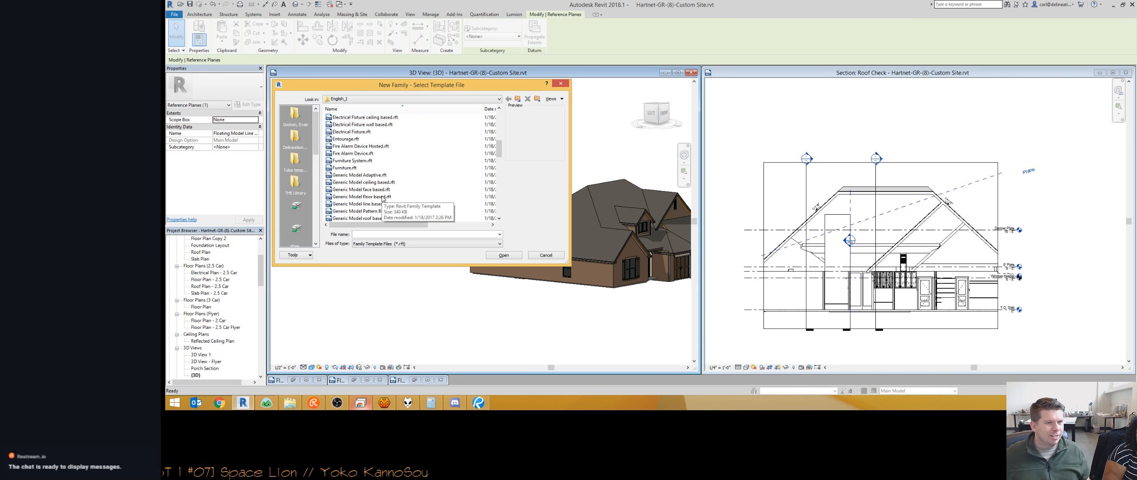
scroll(378, 191, "down", 6)
scroll(366, 179, "up", 10)
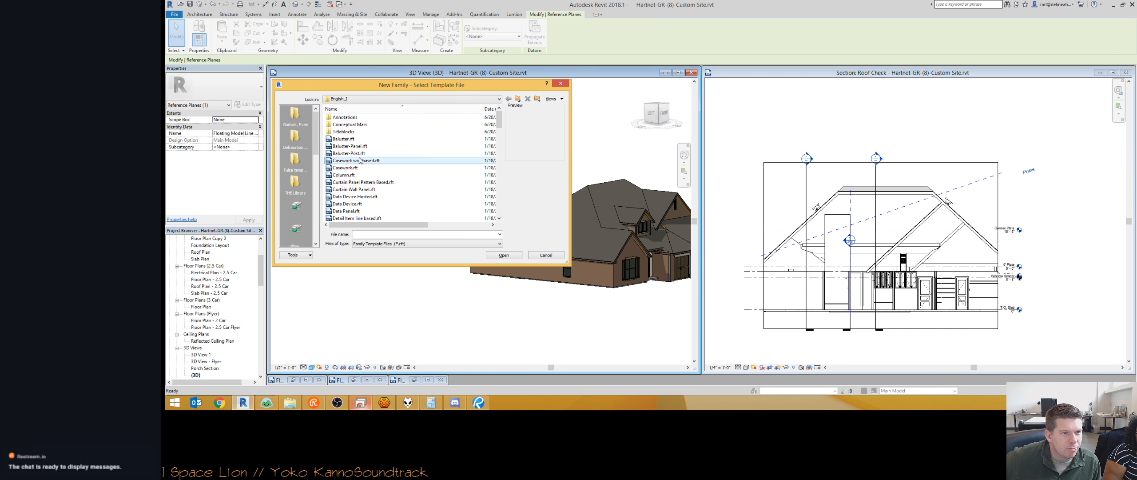
scroll(366, 191, "down", 2)
scroll(365, 197, "down", 2)
scroll(363, 199, "up", 4)
left_click(561, 84)
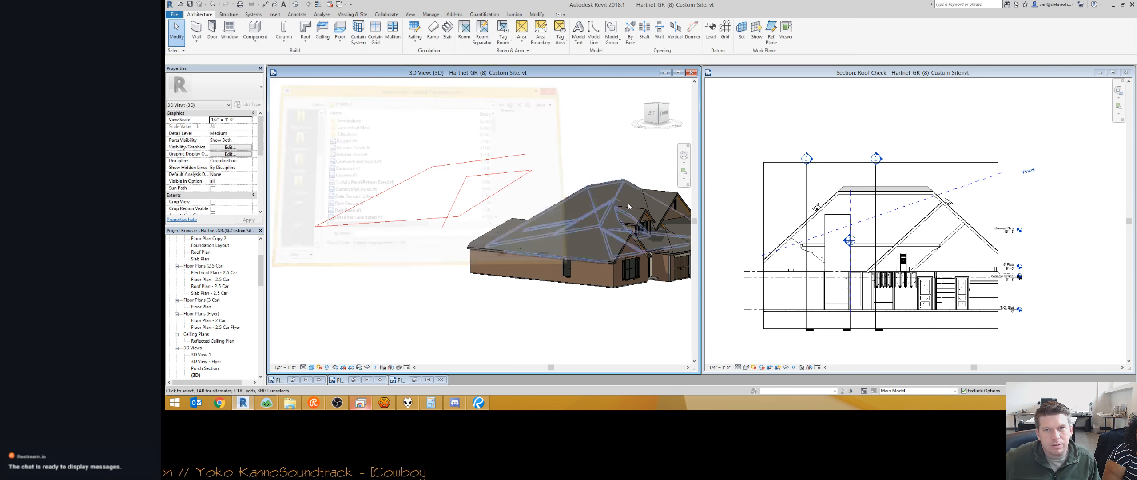
Open the Doors_ExtSgl_13 door family from the house model for editing.
middle_click_drag(579, 263, 503, 224)
scroll(502, 224, "down", 1)
middle_click_drag(441, 276, 510, 273, "shift")
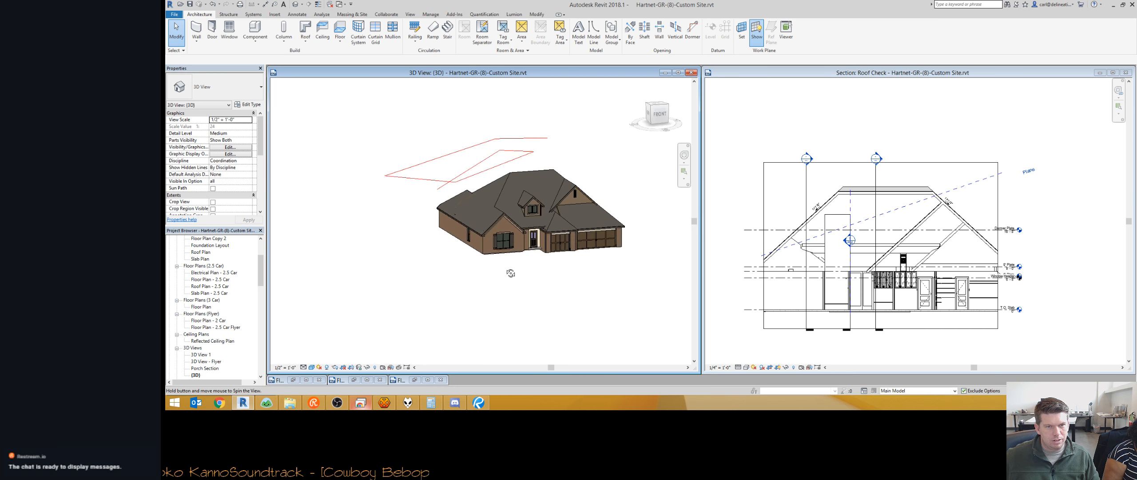
scroll(531, 245, "up", 5)
left_click(530, 245)
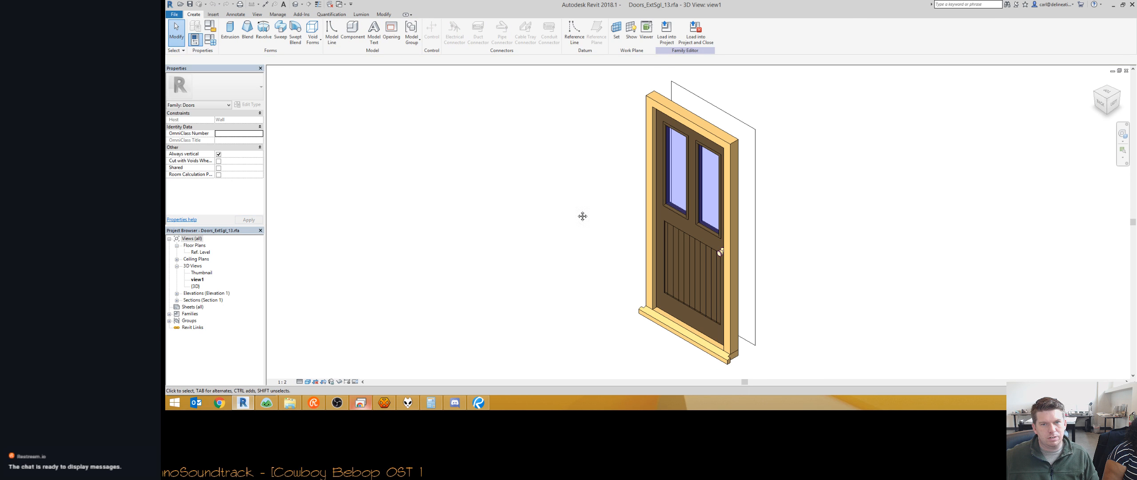
Open the door family's Ref. Level floor plan and examine its reference planes and labelled dimensions.
middle_click_drag(677, 279, 626, 247)
left_click(621, 187)
left_click(477, 220)
scroll(349, 250, "down", 1)
double_click(201, 251)
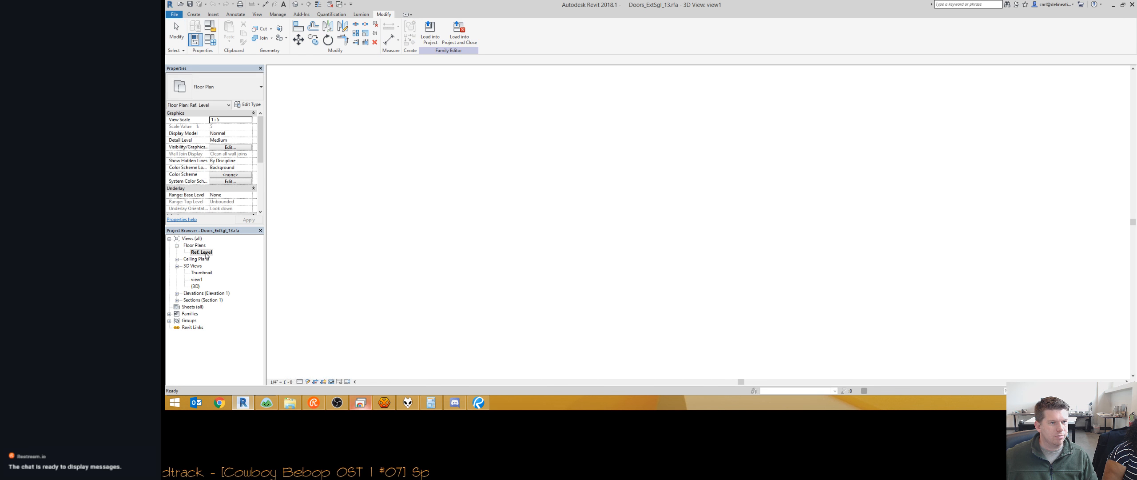
scroll(637, 311, "up", 3)
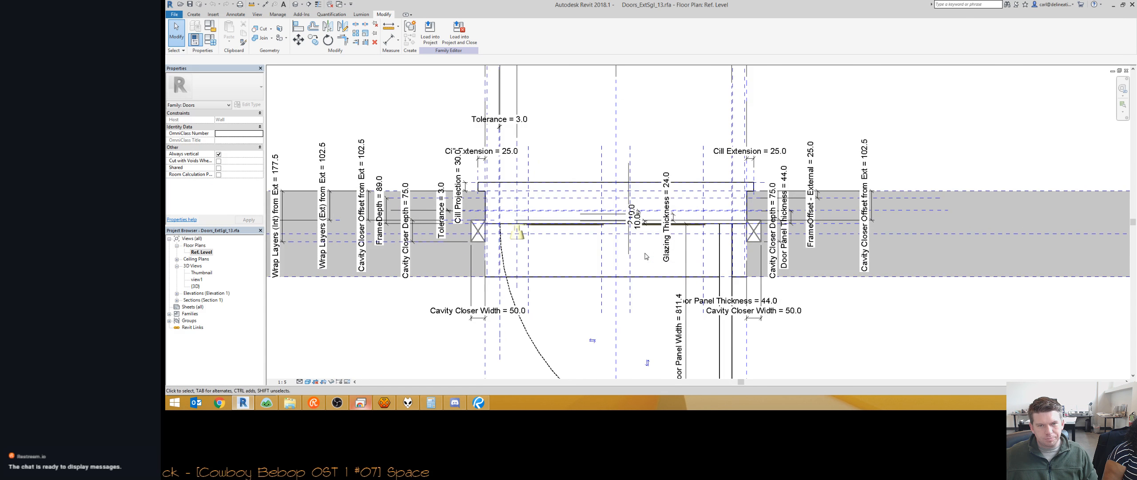
scroll(749, 180, "down", 2)
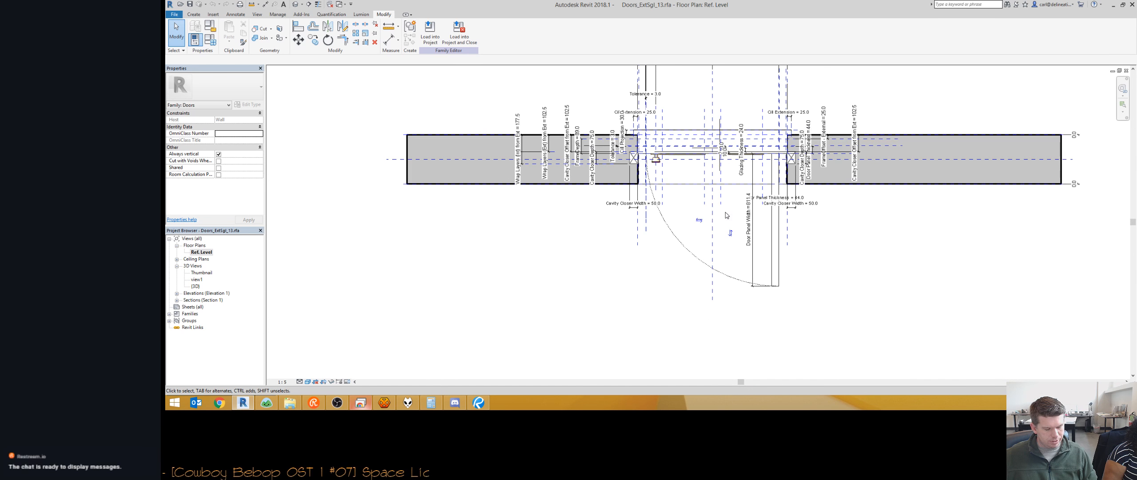
middle_click_drag(716, 224, 706, 254)
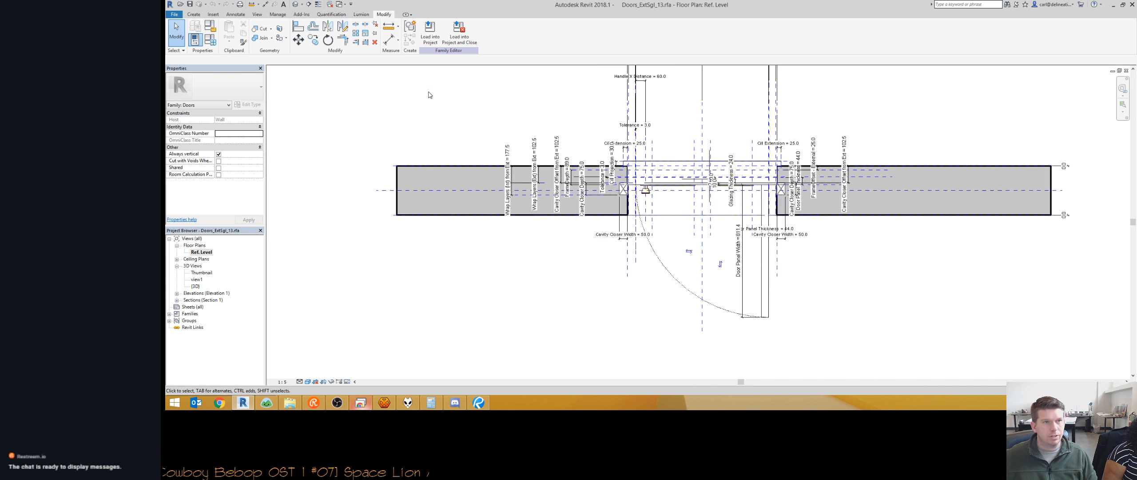
Draw a diagonal reference line on the interior side of the wall, in the empty area beside the door swing.
left_click(194, 15)
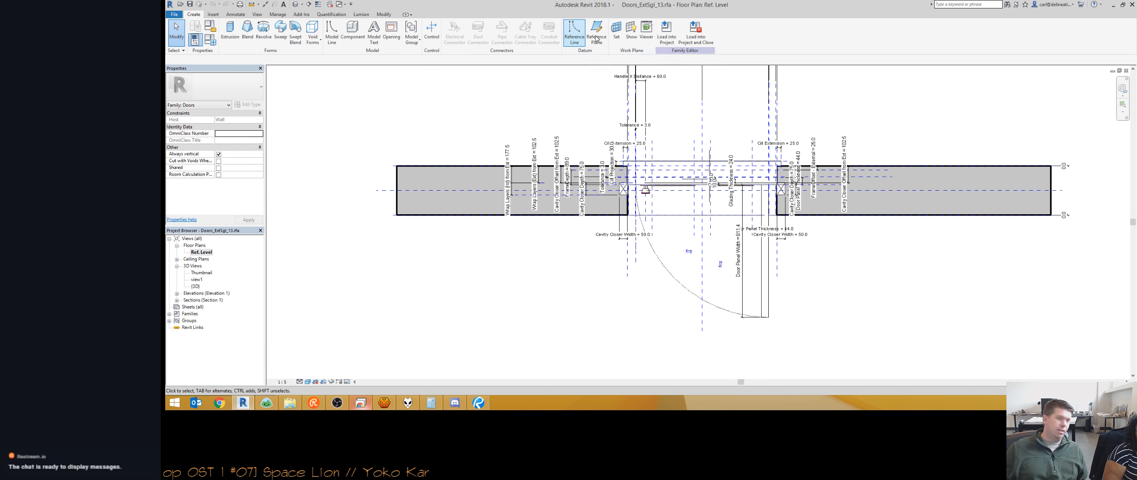
left_click(576, 33)
middle_click_drag(804, 110, 761, 200)
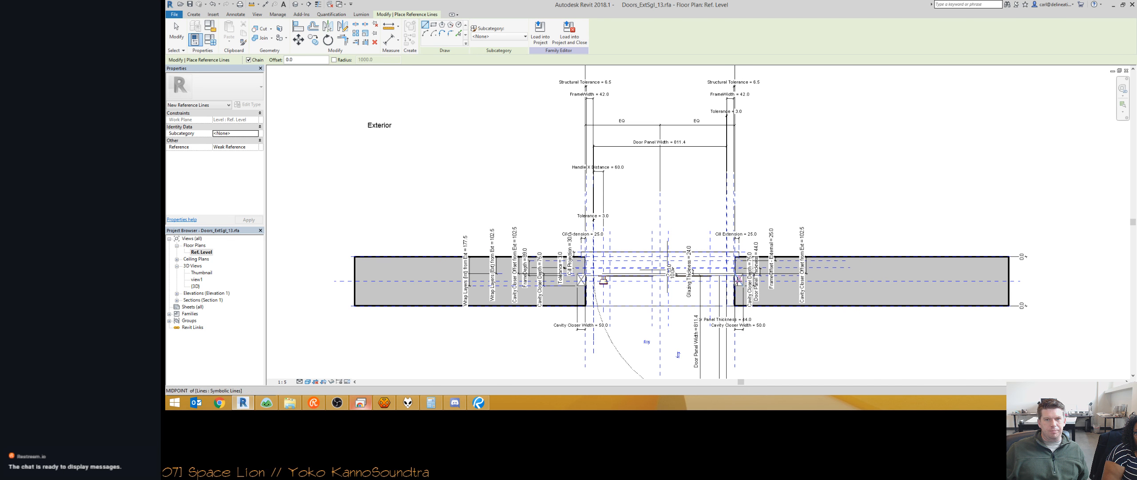
scroll(737, 282, "up", 3)
middle_click_drag(737, 281, 746, 154)
scroll(747, 154, "down", 1)
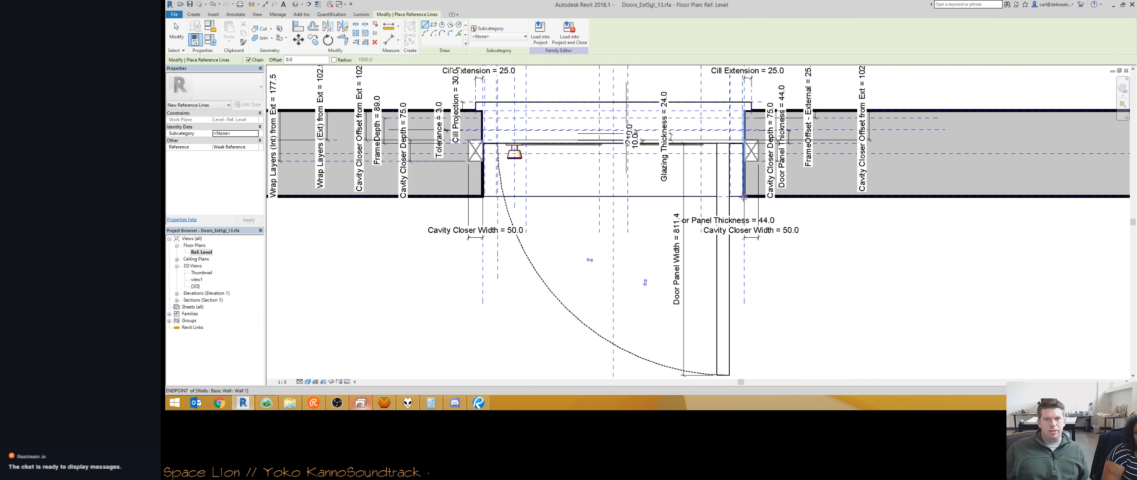
scroll(895, 210, "down", 1)
middle_click_drag(895, 209, 765, 200)
left_click(872, 227)
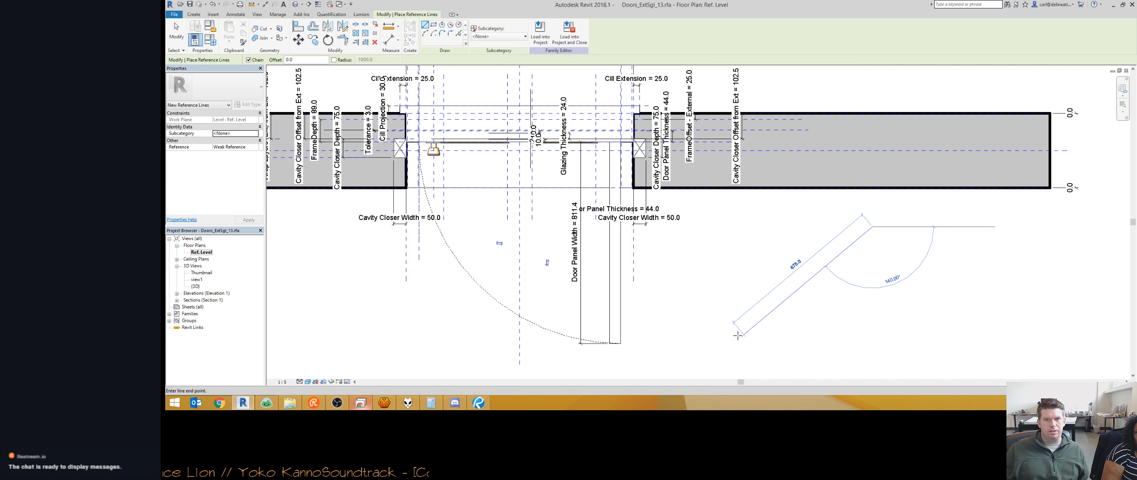
left_click(720, 355)
key("Escape")
key("Escape")
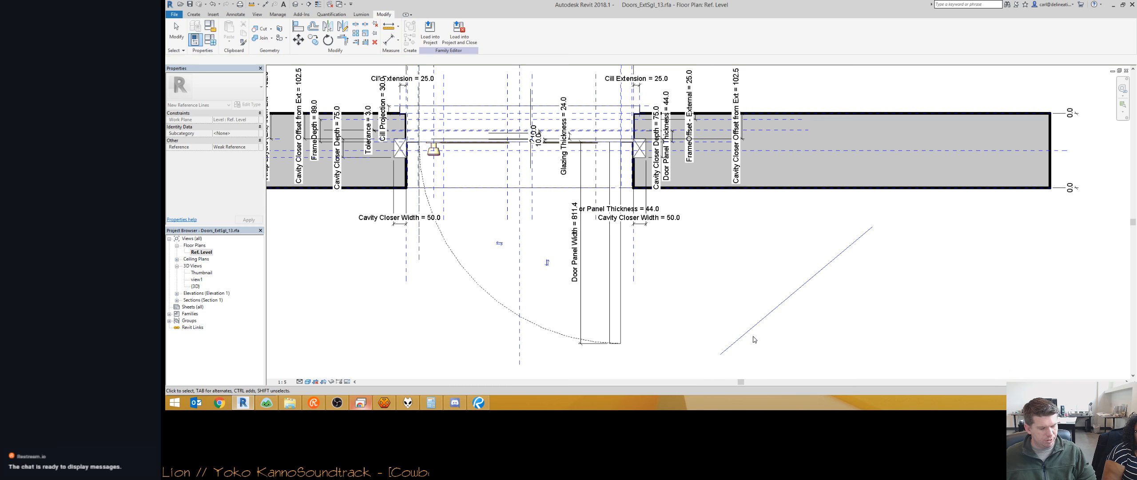
Switch to the 3D view and select the reference line to examine the work planes it carries.
key("ctrl+Tab")
middle_click_drag(752, 338, 600, 296)
scroll(747, 277, "down", 1)
scroll(731, 291, "up", 8)
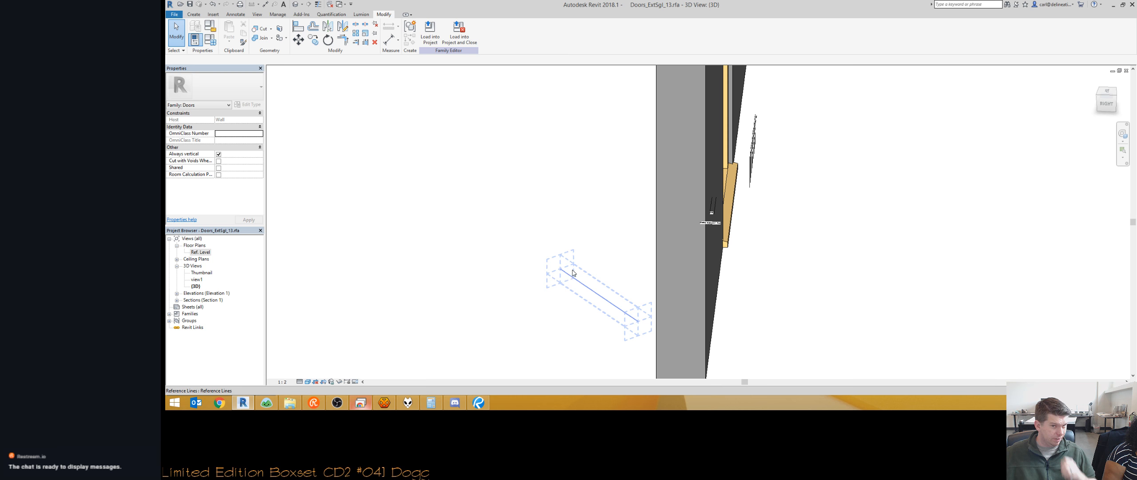
middle_click_drag(574, 261, 581, 208, "shift")
left_click(601, 203)
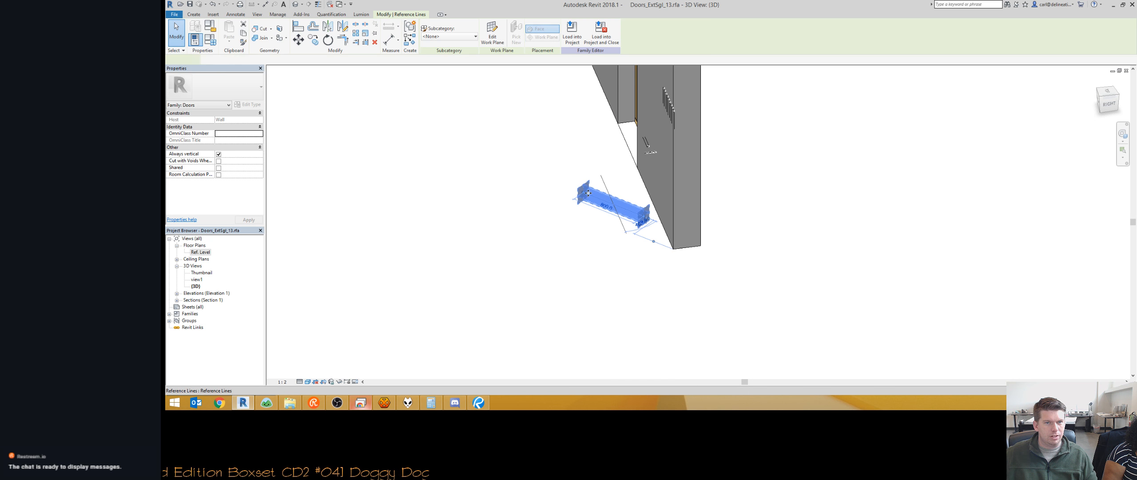
left_click_drag(563, 185, 540, 176)
middle_click_drag(541, 188, 623, 209, "shift")
Try to rehost the door panel onto the reference line by picking a new host and a new work plane.
left_click(545, 129)
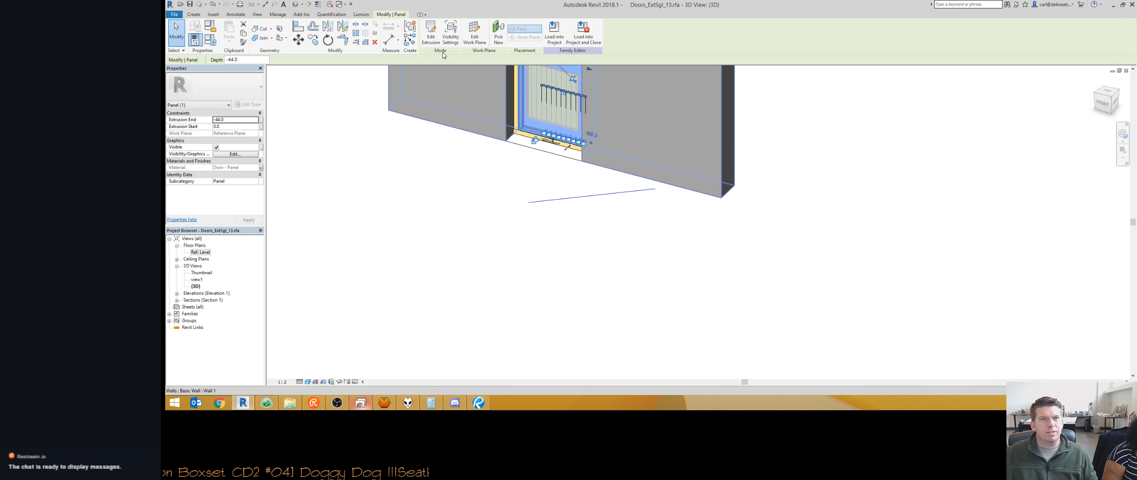
left_click(473, 35)
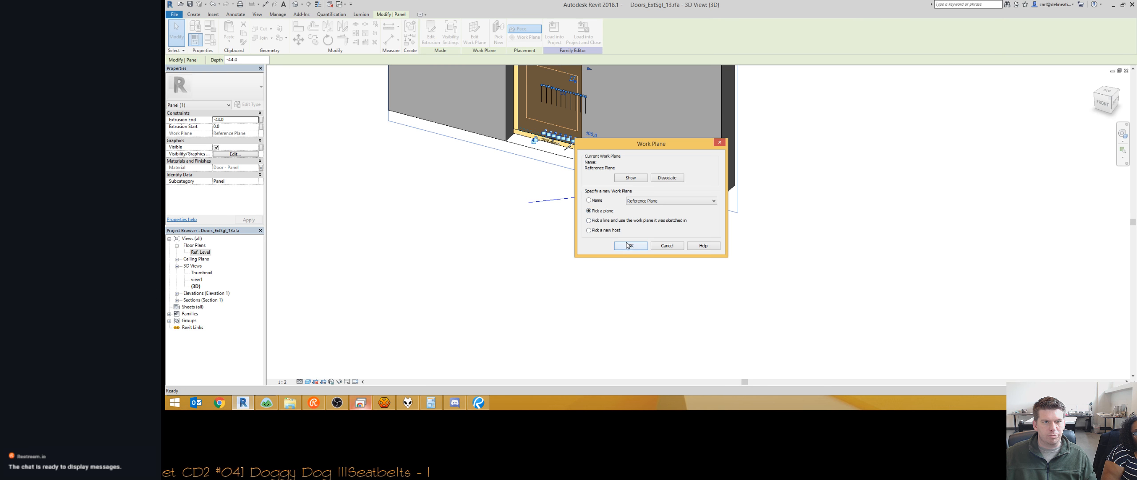
left_click(628, 245)
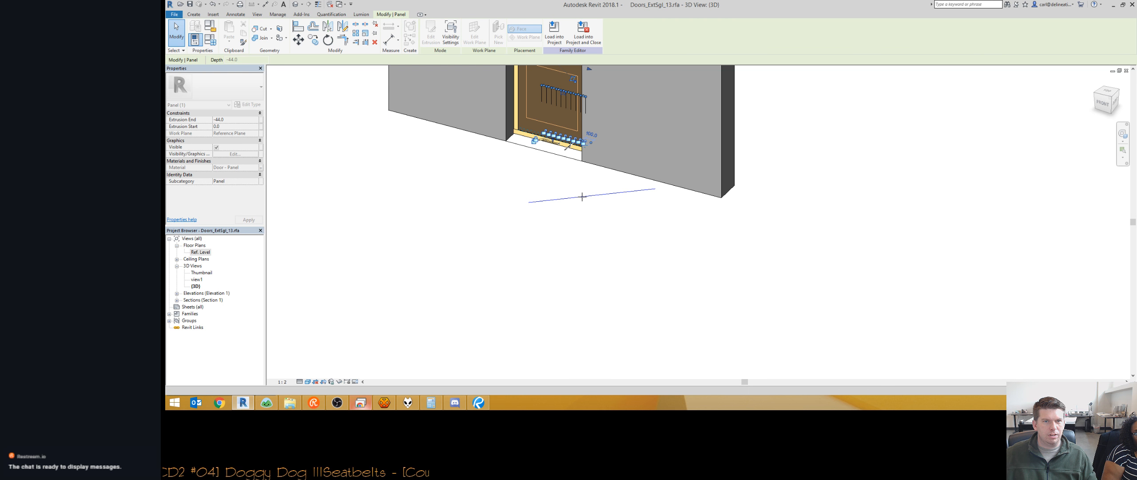
key("Escape")
key("Escape")
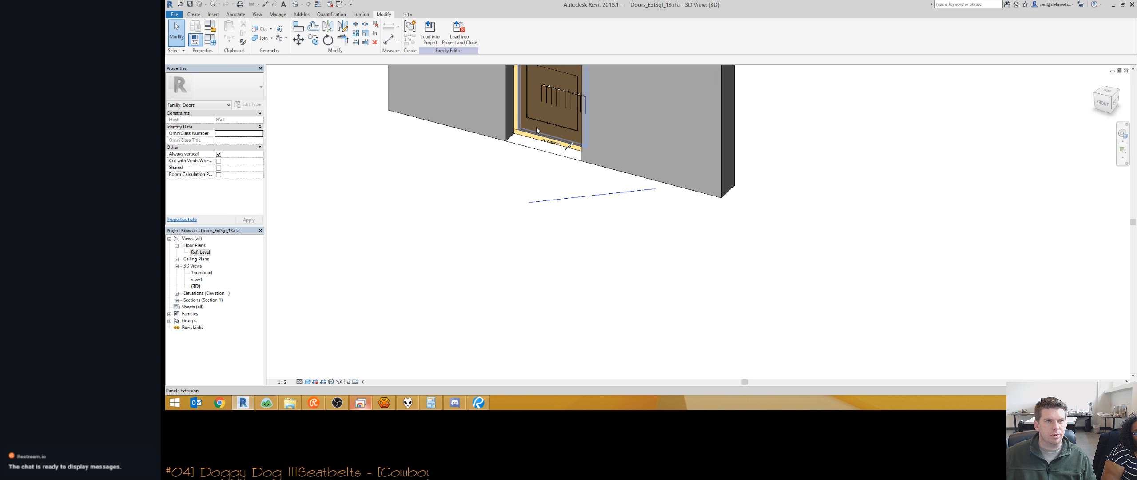
left_click(537, 126)
left_click(500, 40)
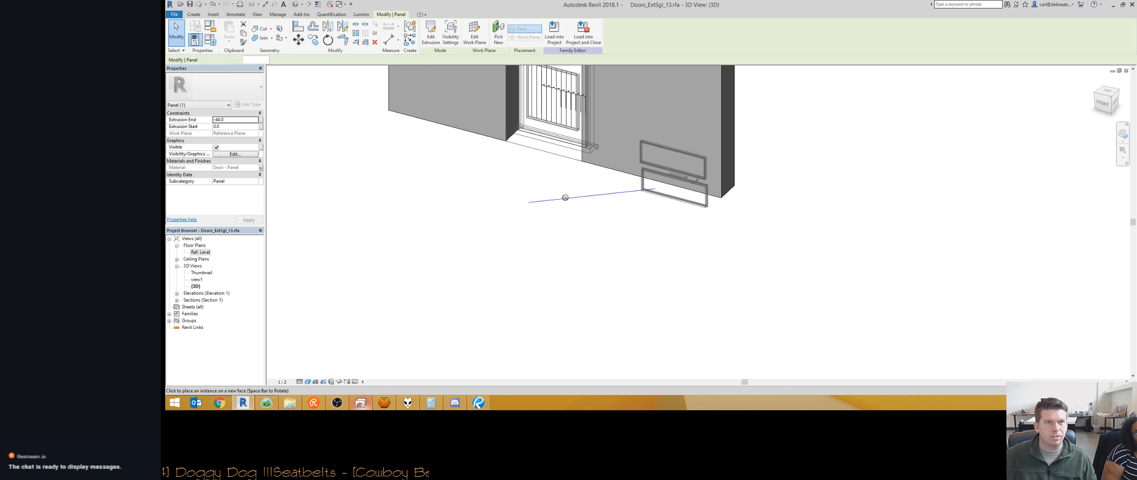
key("Escape")
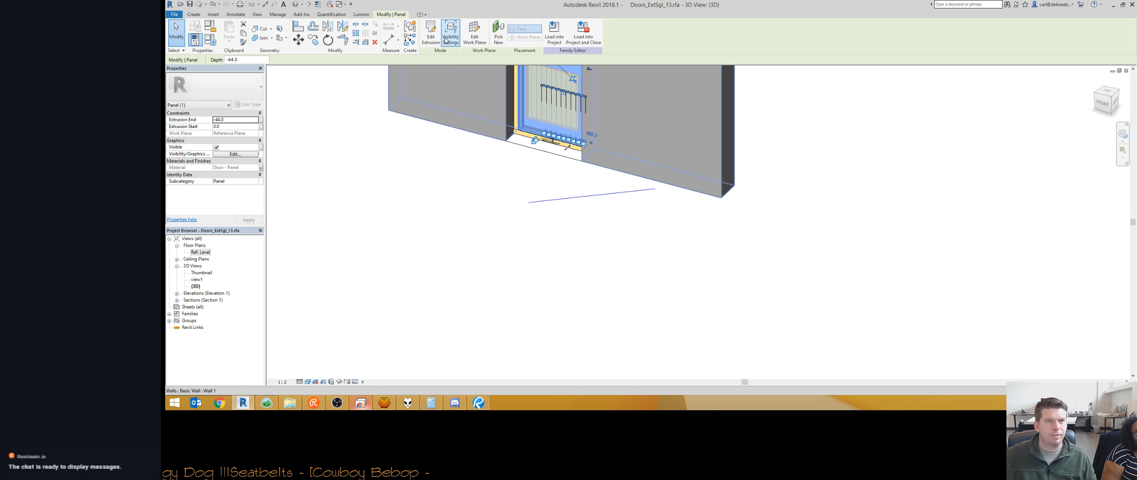
left_click(475, 36)
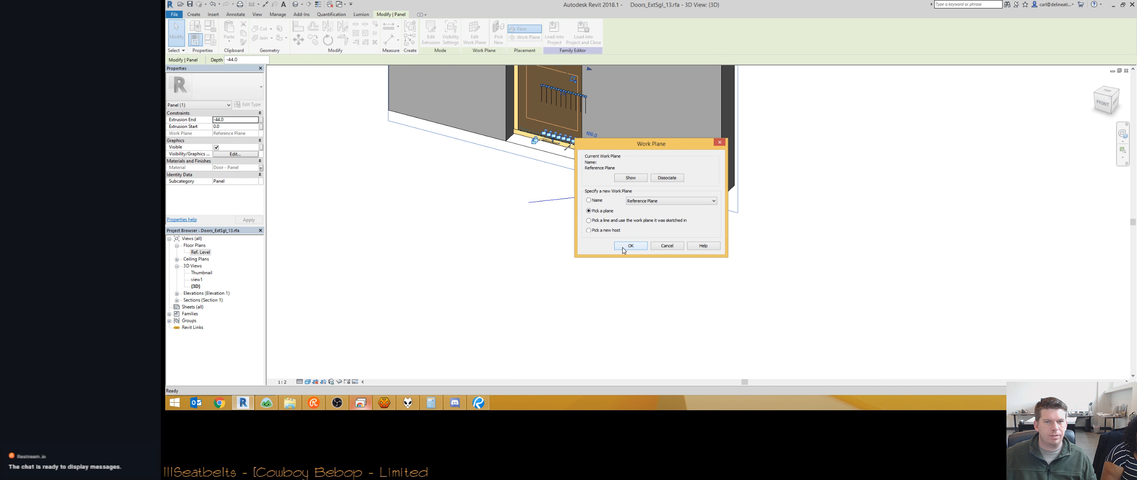
left_click(631, 245)
left_click(574, 198)
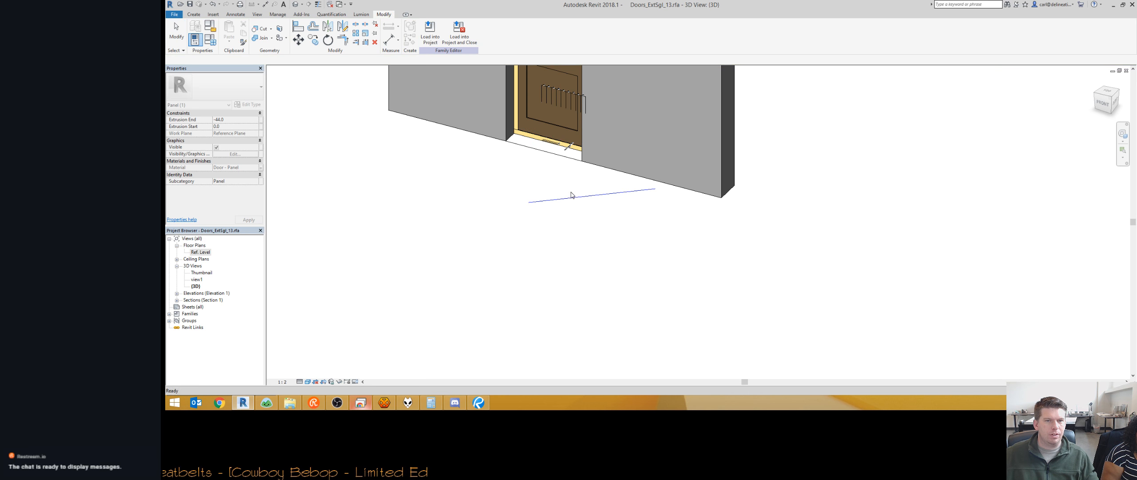
Start a solid extrusion and set its work plane to the vertical plane of the reference line.
middle_click_drag(573, 198, 452, 183, "shift")
left_click(194, 14)
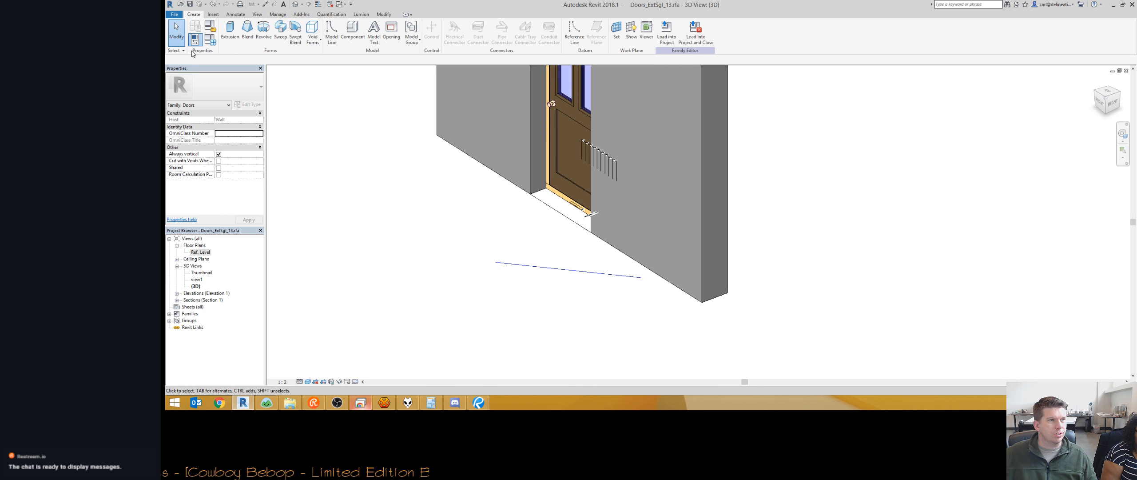
left_click(230, 30)
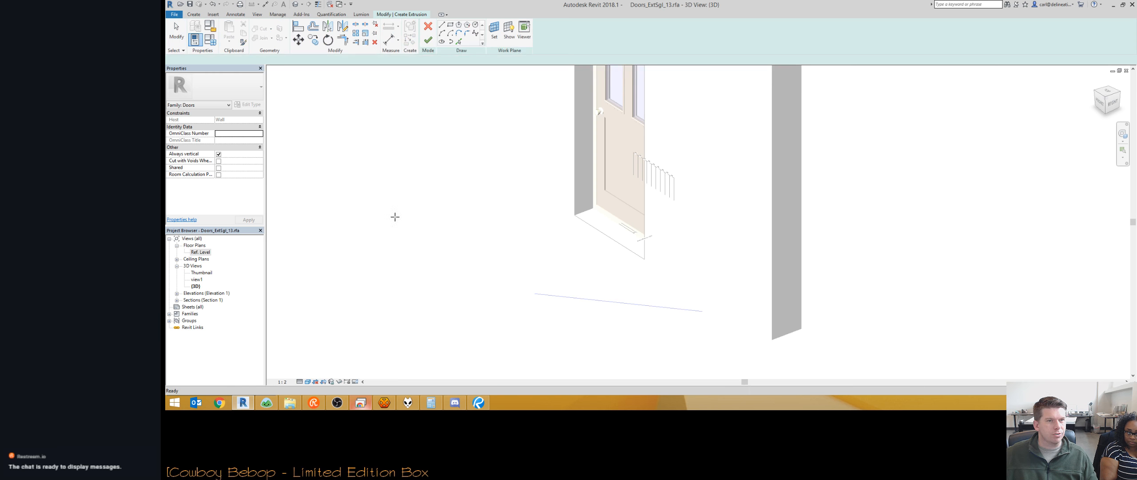
left_click(494, 31)
left_click(599, 213)
left_click(631, 246)
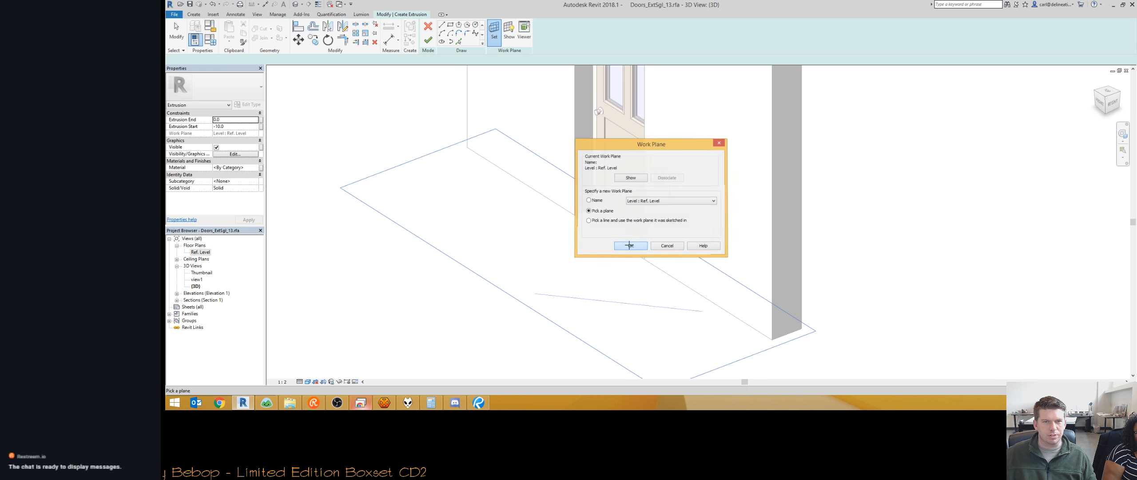
left_click(571, 298)
Sketch an upright rectangle starting at the reference line's end nearest the wall and finish the extrusion.
left_click(449, 25)
left_click(703, 311)
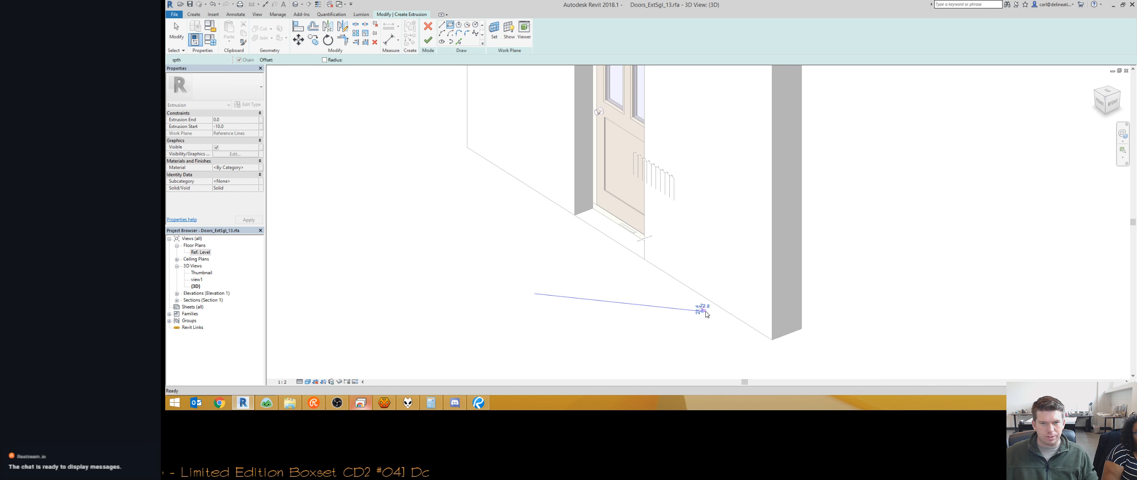
left_click(607, 115)
key("Escape")
key("Escape")
scroll(617, 262, "down", 5)
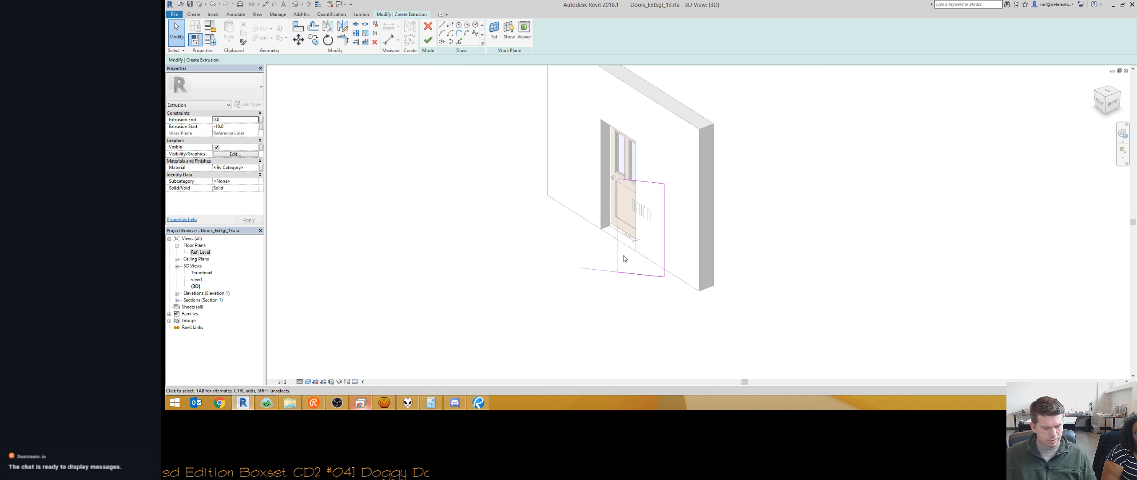
left_click(428, 40)
Shorten the reference line by moving its free end toward the extrusion hosted on it.
mouse_move(439, 259)
middle_mouse_down("shift")
mouse_move(596, 277)
mouse_move(493, 309)
middle_mouse_up("shift")
scroll(596, 277, "up", 4)
left_click(592, 281)
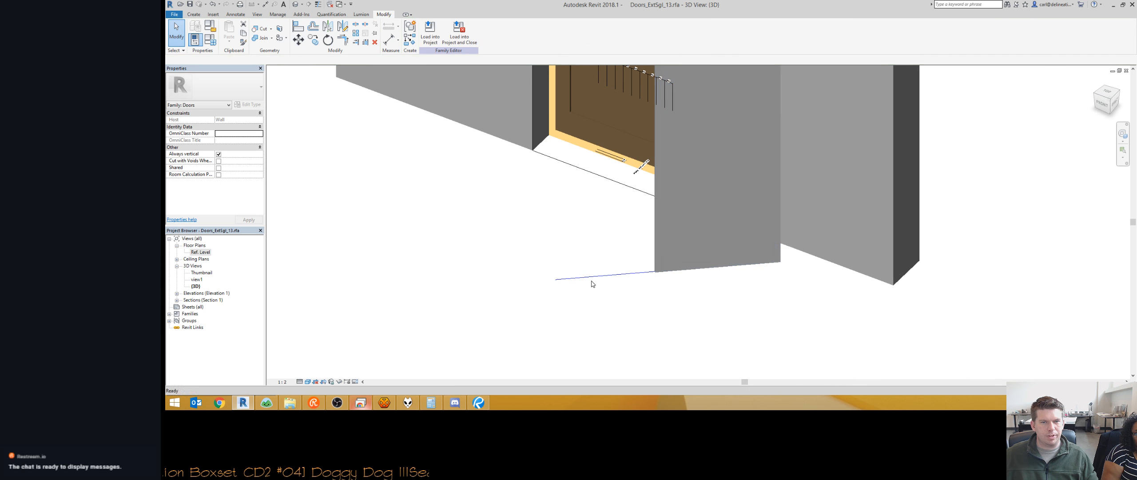
left_click(557, 279)
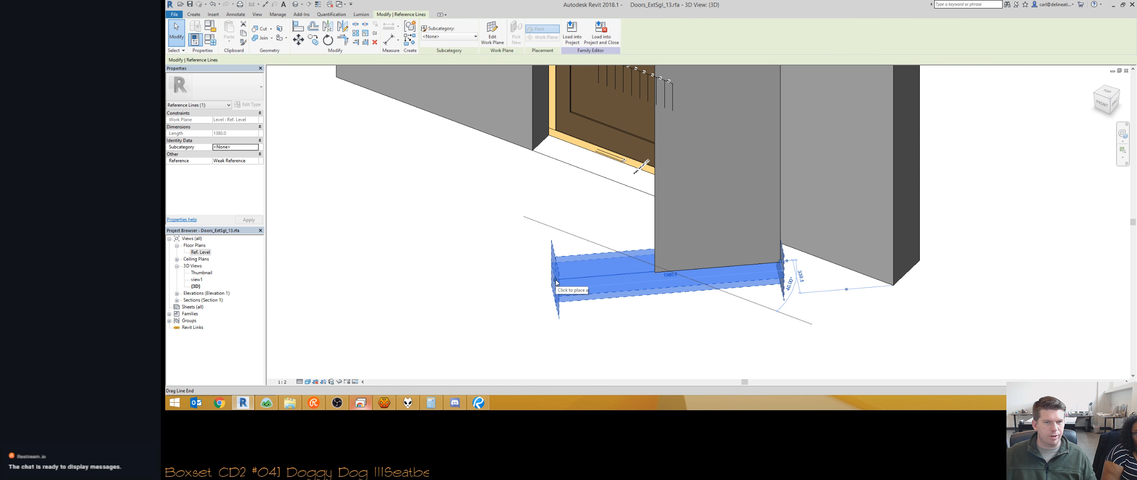
scroll(557, 281, "down", 3)
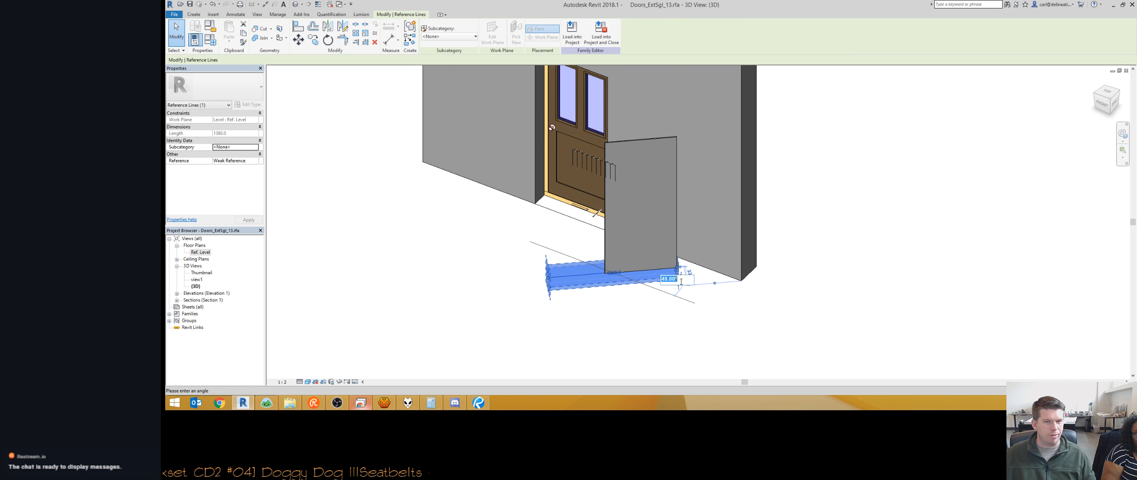
left_click_drag(547, 290, 576, 272)
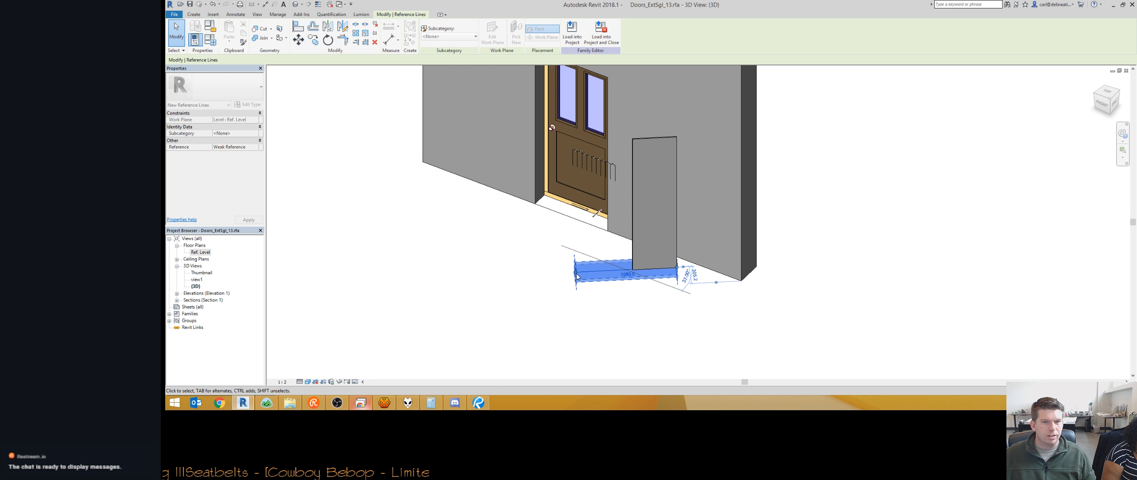
Set the work plane to the perpendicular plane at the free end of the reference line.
middle_click_drag(622, 280, 581, 306, "shift")
scroll(576, 302, "up", 1)
key("w")
key("p")
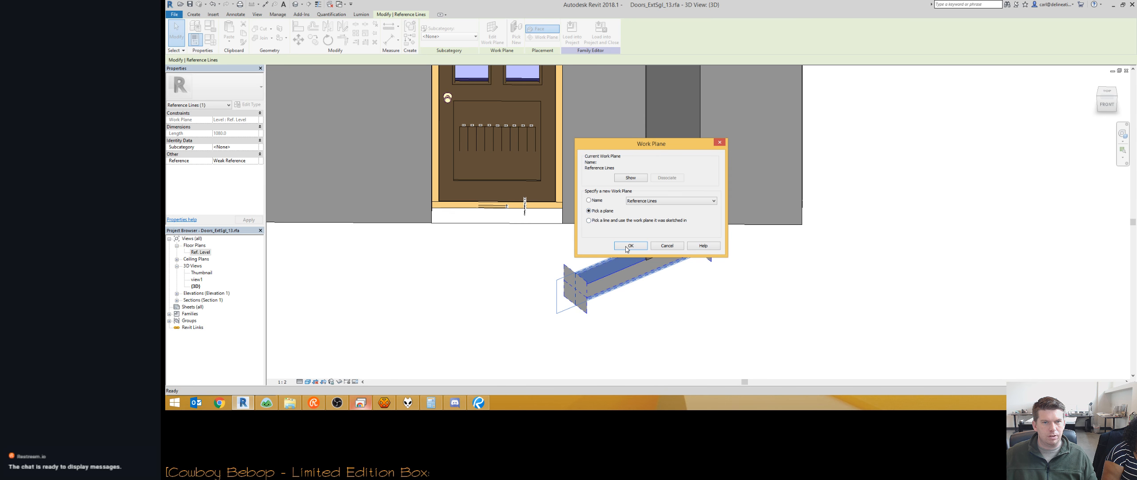
left_click(630, 246)
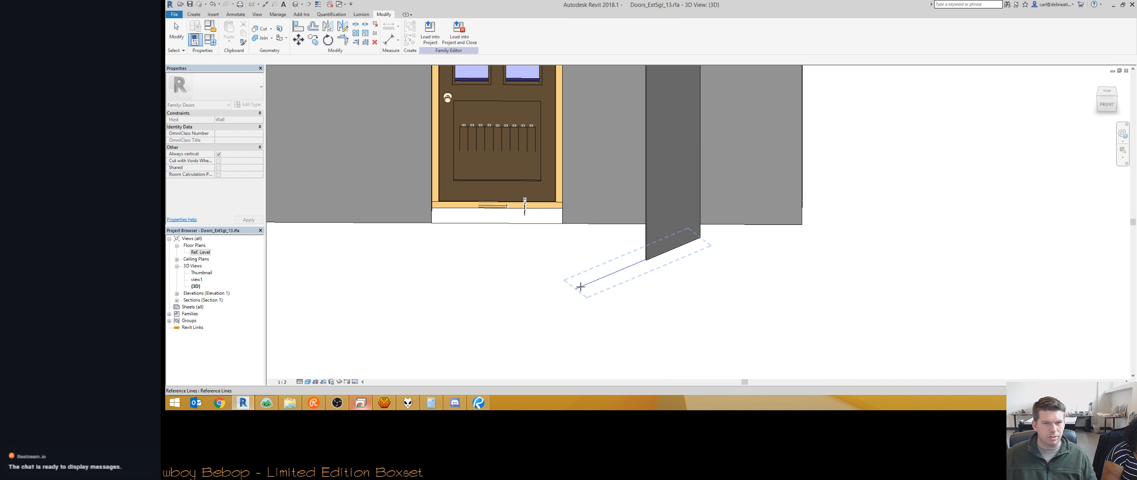
left_click(577, 288)
Create a second extrusion from a small rectangle sketched at the reference line's free end.
left_click(194, 15)
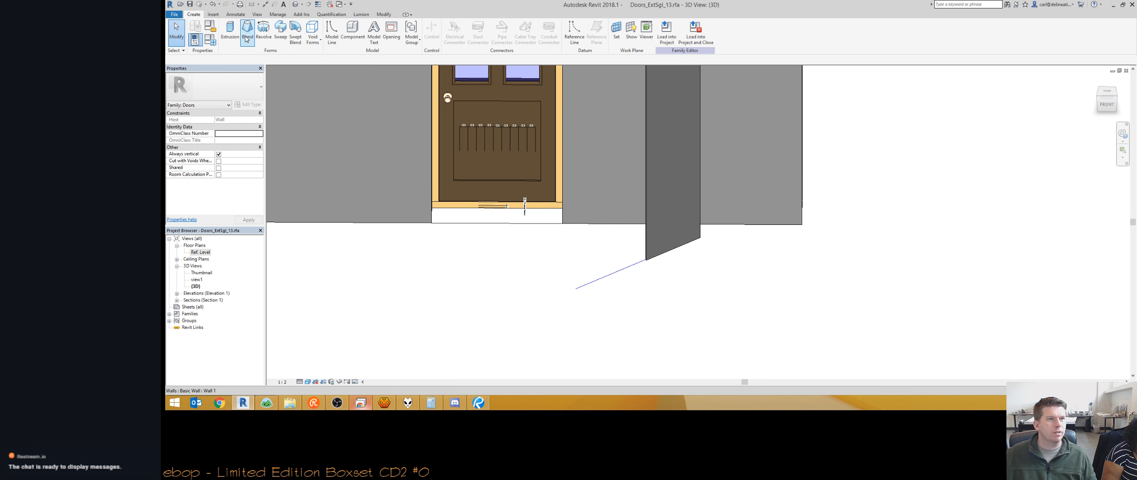
left_click(230, 30)
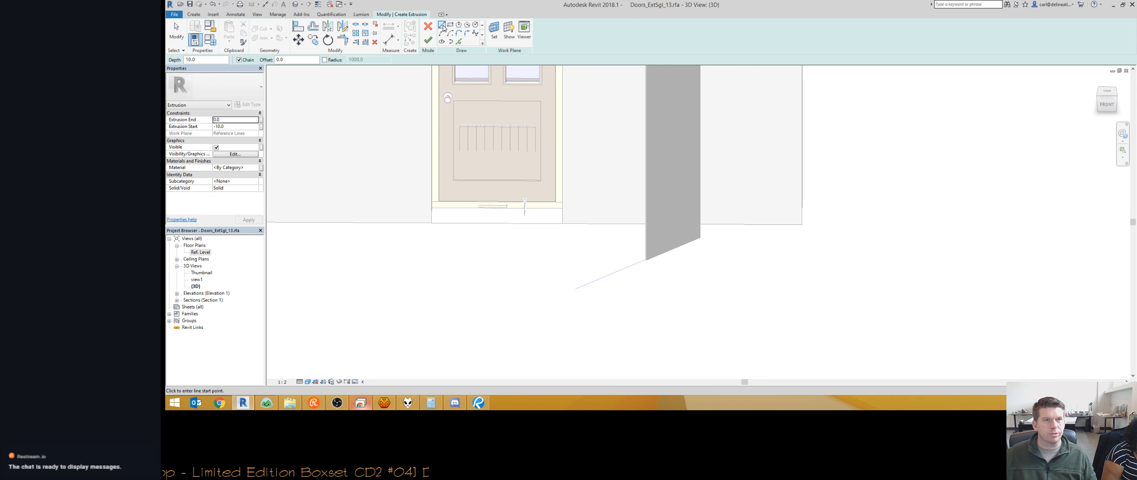
left_click(450, 24)
left_click(575, 290)
left_click(574, 277)
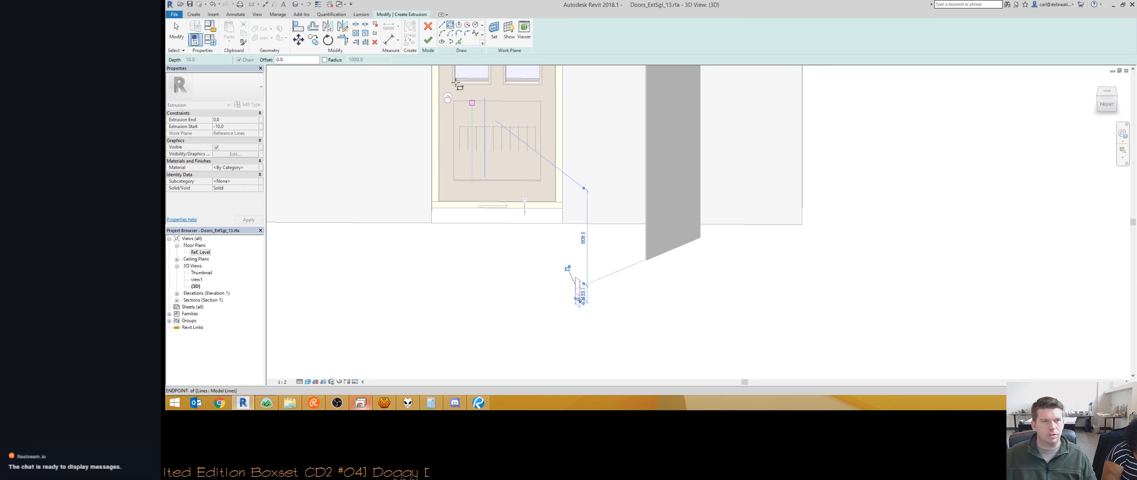
left_click(428, 40)
Delete the reference line that hosts the two test extrusions.
left_click(621, 270)
middle_click_drag(642, 327, 537, 388, "shift")
left_click_drag(562, 257, 547, 270)
left_click(547, 270)
key("Delete")
Delete the two test extrusions left in front of the wall.
middle_click_drag(543, 262, 537, 236)
scroll(536, 236, "down", 2)
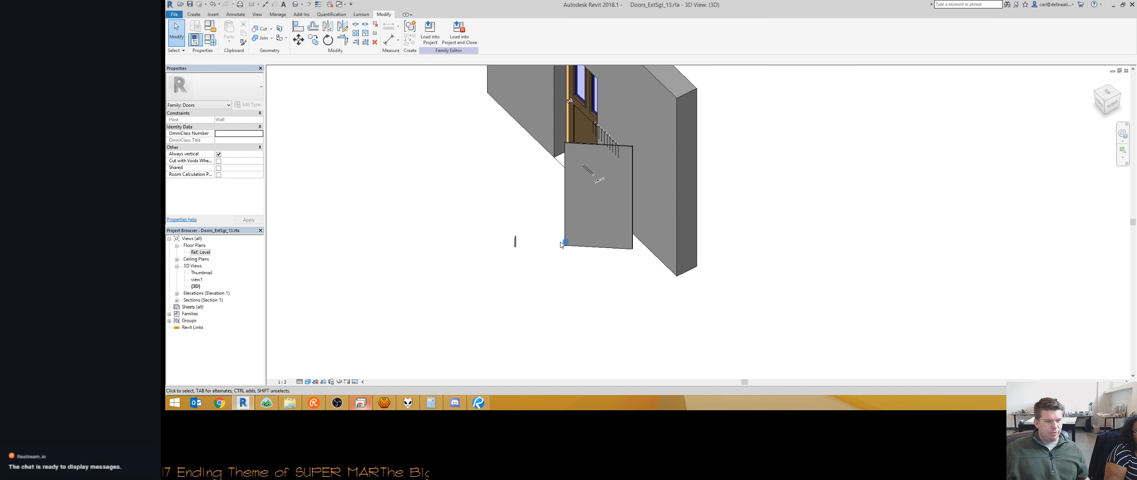
scroll(561, 244, "up", 2)
left_click_drag(605, 308, 473, 260)
key("Delete")
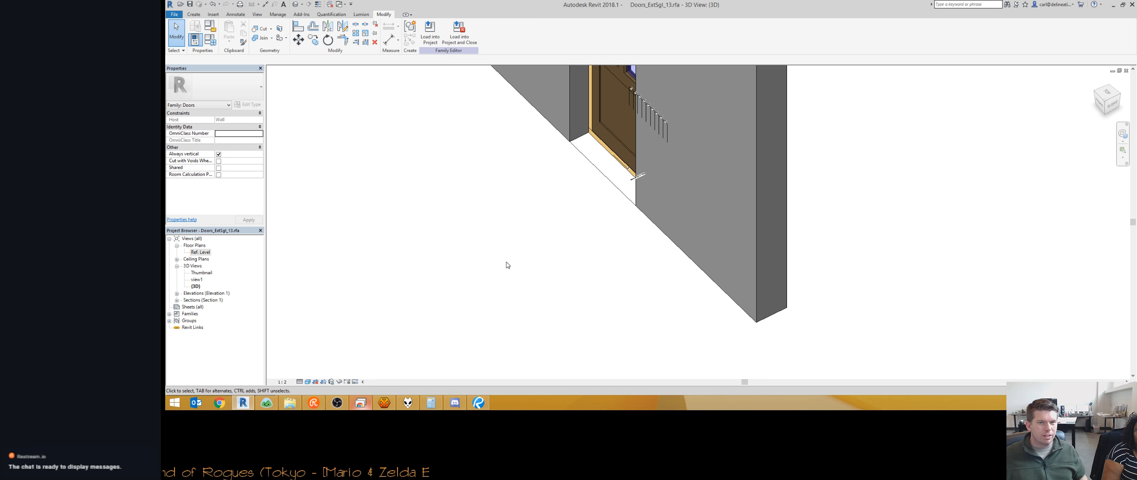
Close the door family's open 3D view and return to the 3D view of the house project.
scroll(508, 265, "down", 5)
middle_click_drag(510, 272, 360, 161, "shift")
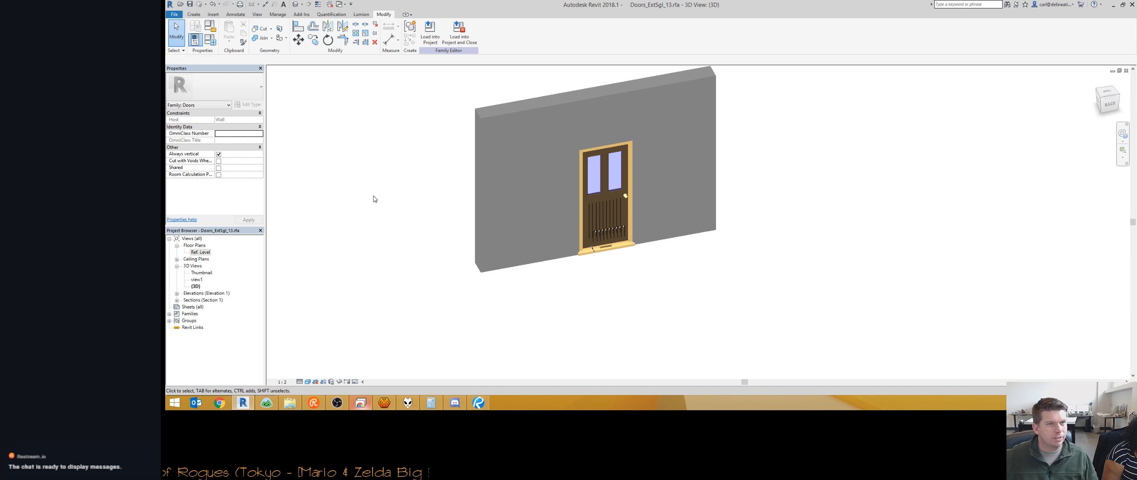
key("ctrl+Tab")
scroll(631, 251, "down", 2)
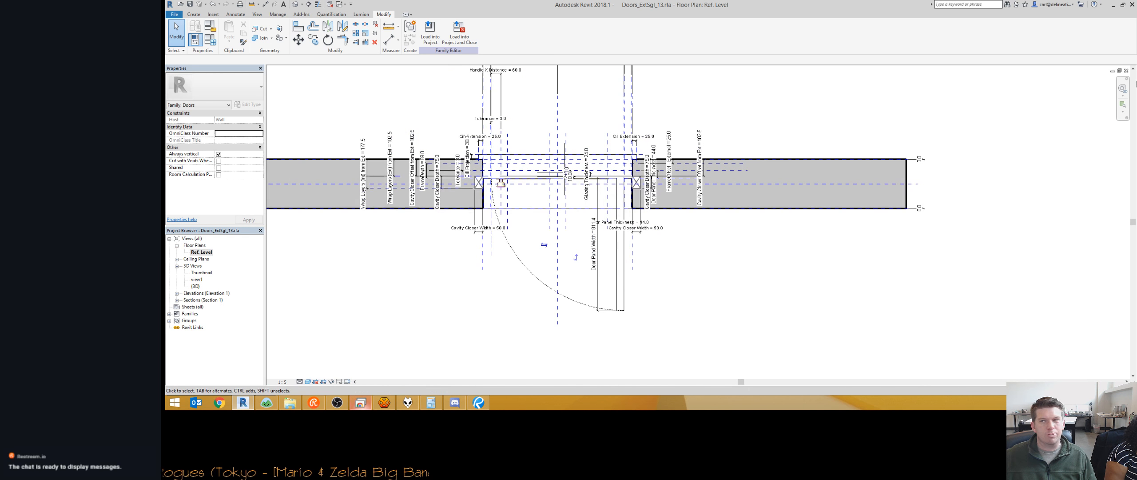
key("ctrl+Tab")
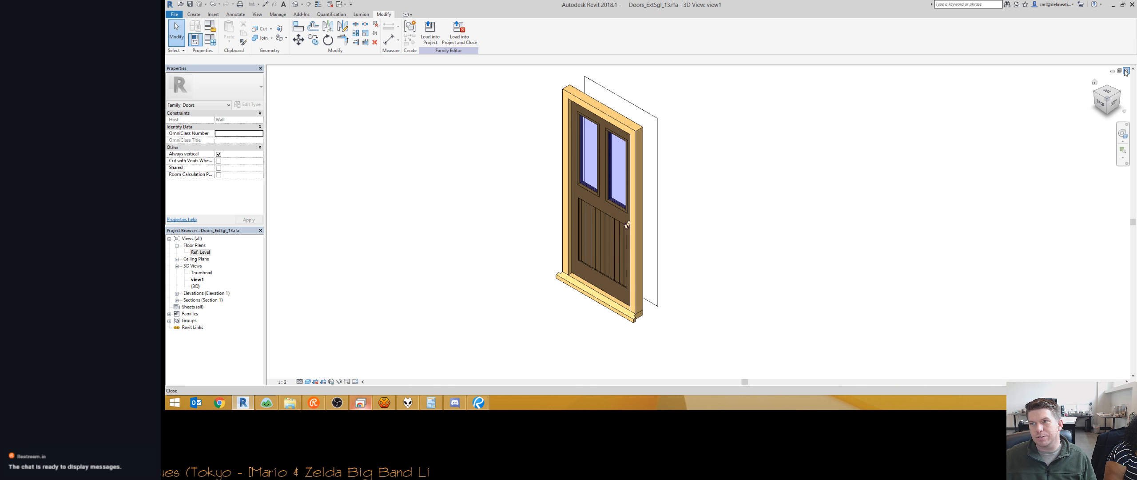
left_click(1126, 73)
middle_click_drag(545, 301, 655, 335)
scroll(655, 335, "down", 2)
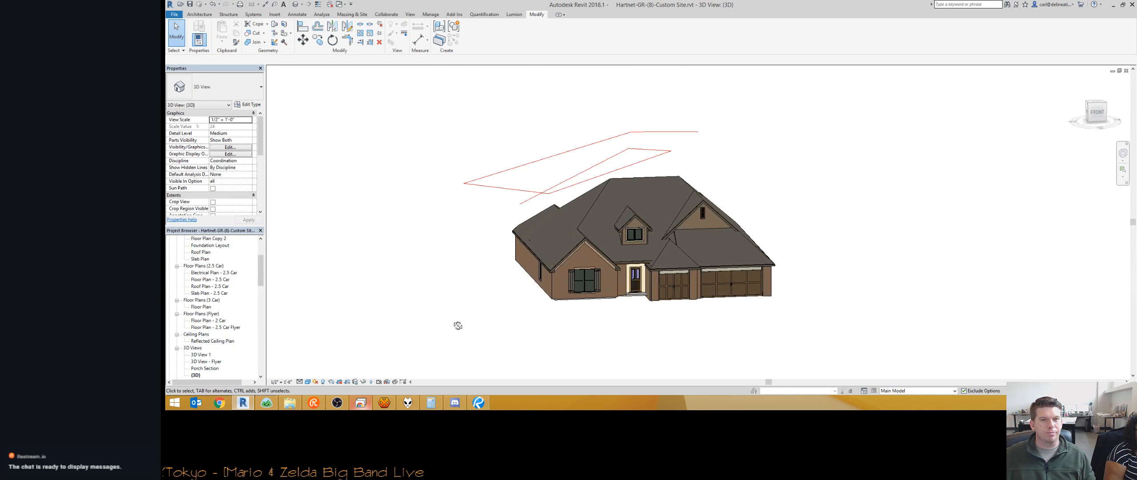
middle_click_drag(458, 326, 486, 306, "shift")
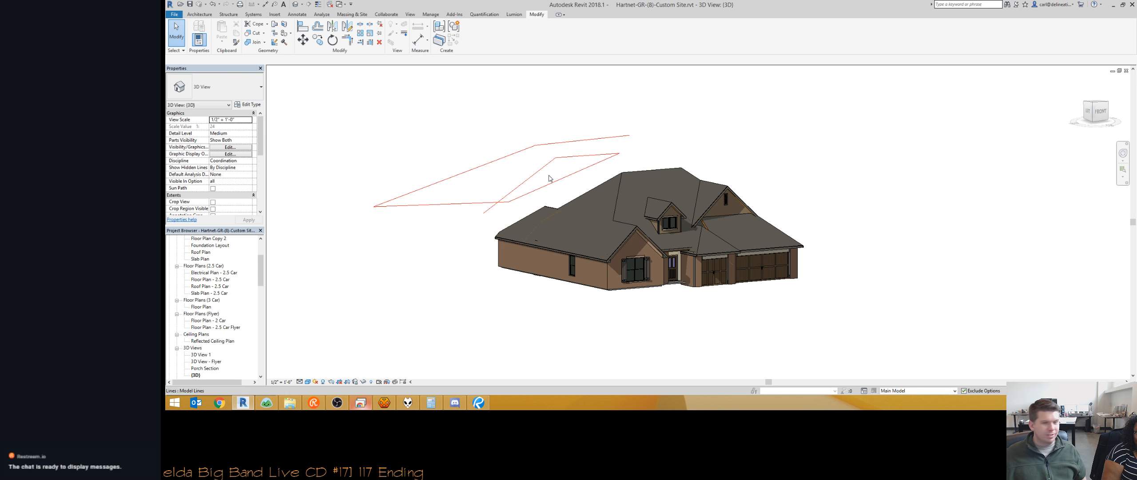
middle_click_drag(551, 178, 523, 164, "shift")
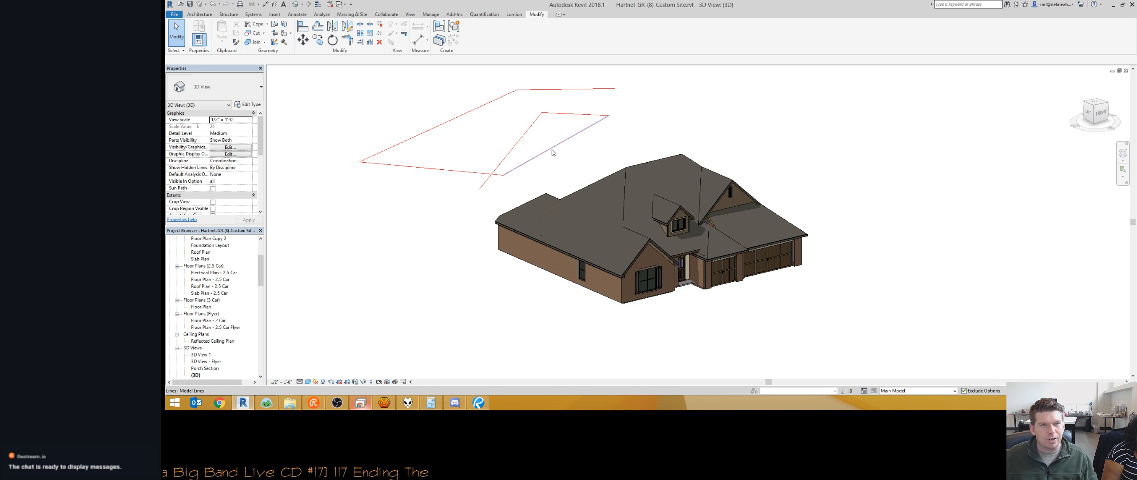
scroll(515, 221, "up", 4)
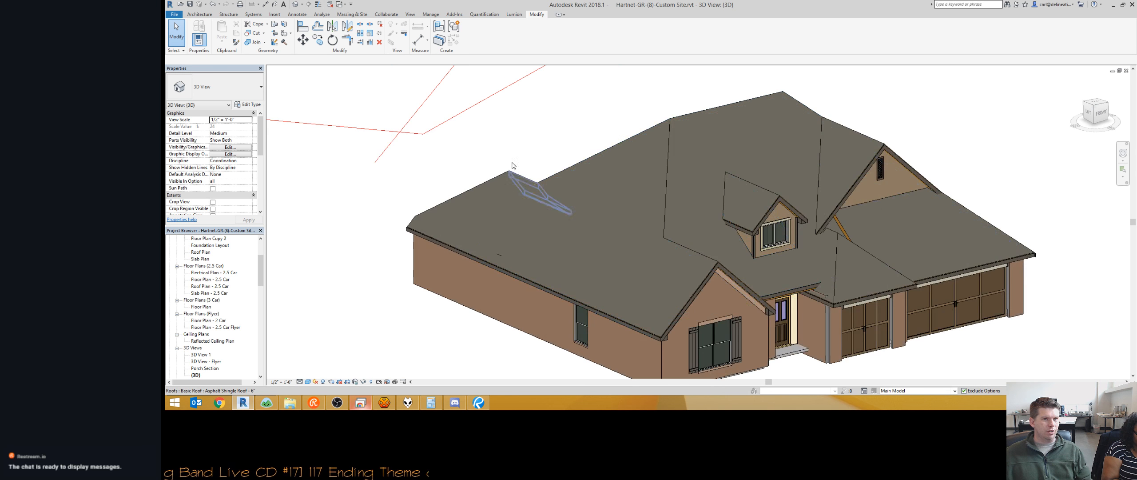
left_click_drag(545, 239, 376, 120)
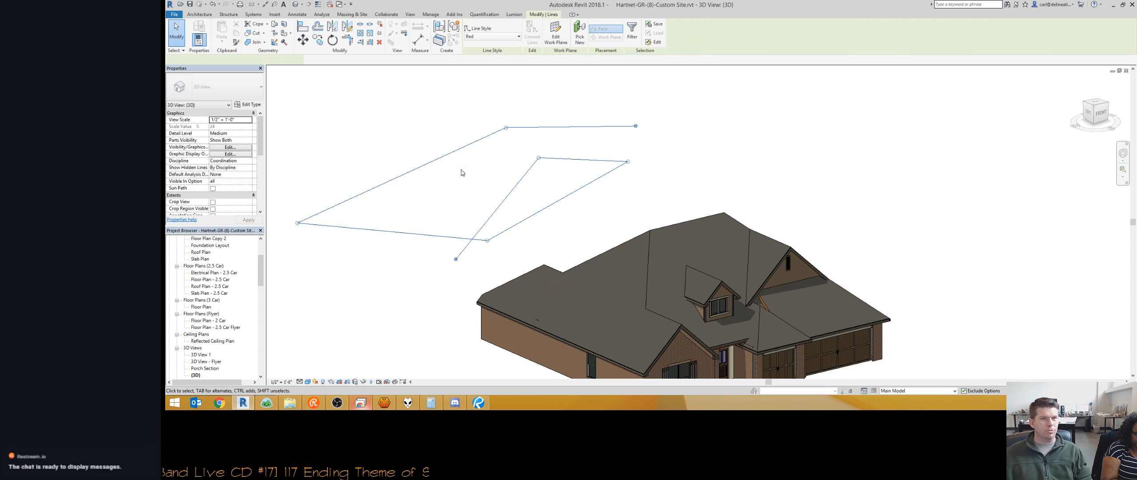
left_click(557, 38)
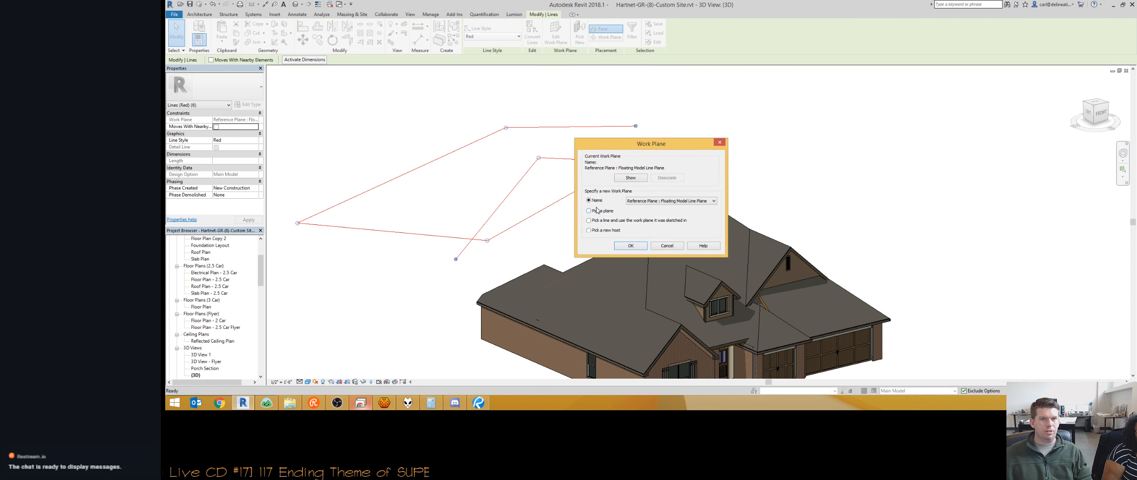
left_click(630, 246)
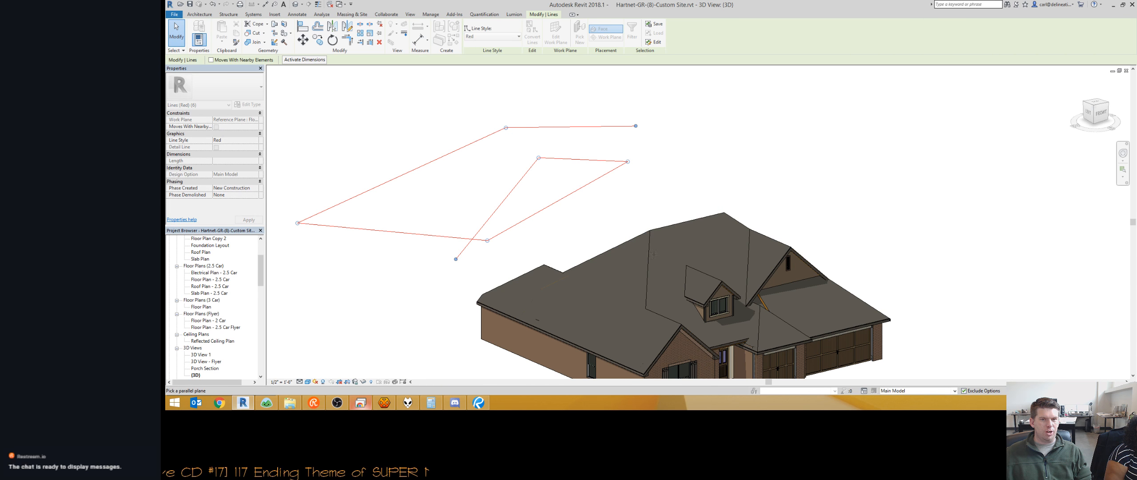
middle_click_drag(650, 255, 605, 153)
key("Escape")
Set the work plane by picking the roof slope at the house's left side.
scroll(605, 154, "down", 1)
key("w")
key("p")
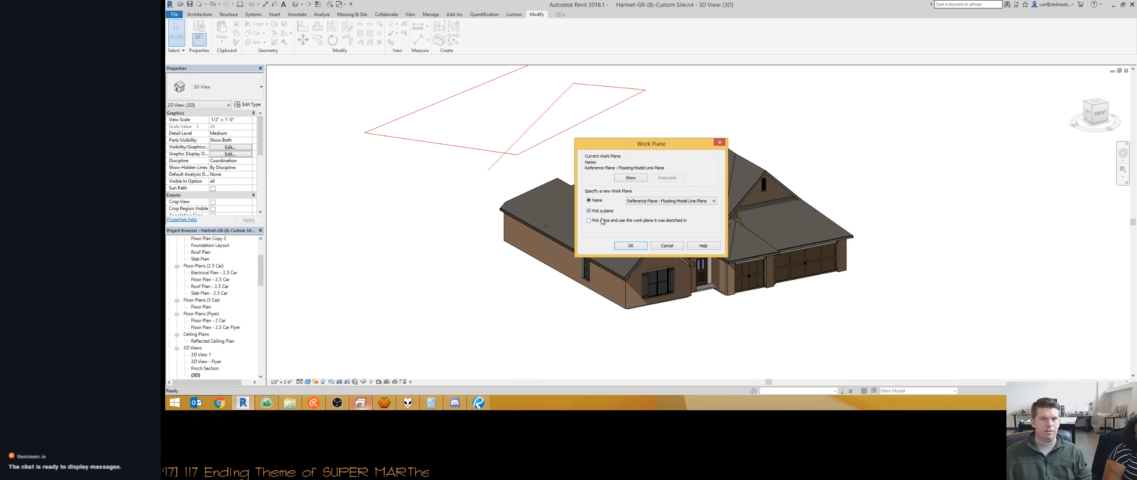
left_click(630, 246)
left_click(595, 199)
middle_click_drag(595, 199, 588, 170)
Draw a six-sided polygon with Red model lines on the roof slope at the house's left side.
key("l")
key("i")
scroll(588, 170, "up", 3)
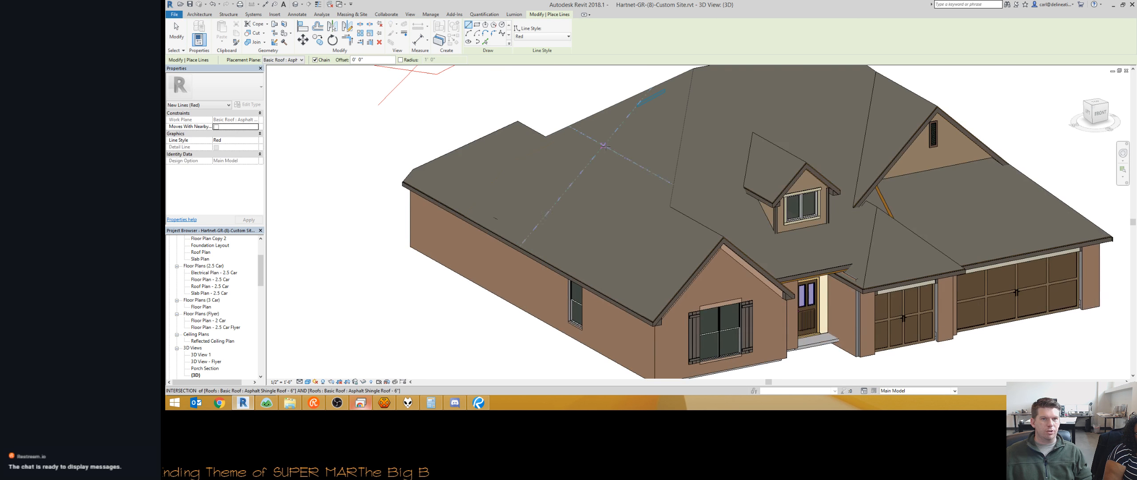
middle_click_drag(603, 210, 685, 231, "shift")
scroll(685, 222, "down", 1)
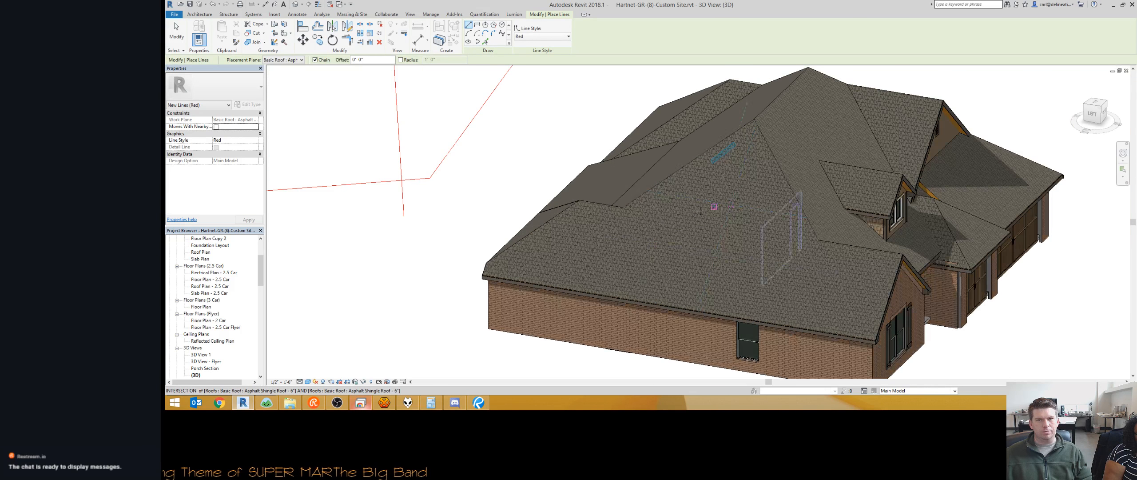
scroll(685, 207, "up", 1)
scroll(684, 207, "up", 2)
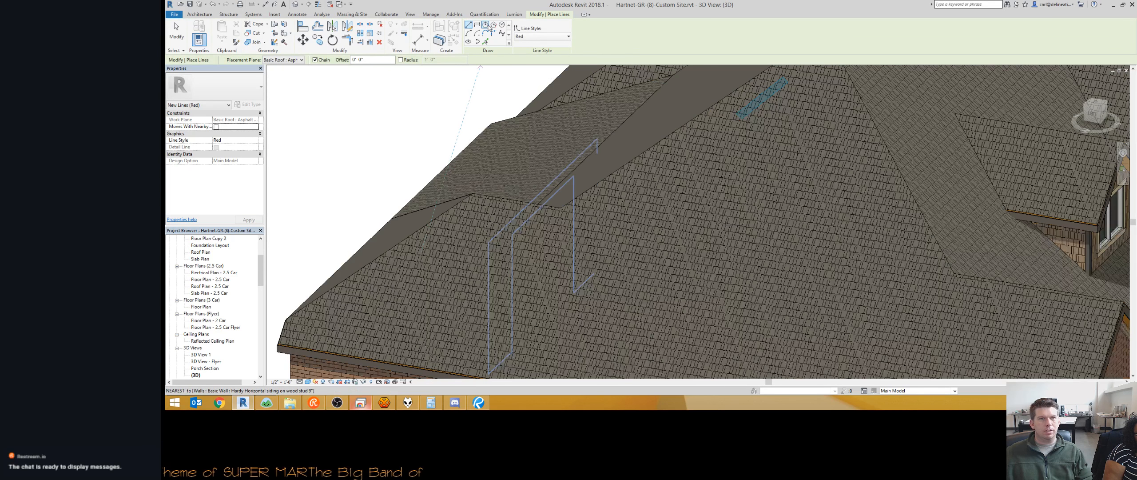
left_click(487, 27)
left_click(742, 263)
left_click(721, 190)
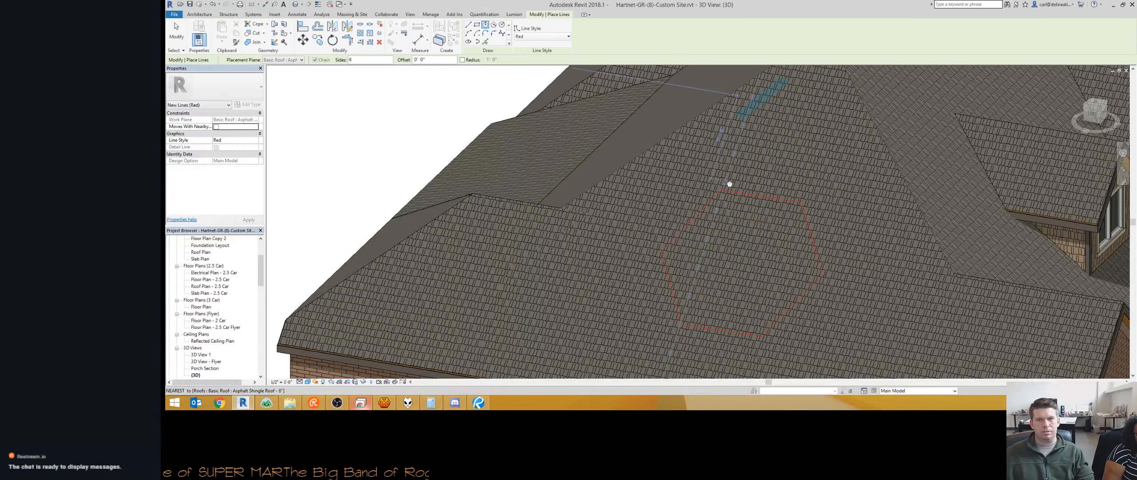
scroll(725, 178, "down", 1)
middle_click_drag(724, 178, 704, 104)
scroll(676, 85, "down", 1)
key("Escape")
middle_click_drag(657, 213, 601, 204, "shift")
scroll(563, 182, "down", 1)
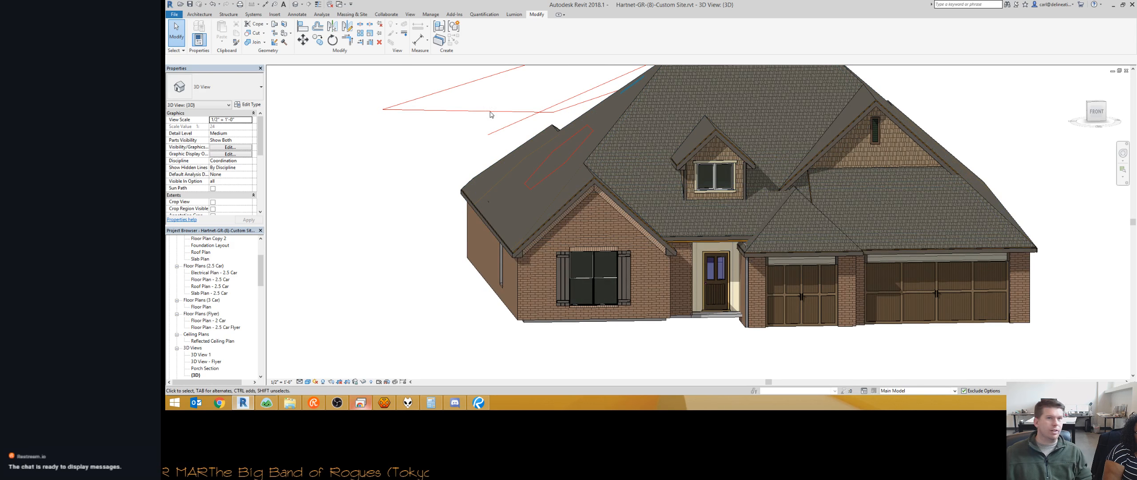
Set the work plane by picking the main front roof slope beside the dormer, with the work plane grid shown.
left_click(199, 15)
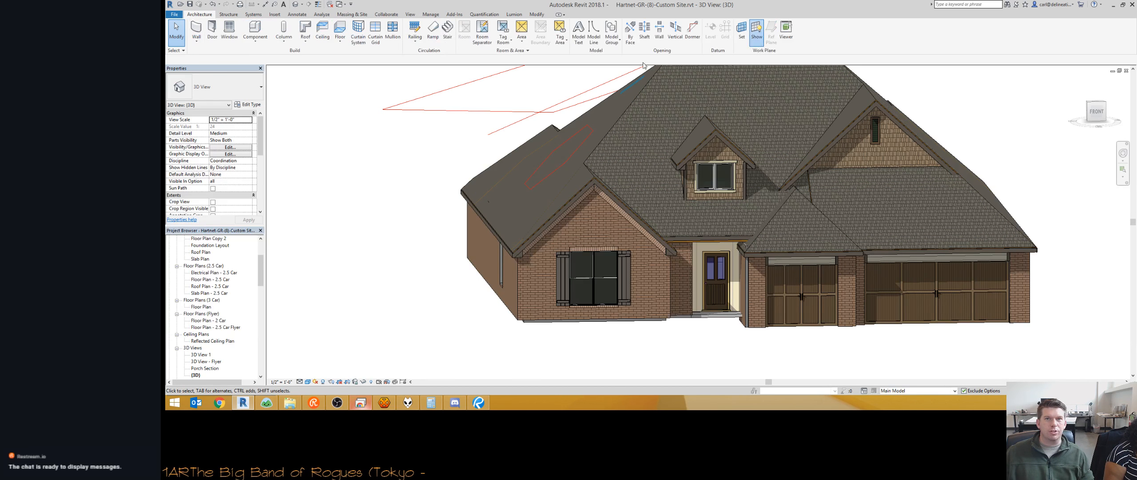
left_click(741, 35)
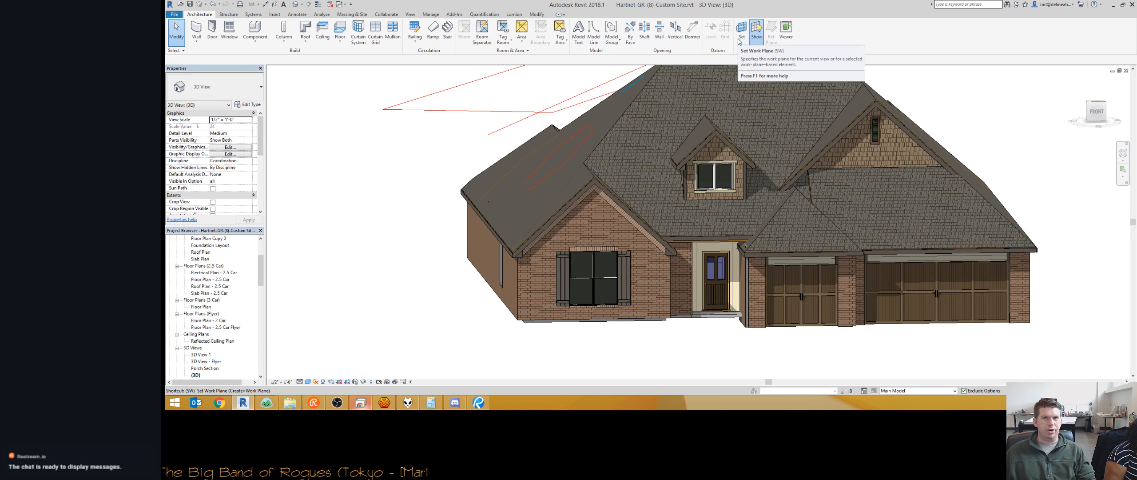
left_click(635, 173)
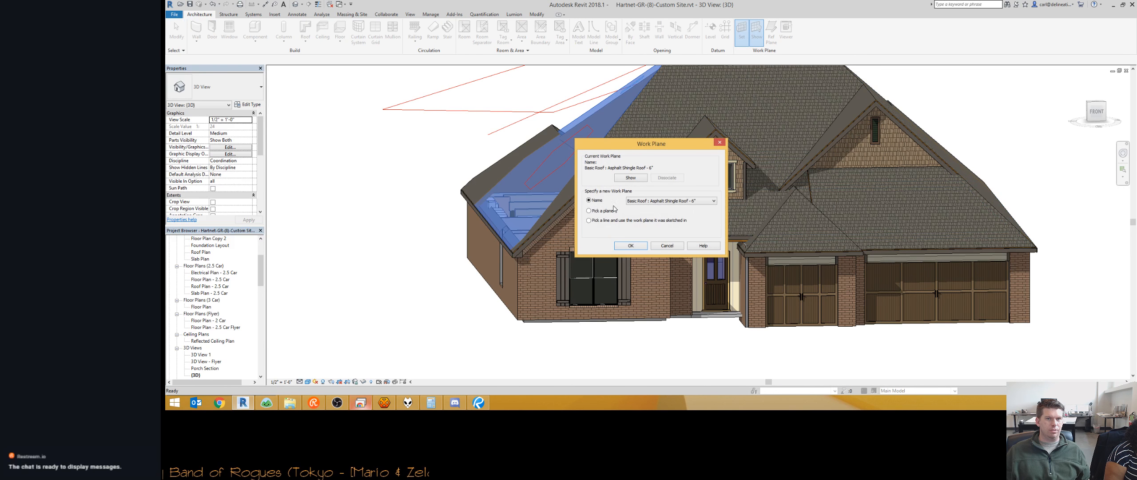
left_click(627, 245)
left_click(634, 236)
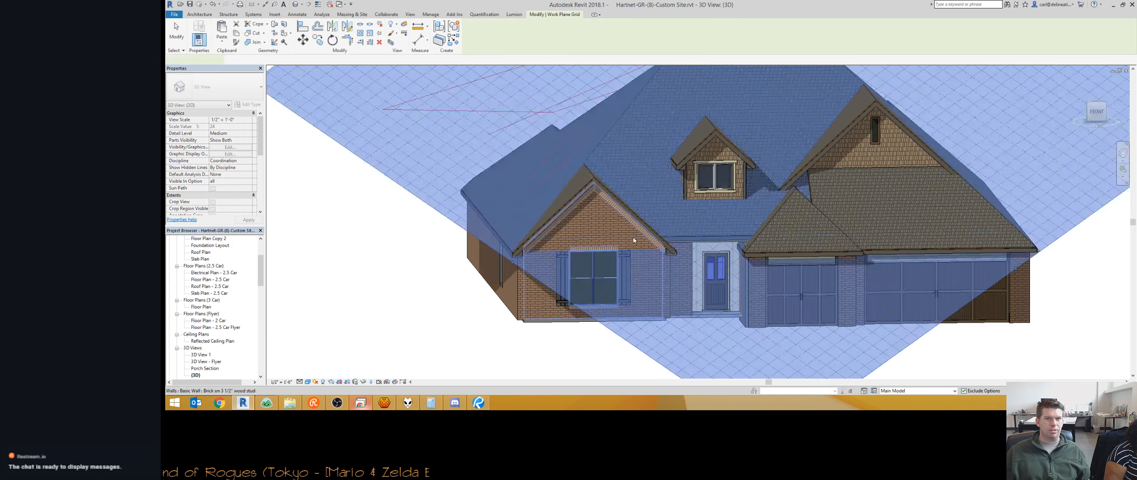
middle_click_drag(519, 183, 640, 291)
scroll(519, 268, "down", 3)
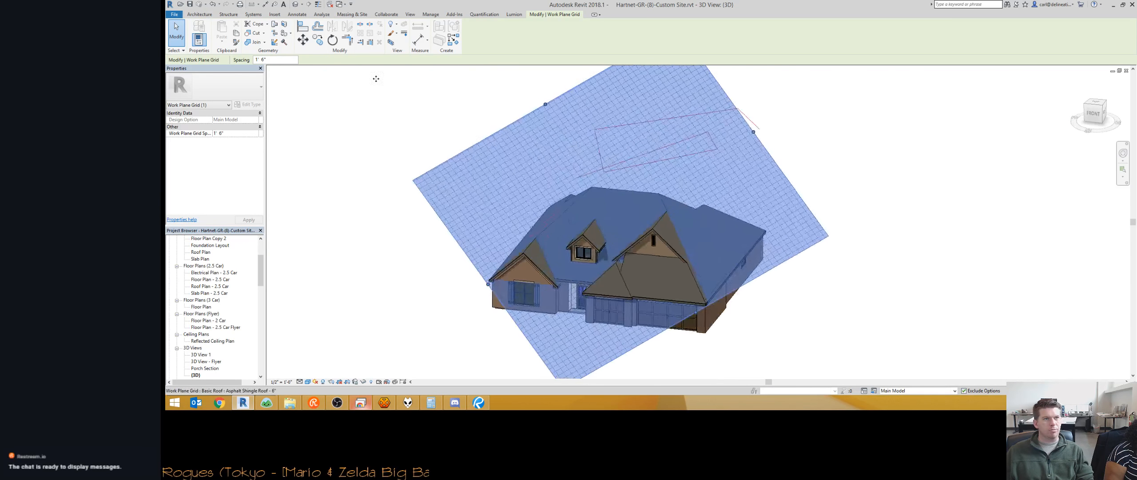
left_click(199, 14)
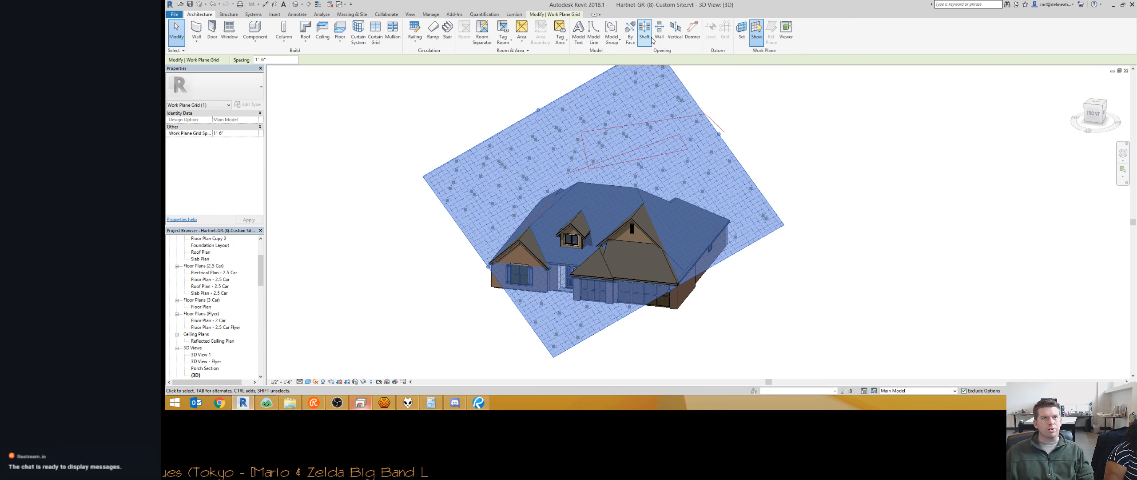
left_click(373, 167)
Draw a Red model line circle on the main front roof slope, and hide the work plane display.
key("l")
key("i")
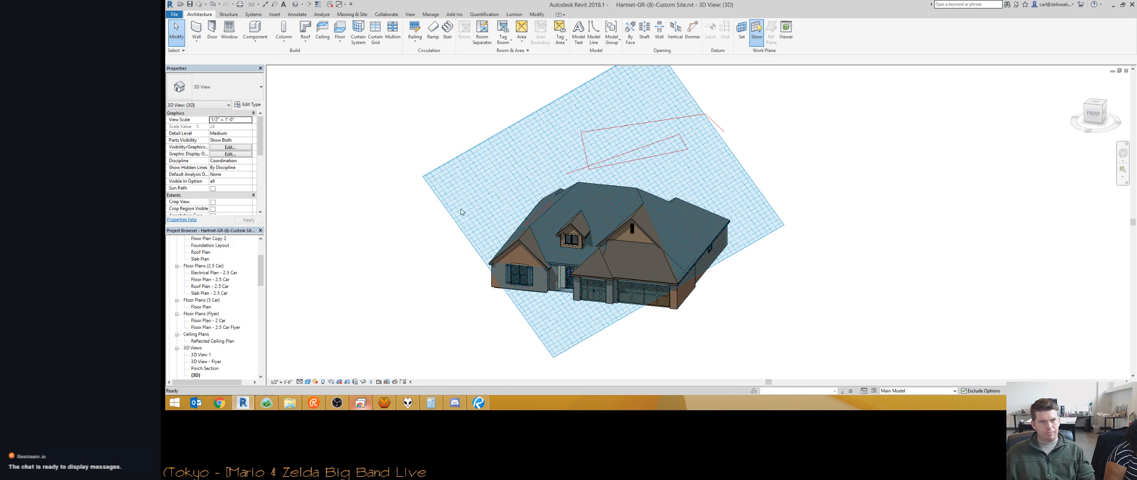
scroll(575, 215, "up", 4)
left_click(502, 25)
left_click(662, 191)
left_click(707, 183)
scroll(706, 184, "down", 5)
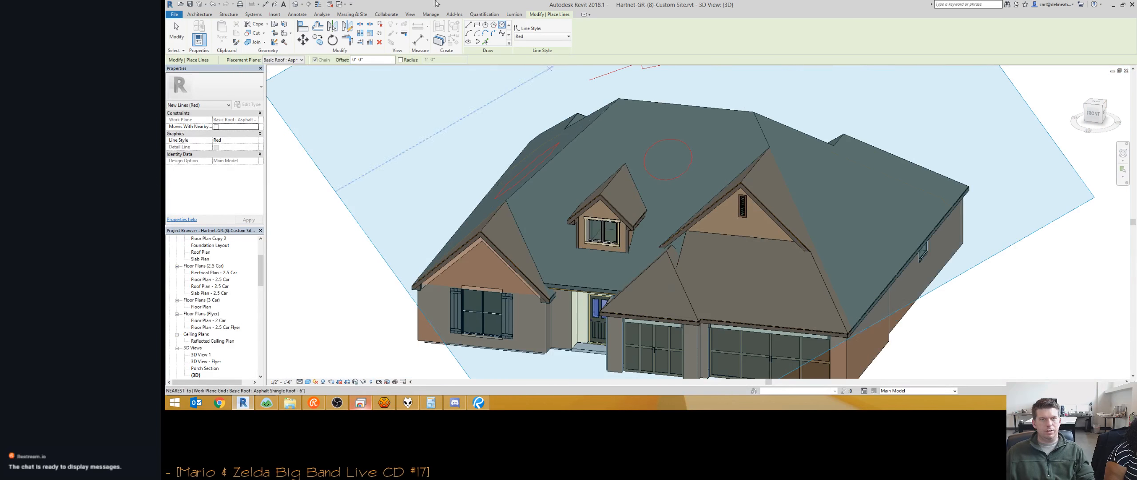
key("Escape")
key("Escape")
left_click(756, 32)
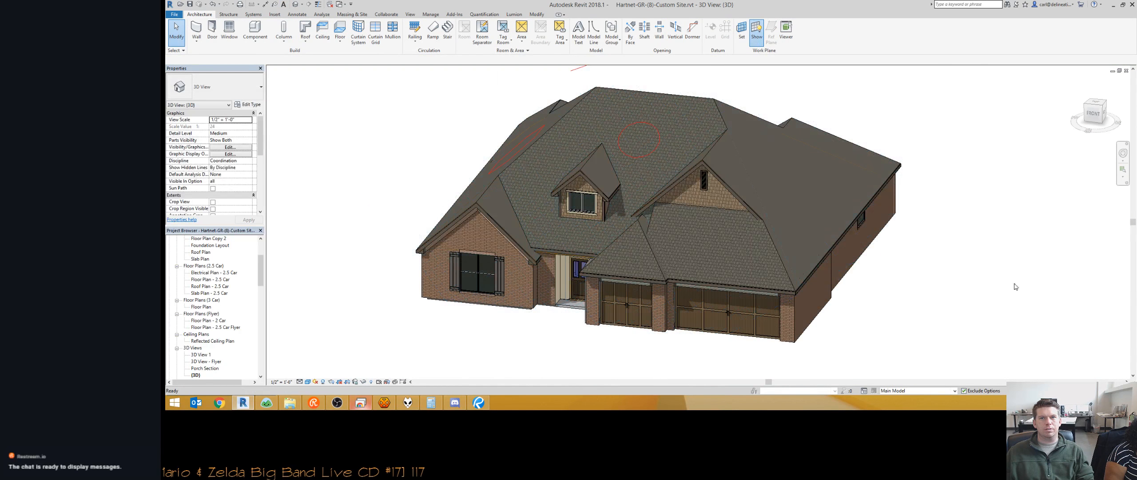
Examine the floating model lines and the shapes on the roof slopes from several sides of the house.
mouse_move(628, 254)
middle_mouse_down("shift")
mouse_move(517, 200)
mouse_move(825, 282)
mouse_move(854, 274)
mouse_move(454, 271)
mouse_move(635, 298)
middle_mouse_up("shift")
scroll(437, 274, "down", 3)
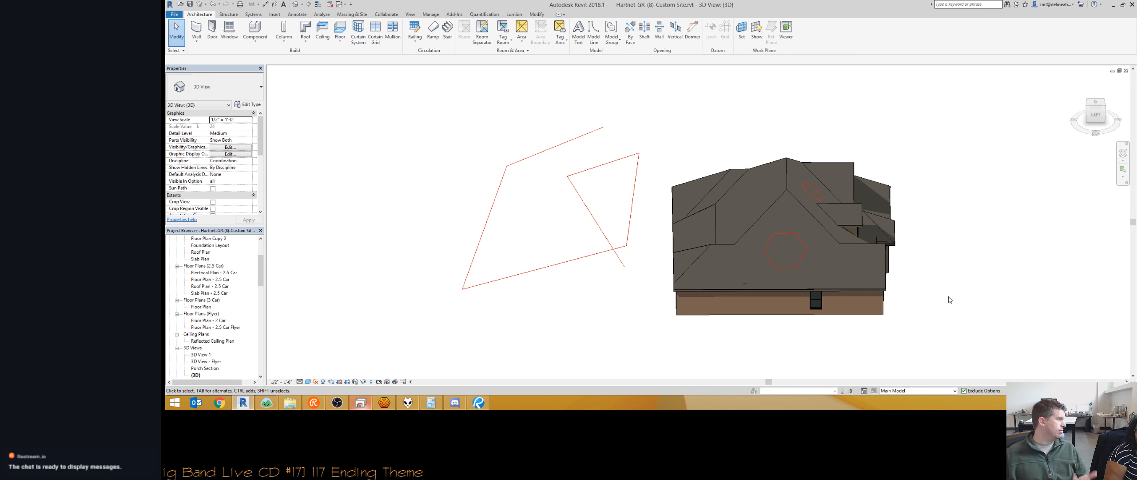
middle_click_drag(958, 318, 706, 231, "shift")
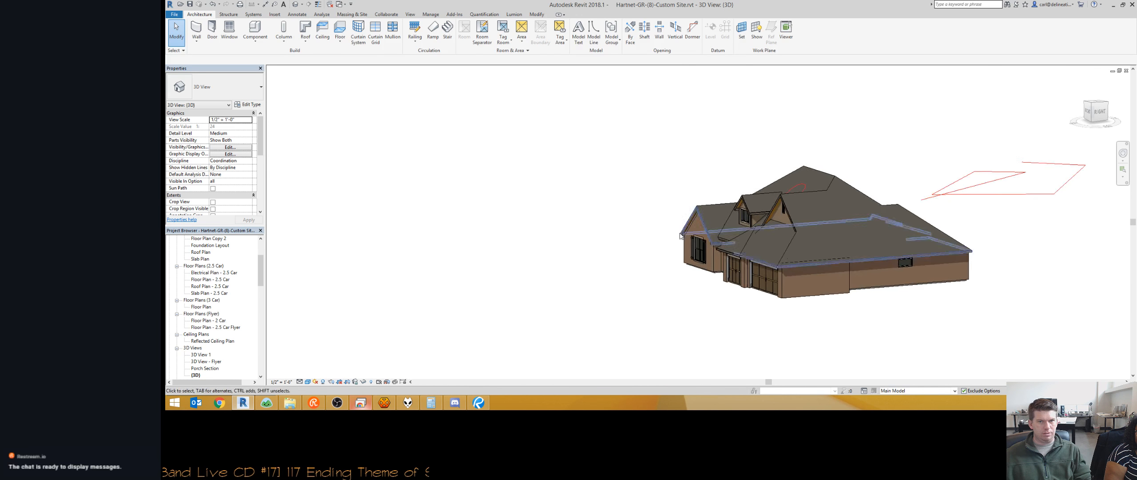
scroll(676, 218, "up", 8)
scroll(684, 208, "down", 5)
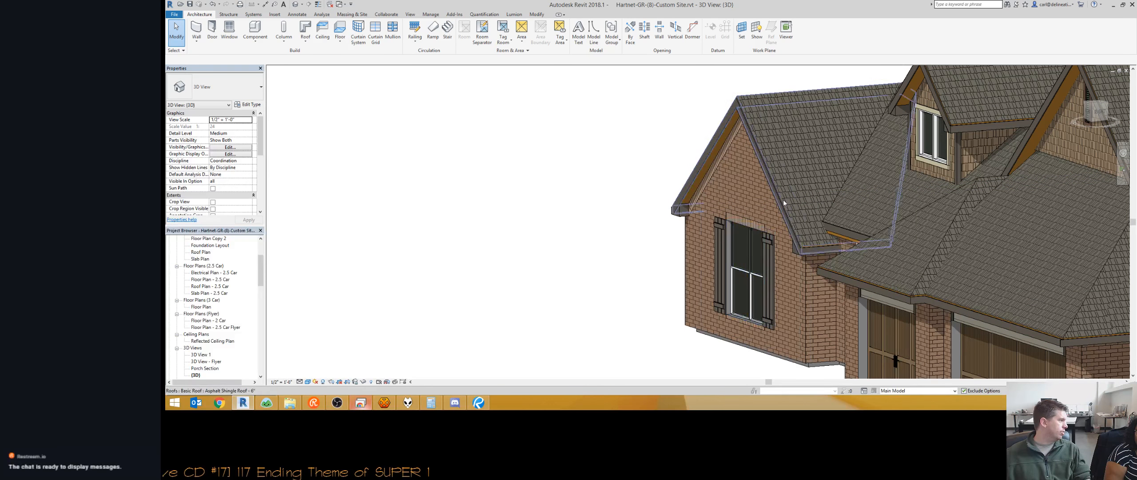
scroll(600, 286, "up", 1)
middle_click_drag(714, 300, 825, 245, "shift")
scroll(695, 195, "down", 5)
middle_click_drag(905, 316, 617, 274, "shift")
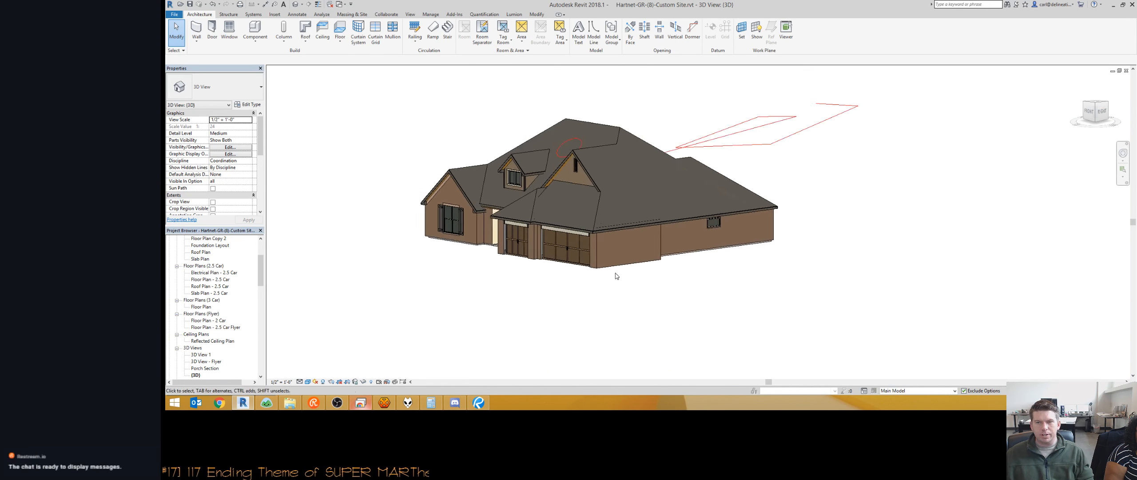
scroll(414, 306, "down", 1)
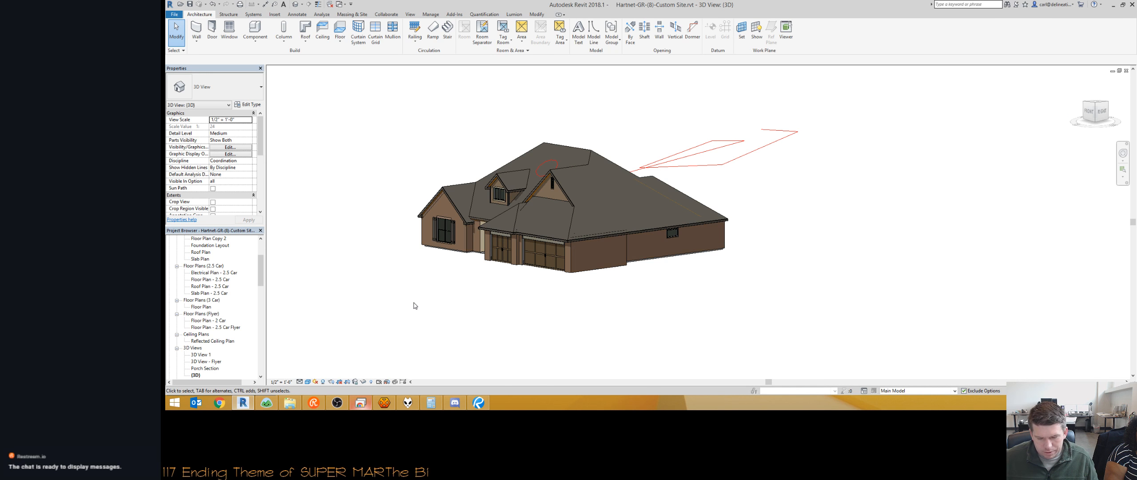
Delete the floating model lines beside the house and the circle on the front roof slope.
middle_click_drag(416, 305, 842, 194, "shift")
left_click_drag(840, 179, 734, 96)
key("Delete")
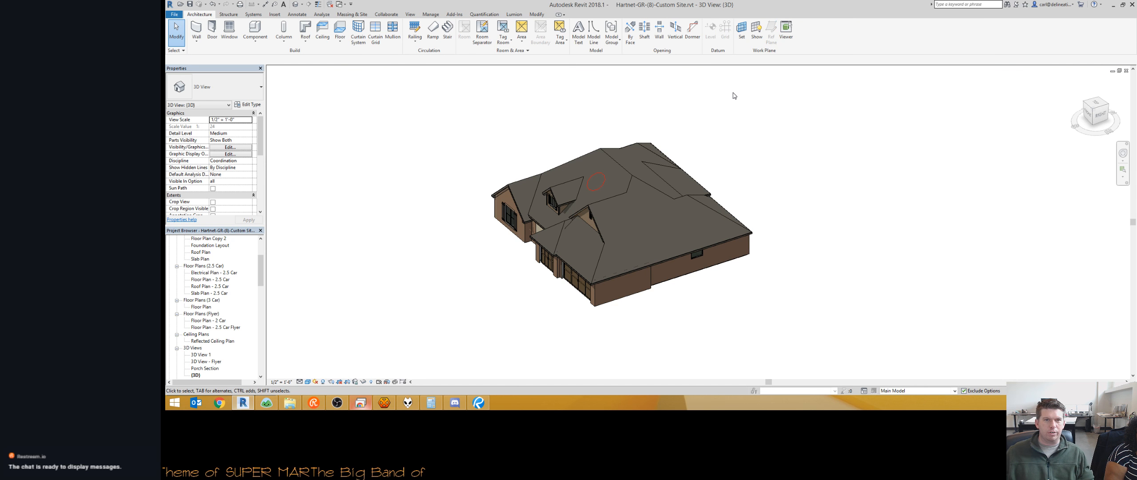
left_click(588, 182)
left_click(404, 178)
middle_click_drag(404, 178, 605, 153, "shift")
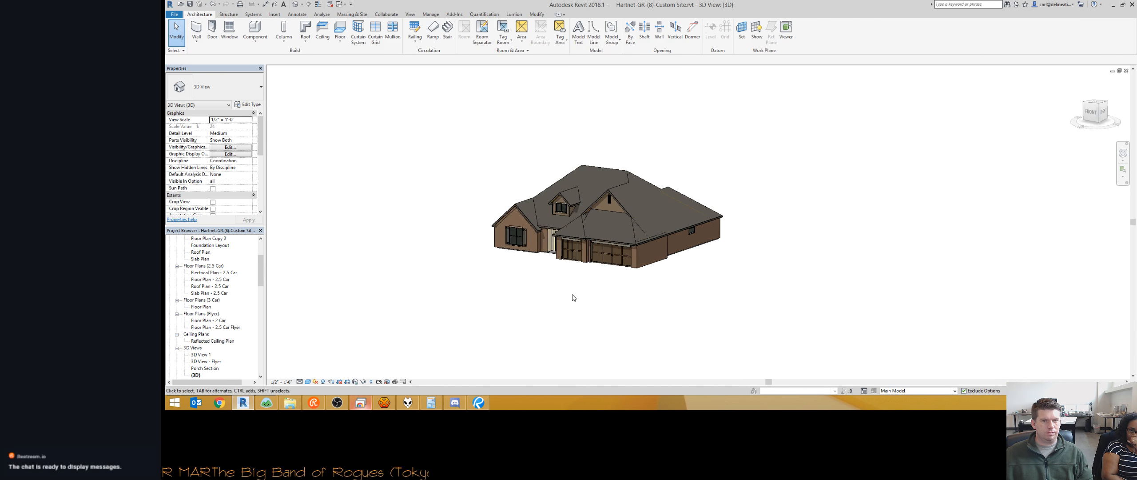
scroll(537, 259, "up", 3)
scroll(720, 164, "down", 2)
middle_click_drag(460, 236, 422, 302, "shift")
scroll(550, 244, "up", 6)
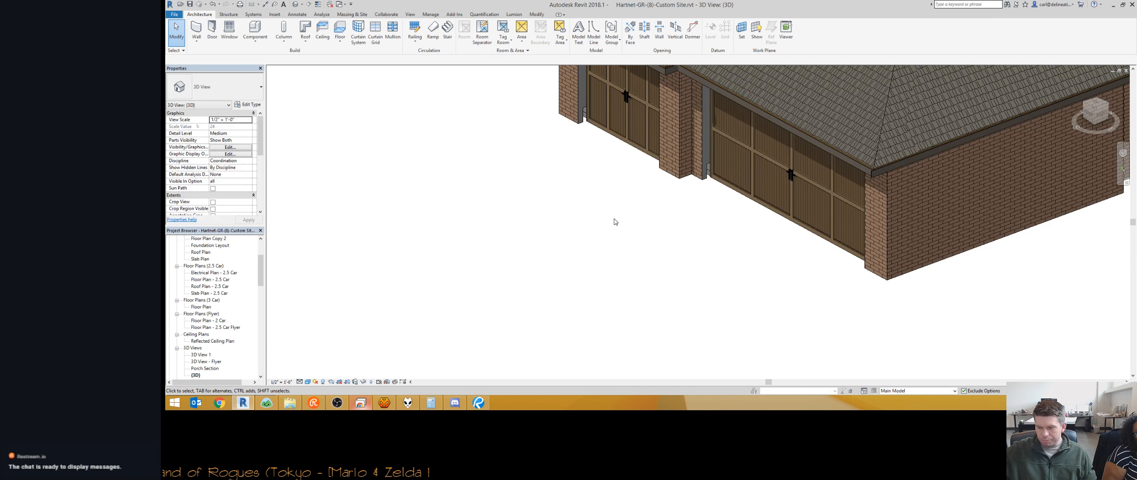
scroll(612, 224, "down", 5)
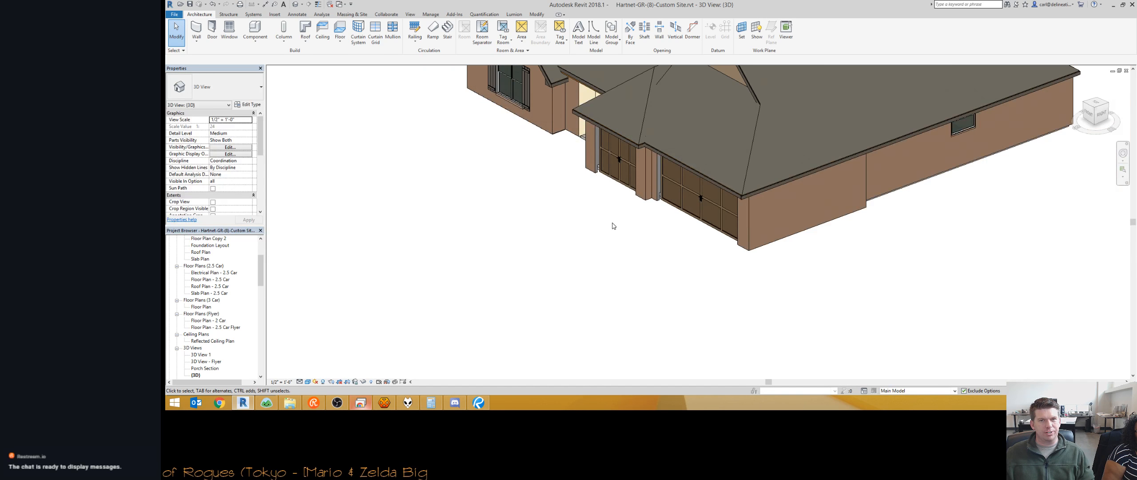
middle_click_drag(543, 224, 702, 222, "shift")
scroll(701, 222, "down", 4)
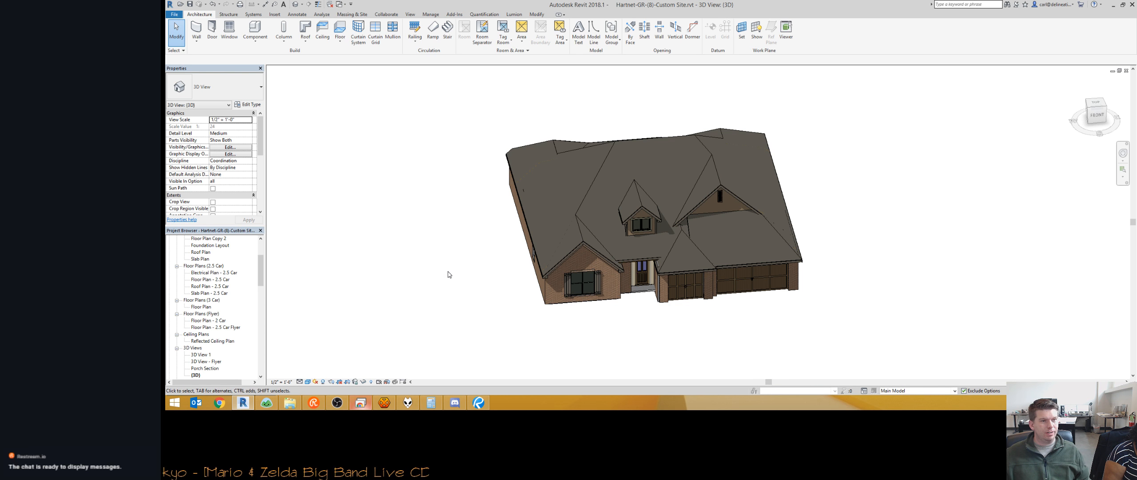
Open Floor Plan Copy 1 and Floor Plan Copy 2, and examine the lot lines drawn around the house in Copy 2.
left_click(227, 280)
scroll(209, 303, "up", 3)
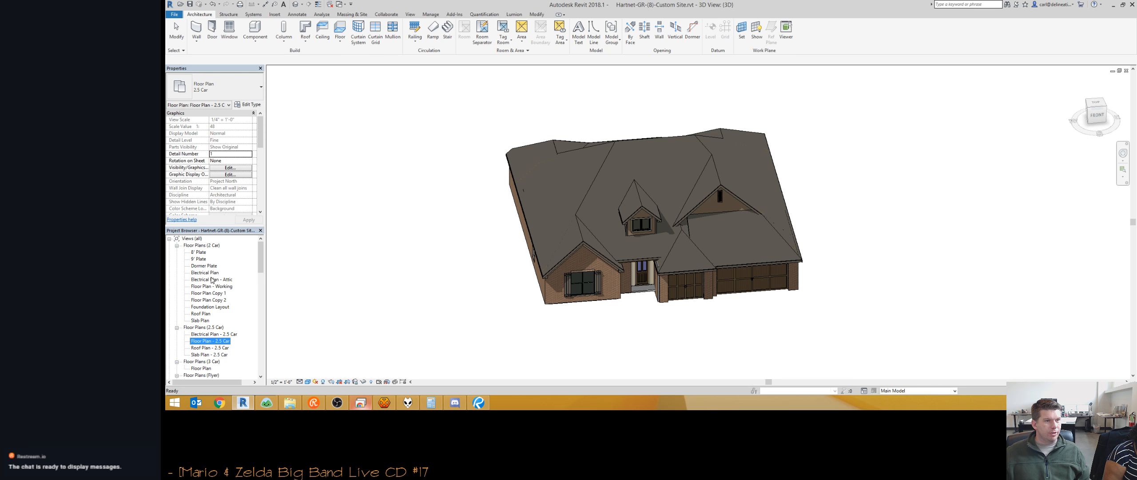
double_click(215, 294)
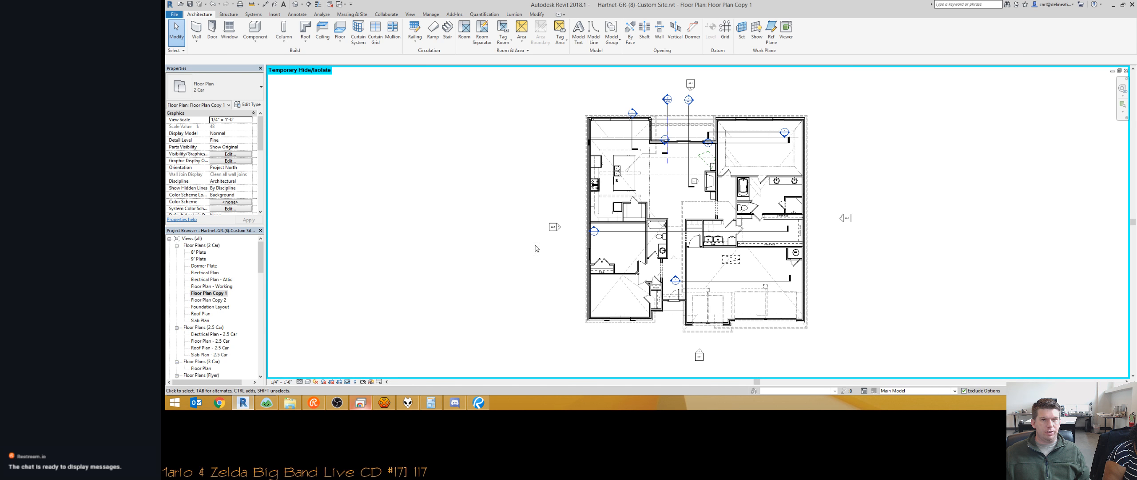
double_click(209, 300)
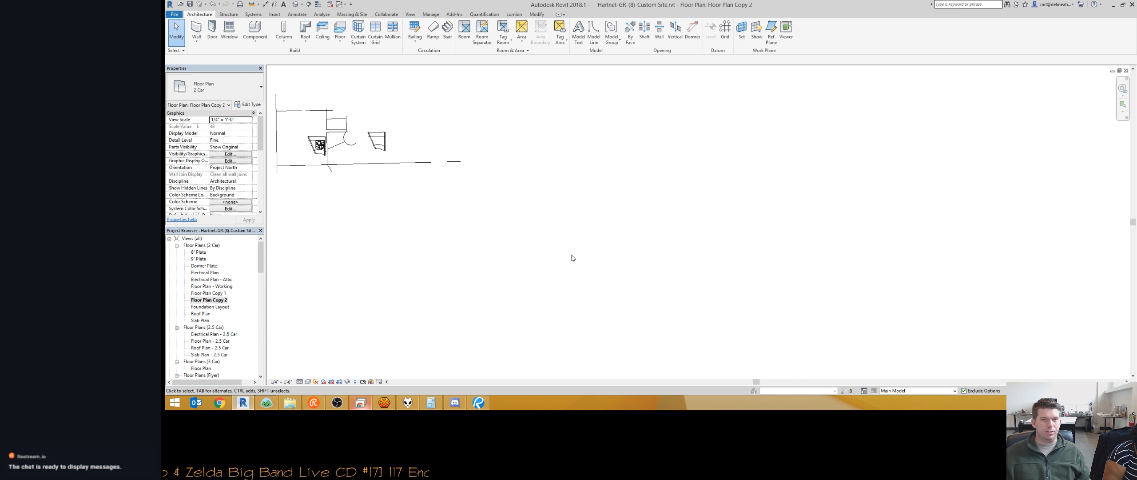
middle_click_drag(431, 221, 658, 253)
scroll(656, 252, "up", 5)
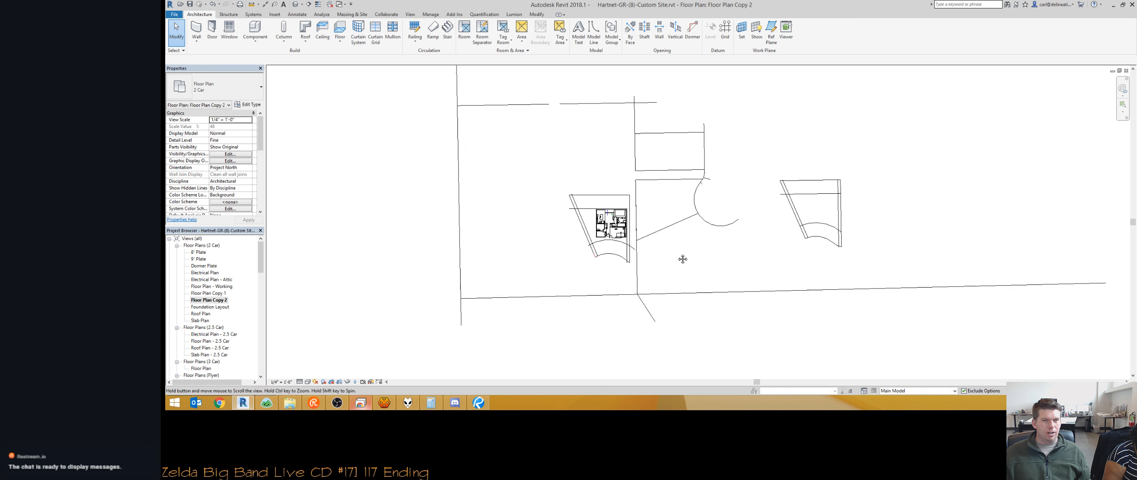
scroll(695, 240, "up", 1)
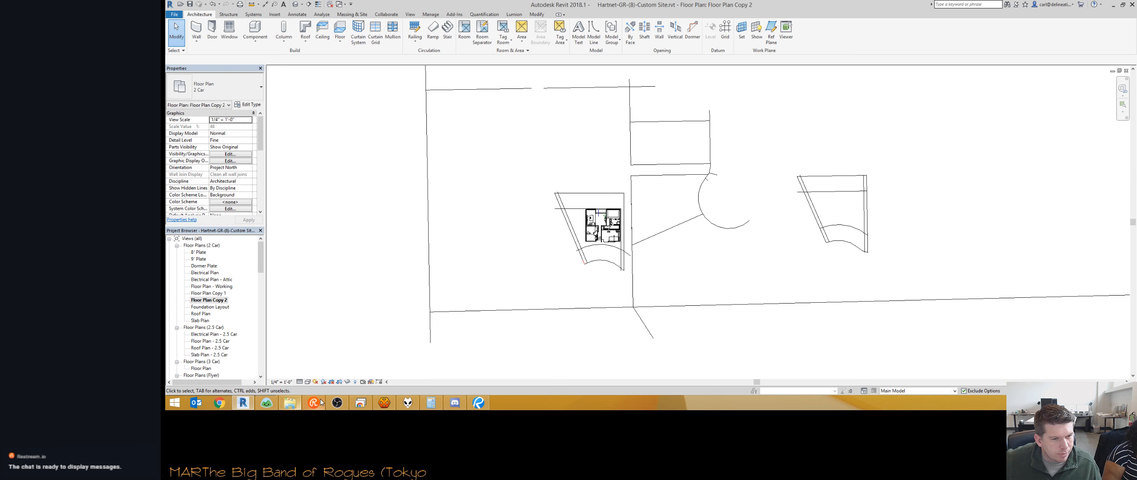
Switch to Bluebeam Revu with the Yorktown IV Plat, dock Revit beside it, and bring up the Floor Plan Copy 1 view in Revit.
left_click(478, 403)
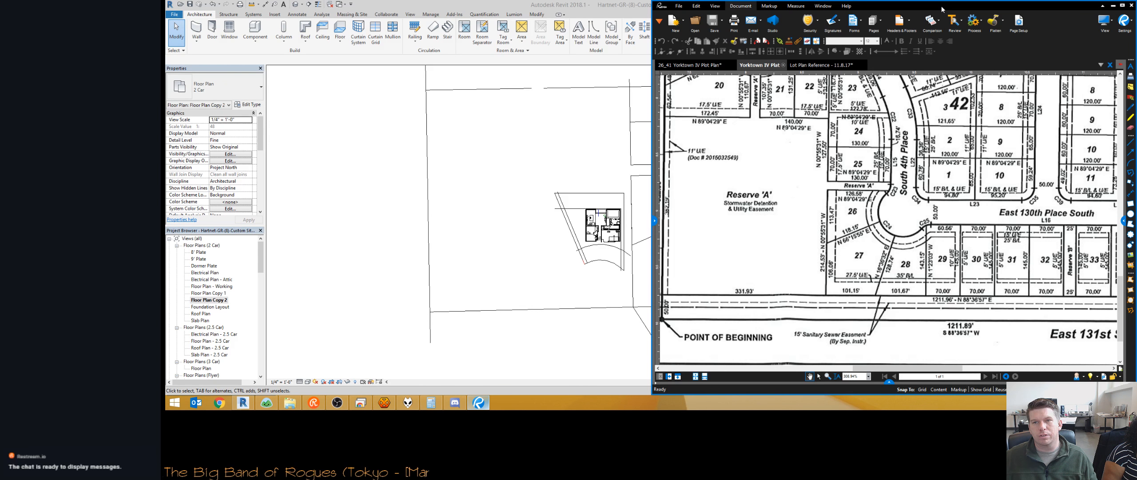
left_click(621, 185)
middle_click_drag(528, 208, 451, 205)
key("super+Left")
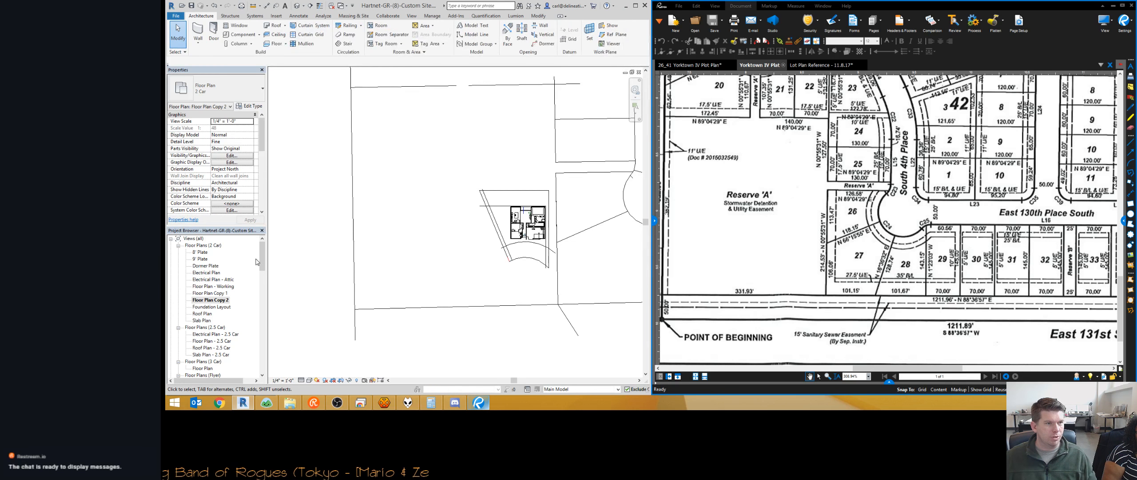
key("ctrl+Tab")
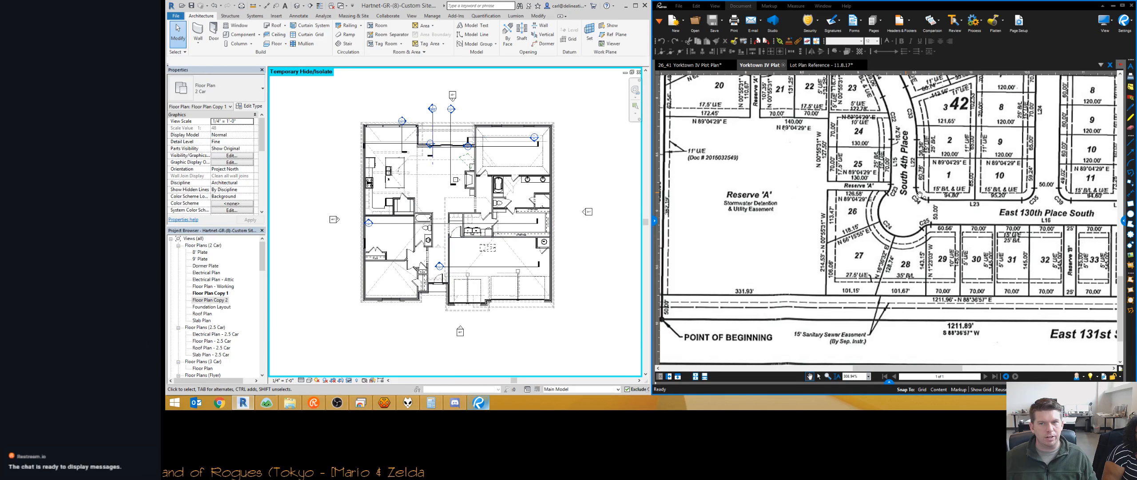
Examine the Yorktown IV Plat as a whole sheet and across blocks 42 and 43.
left_click(768, 229)
scroll(777, 228, "down", 4)
scroll(775, 162, "up", 2)
scroll(775, 162, "up", 2)
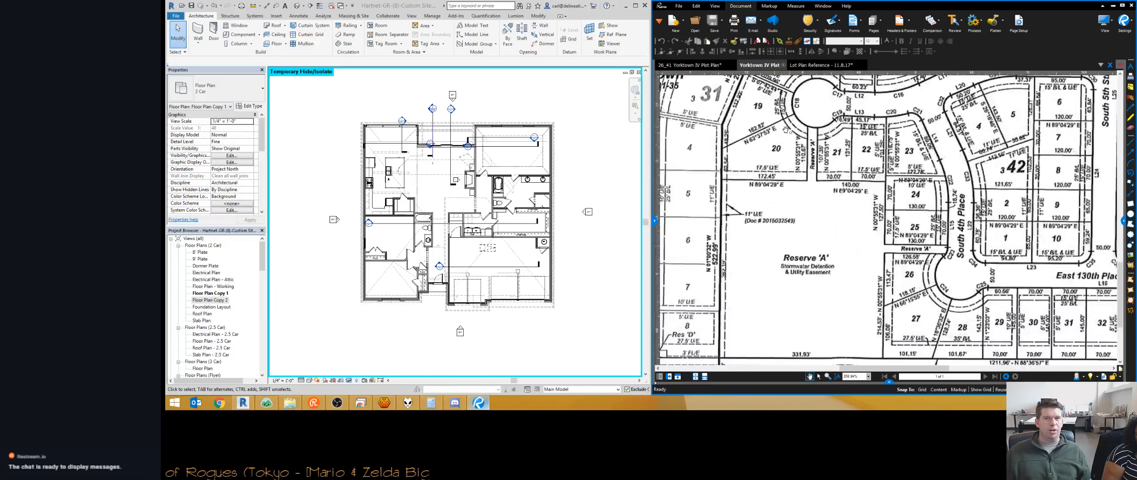
left_click_drag(990, 164, 758, 188)
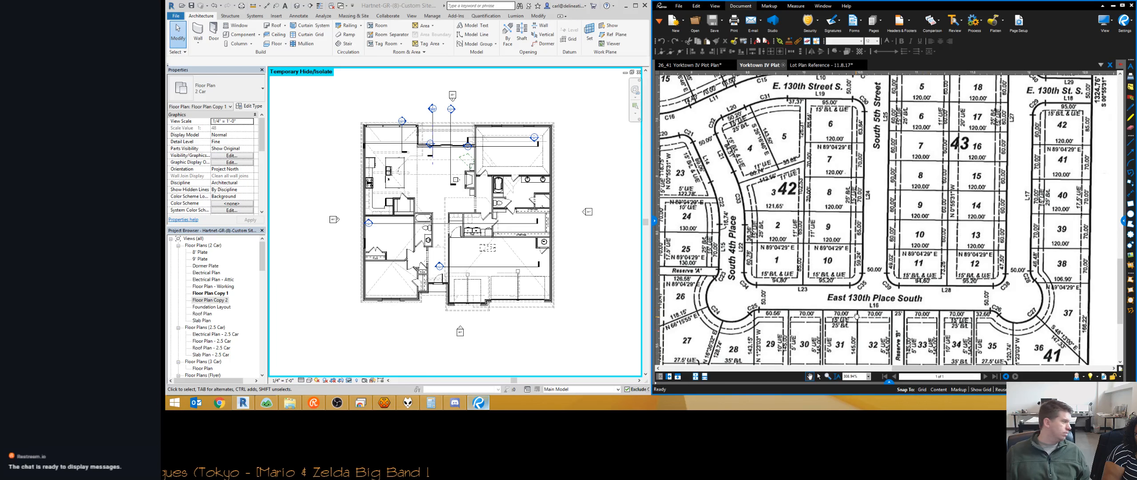
scroll(856, 316, "down", 1)
scroll(864, 270, "down", 6)
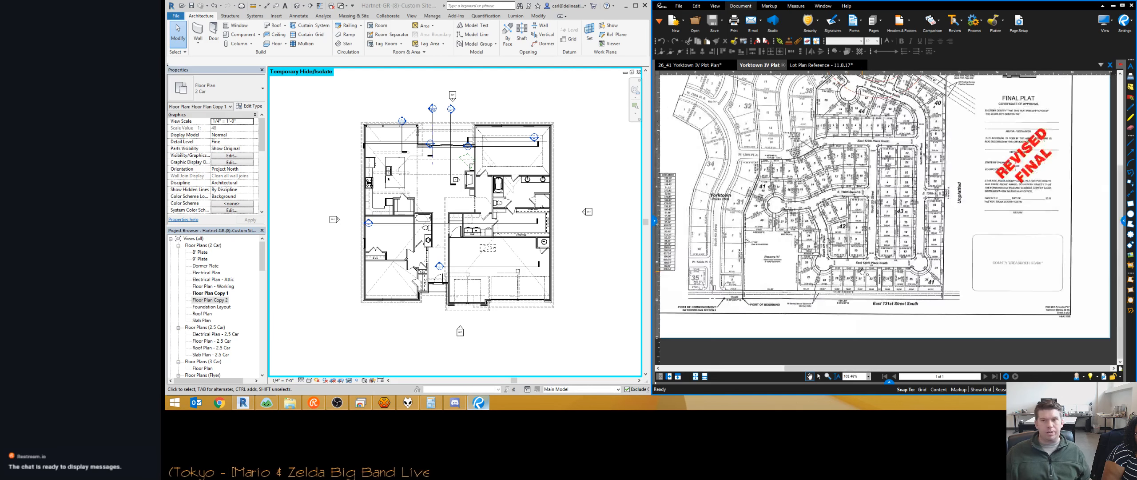
scroll(874, 265, "down", 2)
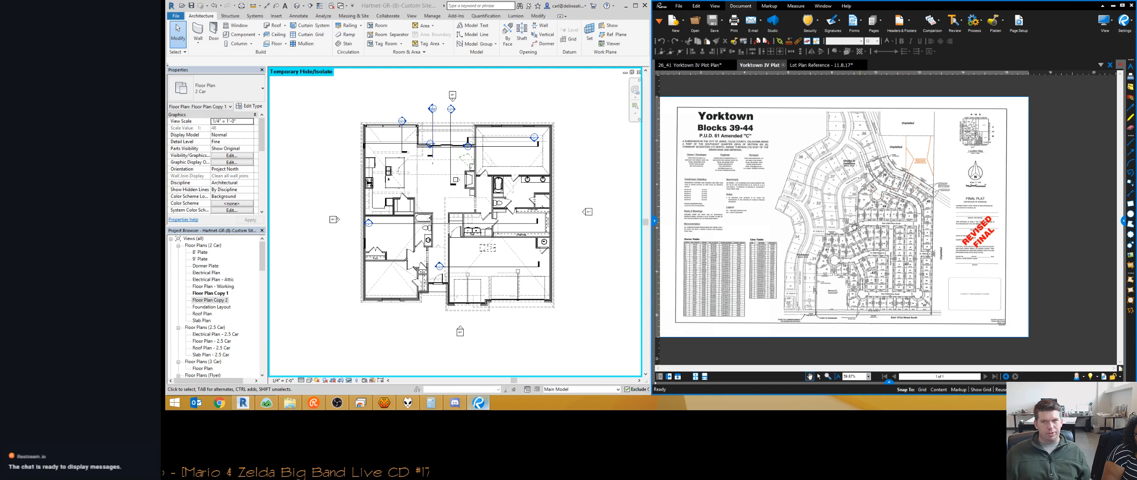
scroll(842, 289, "up", 4)
scroll(842, 289, "up", 10)
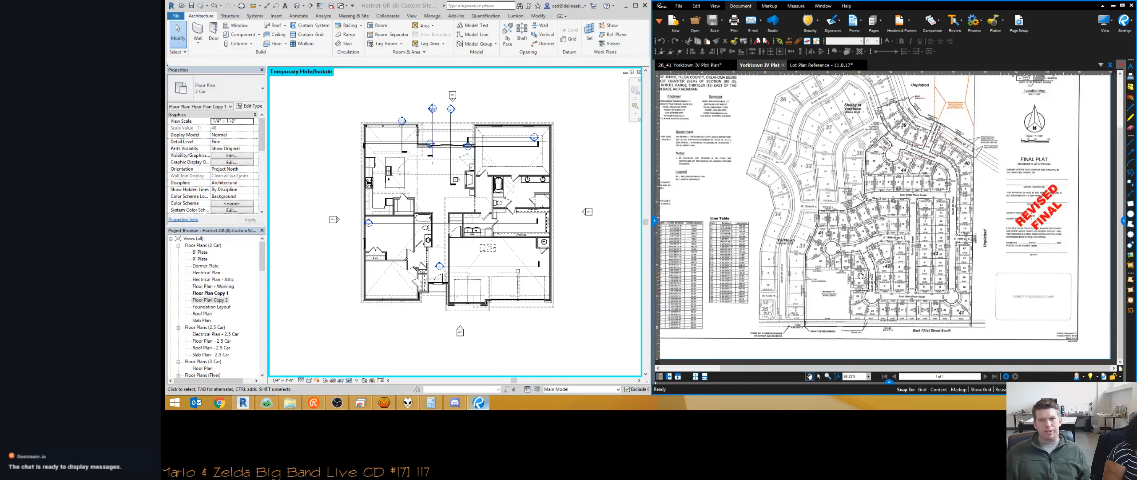
Examine the lot dimensions, curve labels and setbacks on the plat around block 42 and the cul-de-sac lots 26 to 28.
scroll(881, 269, "down", 1)
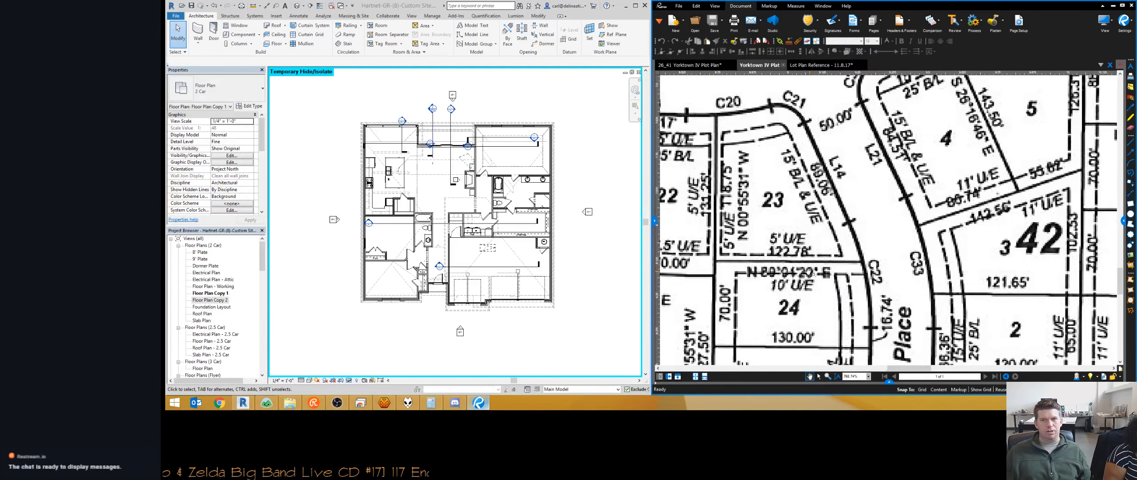
left_click_drag(881, 269, 818, 274)
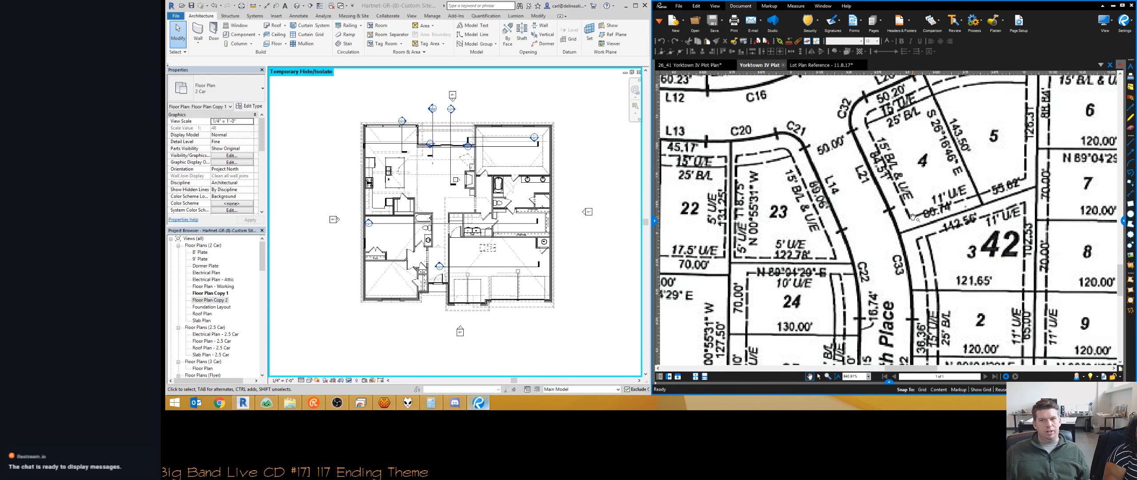
scroll(832, 169, "down", 3)
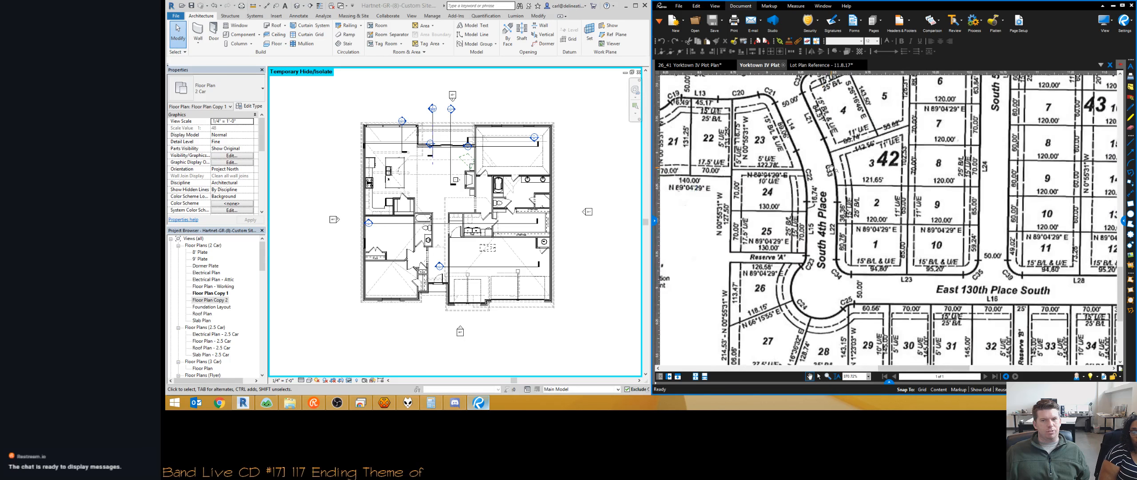
left_click_drag(843, 315, 788, 255)
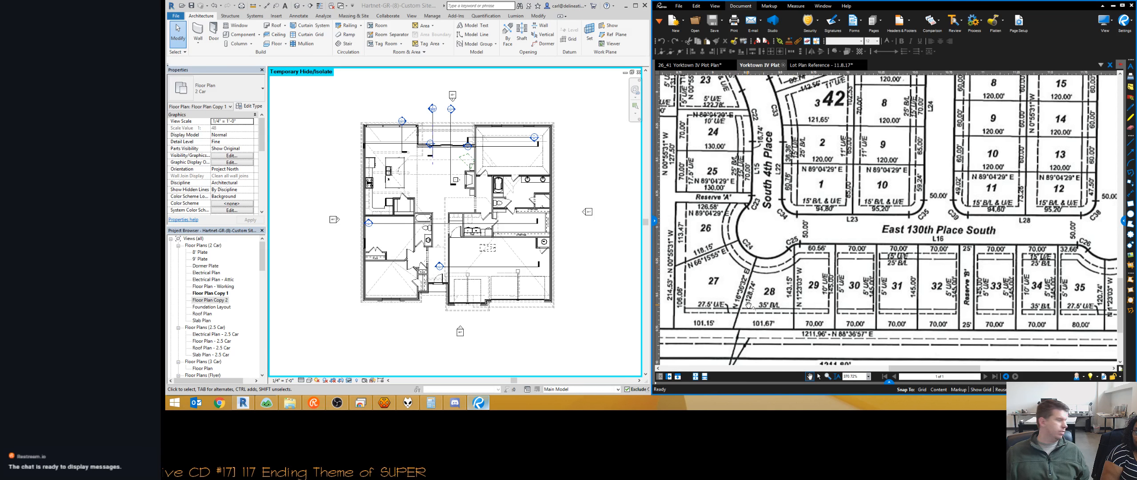
scroll(749, 311, "up", 3)
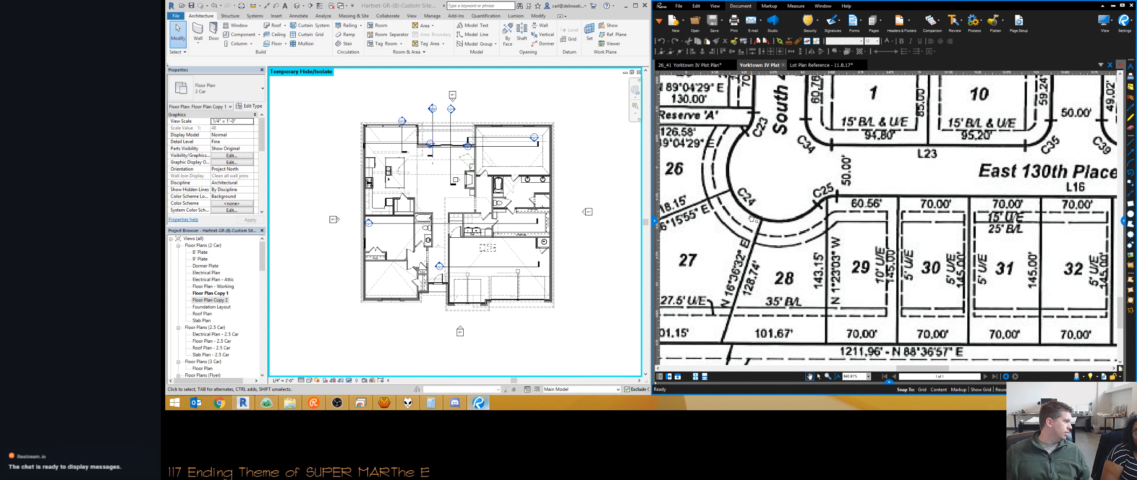
scroll(749, 231, "down", 3)
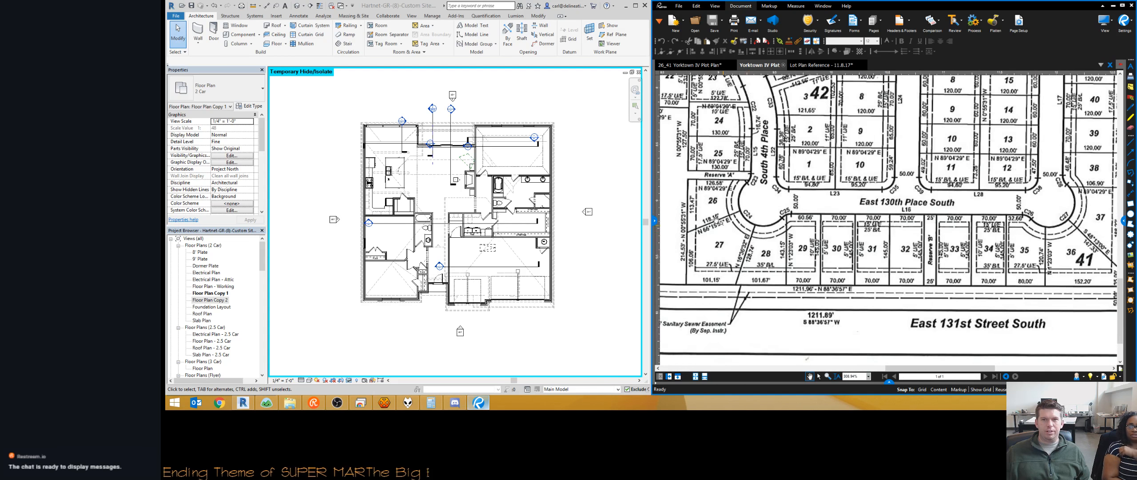
scroll(749, 231, "down", 1)
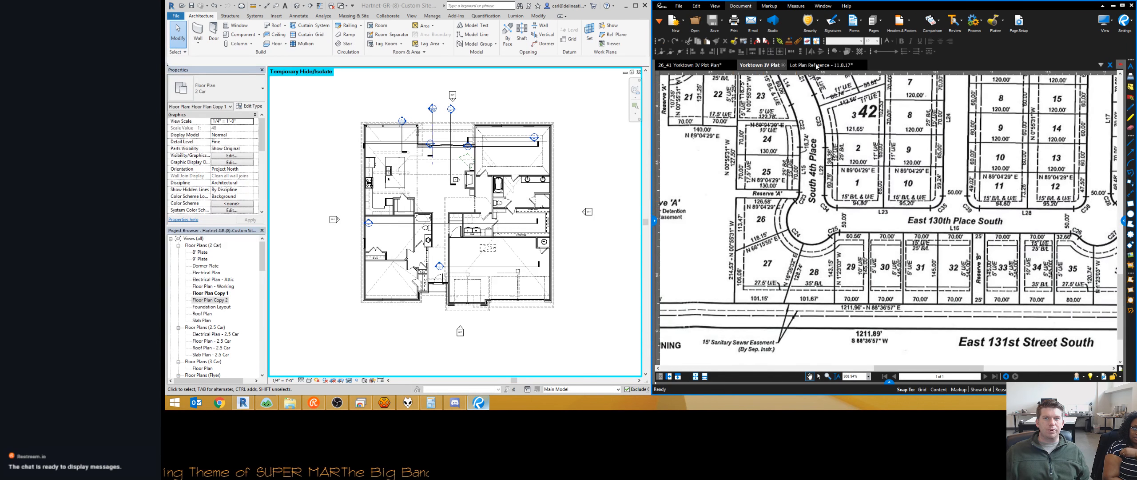
Bring up the 26_41 Yorktown IV Plot Plan document and view its whole sheet.
left_click(817, 66)
left_click(690, 65)
scroll(722, 317, "down", 2)
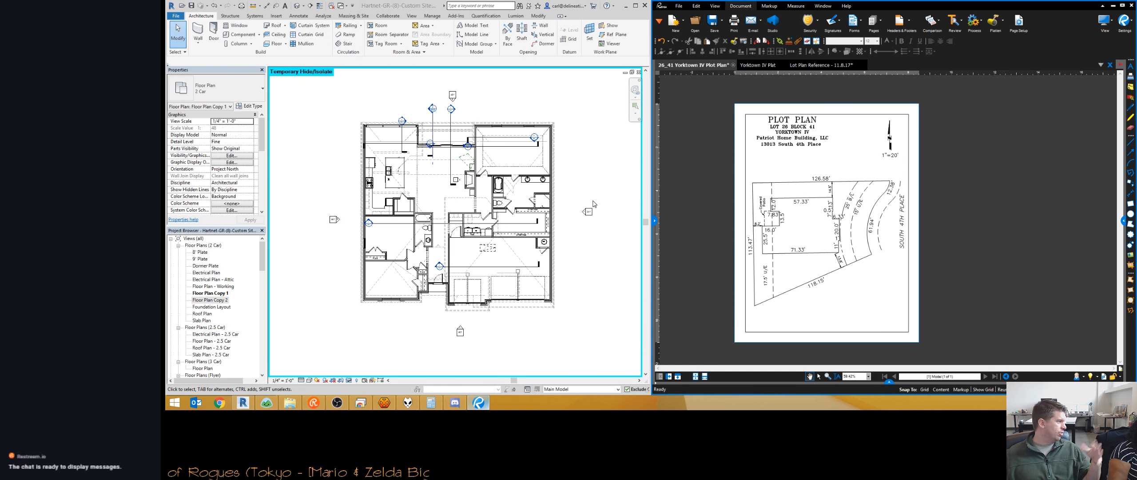
Compare the Yorktown IV Plat with the Lot Plan Reference - 11.8.17 sheet, and examine its lot lines, setbacks, drive and house outline.
left_click(757, 65)
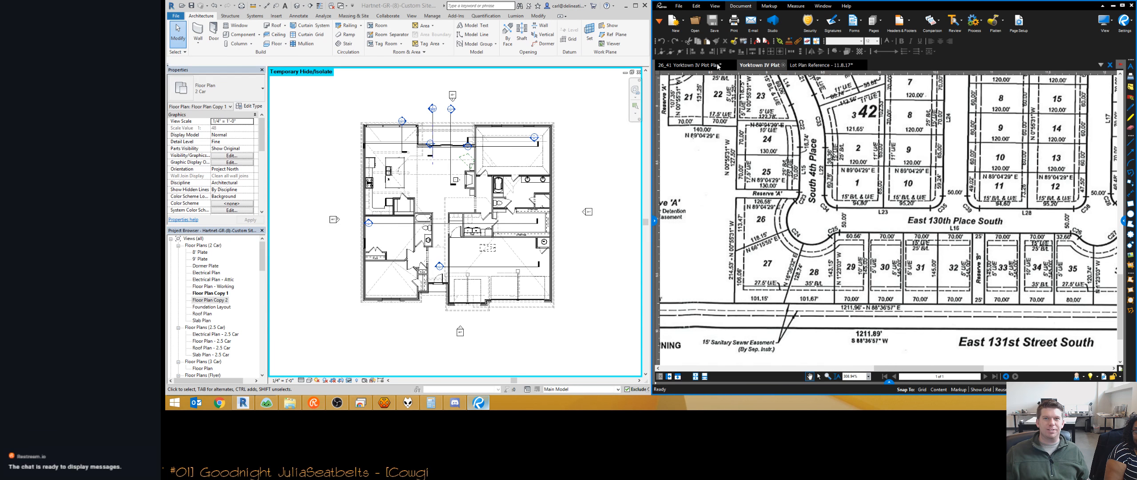
key("ctrl+Tab")
middle_click_drag(745, 233, 740, 230)
scroll(739, 229, "down", 1)
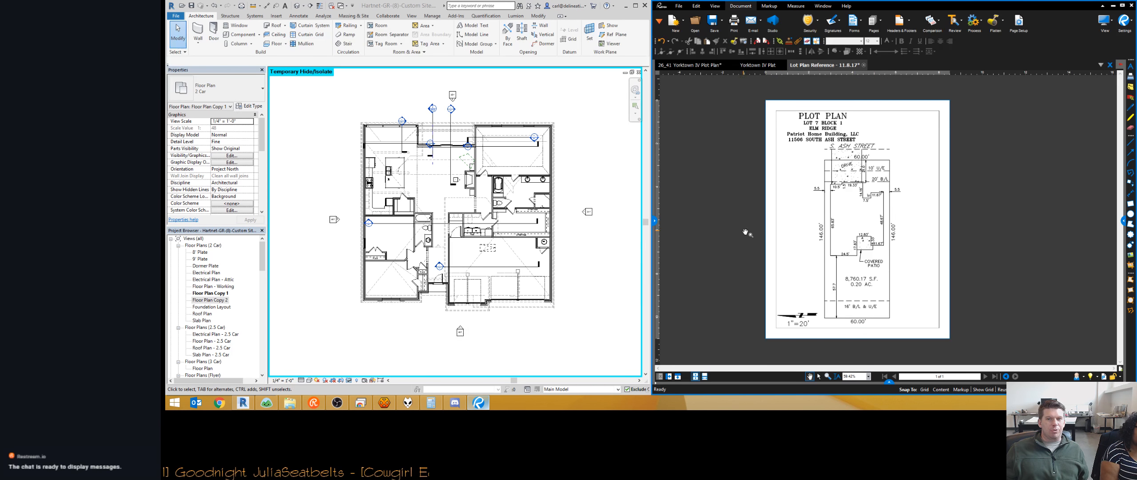
scroll(874, 237, "up", 1)
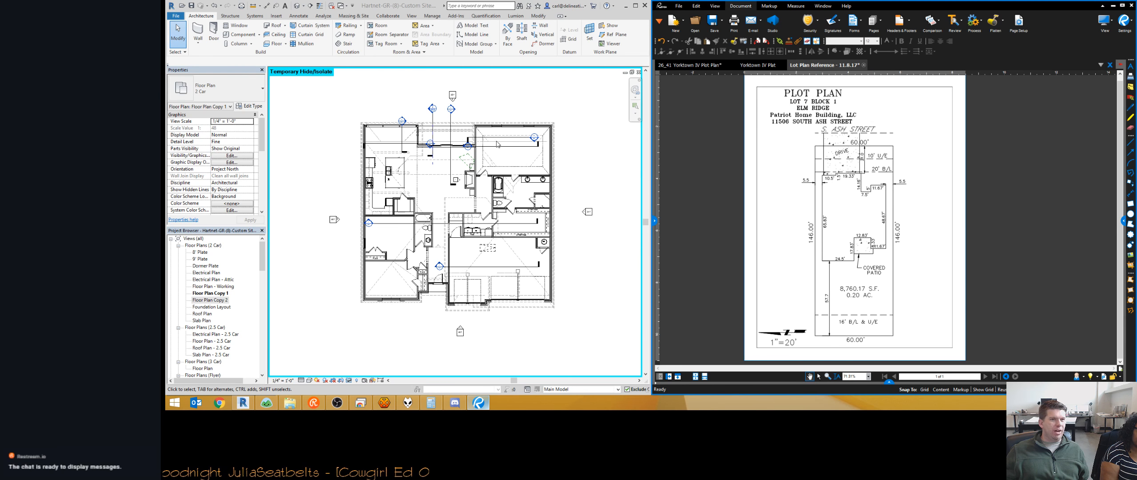
key("ctrl+Tab")
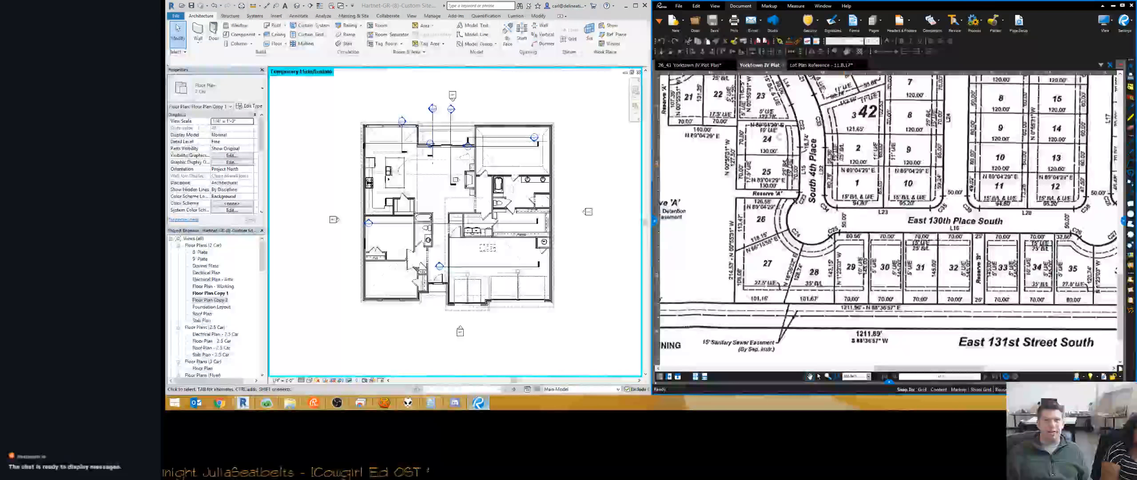
left_click(823, 65)
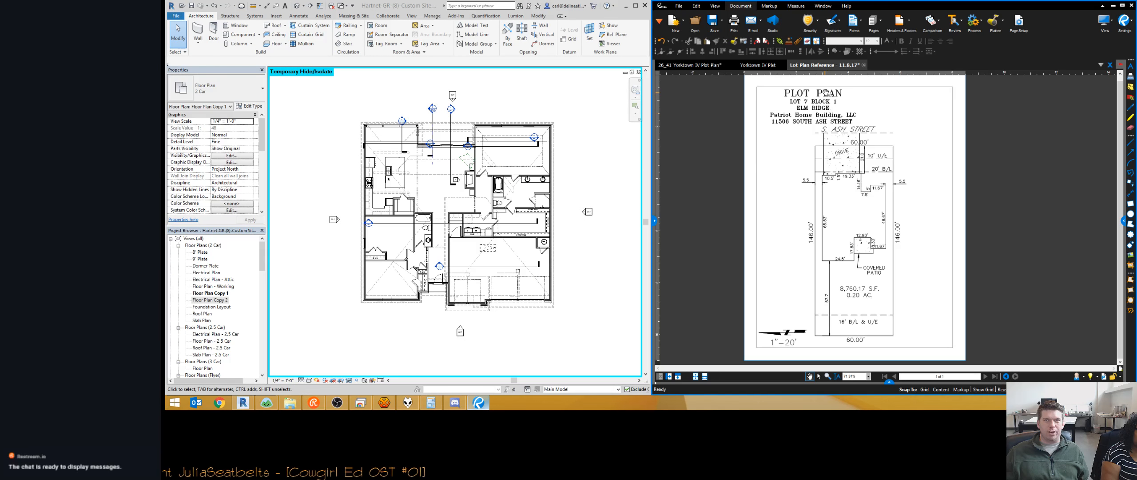
left_click_drag(805, 223, 763, 217)
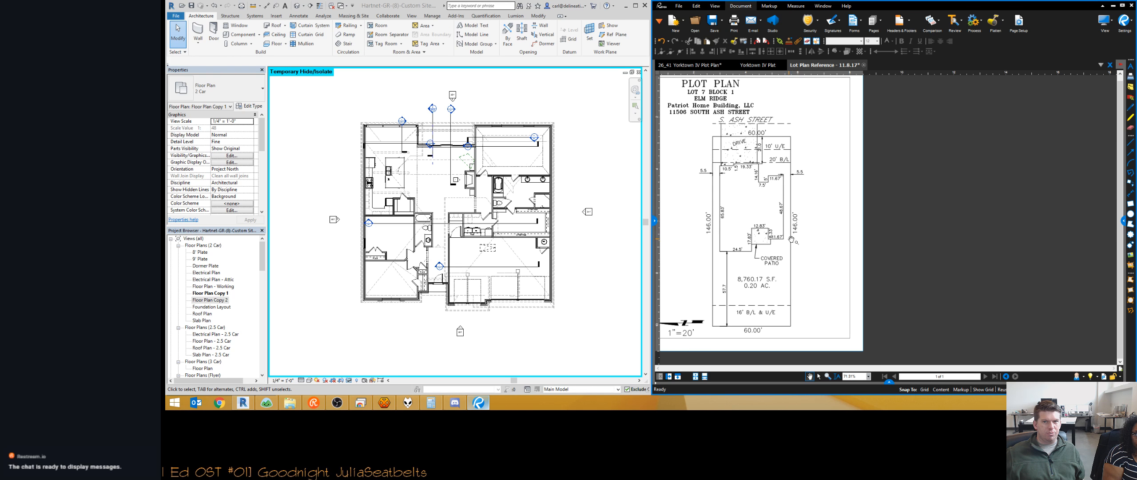
left_click_drag(760, 143, 757, 154)
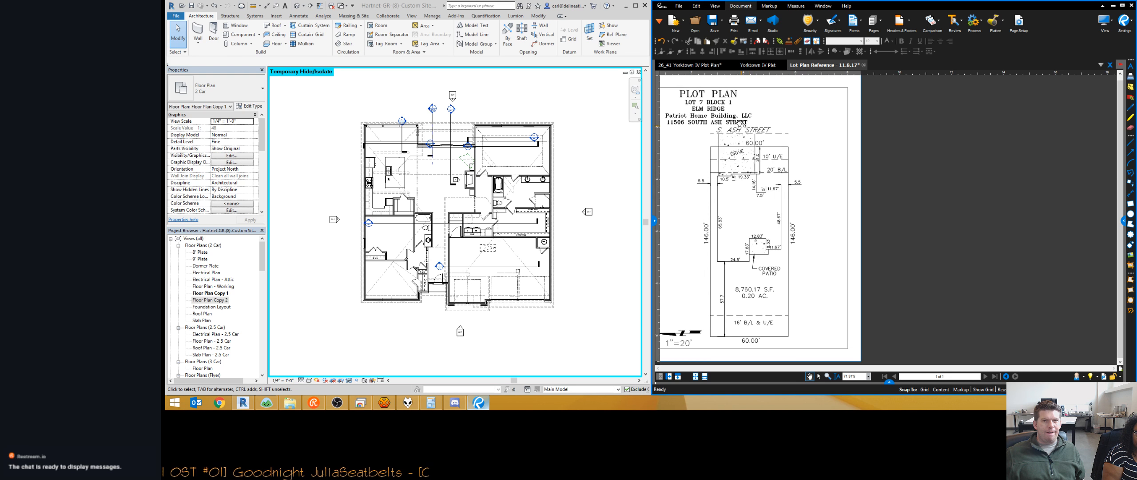
scroll(730, 162, "up", 1)
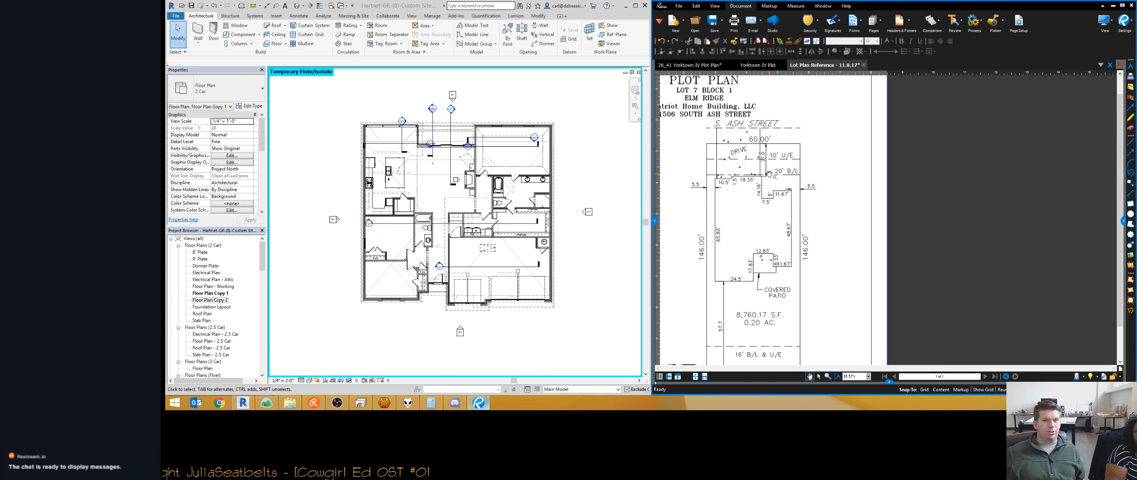
scroll(737, 151, "down", 1)
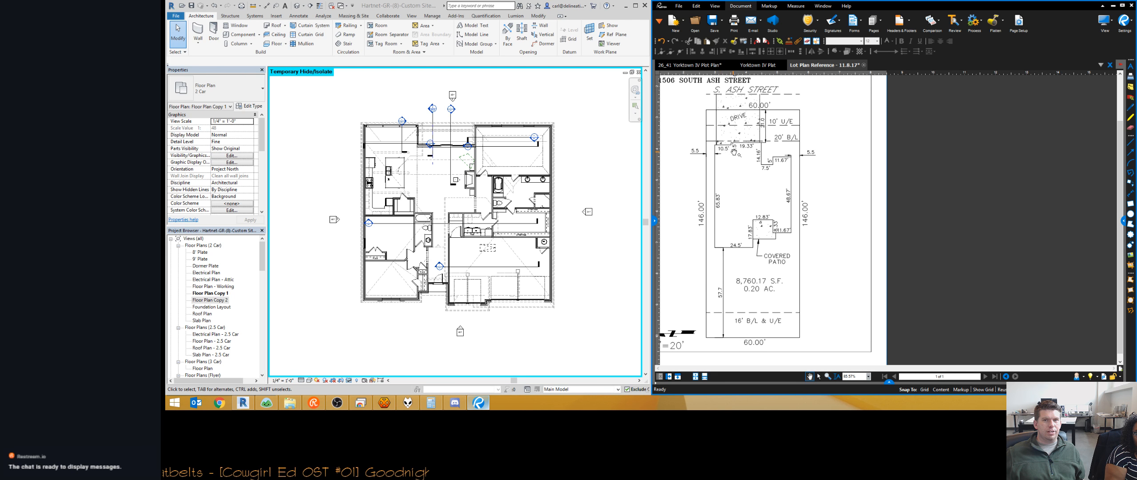
Open Lot24Block15-Highlands_Ridge_IV.pdf from the Issued plot plans folder and examine its house outline, setback lines and drive.
left_click(290, 403)
double_click(389, 111)
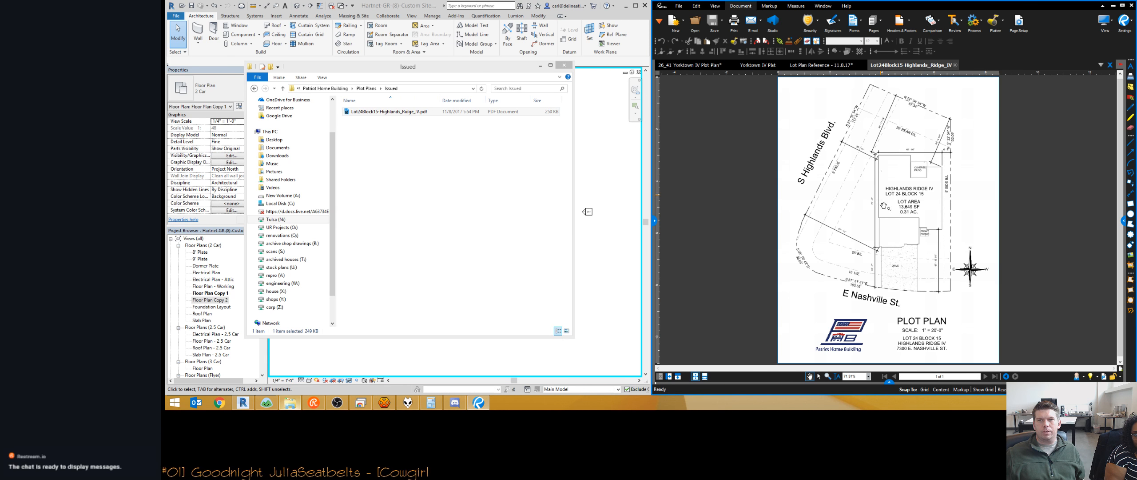
scroll(878, 218, "down", 1)
scroll(929, 275, "up", 1)
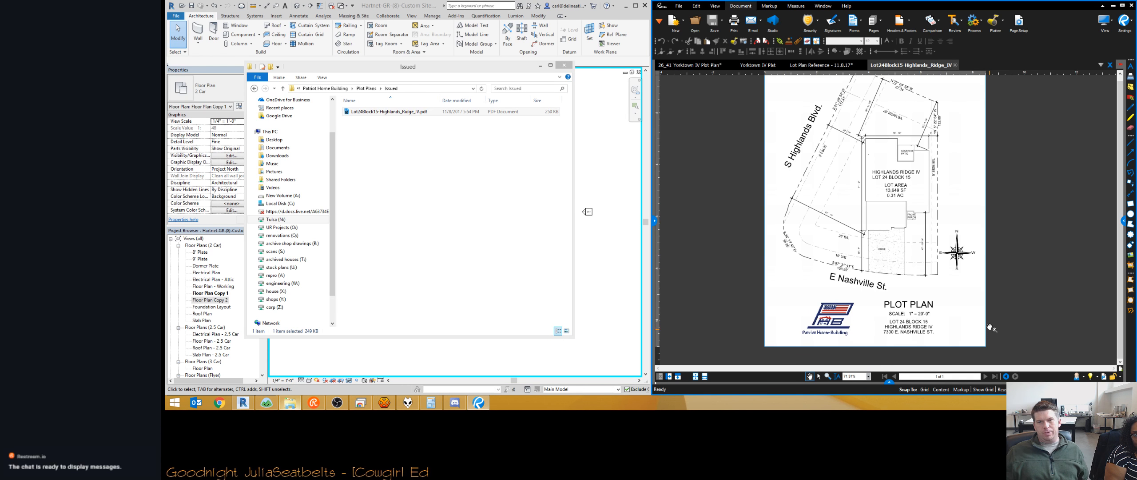
scroll(996, 250, "down", 1)
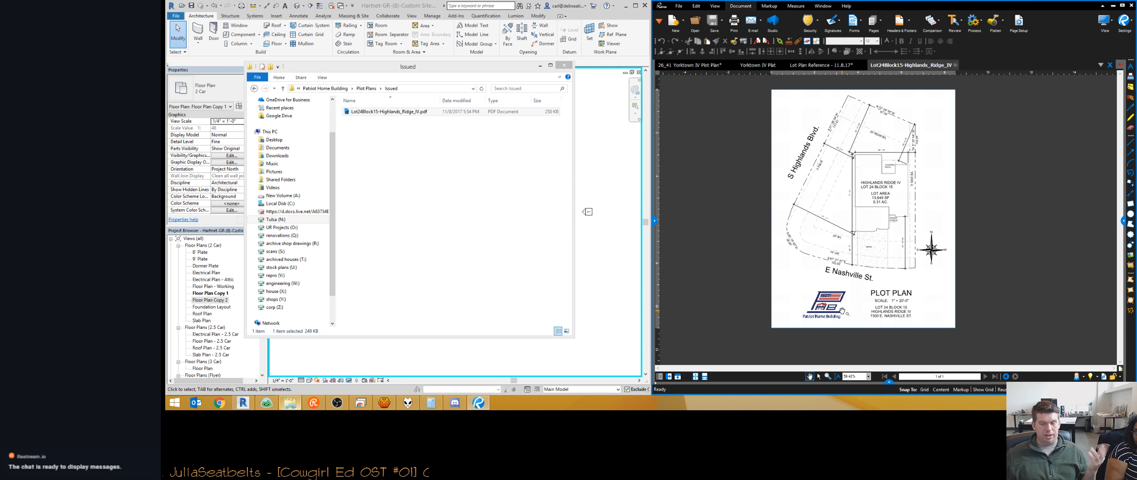
scroll(886, 160, "up", 5)
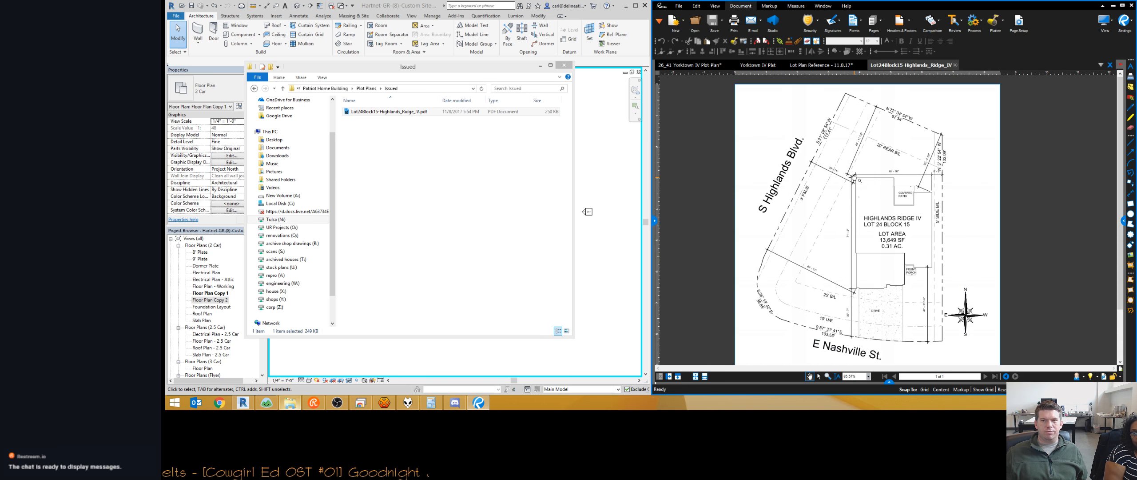
left_click_drag(893, 179, 905, 115)
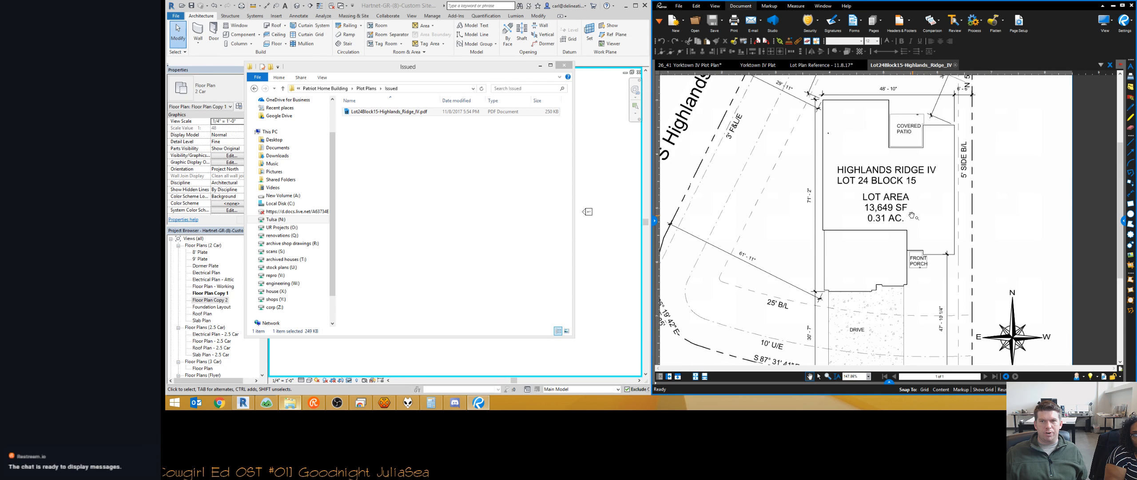
Examine the Highlands Ridge IV plot plan's lot boundary, rear and side setbacks, covered patio and the dimensions locating the house.
scroll(916, 219, "down", 3)
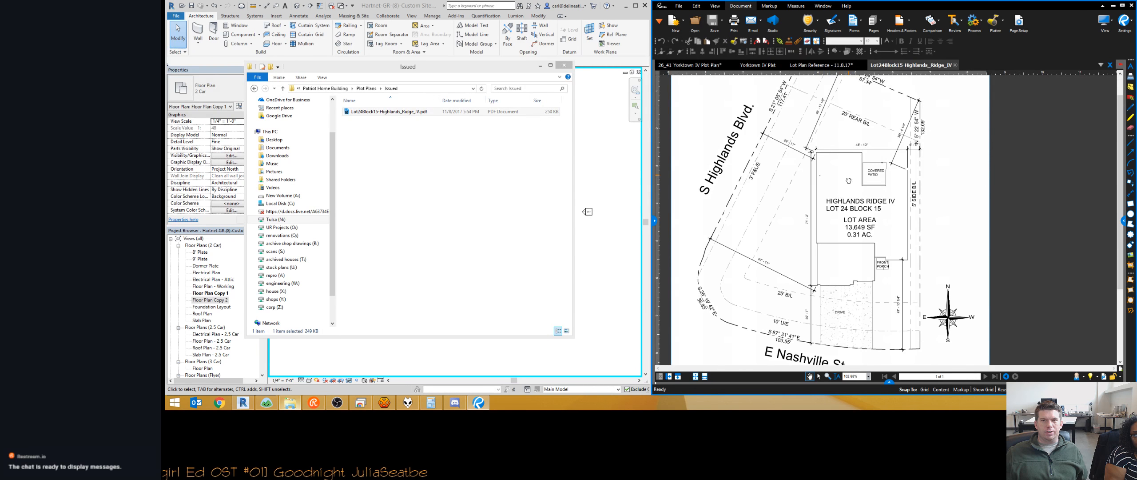
scroll(849, 168, "up", 1)
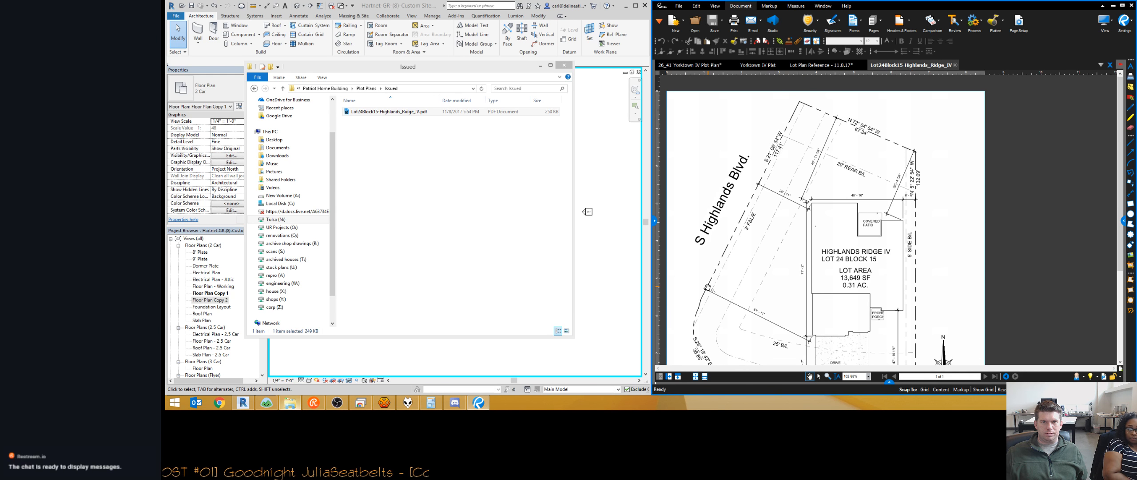
scroll(721, 231, "down", 1)
scroll(734, 218, "up", 2)
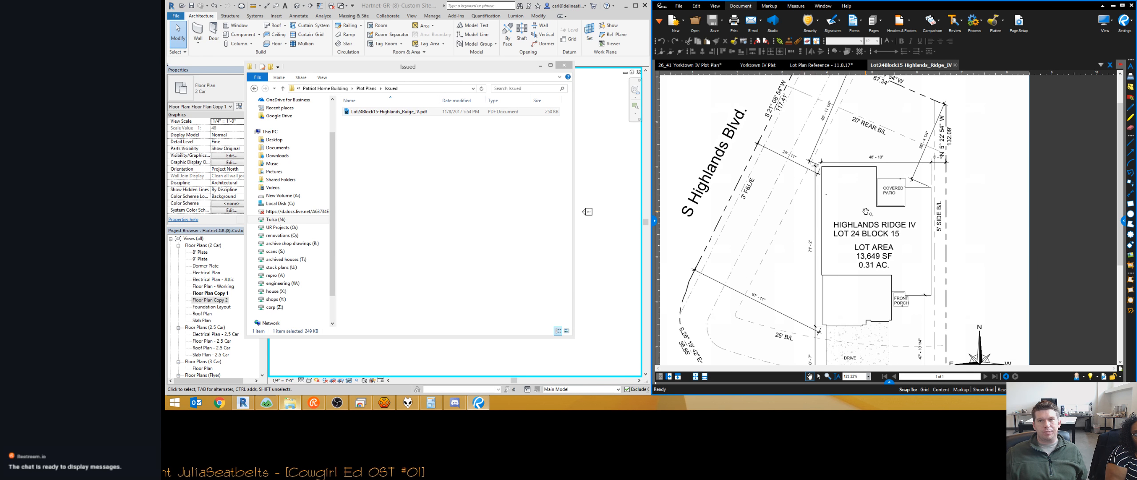
left_click_drag(852, 204, 826, 200)
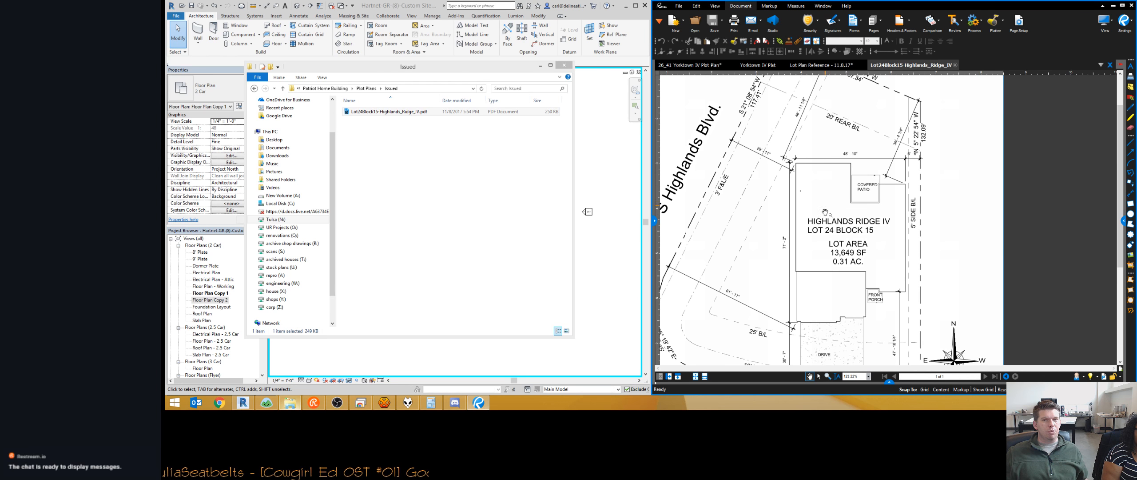
scroll(818, 233, "down", 1)
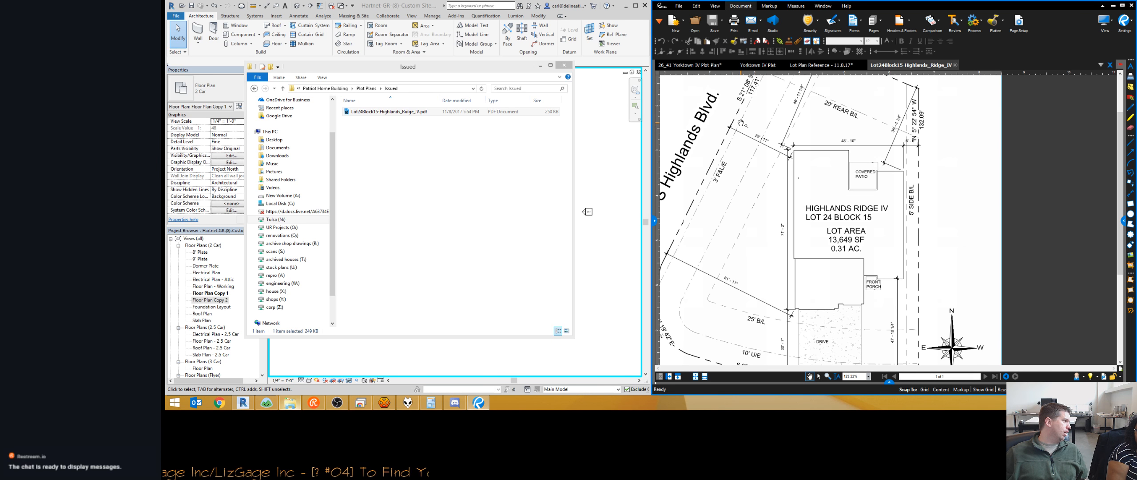
scroll(737, 169, "down", 2)
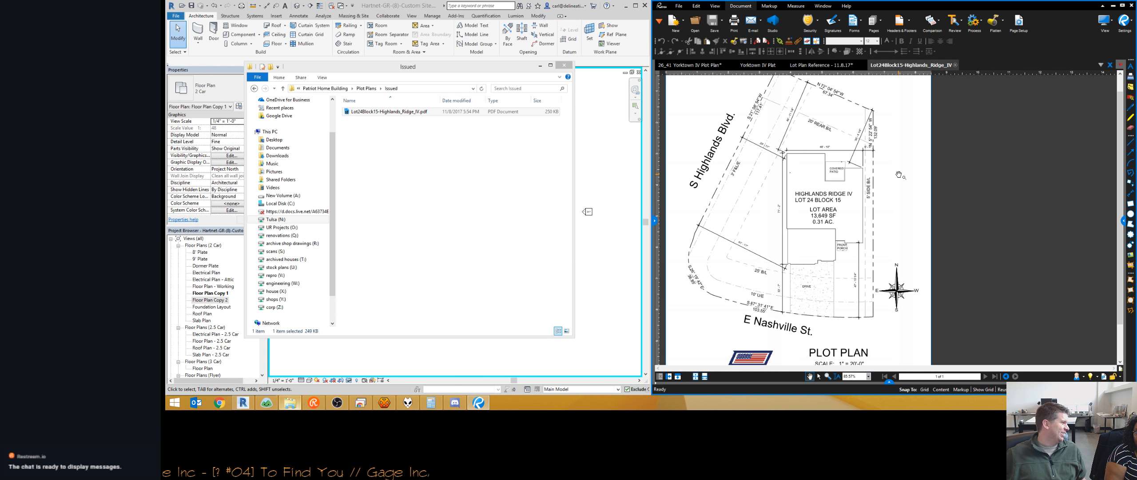
scroll(863, 156, "up", 3)
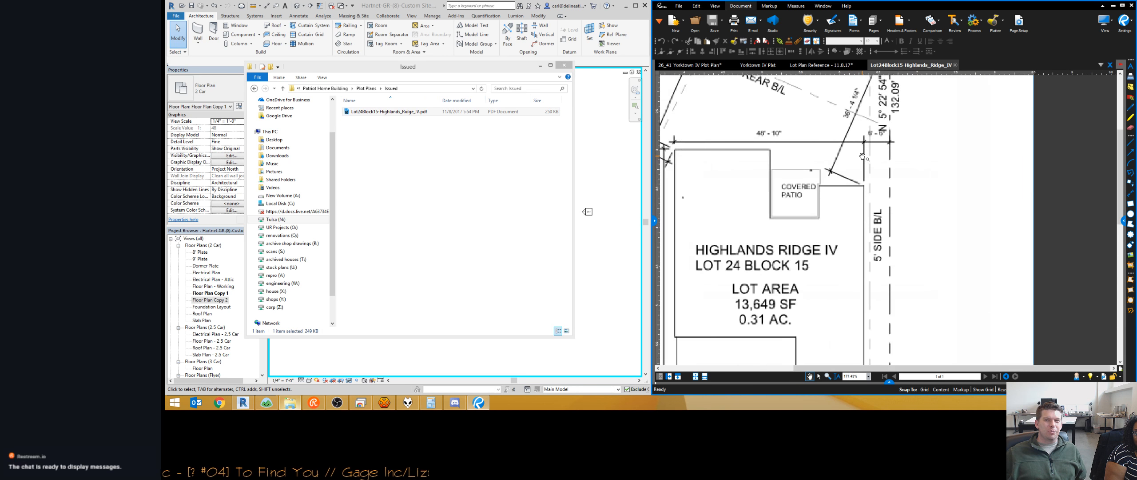
scroll(890, 169, "down", 1)
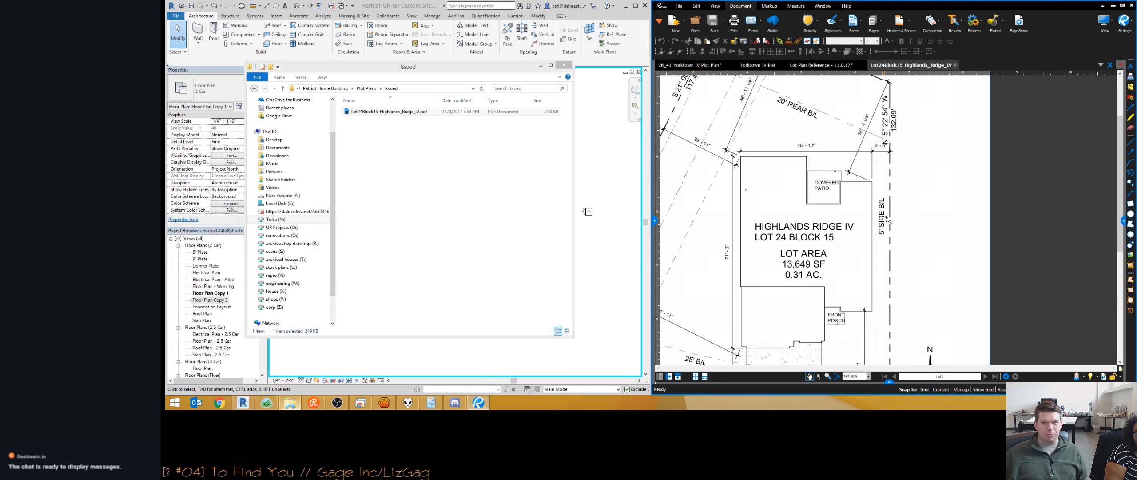
scroll(887, 125, "down", 2)
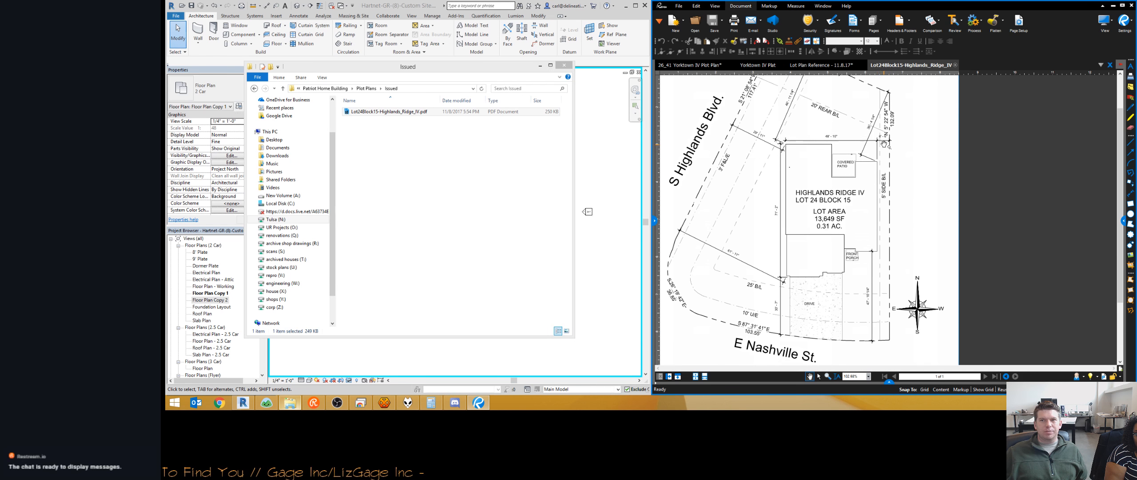
scroll(887, 141, "up", 3)
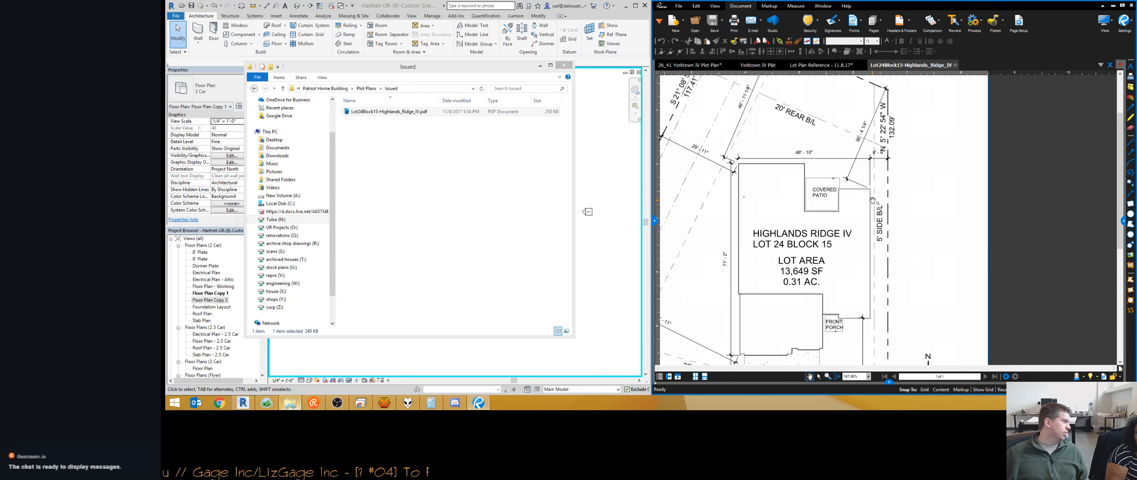
scroll(873, 201, "up", 1)
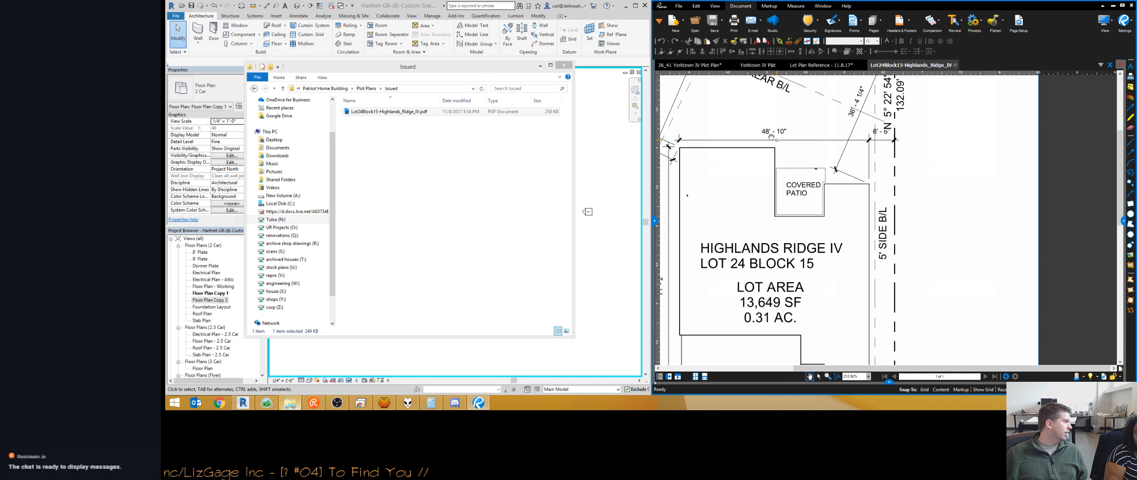
Examine the street side of the Highlands Ridge IV plot plan, including the front porch, drive, 25' building line, utility easement and title text.
left_click_drag(809, 160, 808, 115)
scroll(808, 115, "down", 5)
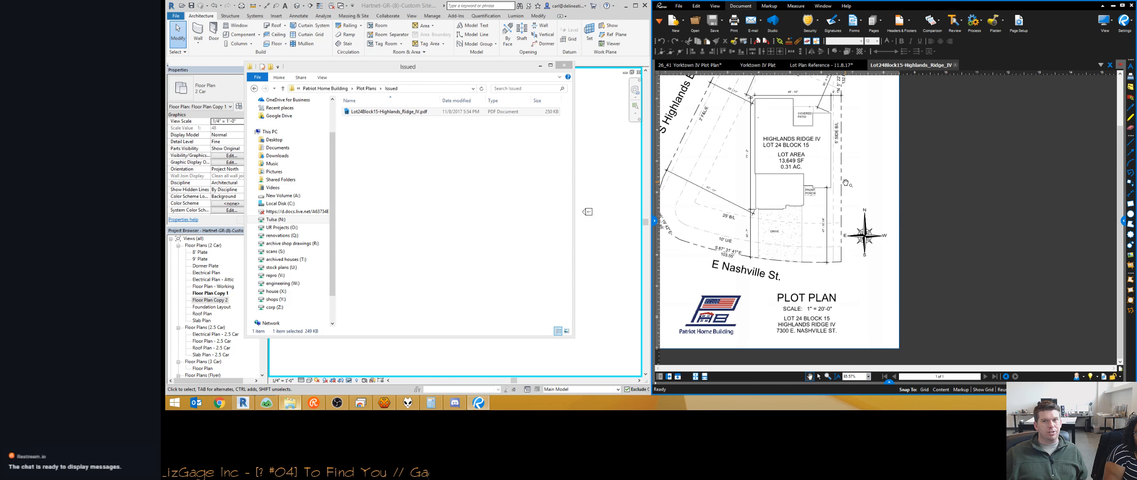
scroll(833, 187, "up", 2)
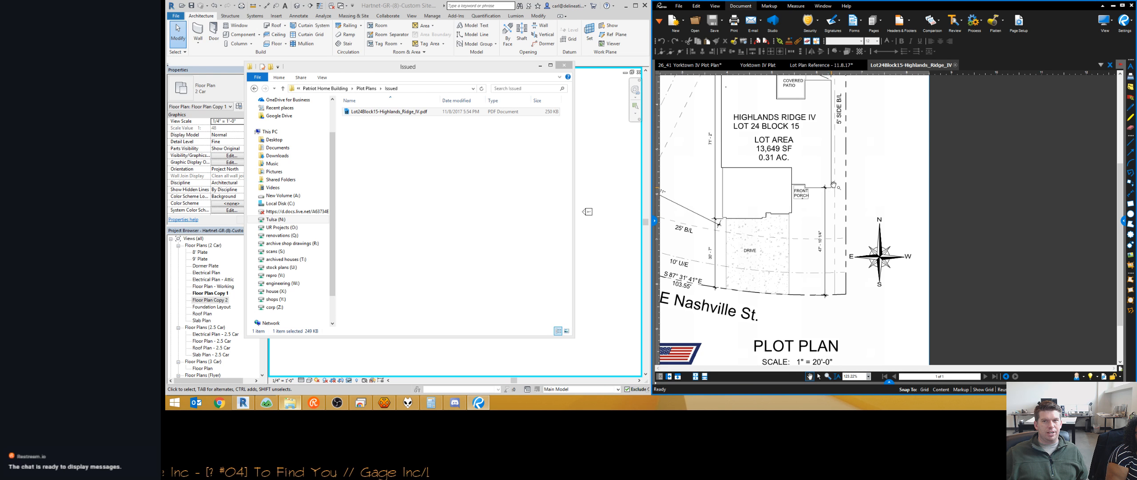
scroll(835, 134, "up", 1)
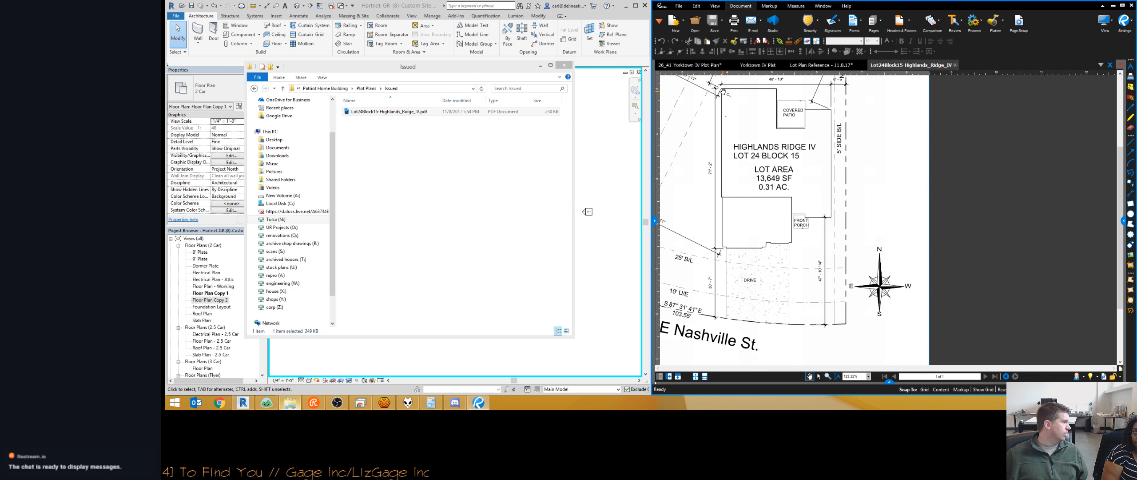
scroll(723, 92, "down", 3, "ctrl")
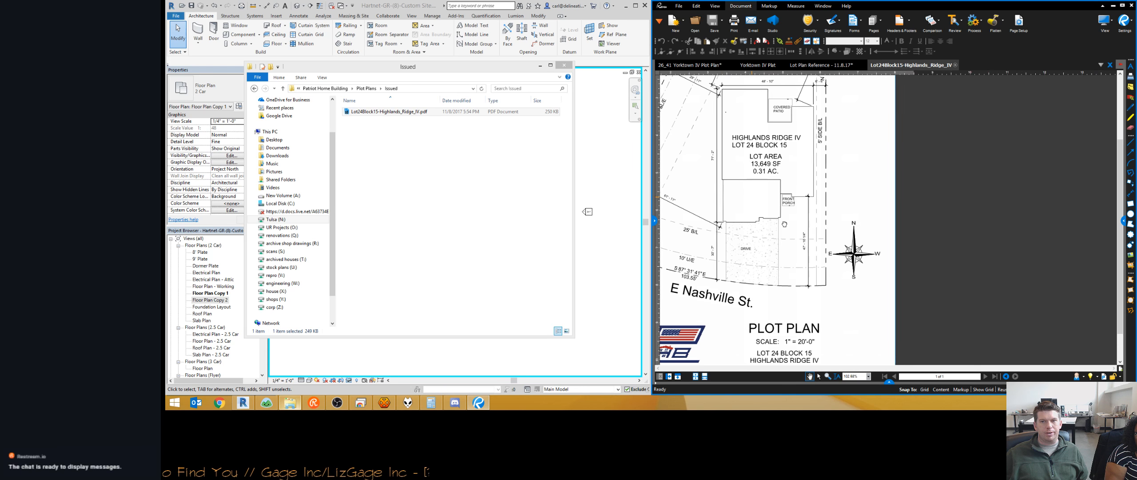
left_click_drag(868, 211, 861, 183)
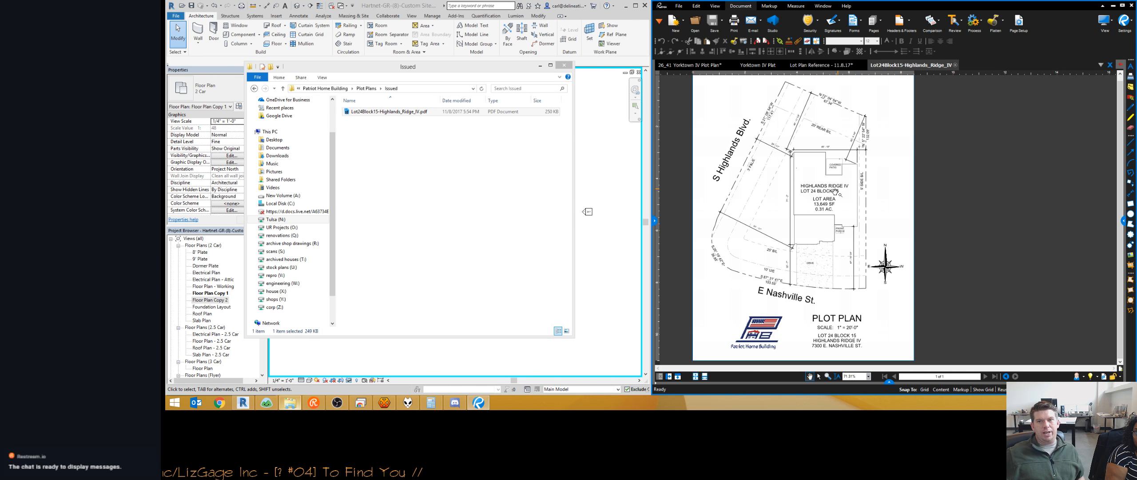
scroll(831, 197, "up", 3)
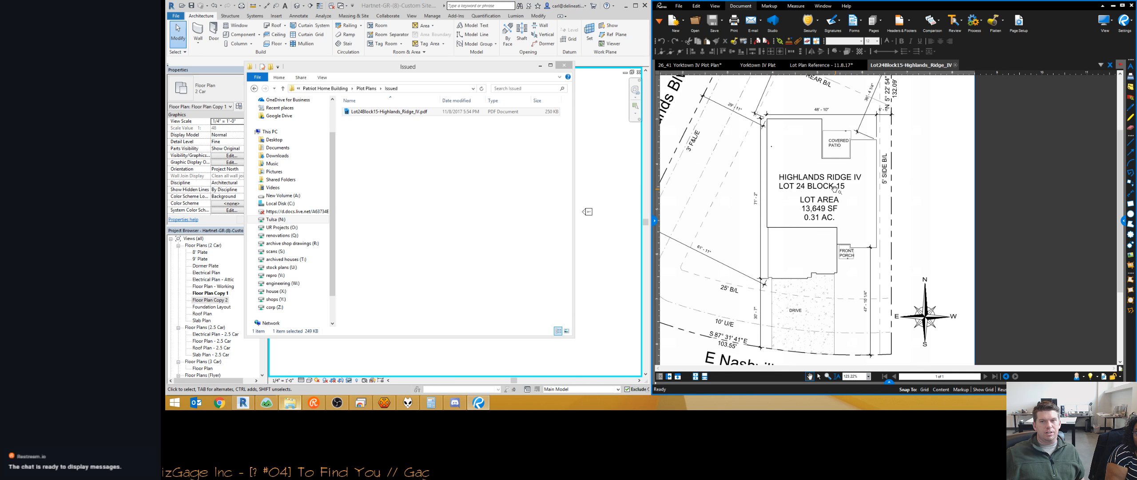
scroll(813, 213, "down", 4)
scroll(800, 249, "up", 2)
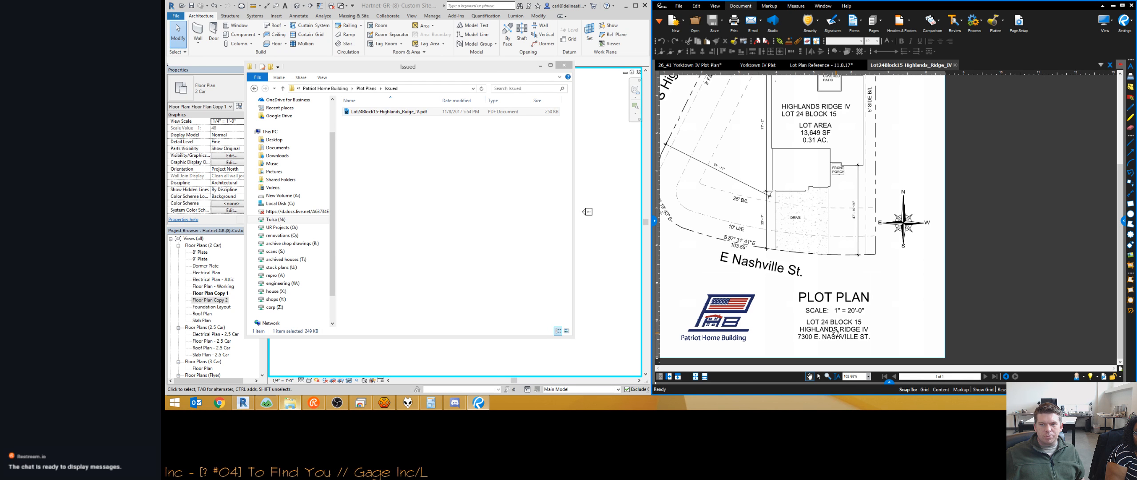
scroll(807, 146, "up", 2)
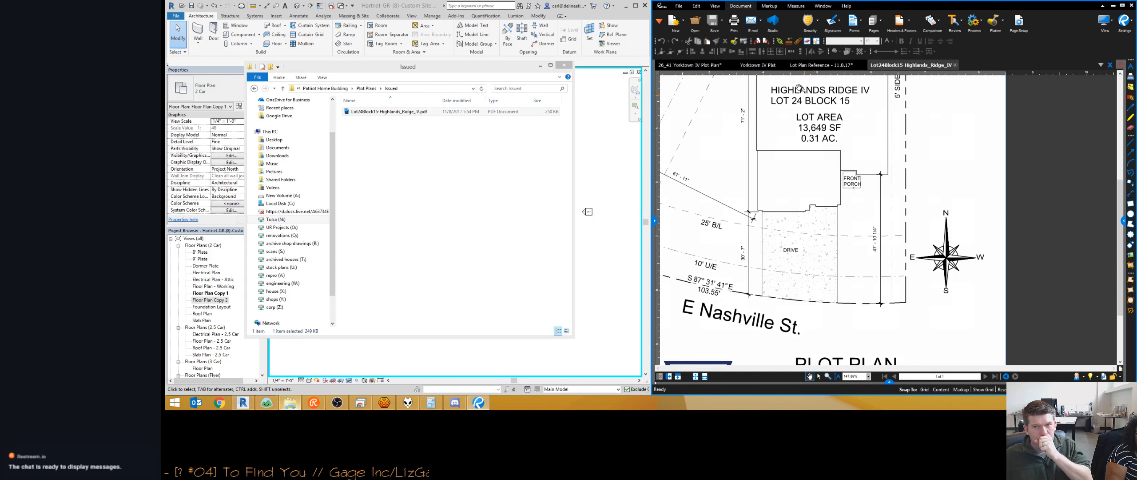
Compare the Lot Plan Reference - 11.8.17 sheet with the Lot24Block15-Highlands_Ridge_IV plot plan, viewing the latter's whole sheet.
left_click(811, 66)
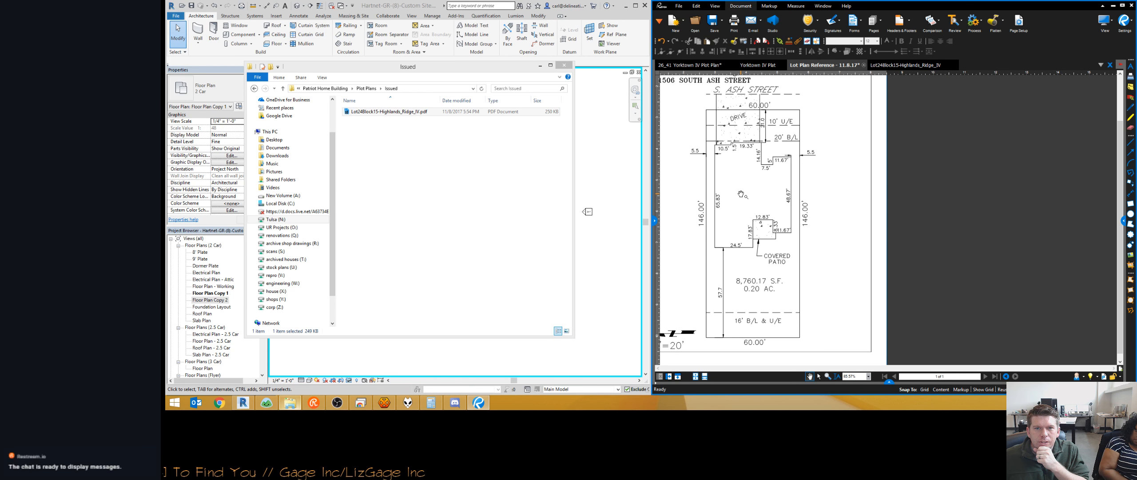
left_click_drag(743, 191, 813, 242)
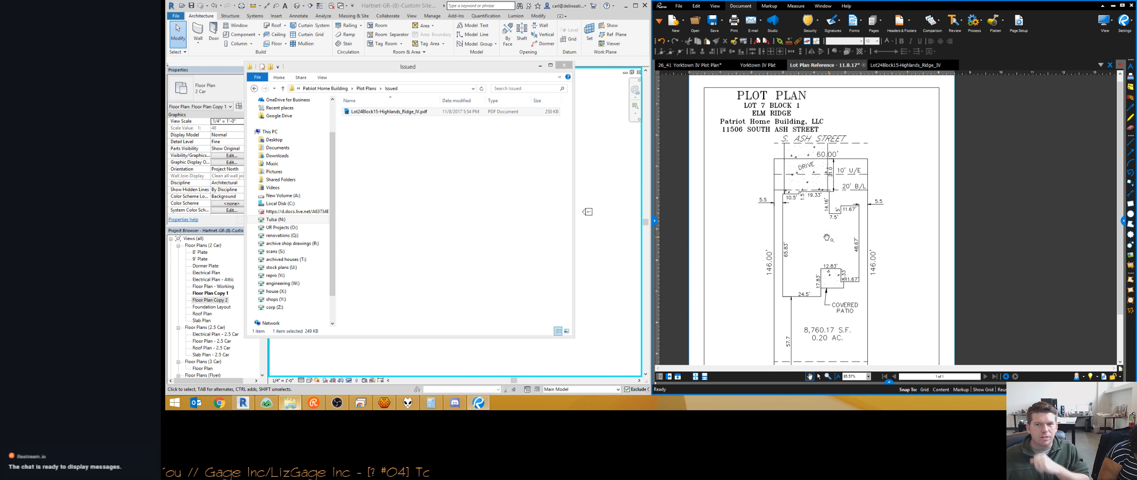
left_click(918, 66)
left_click_drag(799, 207, 805, 227)
scroll(805, 229, "down", 2)
scroll(804, 210, "down", 3)
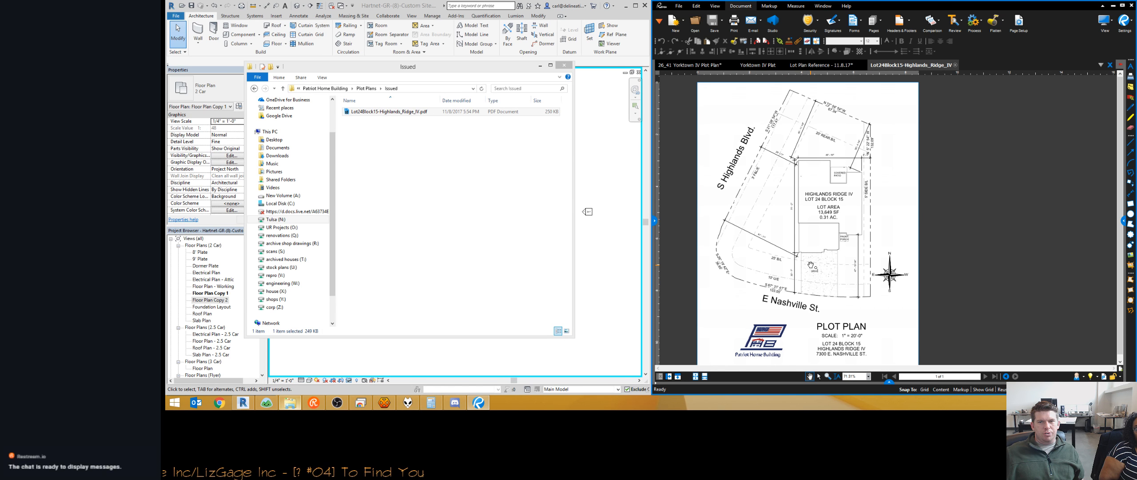
left_click_drag(813, 270, 822, 265)
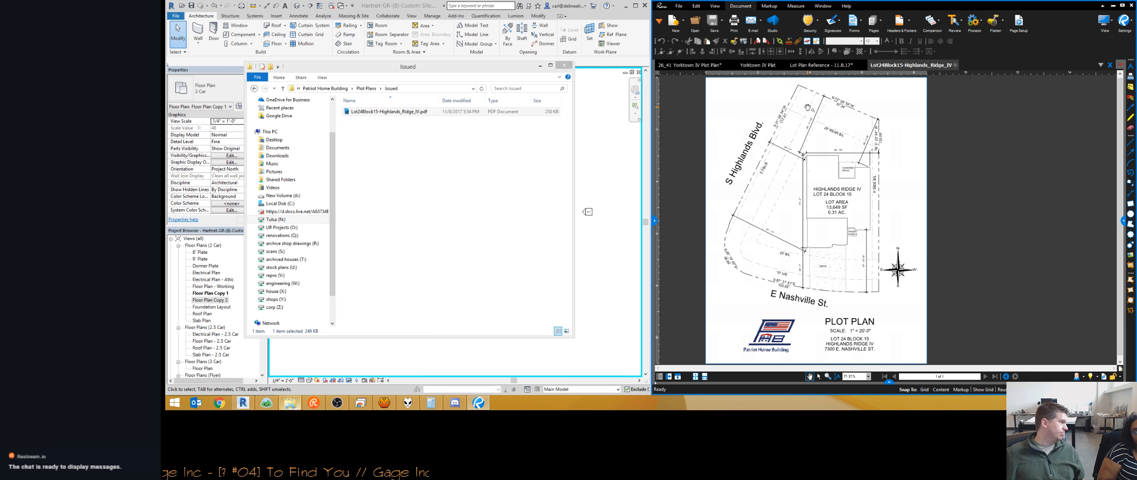
Bring up the Yorktown IV Plat for reference and switch back to the house floor plan in Revit.
left_click(758, 65)
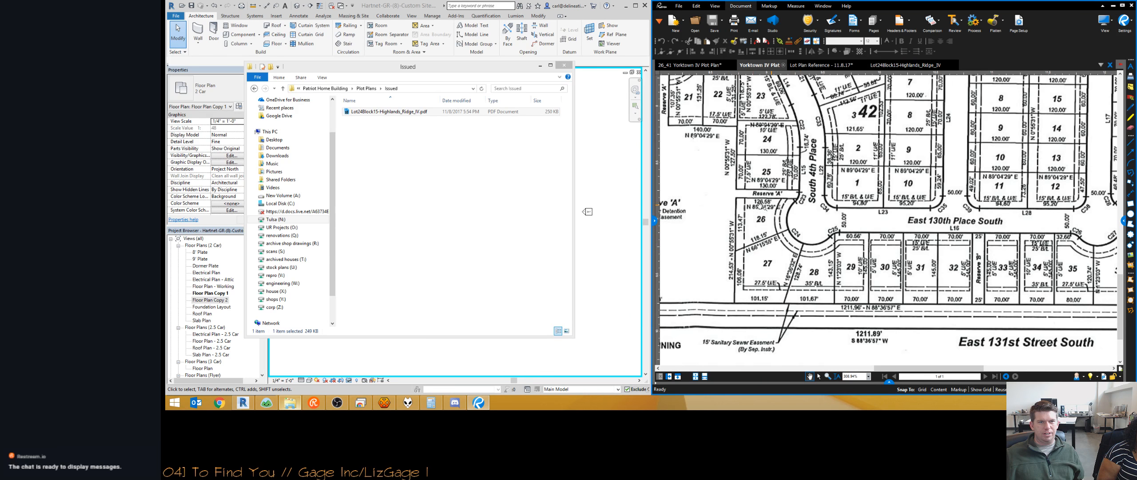
left_click(496, 348)
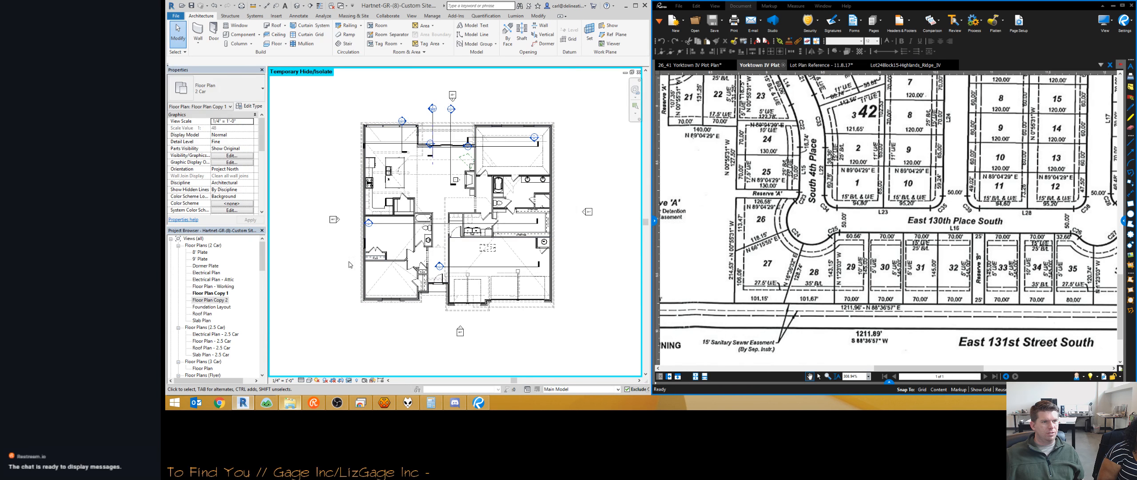
Switch to the Floor Plan Copy 2 view and examine the lot lines around the house and the neighbouring lots.
key("ctrl+Tab")
key("ctrl+Tab")
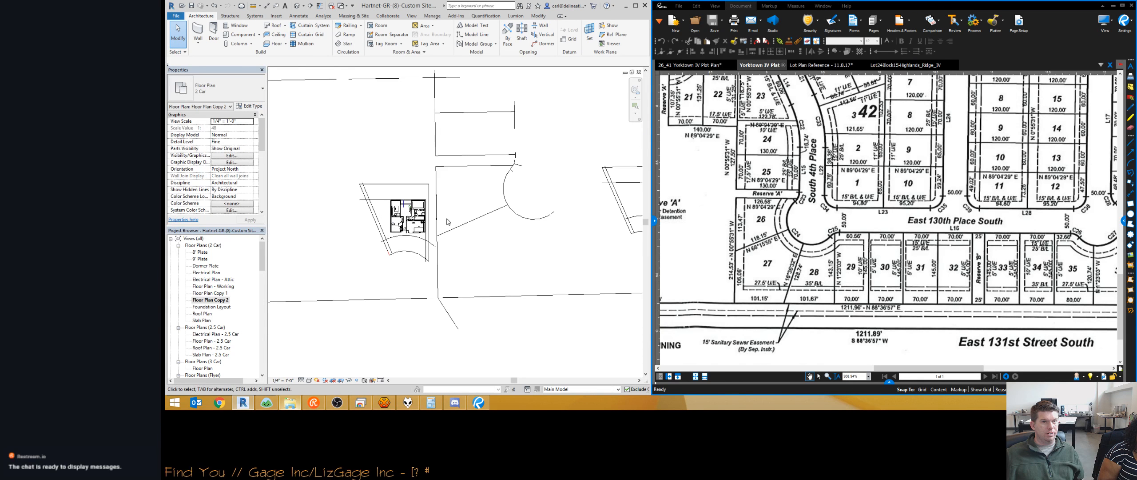
middle_click_drag(505, 216, 428, 207)
scroll(425, 246, "up", 1)
middle_click_drag(425, 246, 526, 245)
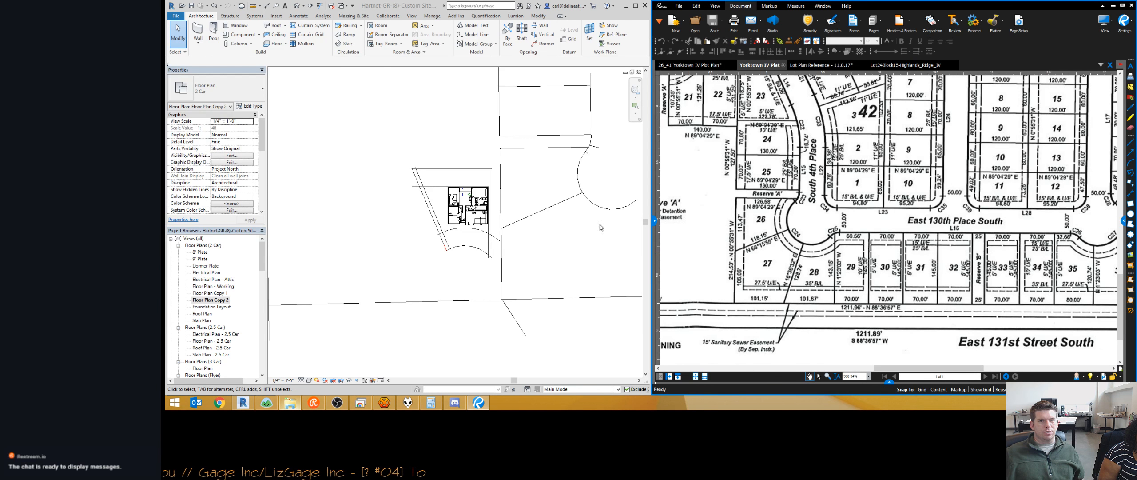
scroll(416, 217, "down", 2)
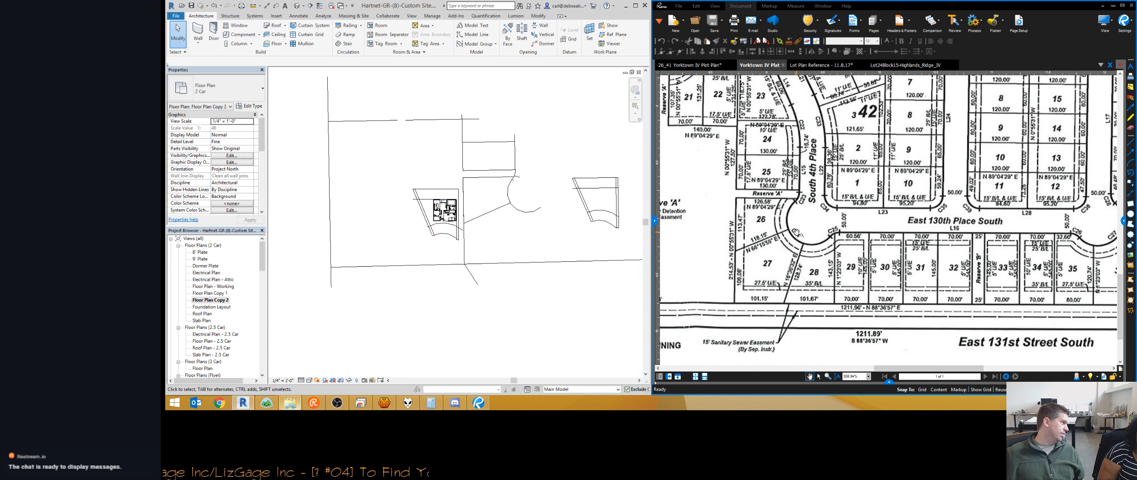
middle_click_drag(541, 216, 491, 217)
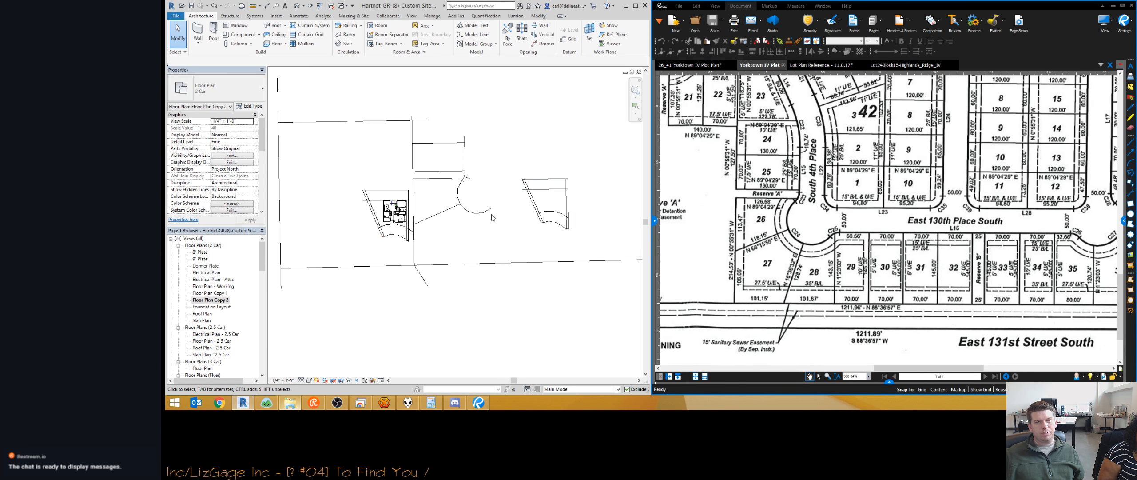
scroll(511, 235, "down", 3)
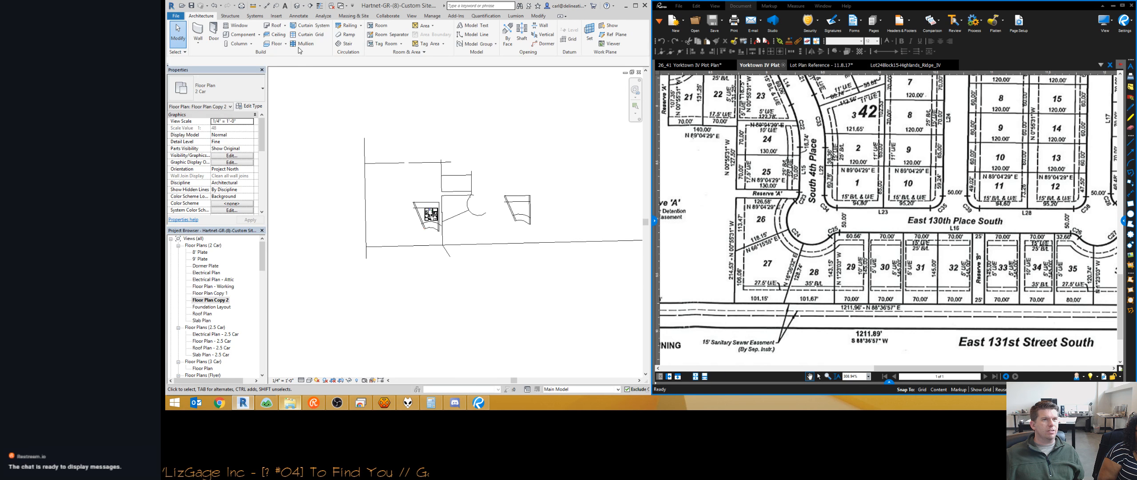
left_click(341, 16)
left_click(503, 33)
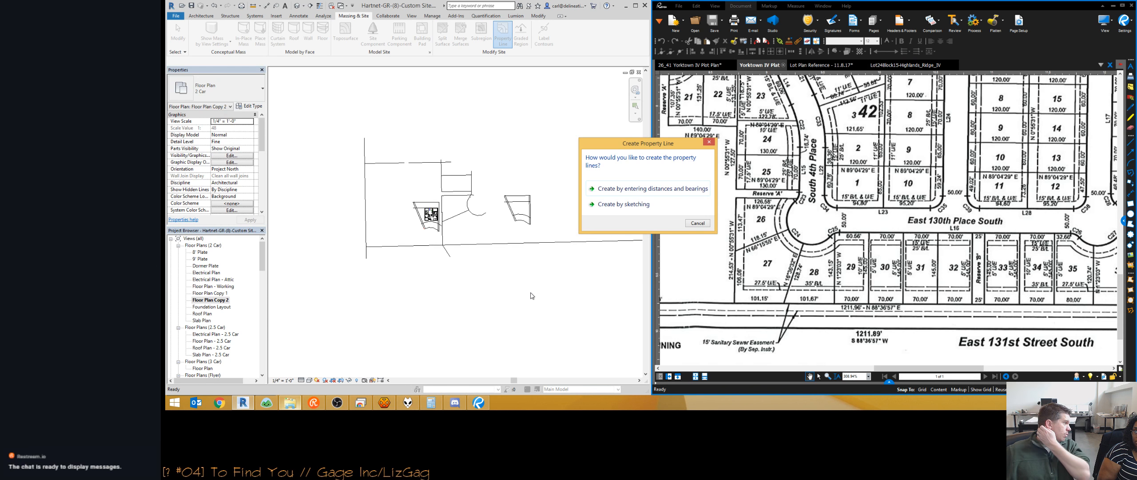
left_click(697, 223)
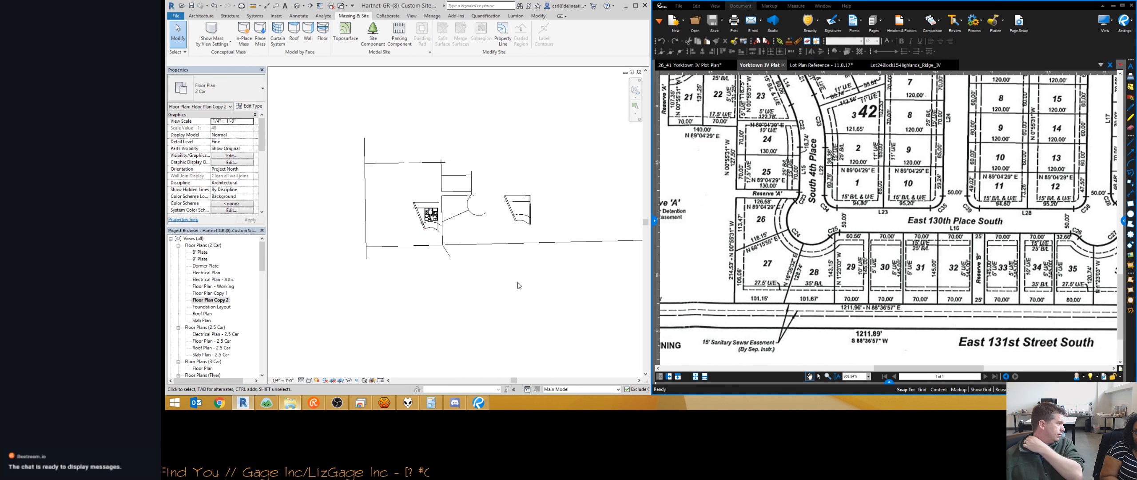
Rename the Floor Plan Copy 2 view as Site Plan.
right_click(213, 304)
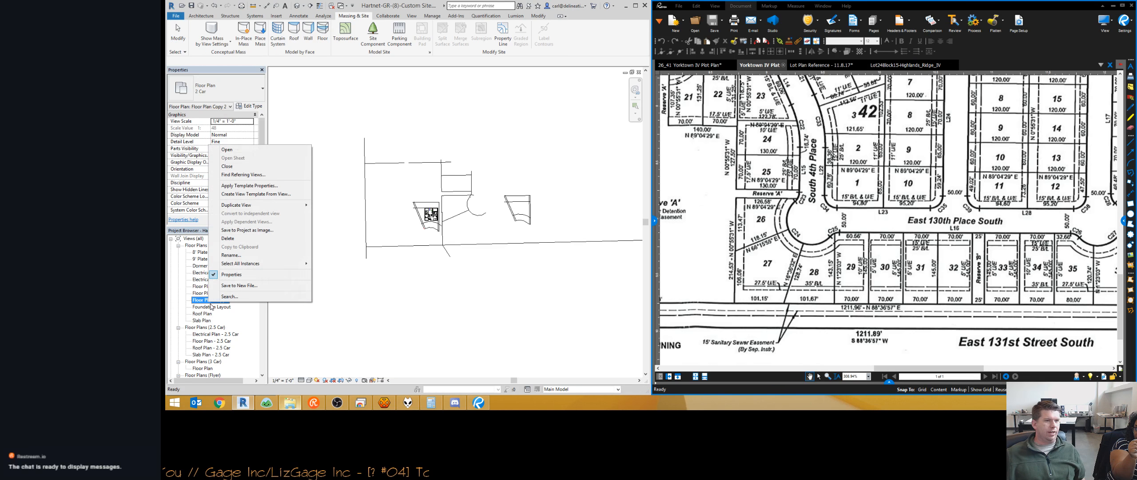
left_click(242, 256)
key("End")
key("BackSpace")
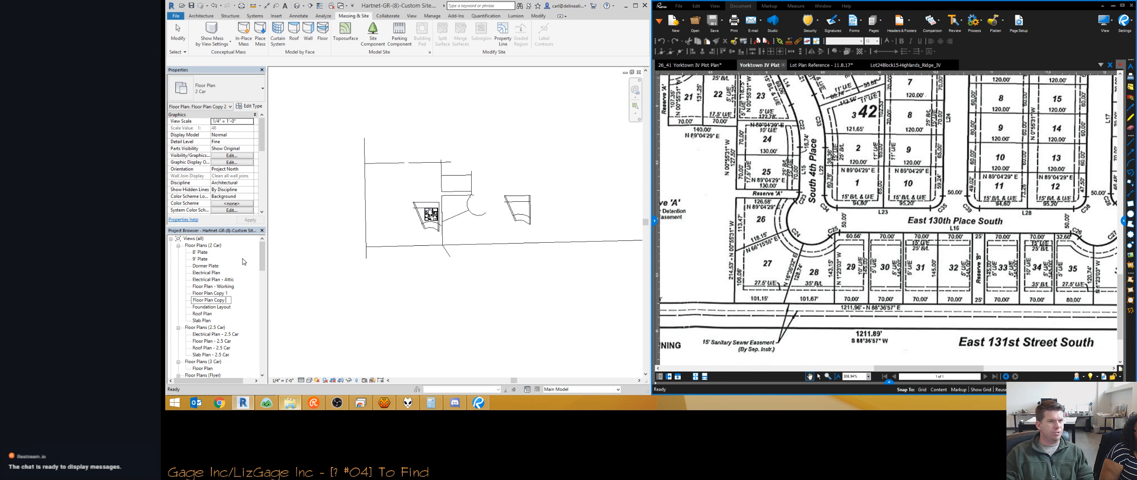
key("ctrl+a")
type("Slte Plan")
key("Return")
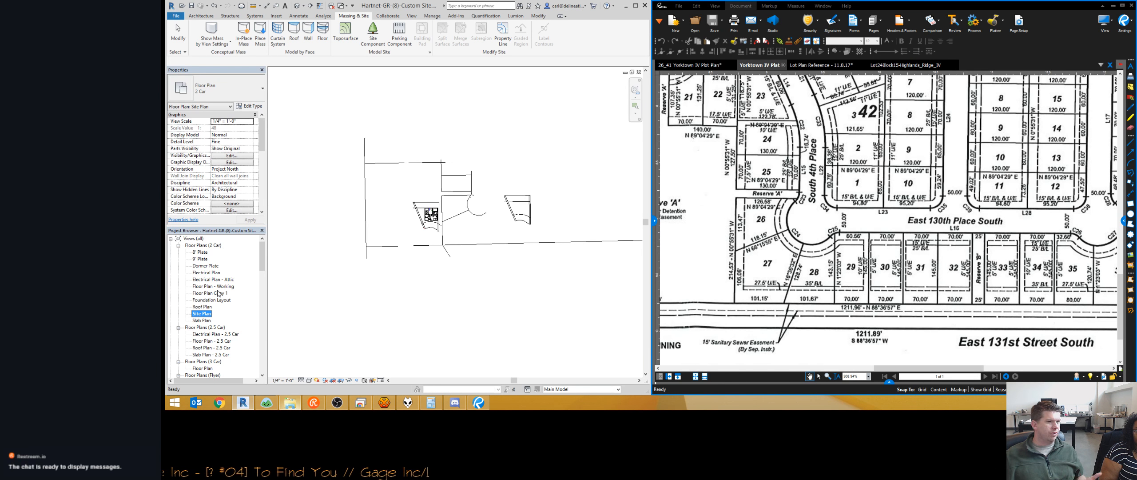
Duplicate the 2 Car Slab Plan view without detailing.
right_click(202, 320)
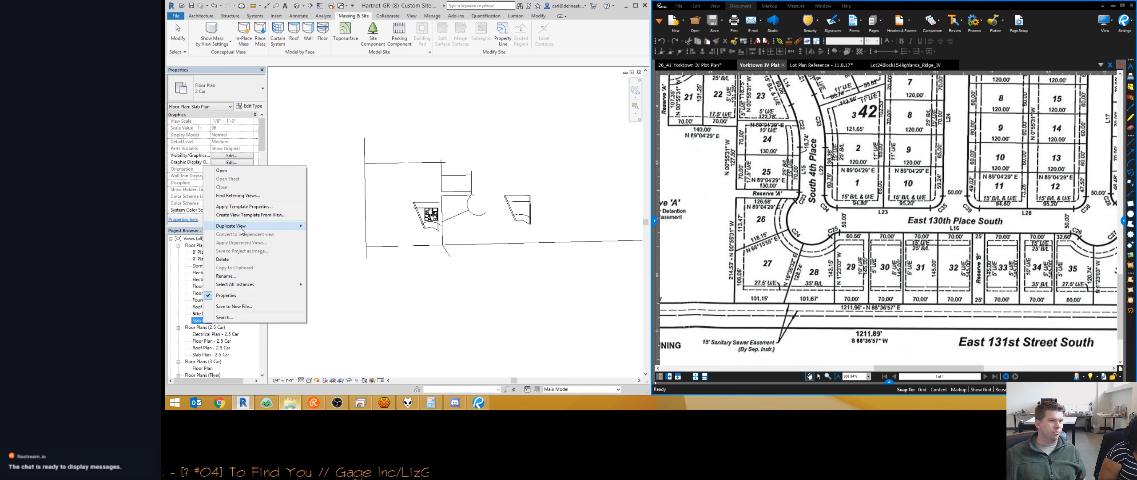
mouse_move(242, 227)
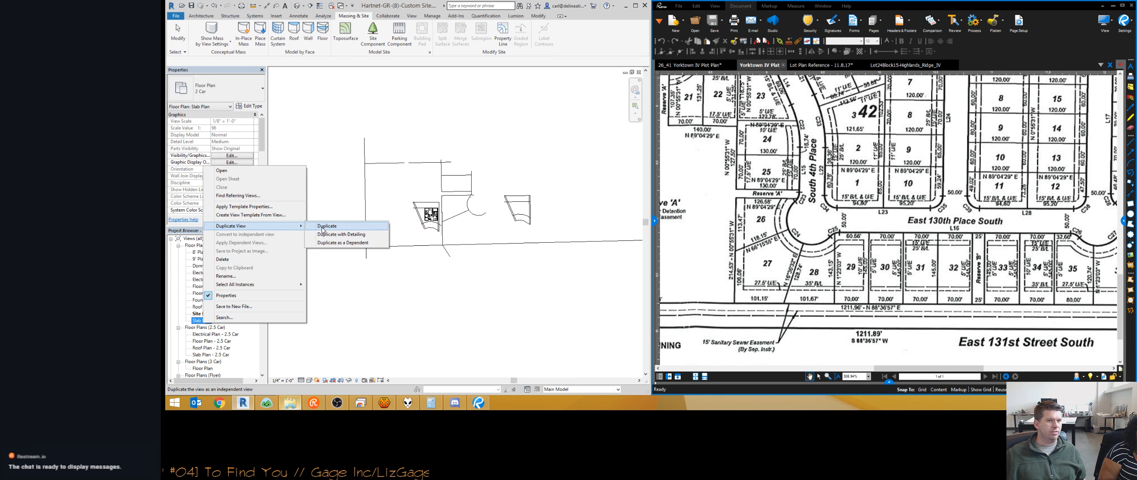
left_click(324, 226)
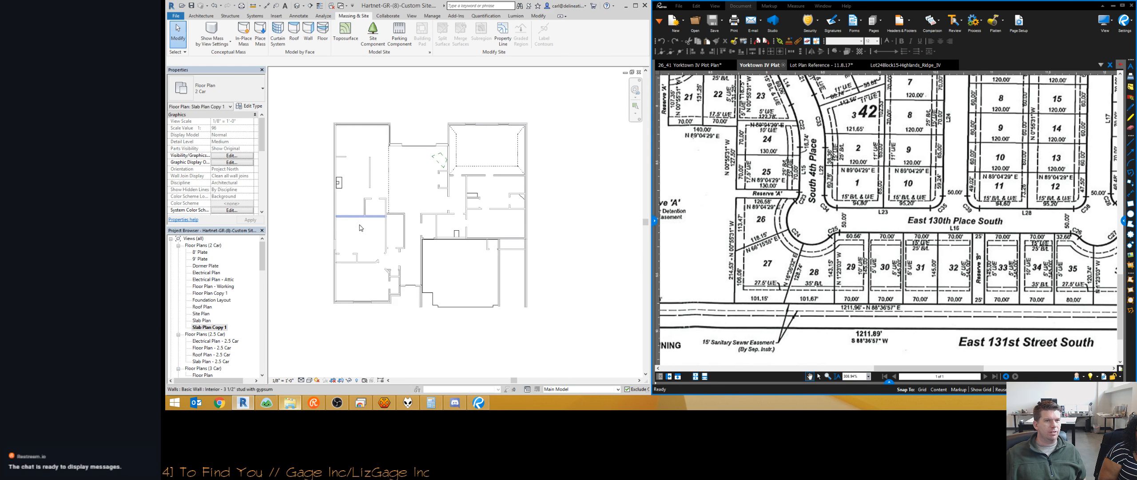
Set the Garage Options design option to 2.5 Car in the duplicated slab plan's visibility/graphics overrides.
middle_click_drag(338, 315, 380, 314)
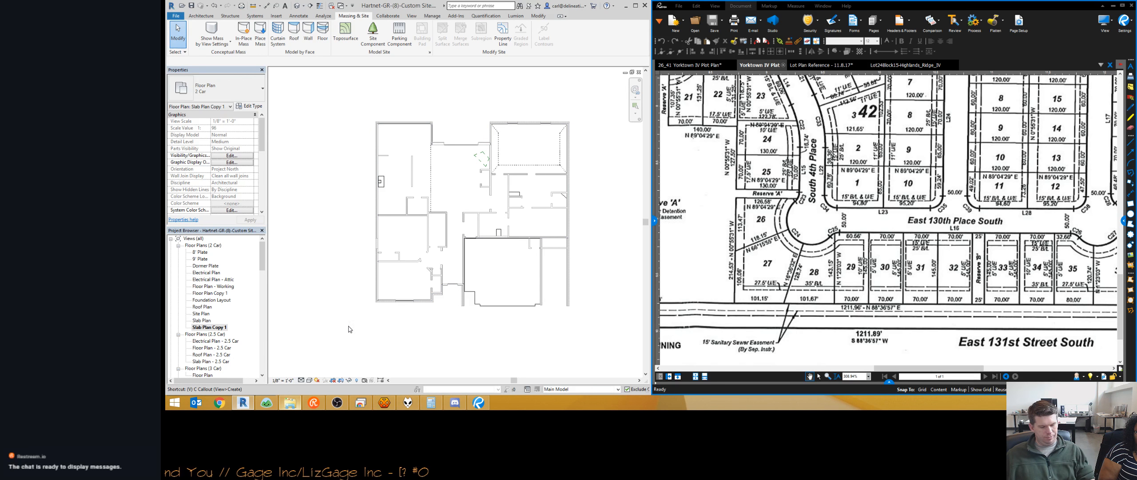
key("v")
key("g")
left_click(1018, 74)
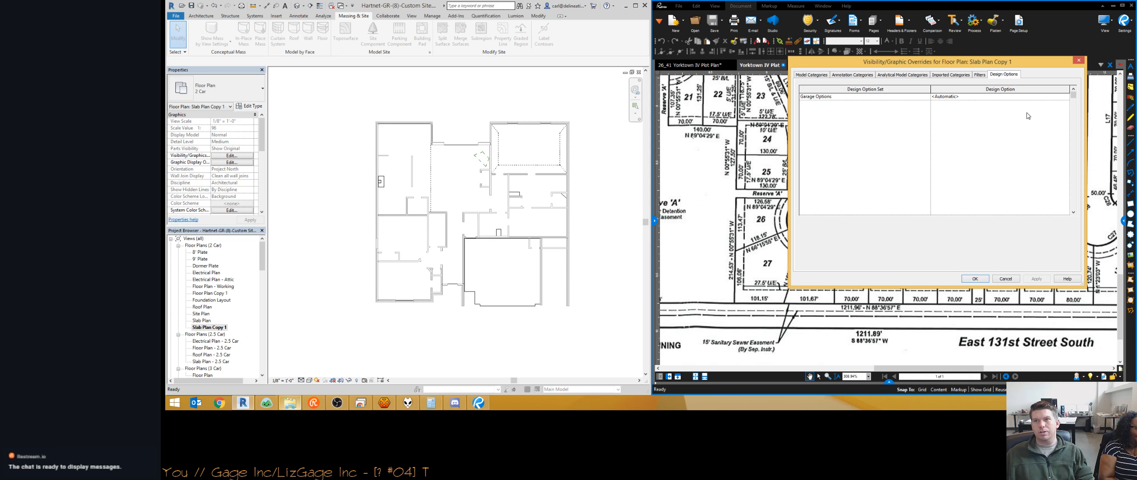
left_click(1065, 97)
left_click(1066, 97)
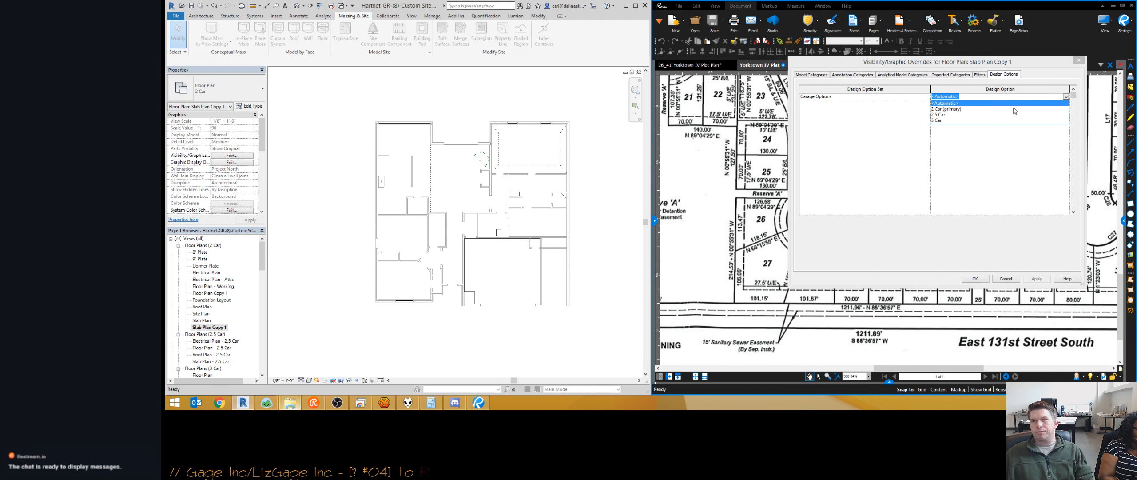
left_click(985, 116)
left_click(975, 276)
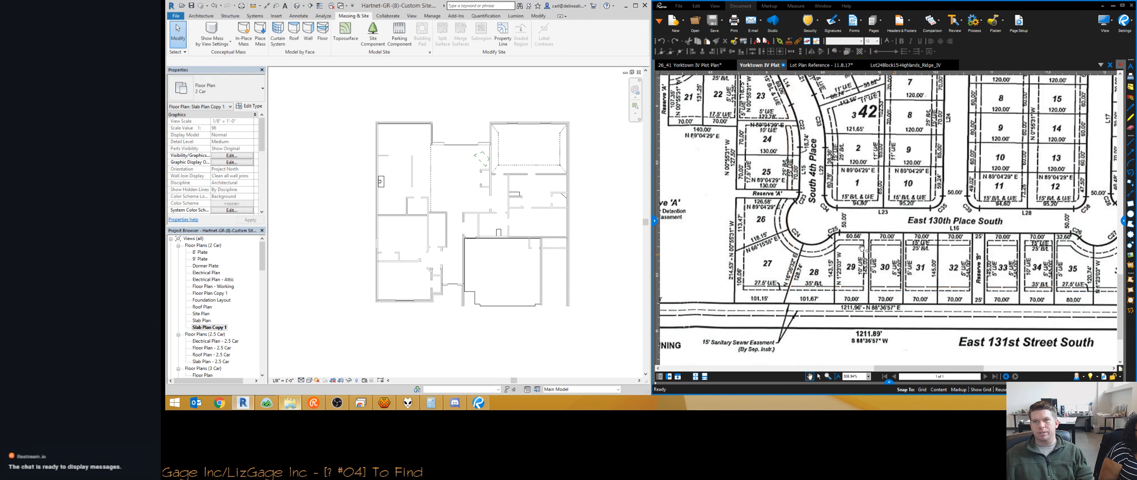
Examine the walls, slab outline and garage layout of the duplicated slab plan.
middle_click_drag(484, 331, 465, 326)
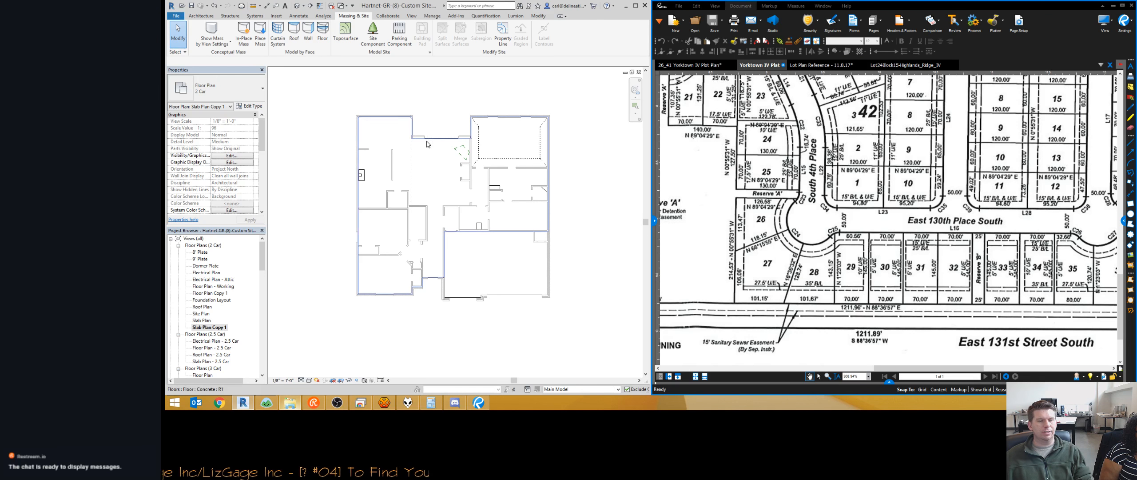
scroll(465, 224, "down", 2)
scroll(491, 154, "up", 2)
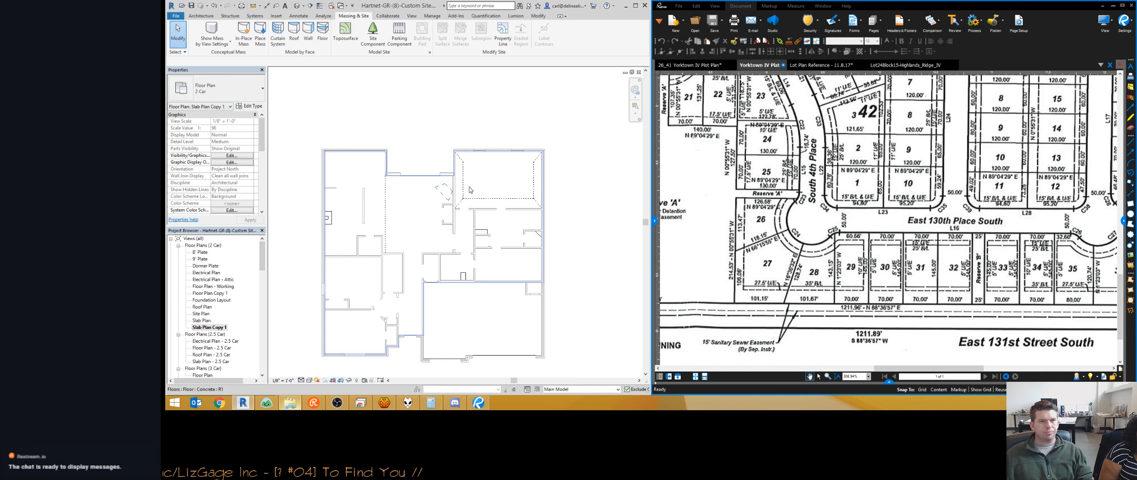
middle_click_drag(341, 261, 353, 204)
scroll(353, 204, "down", 2)
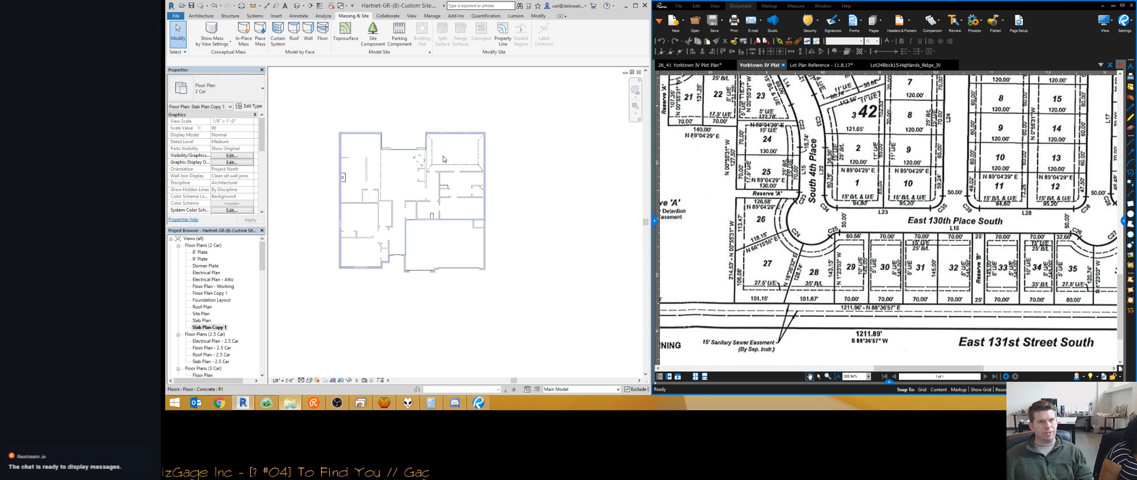
scroll(439, 167, "up", 3)
scroll(439, 166, "down", 3)
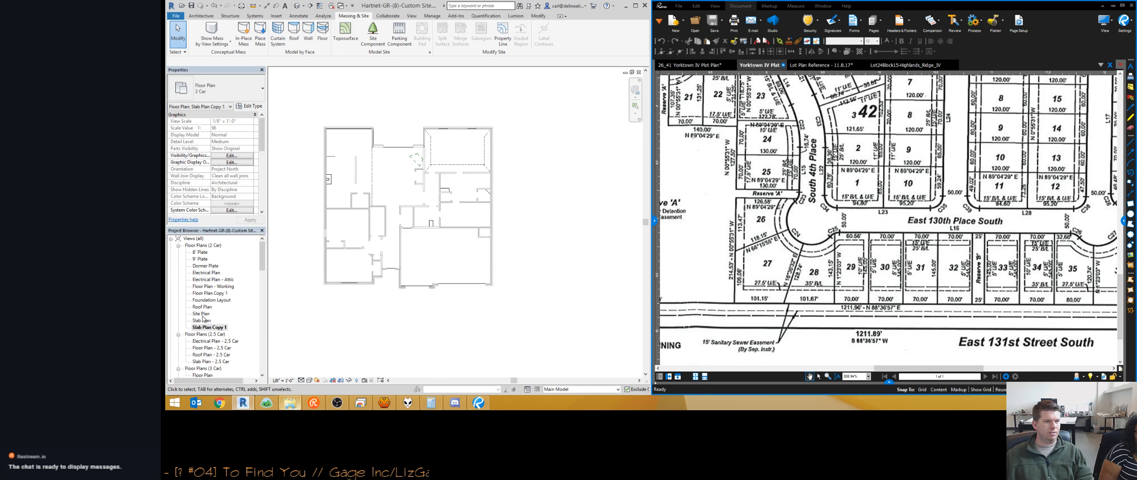
right_click(202, 313)
left_click(221, 251)
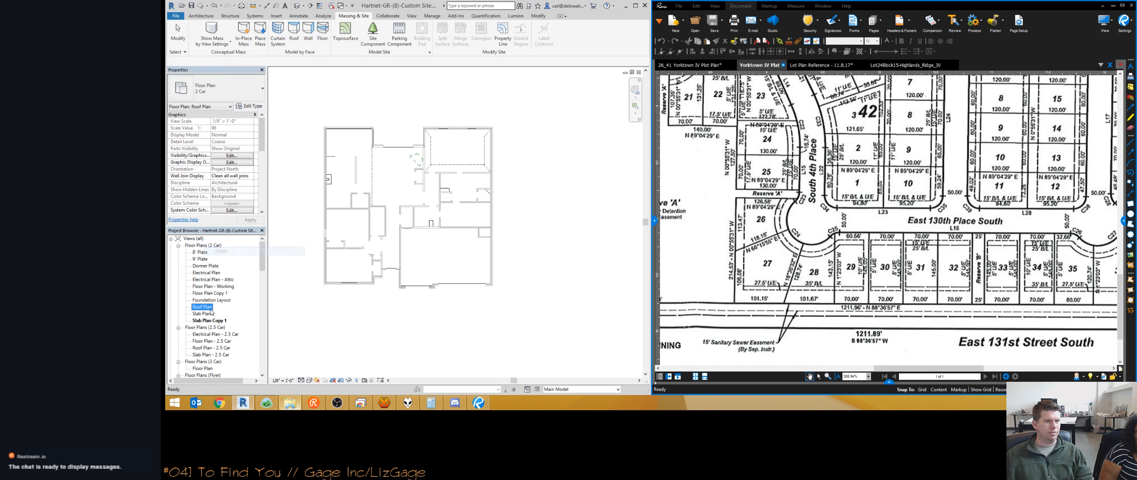
right_click(207, 320)
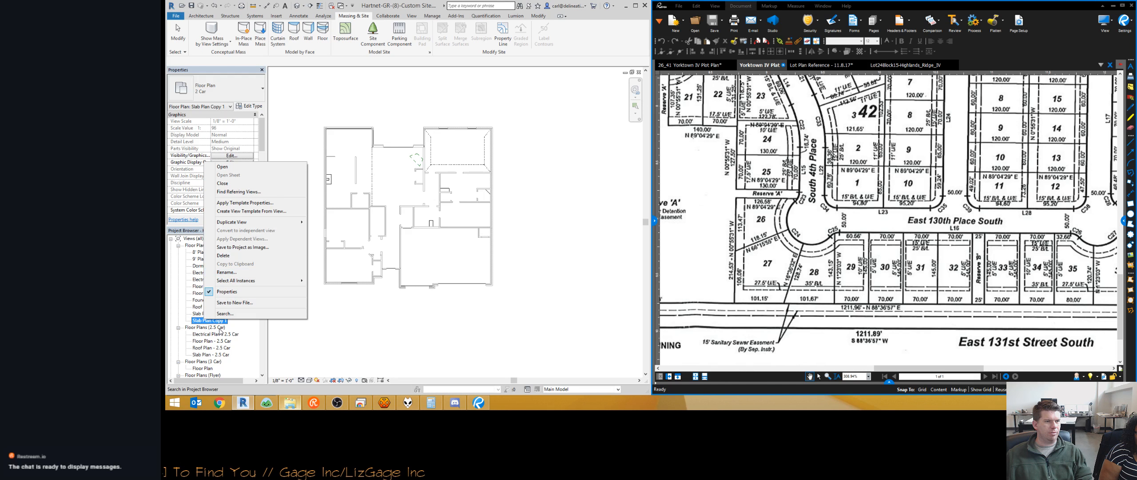
key("Escape")
key("ctrl+z")
Rename the Site Plan view as Site Plan - Working.
left_click(202, 314)
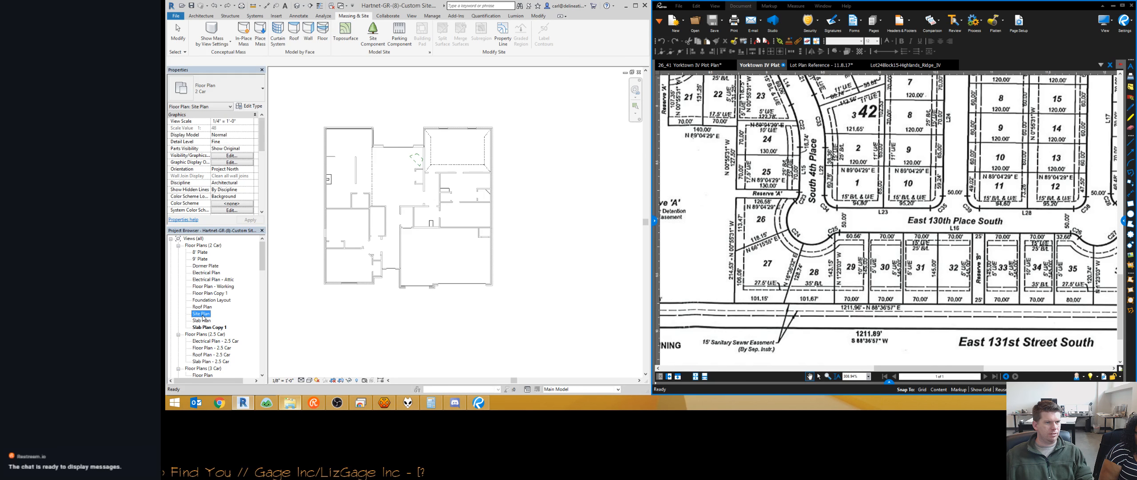
right_click(203, 316)
left_click(229, 269)
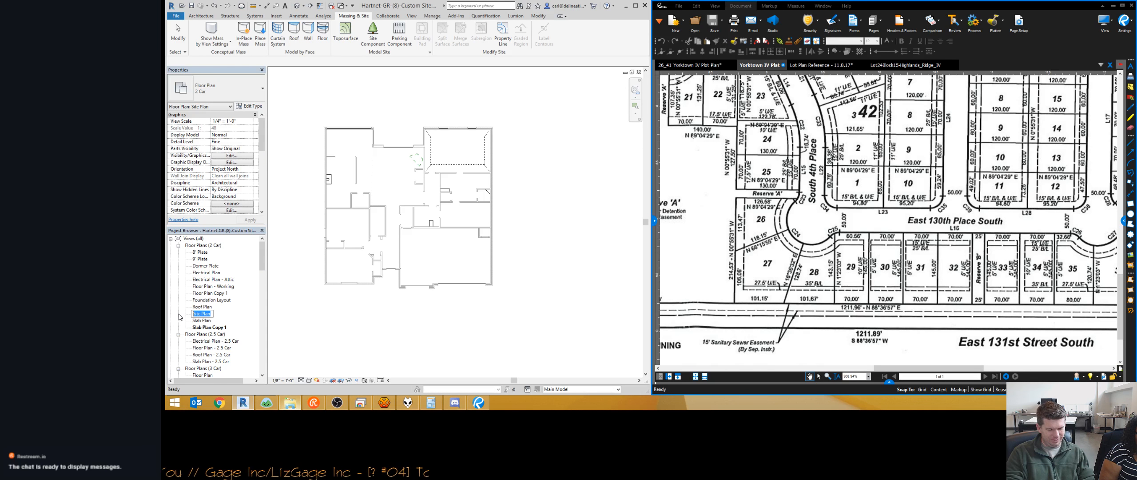
key("Right")
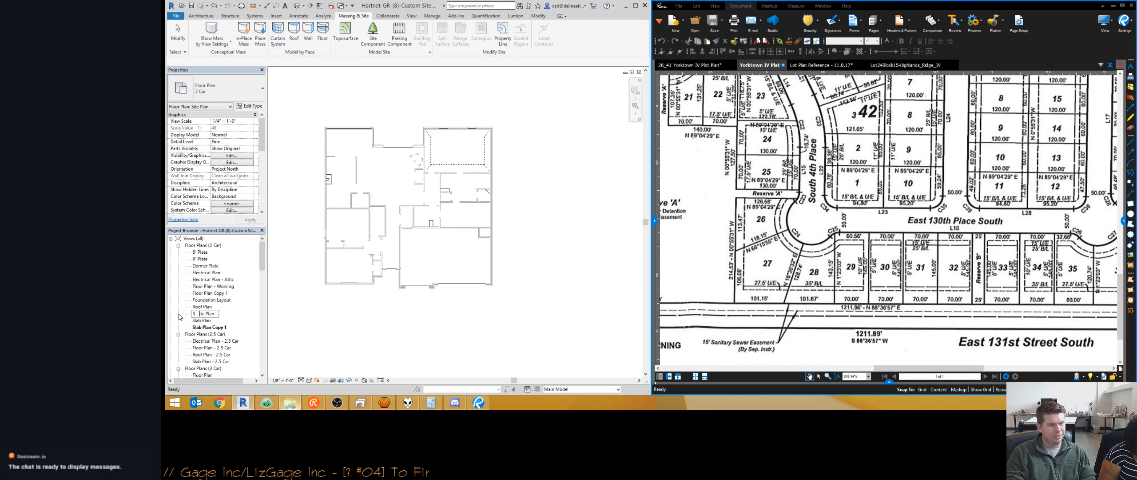
key("End")
type("- Wor")
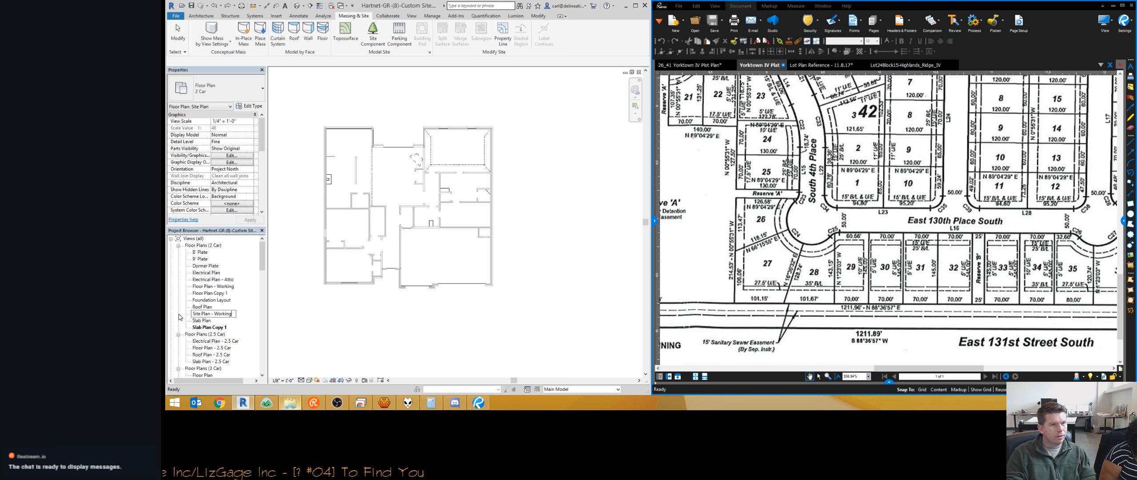
key("Return")
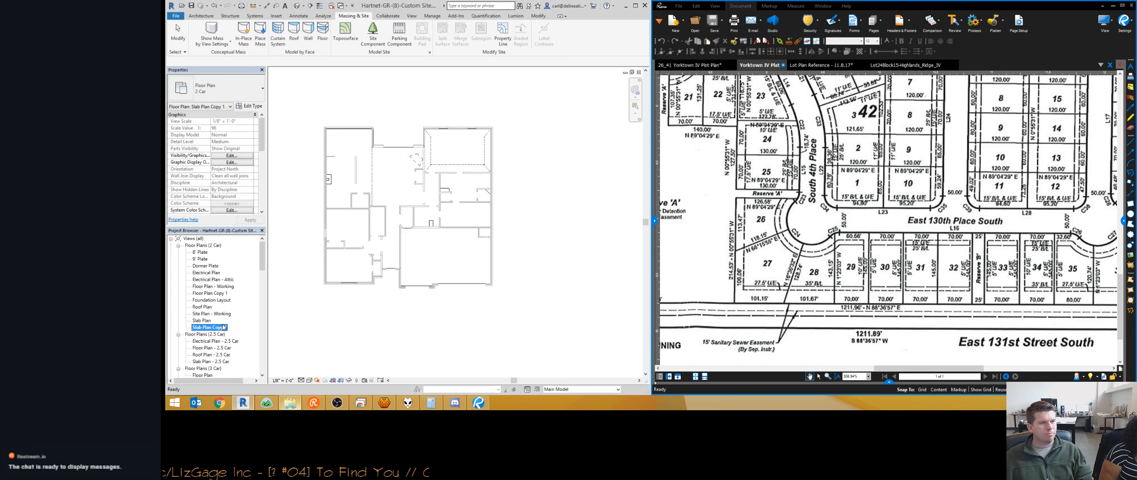
right_click(223, 327)
left_click(249, 277)
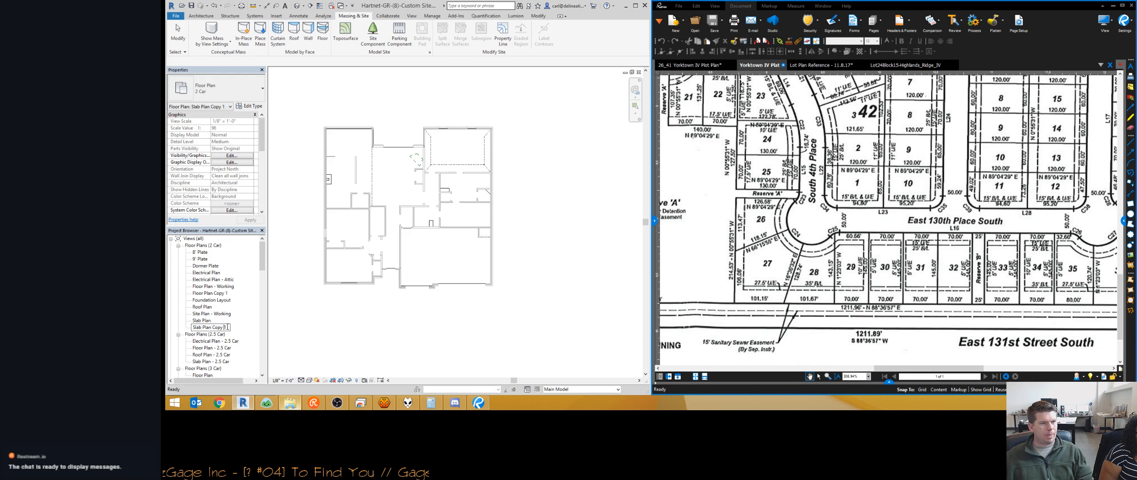
left_click_drag(181, 320, 210, 327)
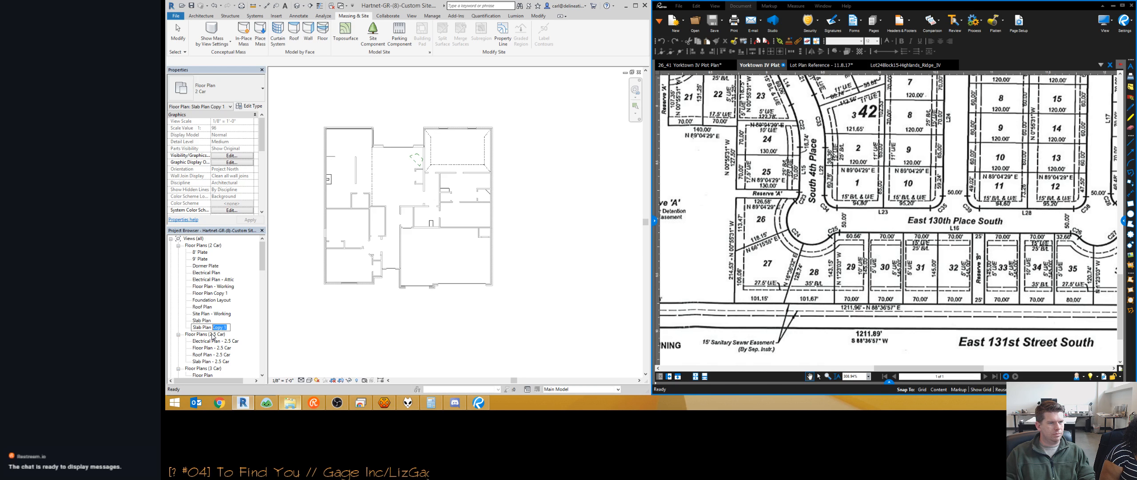
key("Return")
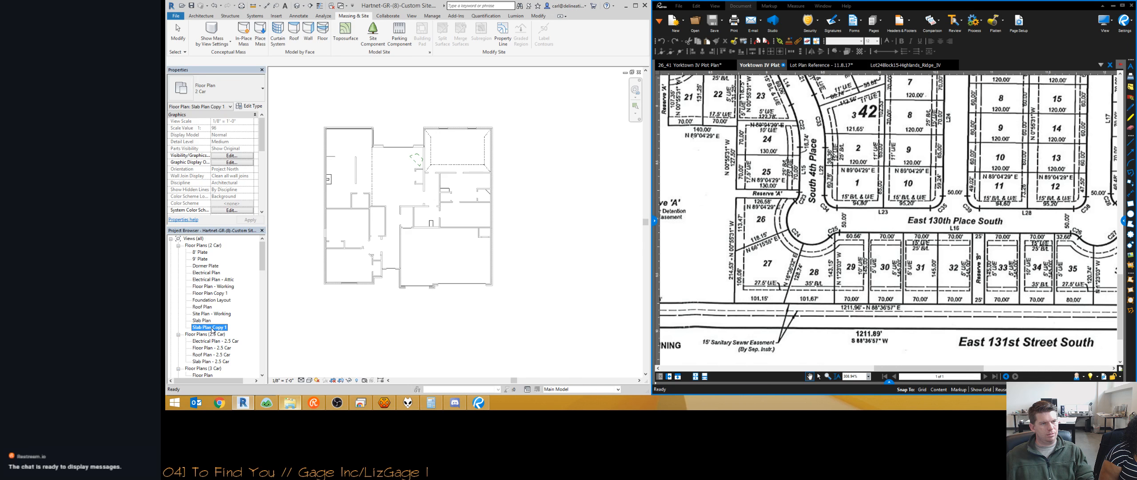
Compare the original Slab Plan view with Slab Plan Copy 1 and inspect the copy's layout.
double_click(206, 321)
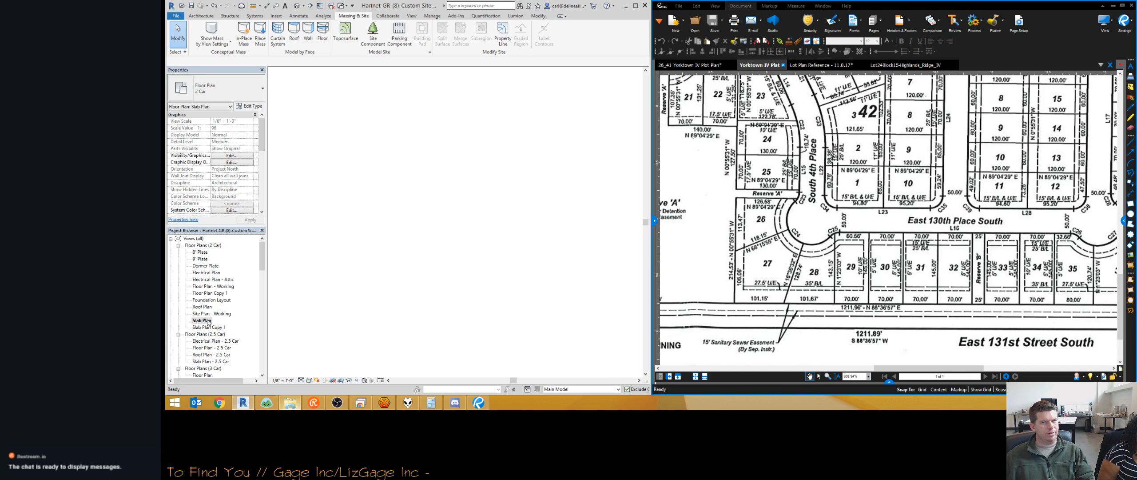
double_click(206, 327)
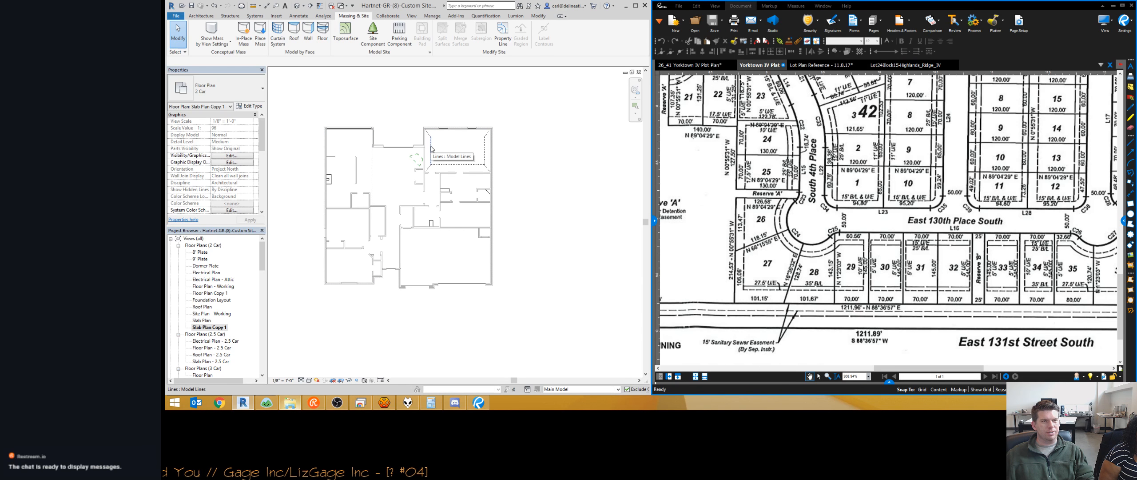
scroll(466, 178, "up", 3)
scroll(501, 207, "down", 4)
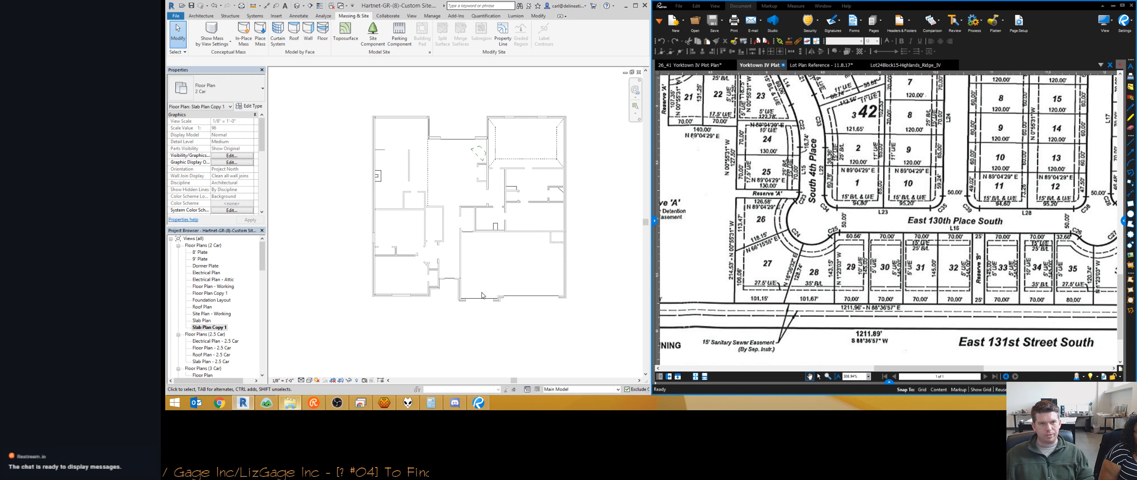
scroll(512, 241, "down", 2)
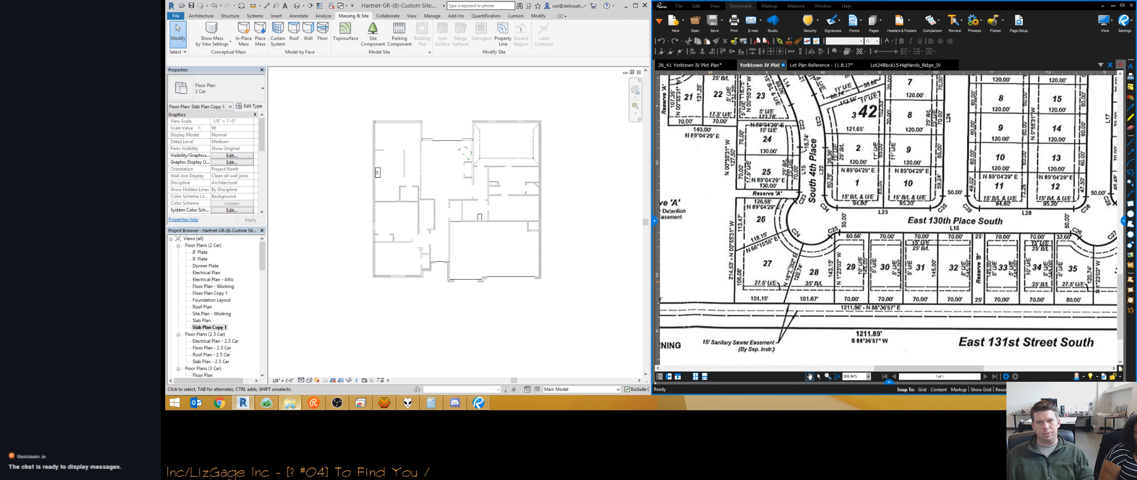
Examine the dimensions and bearings of lots 26, 27 and 28 around the cul-de-sac on the Yorktown IV plat.
middle_click_drag(453, 320, 420, 307)
scroll(405, 323, "down", 2)
scroll(420, 307, "down", 1)
scroll(383, 265, "up", 3)
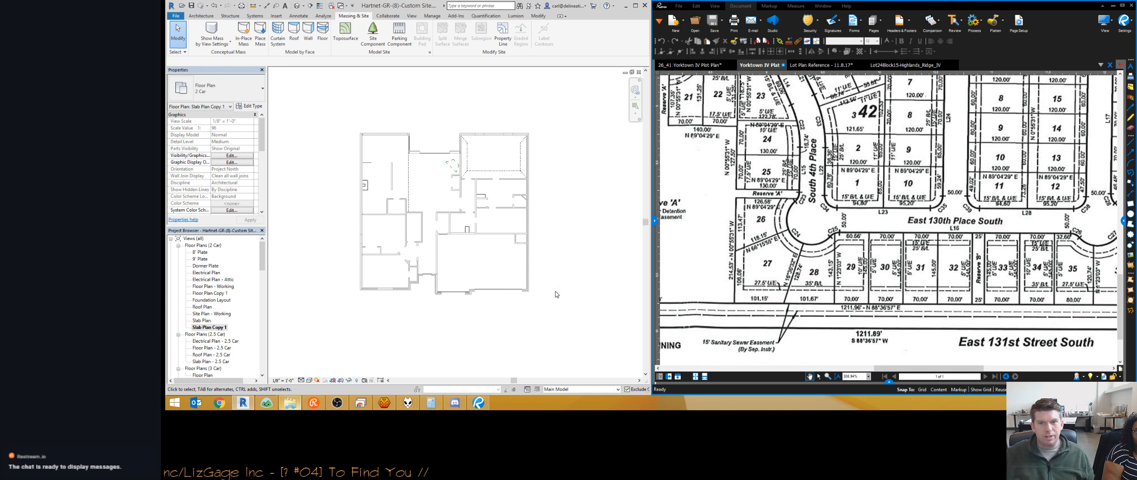
scroll(764, 219, "up", 3)
left_click_drag(744, 244, 752, 228)
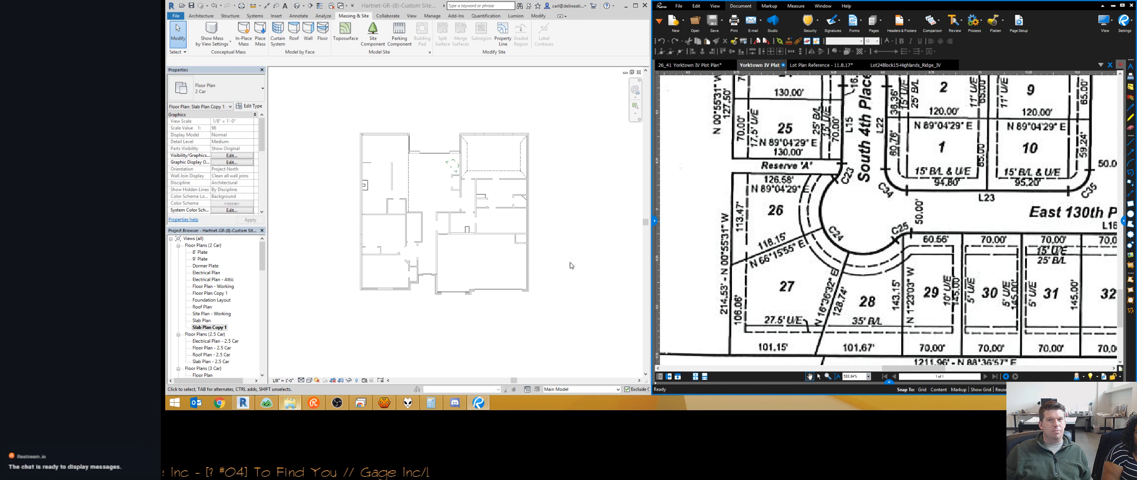
scroll(445, 222, "down", 1)
middle_click_drag(445, 222, 353, 236)
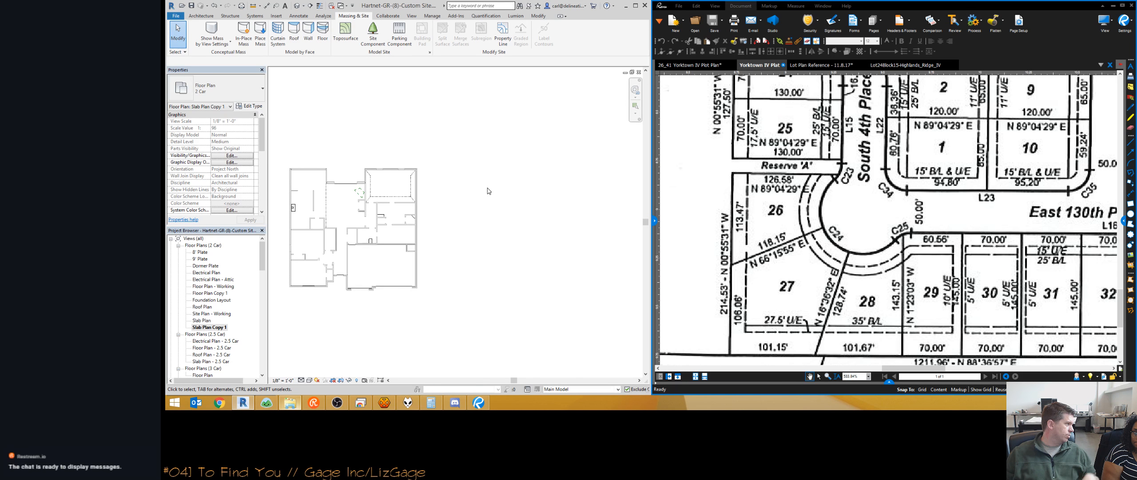
Sketch a small circle in Red detail lines in the empty area east of the house plan.
key("d")
key("l")
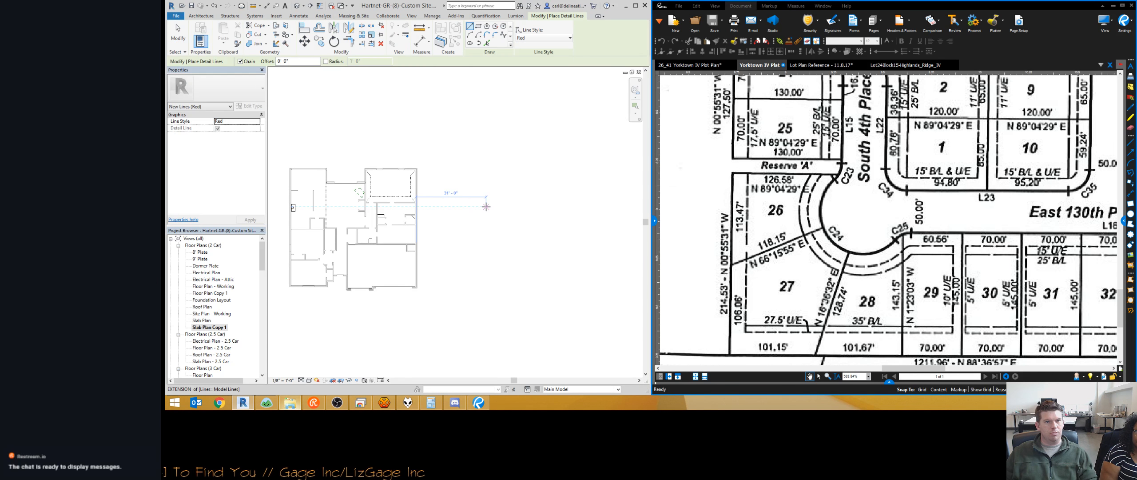
left_click(503, 26)
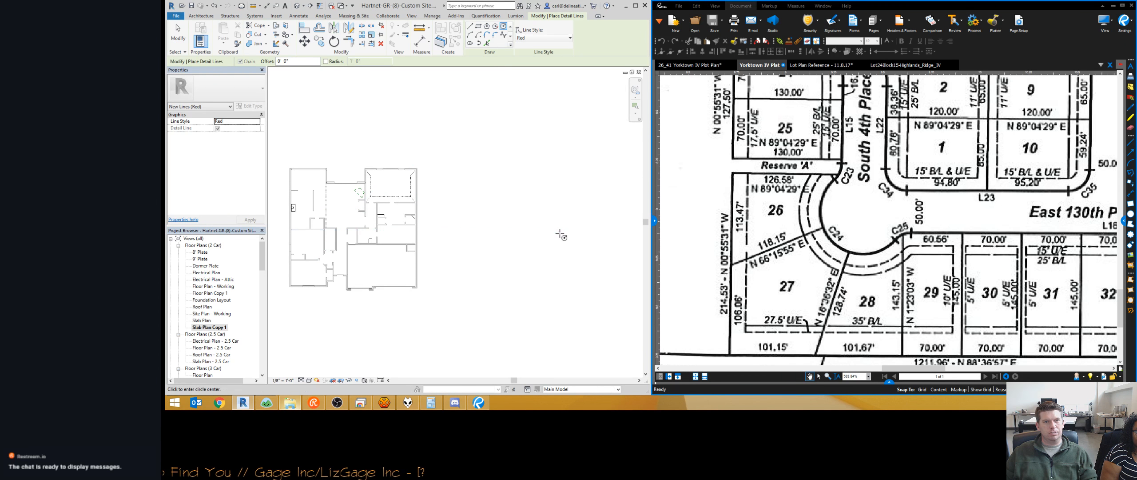
left_click(559, 232)
left_click(555, 221)
Draw straight detail lines up, down, right and left from the circle's center to form a crosshair, the upper one about 42' long.
left_click(470, 26)
left_click(560, 231)
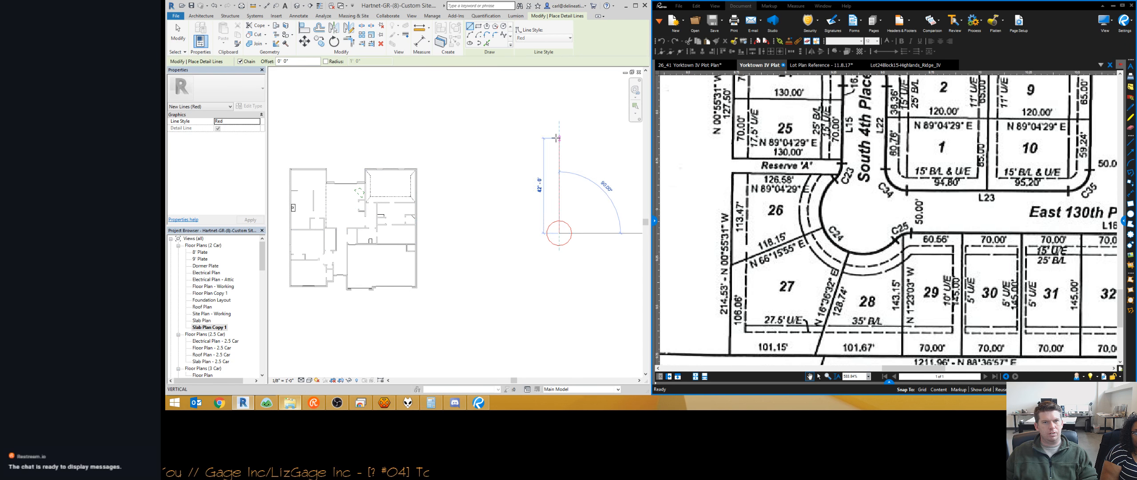
left_click(560, 136)
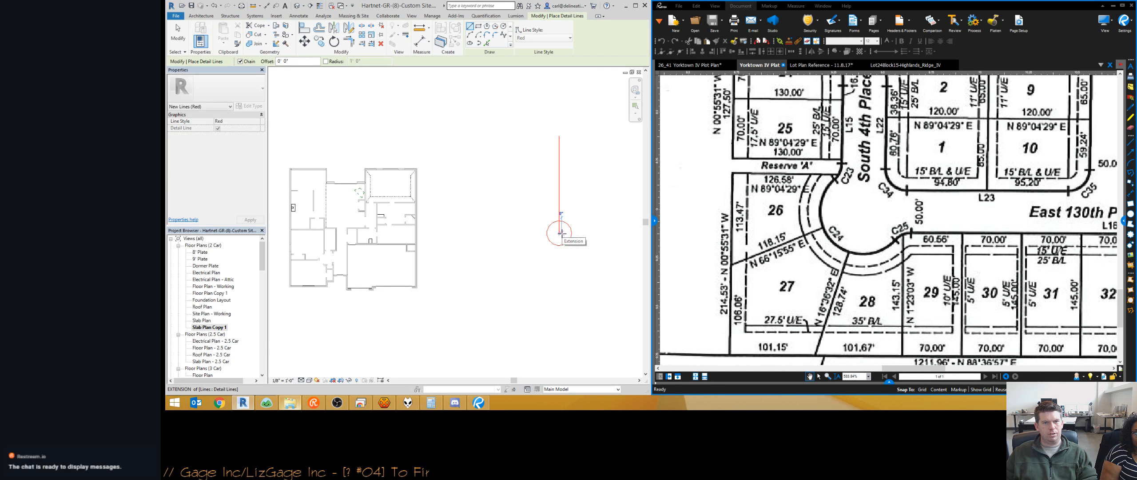
left_click(560, 233)
left_click(559, 316)
key("Escape")
left_click(560, 233)
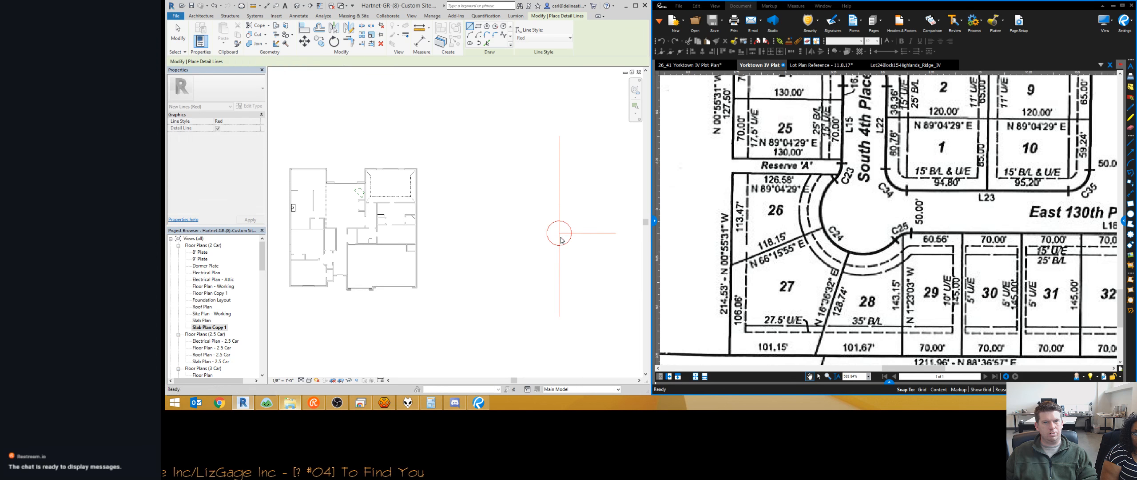
left_click(493, 233)
key("Escape")
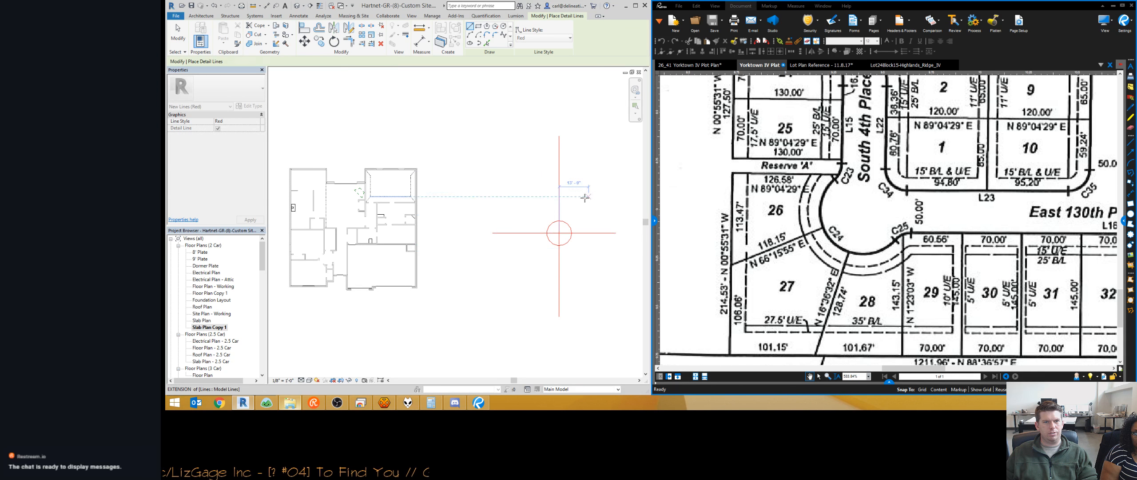
Draw a vertical Red detail line 126.58' long, starting just above and right of the crosshair circle.
middle_click_drag(580, 199, 458, 220)
scroll(457, 220, "down", 1)
scroll(436, 288, "up", 2)
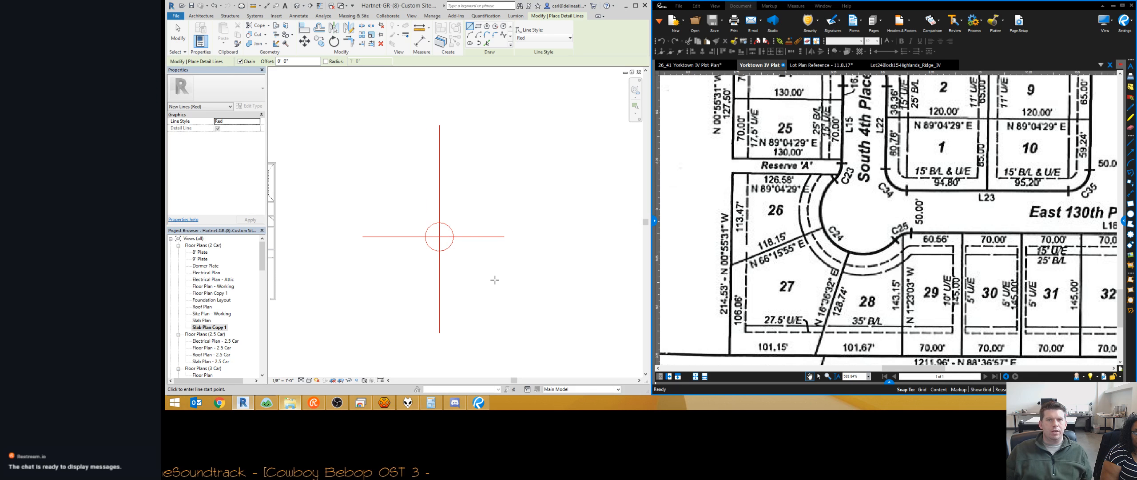
left_click(473, 208)
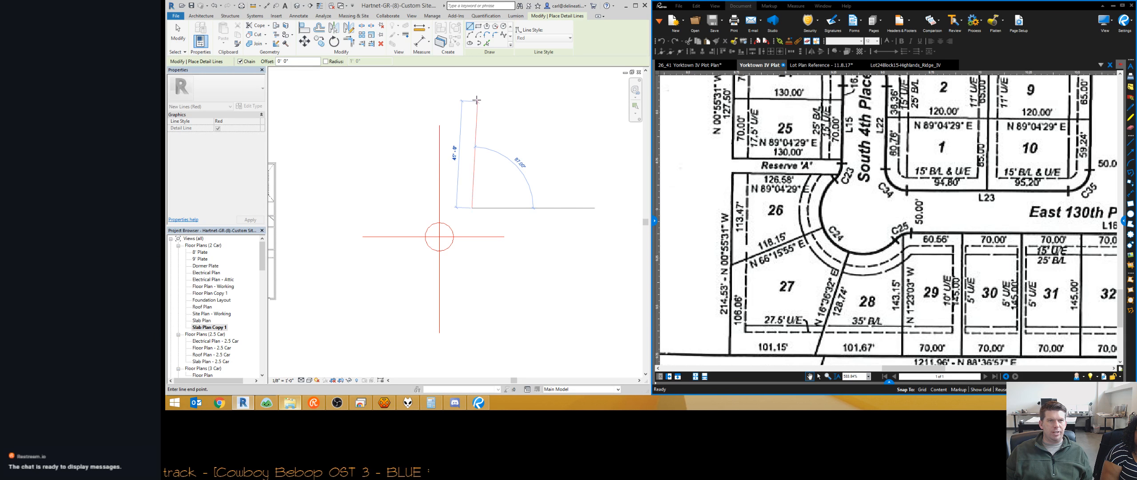
type("126.58")
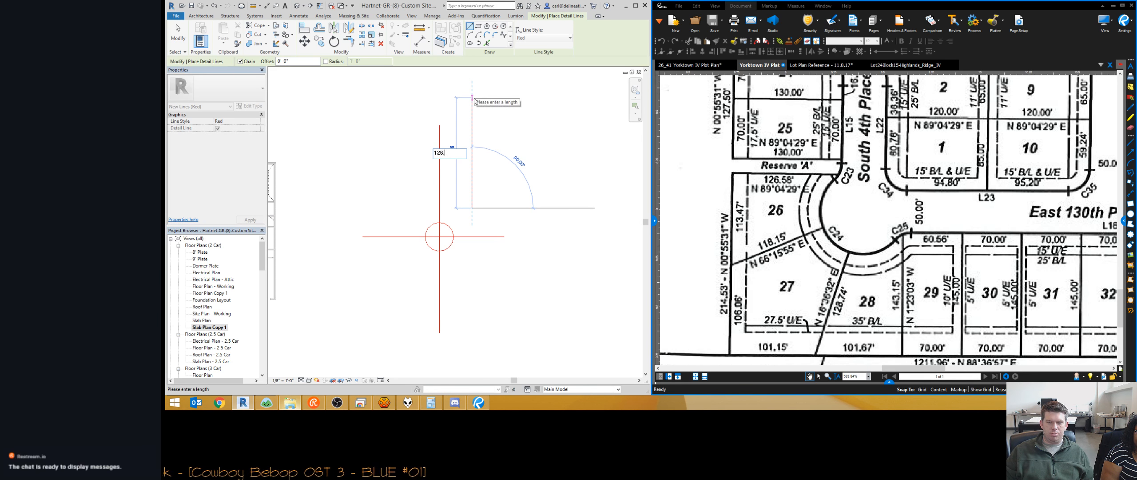
key("Return")
key("Escape")
key("Escape")
Rotate the 126.58' detail line clockwise by 89° 04' 29" about its lower endpoint.
scroll(493, 241, "down", 3)
scroll(493, 241, "down", 2)
scroll(492, 241, "up", 2)
left_click(488, 243)
scroll(487, 264, "up", 1)
middle_click_drag(488, 265, 508, 251)
scroll(504, 249, "up", 1)
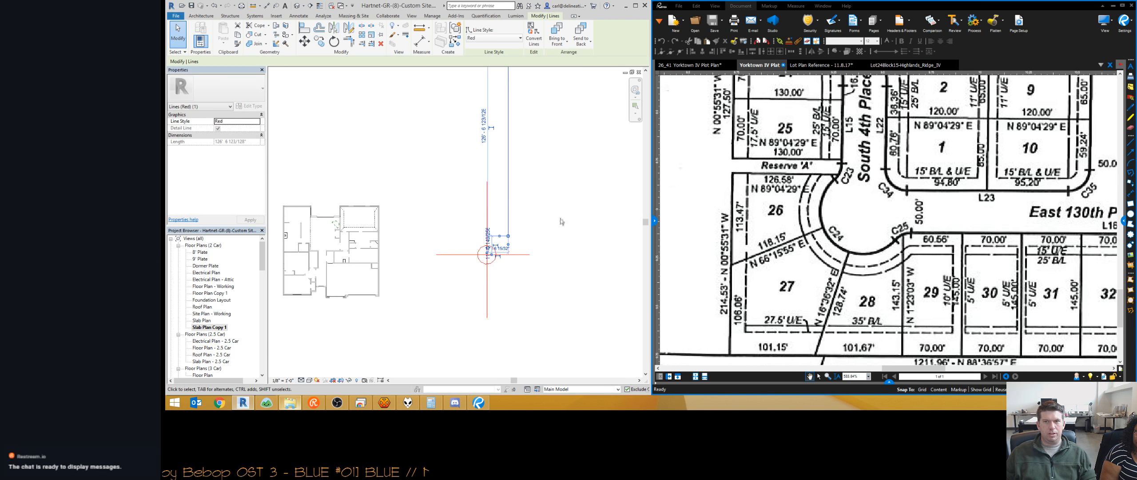
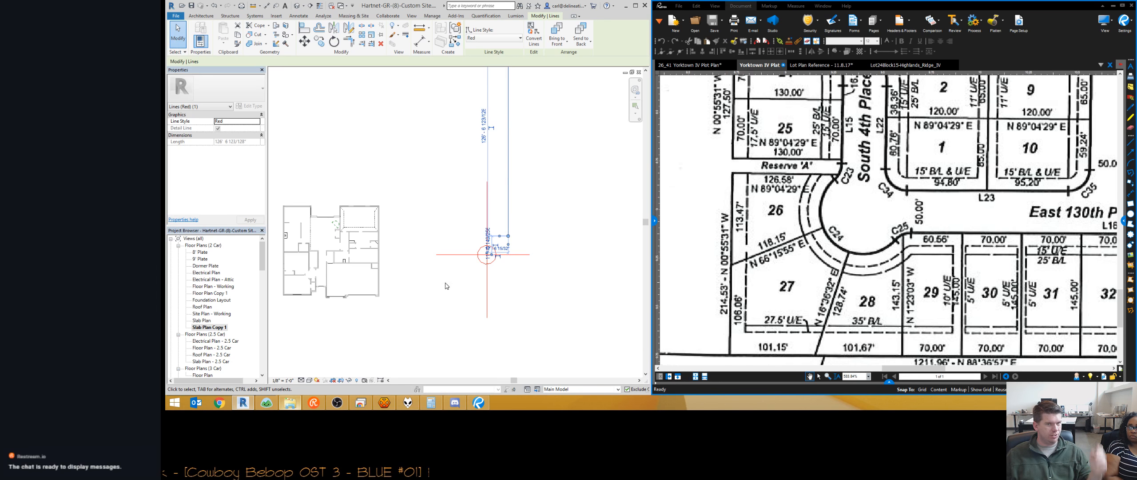
scroll(500, 240, "down", 2)
scroll(494, 176, "down", 2)
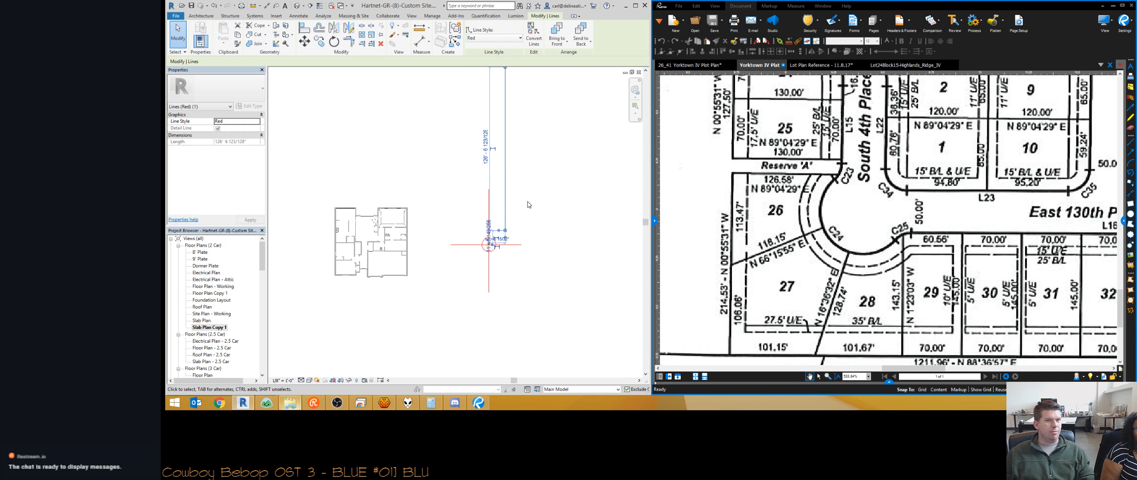
key("r")
key("o")
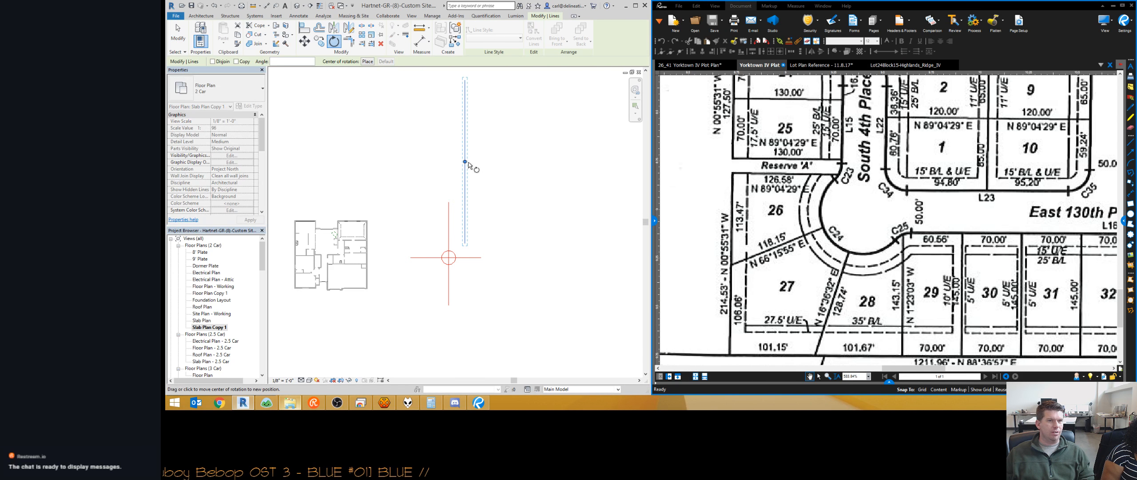
left_click(466, 161)
left_click(465, 243)
left_click(467, 89)
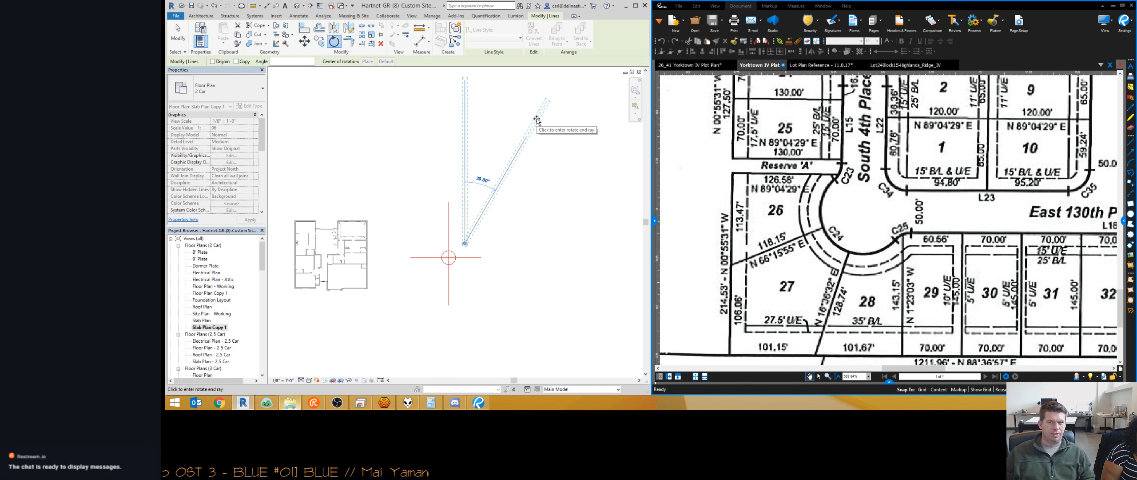
type("89")
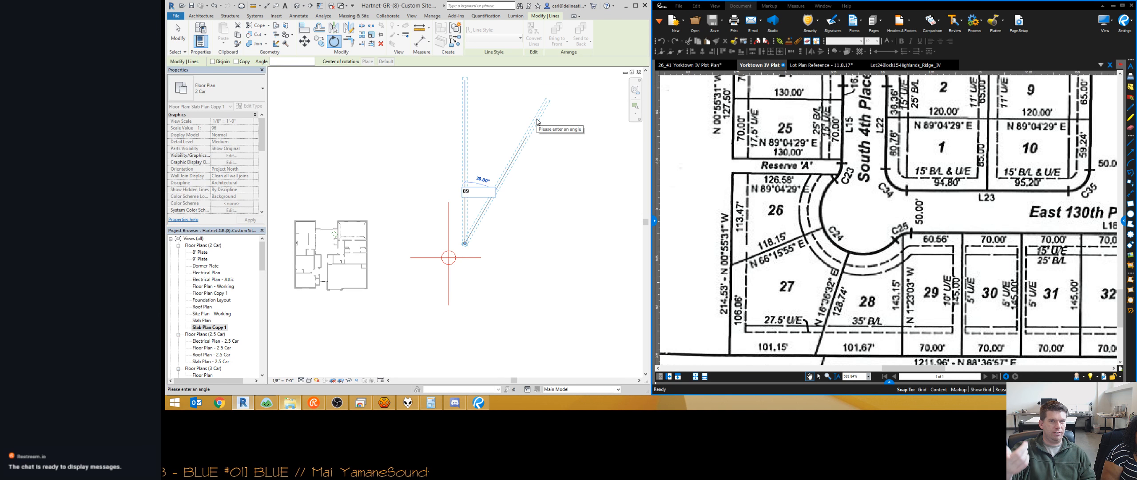
type(" 04")
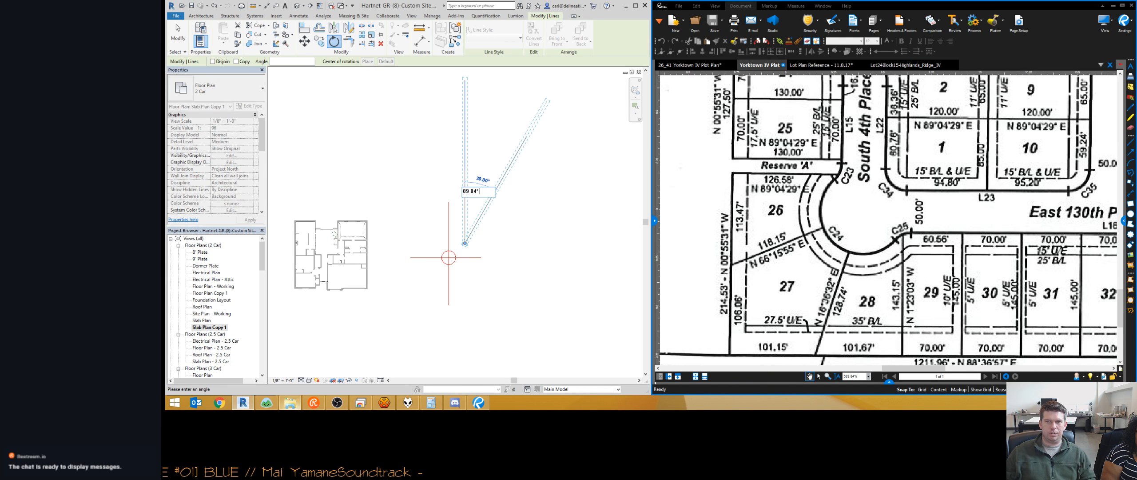
type("' 29\"")
key("Return")
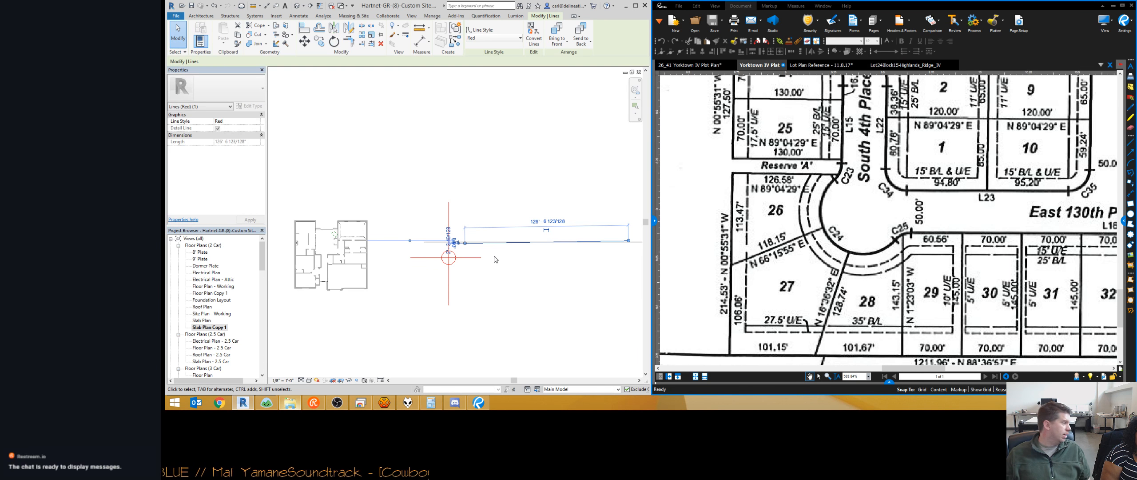
Move the rotated 126.58' line so its west endpoint sits on the crosshair circle's center.
middle_click_drag(486, 273, 442, 260)
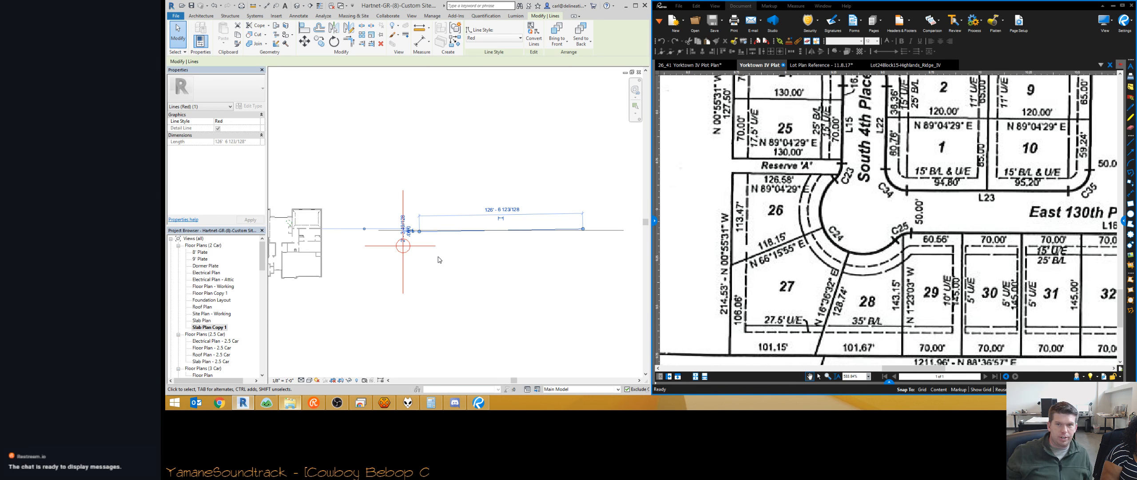
left_click_drag(699, 275, 723, 241)
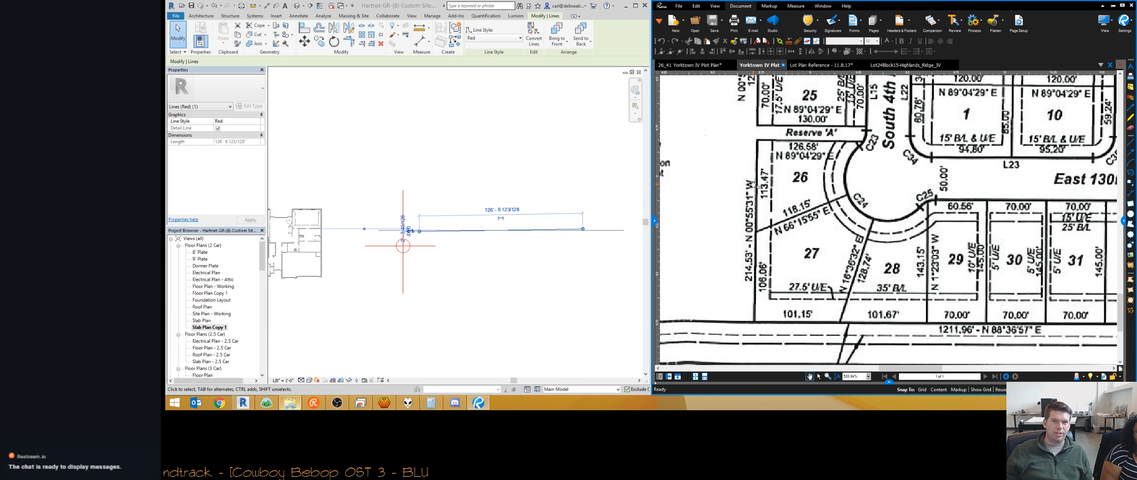
middle_click_drag(448, 240, 463, 236)
scroll(463, 234, "up", 2)
key("m")
key("v")
left_click(426, 228)
scroll(405, 248, "up", 2)
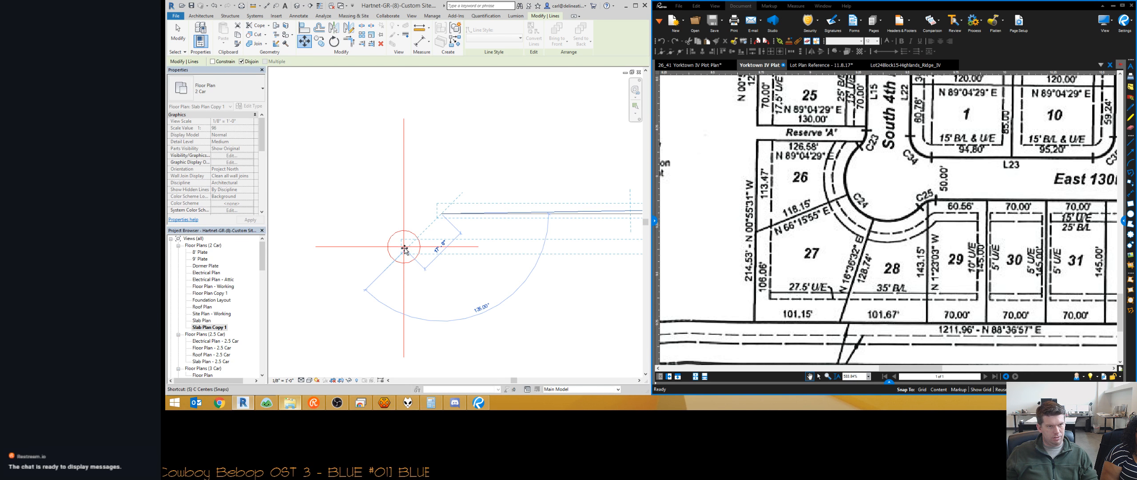
left_click(404, 247)
middle_click_drag(437, 196, 432, 173)
scroll(432, 173, "down", 3)
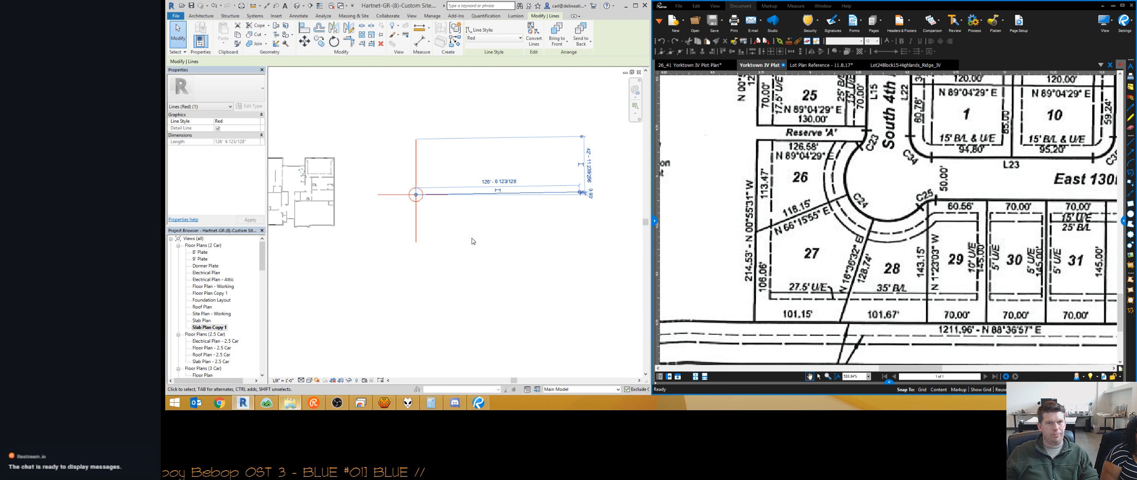
left_click(459, 234)
middle_click_drag(526, 229, 524, 229)
scroll(525, 229, "down", 1)
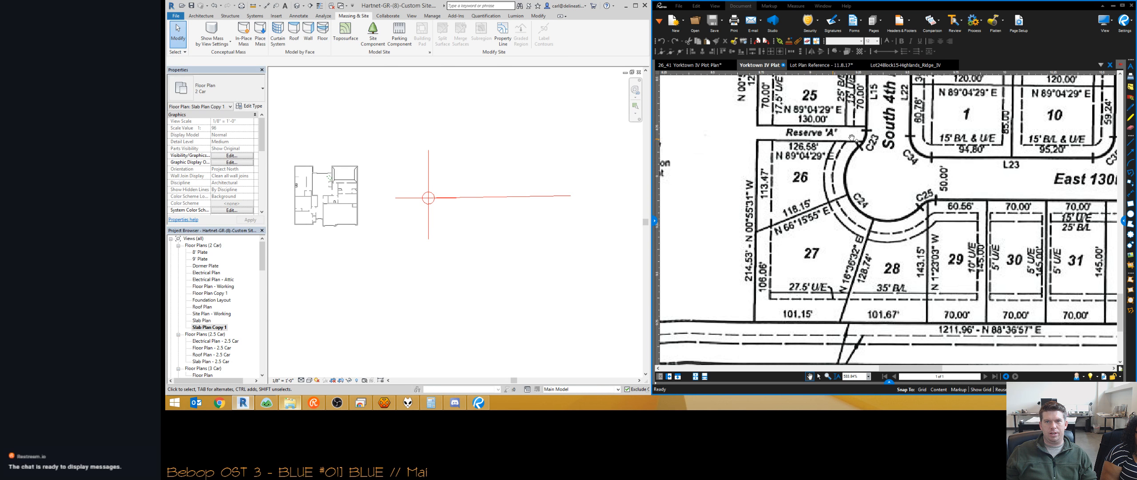
middle_click_drag(451, 224, 477, 230)
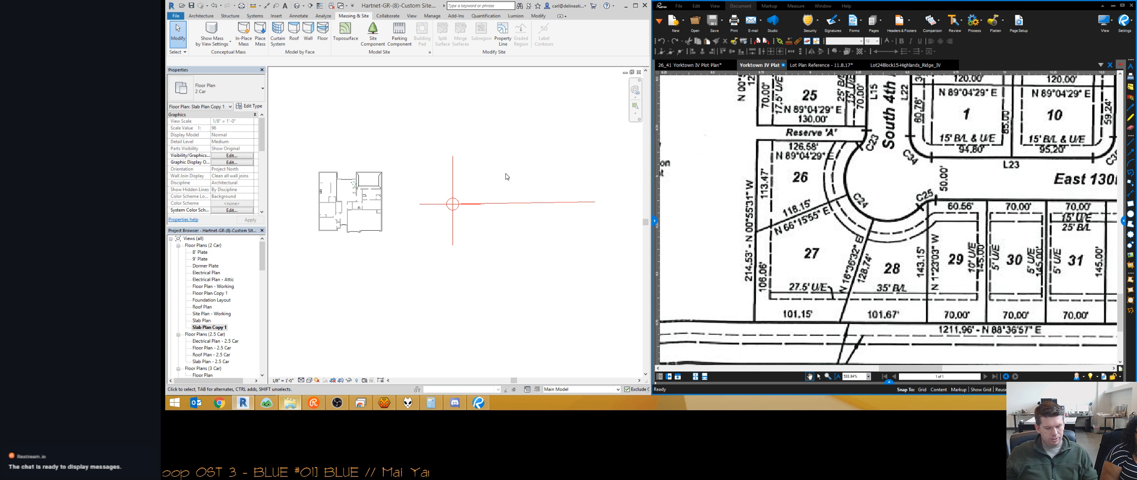
key("d")
key("l")
left_click(492, 178)
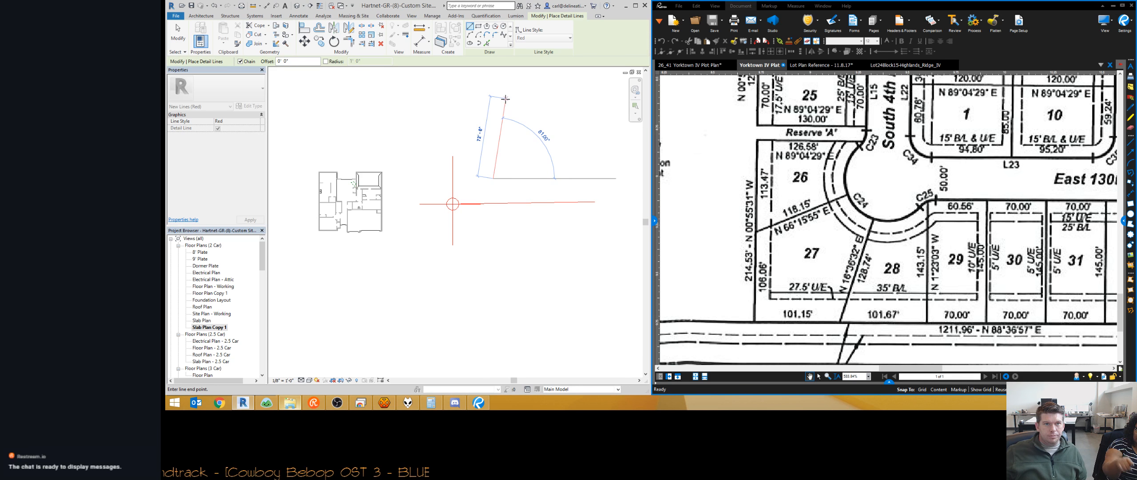
key("Escape")
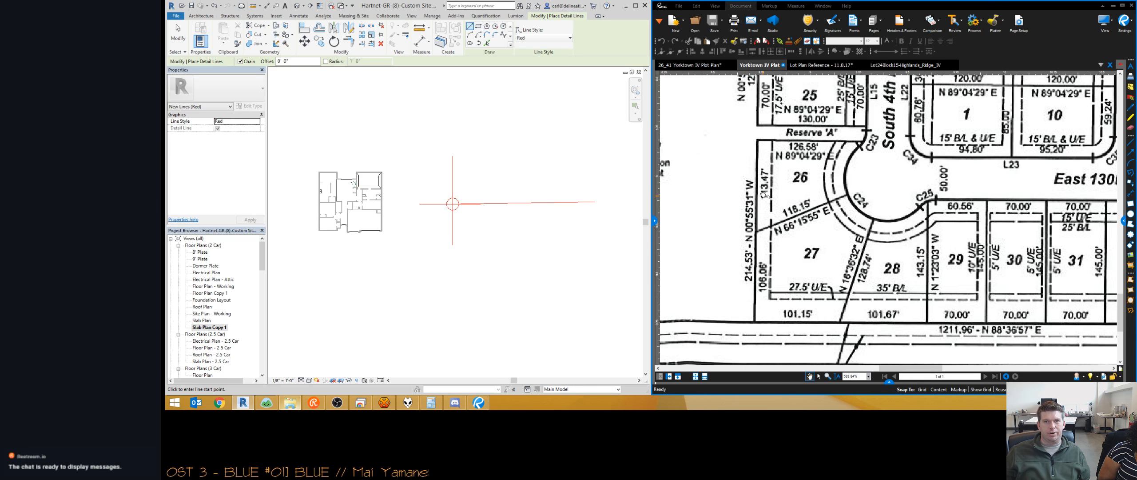
Check lot 26's west boundary on the plat and draw a vertical detail line 113.47' long above the 126.58' line.
scroll(730, 236, "down", 3)
left_click_drag(798, 306, 802, 281)
scroll(969, 266, "up", 2)
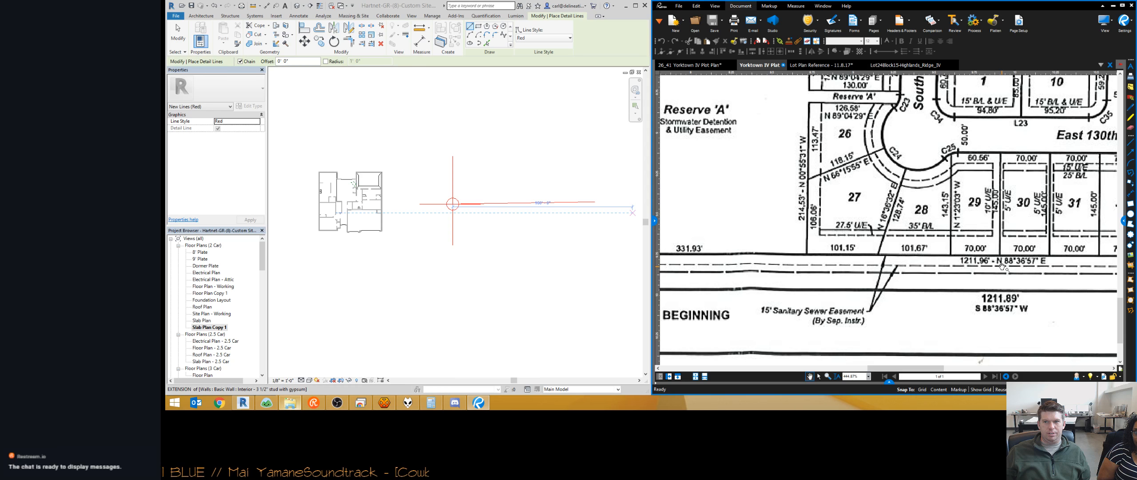
scroll(781, 247, "down", 4)
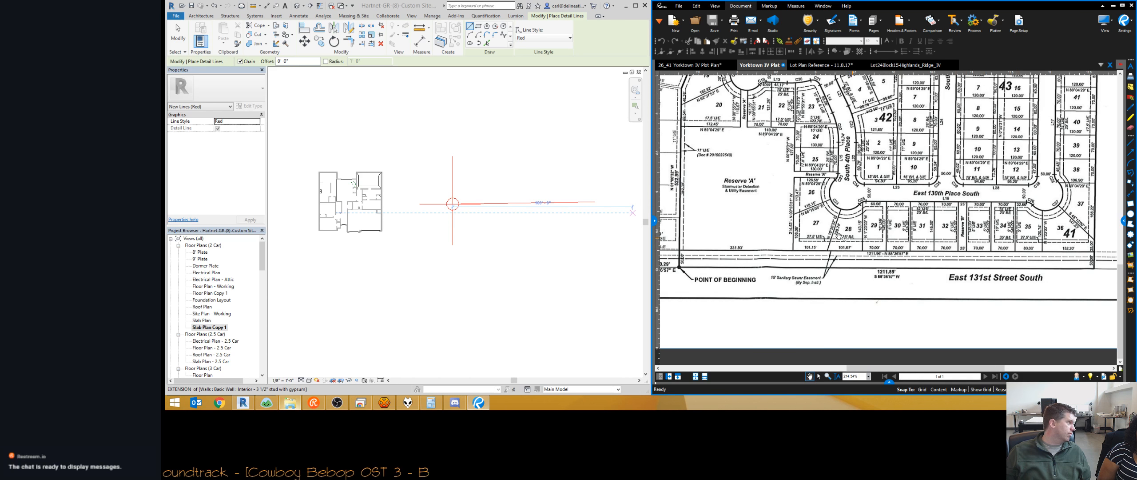
scroll(816, 198, "up", 4)
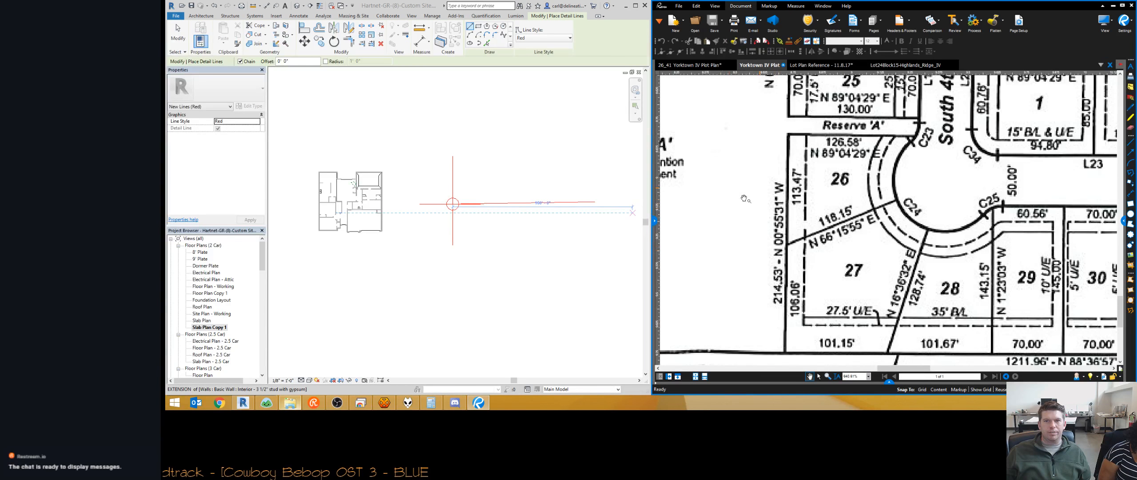
left_click(485, 192)
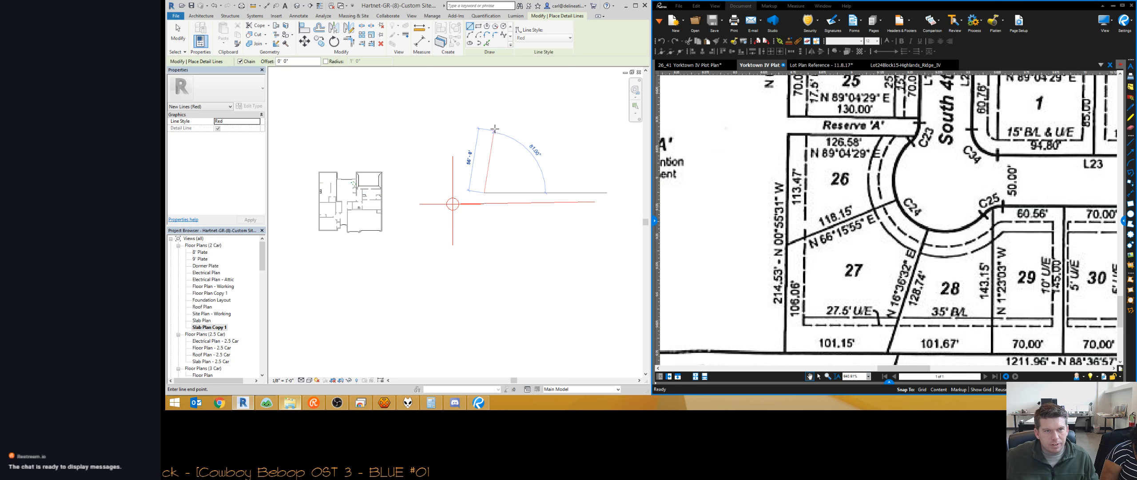
type("113")
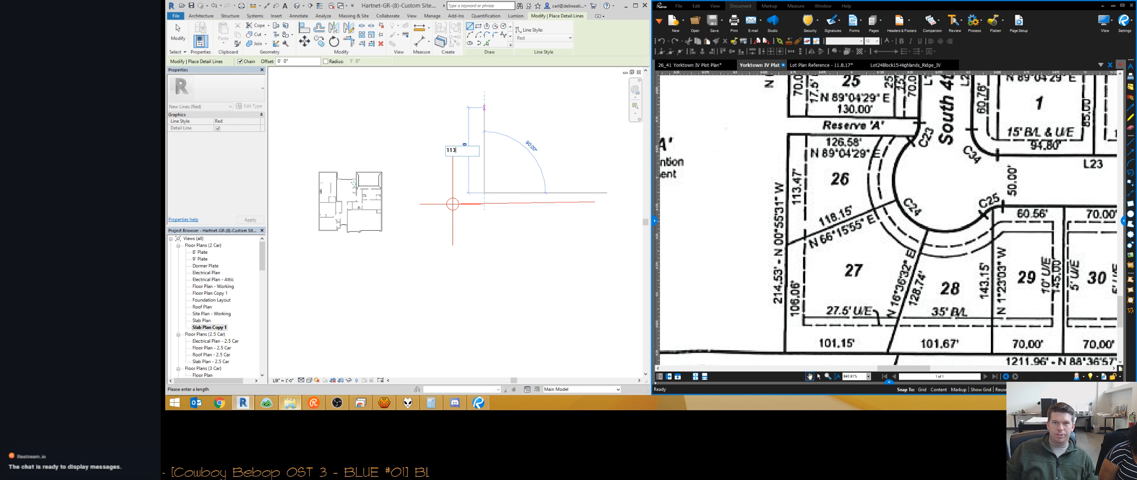
type(".47")
key("Return")
key("Escape")
scroll(491, 142, "down", 3)
key("Escape")
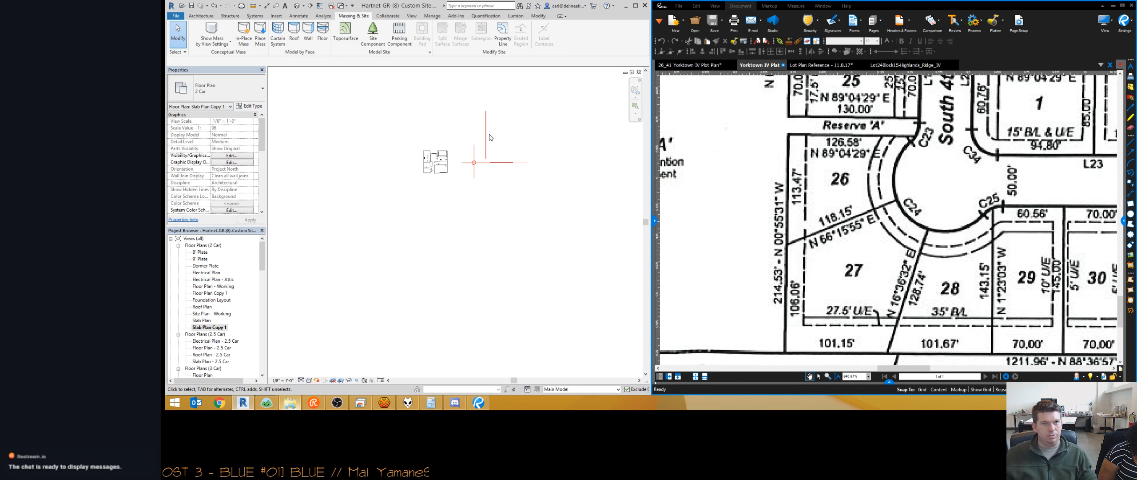
Rotate the vertical 113.47' detail line counterclockwise by 0° 55' 31" about its lower endpoint.
left_click(486, 133)
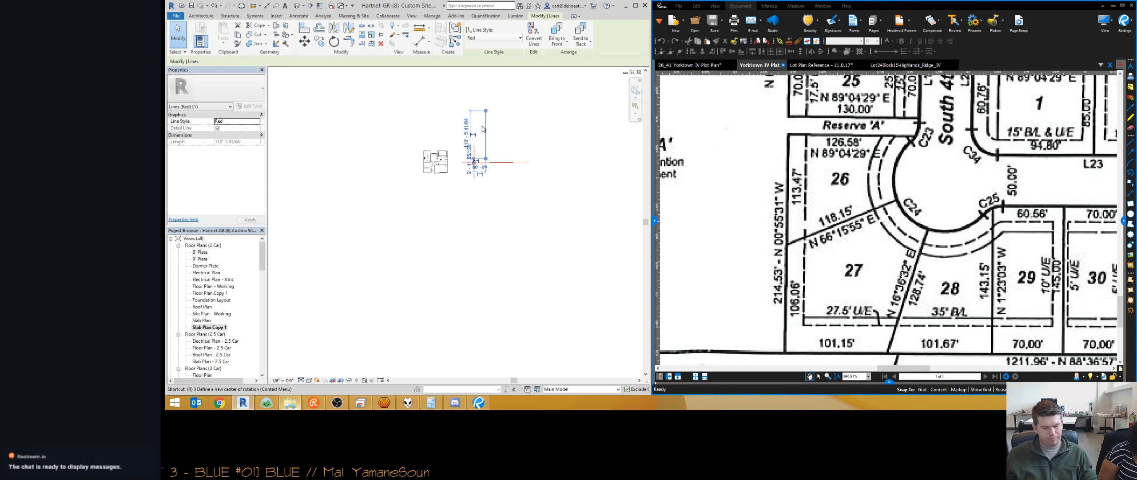
key("r")
key("o")
left_click_drag(486, 135, 486, 159)
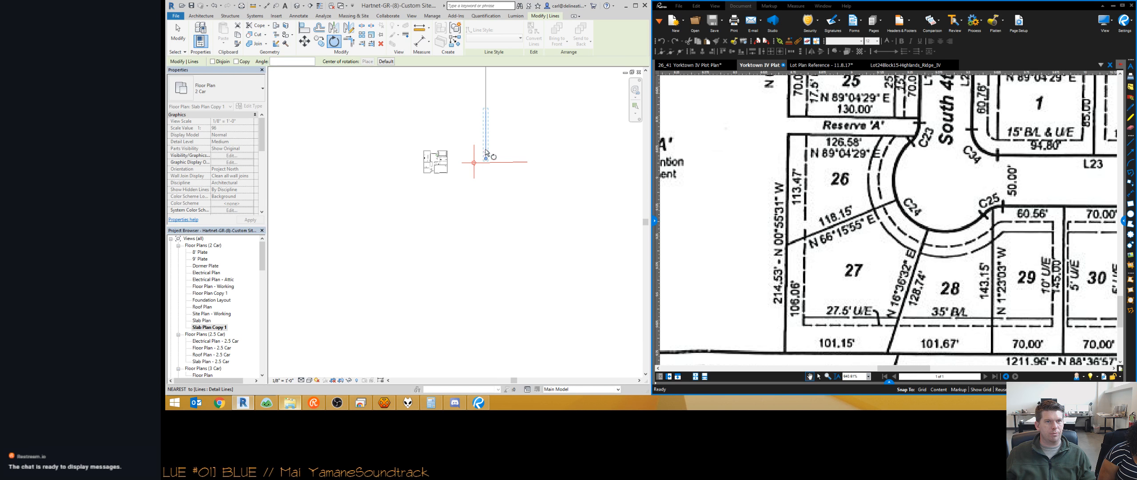
left_click(485, 111)
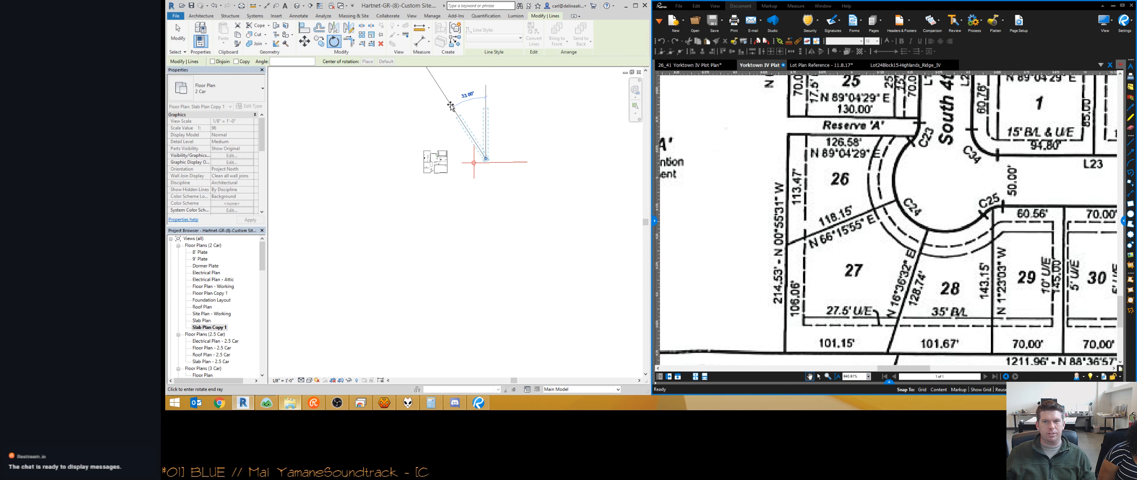
type("0 55 31")
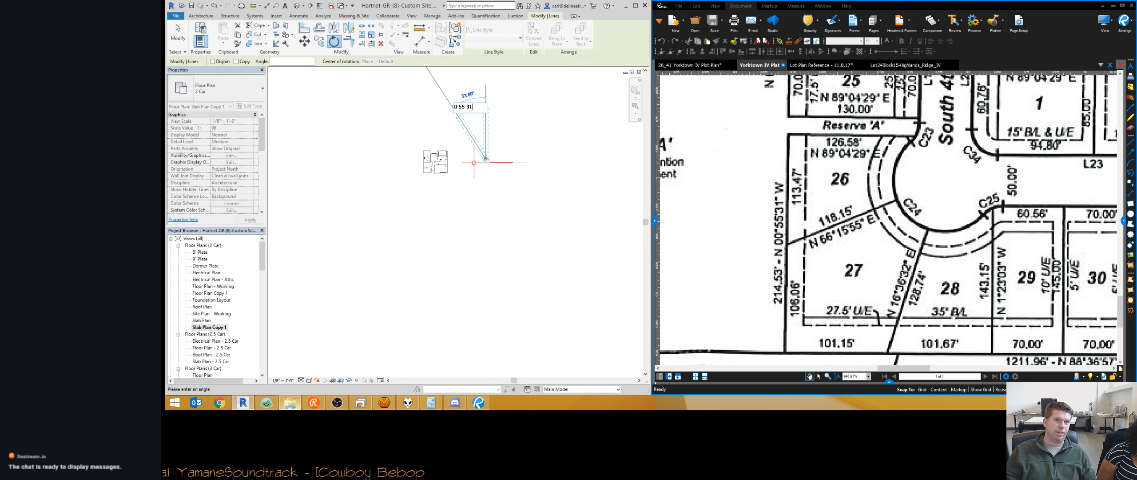
key("Return")
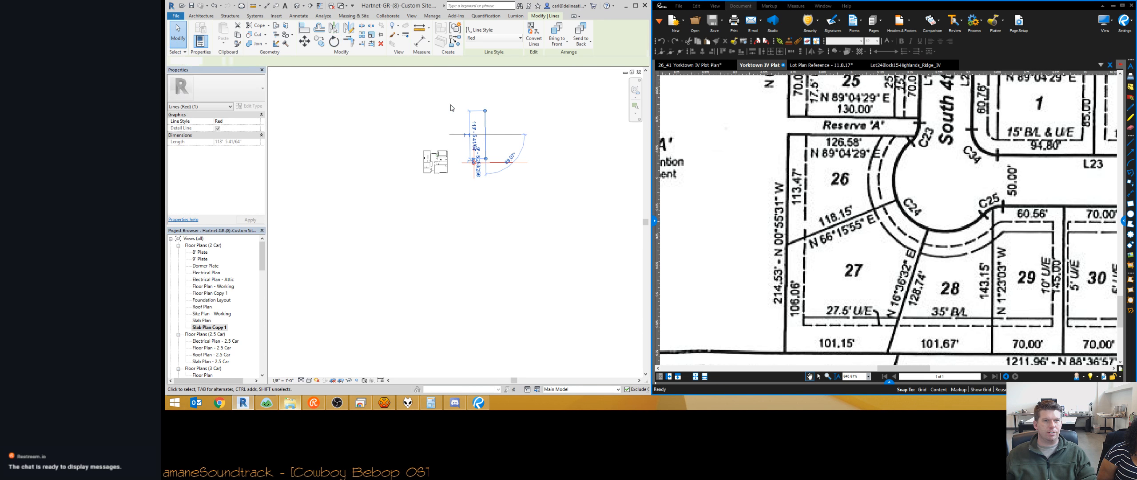
key("Escape")
Move the rotated 113.47' line so its upper endpoint sits on the crosshair circle's center.
left_click(485, 128)
key("m")
key("v")
scroll(491, 121, "up", 3)
left_click(484, 103)
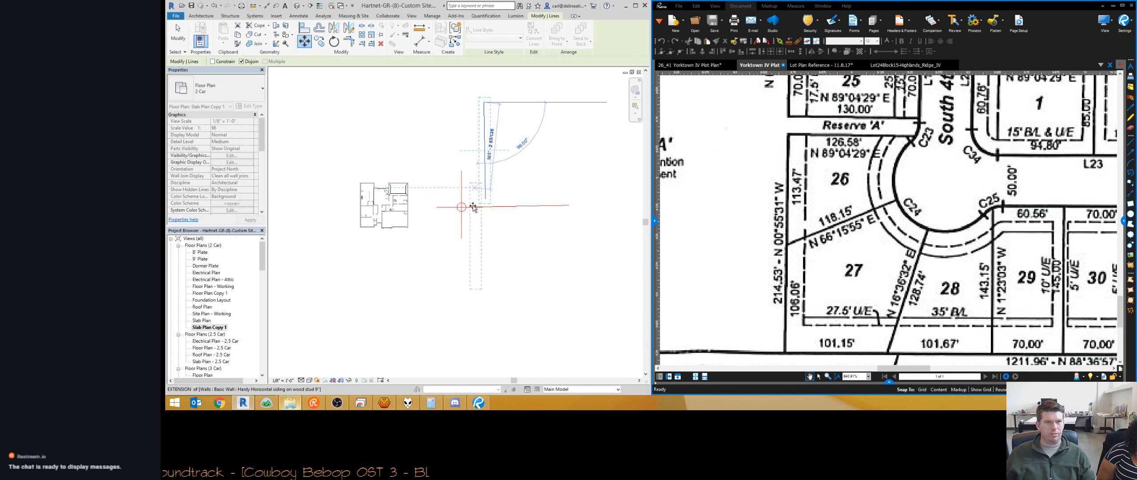
scroll(463, 210, "up", 5)
left_click(462, 204)
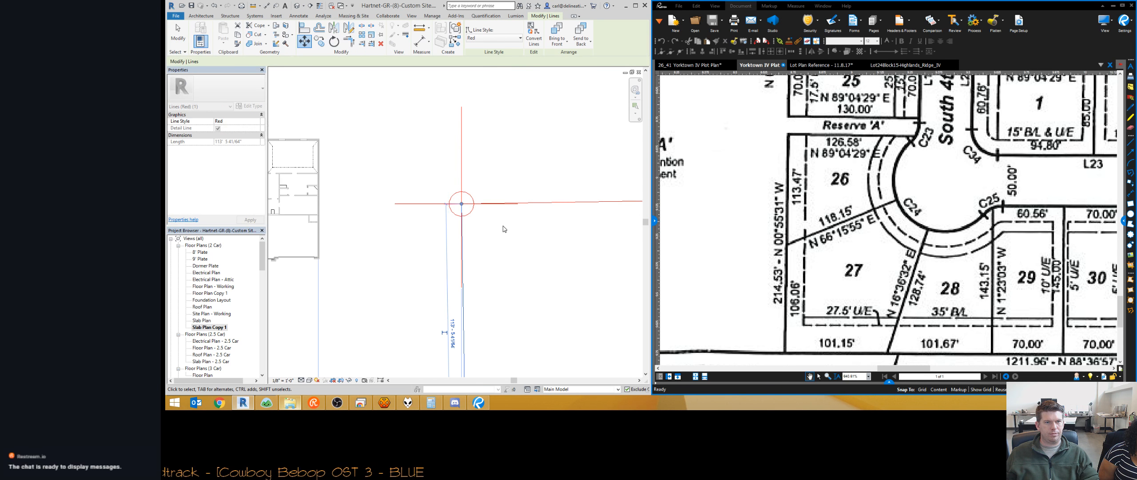
scroll(501, 227, "down", 2)
middle_click_drag(501, 226, 458, 184)
scroll(458, 183, "down", 1)
key("Escape")
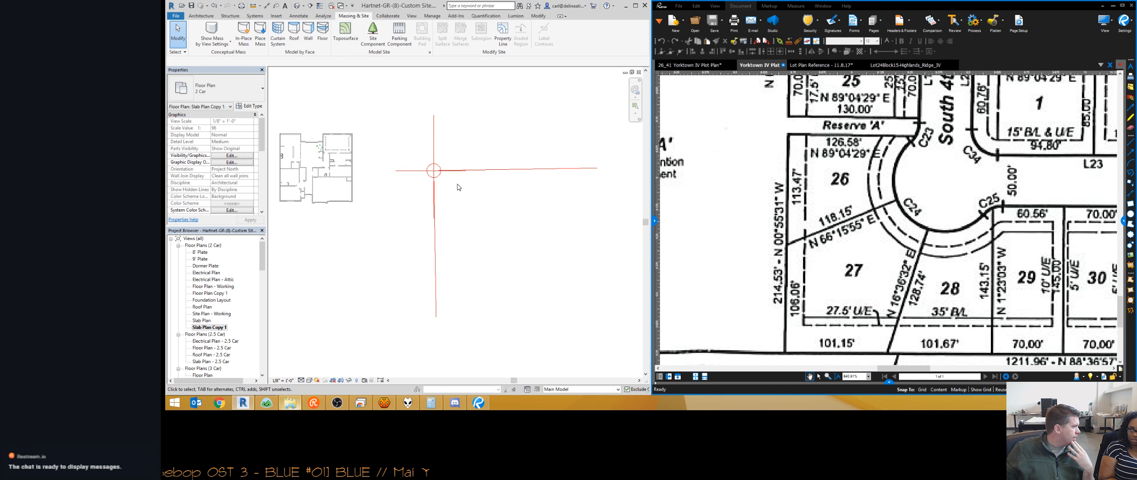
Inspect the lines meeting at the crosshair circle, and undo the move and rotation of the 113.47' line.
scroll(459, 187, "down", 2)
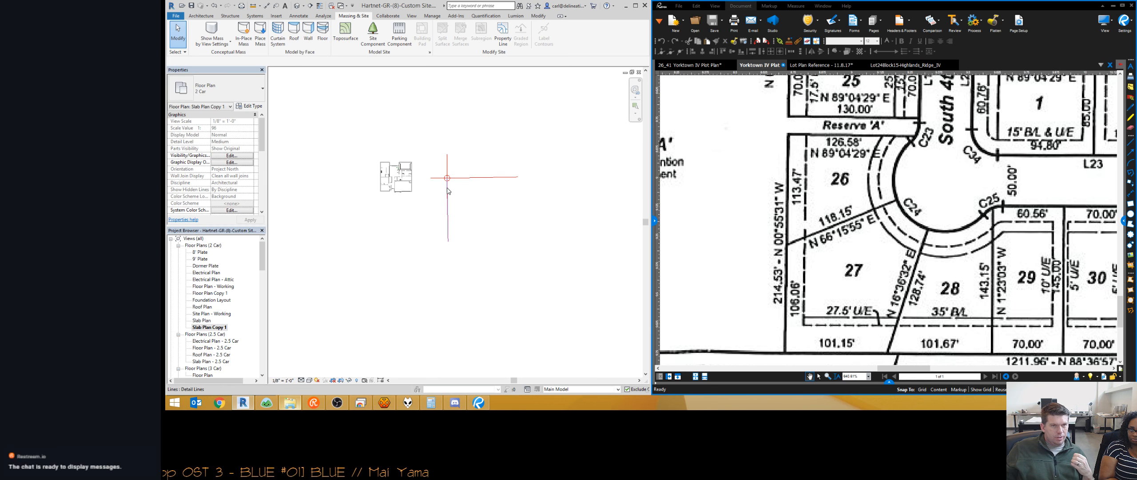
scroll(449, 187, "up", 3)
scroll(447, 187, "up", 4)
middle_click_drag(497, 201, 450, 156)
scroll(450, 156, "down", 5)
scroll(464, 207, "down", 1)
middle_click_drag(465, 205, 474, 314)
scroll(459, 195, "down", 1)
left_click(460, 330)
key("ctrl+z")
key("ctrl+z")
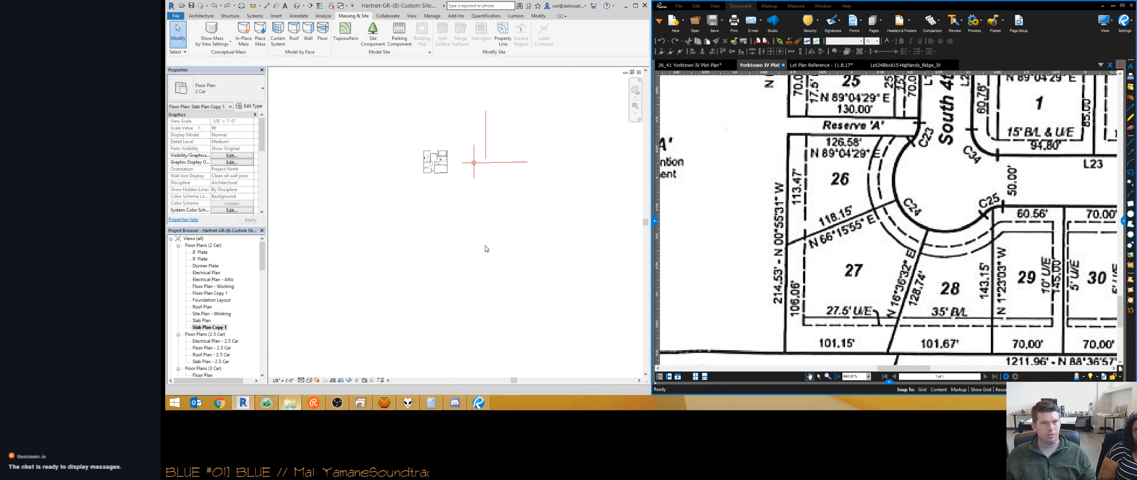
Move the vertical 113.47' line so its lower endpoint sits on the crosshair circle's center.
left_click(486, 128)
scroll(478, 141, "up", 3)
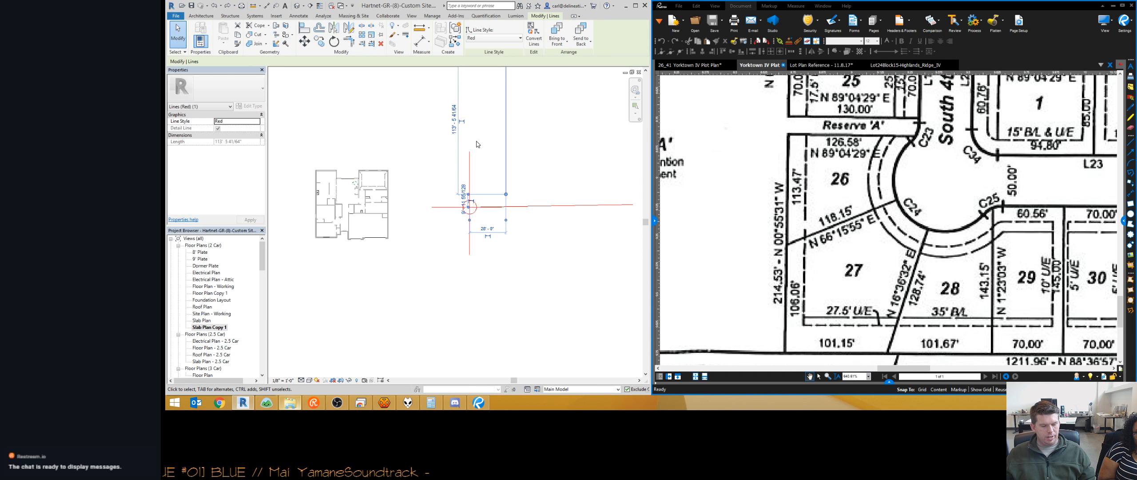
key("m")
key("v")
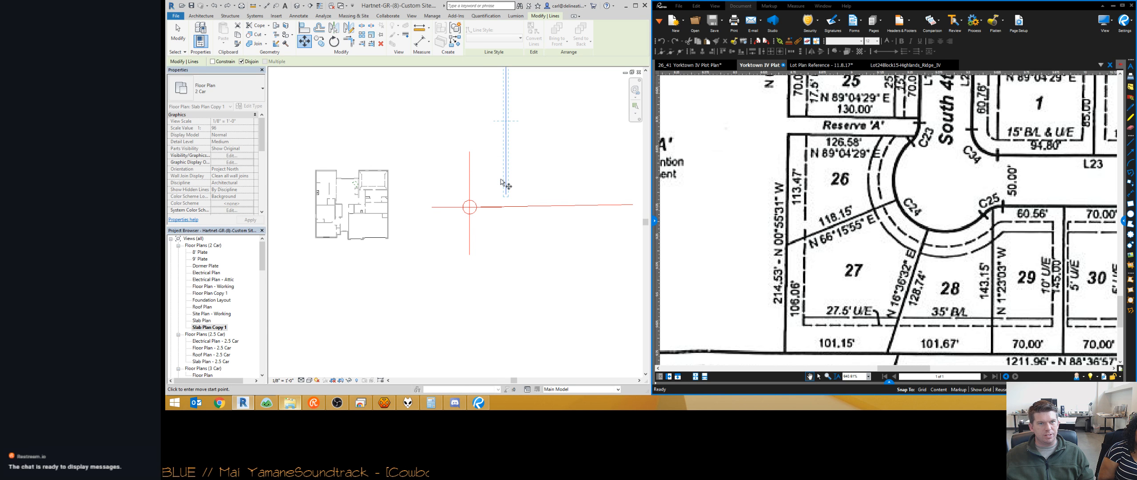
left_click(506, 195)
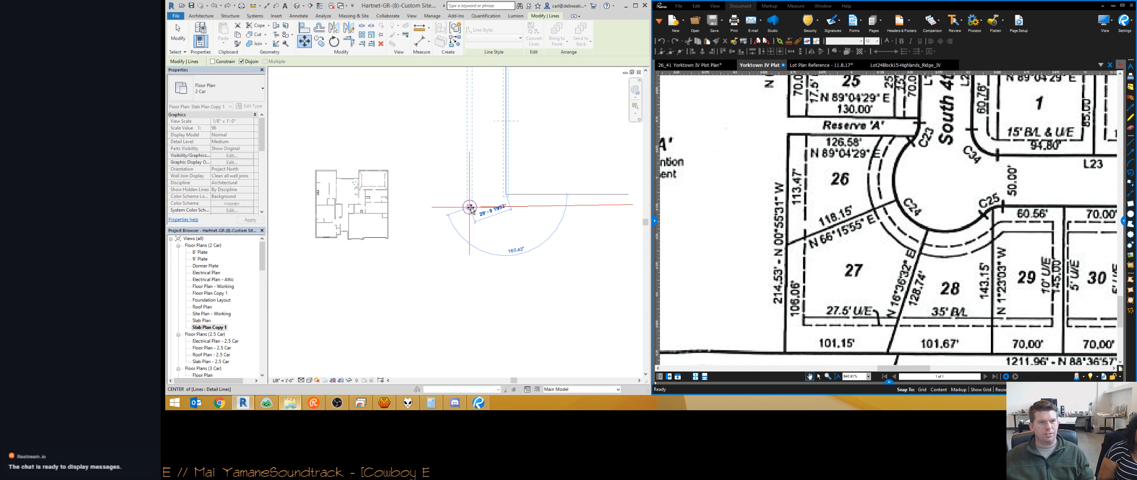
left_click(471, 207)
scroll(573, 266, "down", 2)
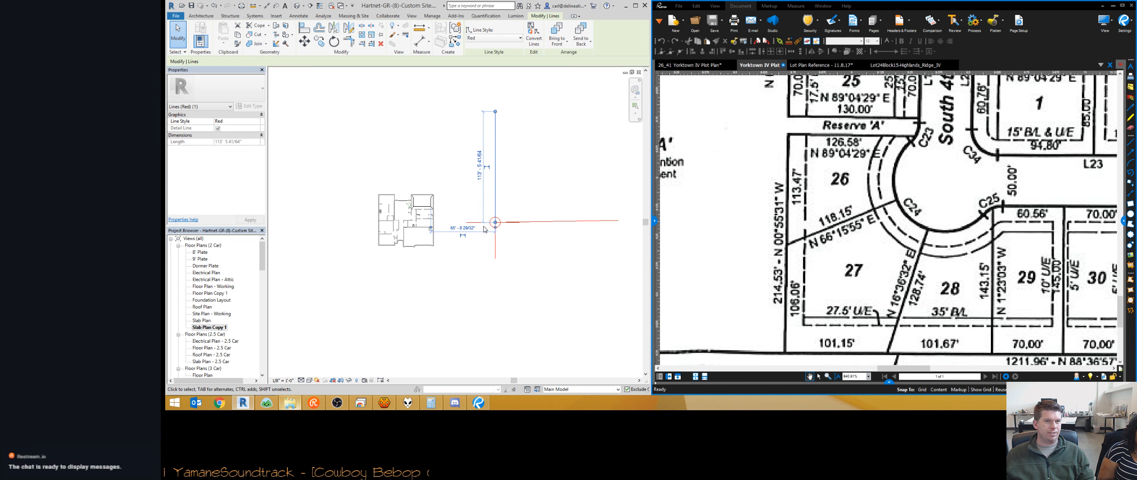
scroll(485, 229, "up", 3)
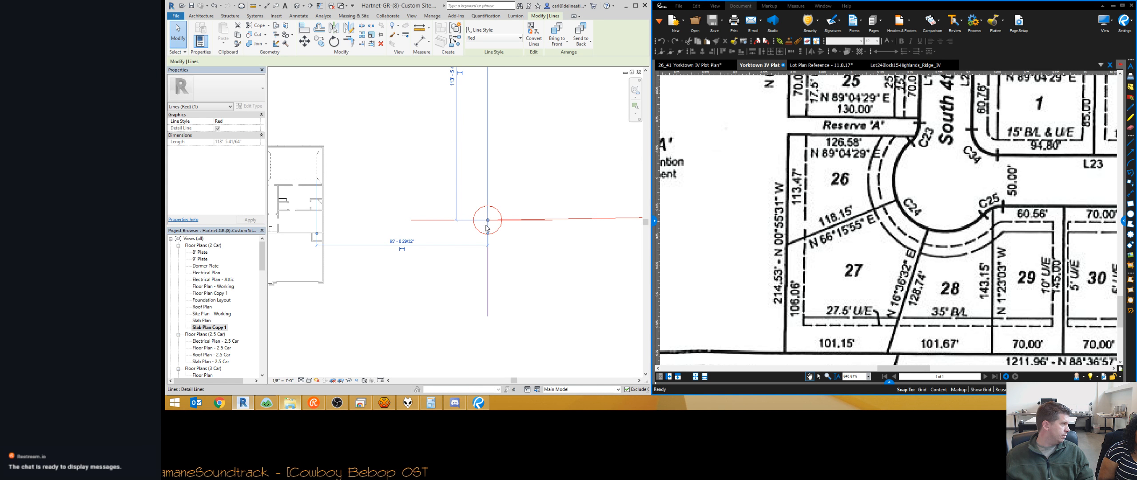
Try moving the unrotated 113.47' line down so its upper endpoint sits on the circle's center, and undo that move.
scroll(488, 194, "down", 2)
key("m")
key("v")
middle_click_drag(489, 117, 488, 151)
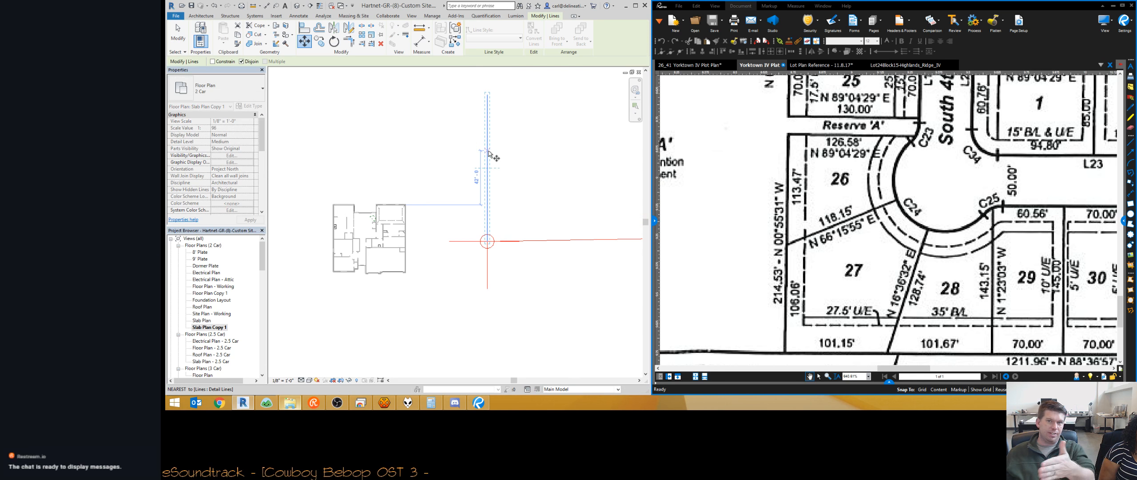
left_click(487, 95)
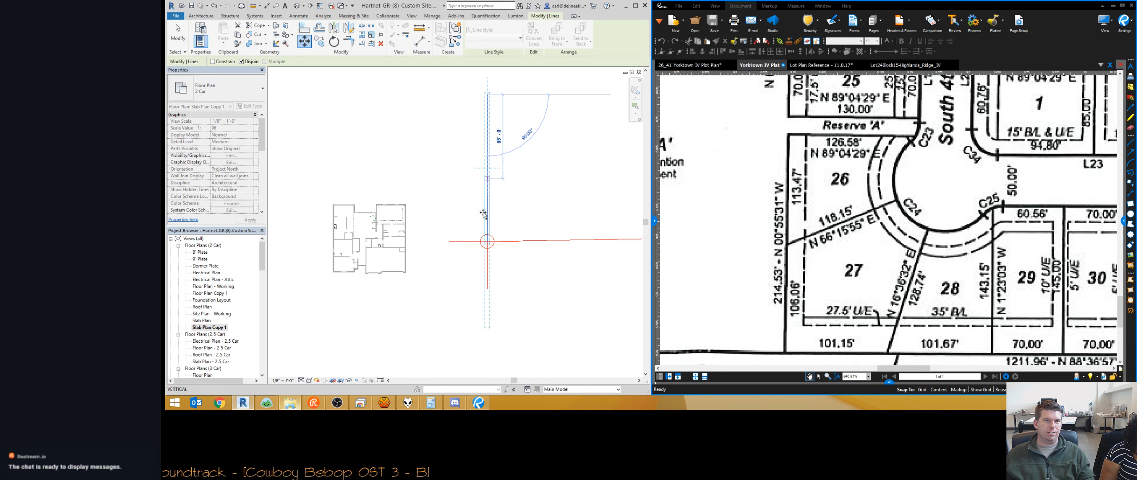
left_click(488, 242)
middle_click_drag(510, 270, 510, 184)
scroll(510, 184, "down", 1)
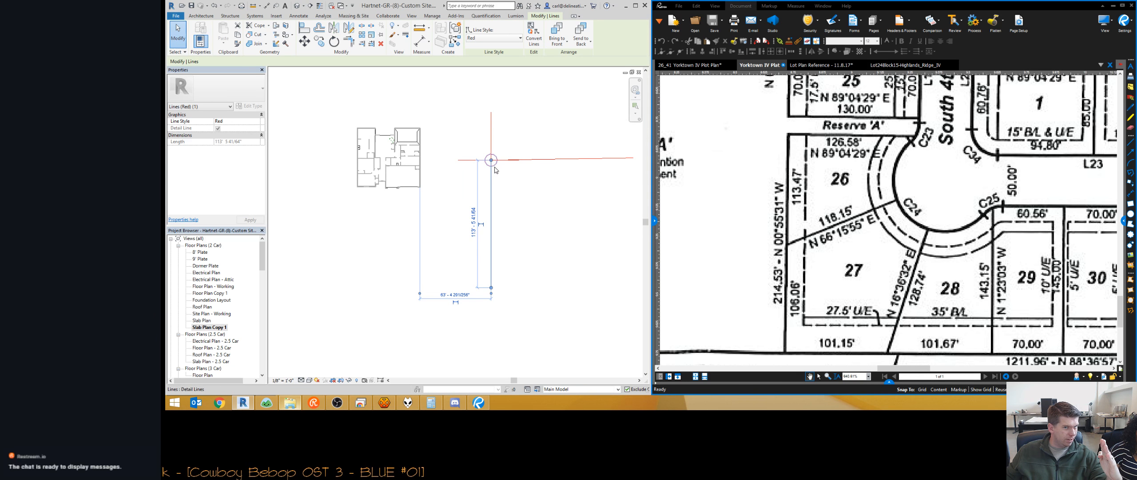
left_click(498, 232)
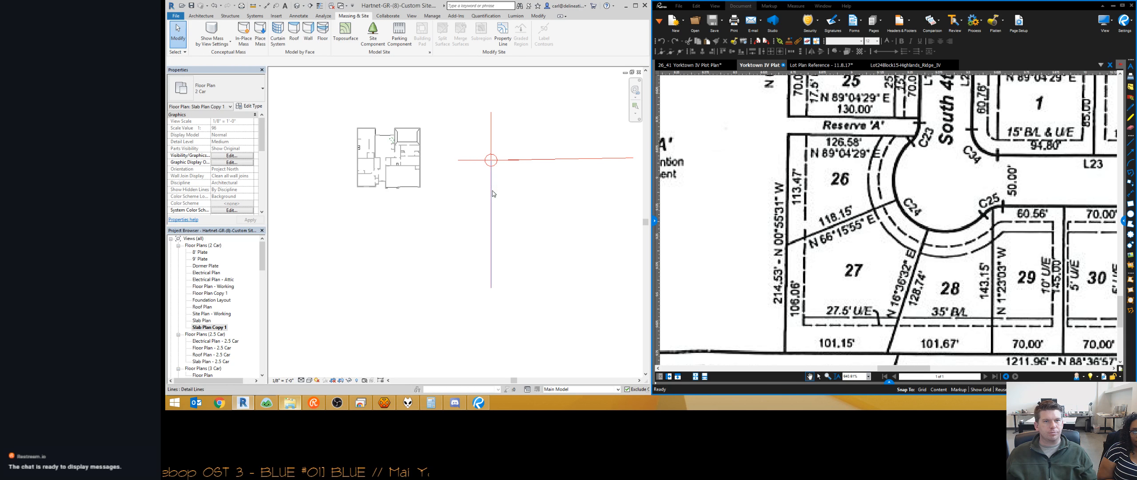
left_click(492, 214)
key("ctrl+z")
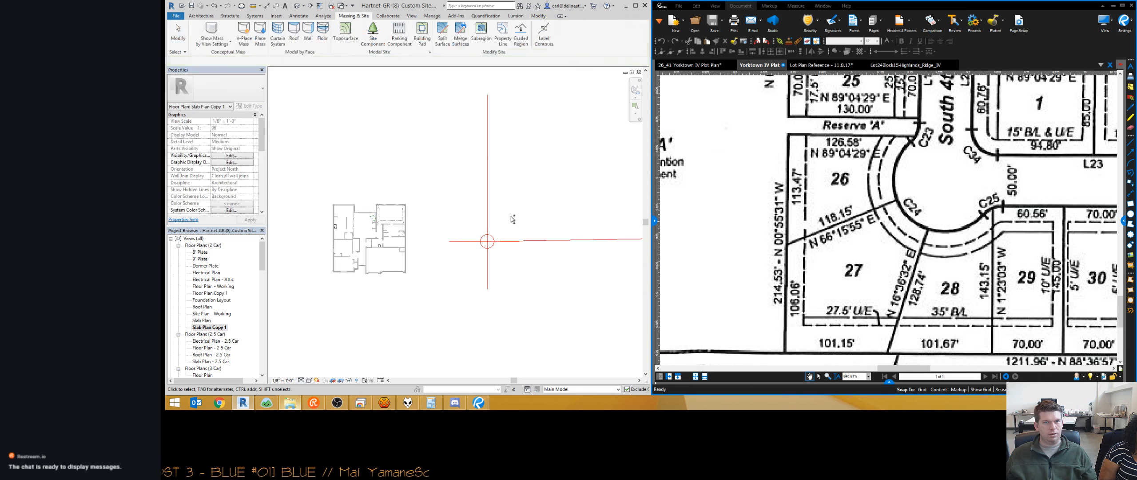
Rotate the 113.47' line counterclockwise by 0.93° about its lower endpoint at the circle's center.
left_click(487, 209)
key("r")
key("o")
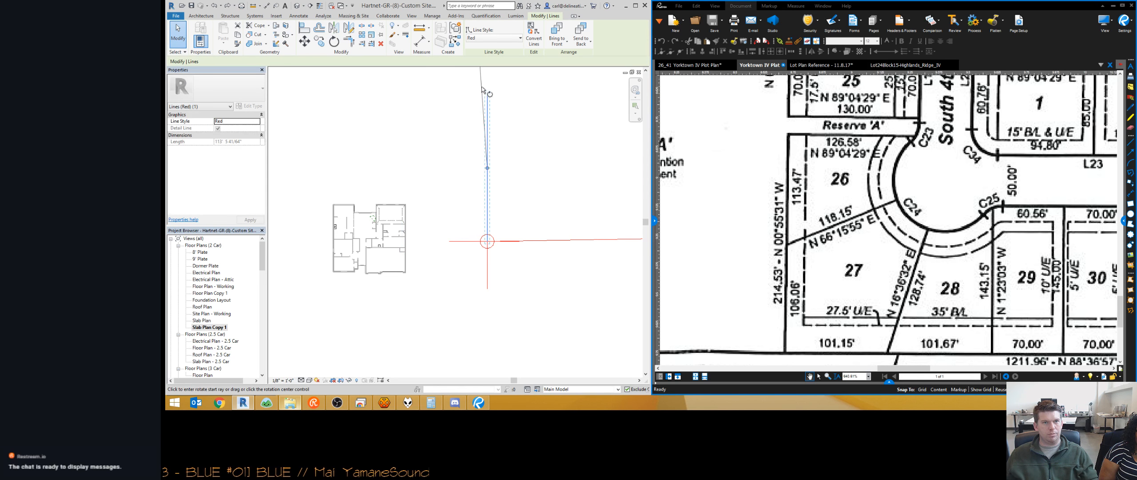
left_click_drag(487, 168, 487, 242)
left_click(487, 95)
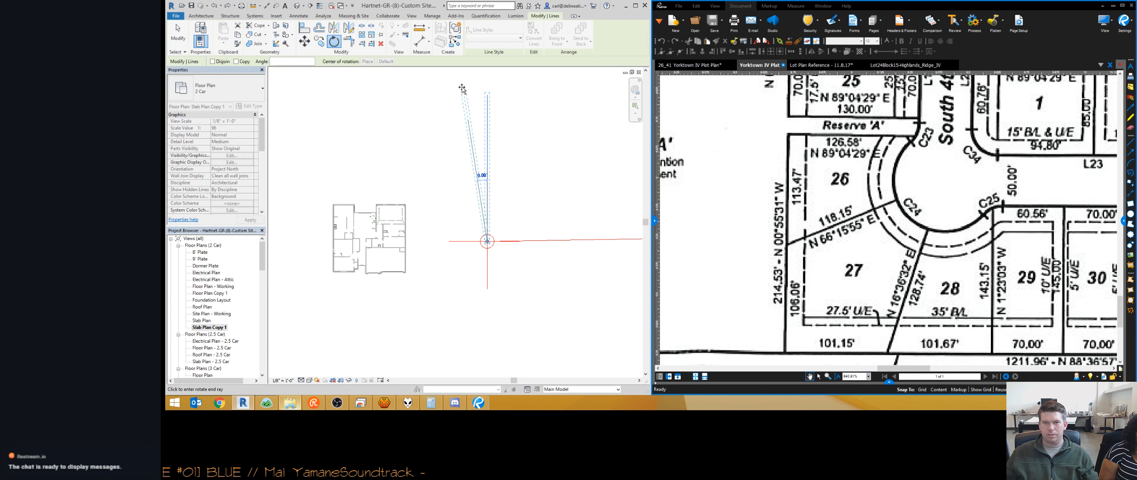
type("0.93")
key("Return")
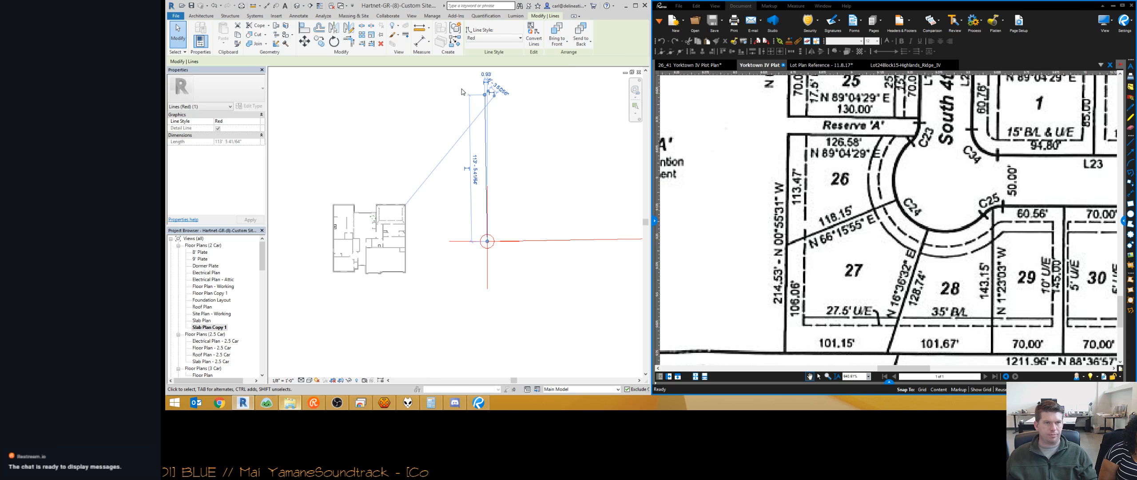
Move the line rotated by 0.93° down so its upper endpoint sits on the crosshair circle's center.
key("m")
key("v")
left_click(485, 95)
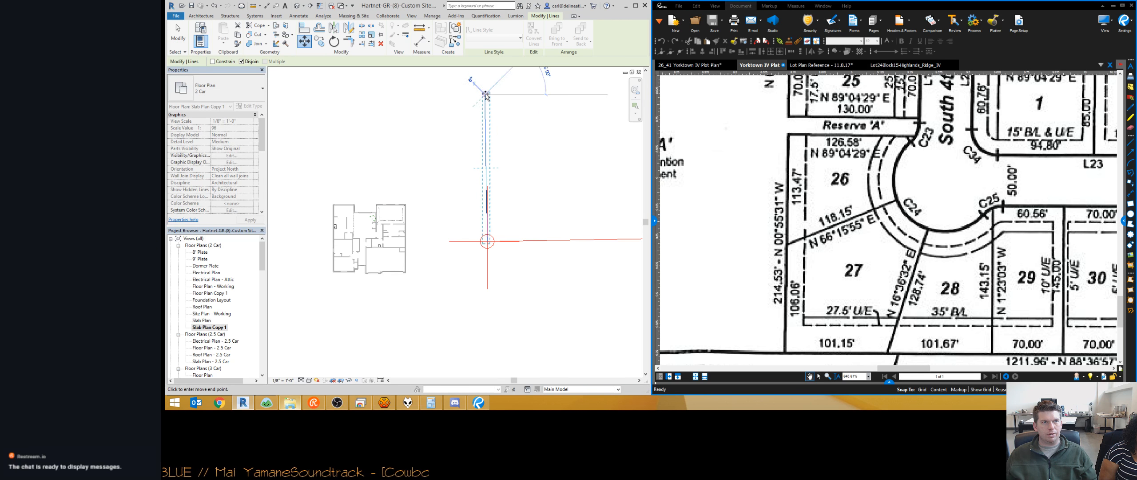
left_click(488, 242)
left_click(516, 275)
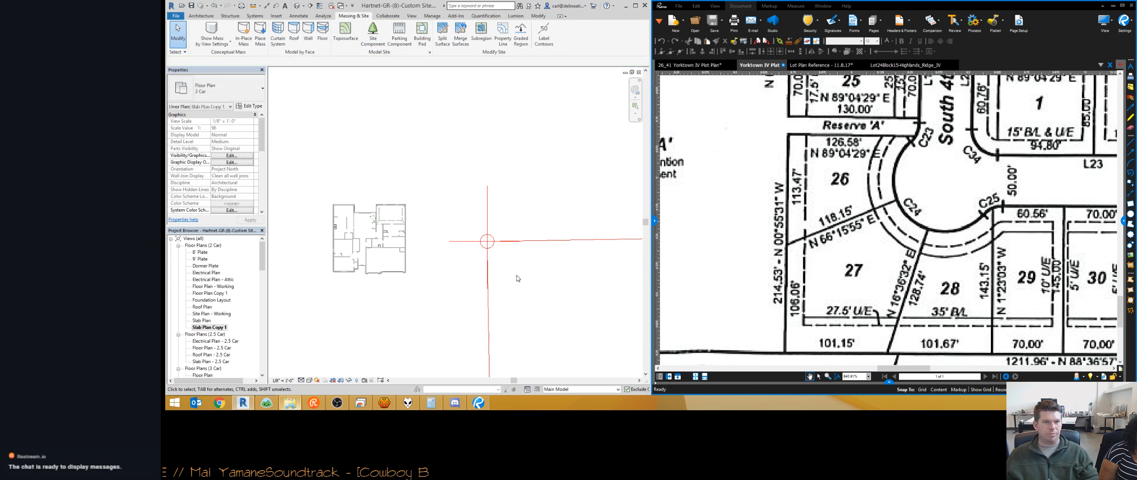
middle_click_drag(511, 263, 441, 216)
scroll(441, 215, "down", 2)
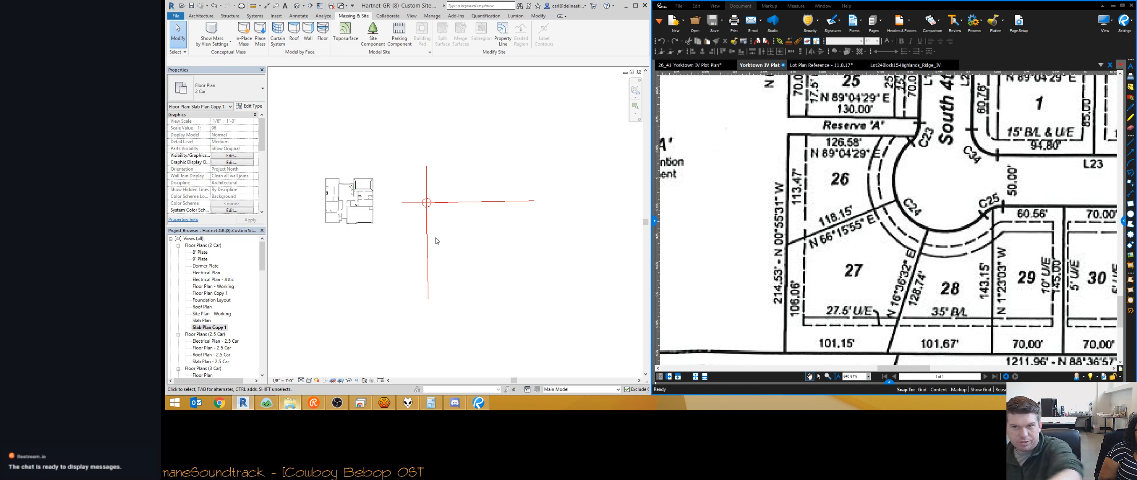
Start a property line defined by distances and bearings, and add four rows to its deed data table.
left_click(503, 39)
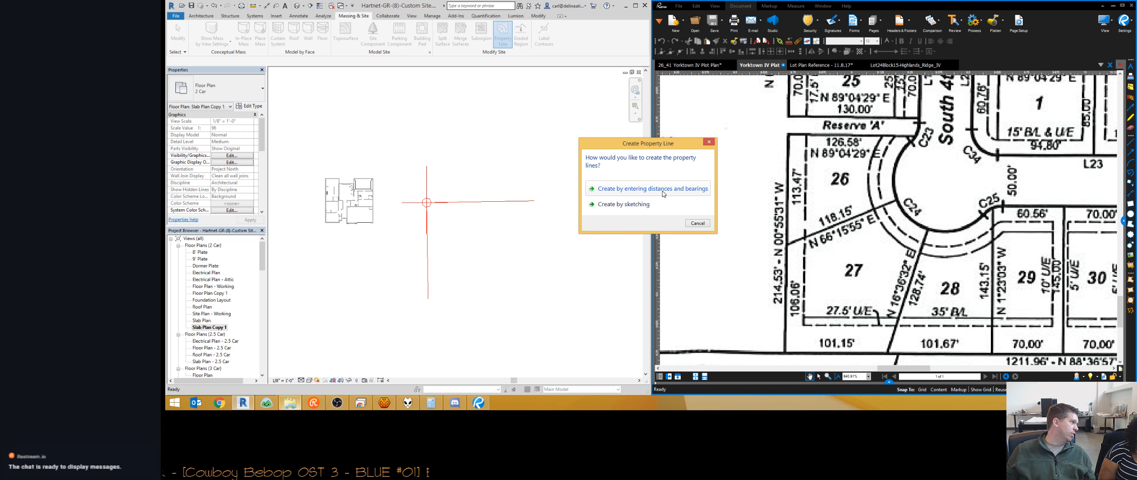
left_click(664, 189)
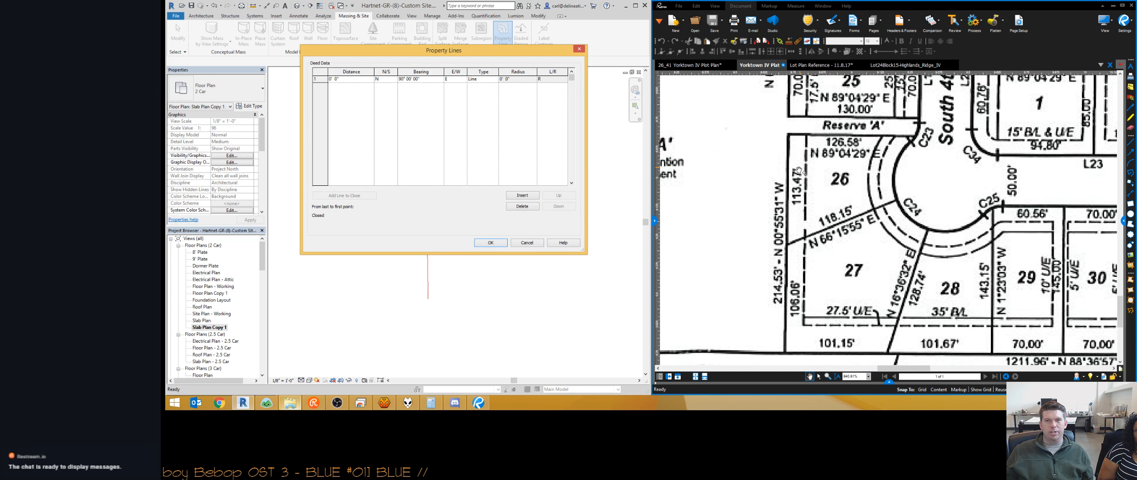
left_click(522, 195)
left_click(522, 195)
left_click(523, 195)
left_click(522, 196)
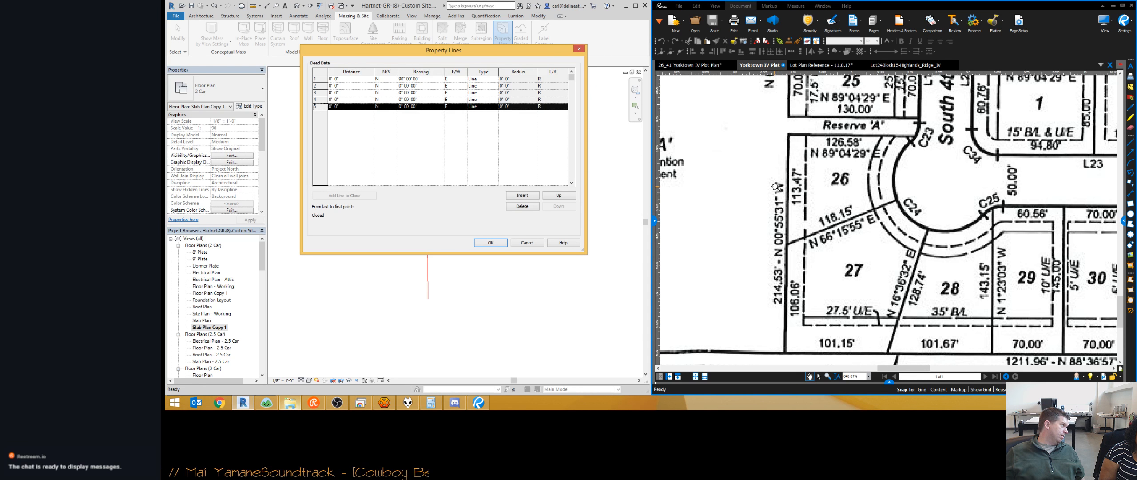
Fill in the first deed data row with distance 126.58 and bearing N 89° 04' 29" E.
left_click(346, 80)
type("126.58")
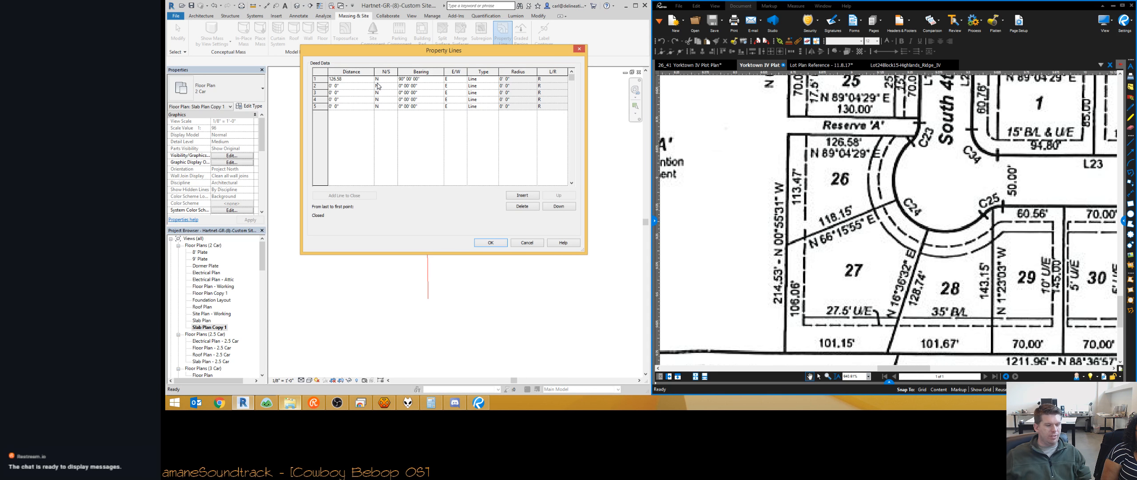
key("Tab")
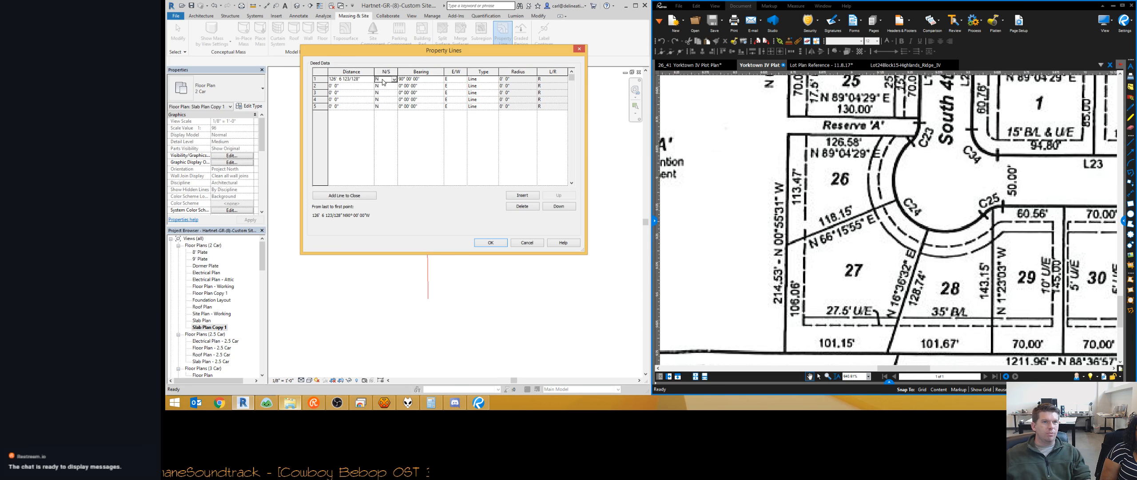
key("Tab")
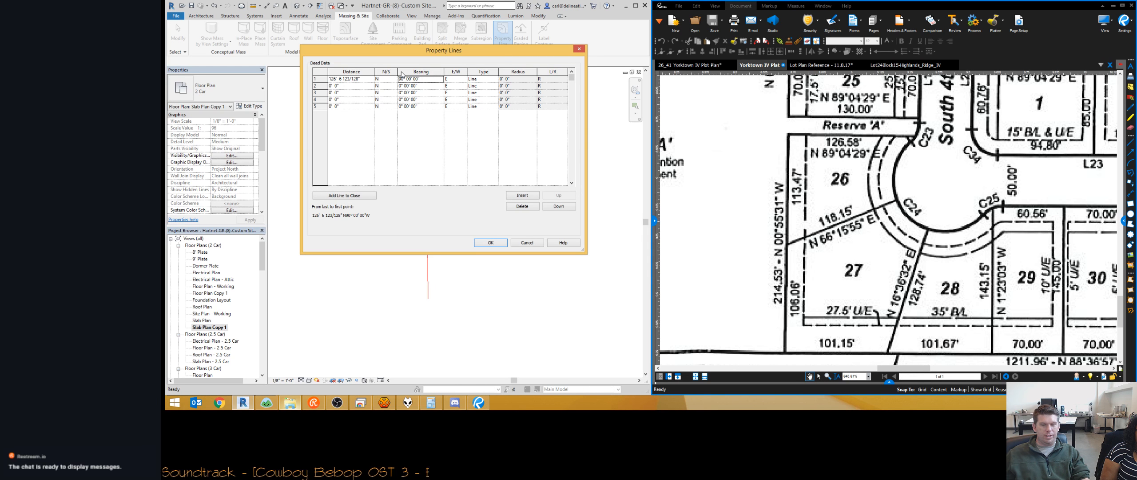
type("89°")
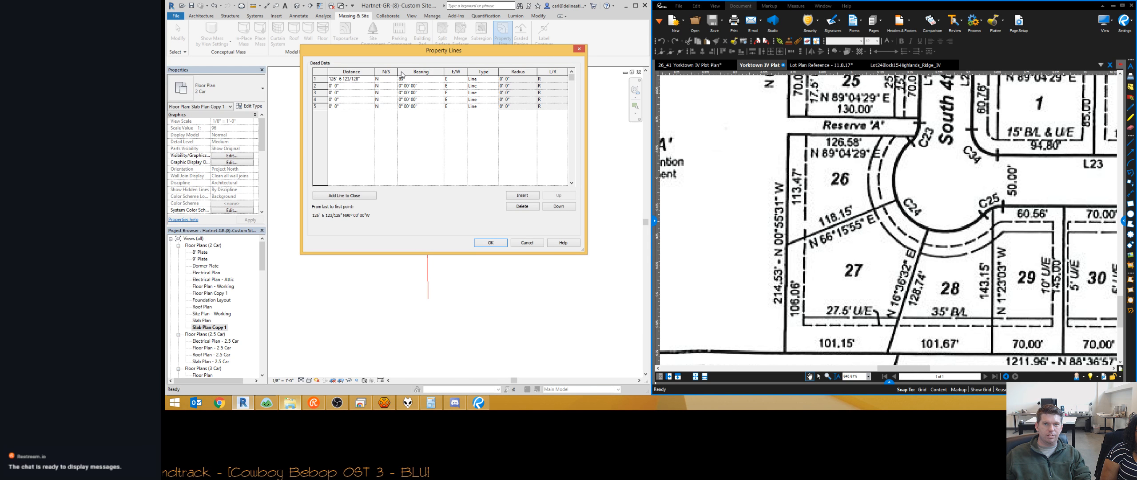
type(" 04' 29")
key("Tab")
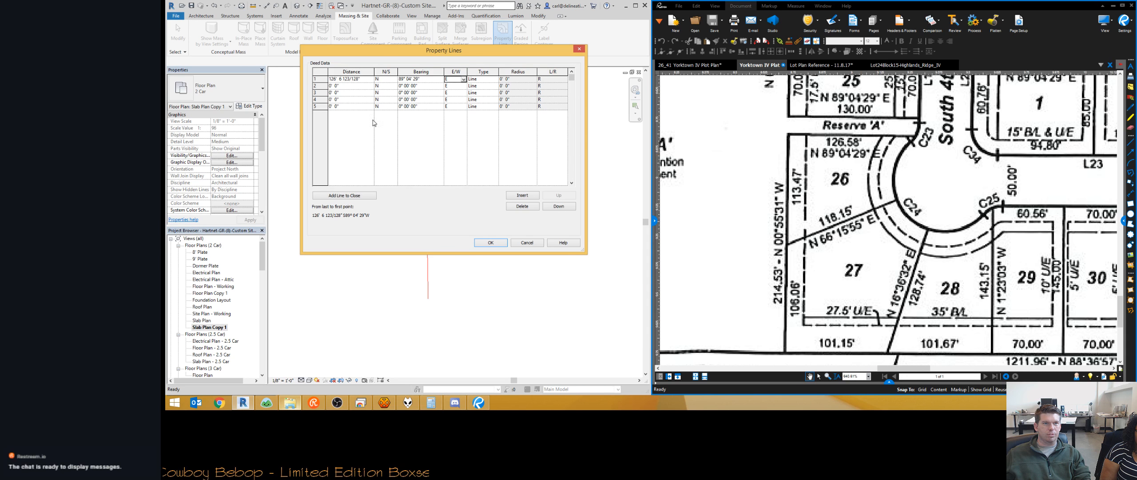
key("Tab")
Fill in the second deed data row with distance 113.47 and bearing N 0° 55' 31" W.
left_click(349, 87)
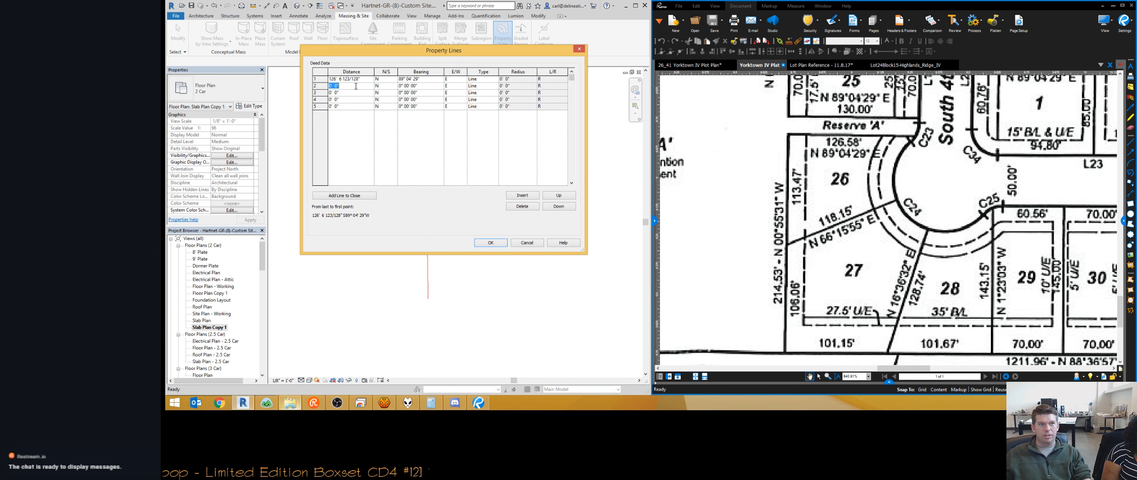
type("11")
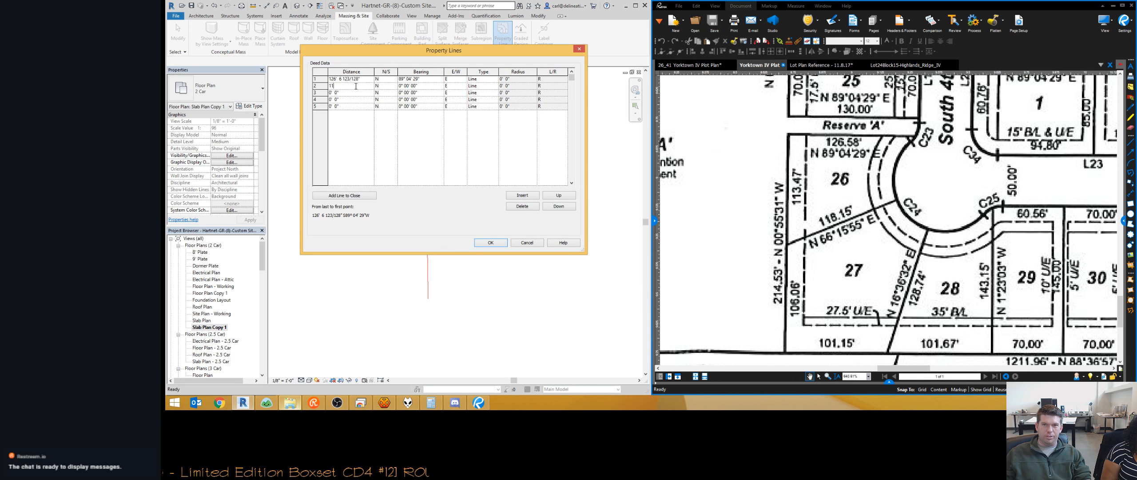
type("3.47")
key("Tab")
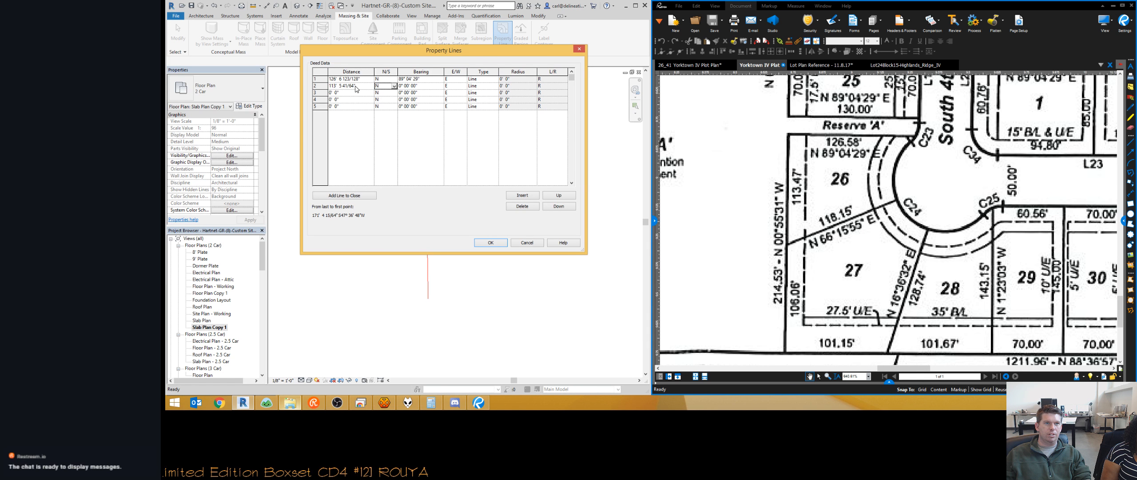
key("Tab")
type("0")
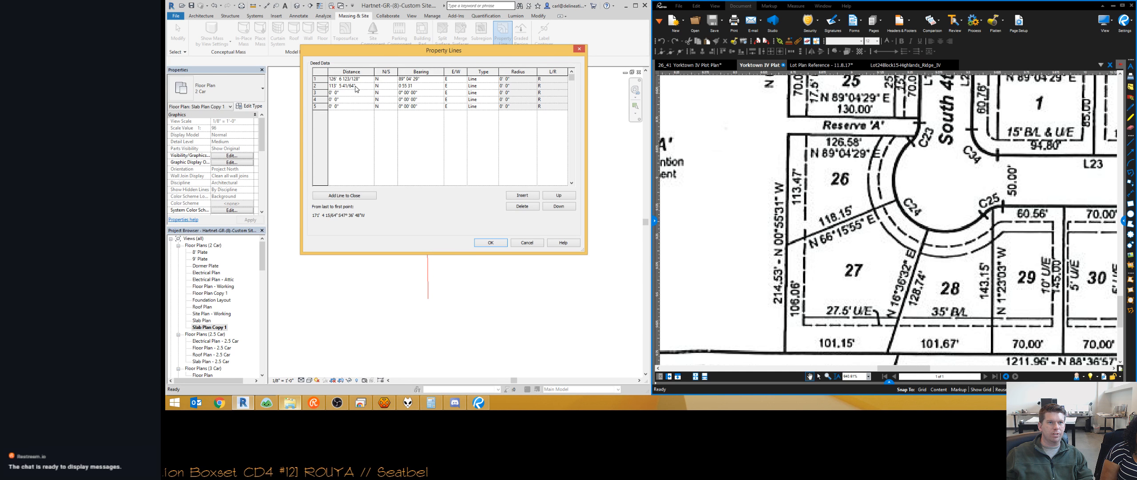
key("Tab")
key("w")
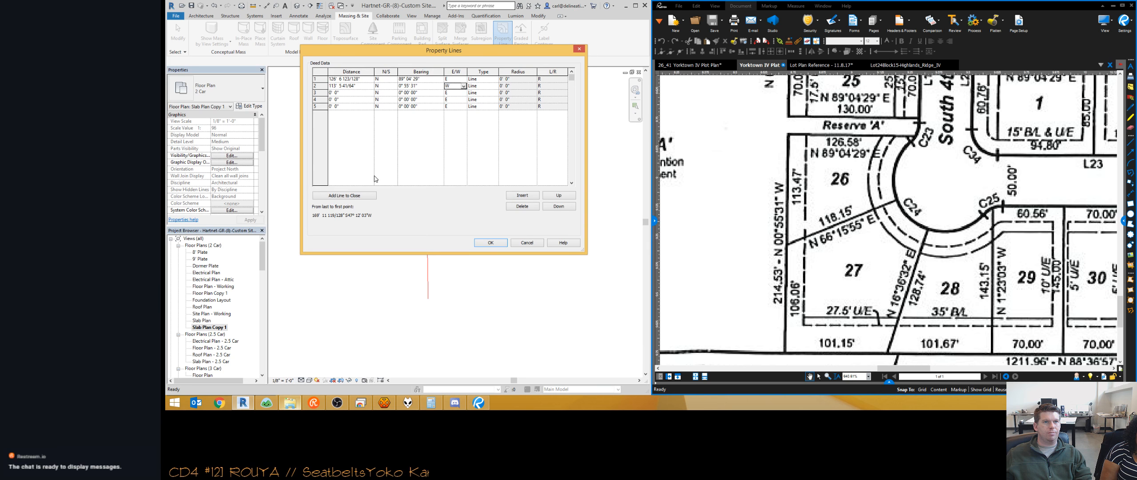
left_click(389, 89)
left_click(389, 90)
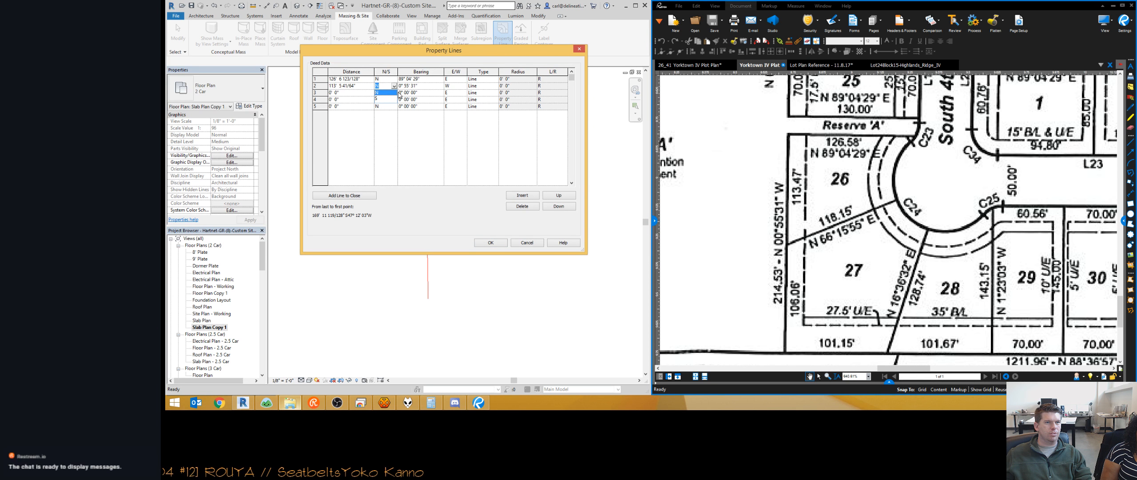
left_click(465, 87)
left_click(463, 97)
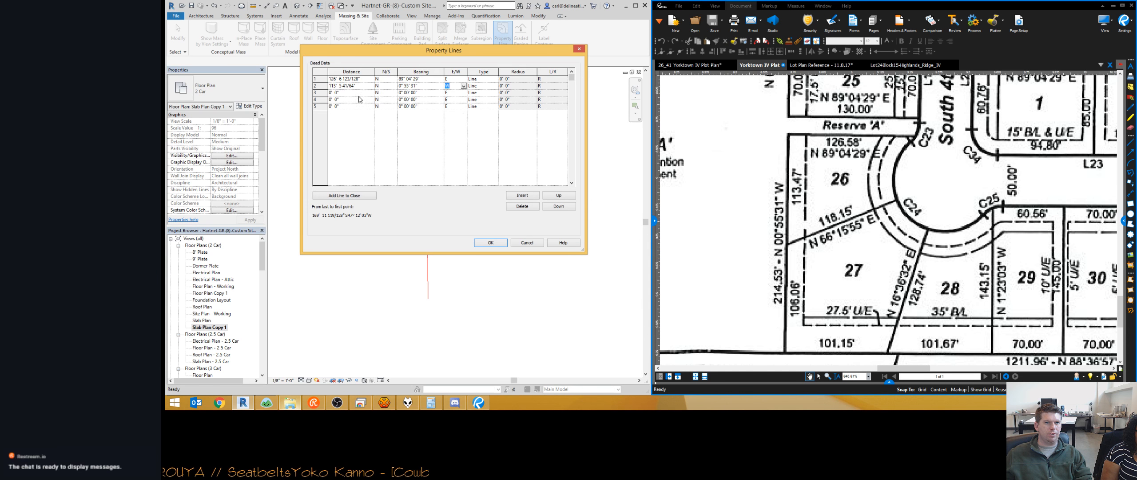
Fill in the third deed data row with distance 118.15 and bearing N 66° 15' 55" E.
left_click(354, 93)
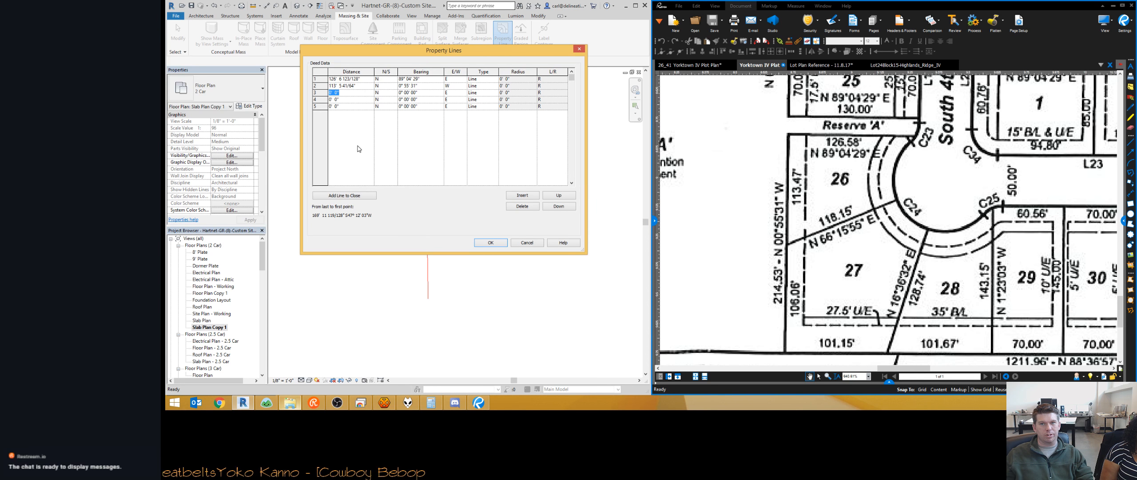
type("118")
key("Tab")
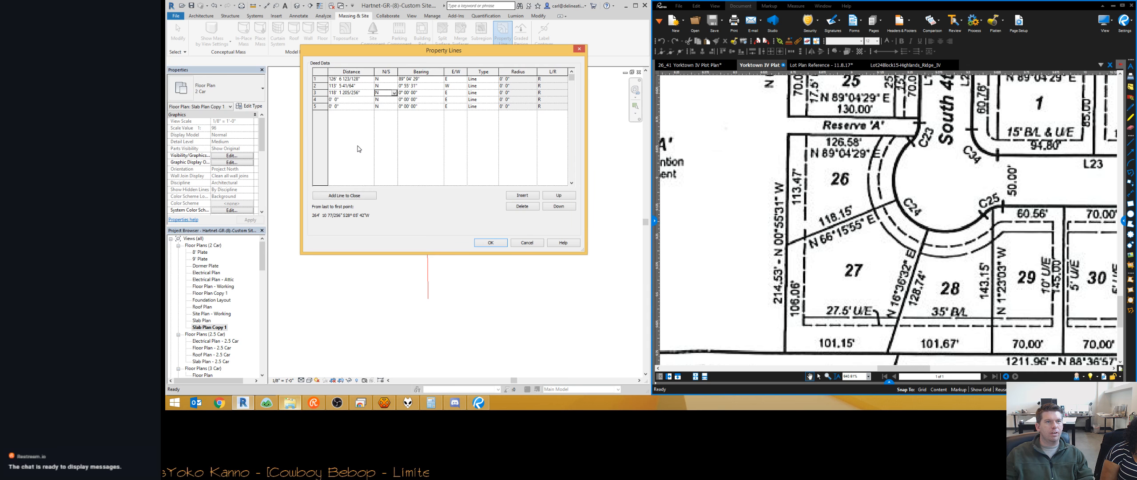
key("Tab")
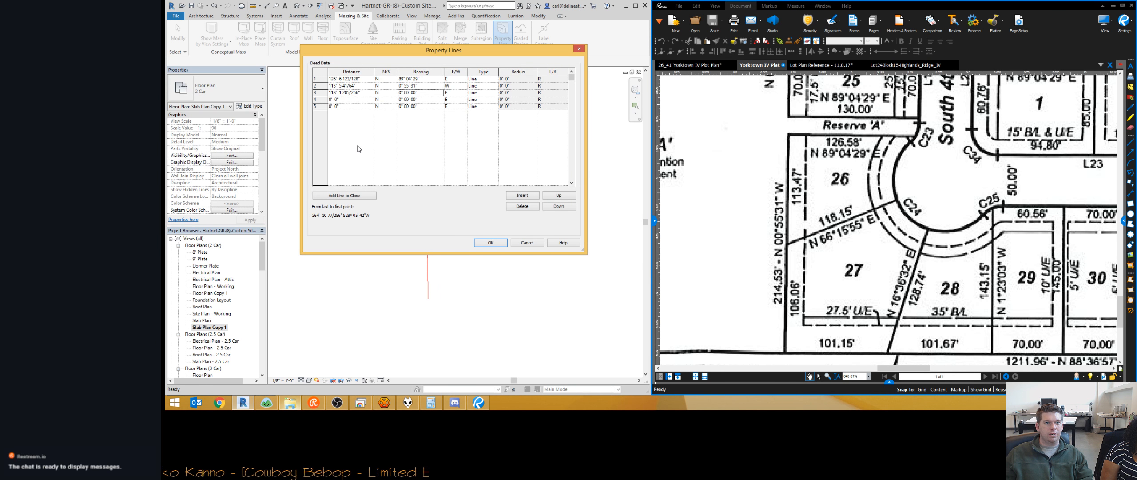
type("66° 15' 55")
key("Tab")
key("Tab")
key("Tab")
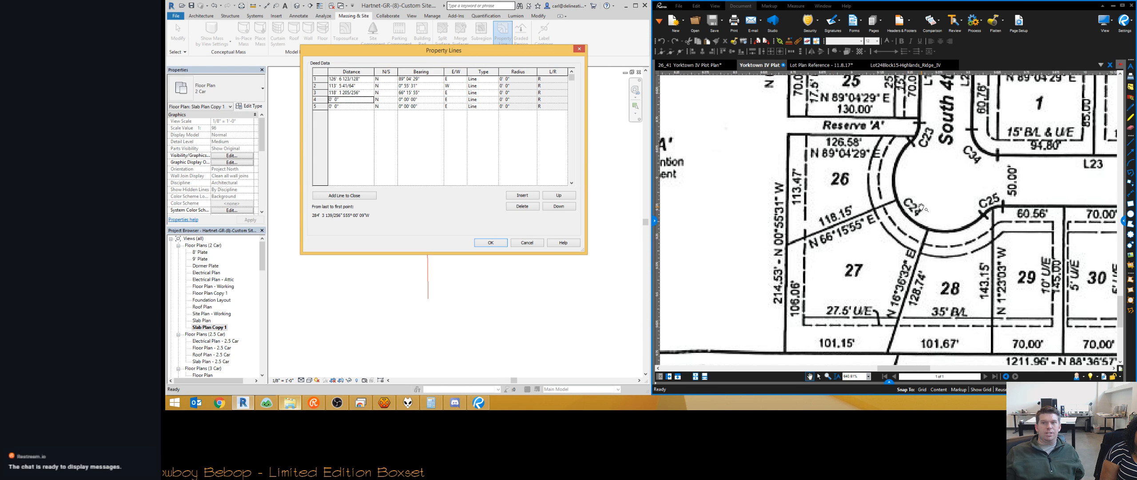
Look up curves C23 and C24 in the plat's Curve Table for their radius, chord bearing and chord length.
left_click(907, 195)
scroll(906, 195, "down", 10)
scroll(955, 267, "up", 4)
left_click_drag(950, 289, 929, 199)
scroll(781, 201, "up", 3)
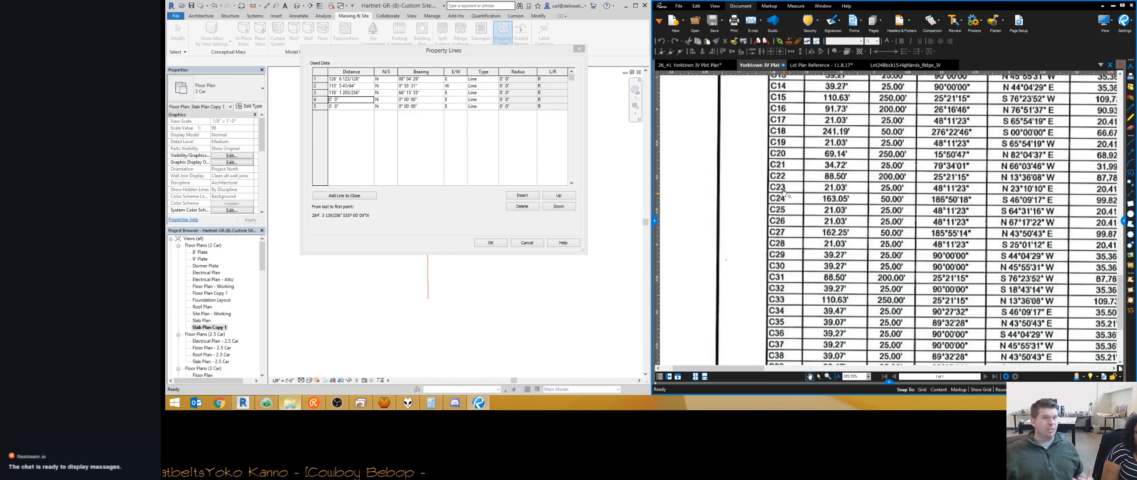
scroll(784, 194, "down", 4)
scroll(778, 192, "down", 3)
scroll(825, 236, "up", 10)
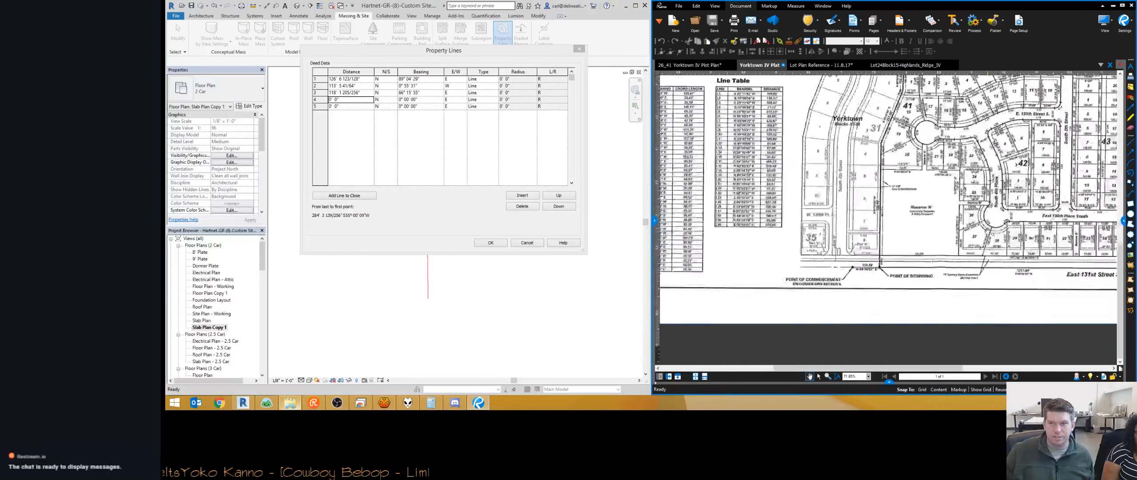
scroll(826, 236, "down", 1)
scroll(834, 185, "down", 11)
scroll(715, 333, "up", 5)
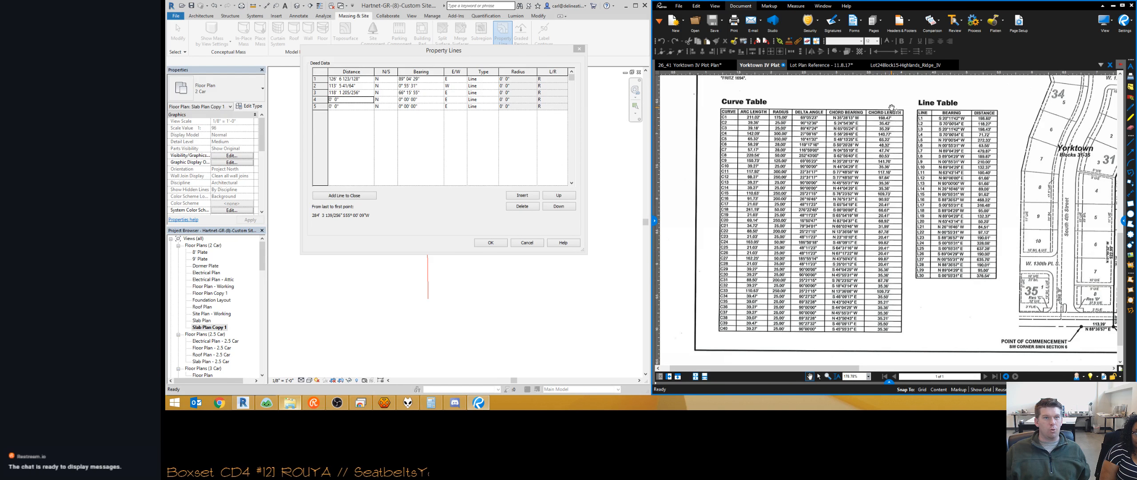
Define the fourth deed data row as an arc with distance 99.82, bearing S 46° 09' 17" E and radius 50'.
left_click(495, 100)
left_click(477, 110)
left_click(355, 100)
type("99'82")
key("BackSpace")
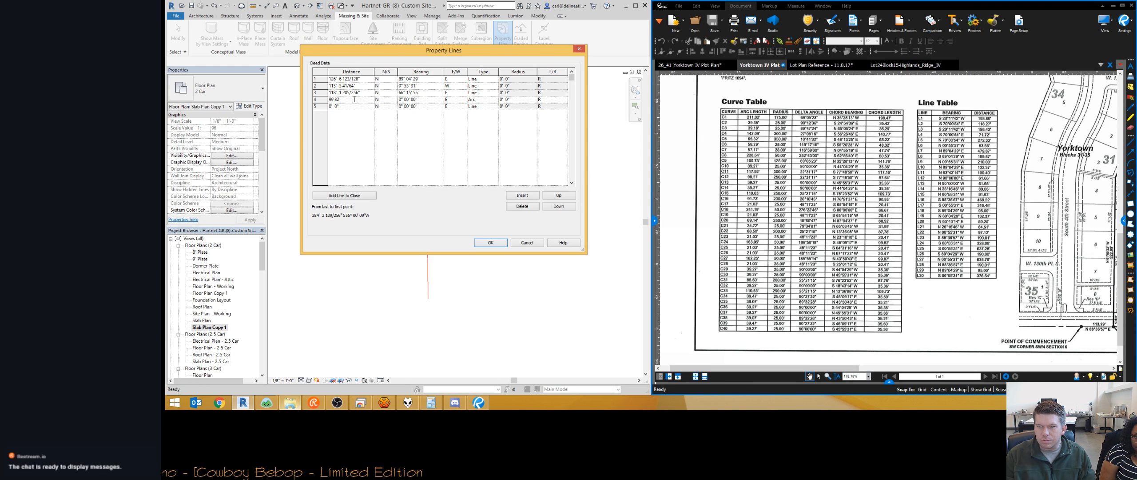
key("BackSpace")
key("BackSpace")
type(".82")
key("Tab")
type("s")
key("Tab")
type("46 9 17")
left_click(517, 100)
type("50")
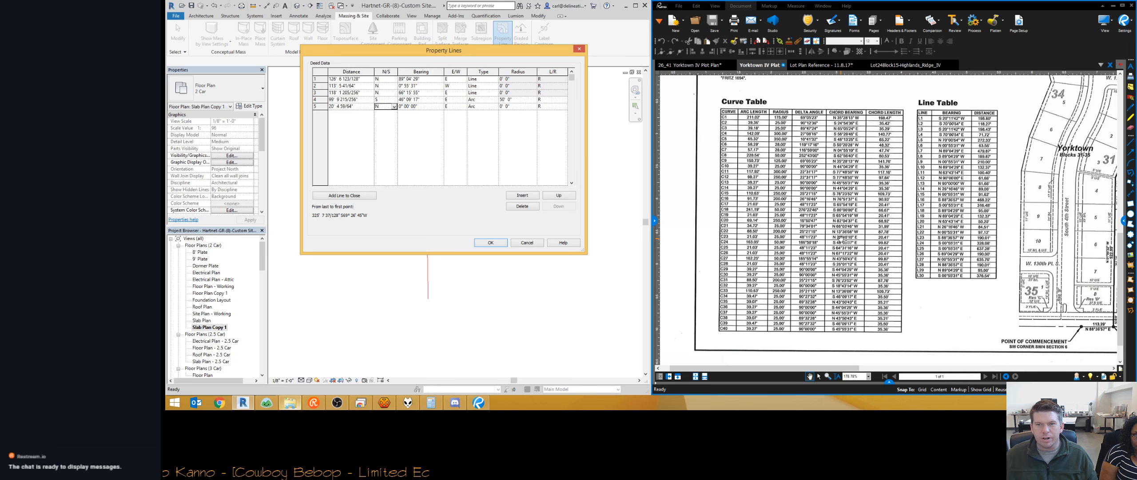
Define the fifth deed data row as an arc with distance 20.41, bearing N 23° 10' 10" E and radius 25'.
key("Tab")
type("23° 10")
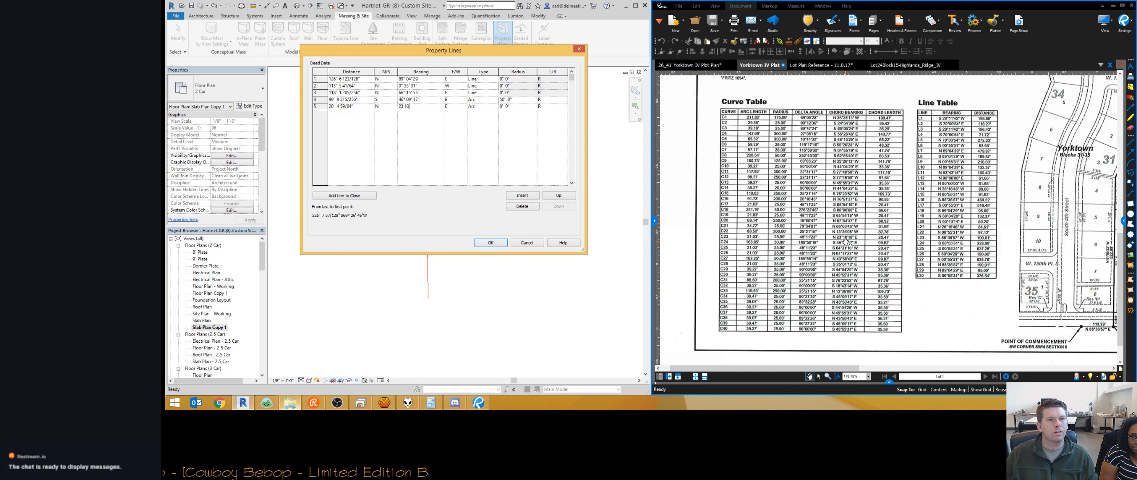
type("' 10")
key("Tab")
key("Tab")
key("Tab")
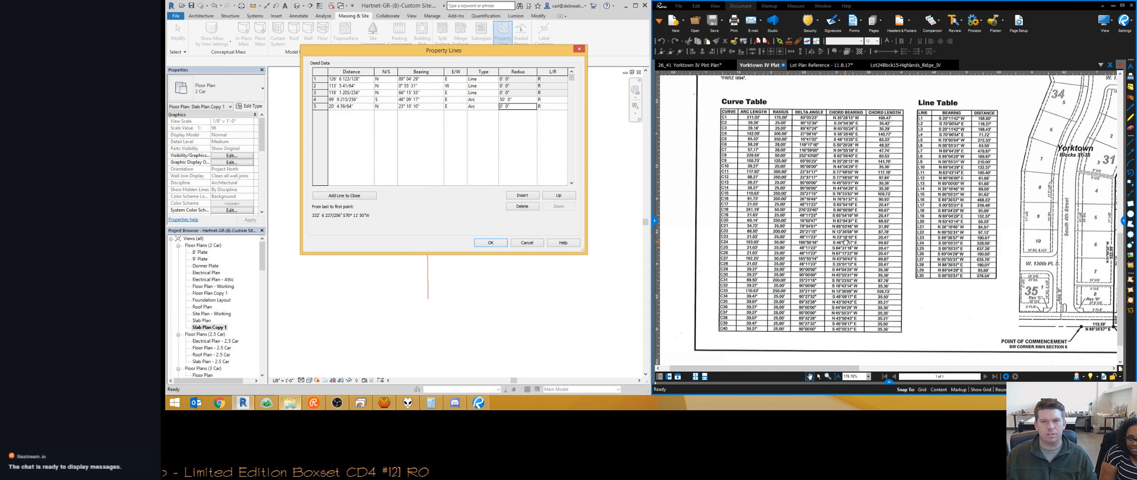
type("25")
key("Tab")
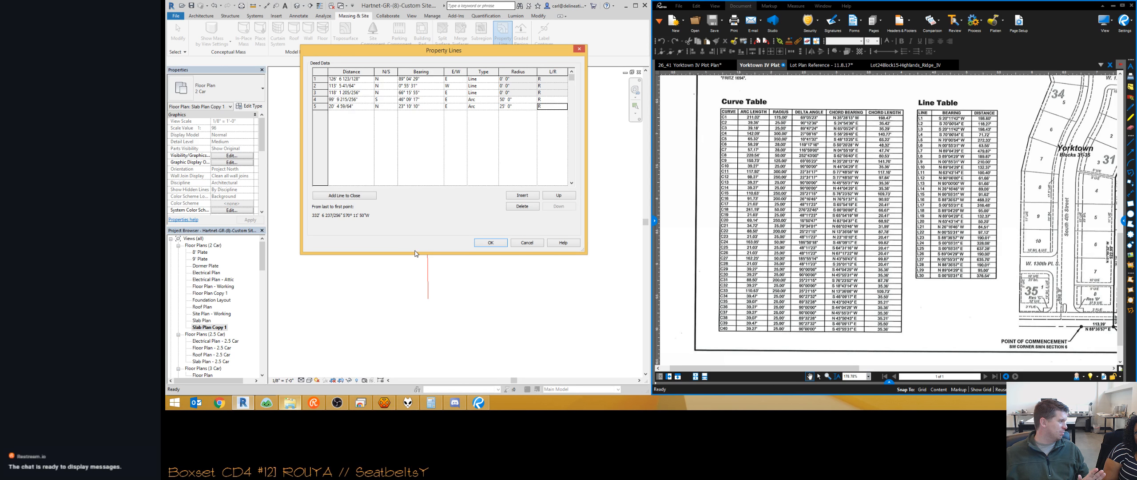
Try placing the five-segment property line beside the house plan, and remove it again.
left_click(492, 242)
scroll(445, 268, "down", 3)
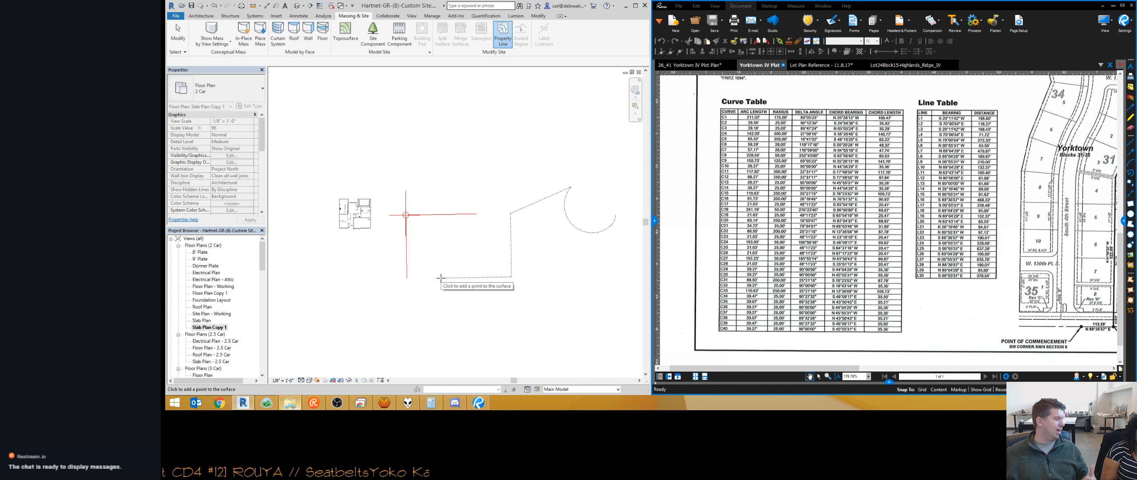
left_click(439, 261)
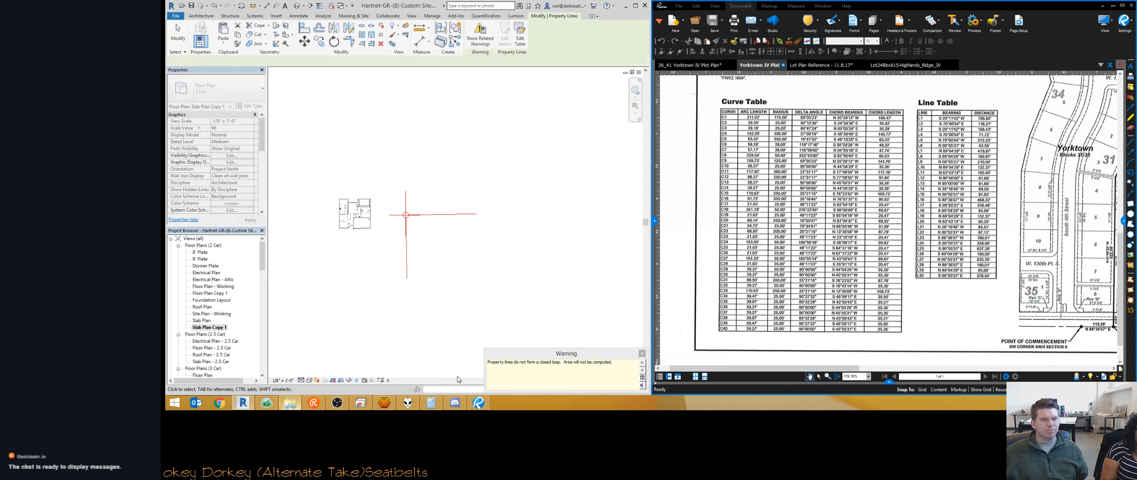
left_click(436, 248)
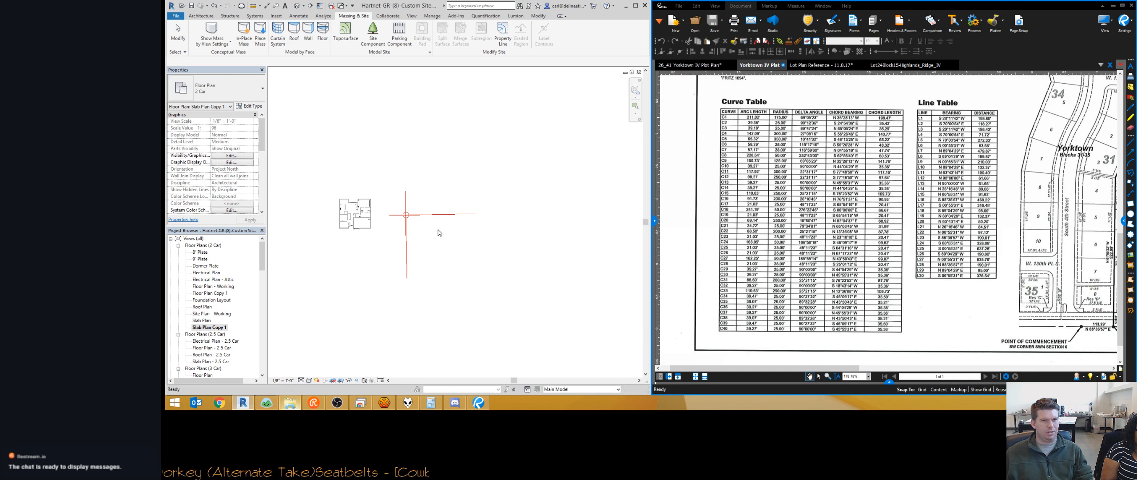
Start a new property line defined by distances and bearings, and add two rows to its deed data table.
left_click(502, 33)
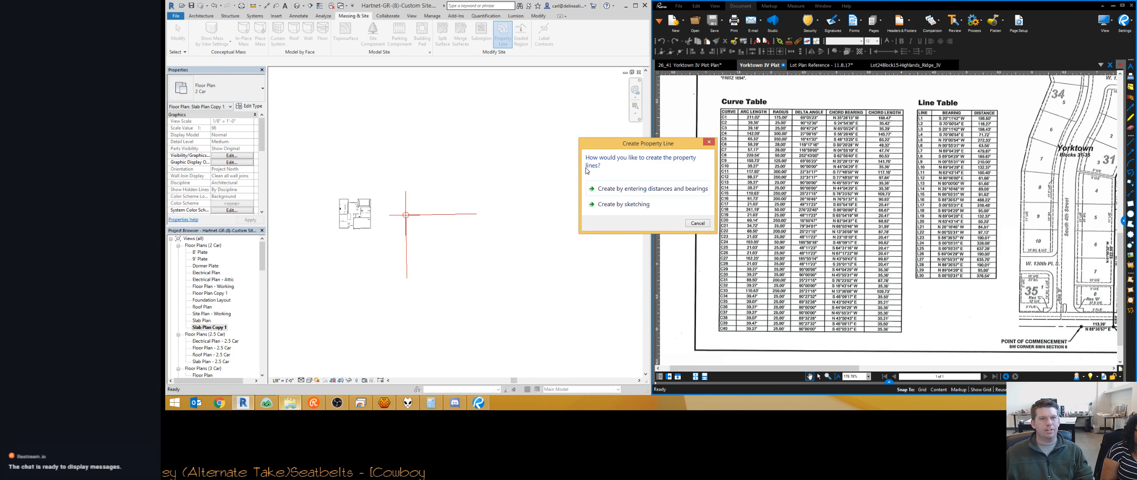
left_click(631, 189)
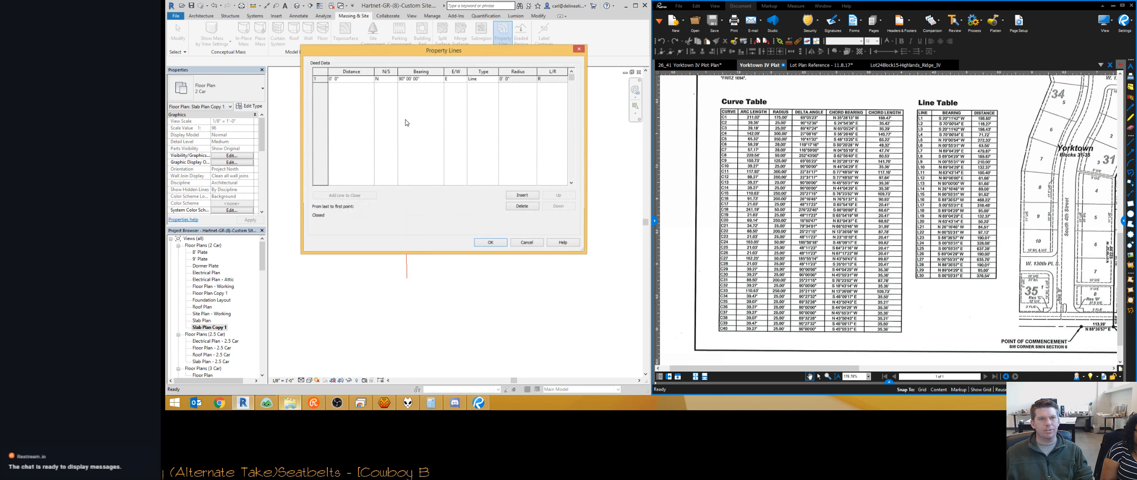
left_click(524, 243)
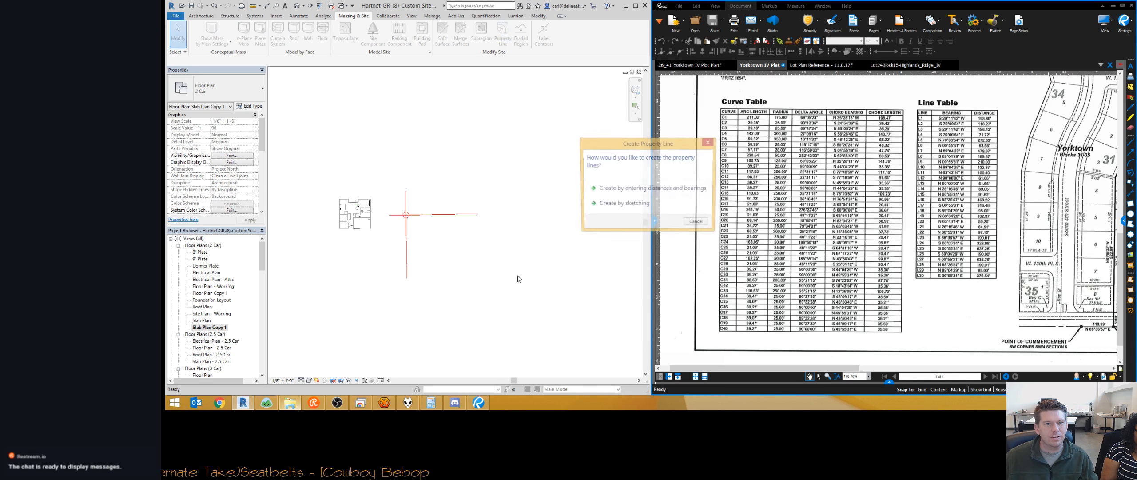
left_click(627, 190)
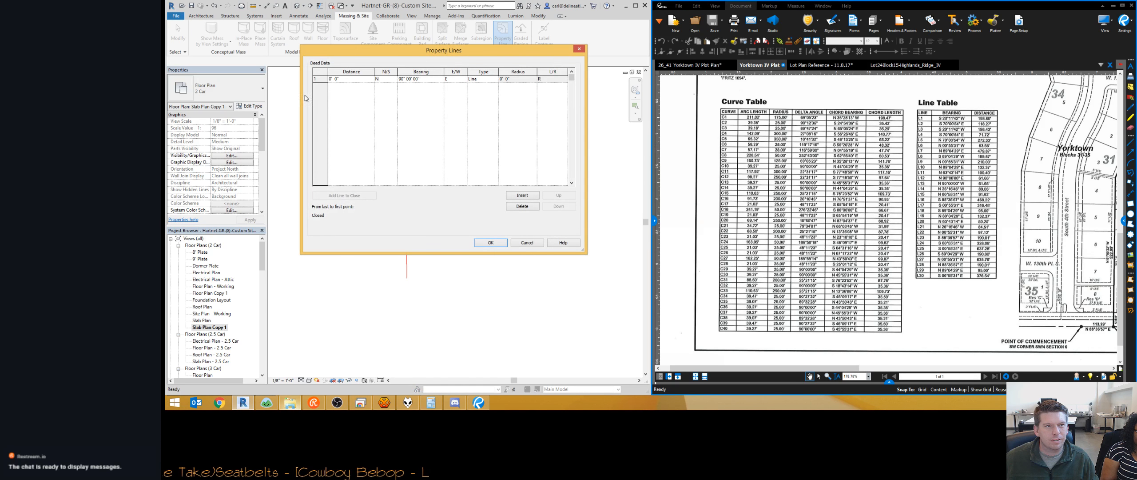
left_click(353, 80)
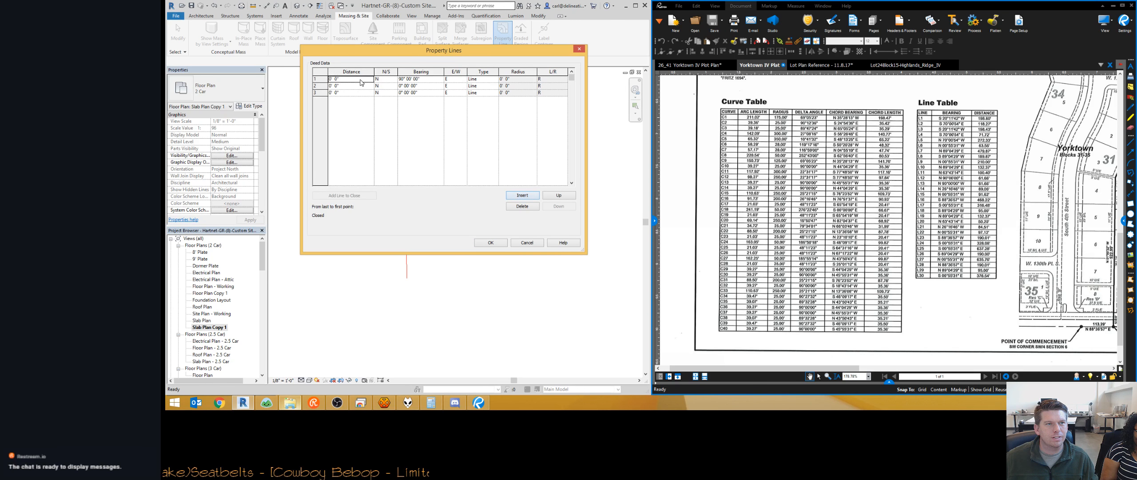
Fill in the first deed data row from lot 26 on the plat with distance 126.58 and bearing N 89° 04' 29" E.
left_click(962, 254)
scroll(866, 221, "down", 2)
left_click_drag(1093, 254, 862, 245)
scroll(861, 245, "up", 8)
left_click(354, 79)
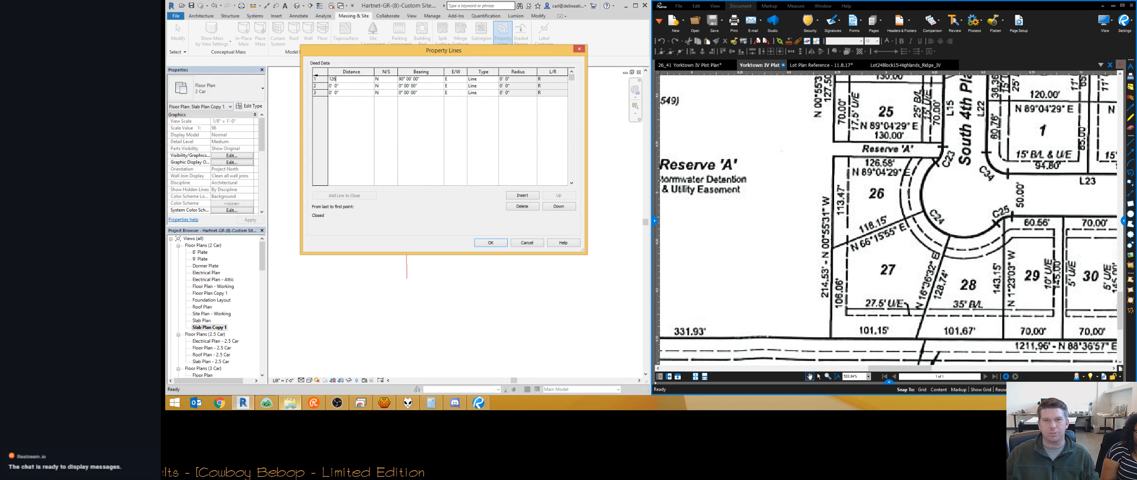
type("126 04 29")
key("Return")
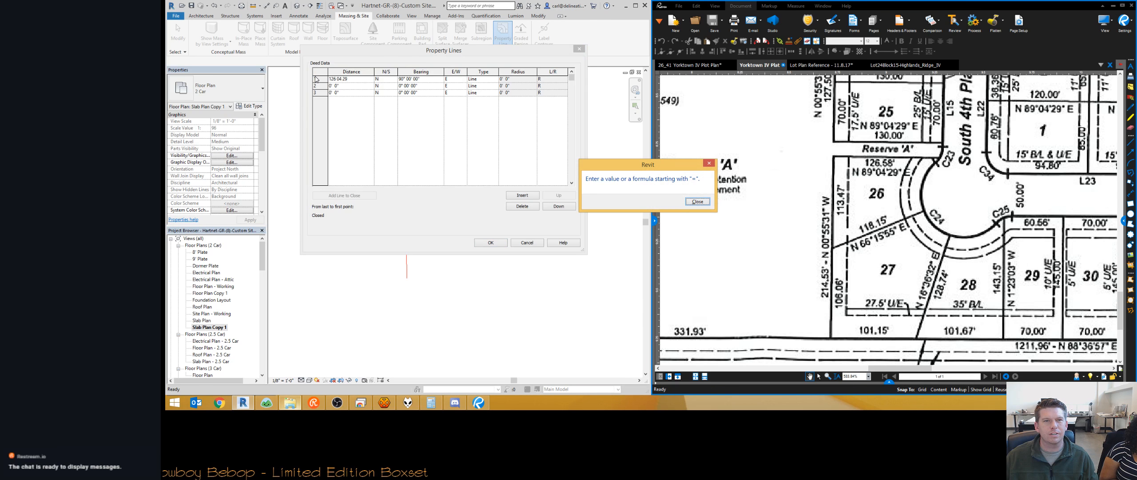
key("Return")
type("126")
type(".58")
key("Tab")
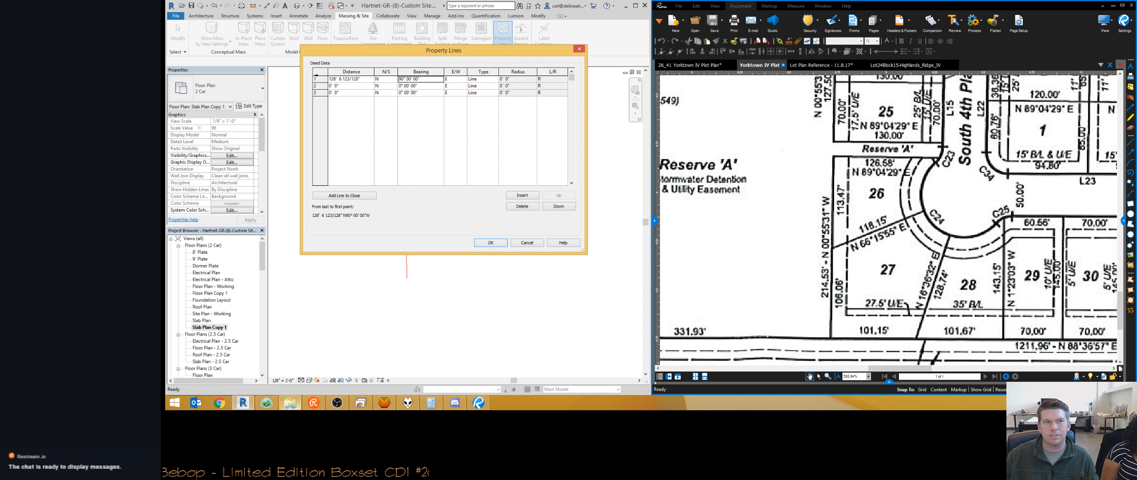
type("89°")
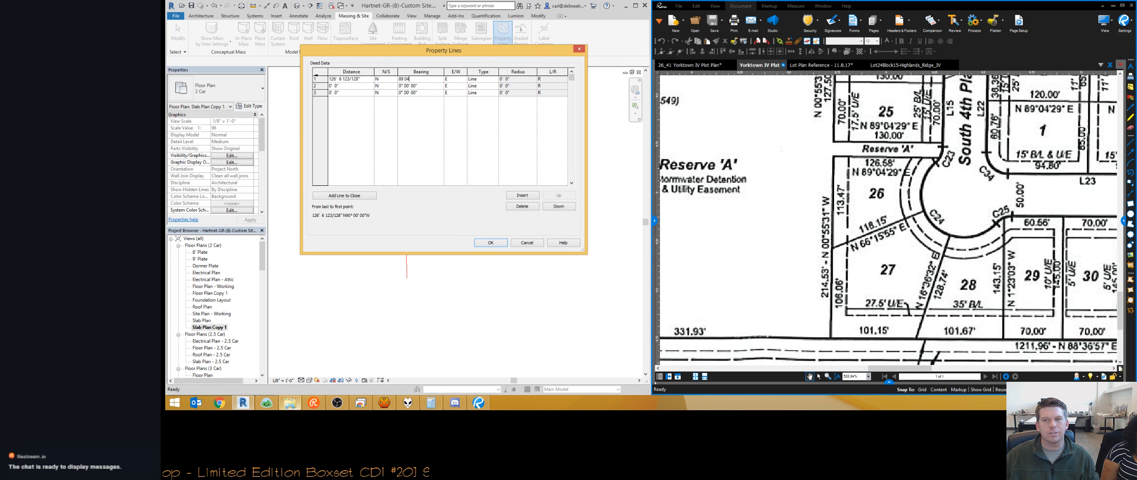
type(" 04' 29")
key("Tab")
Fill in the new table's second deed data row with distance 113.47 and bearing N 0° 55' 31" W.
left_click(348, 86)
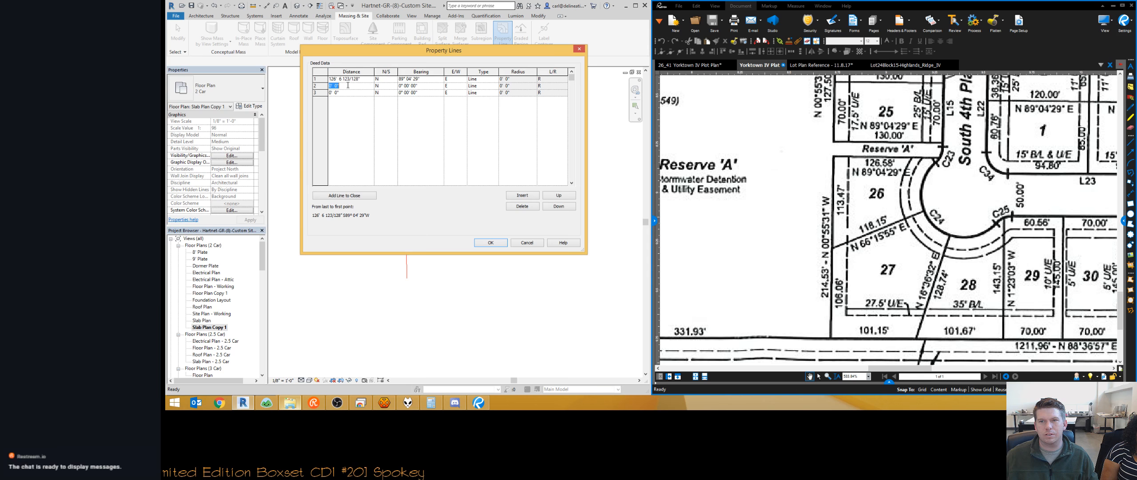
type("113.47")
key("Tab")
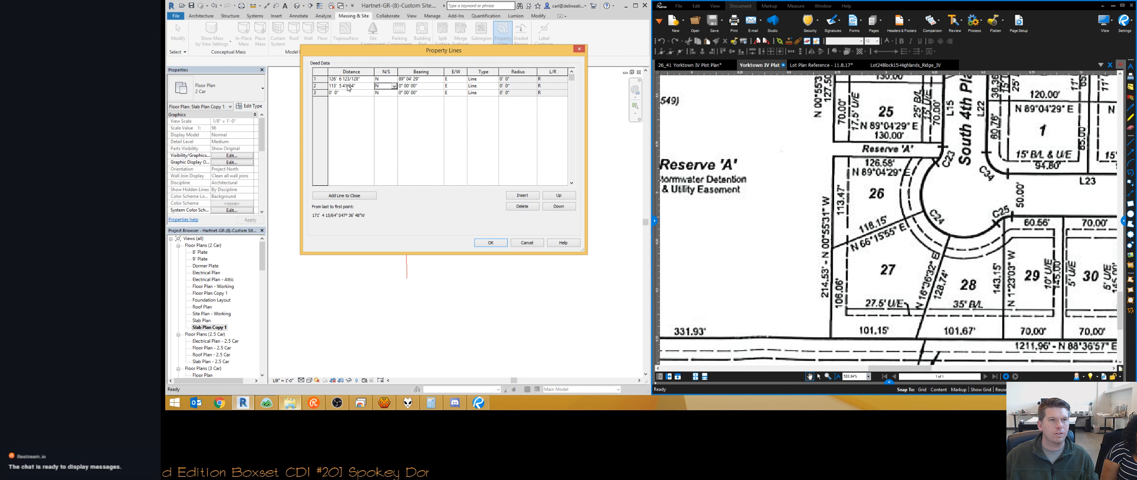
type("00 55 31")
key("Tab")
key("Tab")
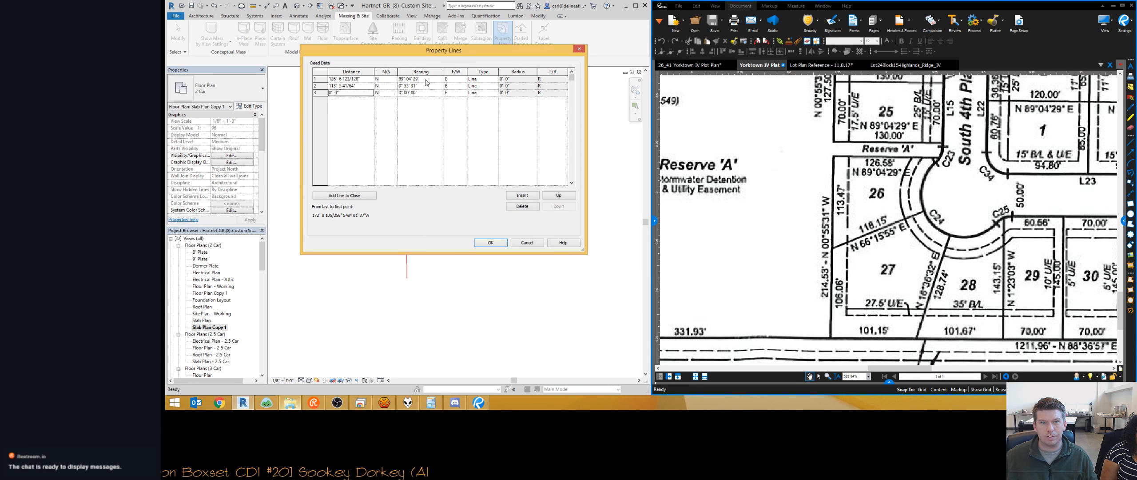
left_click(469, 88)
left_click(457, 99)
Fill in the third deed data row with distance 118.15 and bearing N 66° 15' 55" E, and create the property line.
left_click(351, 93)
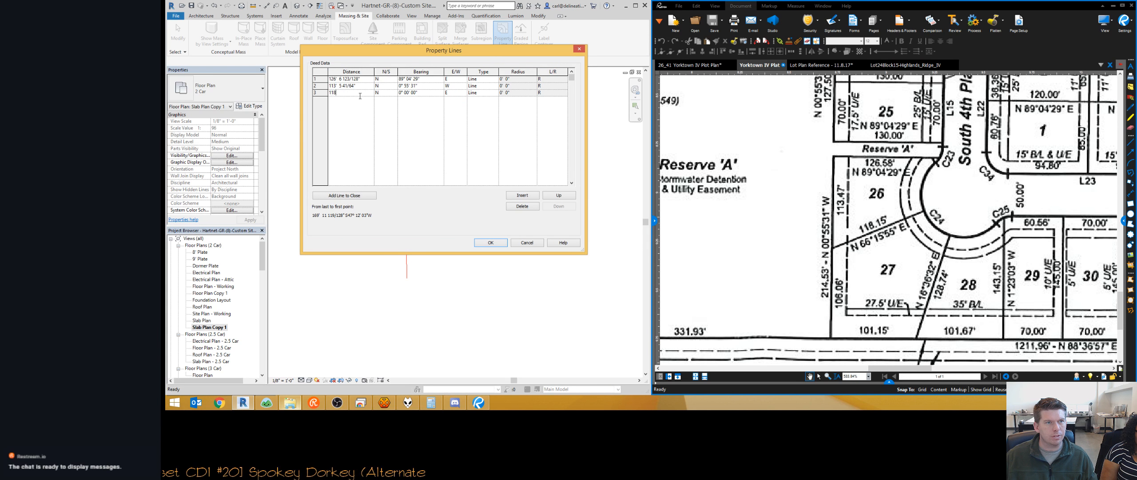
key("Tab")
key("Tab")
type("66")
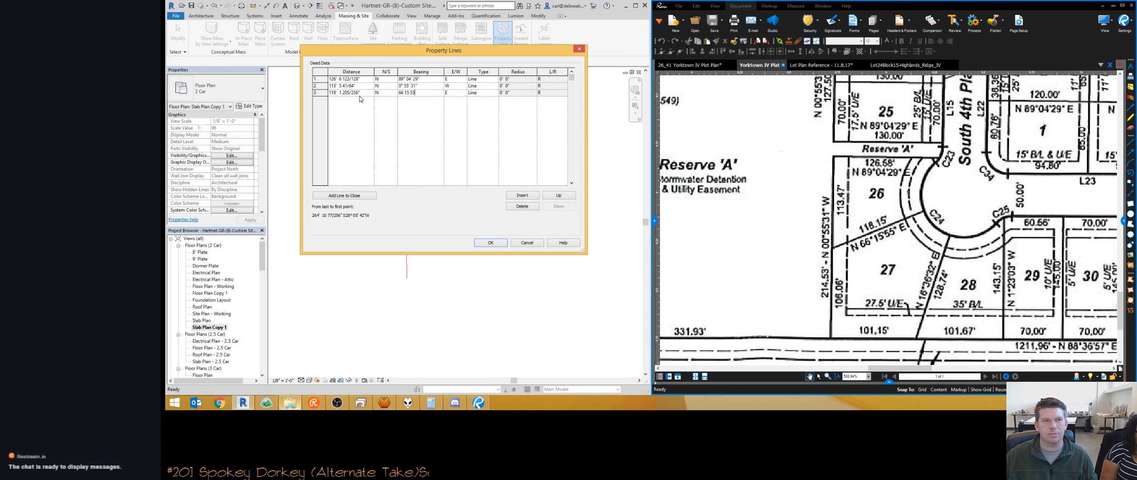
type(" 15 55")
key("Tab")
key("Return")
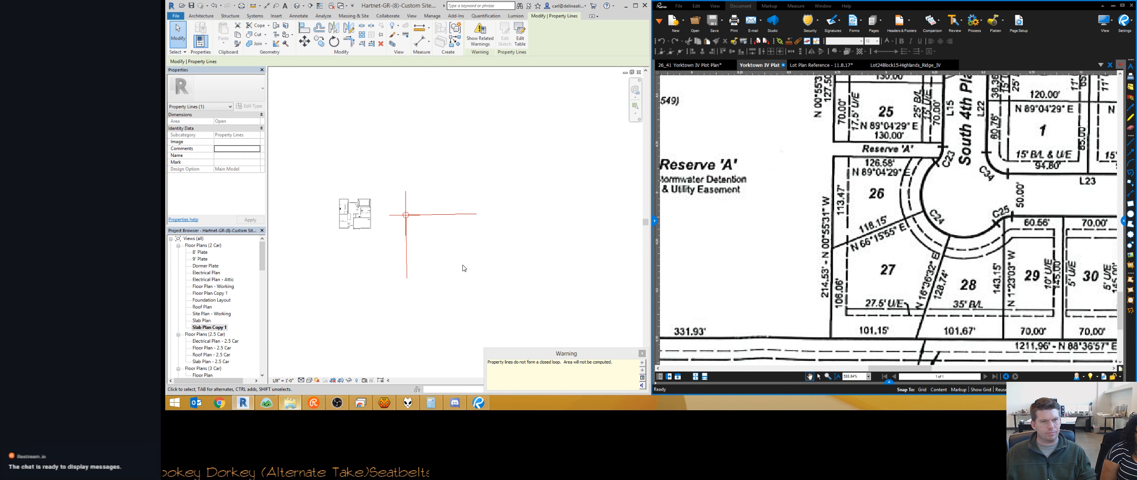
scroll(461, 269, "down", 1)
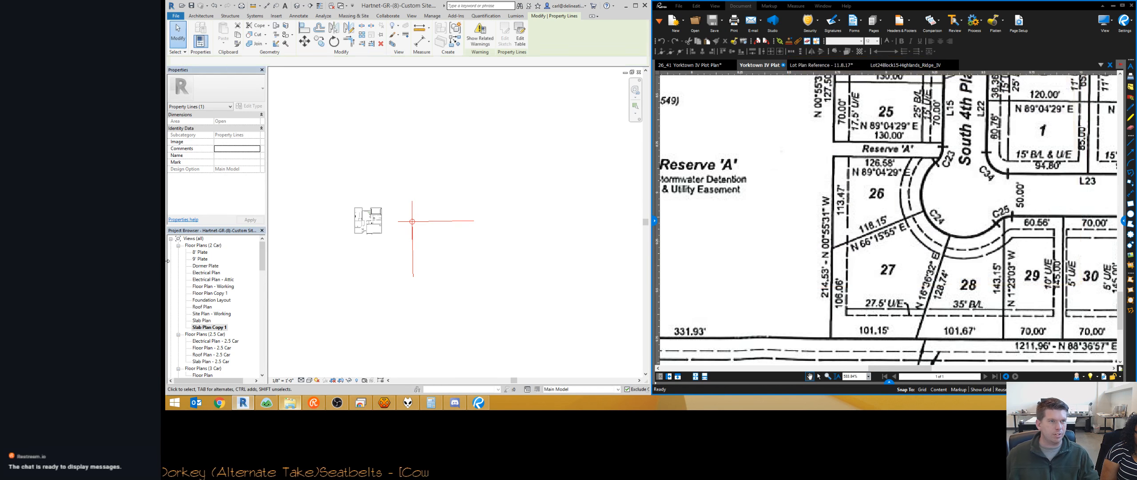
key("Escape")
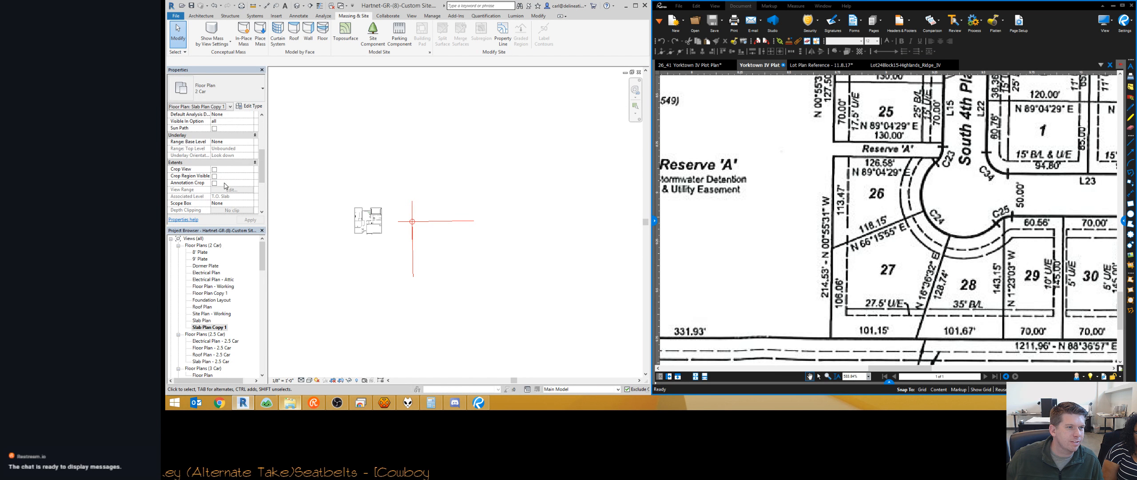
Remove the Slab Layout Plan view template from the current view by assigning <None>.
scroll(225, 184, "down", 3)
left_click(232, 149)
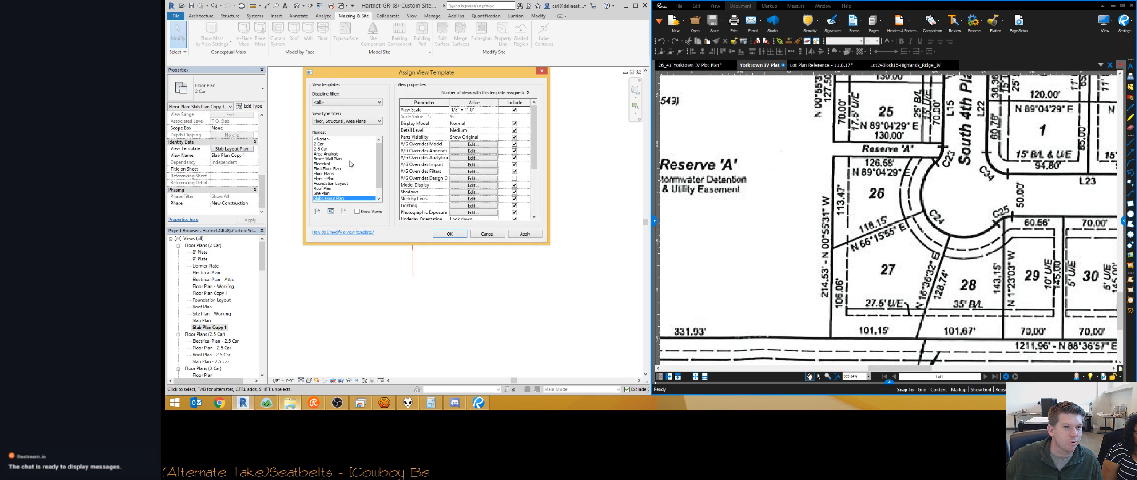
left_click(322, 139)
key("Return")
Turn on the Site category in the view's visibility/graphics overrides to show the property lines.
key("v")
key("g")
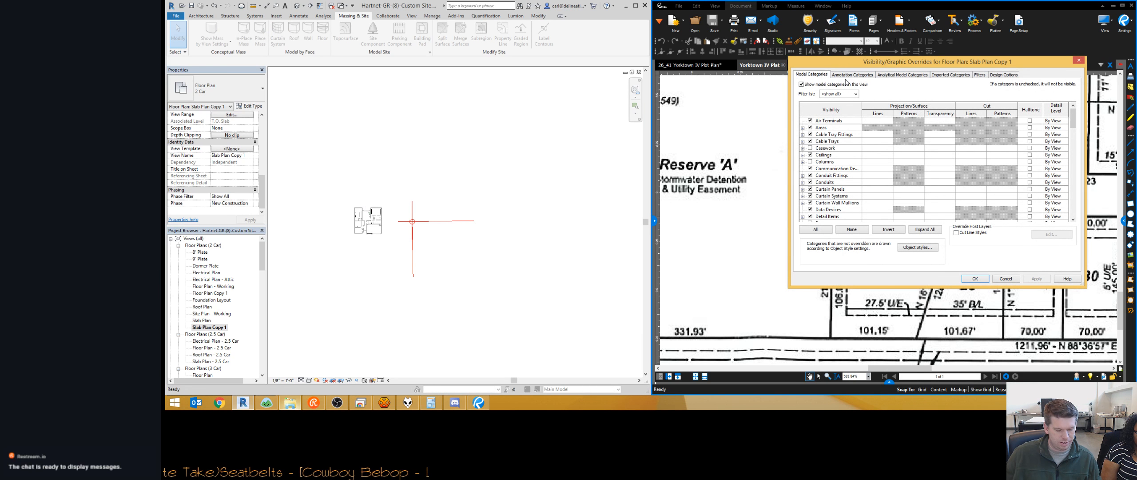
key("s")
key("s")
key("s")
key("Right")
key("space")
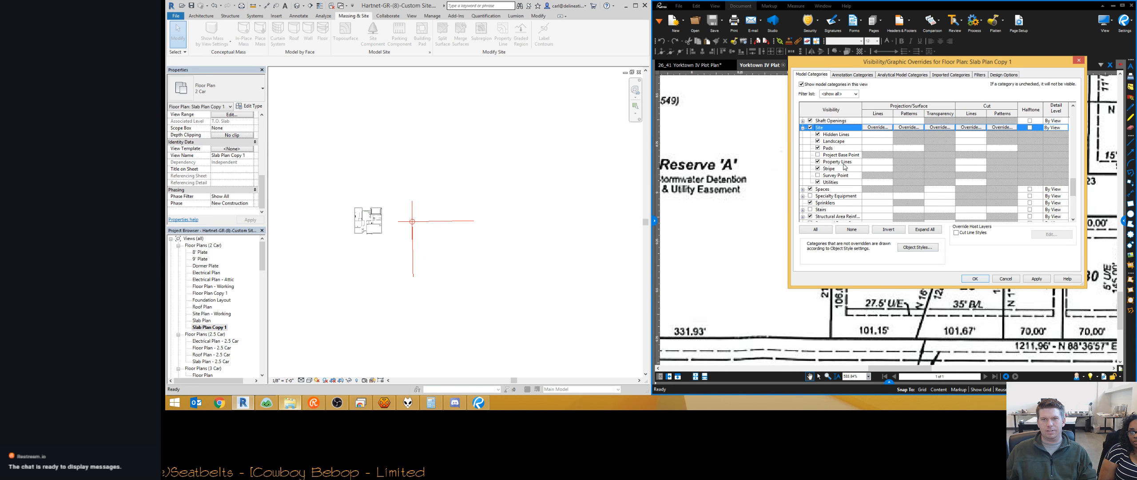
left_click(973, 278)
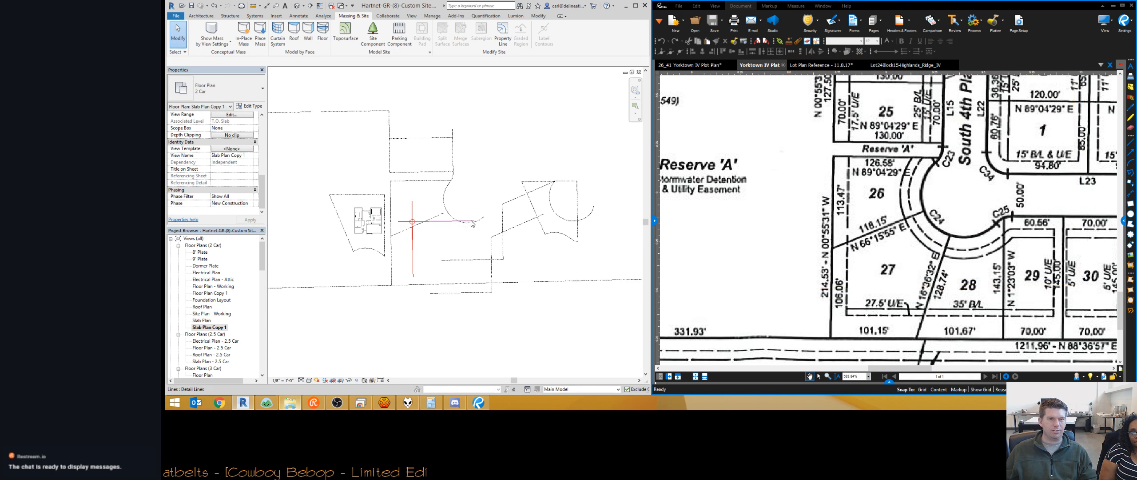
Temporarily hide the surrounding plat property lines and the closed lot boundary around the house plan.
scroll(413, 260, "up", 1)
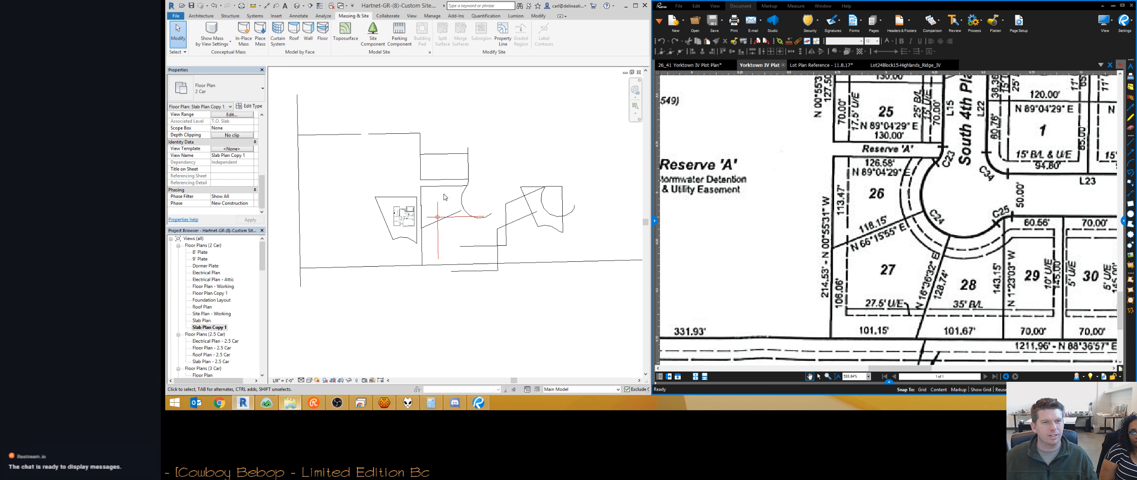
left_click_drag(476, 183, 283, 124)
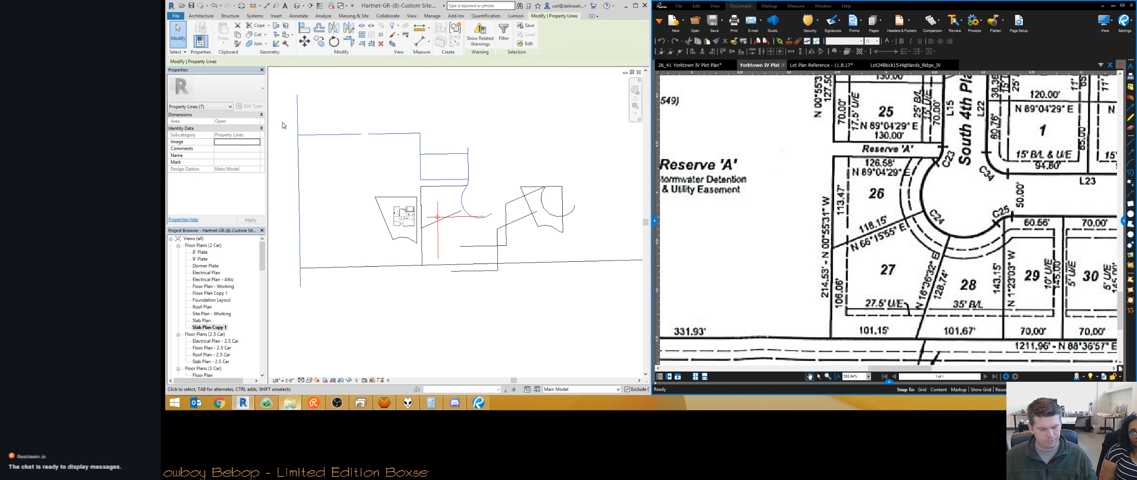
key("h")
key("h")
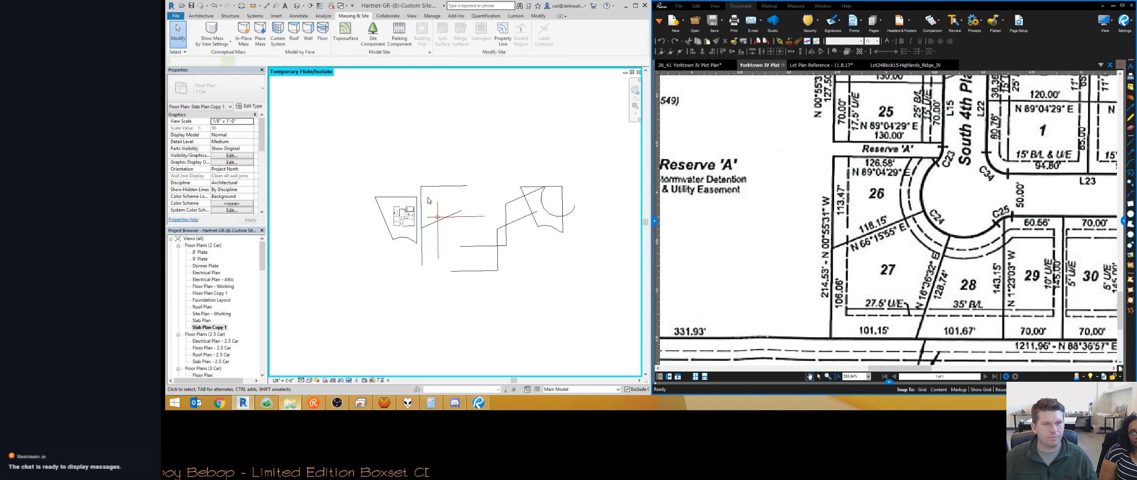
left_click(436, 185)
key("h")
key("h")
left_click(406, 199)
key("h")
key("h")
Temporarily hide the second open property line and the closed lot boundary that overlap the five-segment property line.
left_click(507, 226)
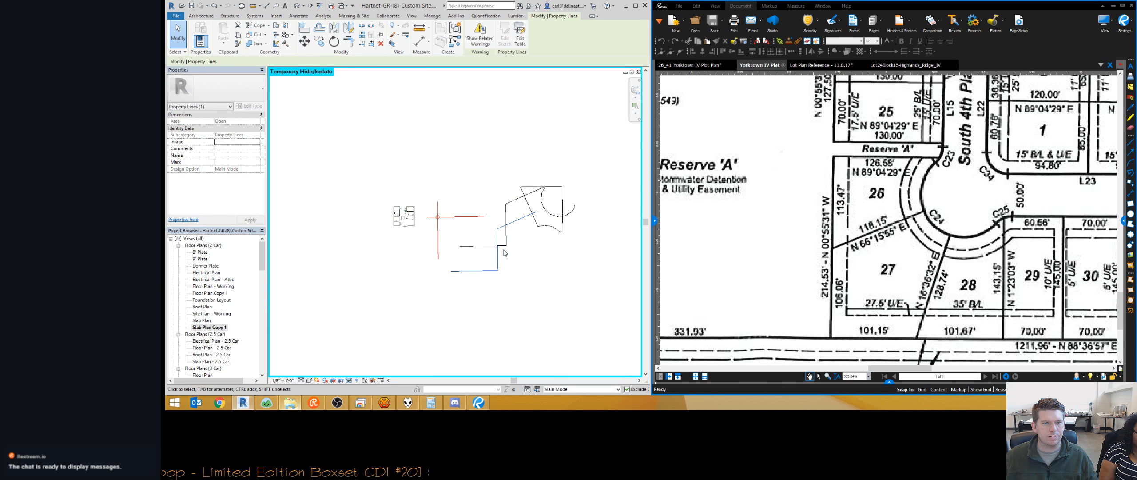
key("h")
key("h")
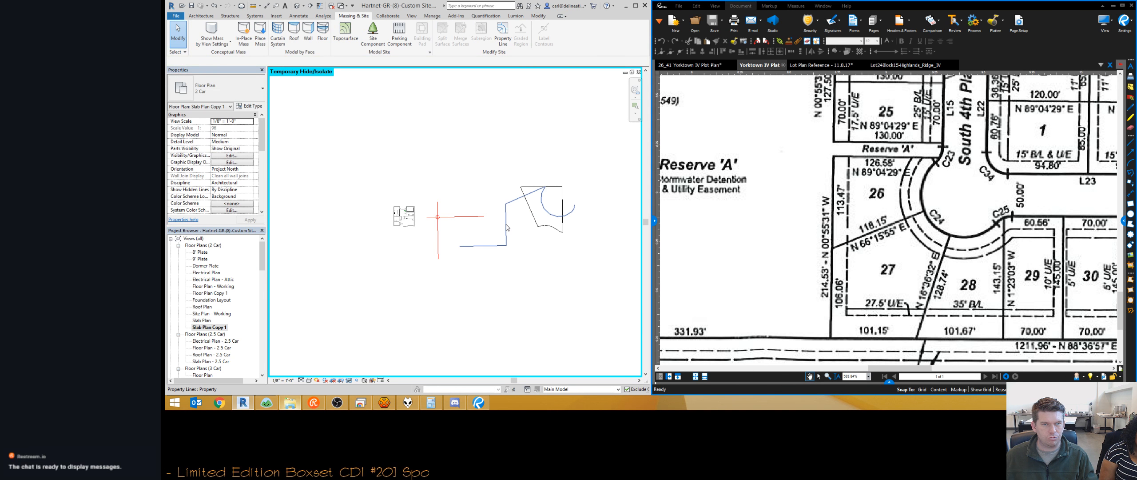
left_click(536, 220)
key("h")
key("h")
Select the five-segment property line and review its deed data table against the lot 26 geometry on the plat.
left_click(507, 238)
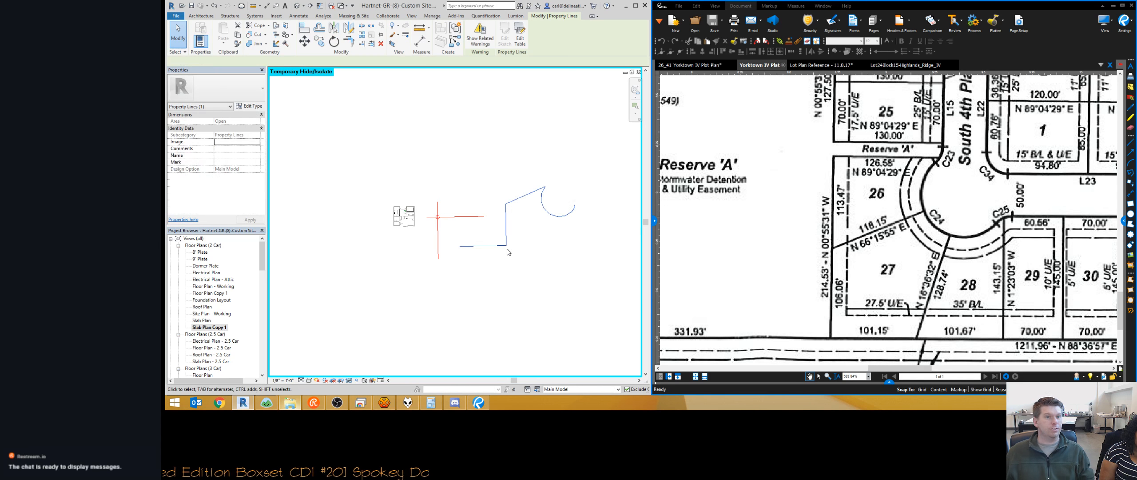
left_click(519, 40)
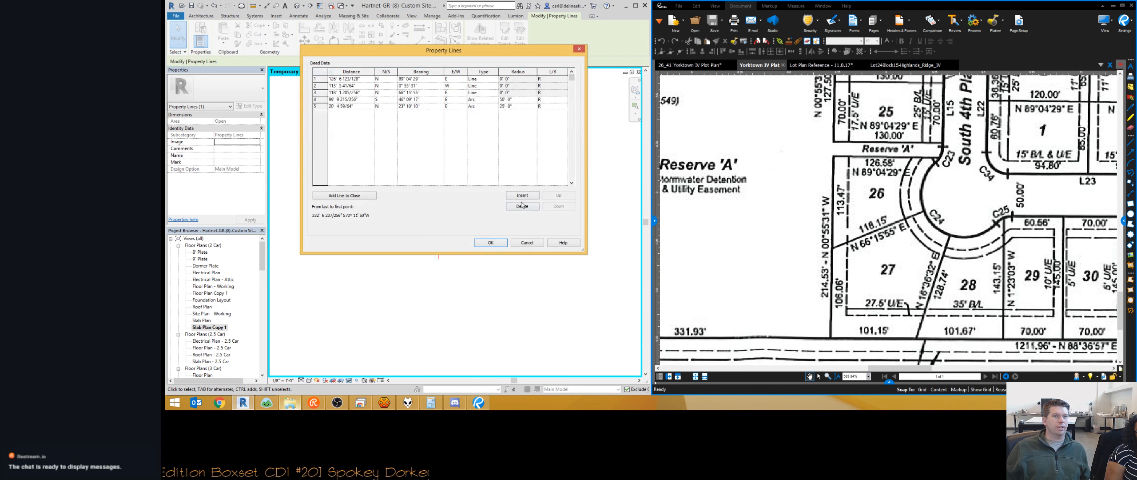
left_click(528, 243)
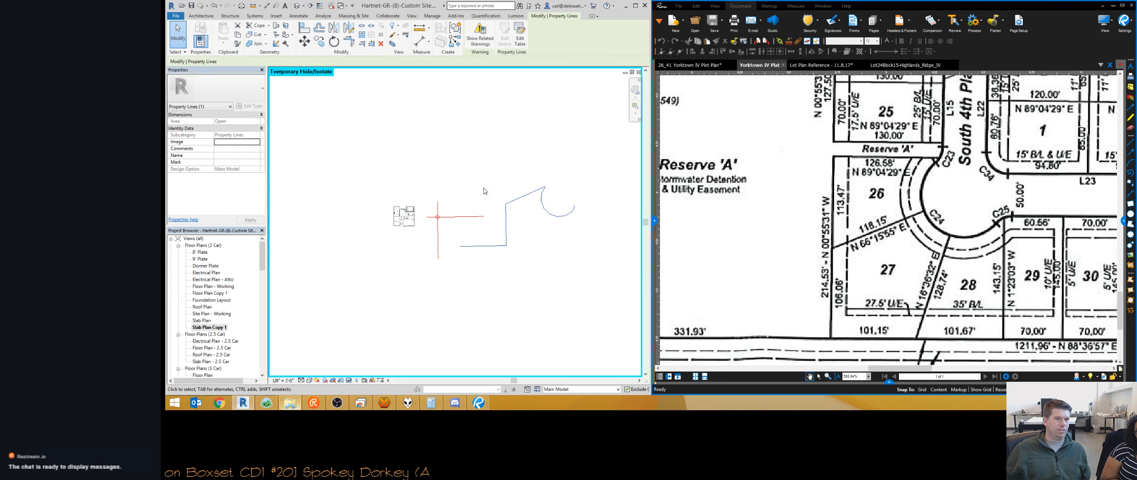
scroll(490, 253, "up", 2)
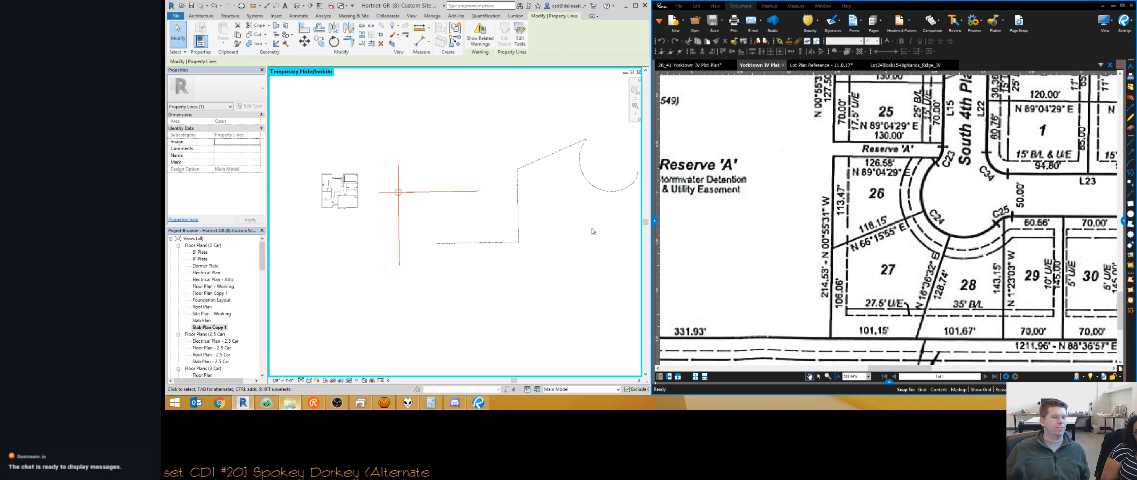
middle_click_drag(562, 235, 521, 240)
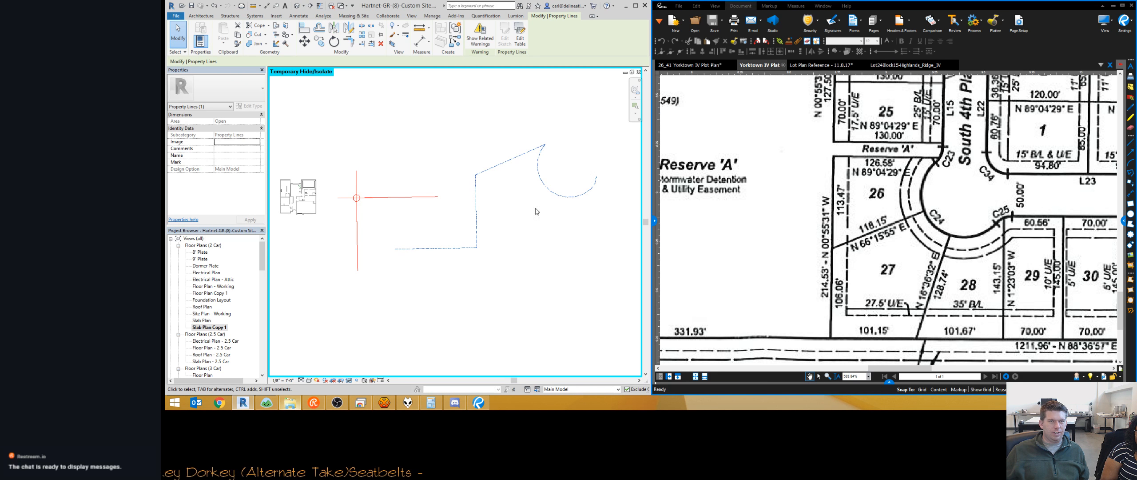
middle_click_drag(406, 259, 477, 246)
scroll(480, 243, "down", 1)
scroll(463, 242, "up", 1)
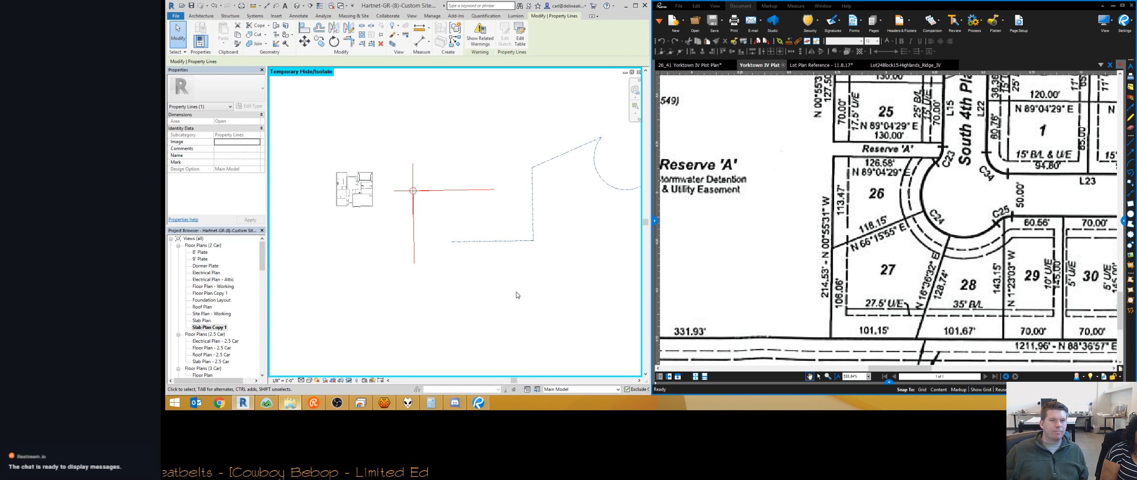
middle_click_drag(534, 262, 494, 251)
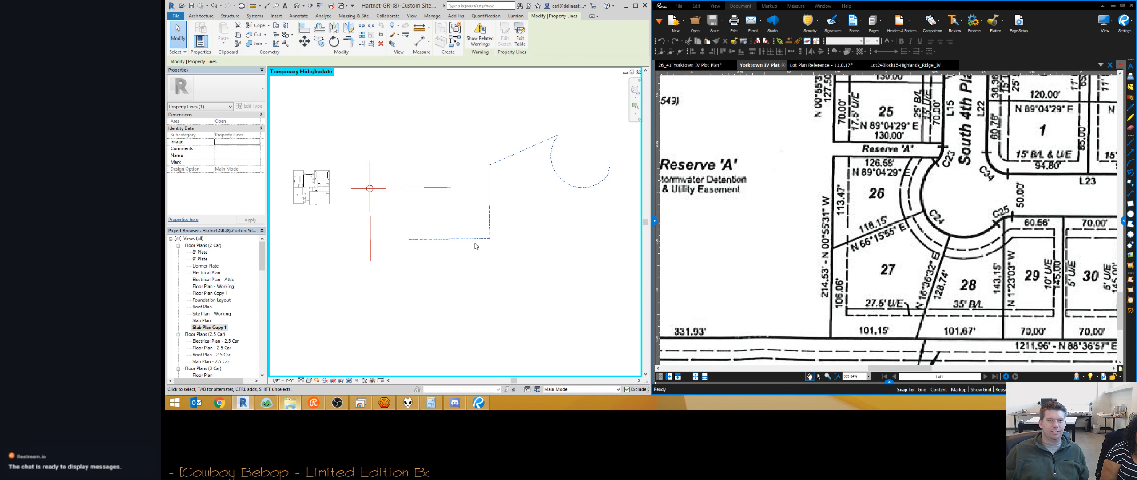
Set the E/W direction of the property line's first deed data row to W.
left_click(519, 41)
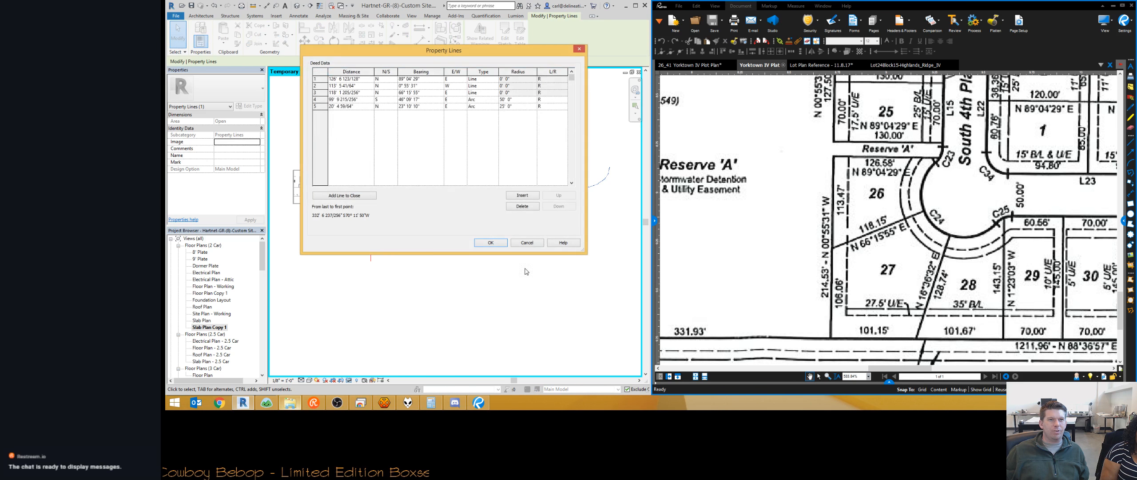
mouse_move(459, 55)
left_mouse_down()
mouse_move(496, 78)
mouse_move(641, 117)
mouse_move(775, 138)
left_mouse_up()
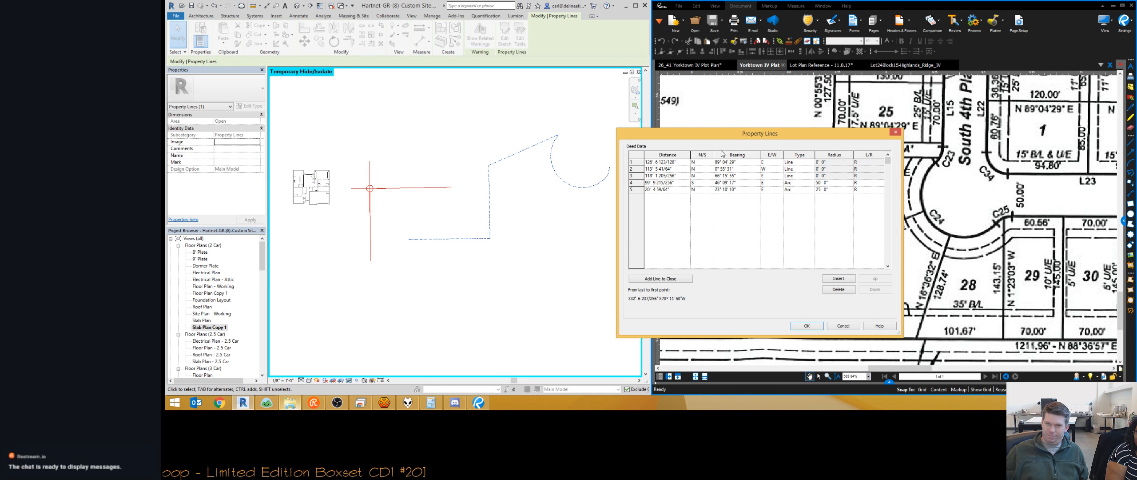
left_click(778, 163)
left_click(779, 163)
left_click(770, 173)
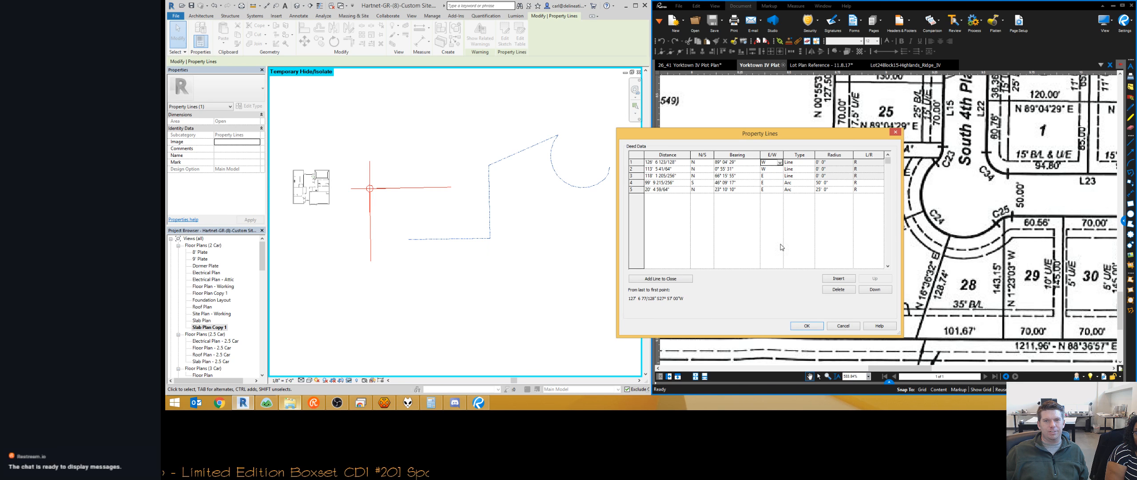
left_click(807, 326)
Move the property line by the free end of its first segment onto the far end of the horizontal red line.
scroll(416, 269, "up", 3)
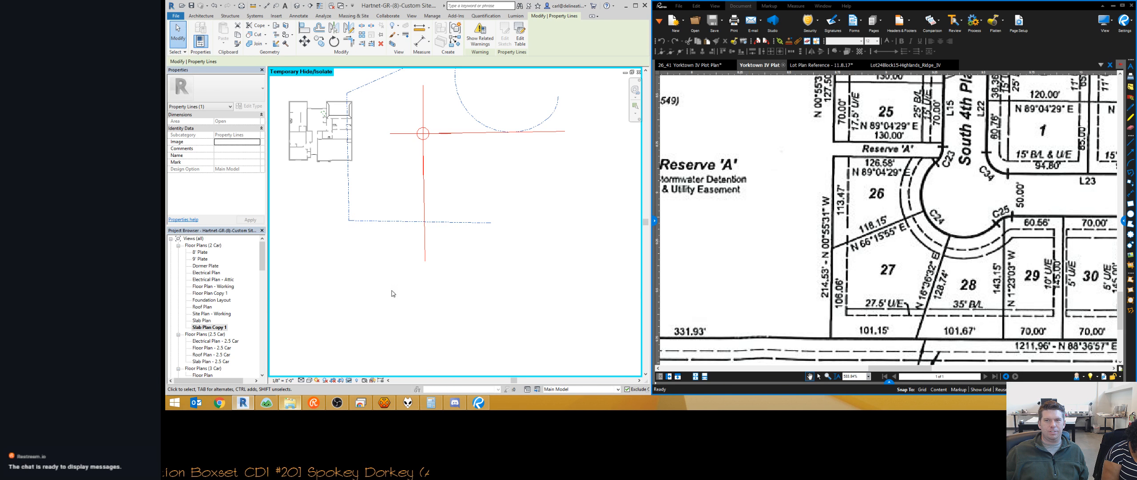
middle_click_drag(398, 263, 454, 269)
scroll(482, 246, "down", 1)
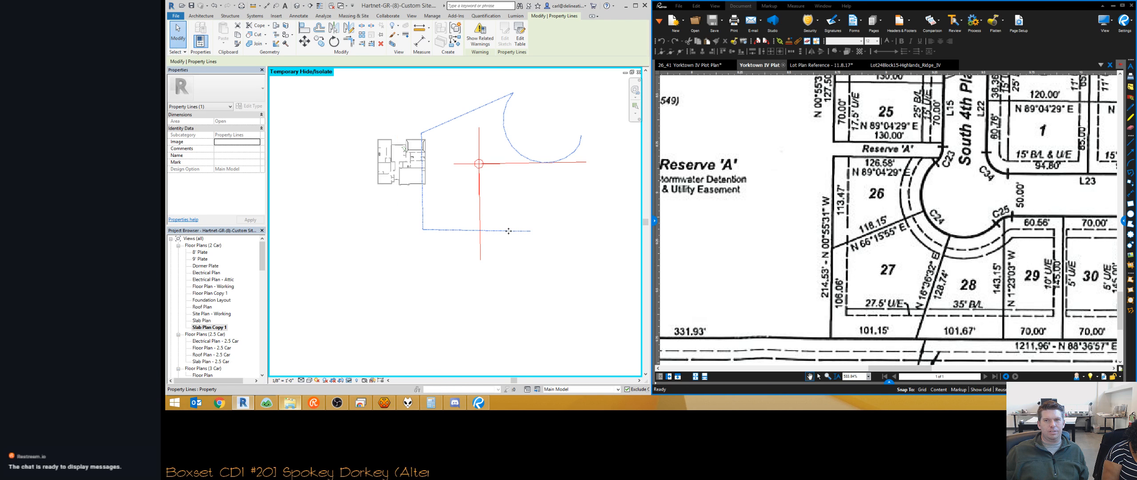
scroll(430, 237, "up", 3)
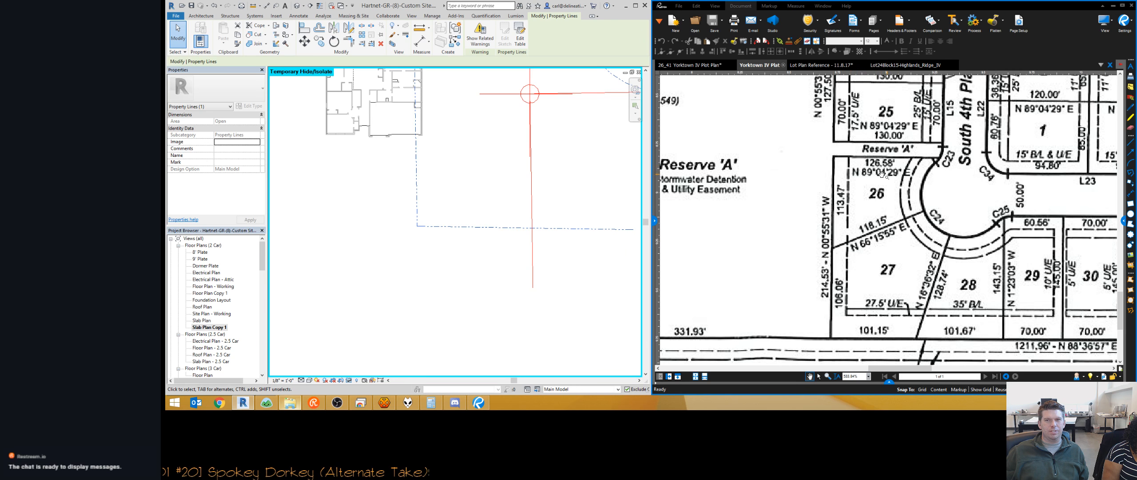
scroll(391, 214, "down", 2)
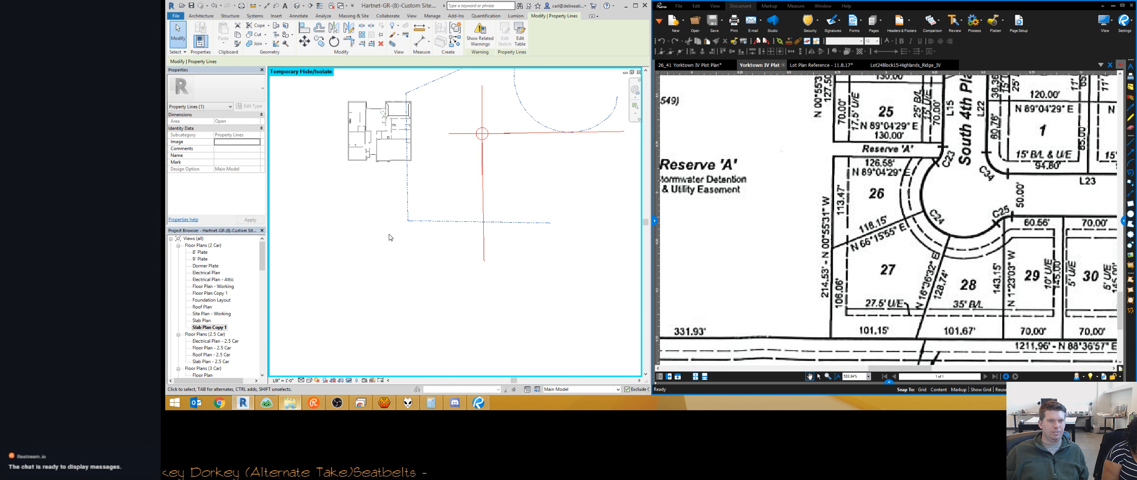
scroll(609, 144, "up", 2)
scroll(484, 270, "down", 2)
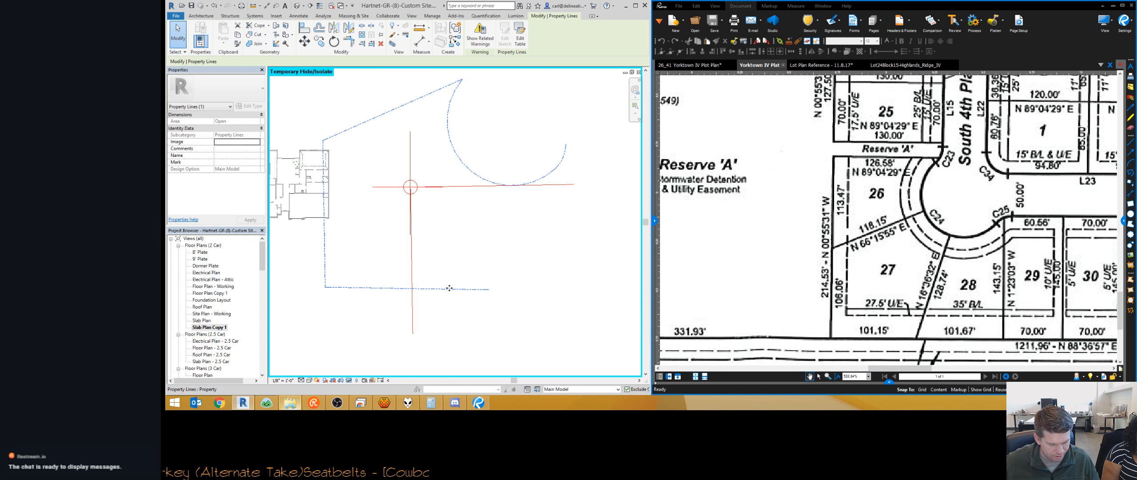
key("m")
key("v")
left_click(489, 289)
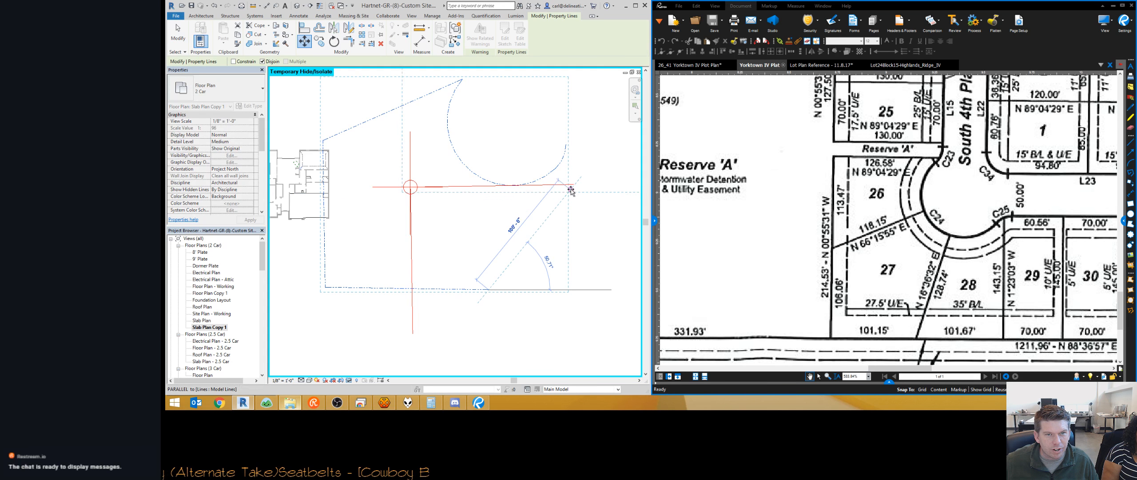
left_click(575, 185)
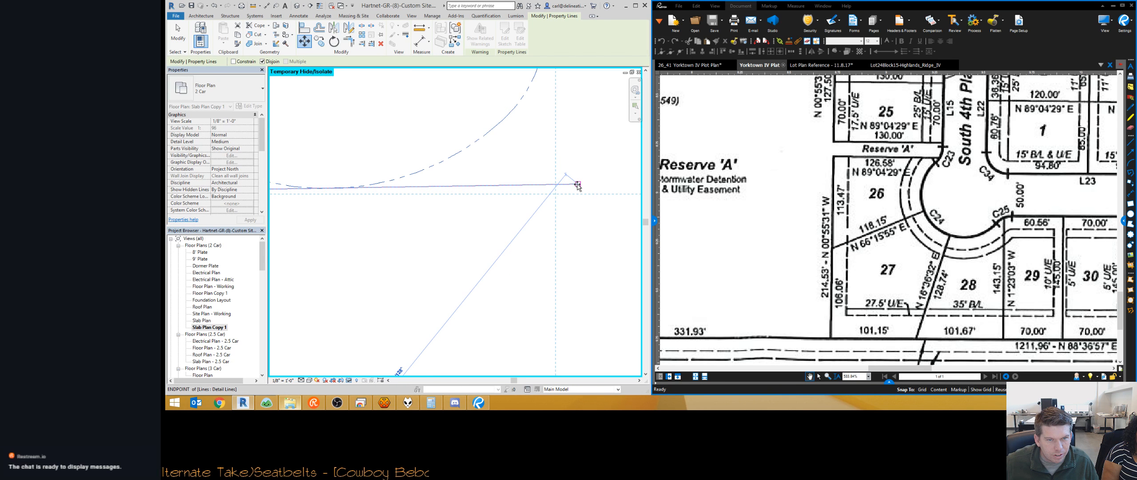
middle_click_drag(406, 236, 481, 236)
scroll(482, 235, "down", 4)
middle_click_drag(366, 269, 366, 269)
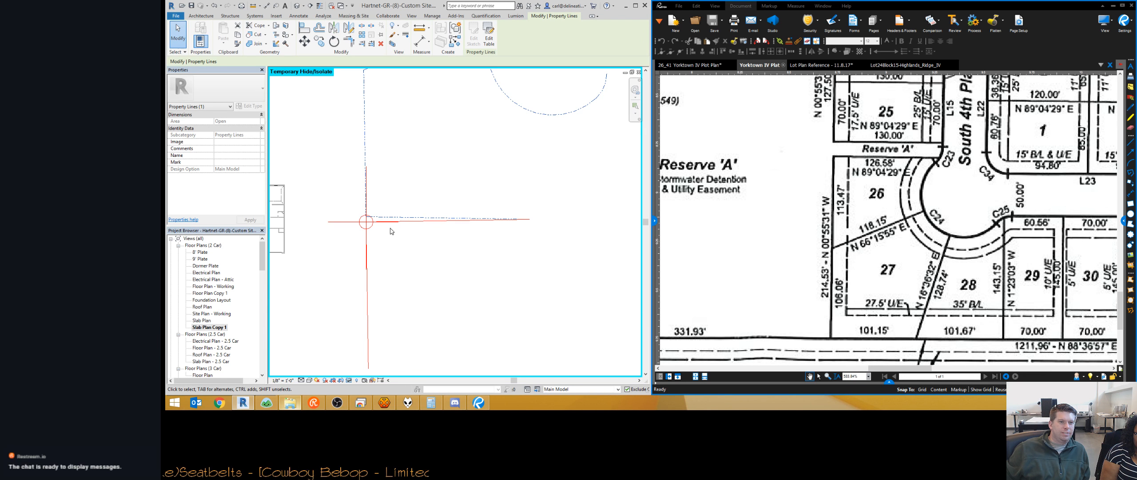
Open the property line's deed data table and check the N/S and E/W direction options of its first two rows.
scroll(415, 207, "down", 1)
scroll(416, 207, "down", 1)
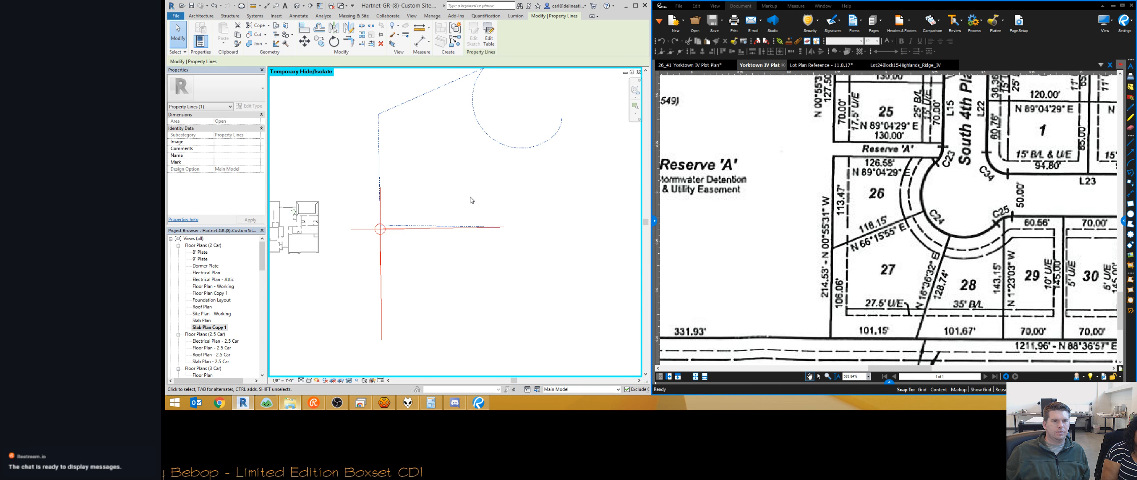
left_click(489, 39)
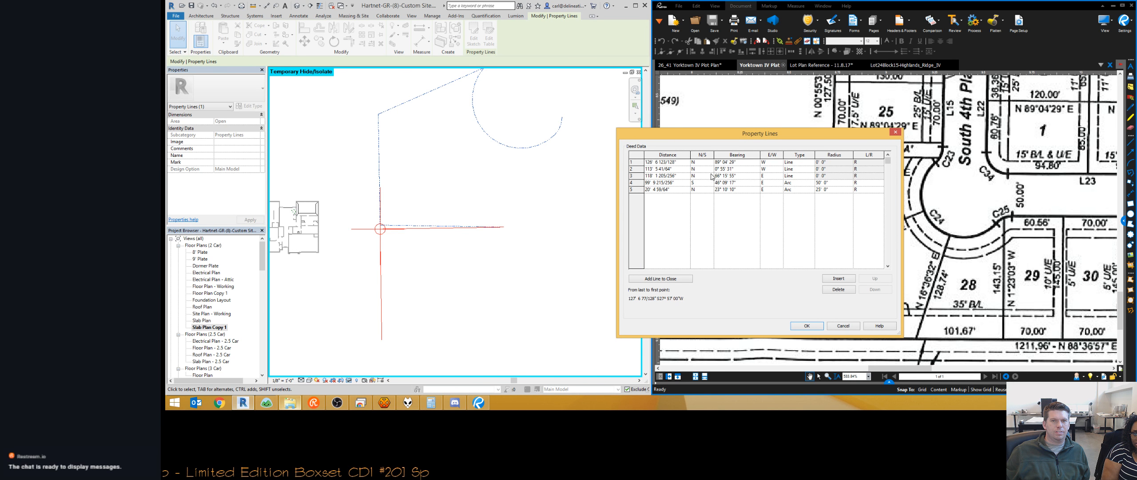
left_click(781, 162)
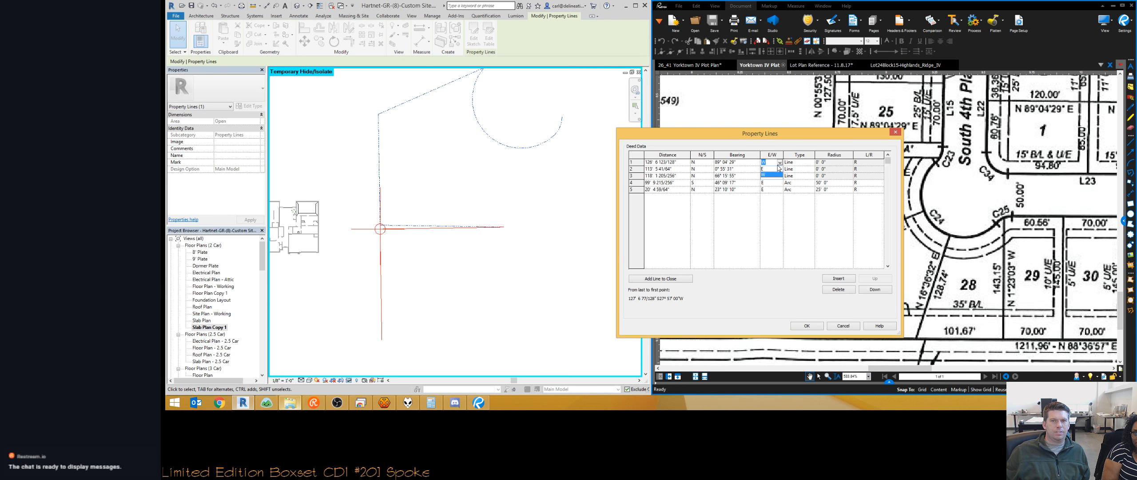
left_click(772, 175)
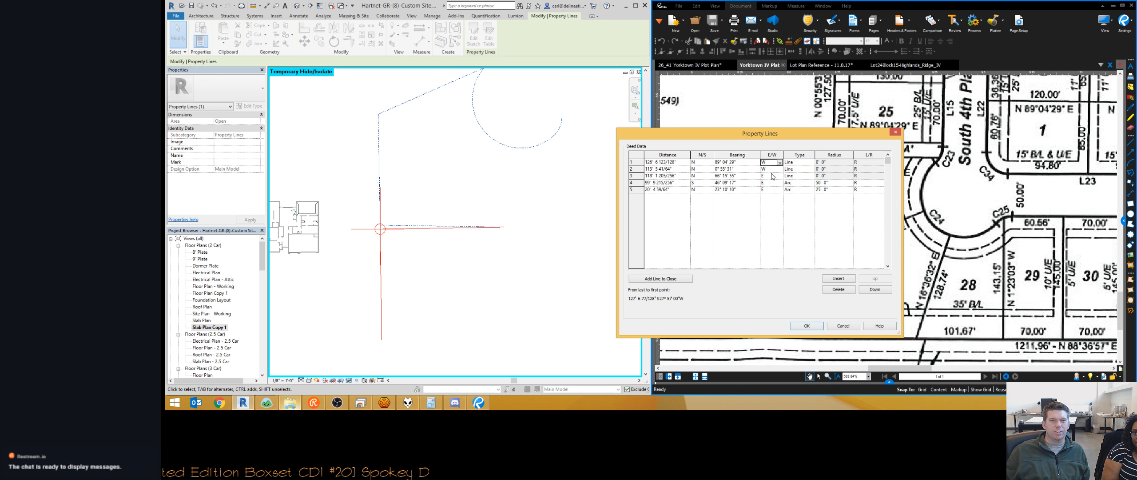
left_click(710, 162)
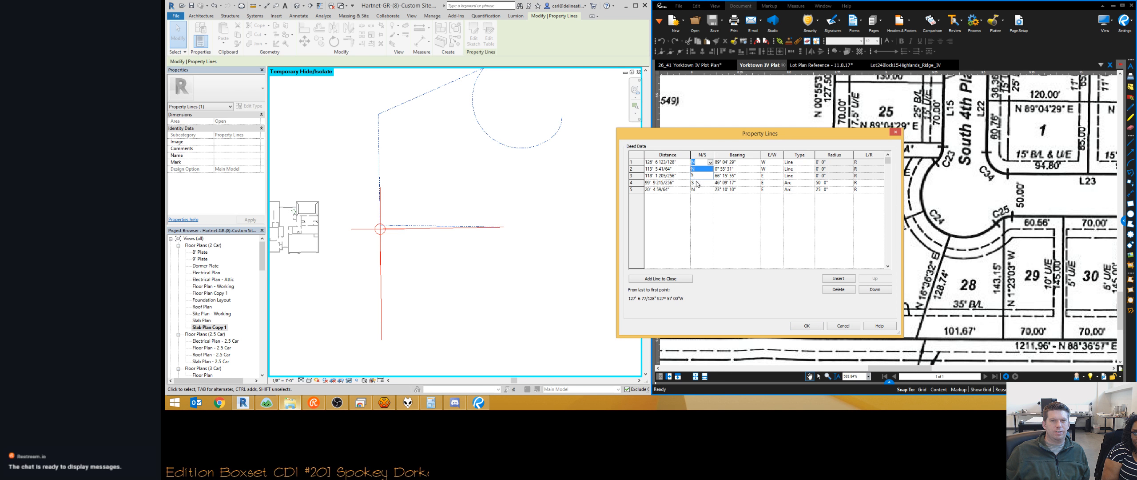
left_click(704, 169)
left_click(780, 169)
left_click(780, 169)
left_click(773, 175)
left_click(780, 169)
left_click(769, 183)
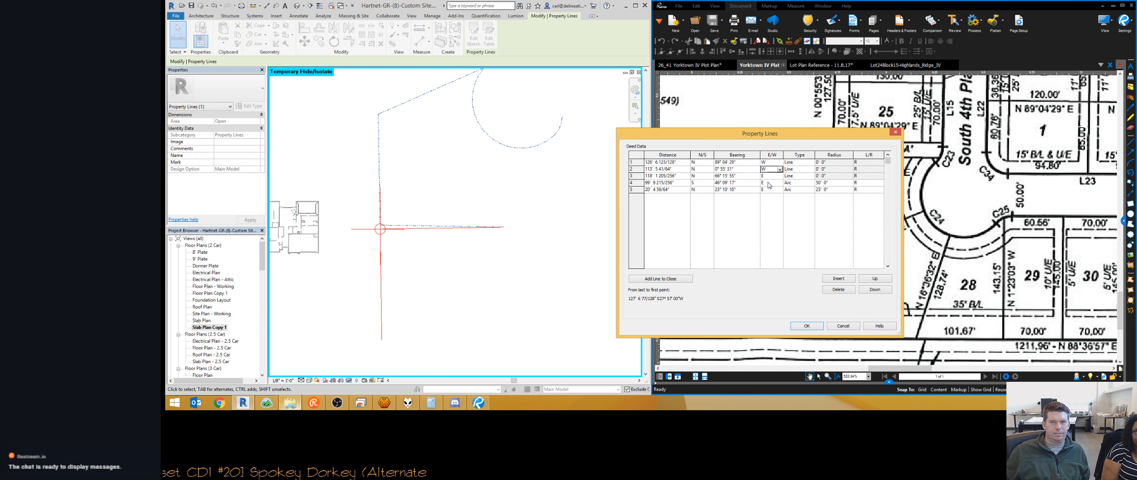
Set the N/S direction of the property line's first deed data row to S and accept the open-loop warning.
left_click(709, 163)
left_click(710, 163)
left_click(704, 176)
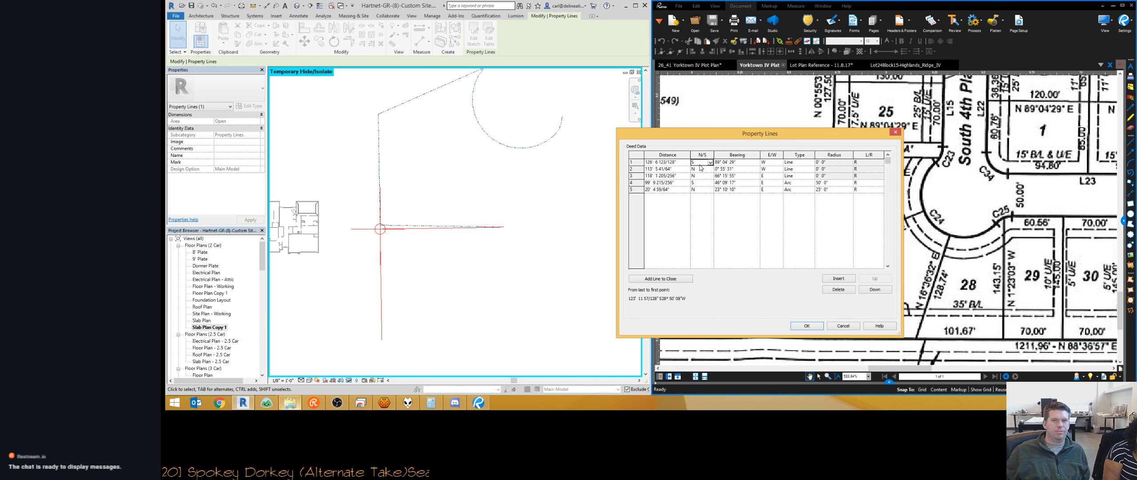
left_click(816, 326)
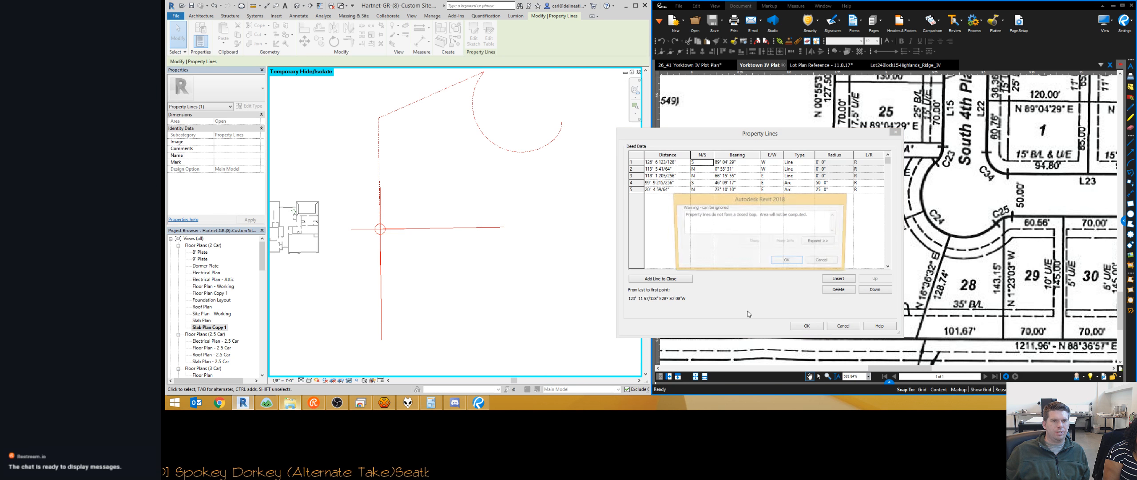
left_click(786, 262)
Inspect how the property line's first corner and segments line up with the red reference lines at the circle.
scroll(383, 201, "up", 2)
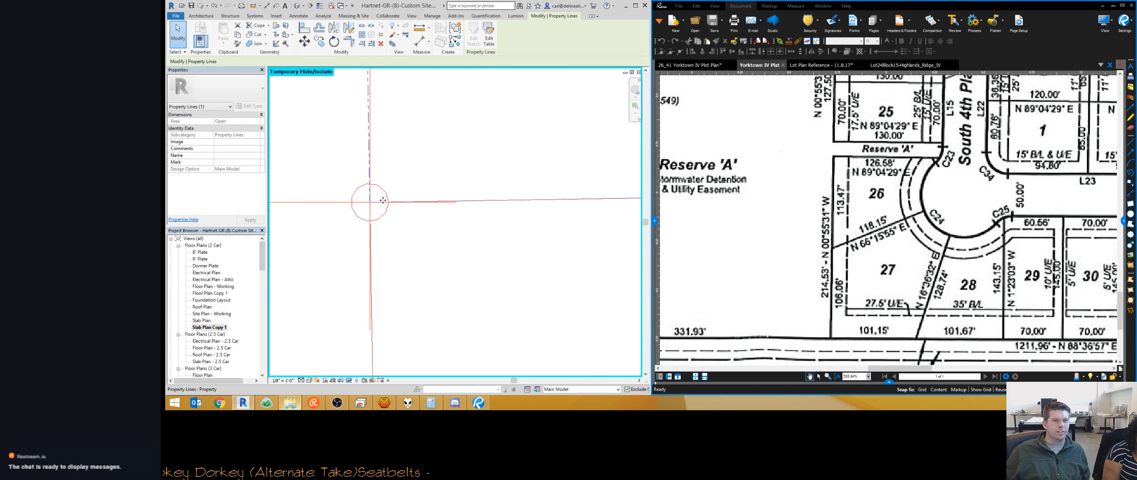
left_click(377, 201)
scroll(412, 228, "down", 2)
scroll(411, 229, "down", 1)
middle_click_drag(440, 256, 428, 255)
scroll(424, 262, "down", 2)
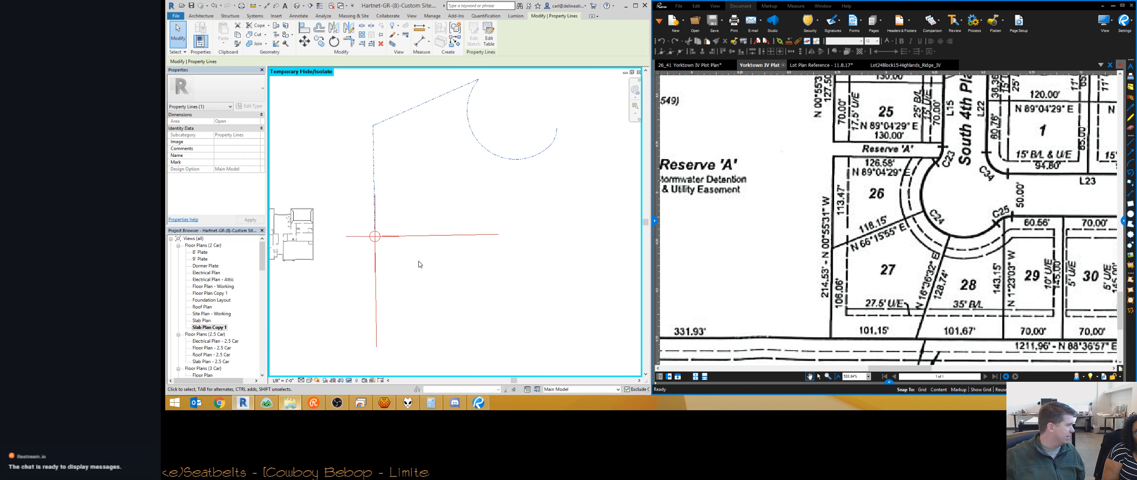
scroll(373, 246, "up", 2)
scroll(371, 232, "down", 1)
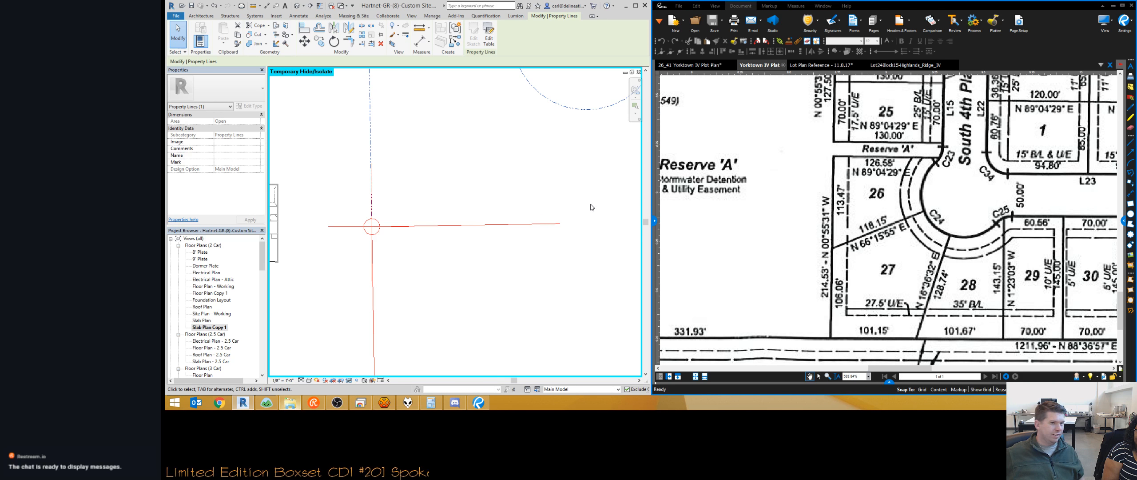
Move the property line east, clear of the red reference lines.
scroll(418, 170, "down", 3)
left_click_drag(394, 123, 515, 146)
middle_click_drag(464, 234, 487, 259)
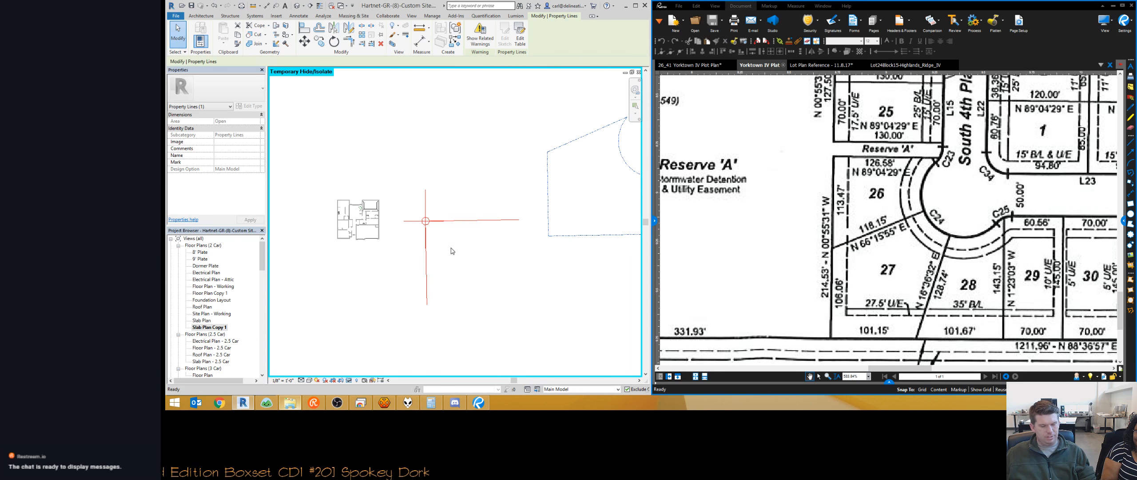
Draw a vertical red detail line about 148' long straight up from the circle's centre.
key("d")
key("l")
left_click(425, 221)
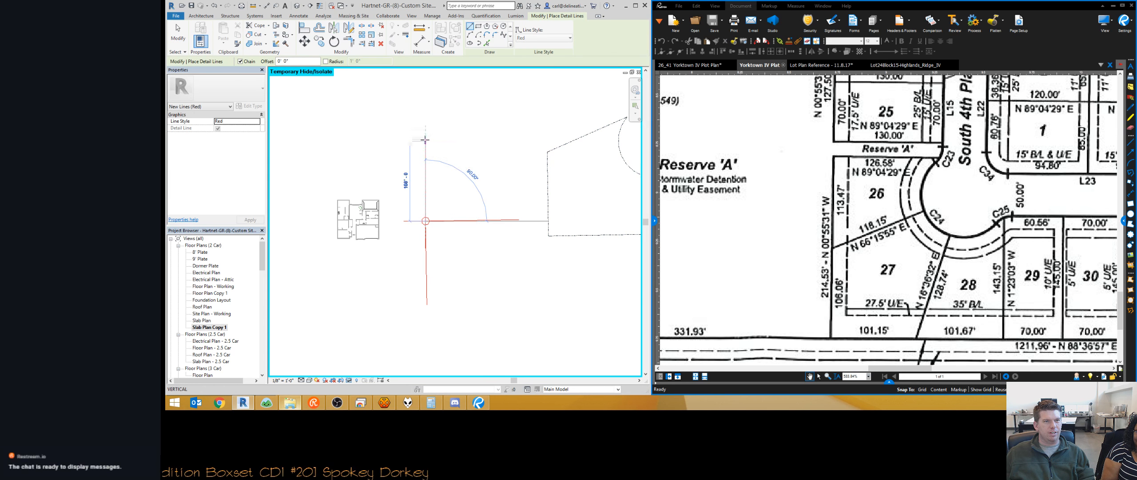
left_click(426, 111)
key("Escape")
key("Escape")
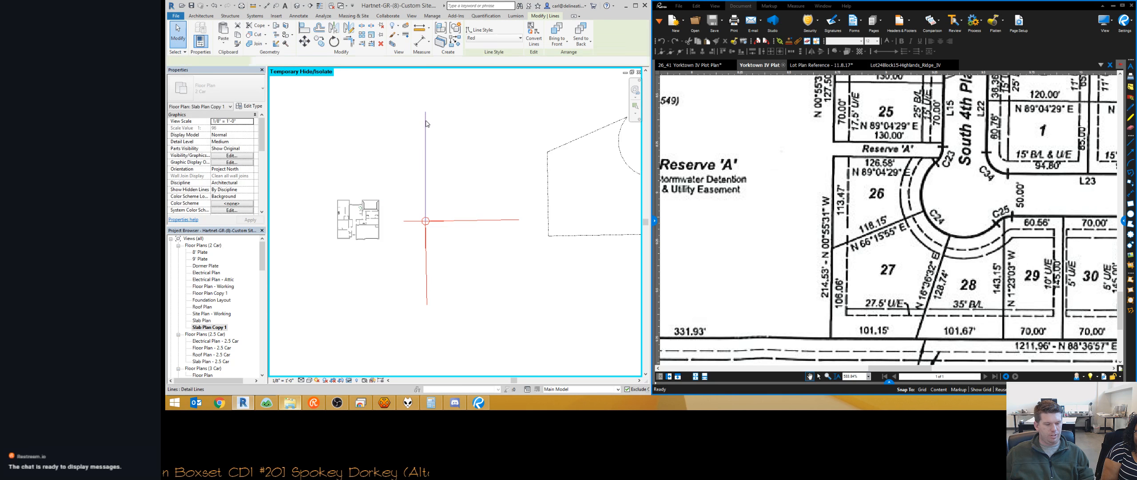
Rotate the vertical detail line 45 degrees clockwise about the circle's centre so it points northeast.
key("r")
key("o")
key("space")
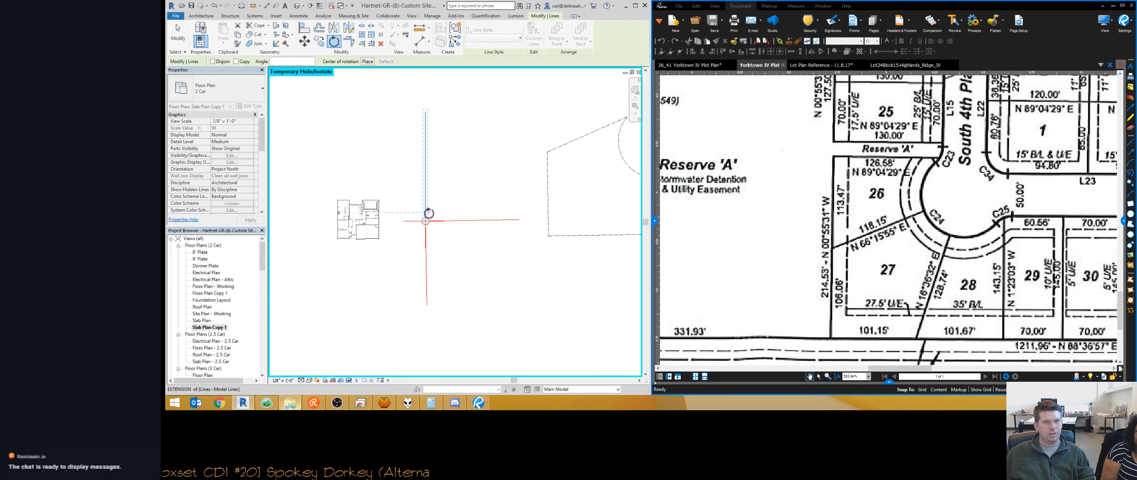
left_click(426, 220)
left_click(426, 121)
type("45")
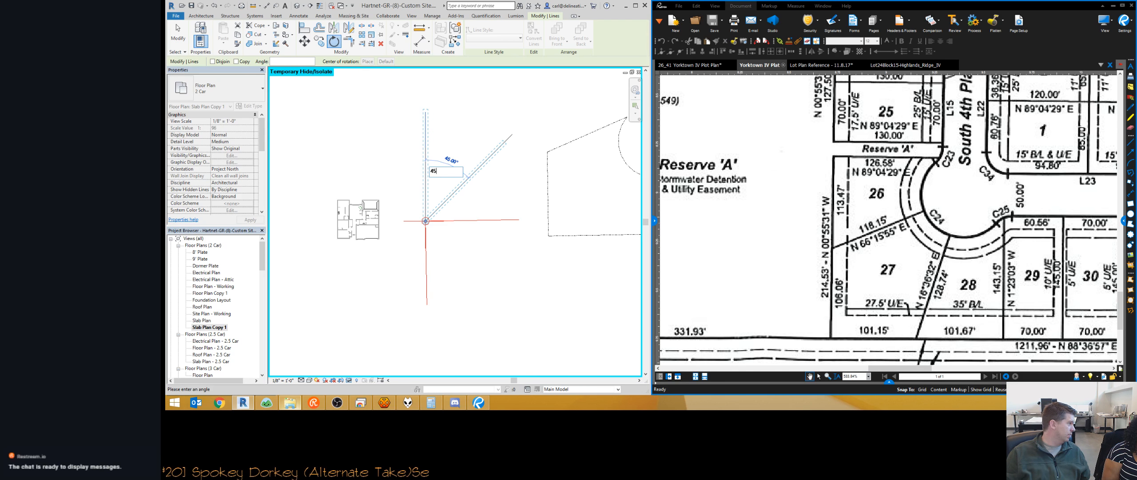
key("Return")
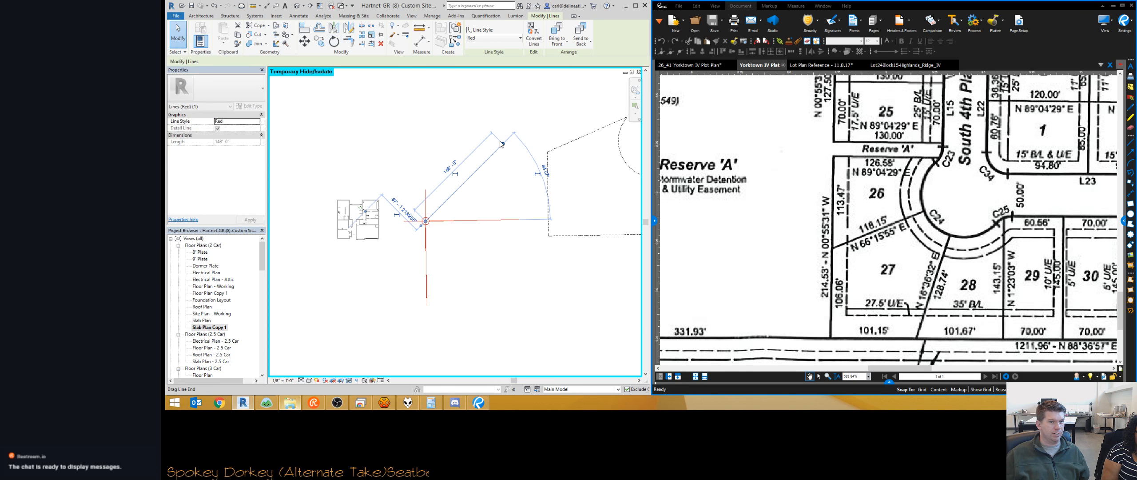
Place a 1/4" Arial text note for the northeast diagonal's bearing, starting with N 45 00, above the line.
key("t")
key("x")
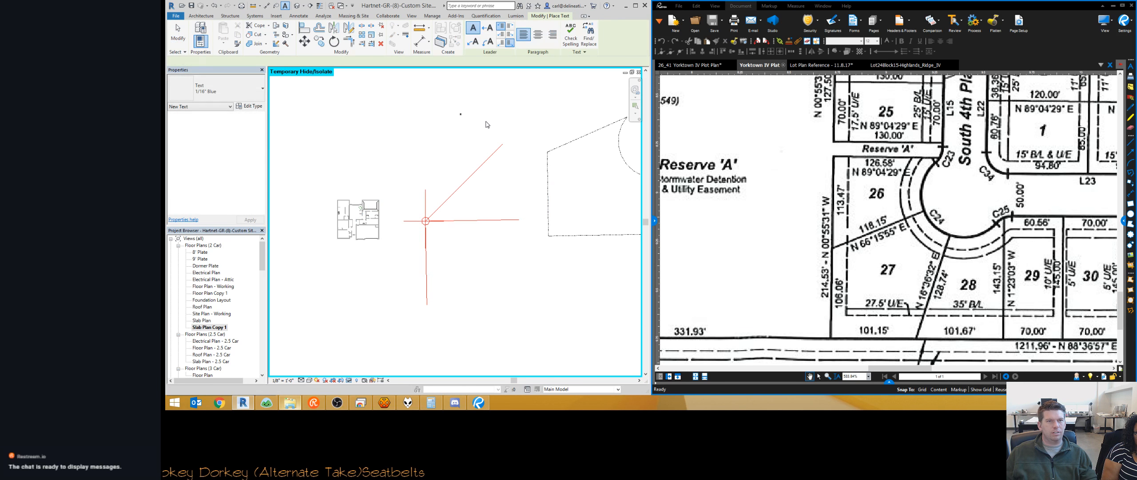
left_click(460, 114)
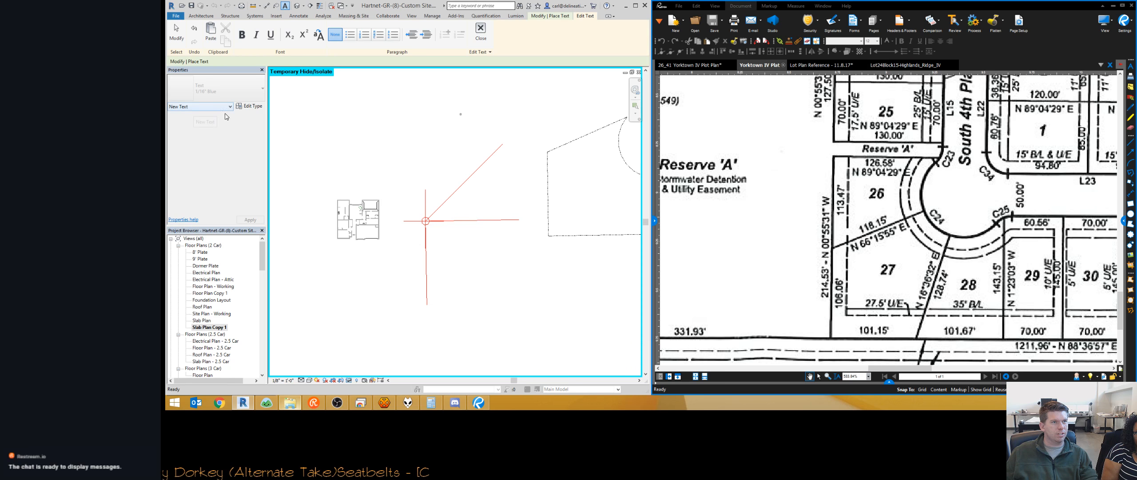
key("Escape")
left_click(674, 202)
left_click(213, 88)
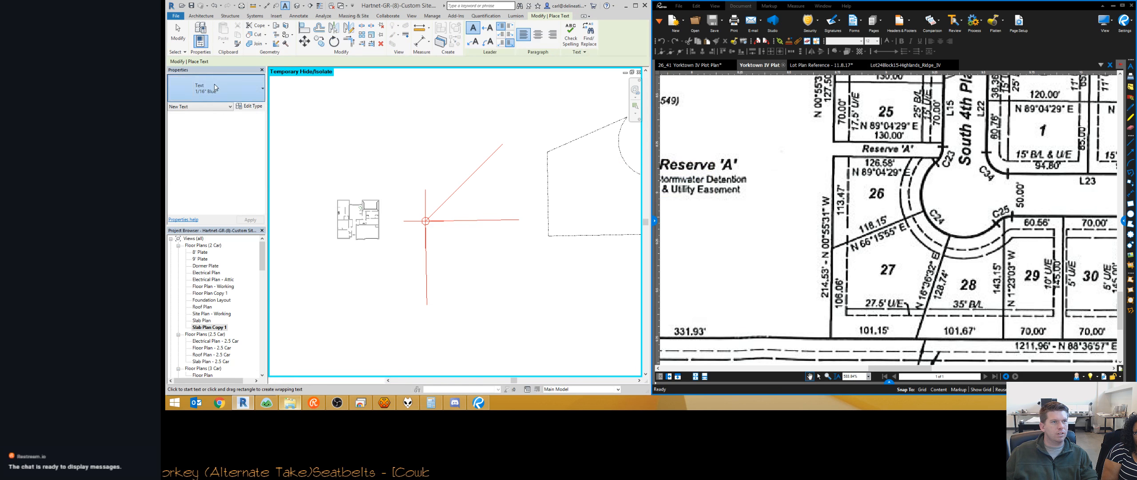
left_click(193, 125)
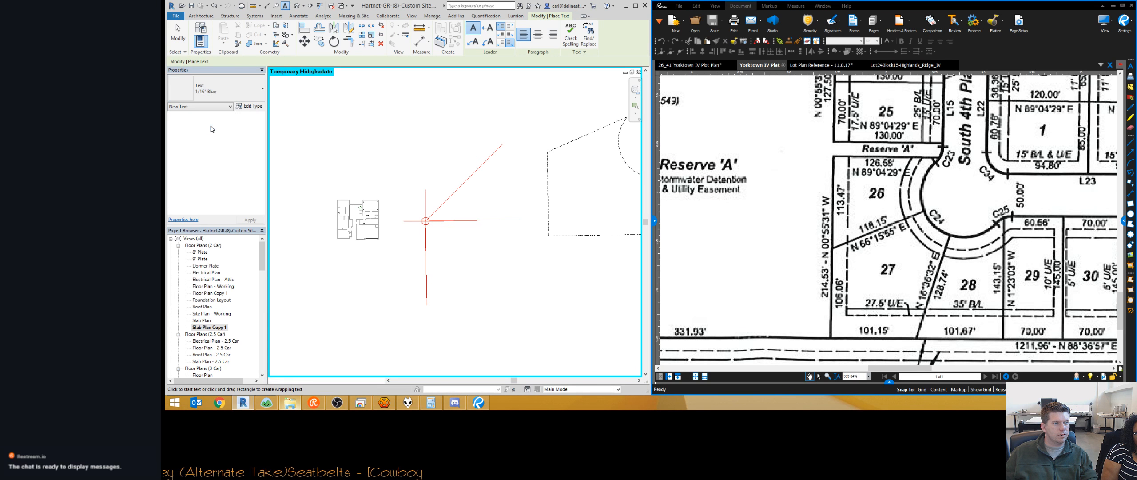
left_click(463, 107)
type("N")
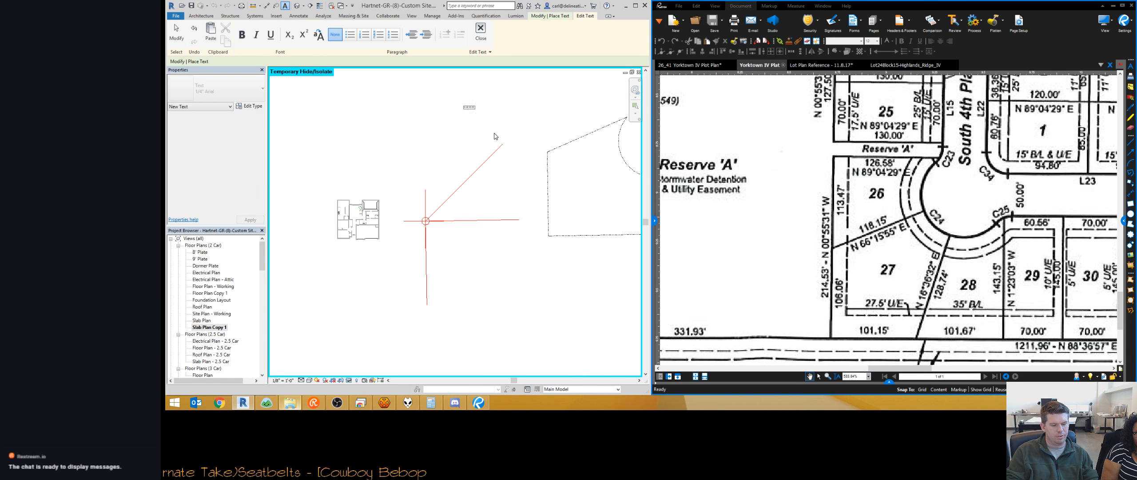
left_click(469, 114)
scroll(470, 114, "up", 3)
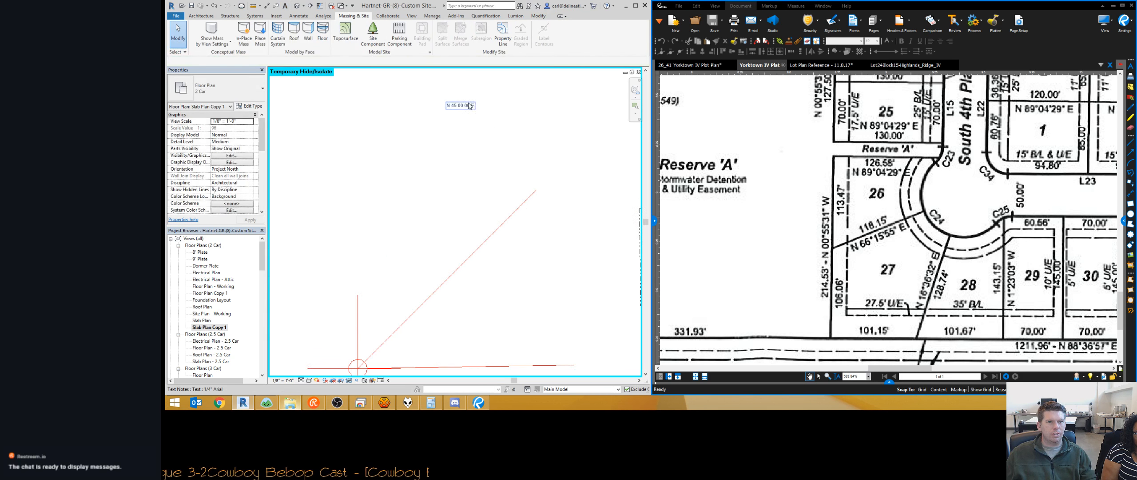
Move the N 45 bearing note beside the upper end of the northeast diagonal line.
left_click_drag(451, 102, 495, 200)
middle_click_drag(466, 265, 508, 137)
scroll(508, 138, "down", 2)
middle_click_drag(486, 206, 495, 221)
scroll(494, 221, "down", 1)
middle_click_drag(460, 255, 491, 244)
Draw a vertical red detail line straight down from the circle's centre, restoring the slab plan view to full size.
key("d")
key("l")
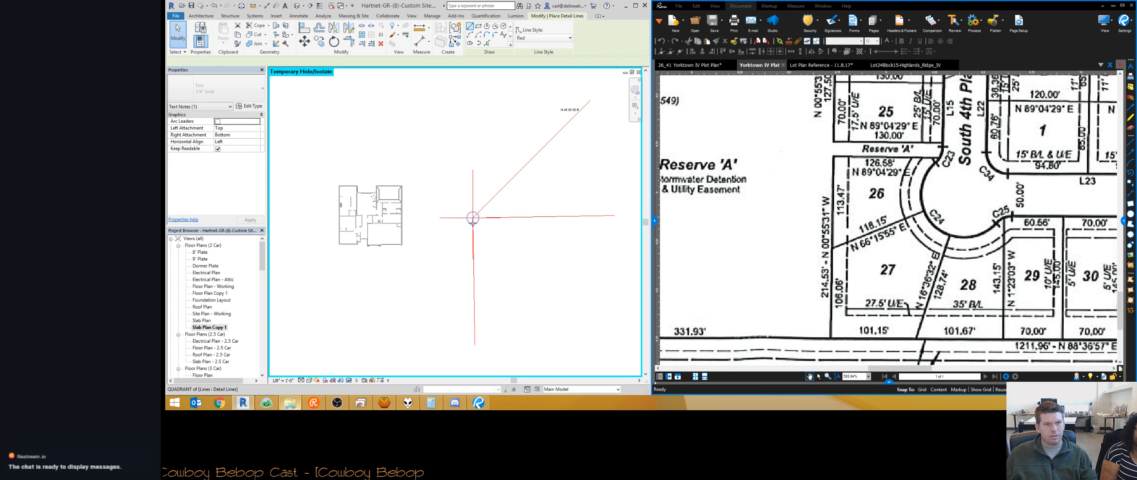
left_click(473, 218)
key("w")
key("t")
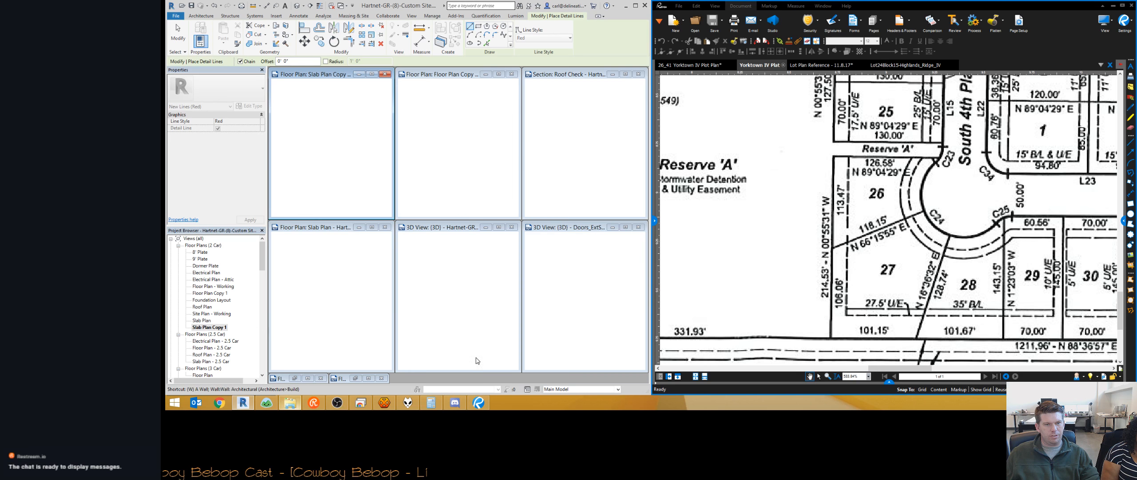
double_click(321, 73)
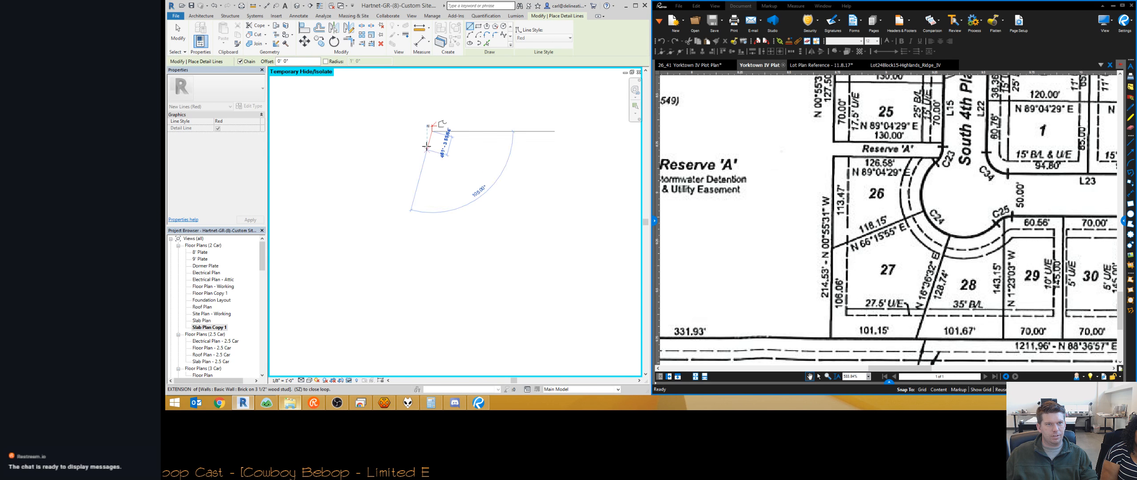
scroll(442, 110, "down", 5)
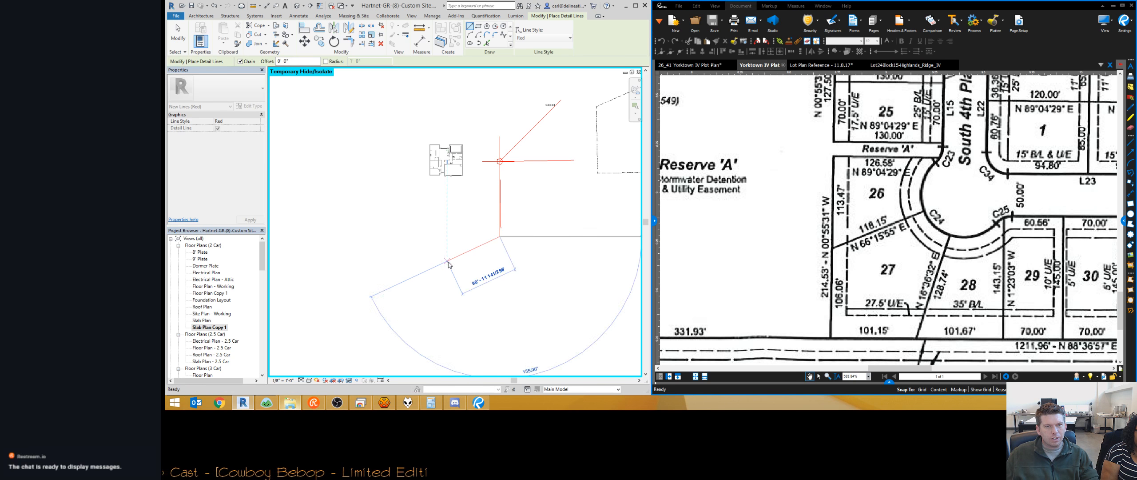
key("Escape")
Rotate the downward detail line 45 degrees clockwise about the circle's centre so it points southwest.
left_click(500, 233)
middle_click_drag(519, 197, 524, 252)
scroll(525, 252, "up", 2)
key("r")
key("o")
left_click_drag(491, 255, 491, 189)
left_click(481, 261)
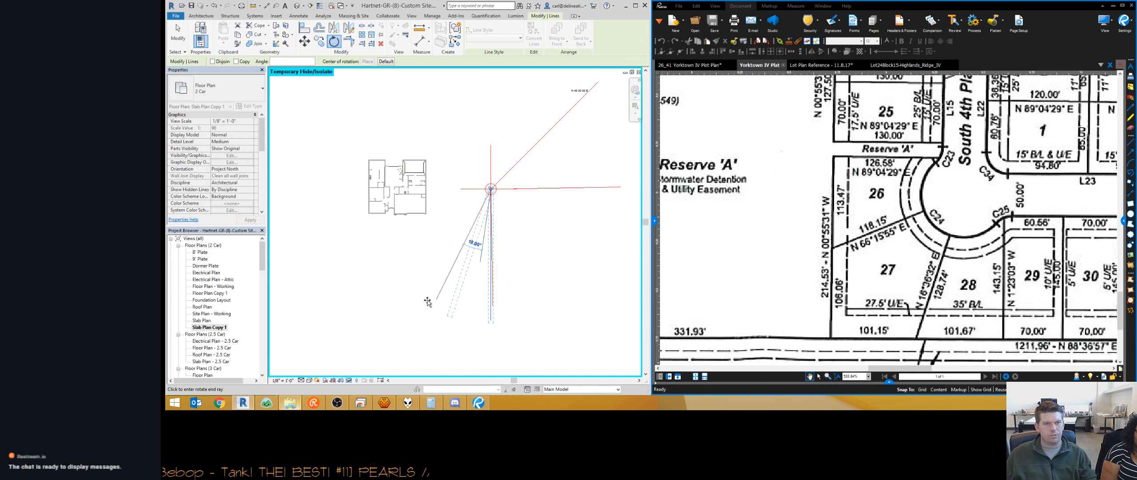
type("45 00 0")
key("Return")
key("Escape")
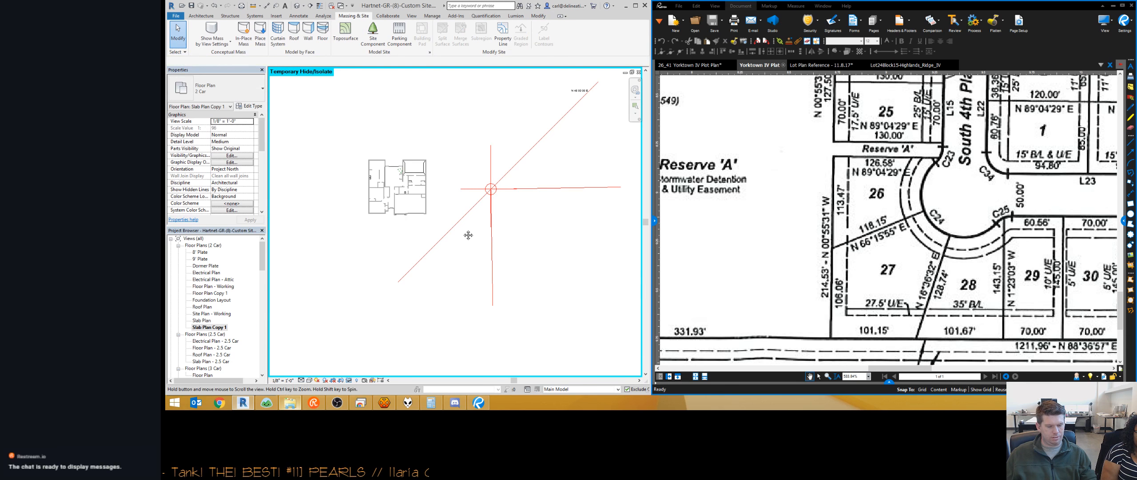
Place a text note reading S 45 0 0 W below the southwest diagonal line.
key("t")
key("x")
left_click(443, 249)
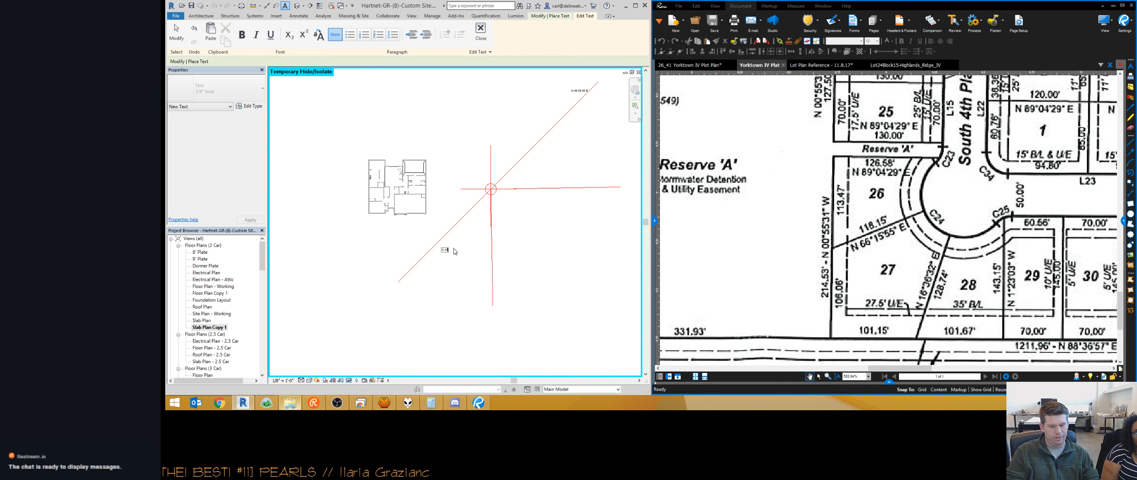
type("S 45 0 0 W")
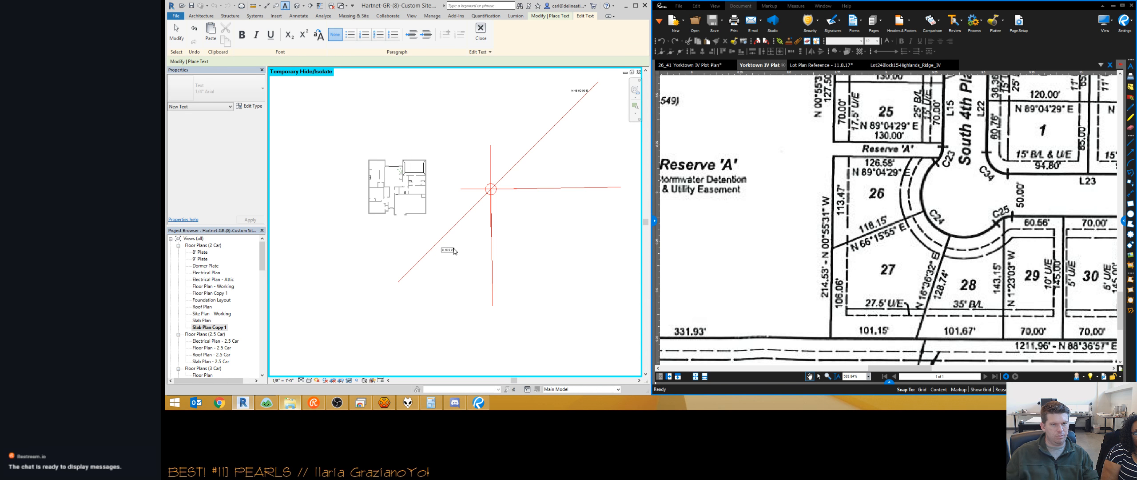
left_click(463, 248)
key("Escape")
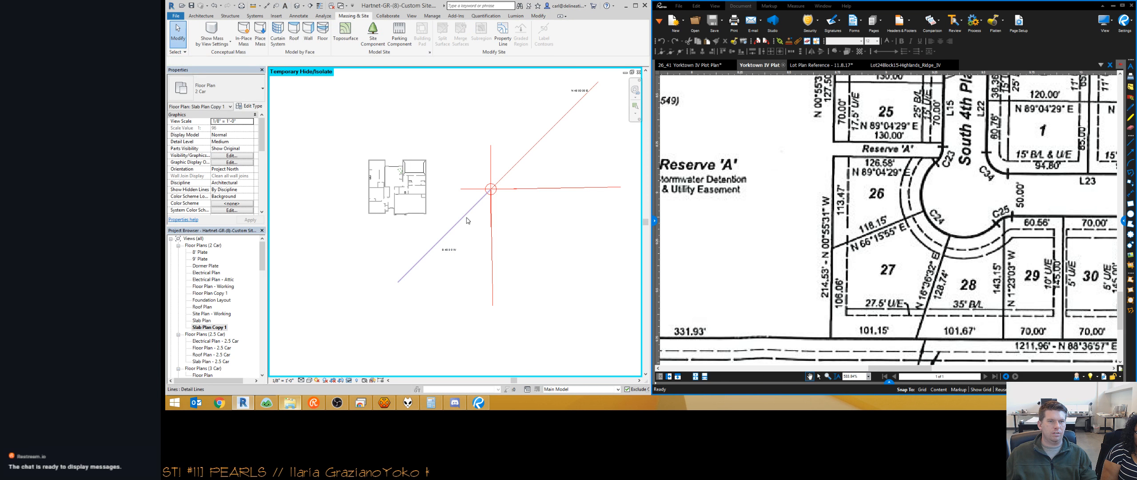
Move the two 45-degree diagonal lines away from the circle to the empty area southeast of it.
left_click(514, 164)
scroll(514, 161, "down", 3)
left_click_drag(514, 161, 561, 247)
scroll(525, 250, "up", 3)
middle_click_drag(567, 280, 489, 209)
left_click(512, 258)
scroll(489, 209, "down", 2)
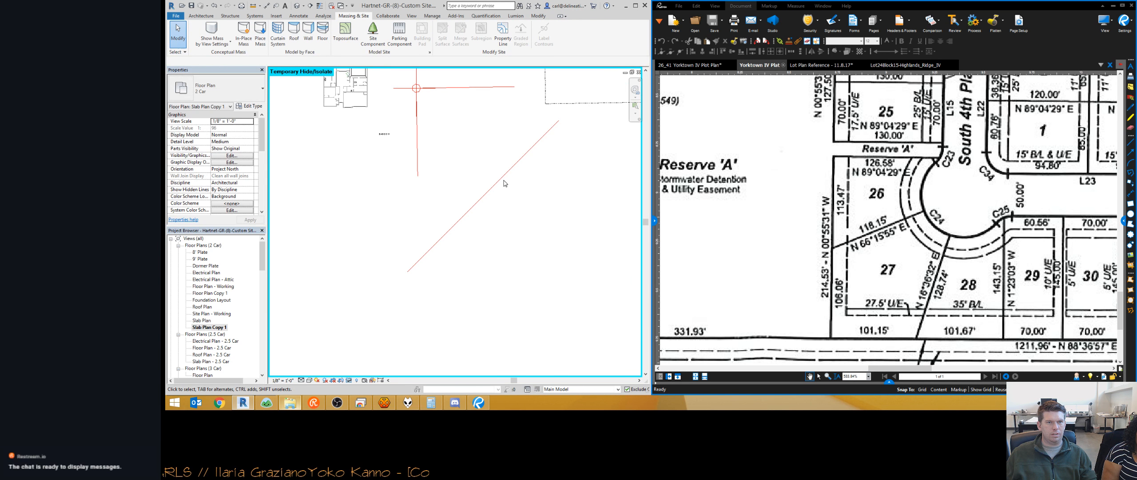
Shift the diagonal example line further down and delete the diagonal detail lines.
left_click(500, 179)
left_click_drag(500, 179, 418, 299)
left_click(492, 236)
left_click(485, 234)
left_click(480, 313)
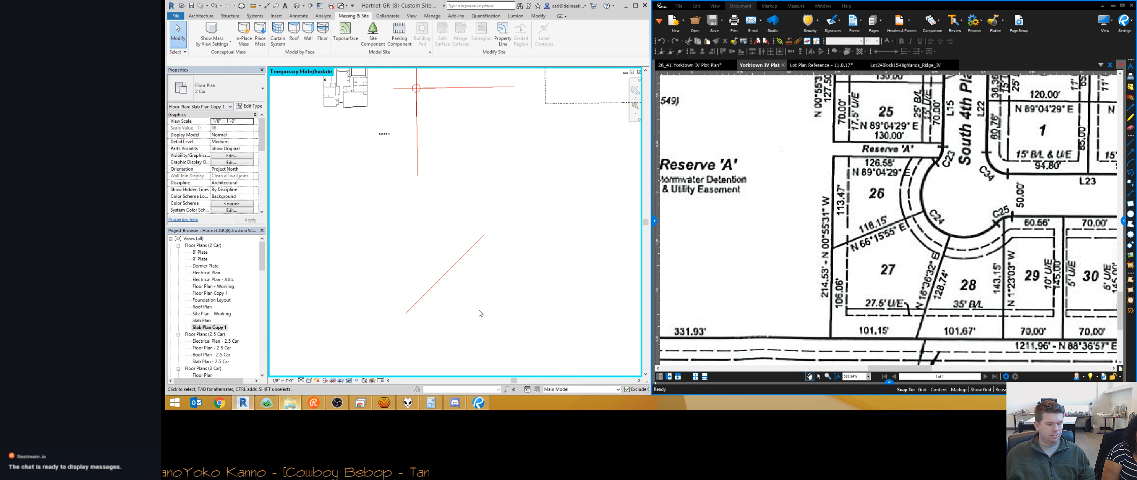
scroll(472, 265, "down", 2)
left_click_drag(499, 269, 447, 218)
key("Delete")
scroll(439, 155, "up", 2)
scroll(400, 237, "up", 3)
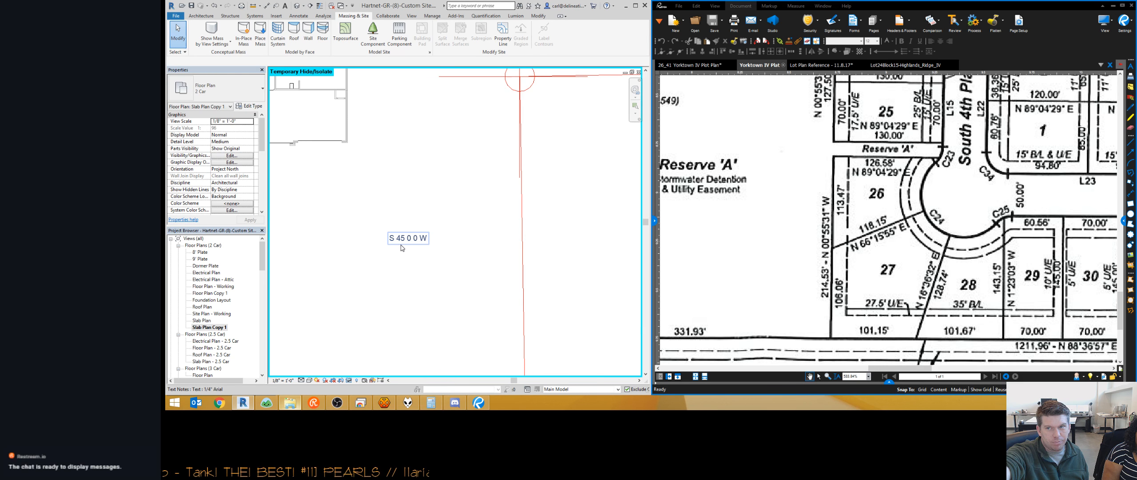
Change the second line of the open lot 26 boundary's deed data to S 0° 55' 31" E.
scroll(415, 231, "down", 5)
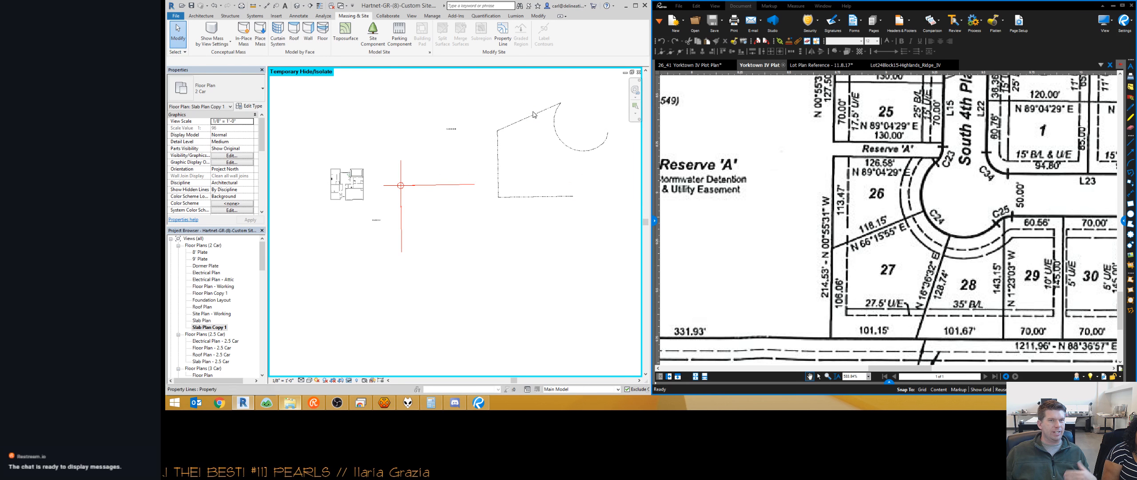
left_click(534, 197)
left_click(522, 41)
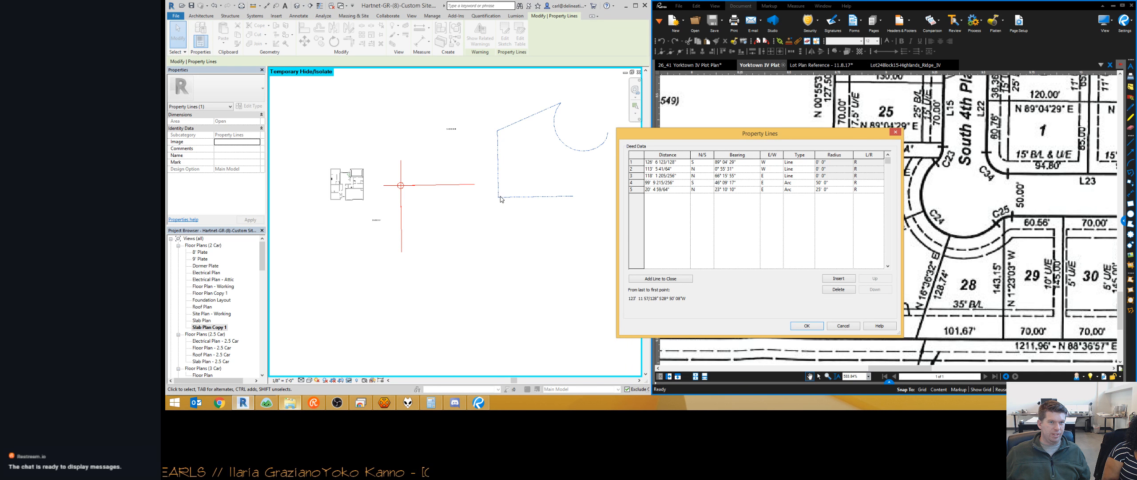
left_click(710, 169)
left_click(699, 183)
left_click(783, 170)
left_click(773, 182)
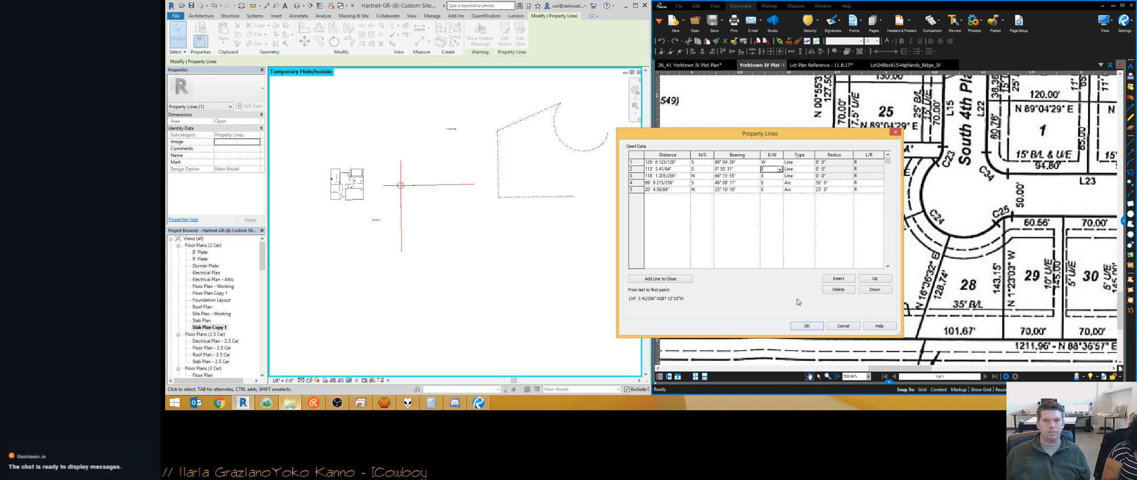
left_click(806, 327)
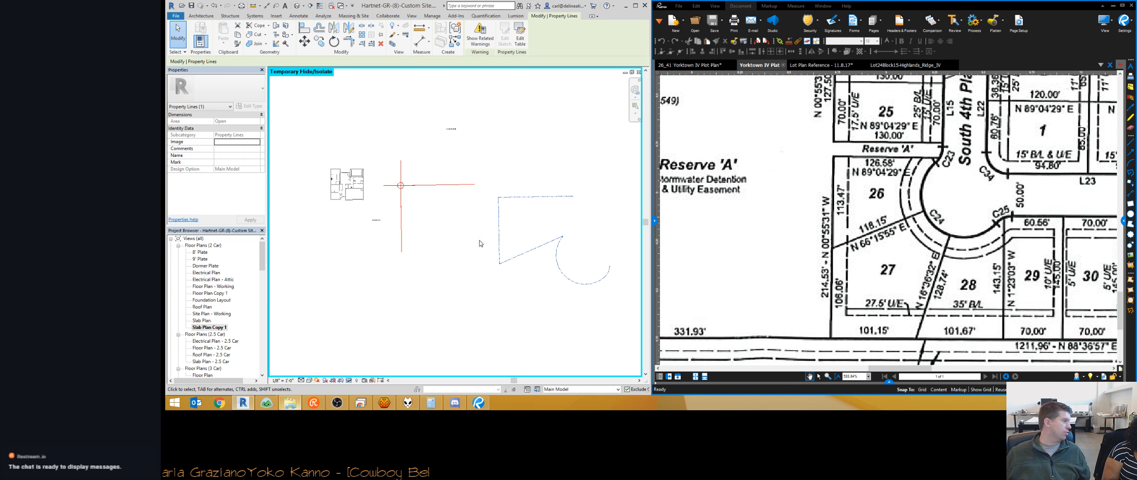
middle_click_drag(478, 252, 473, 250)
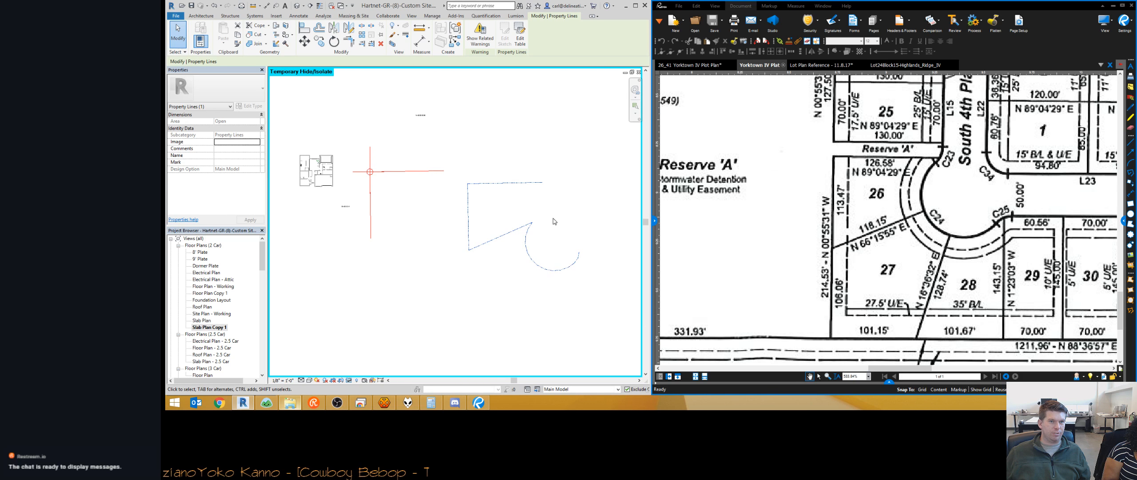
middle_click_drag(553, 228, 524, 229)
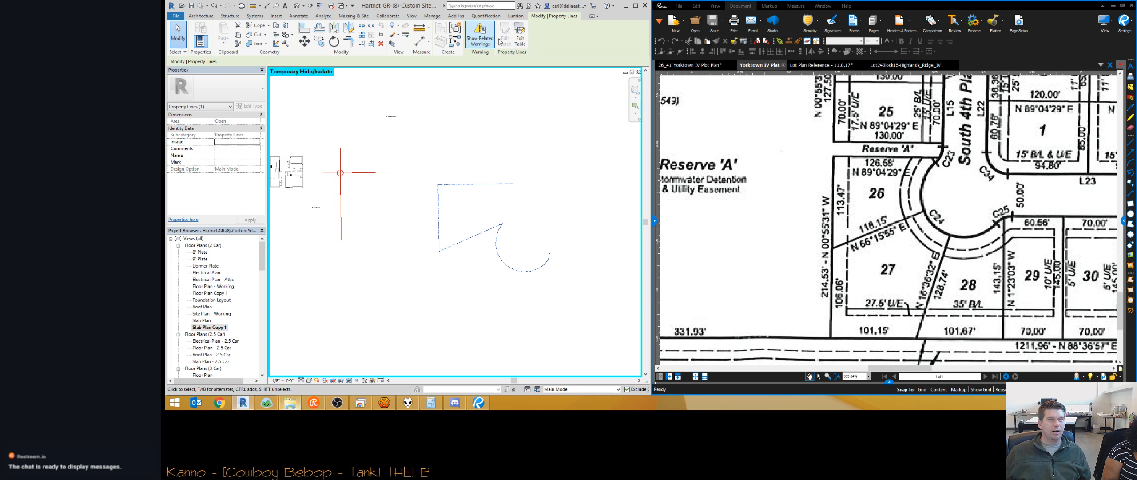
Set the 50-foot-radius arc in the open boundary's deed data to curve L.
left_click(519, 41)
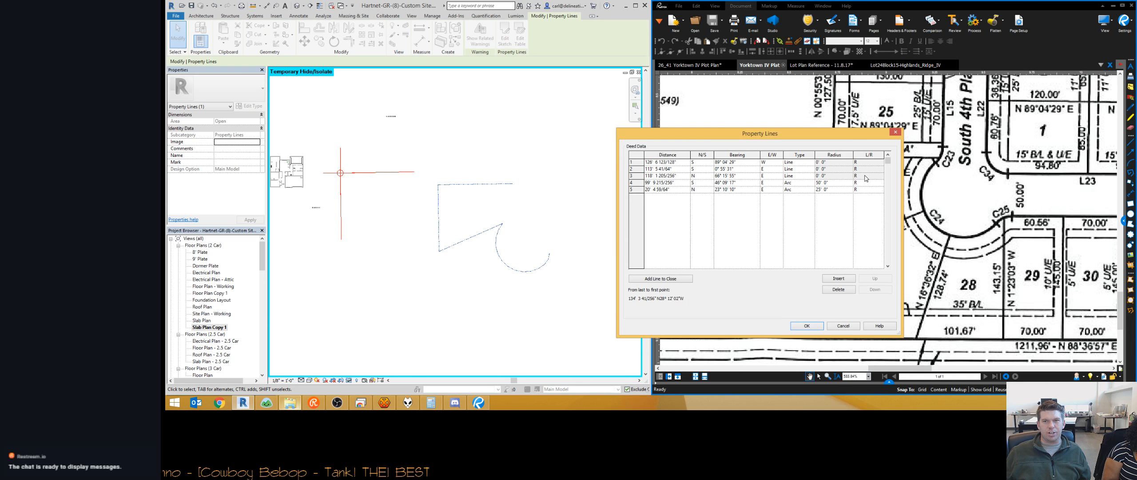
left_click(881, 183)
left_click(871, 190)
left_click(807, 328)
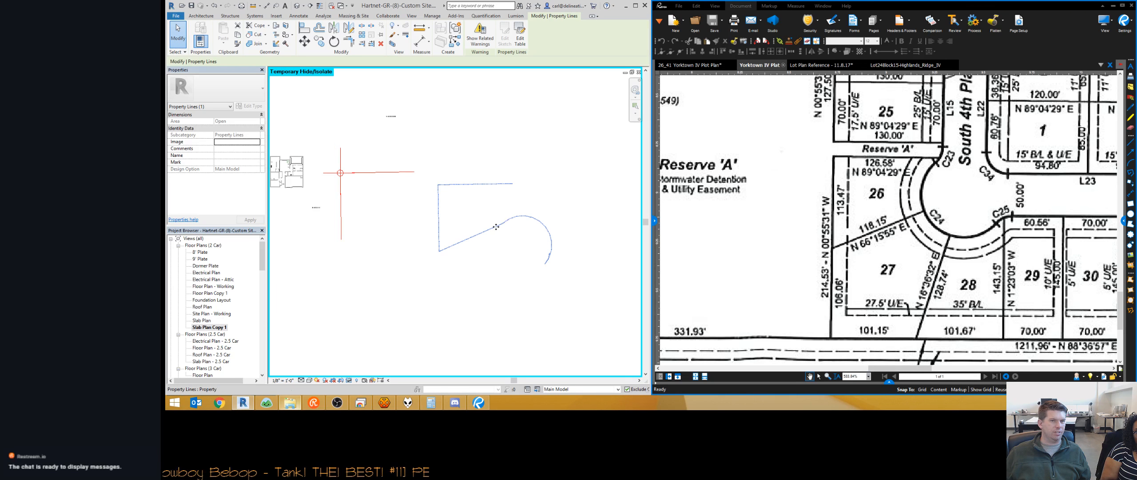
Set the 50-foot-radius arc in the open boundary's deed data back to R.
left_click(519, 40)
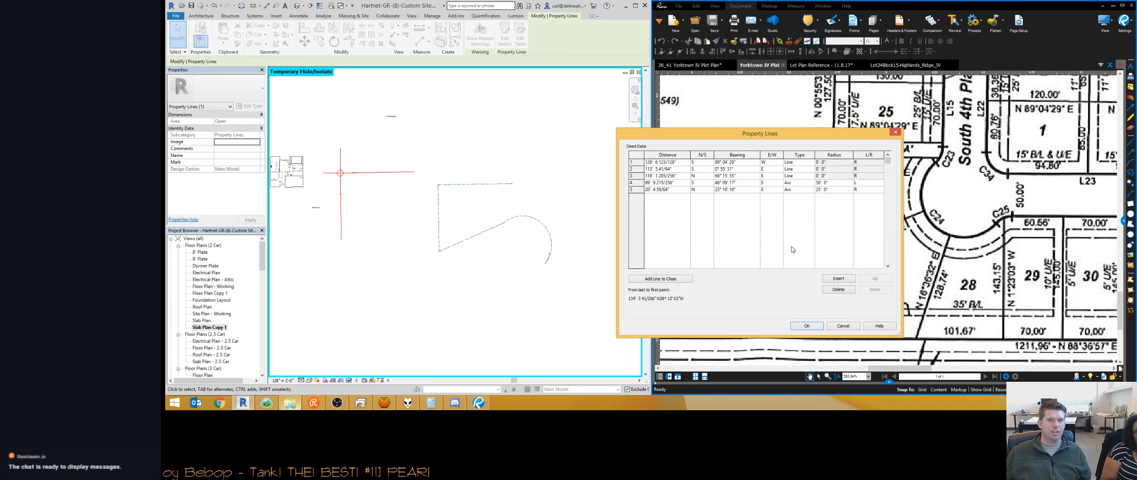
left_click(881, 183)
left_click(867, 195)
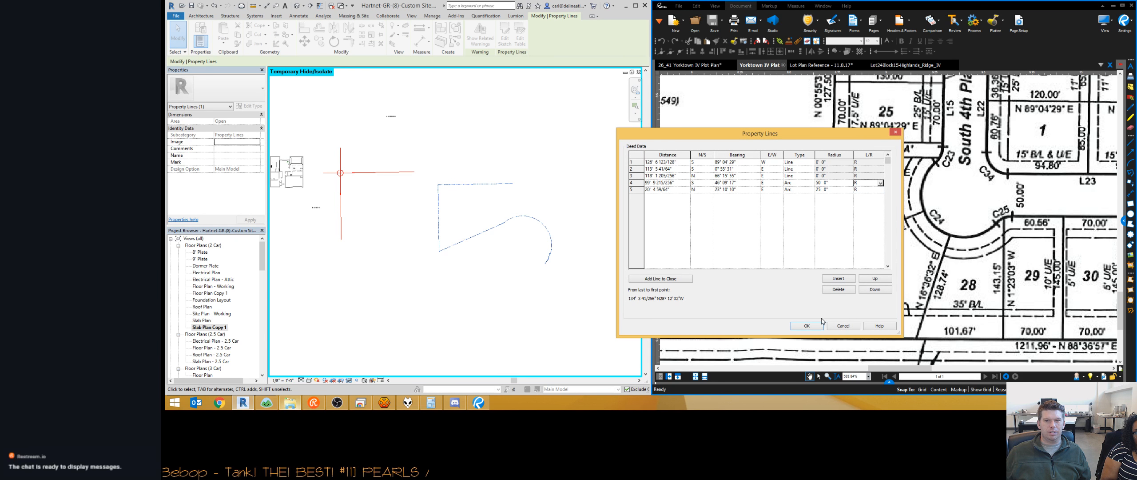
left_click(807, 326)
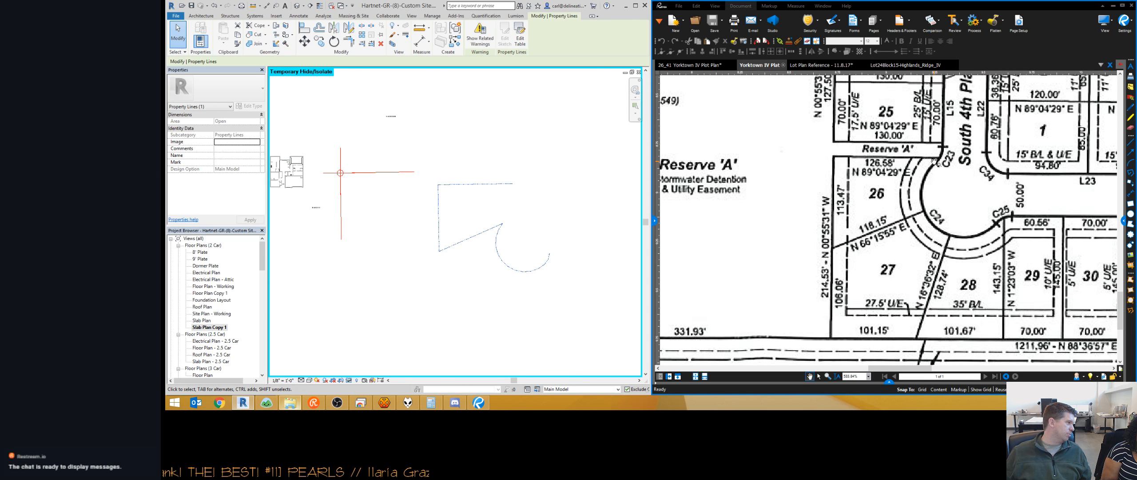
Reset the temporary hide/isolate so all property lines show, keeping the open lot 26 boundary selected.
scroll(933, 178, "down", 1)
left_click(504, 262)
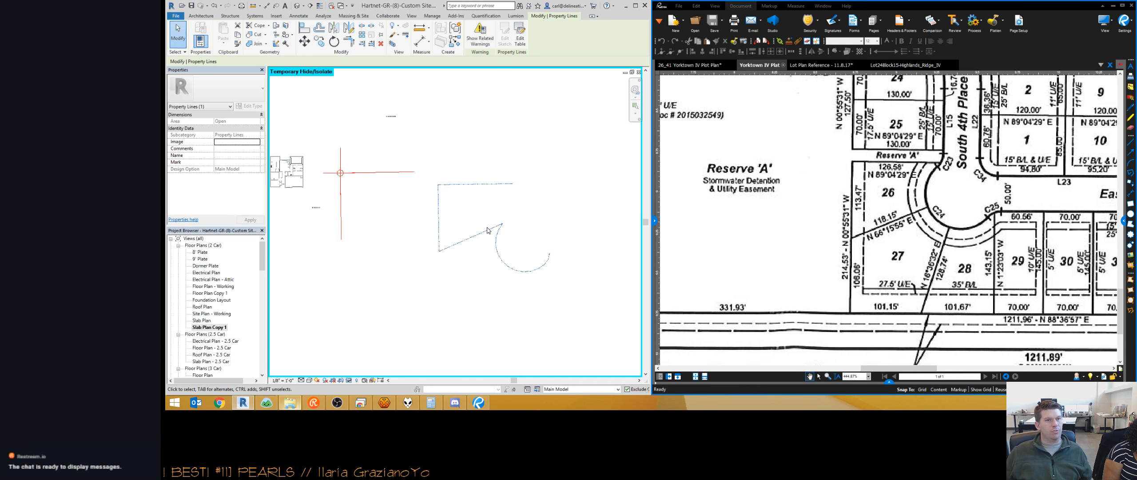
middle_click_drag(488, 237, 495, 241)
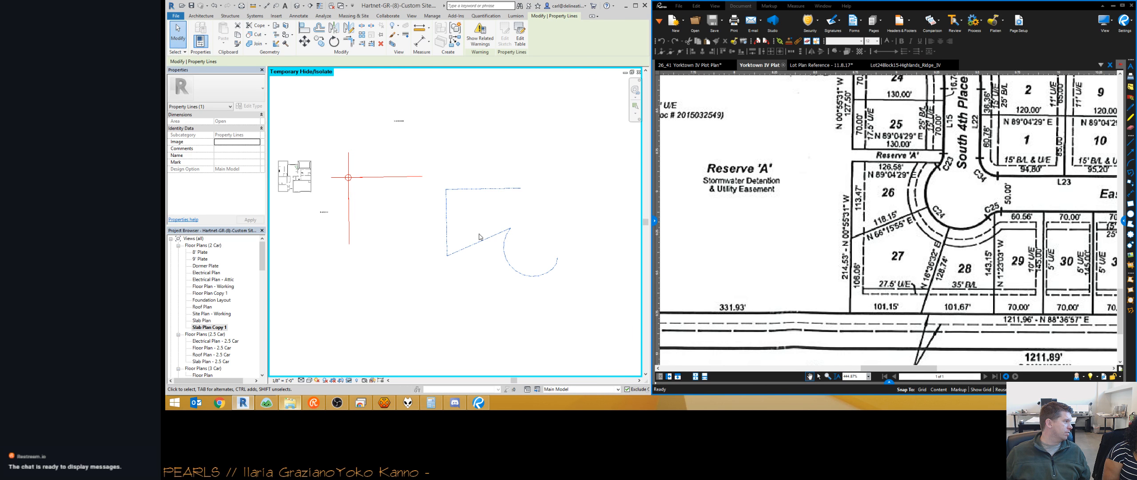
middle_click_drag(475, 240, 479, 237)
key("Escape")
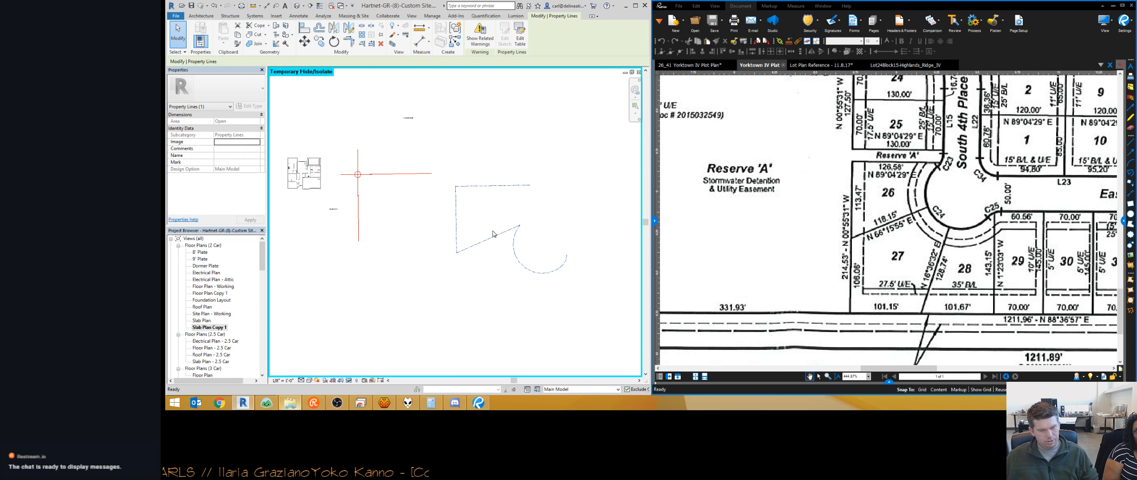
key("h")
key("r")
left_click(496, 241)
middle_click_drag(482, 241, 499, 241)
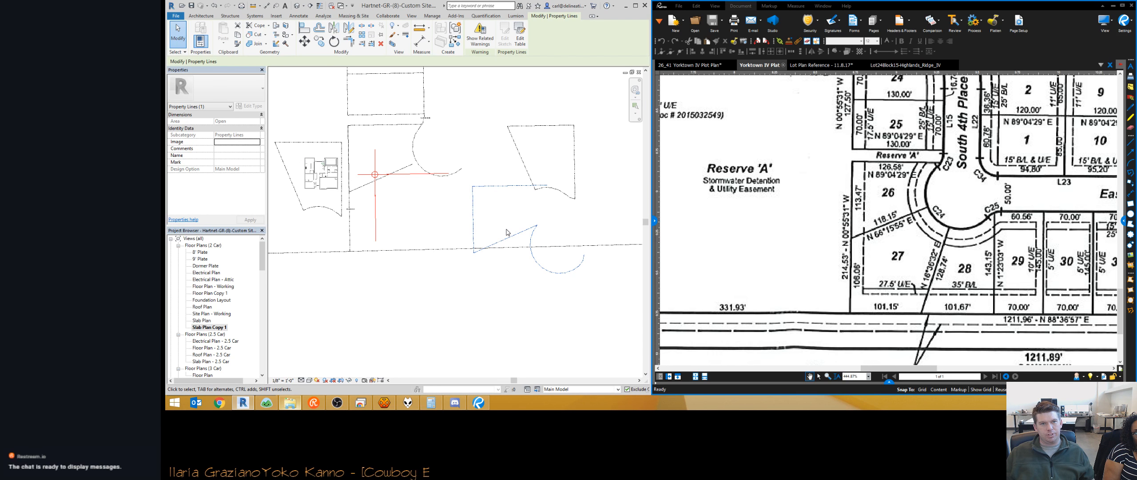
Delete the open boundary that includes the arcs and undo the deletion.
key("Delete")
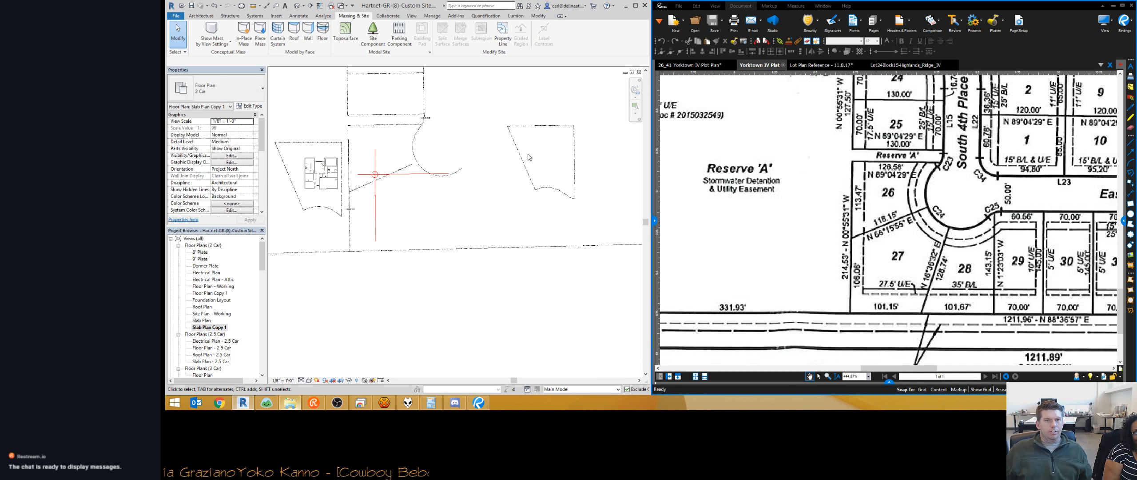
scroll(588, 202, "down", 2)
scroll(588, 202, "up", 3)
scroll(586, 200, "down", 2)
left_click(577, 199)
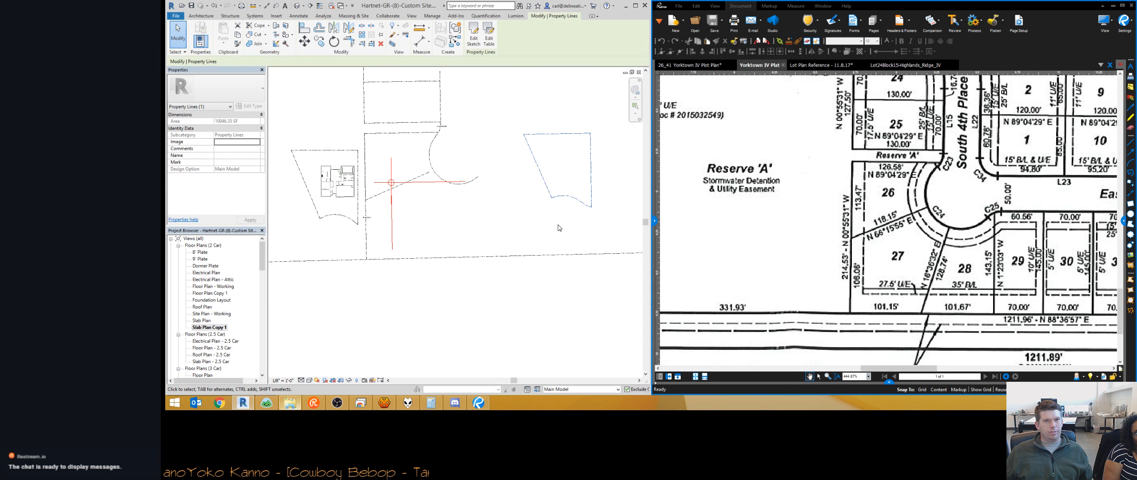
left_click(558, 225)
middle_click_drag(477, 228, 509, 263)
scroll(509, 262, "down", 3)
scroll(482, 218, "up", 3)
scroll(482, 218, "down", 2)
scroll(474, 248, "up", 5)
scroll(475, 250, "down", 2)
scroll(528, 246, "up", 2)
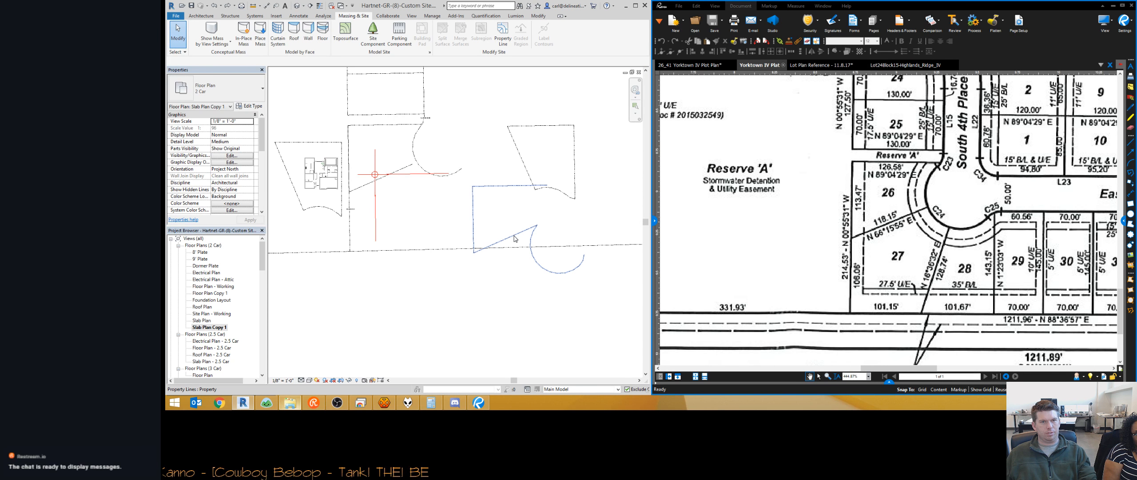
left_click(515, 235)
left_click(521, 41)
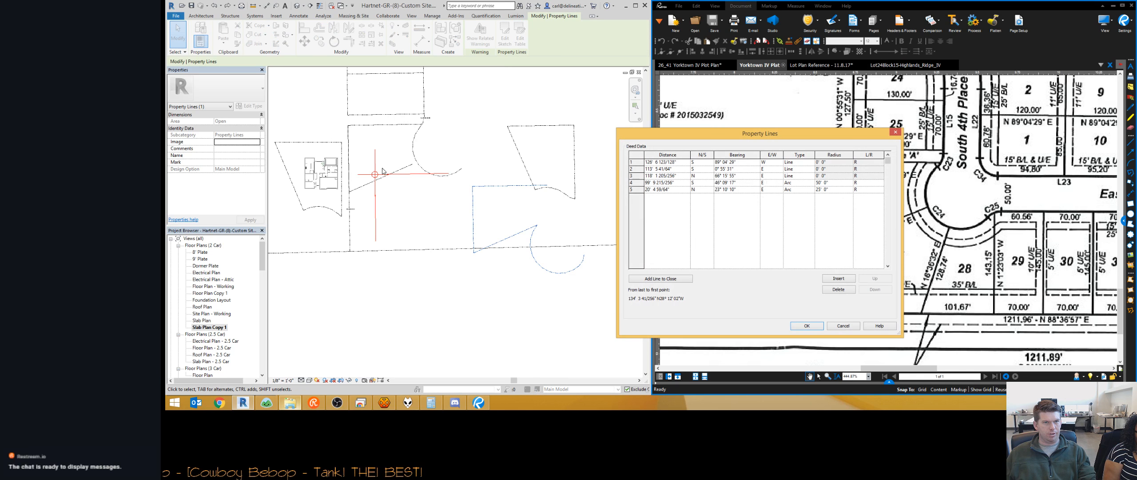
left_click(635, 182)
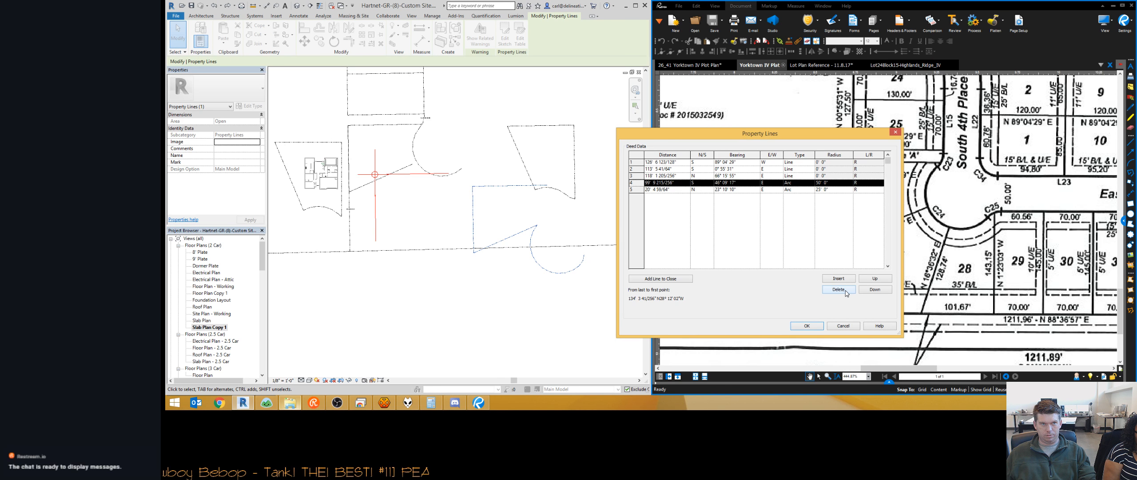
left_click(844, 326)
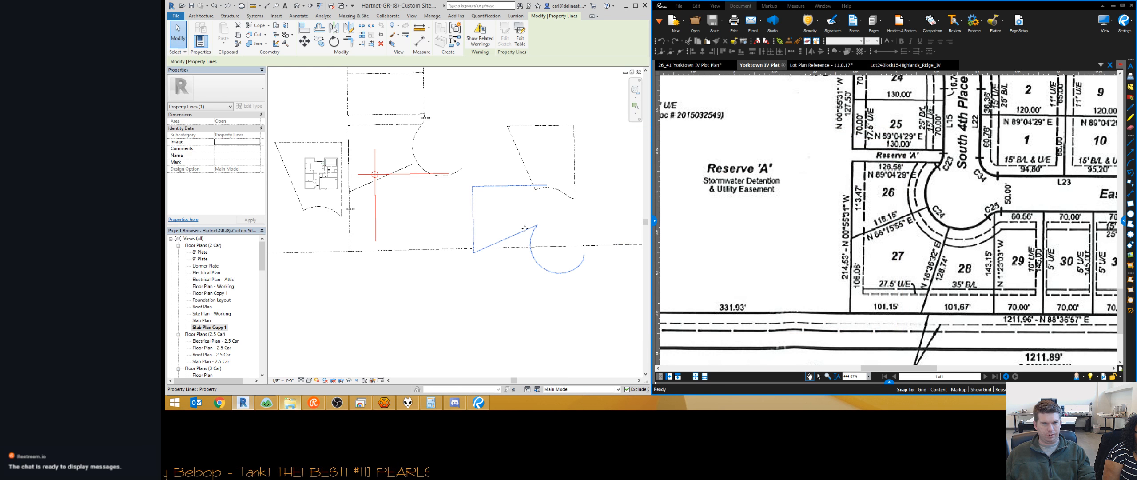
Delete the open boundary with the arcs and review the deed data of the three-line lot 26 boundary.
left_click(396, 130)
left_click(396, 126)
left_click(520, 41)
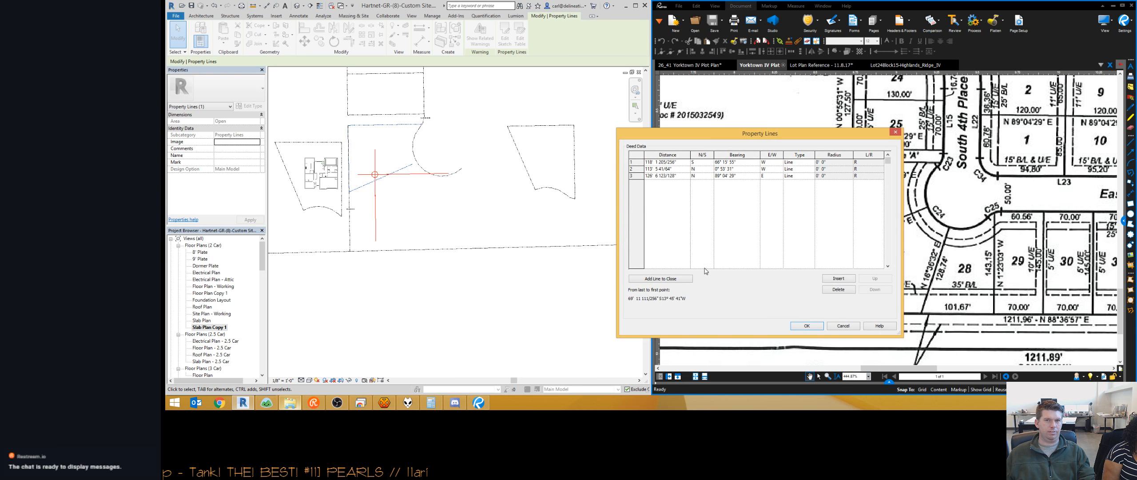
left_click(799, 328)
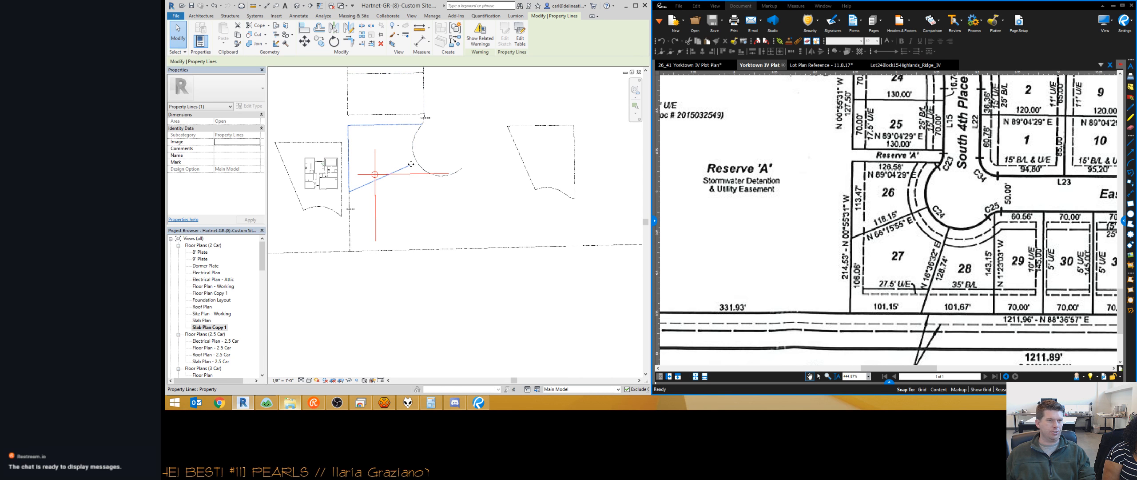
left_click(520, 36)
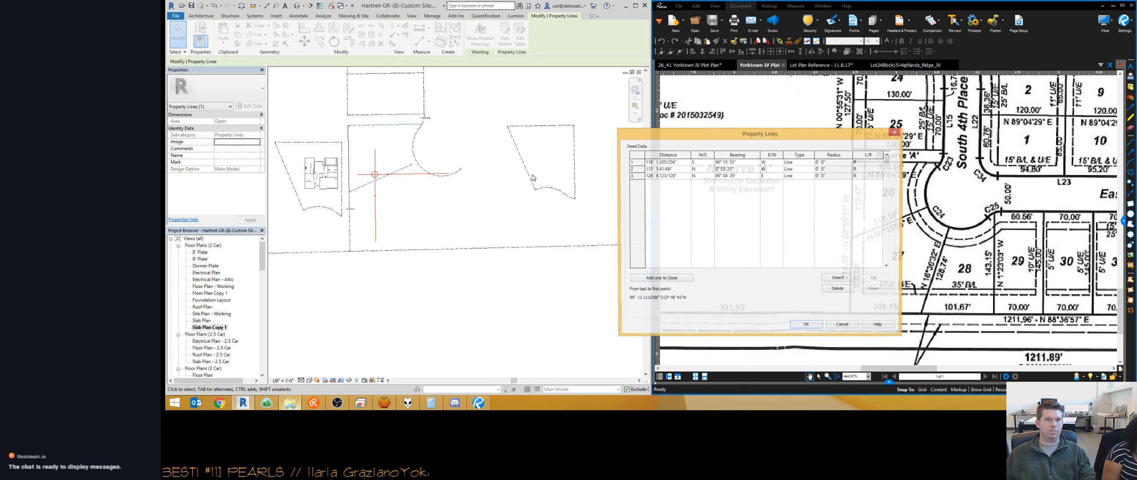
left_click_drag(685, 137, 573, 142)
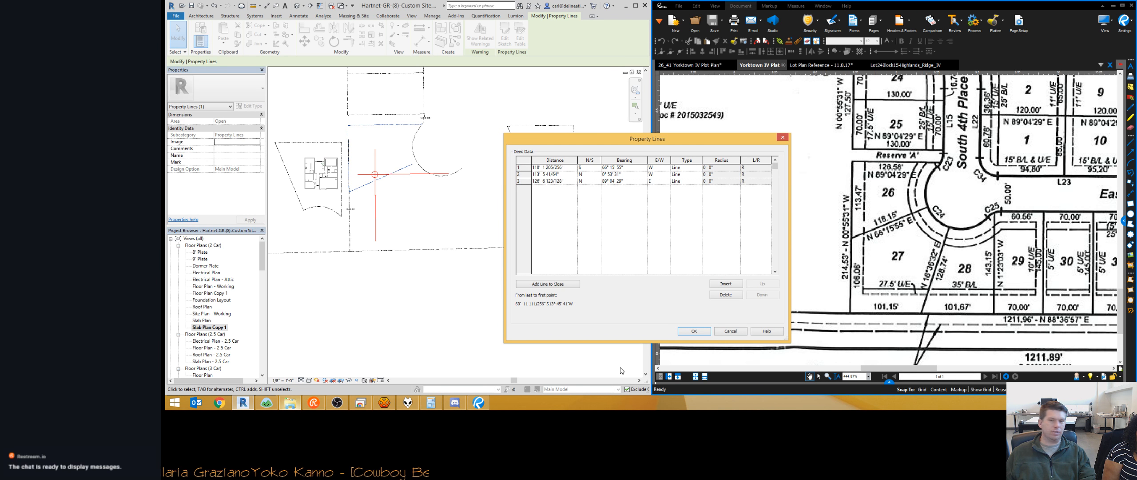
left_click(690, 332)
Examine the plat from the point of beginning to lots 24, 25 and 26 and compare it with the modelled property lines.
middle_click_drag(384, 165, 495, 215)
scroll(495, 214, "down", 1)
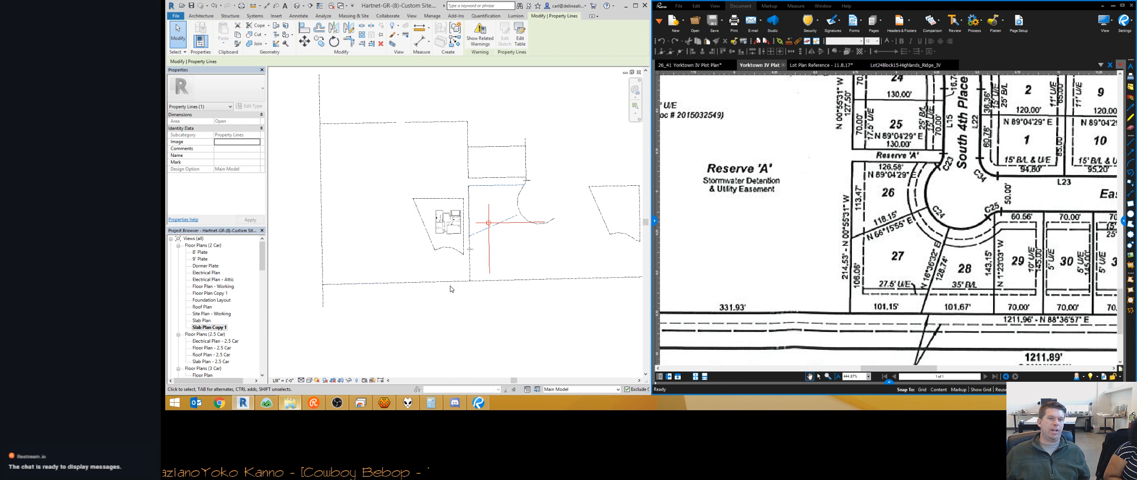
scroll(844, 214, "down", 3)
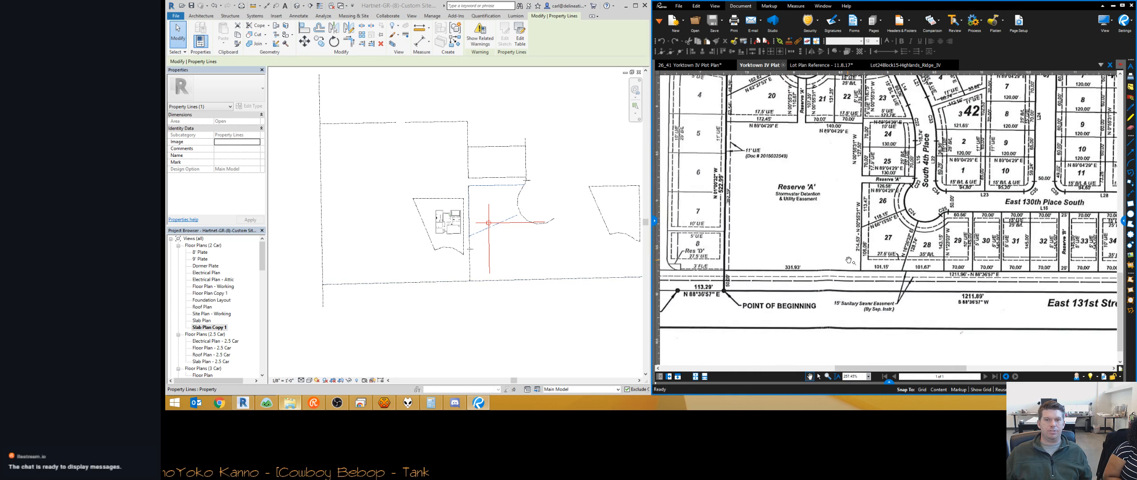
scroll(847, 262, "down", 2)
scroll(751, 289, "up", 4)
scroll(813, 307, "down", 1)
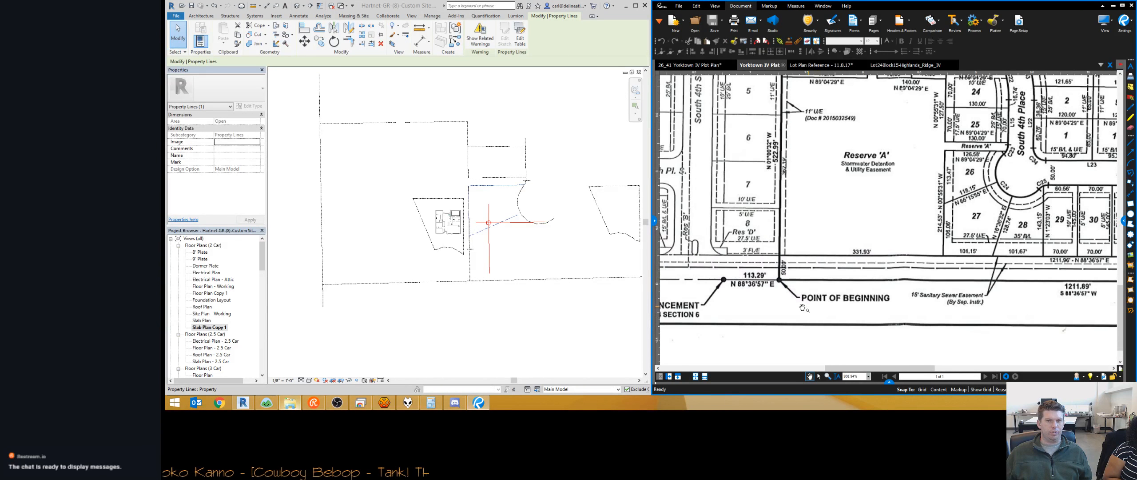
scroll(788, 303, "down", 3)
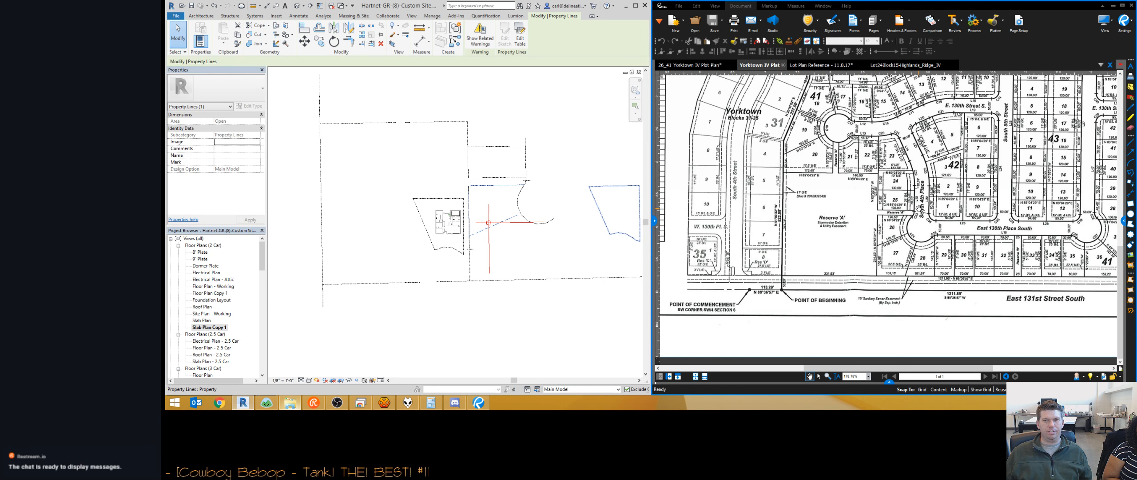
scroll(918, 212, "up", 5)
scroll(890, 279, "down", 2)
left_click_drag(880, 235, 847, 191)
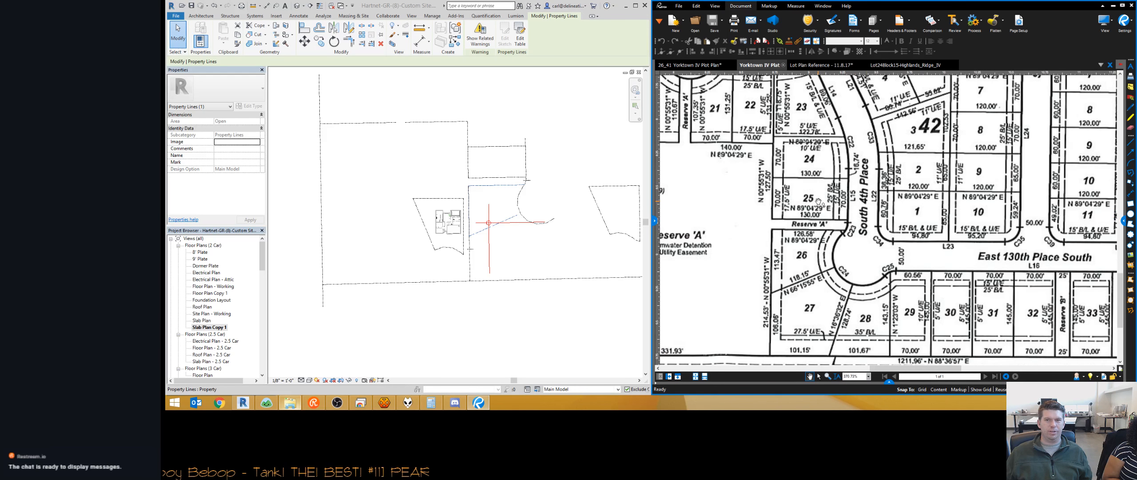
scroll(855, 172, "up", 3)
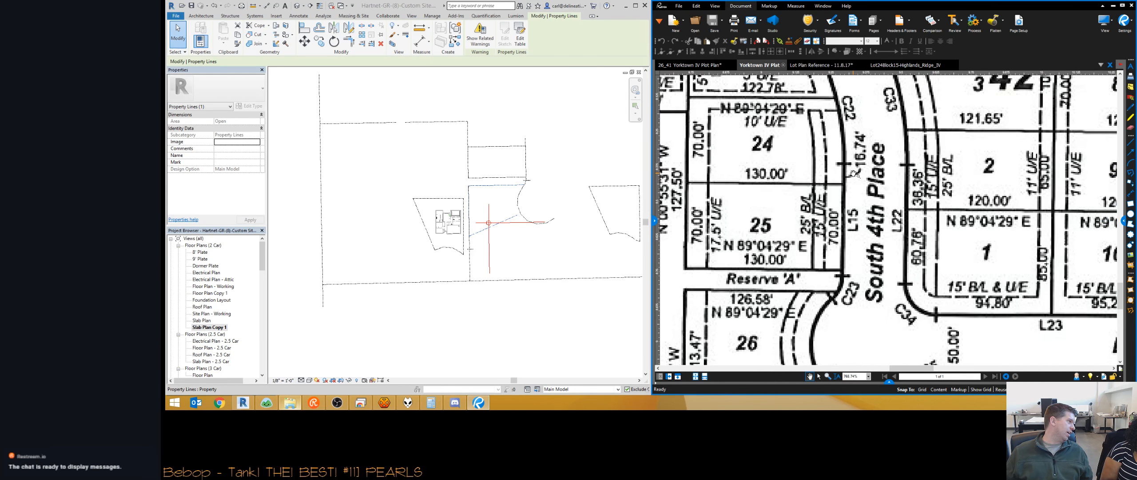
scroll(850, 184, "down", 1)
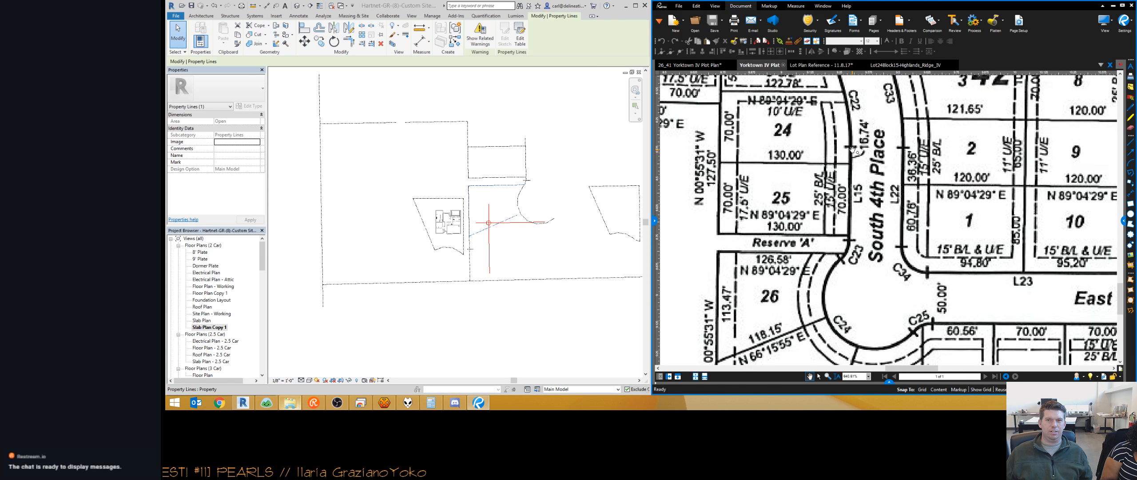
left_click(493, 180)
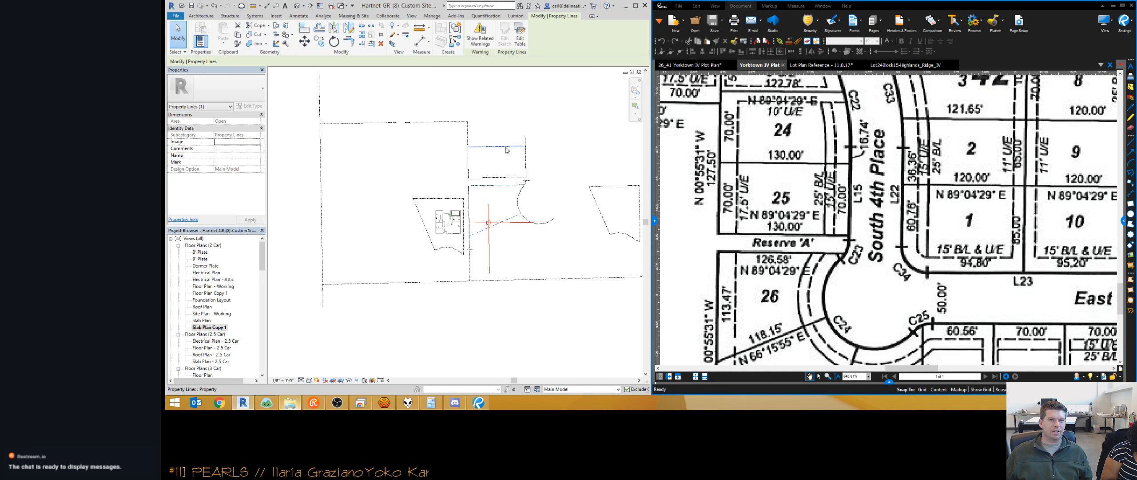
left_click(808, 182)
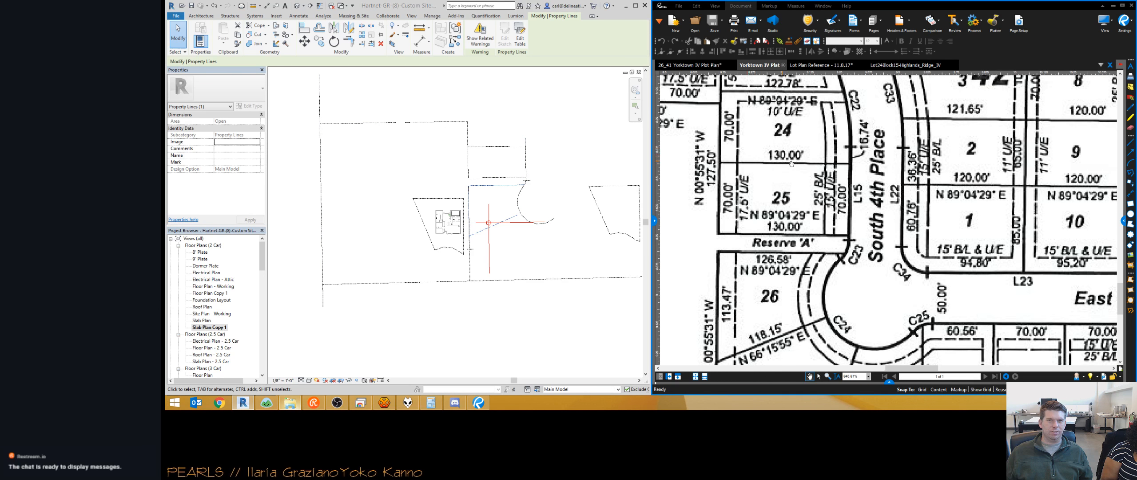
scroll(808, 183, "down", 1)
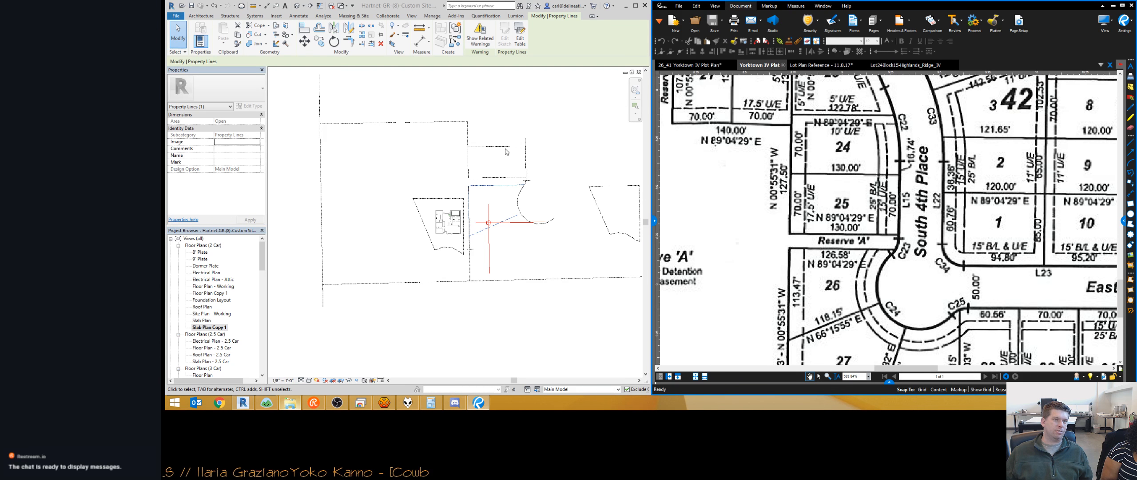
Dismiss the project save reminder without saving and leave the dimension command.
scroll(529, 147, "up", 5)
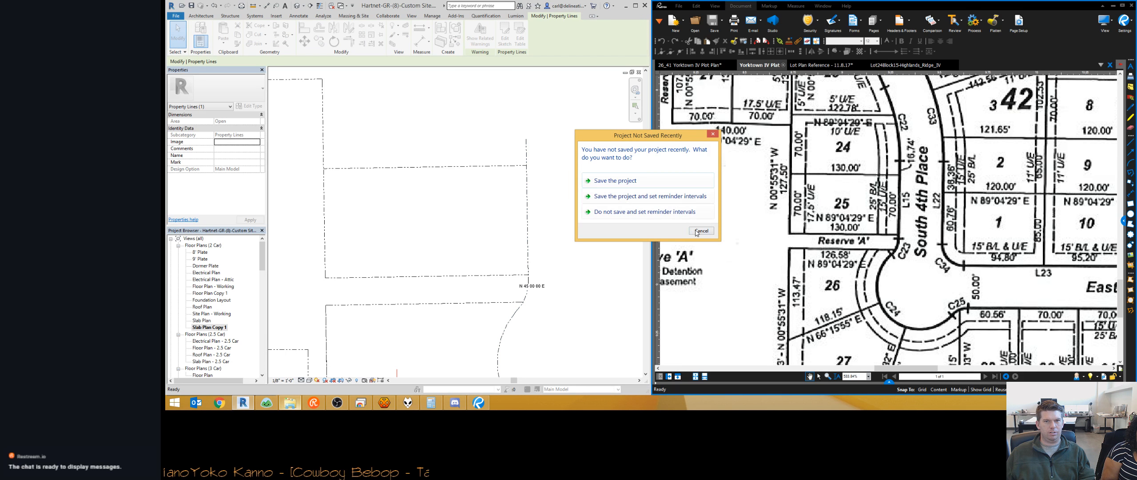
left_click(701, 230)
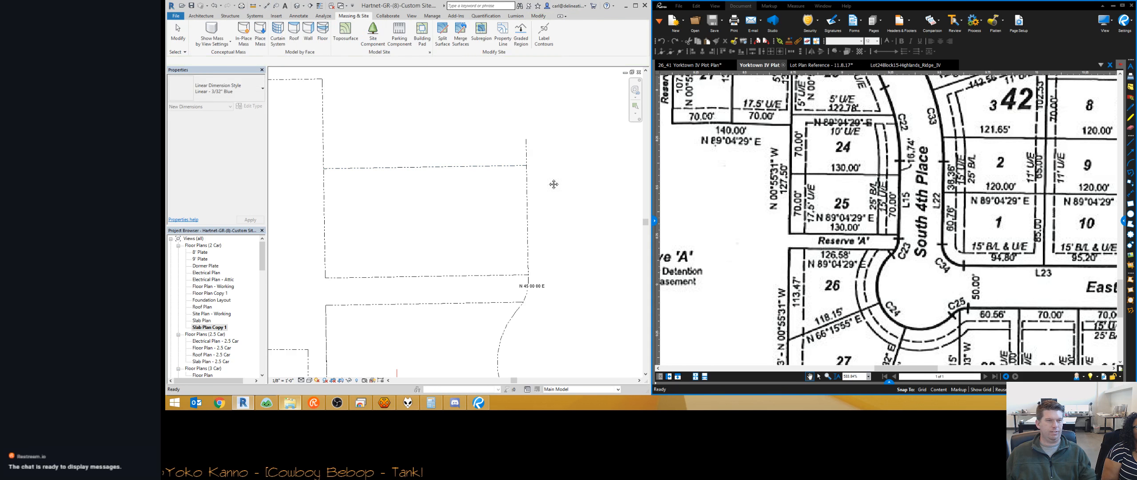
key("Escape")
scroll(550, 182, "down", 5)
middle_click_drag(451, 208, 419, 205)
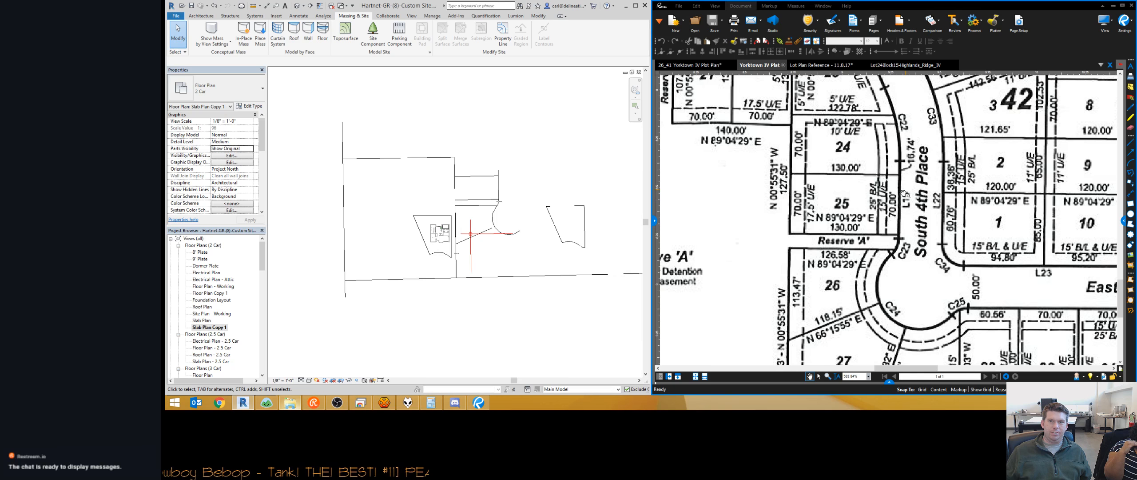
Examine the plat's line table for L15 and trace that line along South 4th Place beside lots 24 and 25.
left_click(910, 208)
scroll(909, 205, "down", 9)
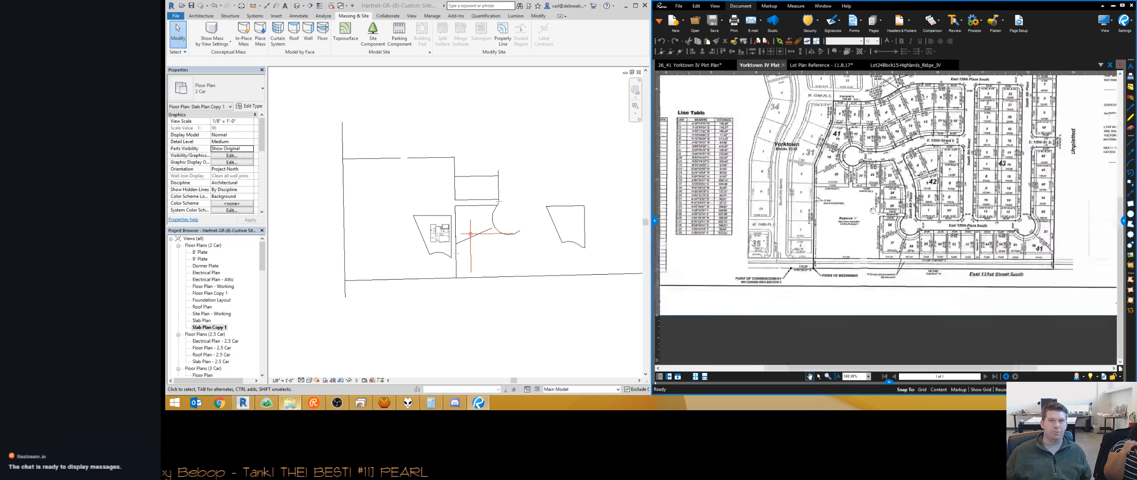
scroll(729, 184, "up", 5)
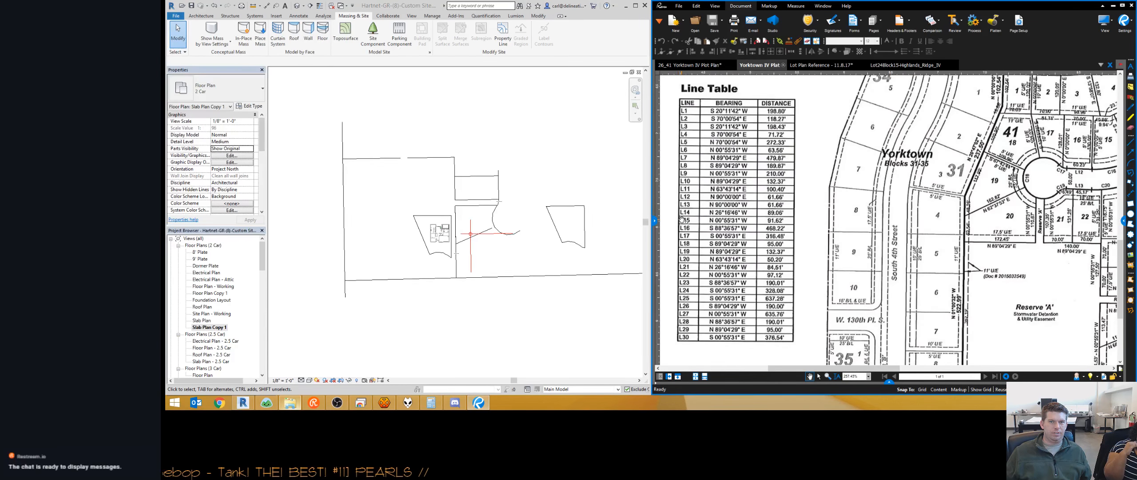
scroll(756, 224, "down", 5)
scroll(823, 260, "up", 4)
scroll(967, 311, "up", 6)
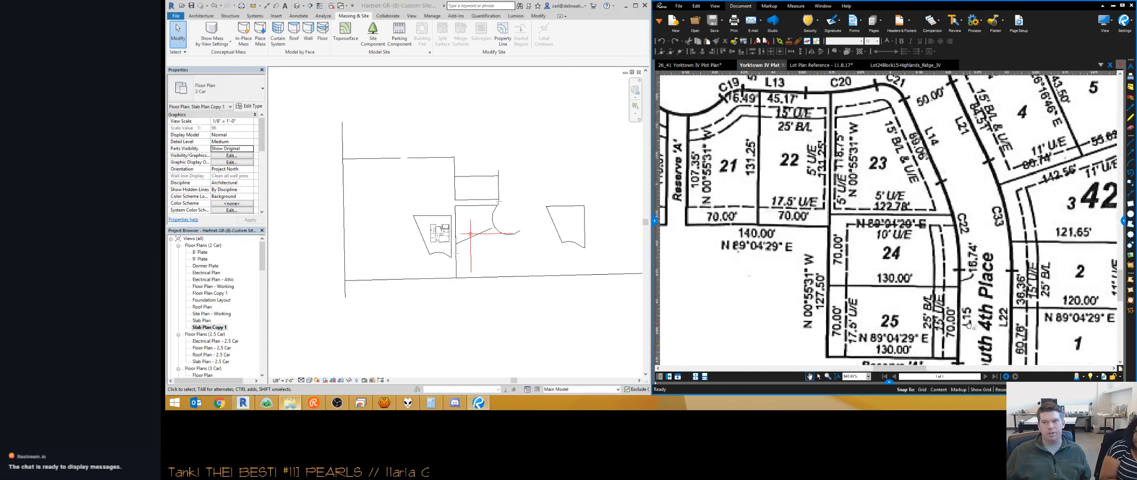
scroll(968, 312, "down", 6)
scroll(788, 240, "up", 4)
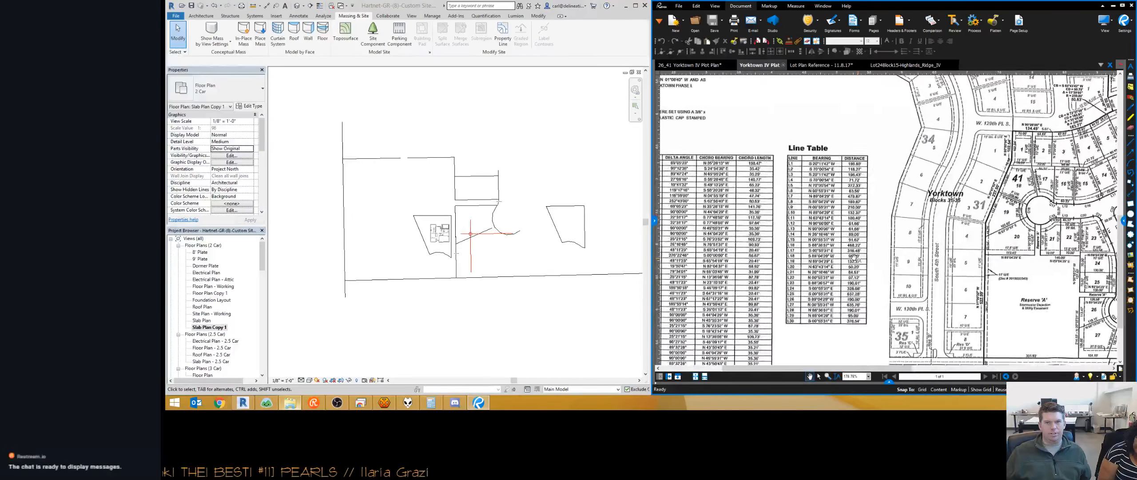
scroll(787, 240, "up", 3)
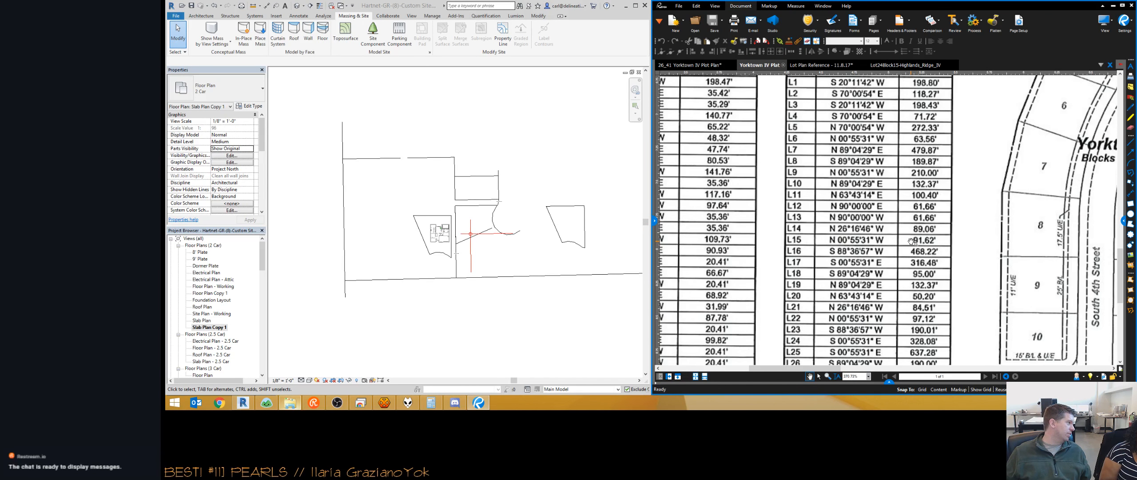
scroll(898, 242, "down", 3)
scroll(891, 241, "down", 3)
scroll(803, 244, "up", 7)
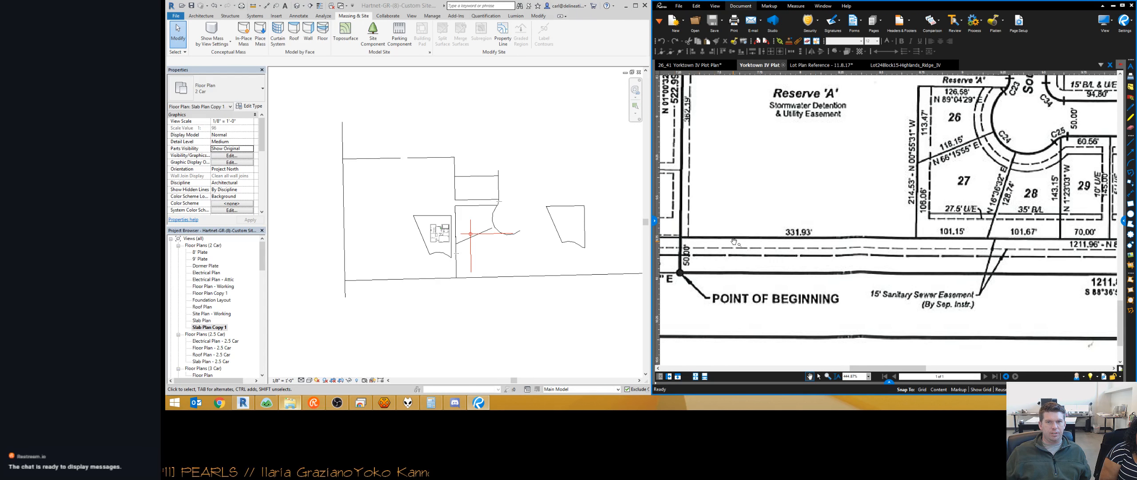
scroll(918, 242, "down", 3)
scroll(920, 169, "up", 8)
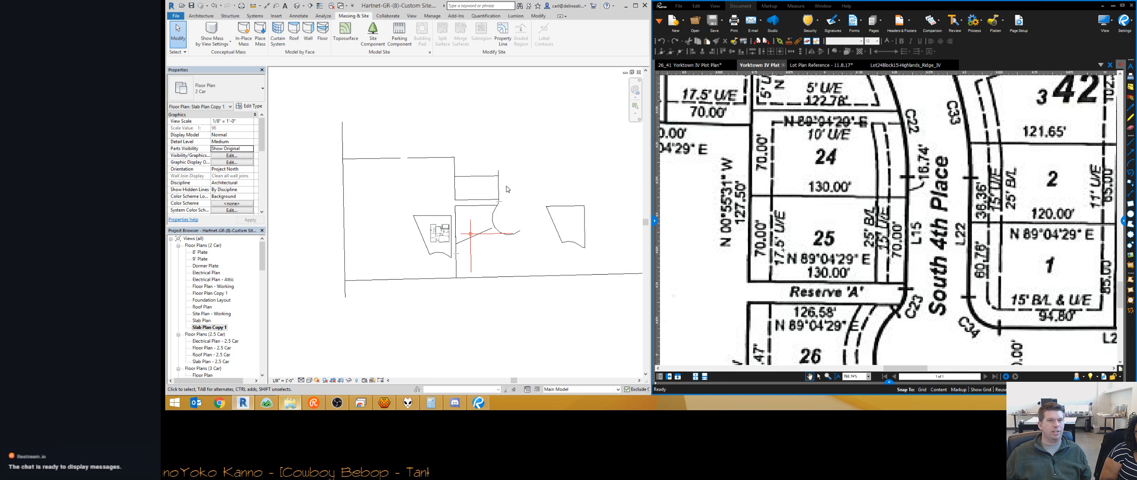
Dimension the straight property line along South 4th Place on the east side of lot 25.
scroll(507, 189, "up", 2)
scroll(494, 192, "up", 2)
key("d")
key("i")
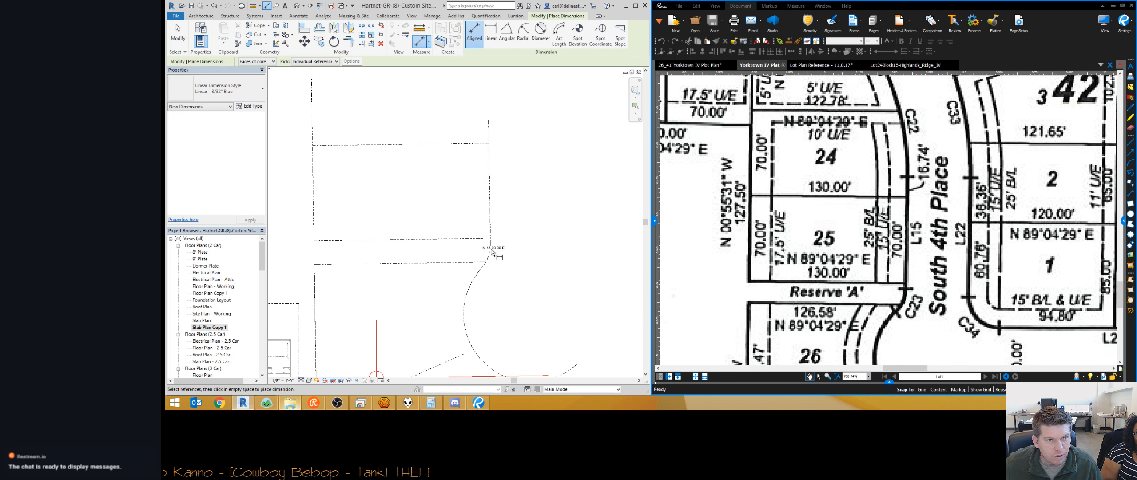
left_click(490, 159)
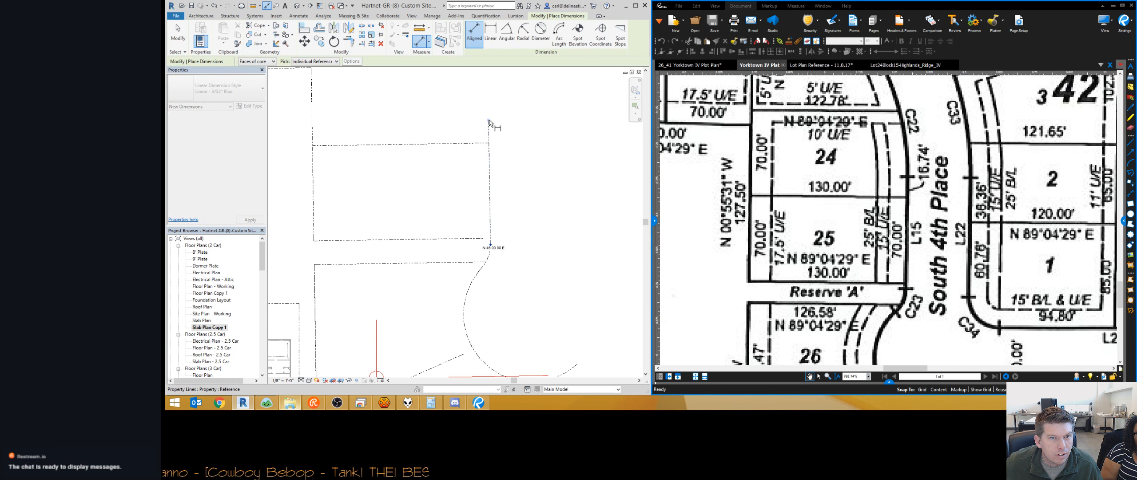
key("Escape")
scroll(504, 178, "up", 2)
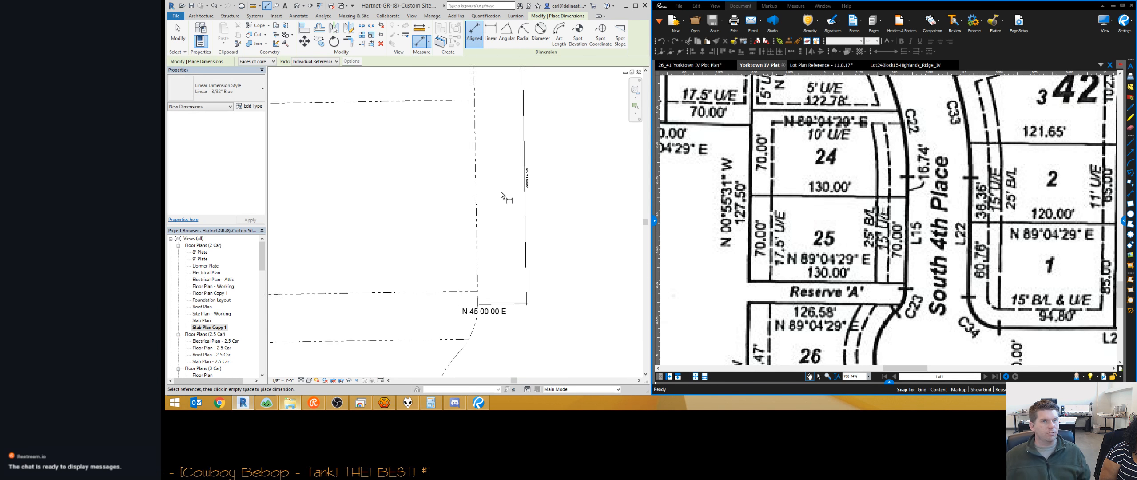
scroll(505, 222, "down", 1)
key("Escape")
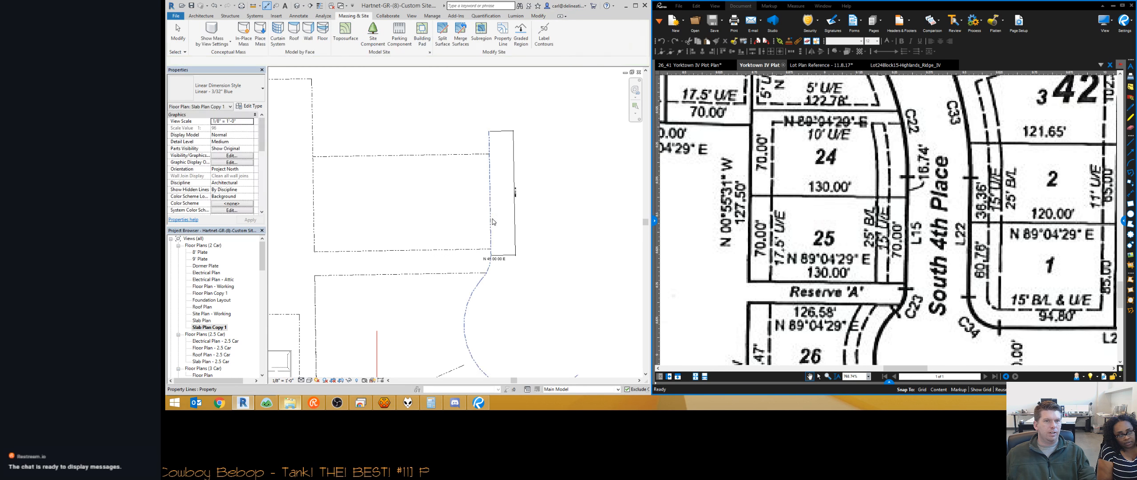
Review the deed data of the street-side property line that includes the two arcs.
left_click(491, 221)
left_click(520, 40)
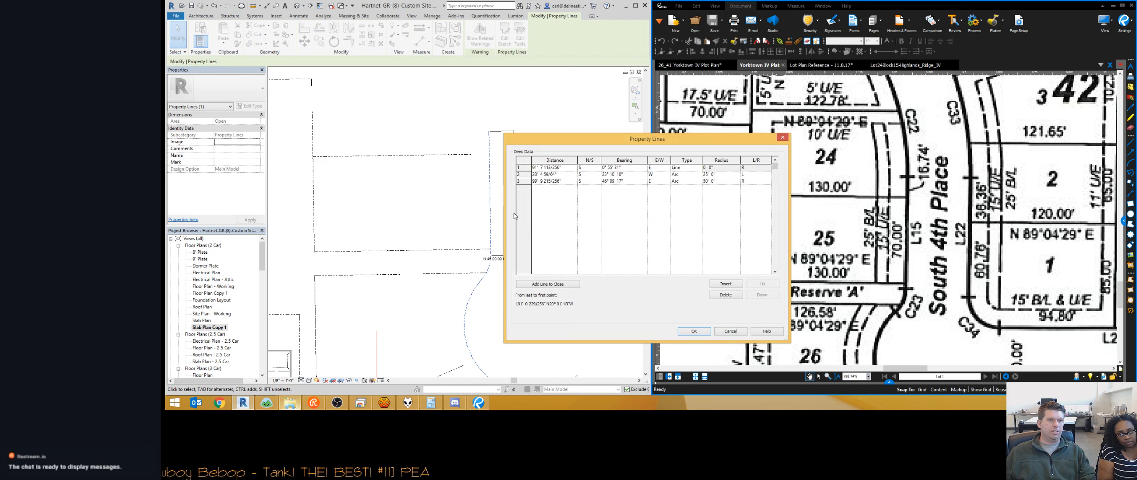
left_click(543, 173)
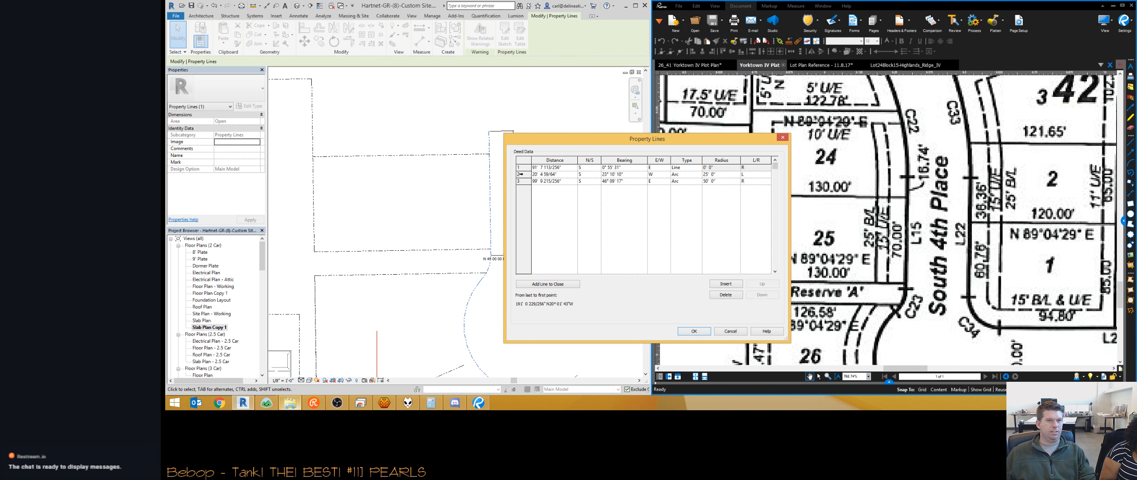
left_click(694, 331)
Move the street-side property line so its upper end meets the north-east corner of lot 25.
scroll(959, 222, "down", 3)
key("m")
key("v")
left_click(496, 127)
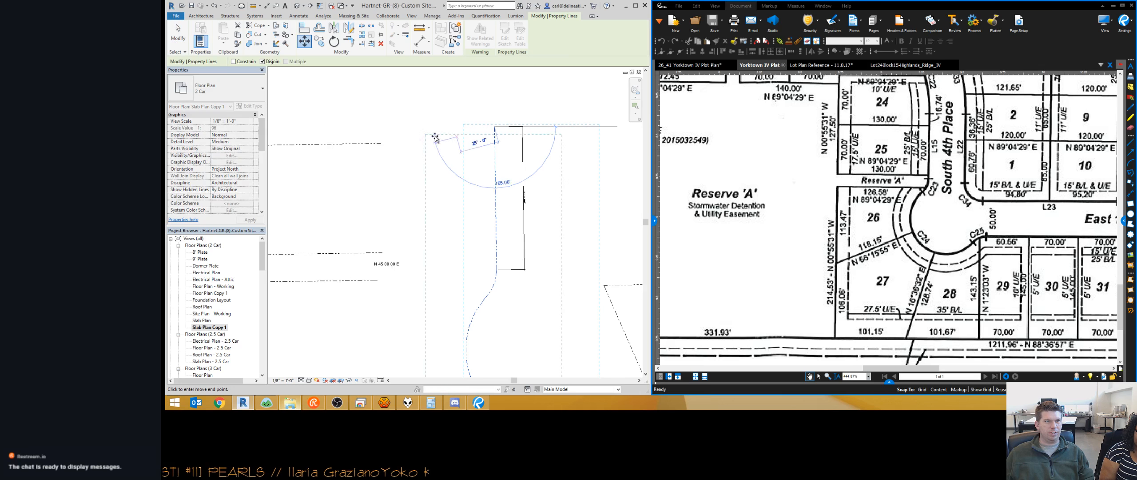
left_click(381, 144)
left_click(436, 226)
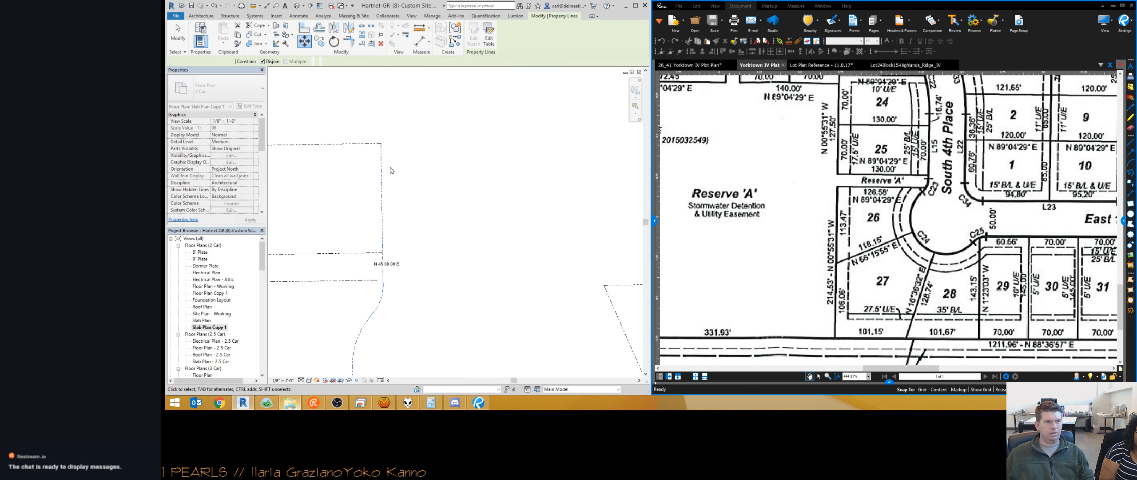
Move the street-side property line 16.74 north from the corner of lot 25.
middle_click_drag(395, 162, 486, 156)
scroll(486, 156, "down", 2)
scroll(480, 154, "up", 2)
key("m")
key("v")
left_click(471, 137)
type("16.74")
key("Return")
key("Escape")
Check the cul-de-sac arc against lot 26's slanted south line and the frontage on the lot 26 plot plan.
middle_click_drag(444, 311, 462, 178)
scroll(444, 222, "up", 2)
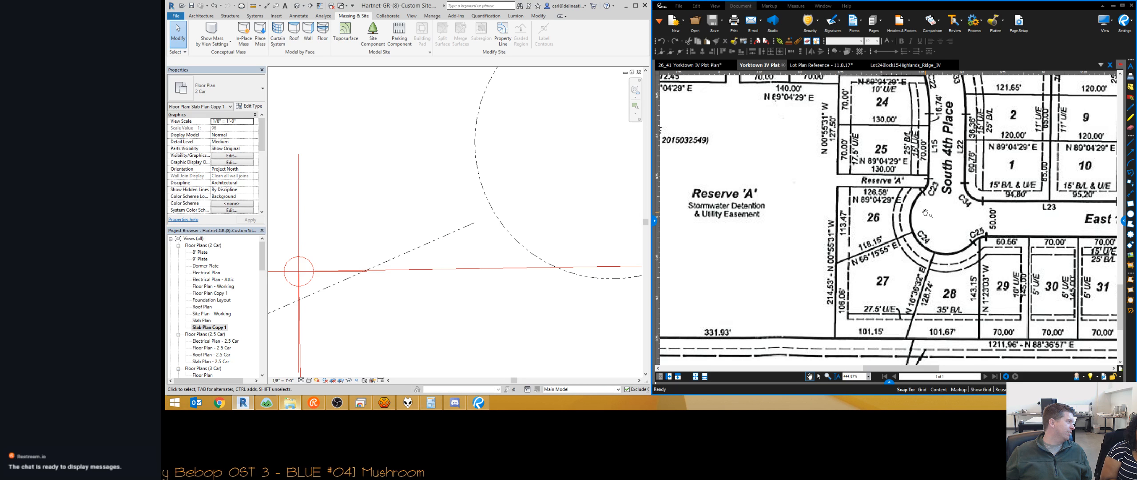
scroll(533, 241, "down", 2)
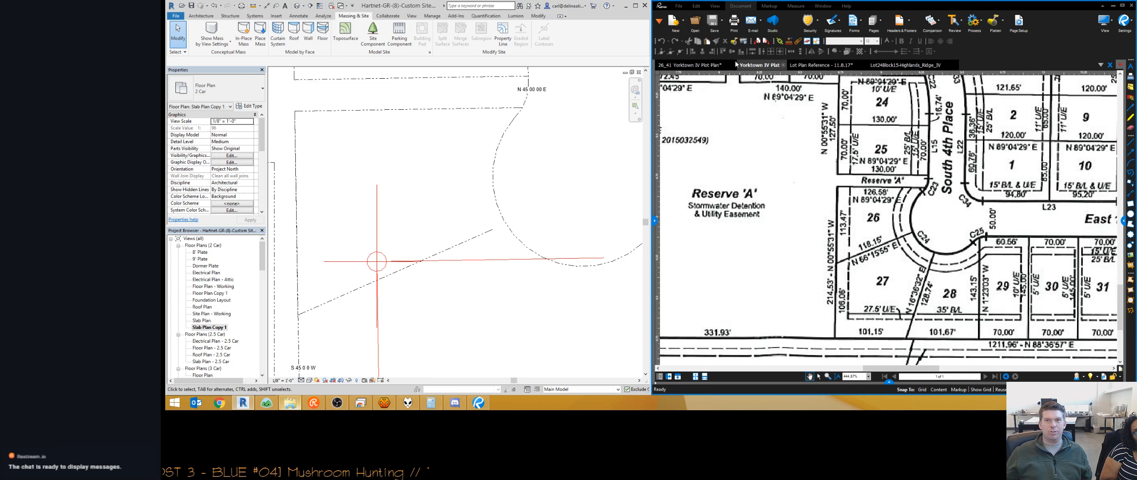
left_click(701, 66)
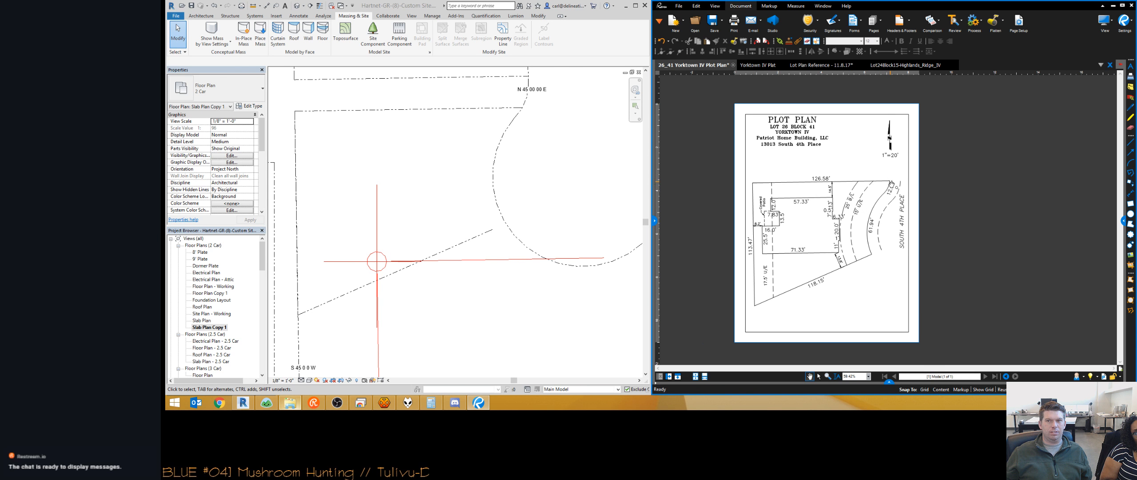
scroll(891, 186, "up", 5)
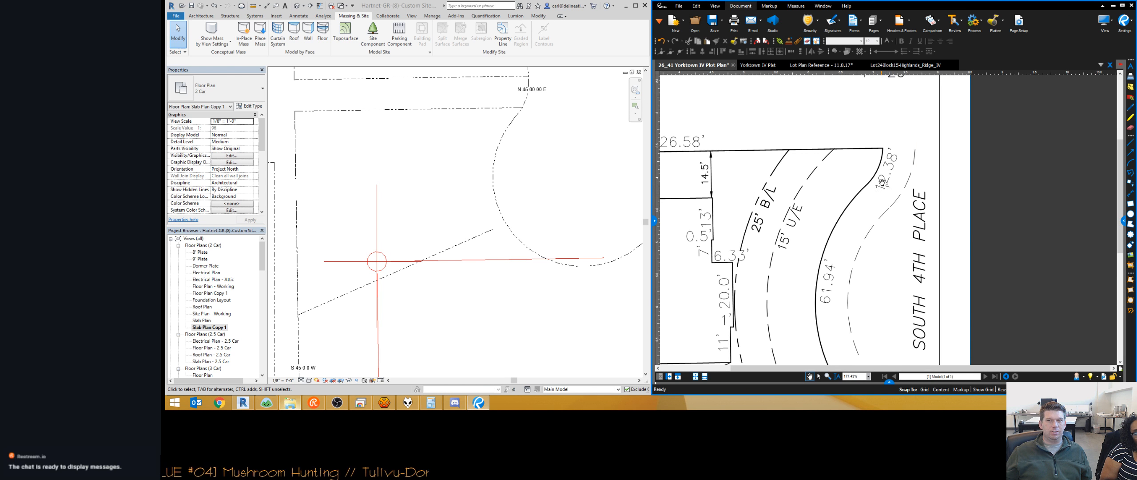
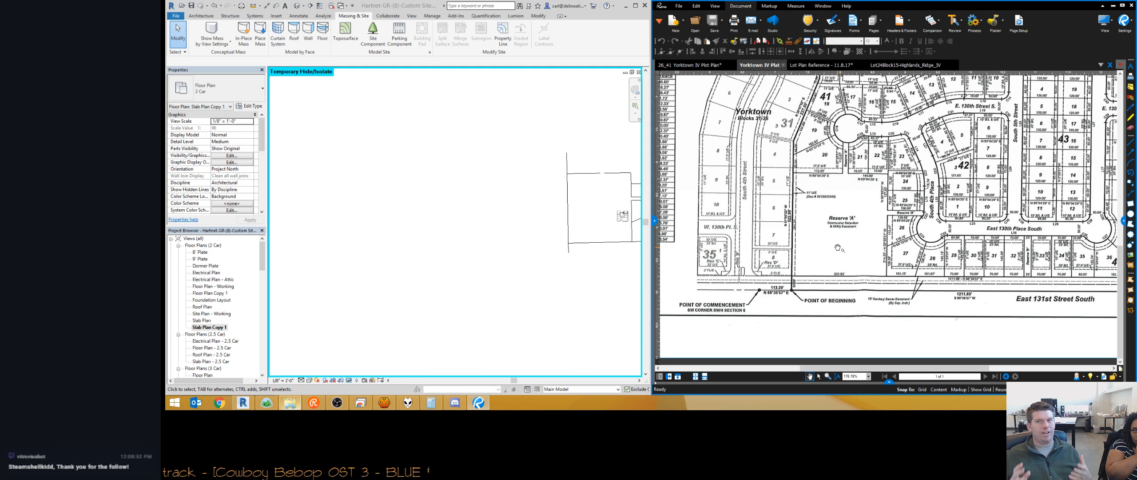
Examine the Yorktown IV plat around lots 20 to 28 and the point of beginning, and compare it with the modelled property lines.
scroll(887, 133, "up", 5)
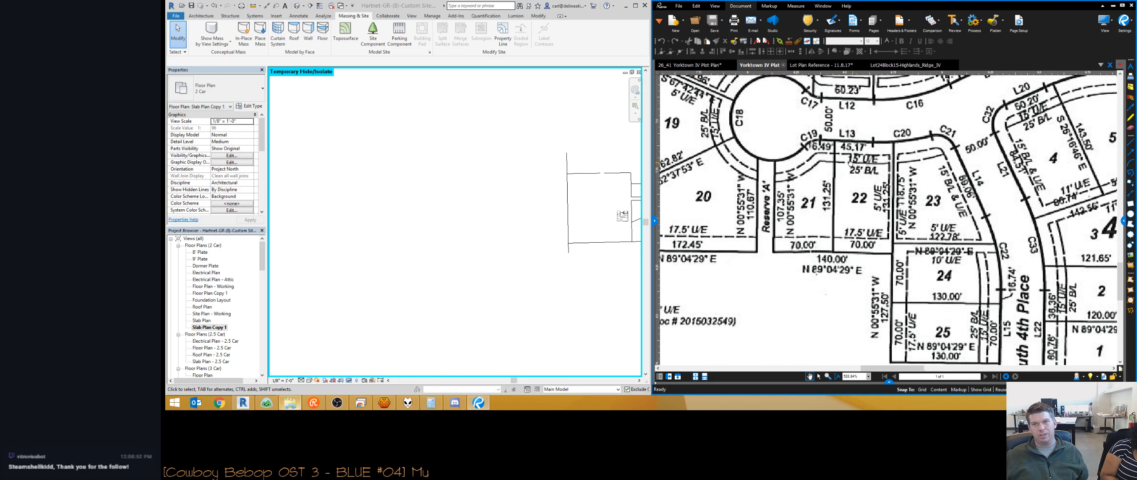
left_click_drag(860, 164, 803, 222)
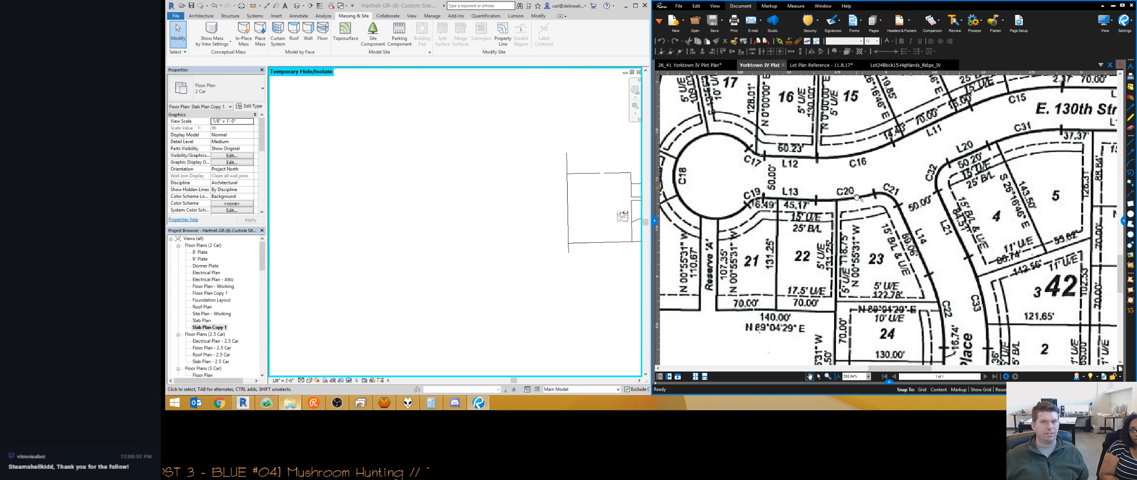
scroll(855, 262, "down", 3)
scroll(834, 212, "up", 4)
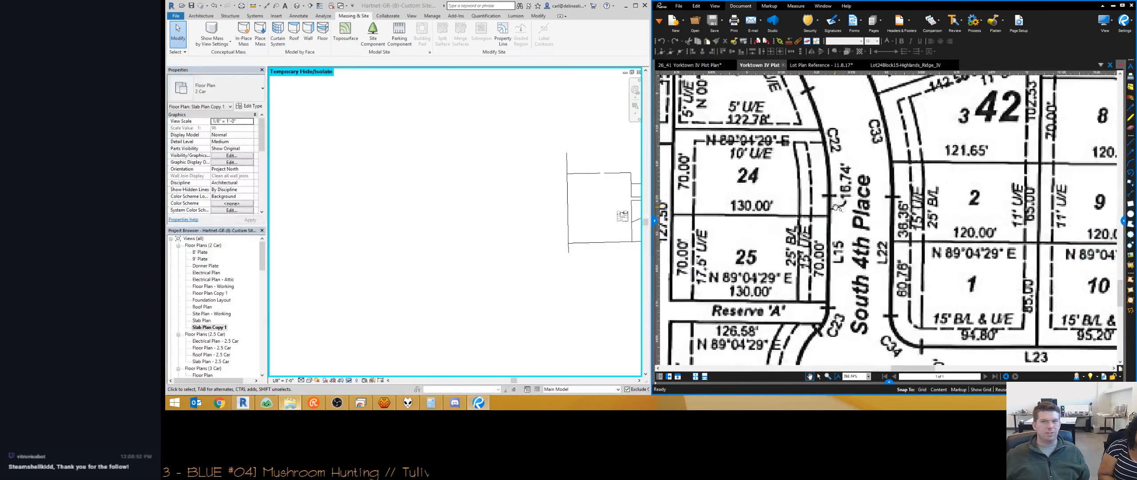
scroll(831, 212, "down", 3)
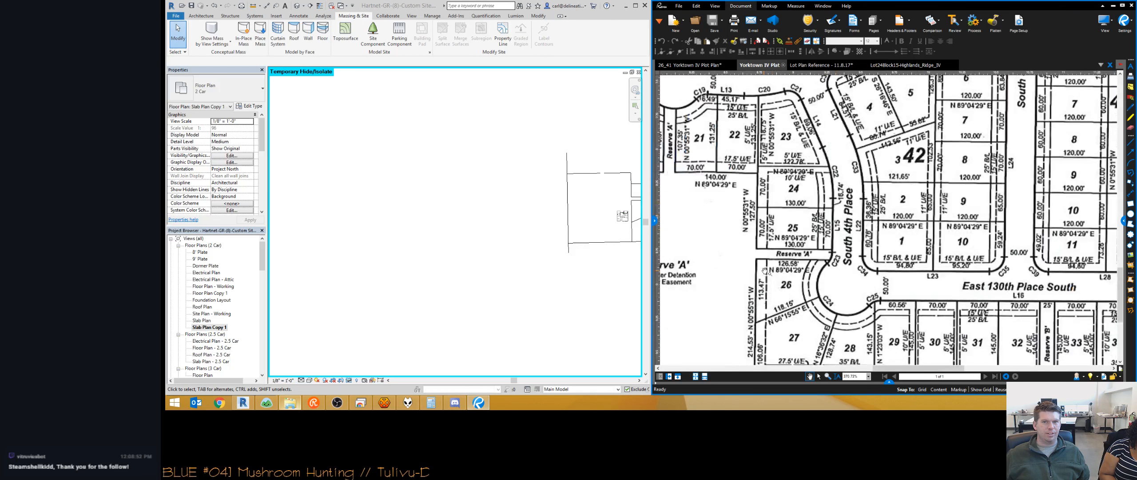
scroll(813, 195, "down", 2)
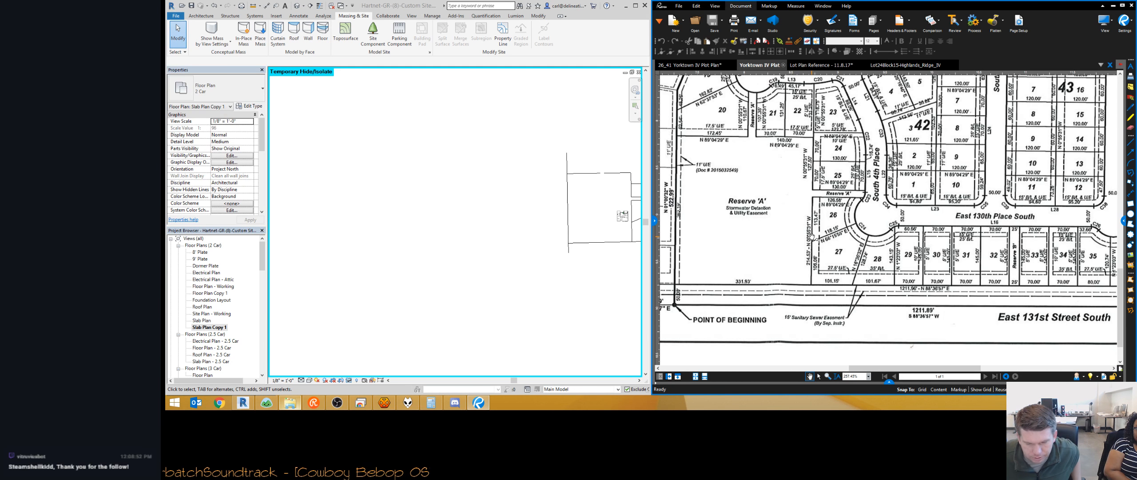
left_click(527, 242)
scroll(548, 253, "down", 3)
middle_click_drag(548, 253, 426, 249)
scroll(460, 250, "up", 3)
left_click(788, 297)
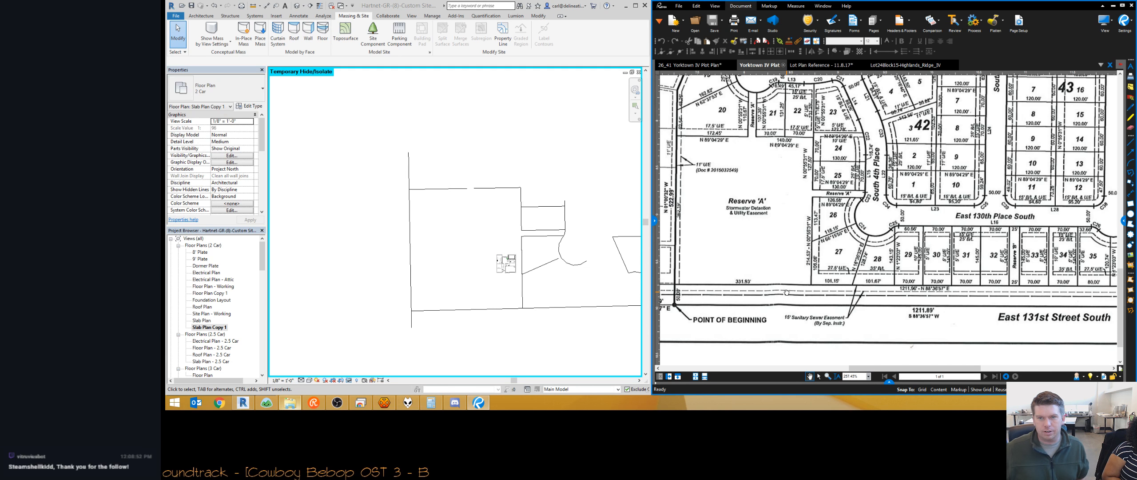
scroll(789, 295, "down", 2)
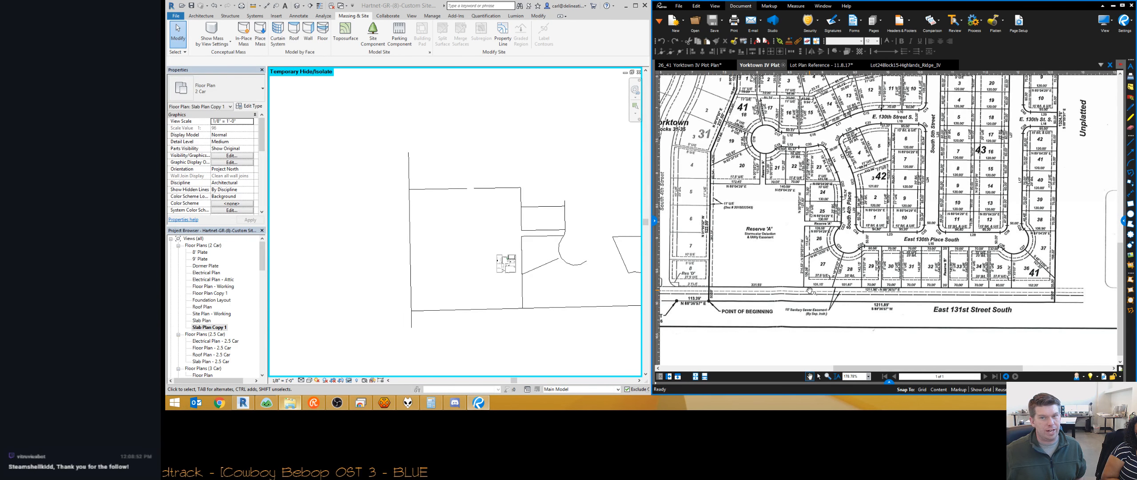
Examine the plat lots around East 130th Street South and South 4th Place, including their dimensions and bearings.
scroll(835, 213, "up", 6)
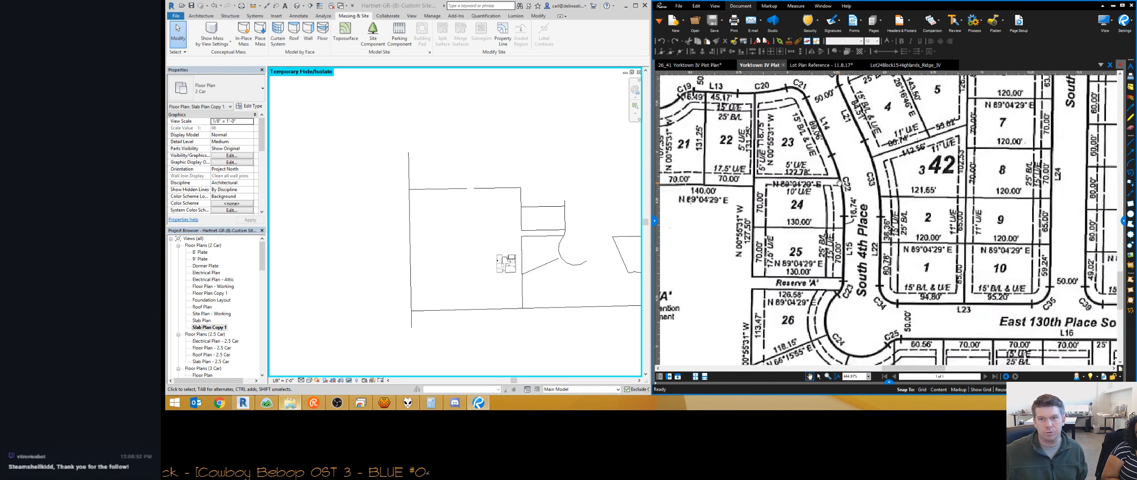
scroll(836, 215, "down", 3)
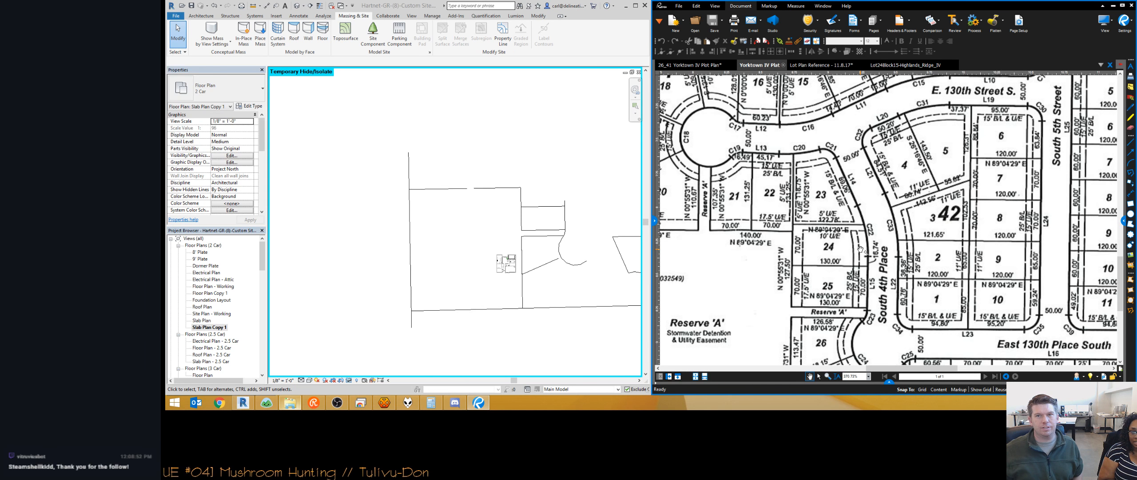
scroll(734, 158, "up", 3)
scroll(734, 158, "down", 3)
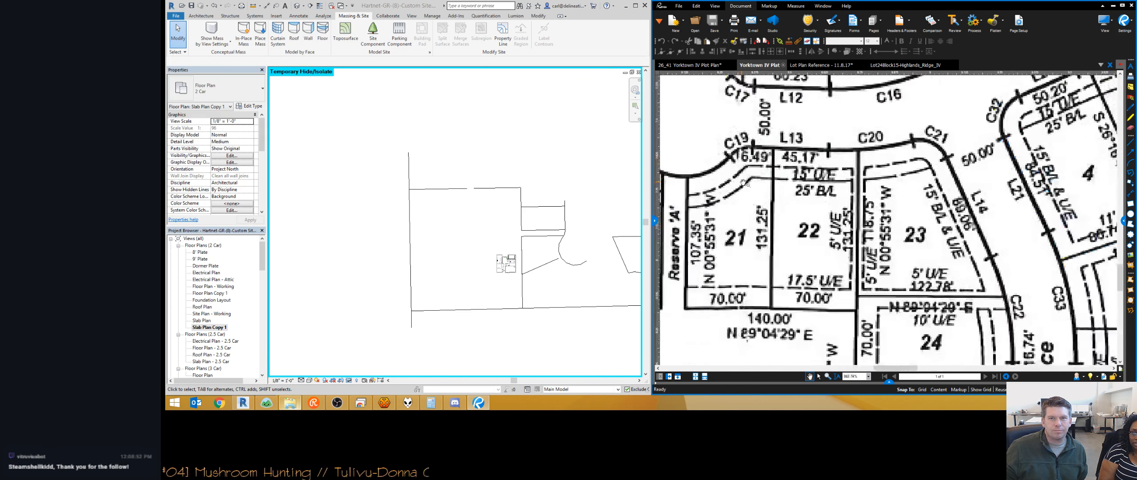
scroll(752, 195, "up", 3)
scroll(753, 194, "down", 3)
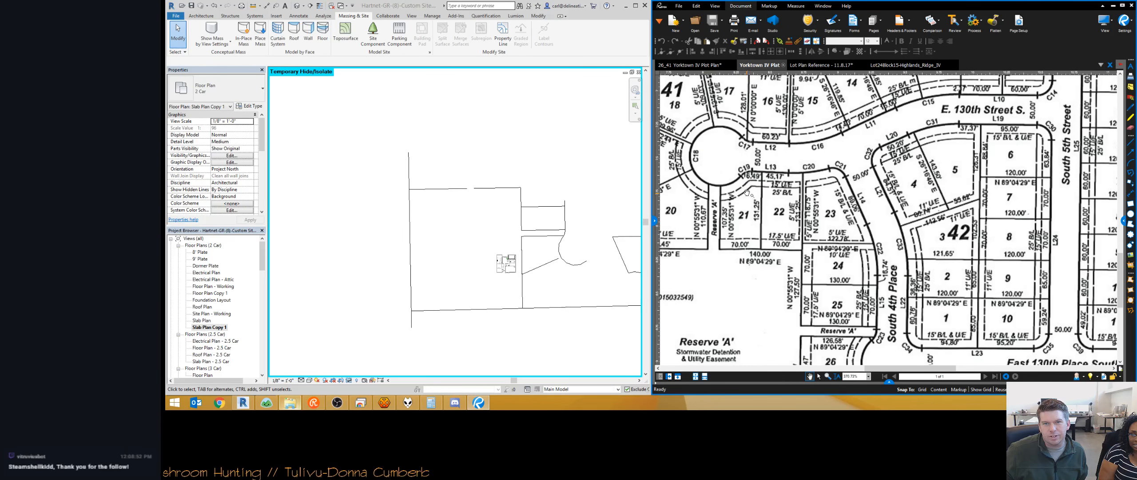
scroll(748, 193, "up", 3)
scroll(753, 188, "down", 3)
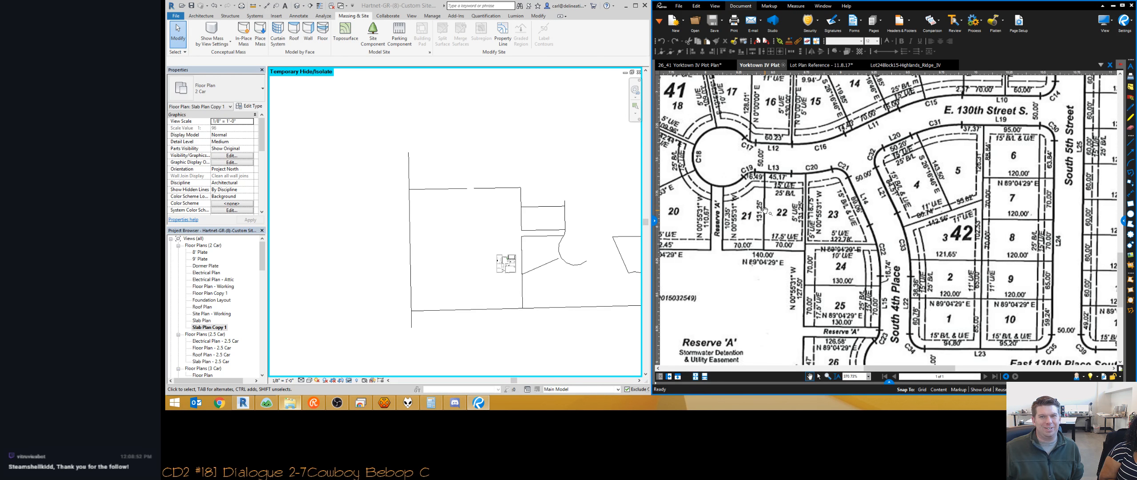
Check the plat's line table for bearings and distances, and return to the lots around the cul-de-sac.
left_click_drag(759, 226, 848, 238)
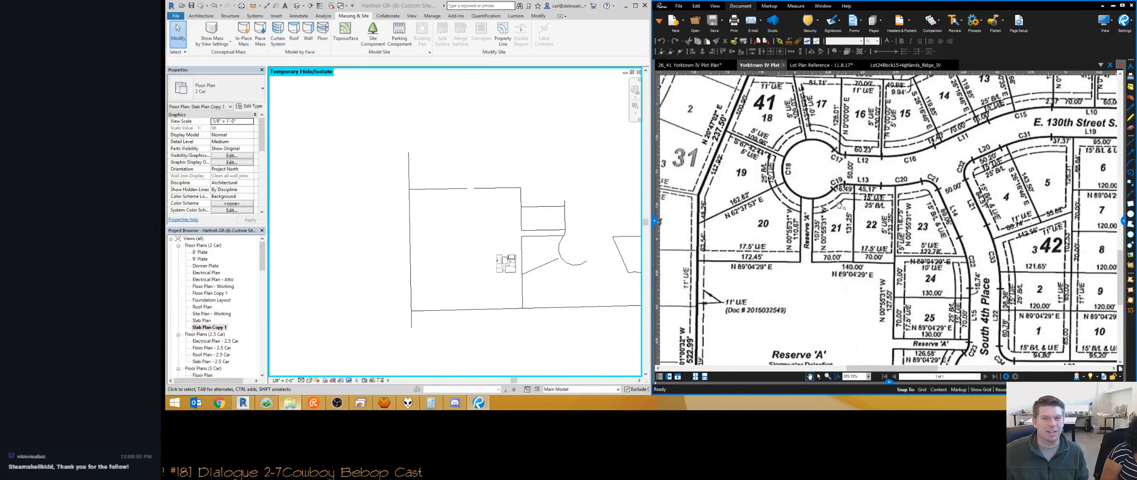
left_click_drag(760, 235, 982, 243)
scroll(983, 242, "down", 3)
scroll(814, 218, "up", 3)
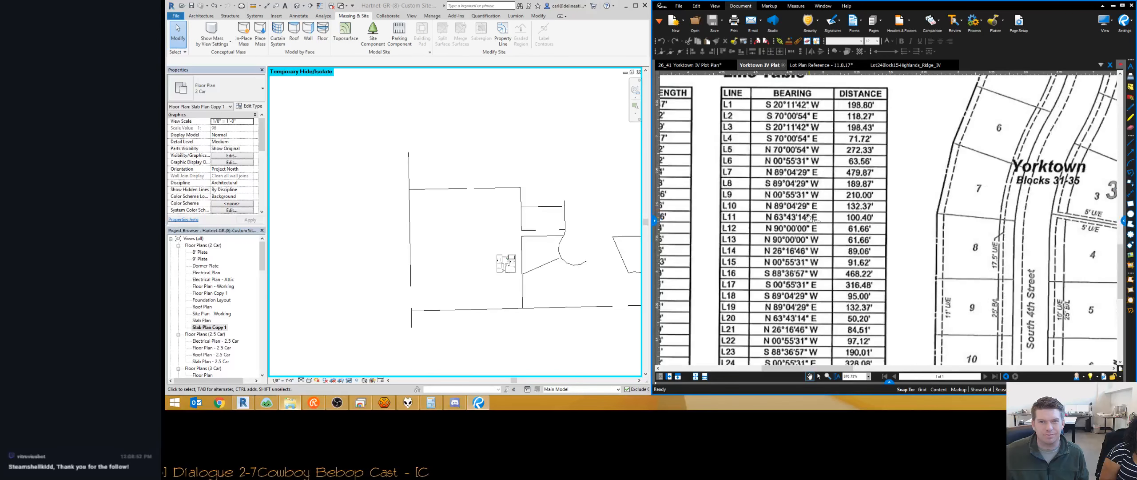
scroll(871, 241, "down", 3)
left_click_drag(961, 237, 829, 236)
scroll(829, 236, "up", 4)
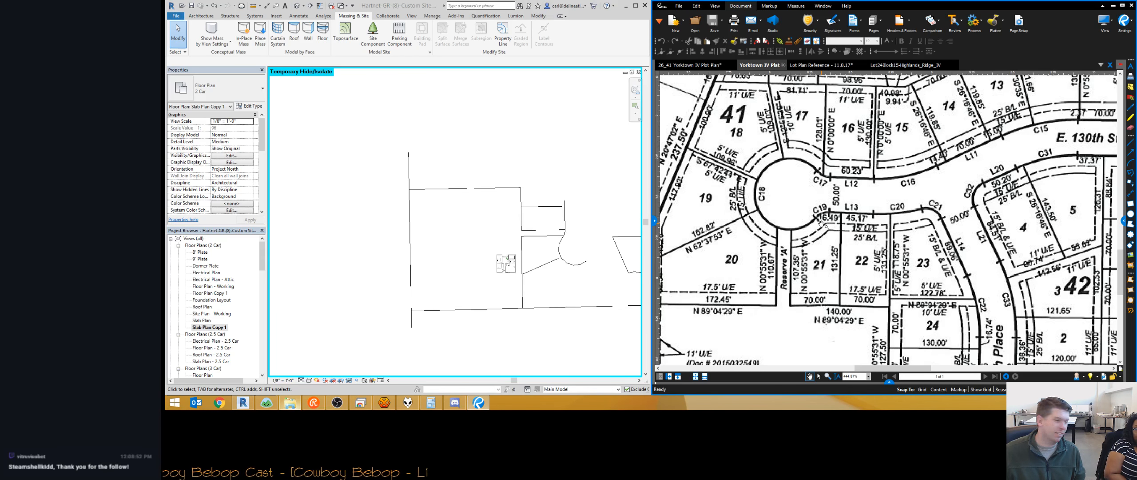
Examine the overall Yorktown plat and the lots between Reserve 'A' and South 4th Place.
scroll(821, 223, "down", 1)
scroll(809, 278, "down", 1)
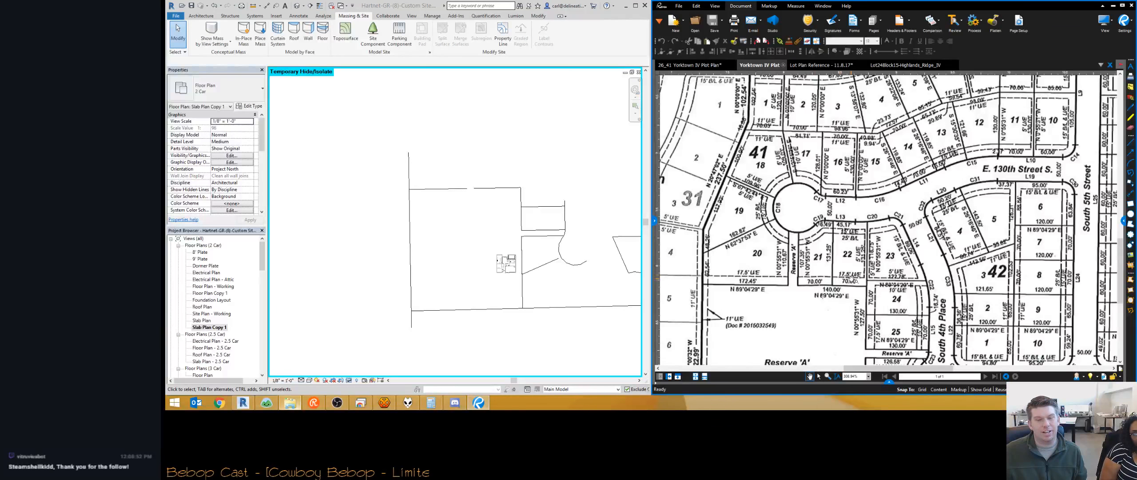
scroll(850, 280, "down", 3)
scroll(881, 237, "up", 8)
scroll(881, 237, "down", 8)
scroll(874, 249, "down", 1)
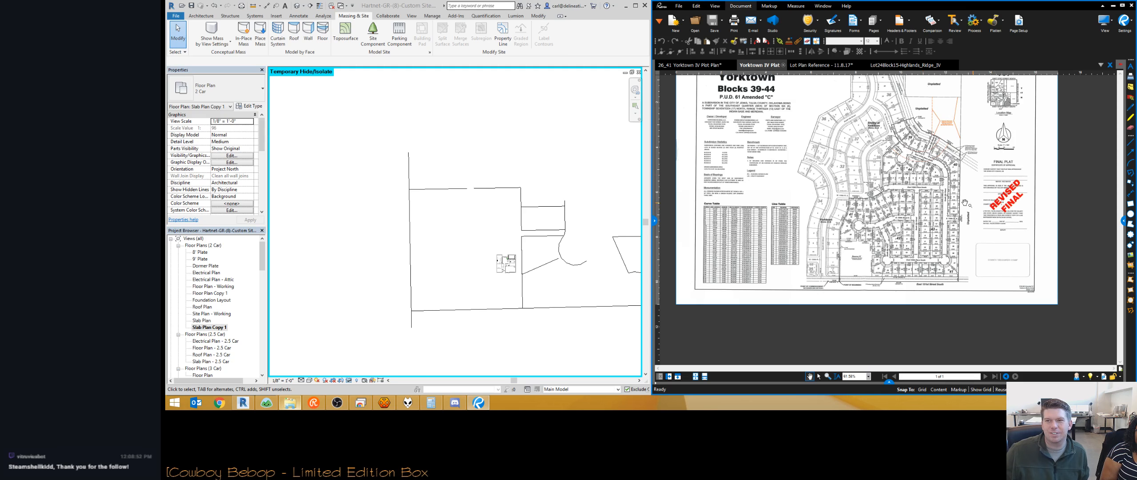
scroll(857, 252, "up", 3)
scroll(857, 267, "down", 3)
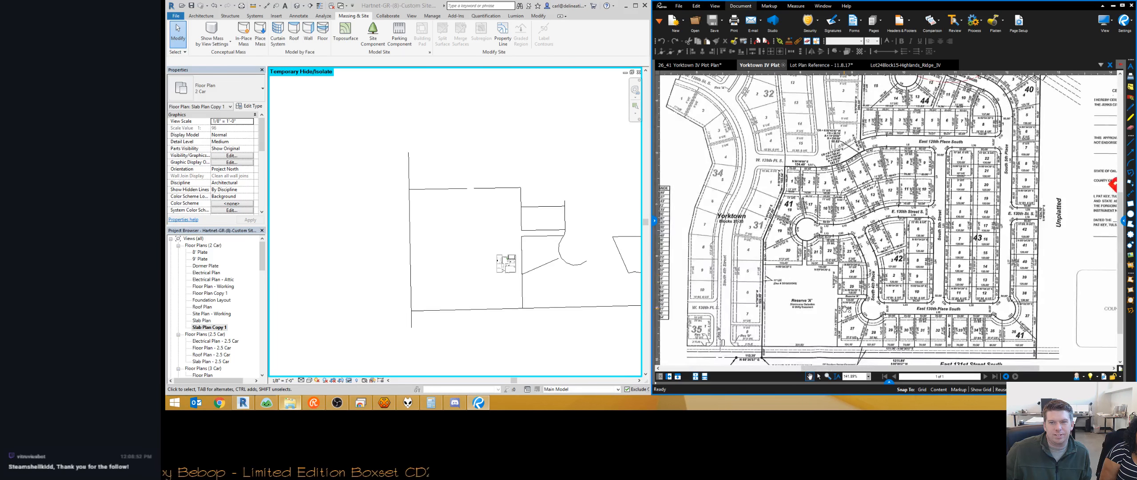
left_click_drag(862, 307, 850, 283)
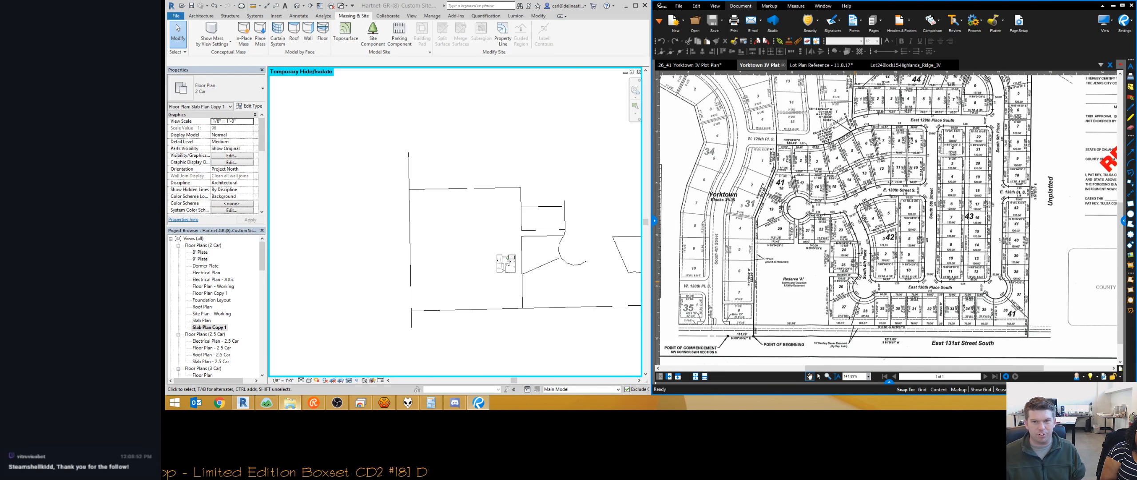
scroll(852, 280, "up", 3)
Switch to Revit and compare the property lines around the cul-de-sac with lots 26 and 27 on the plat.
left_click(478, 250)
scroll(478, 251, "up", 4)
scroll(498, 239, "down", 2)
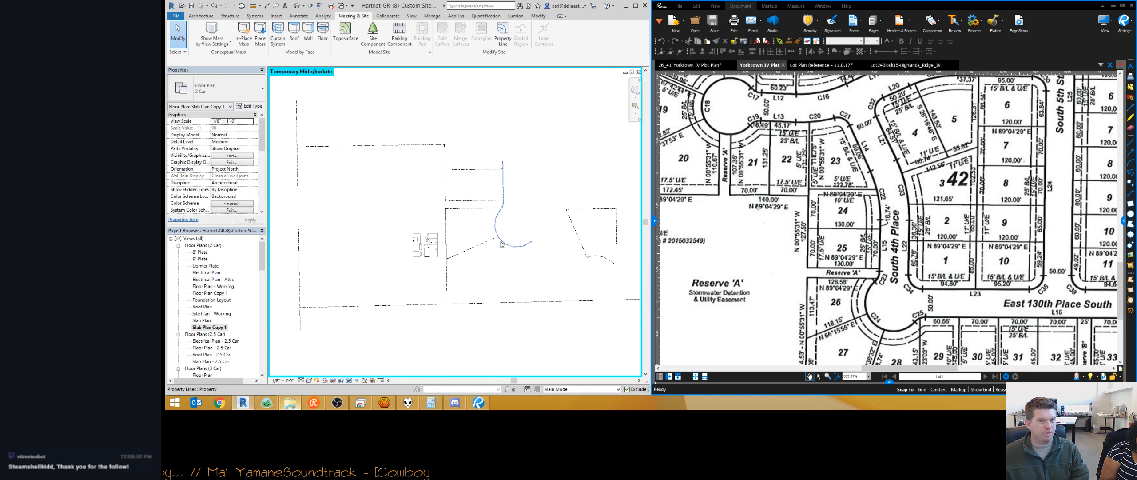
scroll(413, 268, "up", 3)
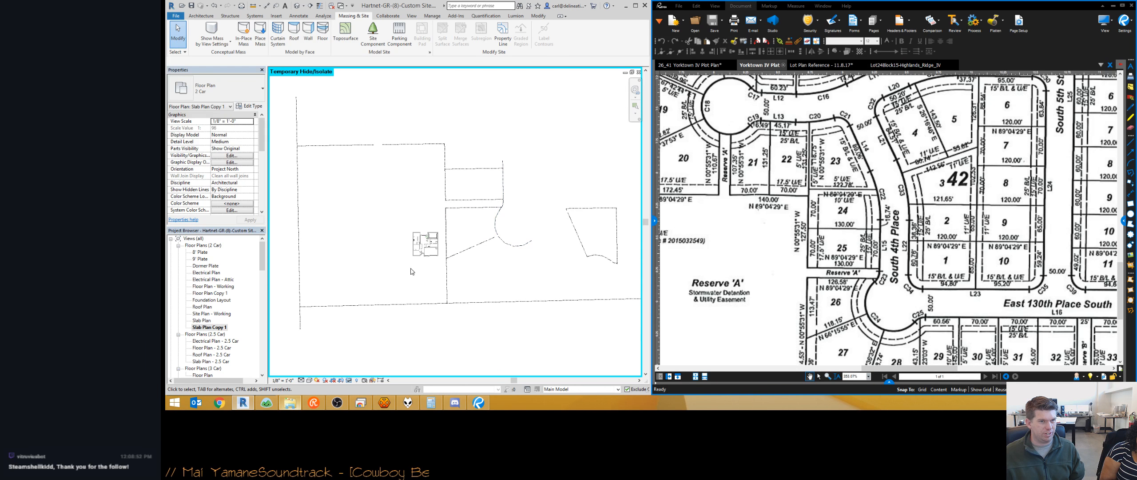
scroll(814, 313, "up", 2)
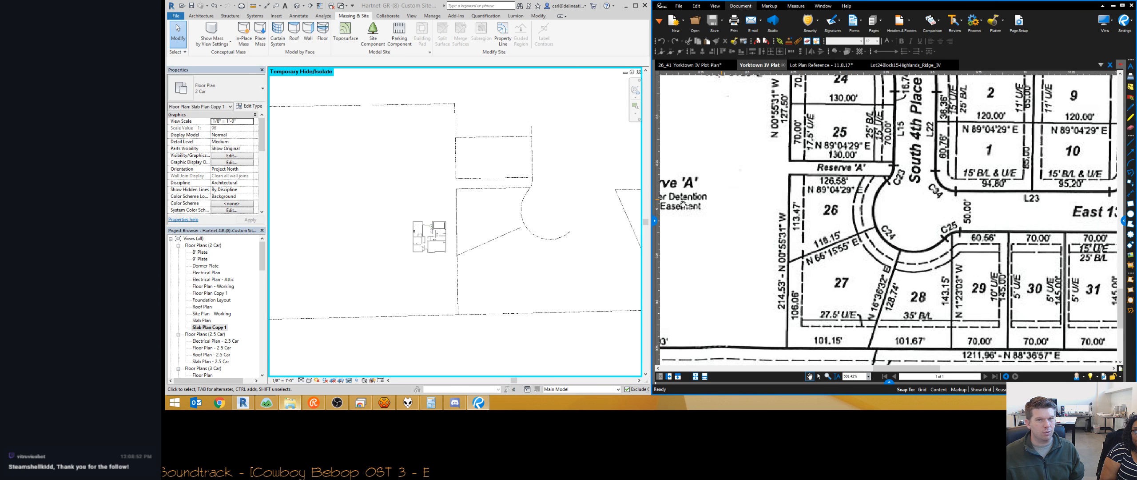
left_click(399, 227)
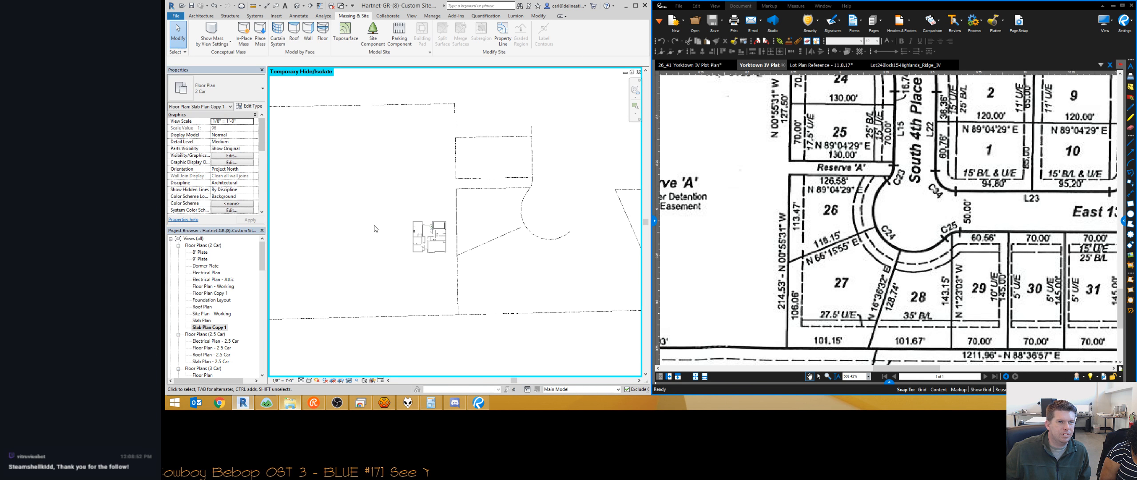
scroll(435, 261, "up", 2)
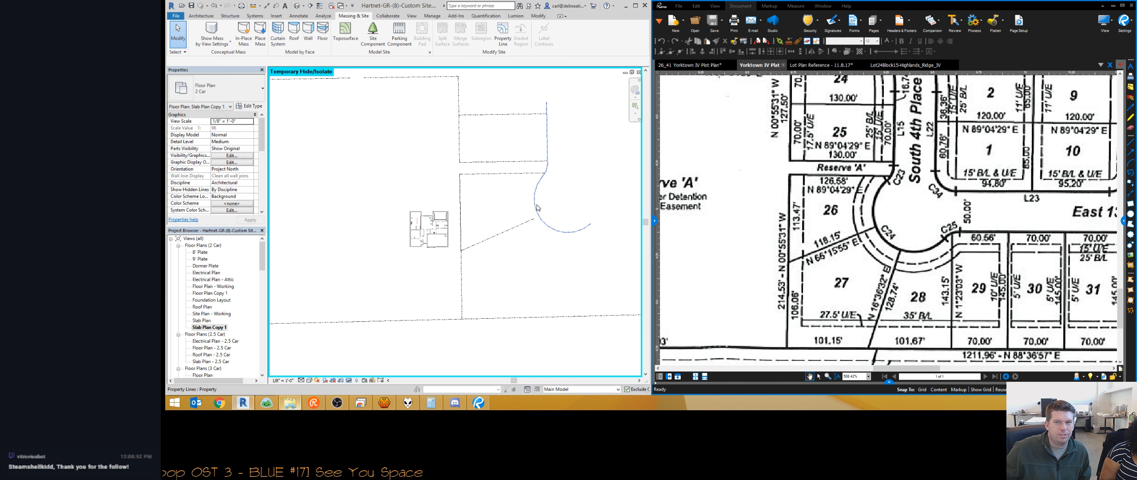
scroll(538, 207, "down", 2)
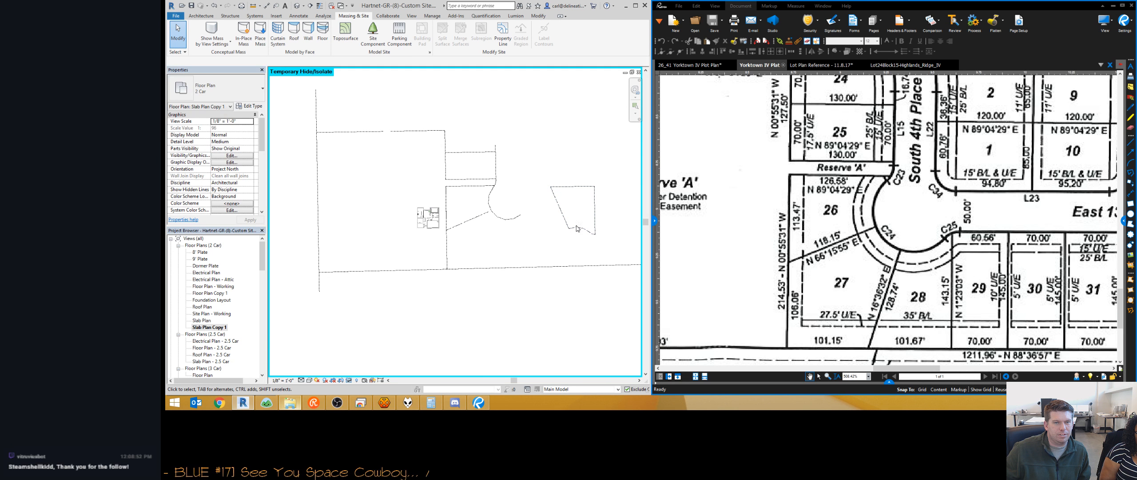
Review the deed data table of the property line bounding lot 26.
left_click(478, 217)
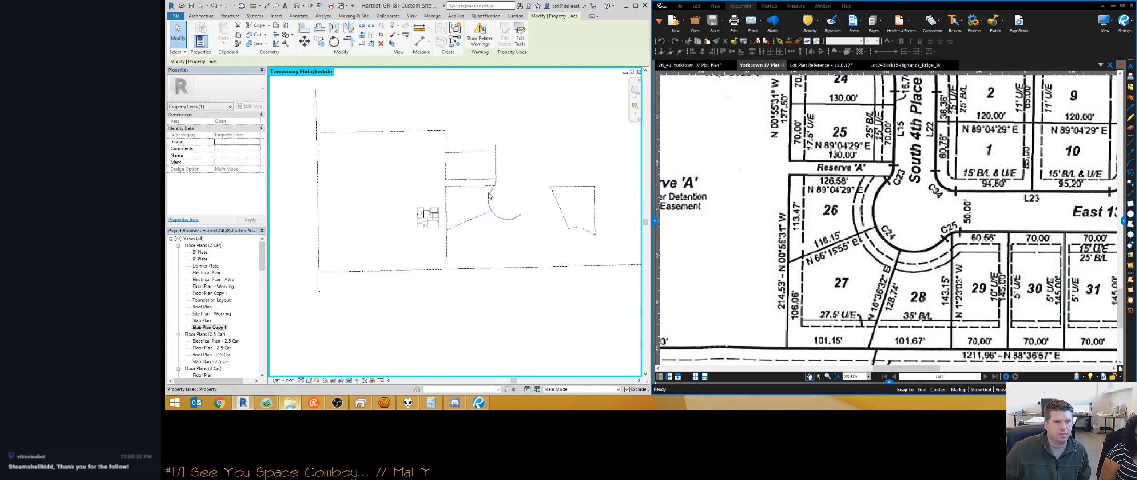
left_click(521, 40)
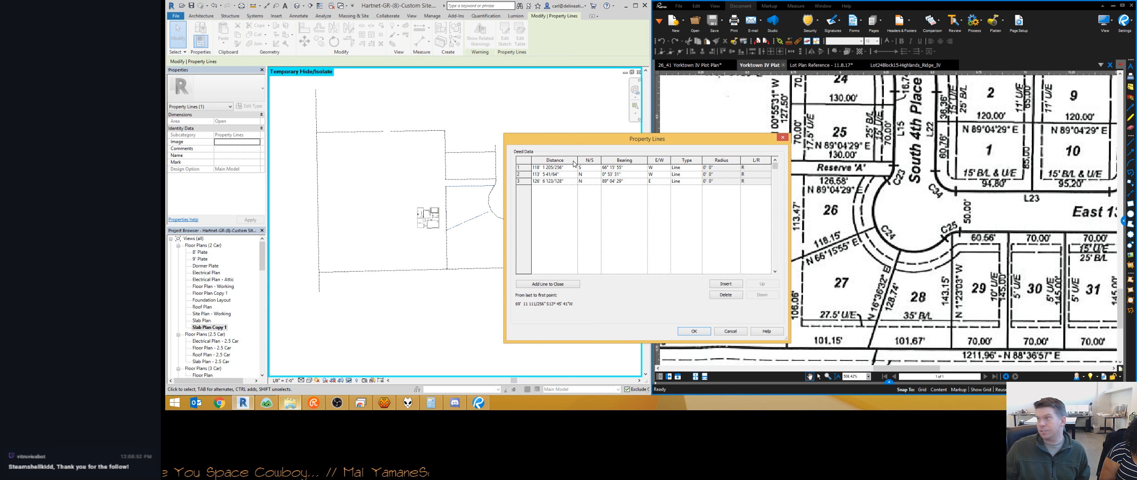
key("Return")
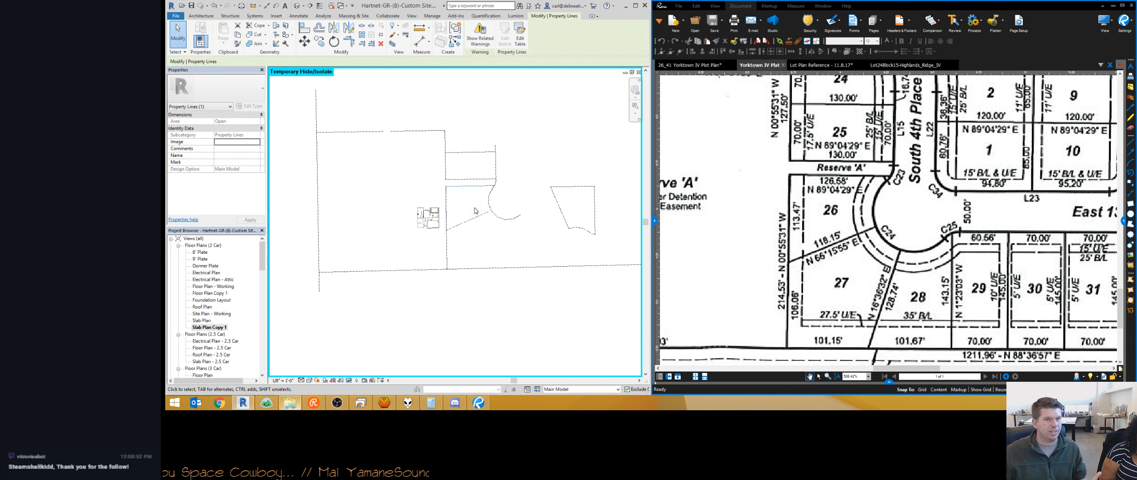
middle_click_drag(472, 233, 484, 233)
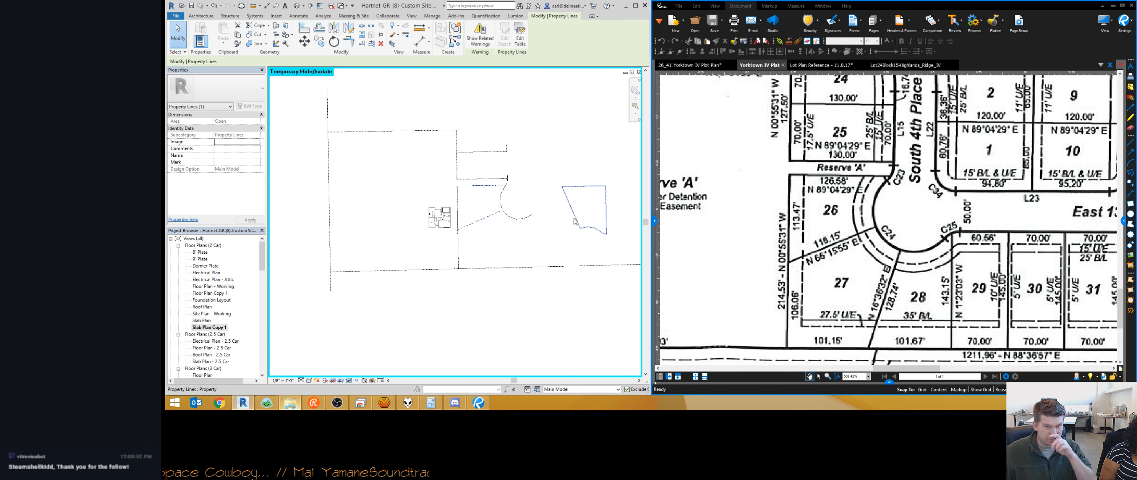
Create a property line by sketching, picking lot 26's straight boundary lines and the cul-de-sac arc as edges.
left_click(440, 89)
left_click(353, 16)
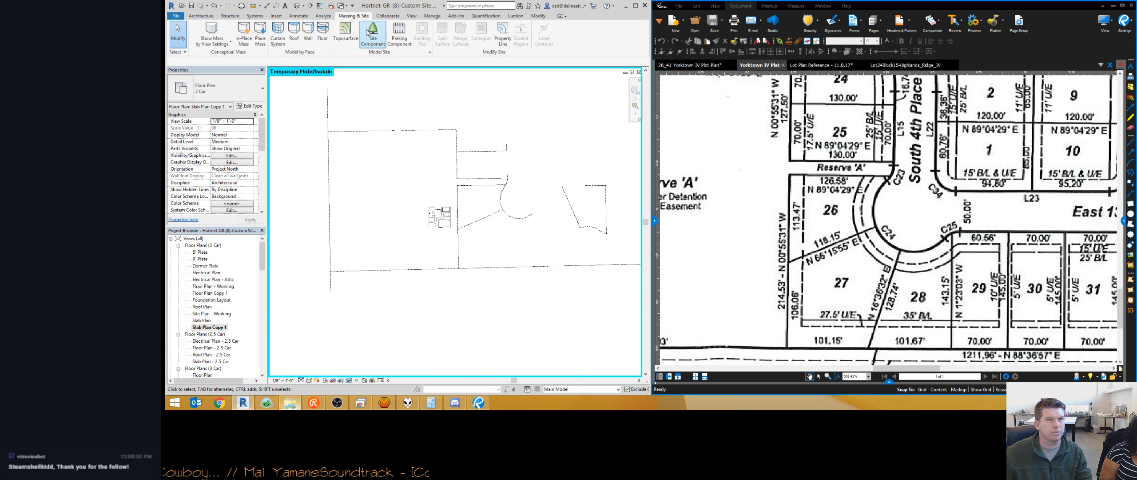
left_click(503, 33)
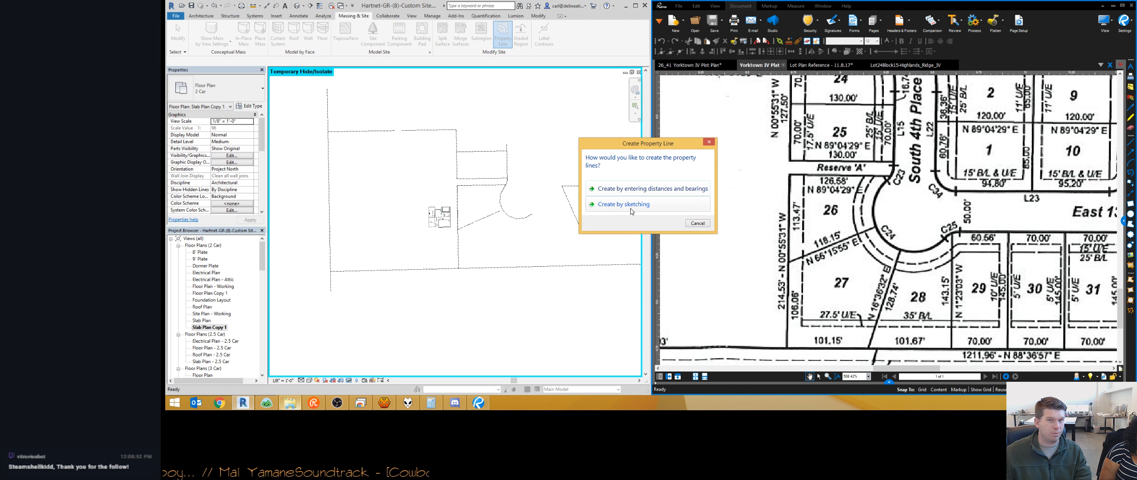
left_click(622, 205)
left_click(504, 42)
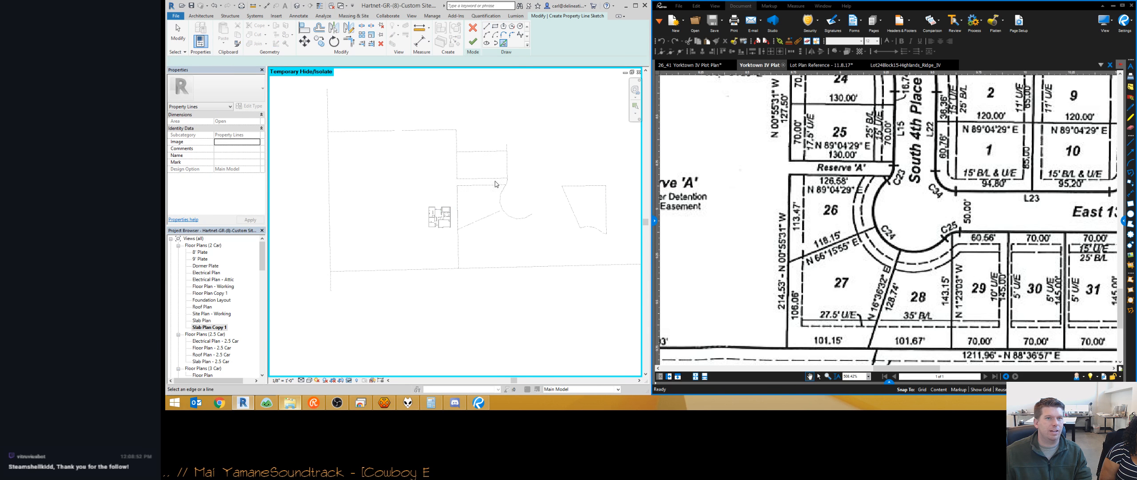
left_click(458, 199)
left_click(481, 185)
left_click(502, 196)
scroll(507, 195, "up", 6)
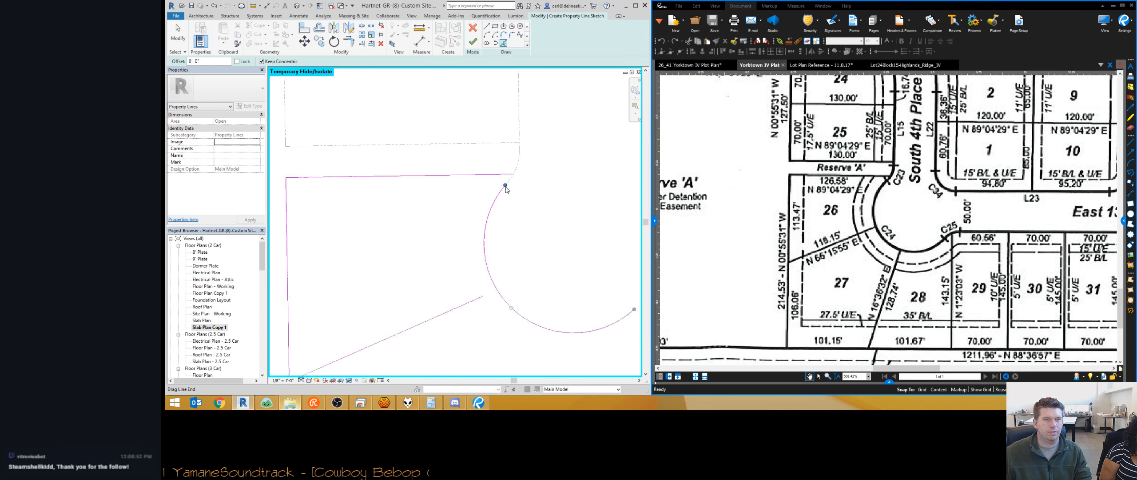
Trim the sketched arc and straight lines to their corners to form a closed outline of lot 26.
scroll(526, 189, "down", 3)
middle_click_drag(535, 194, 558, 205)
key("t")
key("r")
left_click(536, 218)
left_click(516, 235)
left_click(443, 267)
left_click(402, 256)
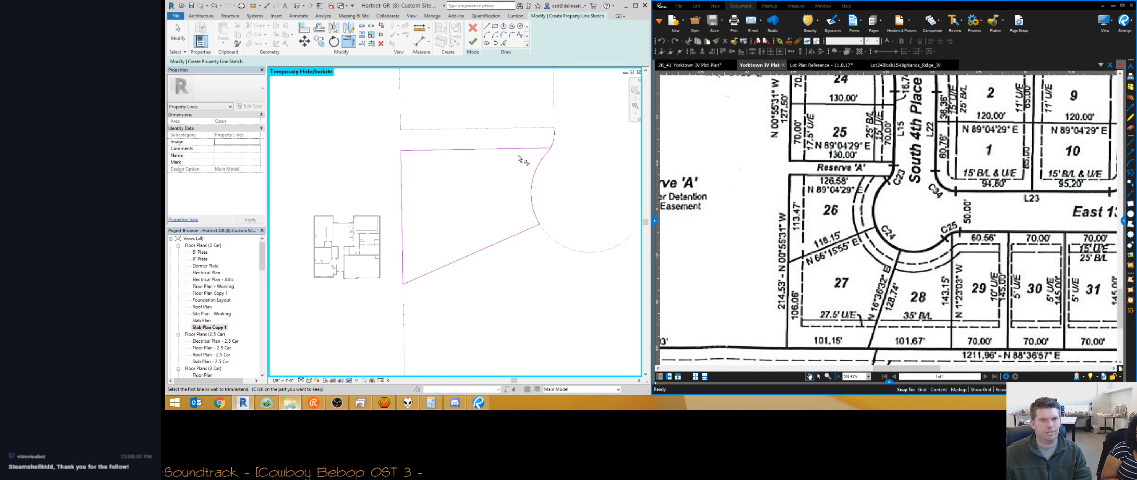
left_click(548, 155)
middle_click_drag(541, 210, 542, 206)
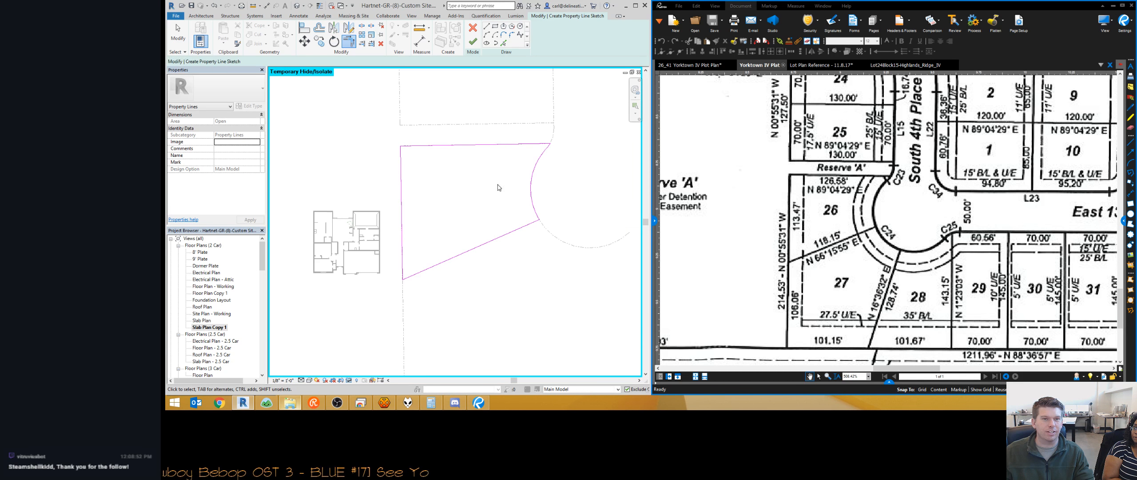
scroll(502, 118, "down", 2)
key("Escape")
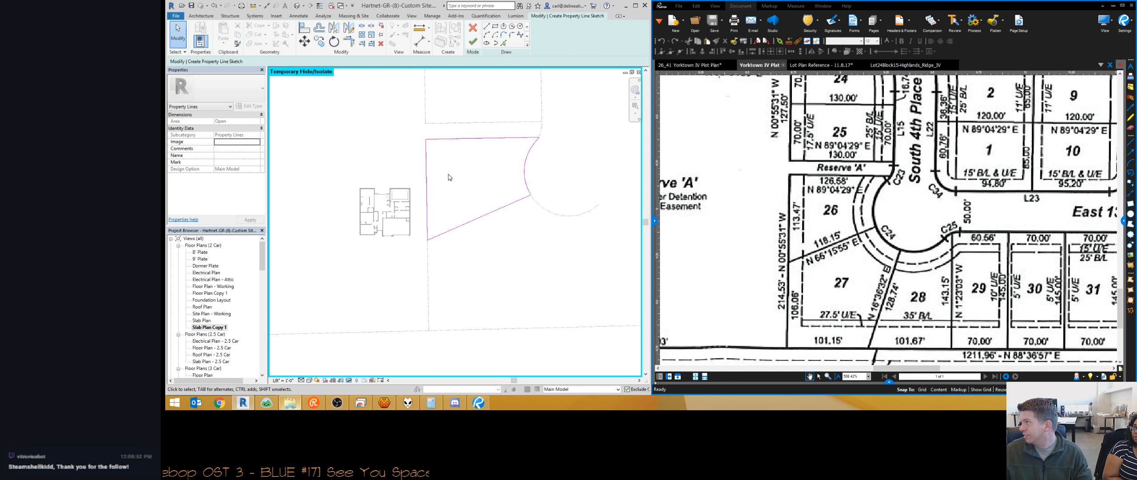
Finish the property line sketch and move the closed lot 26 outline into the open area west of the house plan.
scroll(425, 175, "down", 2)
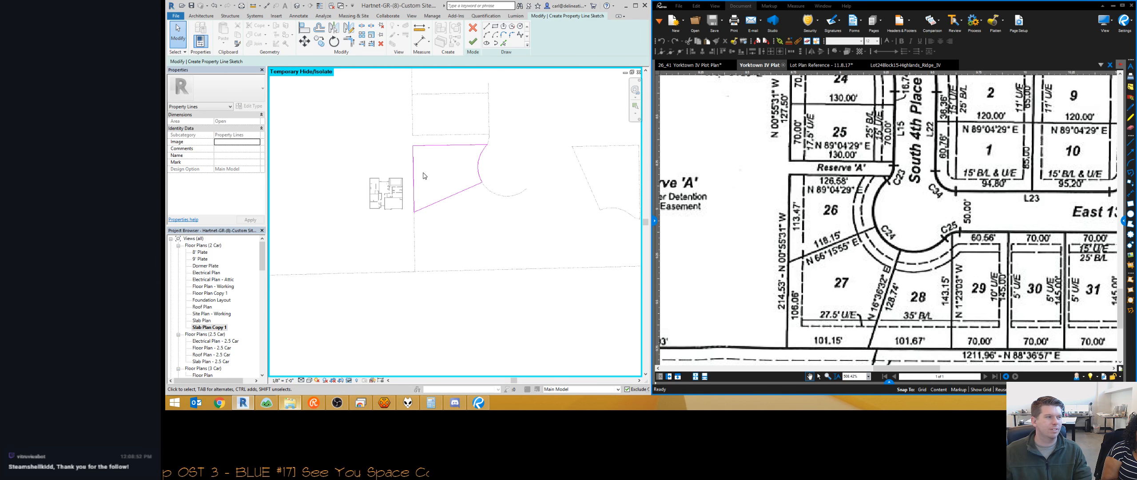
left_click(471, 43)
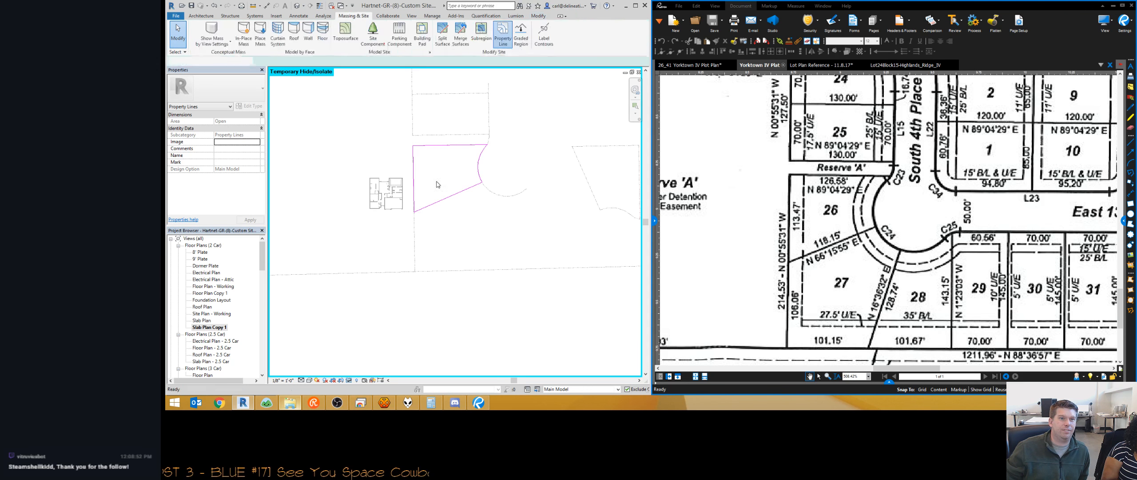
scroll(520, 224, "down", 2)
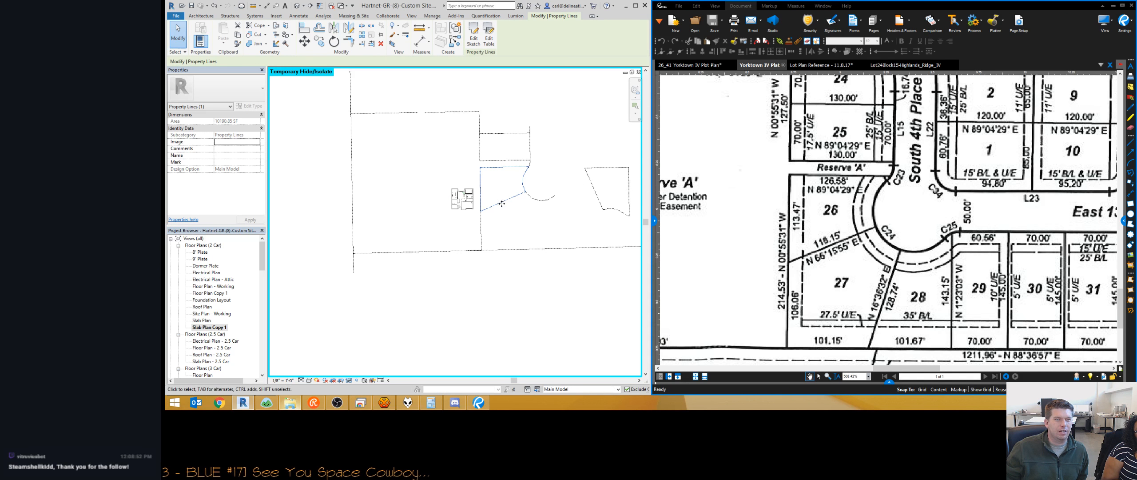
left_click_drag(502, 204, 391, 209)
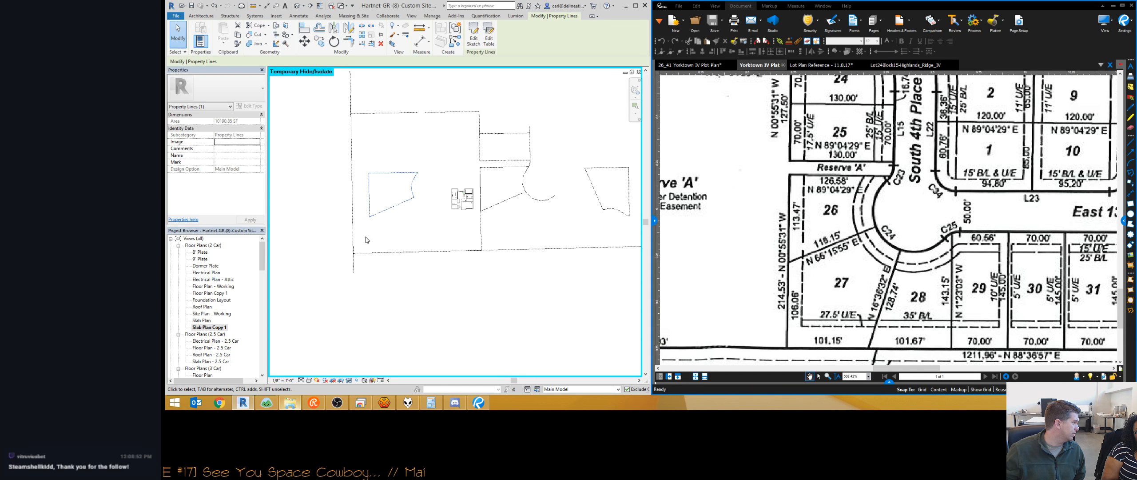
scroll(387, 206, "up", 6)
scroll(386, 209, "down", 5)
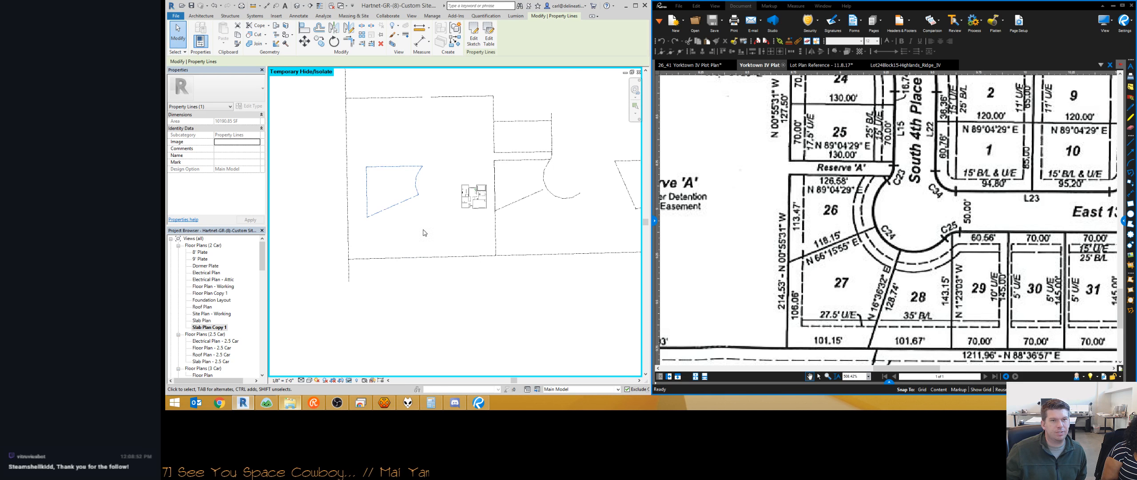
scroll(410, 180, "up", 3)
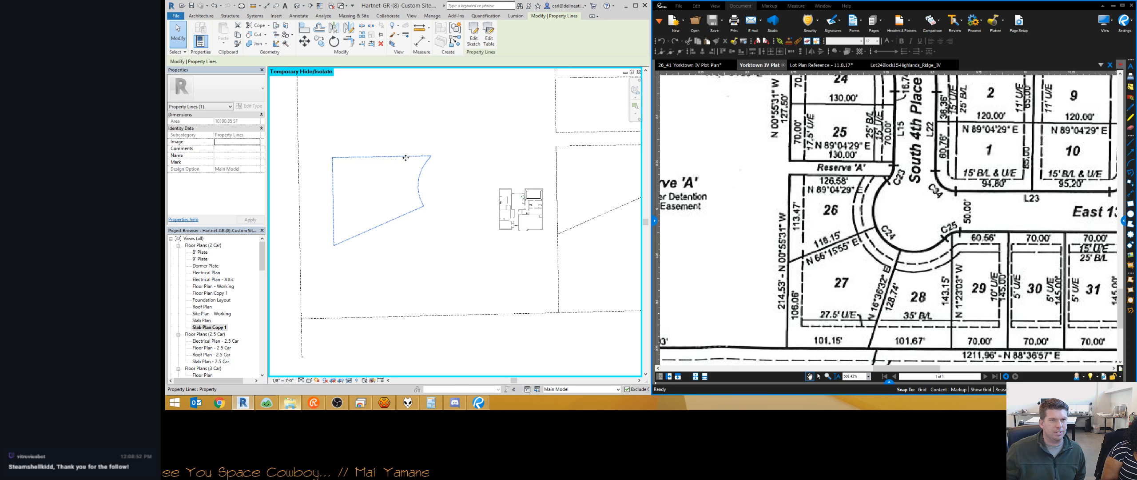
Nudge the lot 26 outline closer to the house and align its straight north boundary with the house's east exterior wall.
left_click_drag(406, 157, 426, 187)
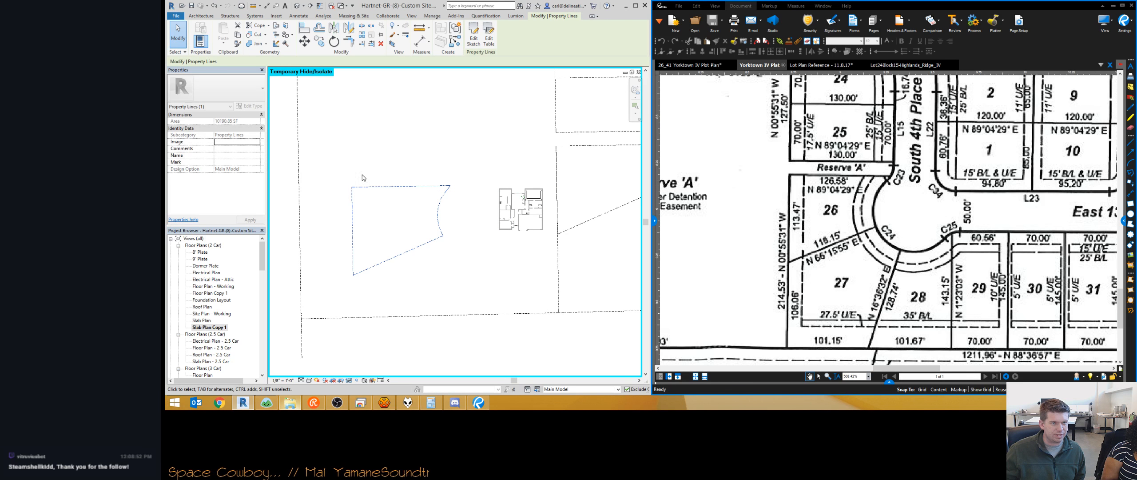
scroll(391, 218, "down", 3)
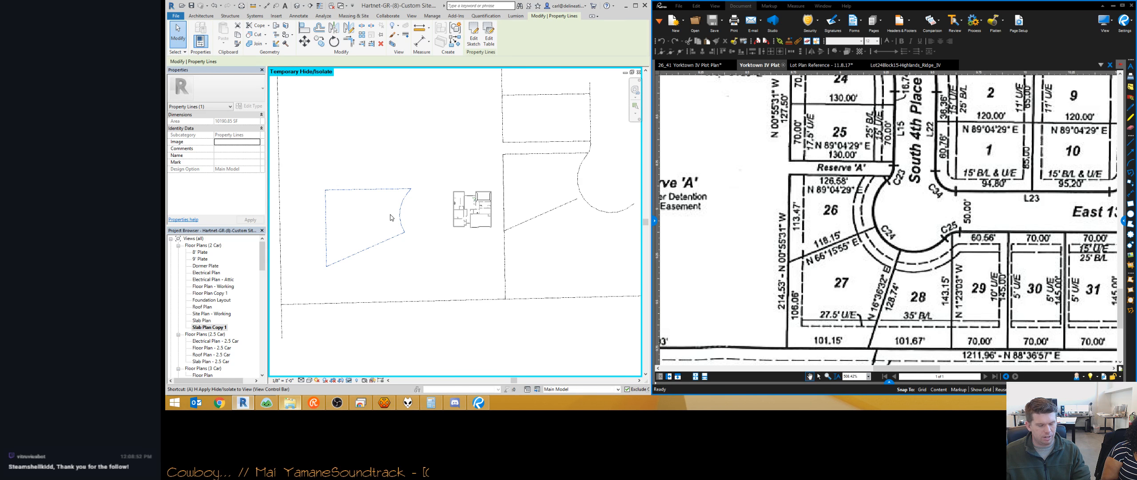
key("a")
key("l")
scroll(445, 212, "up", 5)
scroll(501, 210, "up", 3)
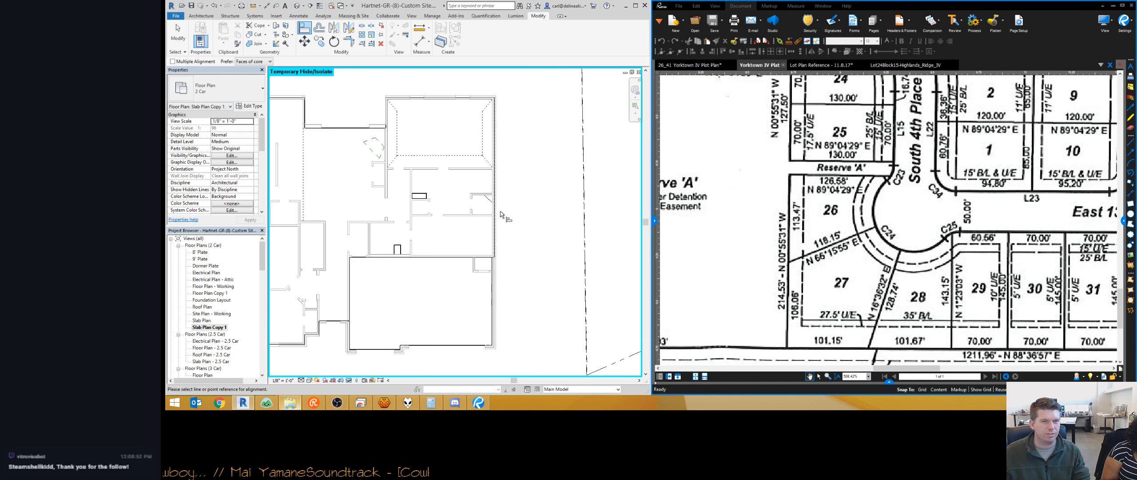
scroll(499, 221, "up", 3)
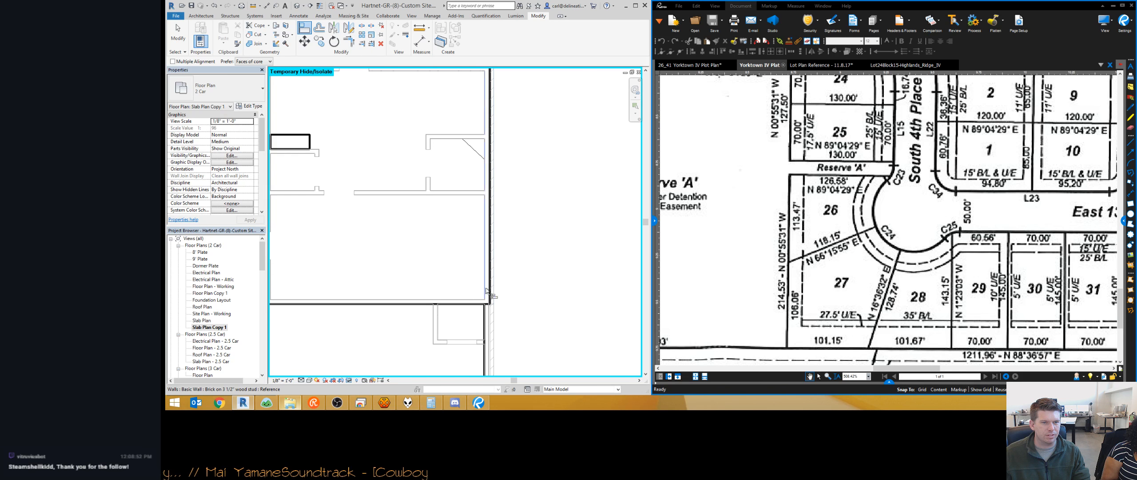
scroll(491, 277, "down", 6)
middle_click_drag(311, 209, 376, 143)
scroll(433, 207, "down", 1)
left_click(406, 207)
scroll(357, 140, "down", 2)
Rotate the lot 26 outline 180 degrees so the cul-de-sac arc faces south, and move it around the house plan.
key("r")
key("o")
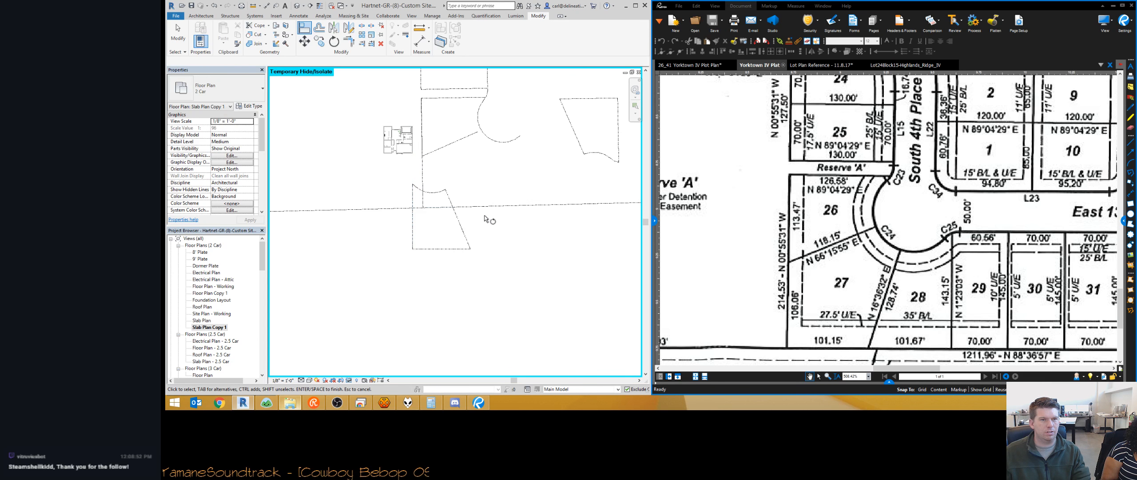
left_click(450, 202)
key("space")
left_click(473, 195)
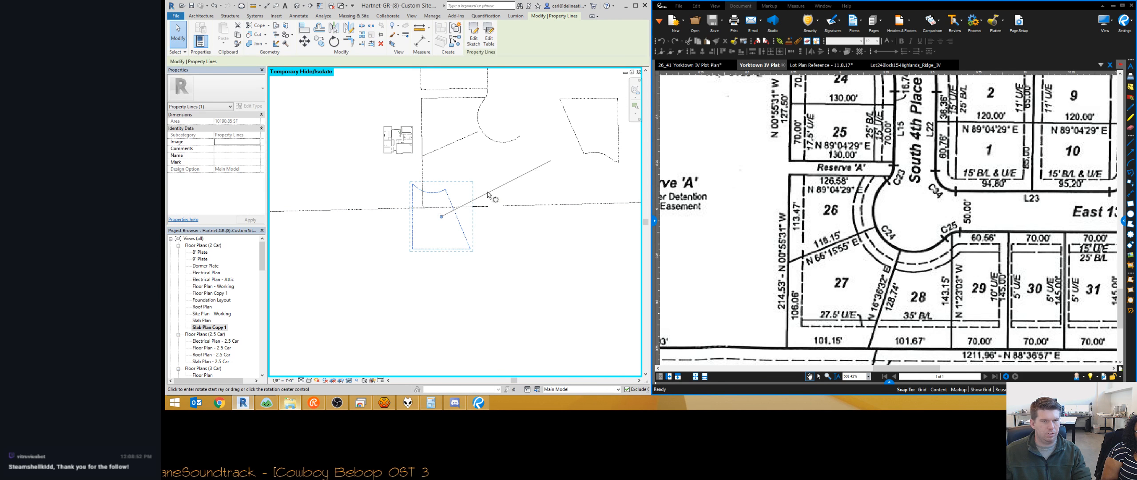
left_click(392, 146)
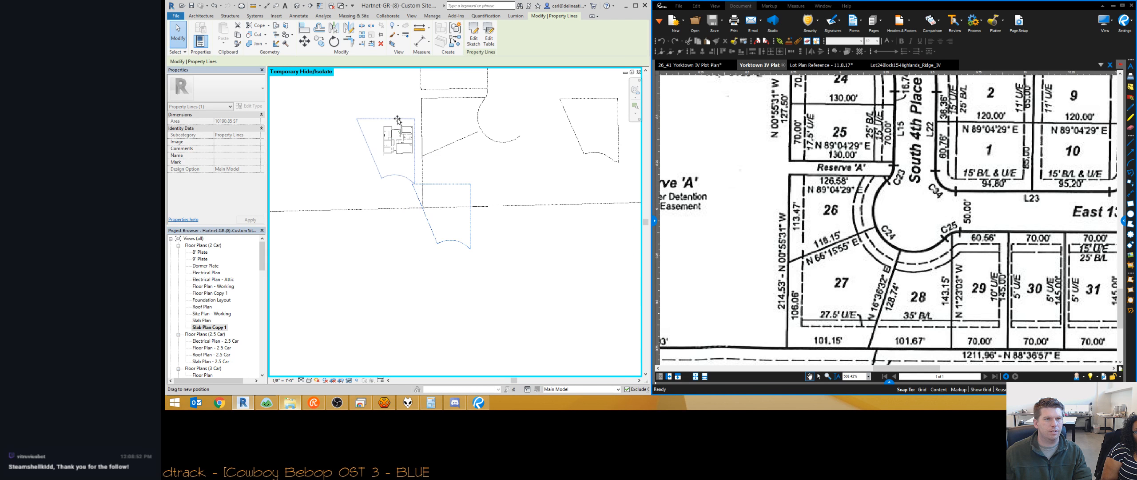
scroll(416, 131, "up", 6)
scroll(416, 132, "up", 5)
scroll(455, 163, "up", 2)
scroll(463, 241, "down", 7)
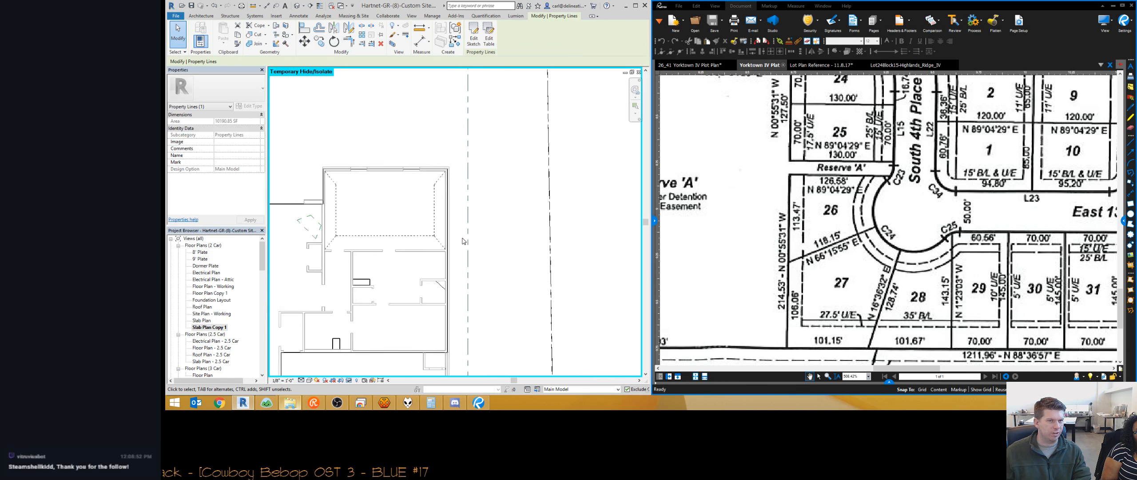
middle_click_drag(473, 270, 470, 215)
scroll(469, 215, "down", 2)
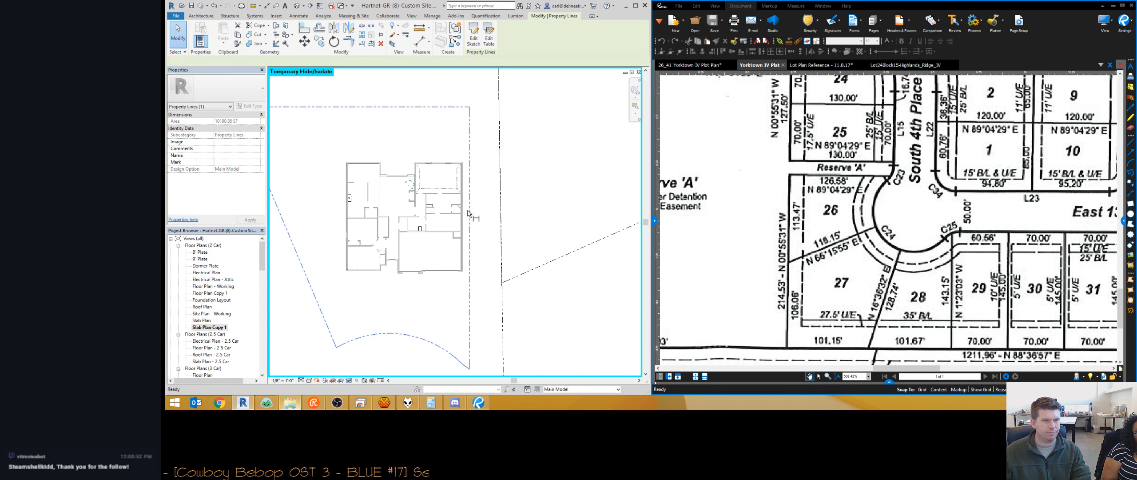
Measure the clearance between the house's east exterior wall and the adjacent property line with an aligned dimension.
key("d")
key("i")
scroll(464, 199, "up", 5)
left_click(464, 198)
left_click(458, 195)
scroll(460, 331, "down", 5)
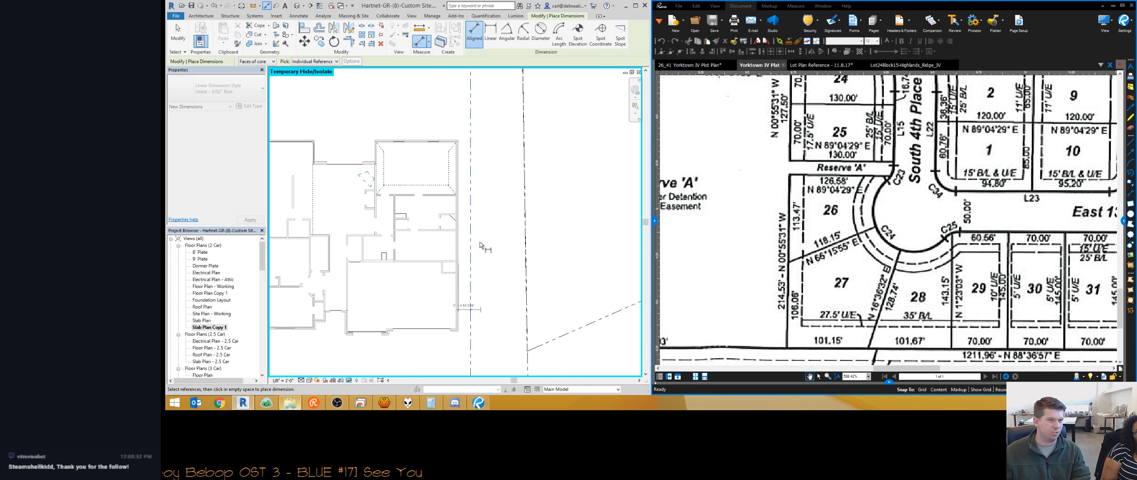
scroll(466, 208, "down", 3)
middle_click_drag(466, 212, 470, 169)
scroll(469, 169, "down", 3)
key("Escape")
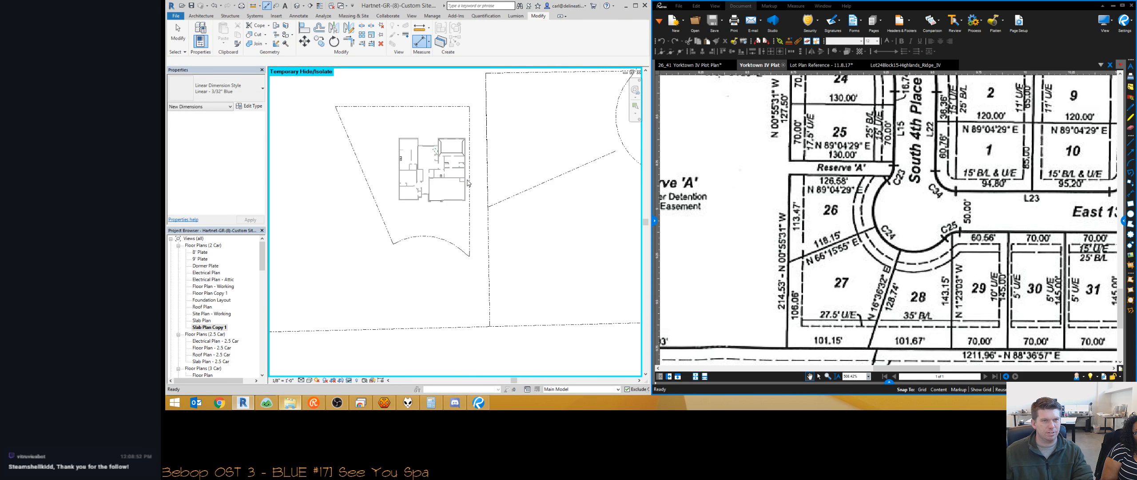
Try to align the lot's slanted boundary with the house's west exterior wall.
left_click(470, 198)
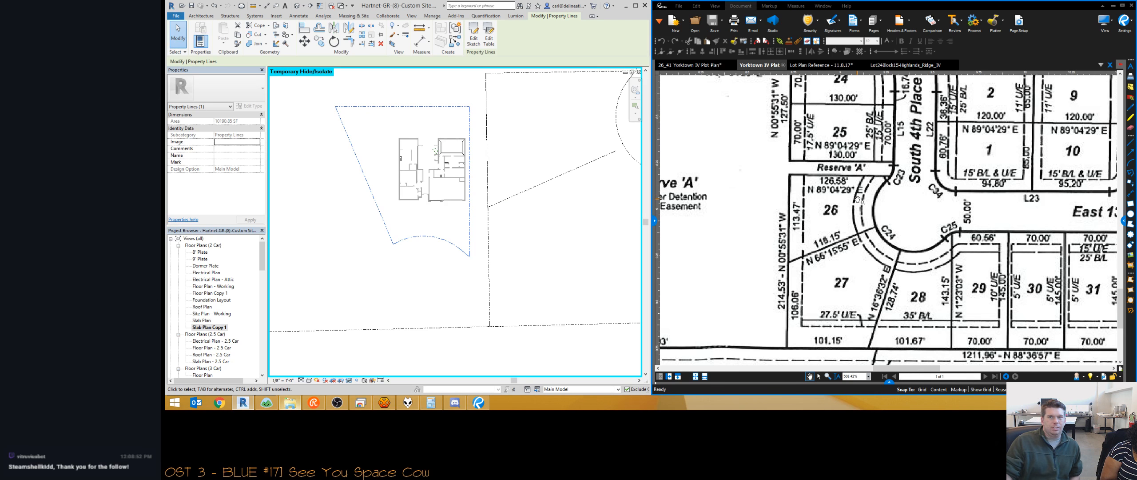
scroll(440, 202, "up", 3)
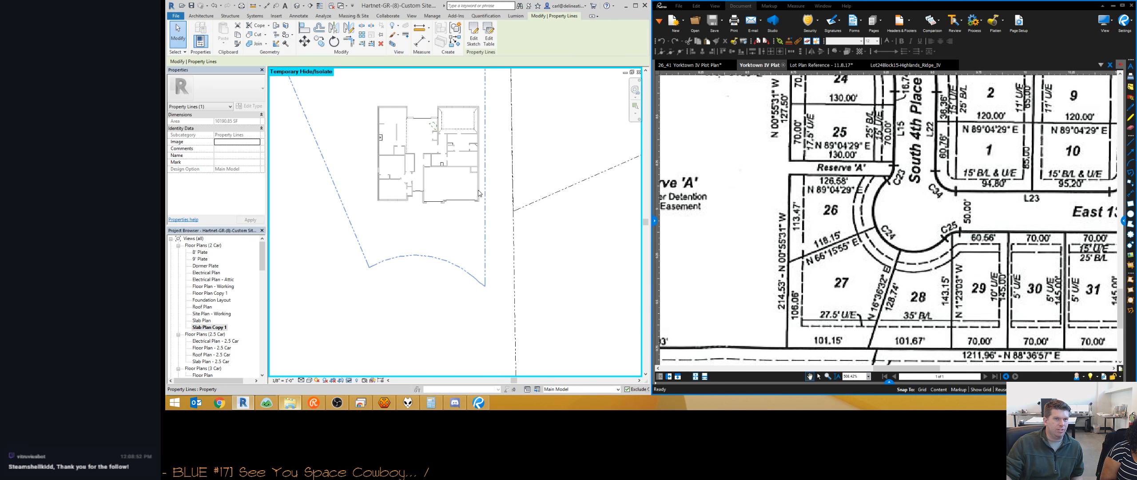
middle_click_drag(376, 225, 402, 257)
key("a")
key("l")
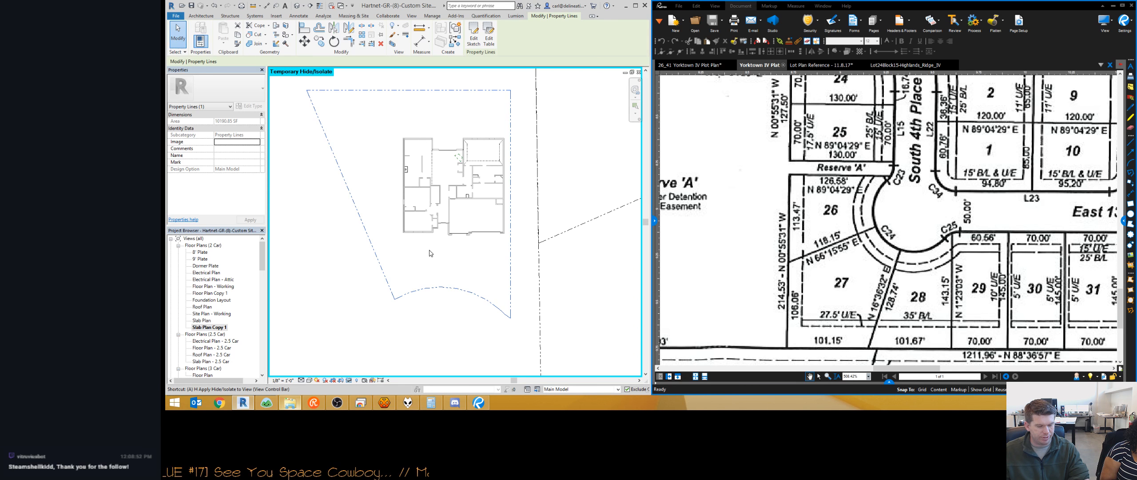
scroll(414, 201, "up", 5)
scroll(415, 198, "down", 4)
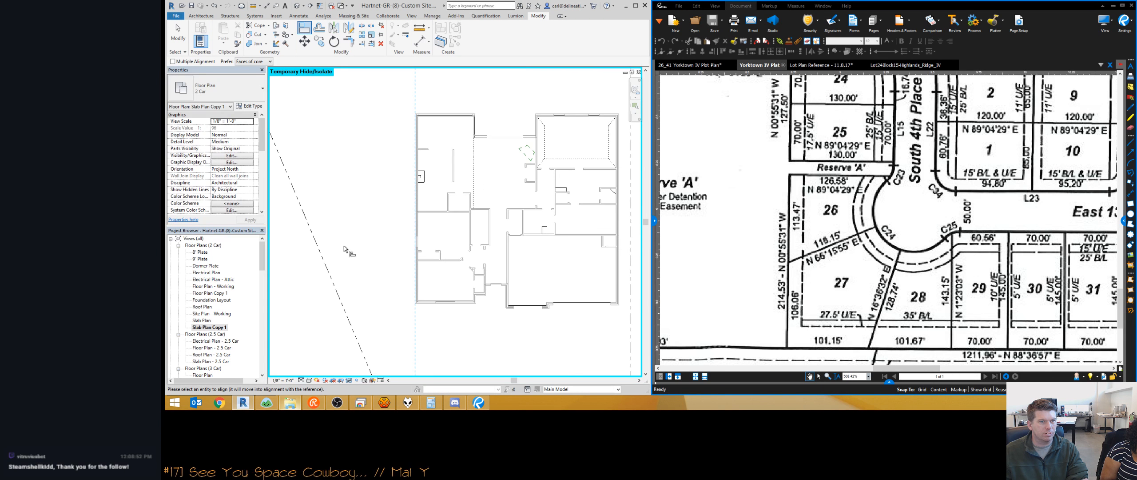
left_click(329, 262)
scroll(349, 219, "down", 3)
scroll(348, 219, "down", 1)
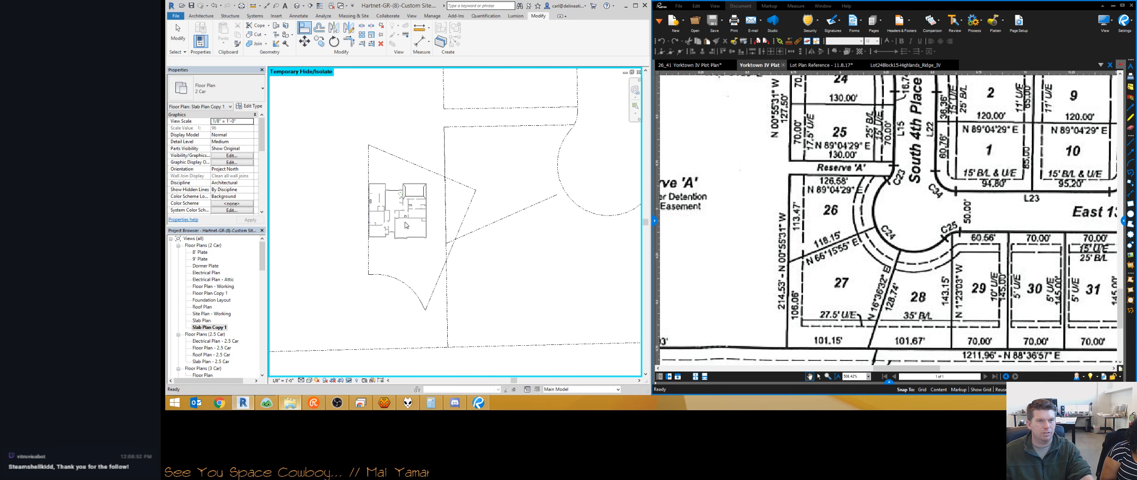
key("Escape")
key("Escape")
Shift the realigned outline west around the house, and undo both that move and the slanted boundary's alignment.
left_click(389, 275)
left_click_drag(389, 275, 374, 270)
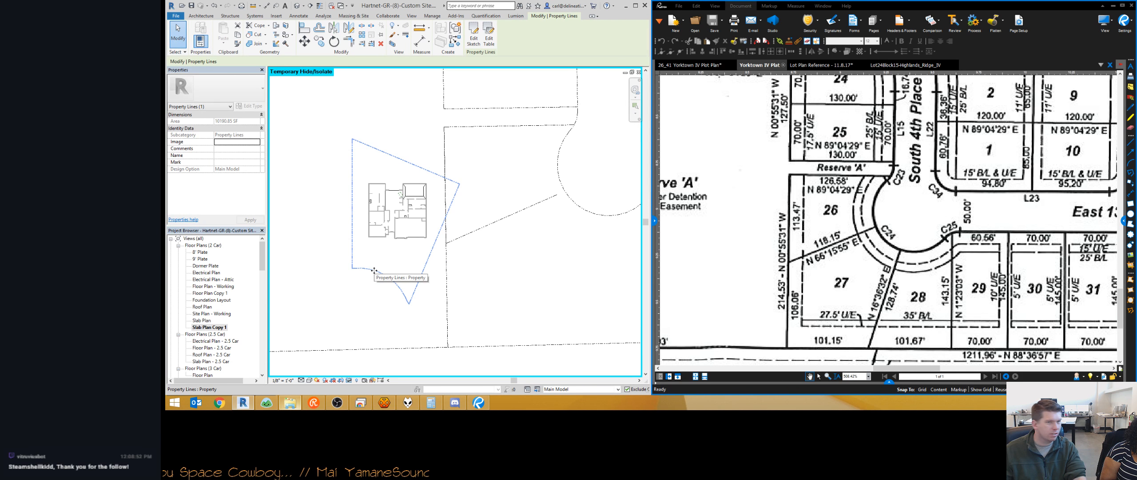
key("ctrl+z")
key("ctrl+z")
scroll(382, 266, "down", 2)
scroll(383, 266, "down", 2)
scroll(384, 270, "down", 1)
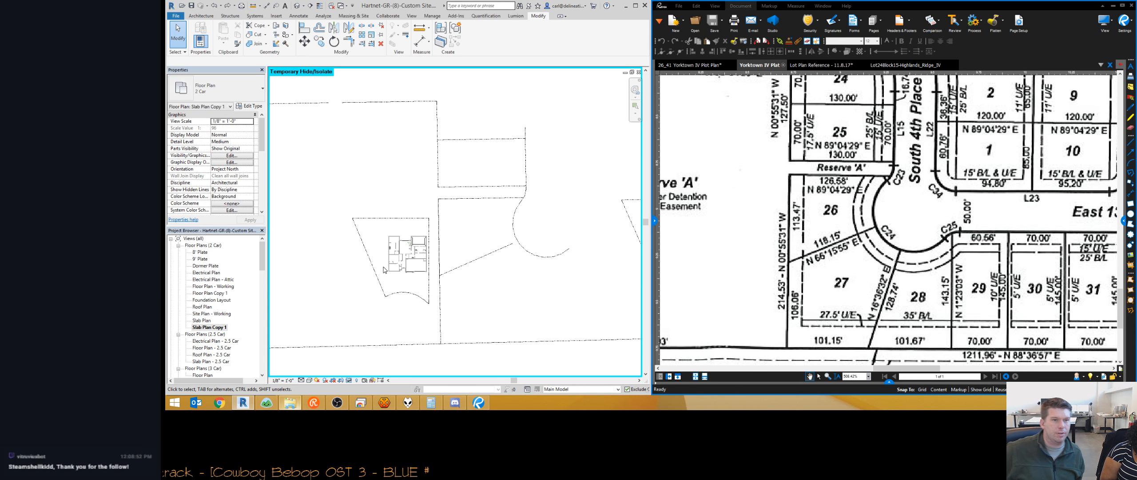
Examine the lots, streets and cul-de-sacs of blocks 41, 42 and 43 on the Yorktown IV plat.
left_click(819, 243)
scroll(819, 243, "down", 3)
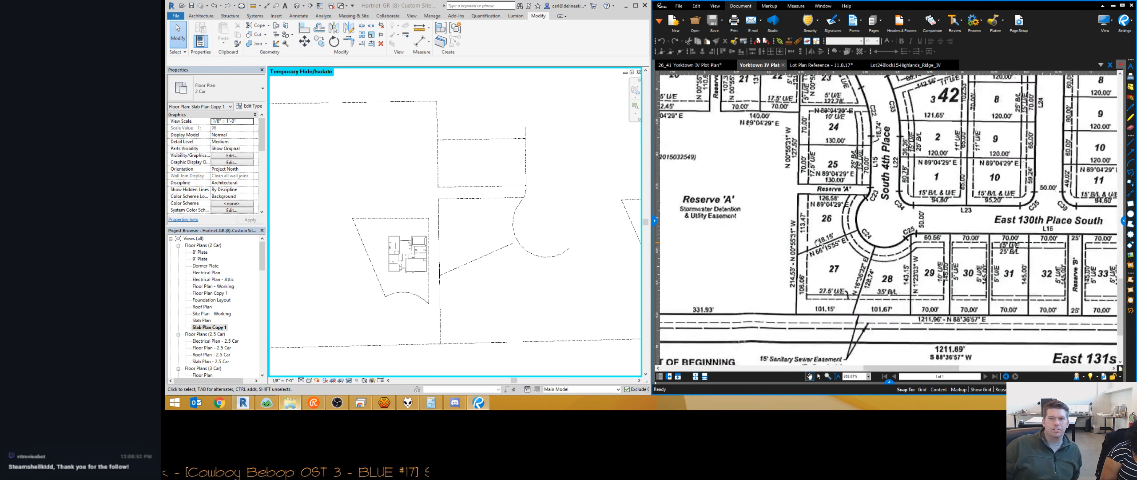
scroll(819, 243, "down", 1)
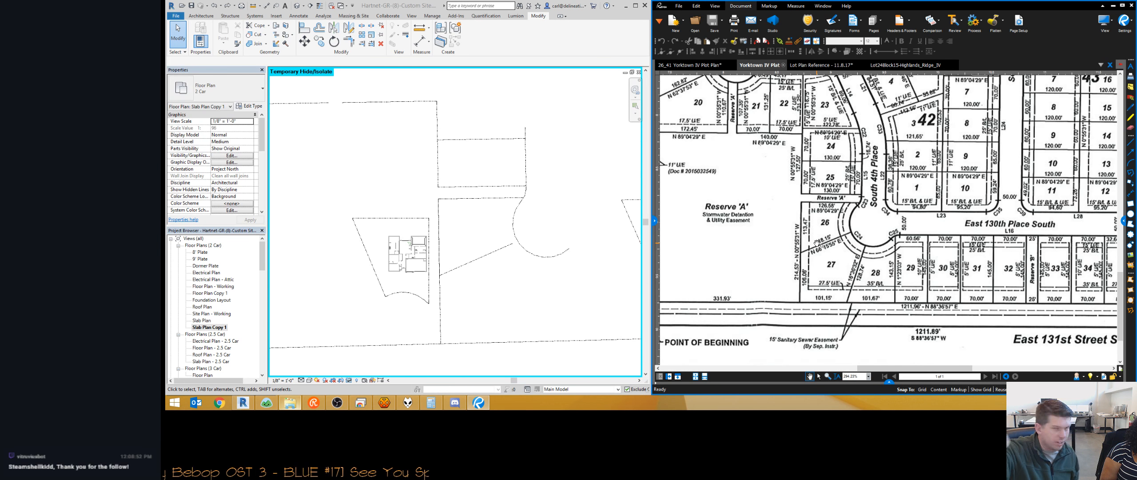
left_click_drag(835, 168, 868, 301)
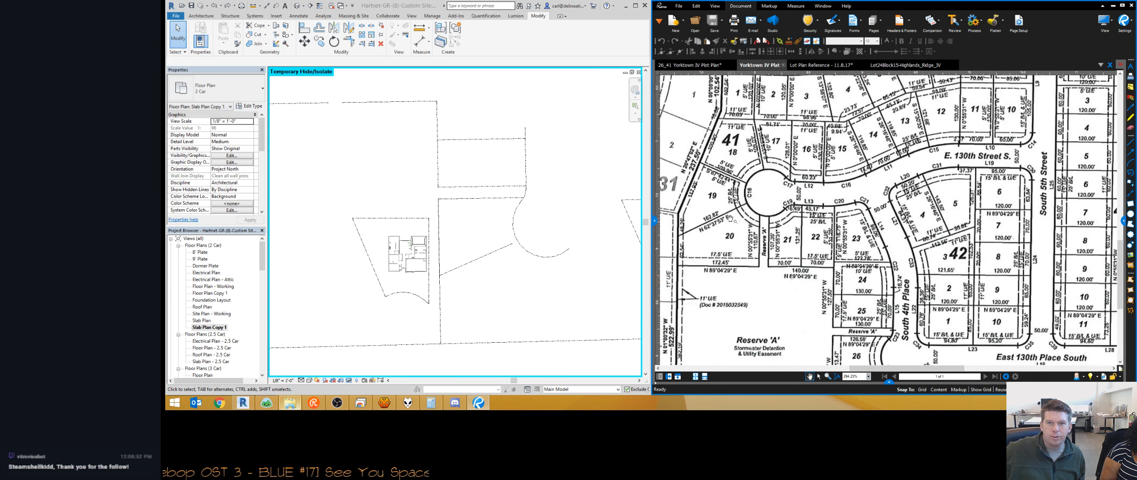
scroll(890, 197, "up", 5)
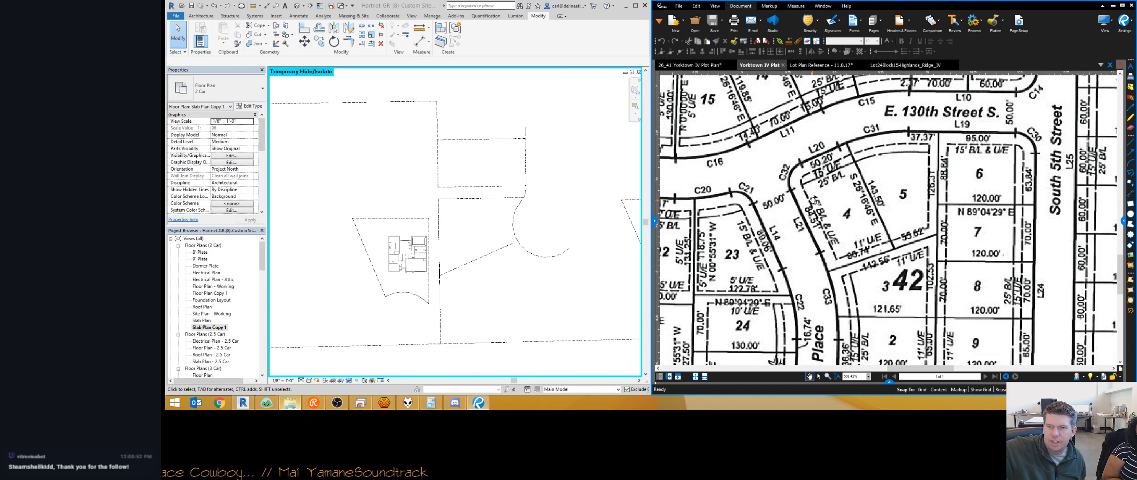
scroll(814, 198, "down", 2)
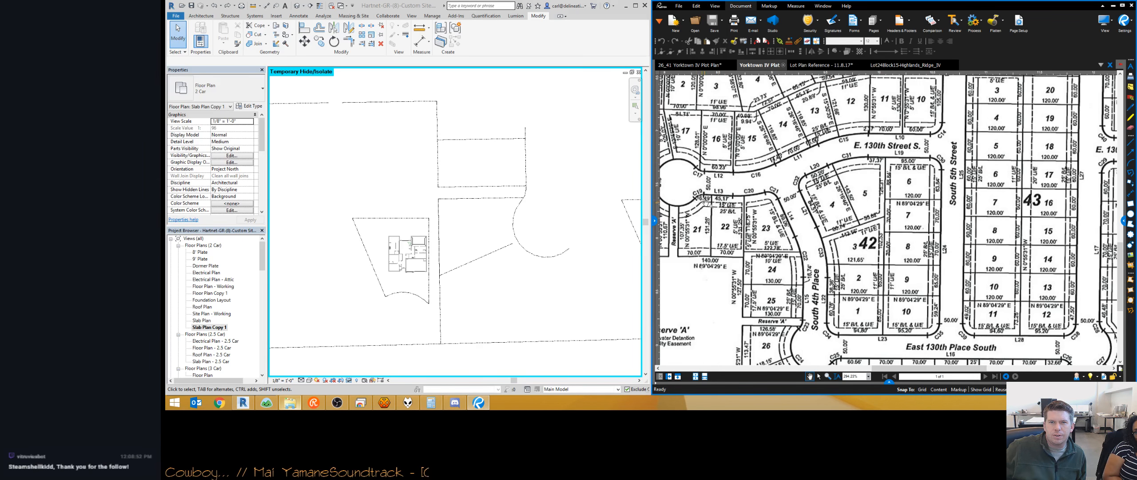
scroll(791, 266, "down", 2)
scroll(727, 207, "up", 4)
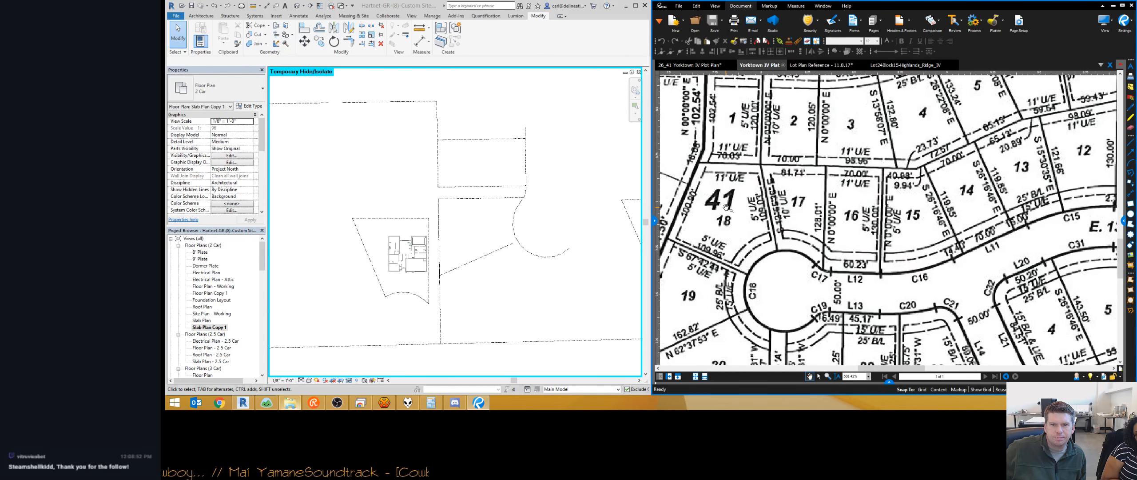
scroll(727, 207, "down", 5)
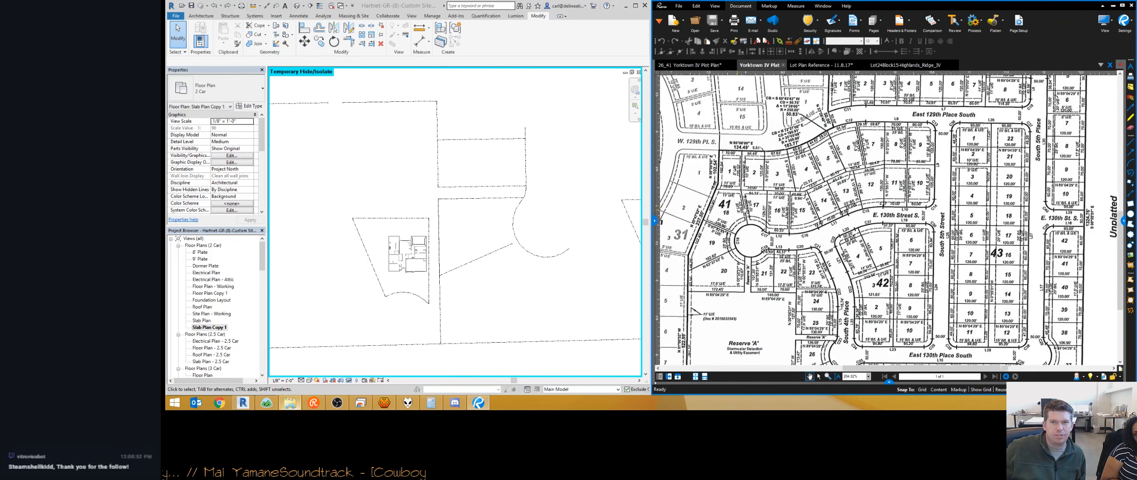
left_click_drag(738, 209, 789, 213)
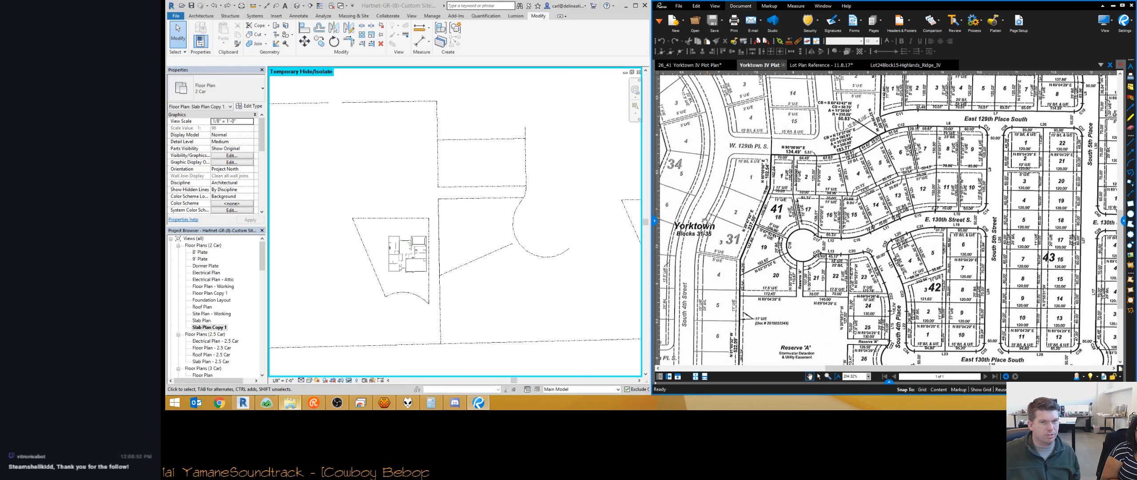
scroll(374, 276, "up", 2)
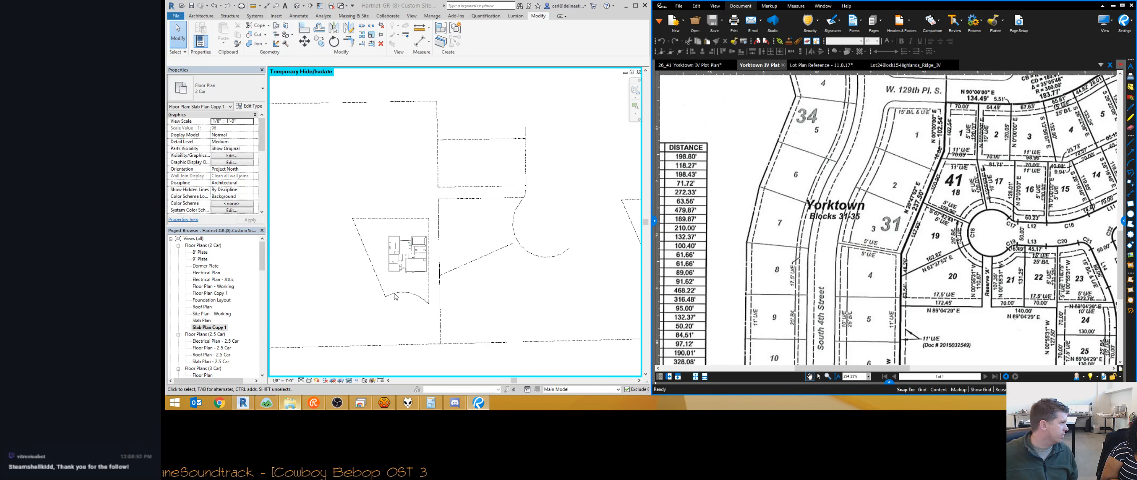
Switch back to Revit and move the lot 26 outline so its east boundary meets the house's east exterior wall.
left_click(394, 277)
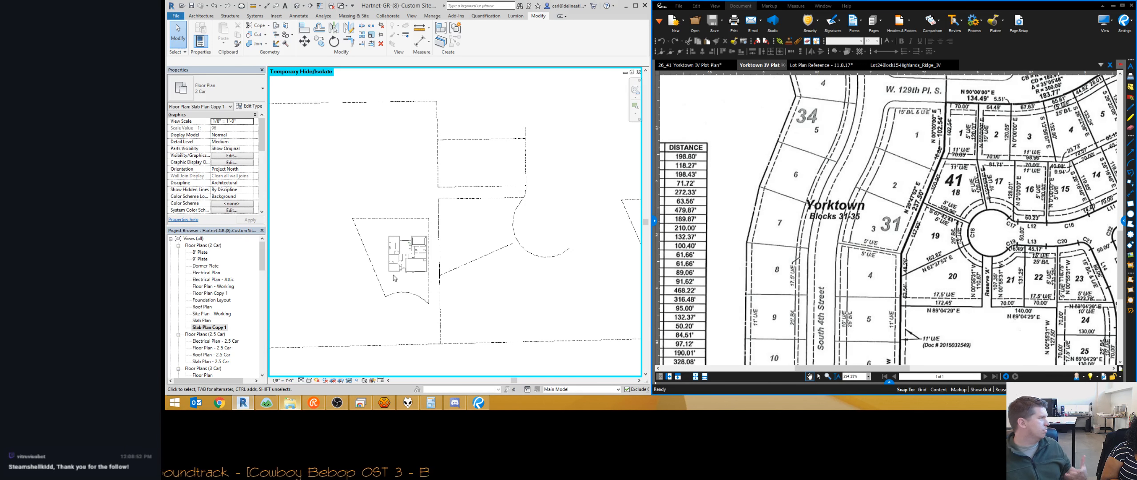
scroll(393, 274, "up", 7)
middle_click_drag(399, 297, 464, 260)
scroll(443, 276, "down", 3)
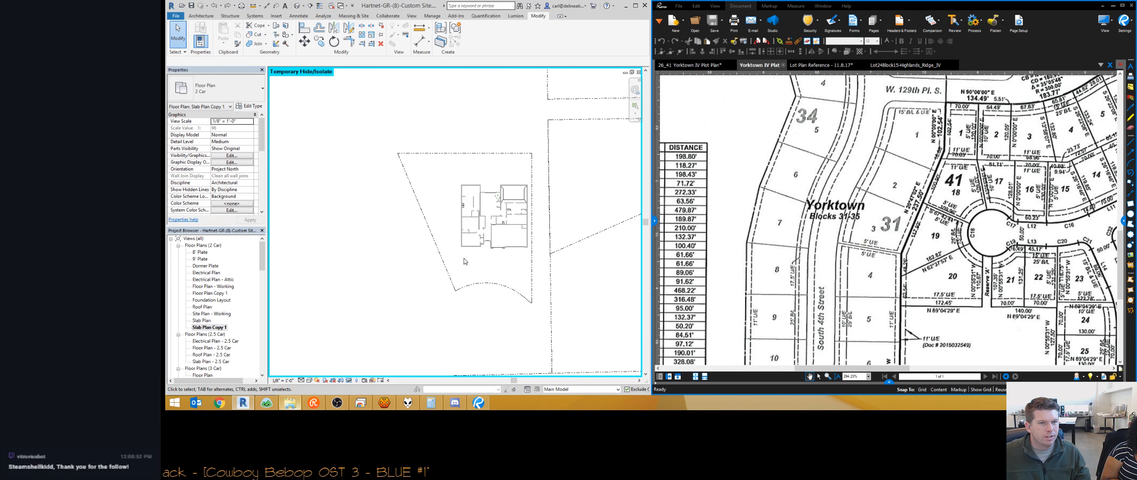
left_click(532, 256)
scroll(536, 188, "up", 4)
scroll(537, 209, "down", 2)
middle_click_drag(538, 226, 474, 190)
scroll(473, 191, "up", 3)
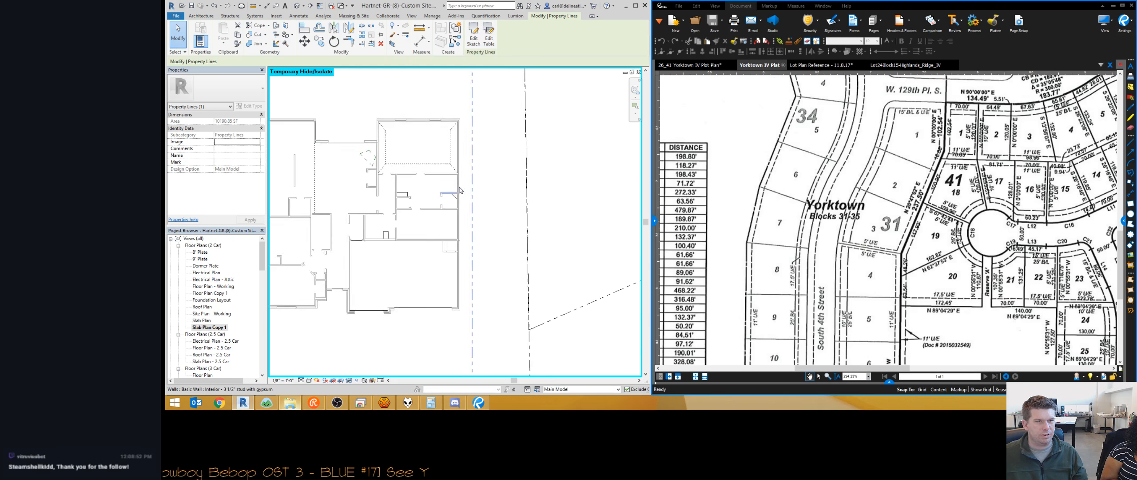
key("m")
key("v")
scroll(467, 204, "up", 5)
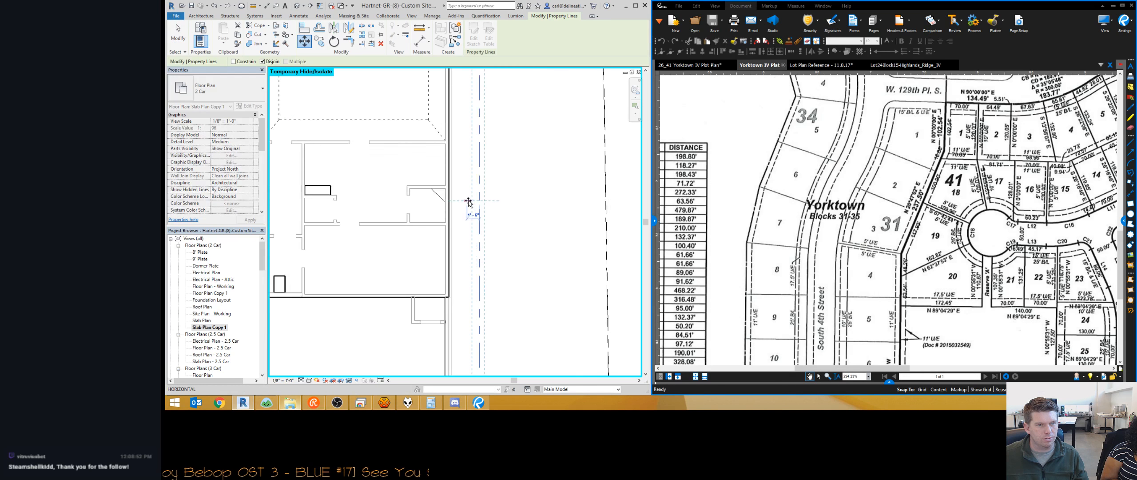
left_click(445, 200)
Move the lot 26 outline east from the house wall to leave a side setback.
key("m")
key("v")
left_click(444, 200)
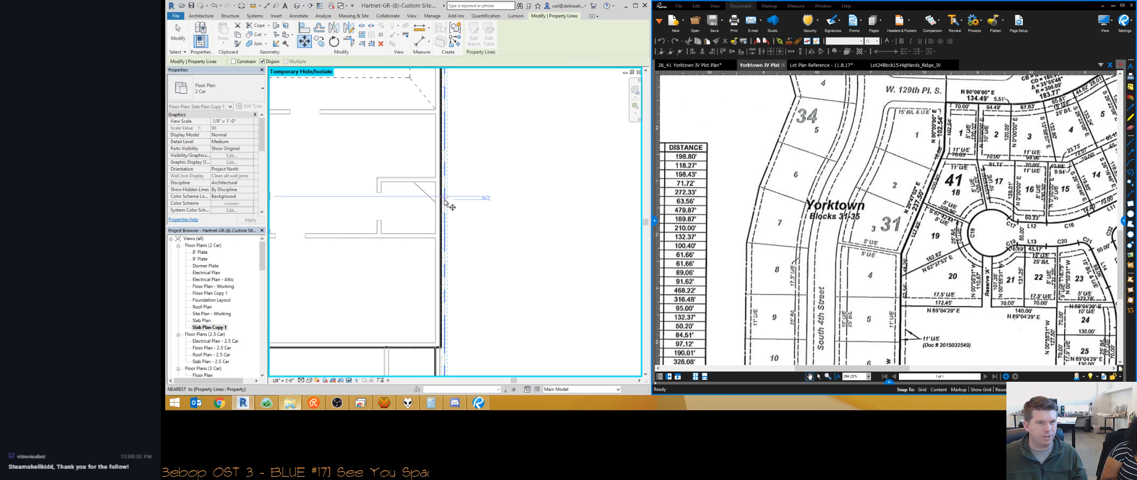
left_click(516, 202)
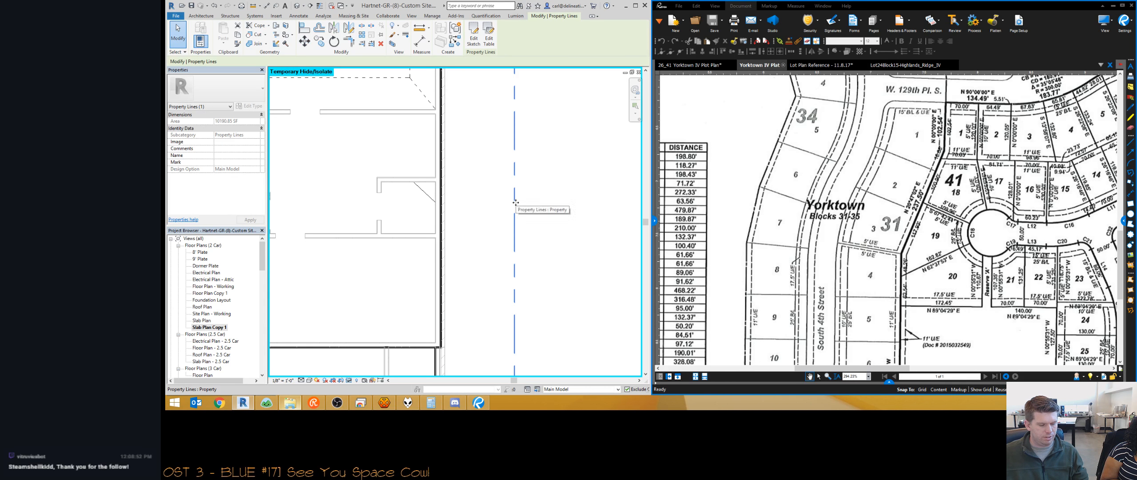
Add an aligned dimension between the house's northeast exterior wall and the lot's east boundary.
scroll(516, 202, "down", 3)
key("d")
key("i")
key("Tab")
left_click(485, 87)
middle_click_drag(489, 88, 518, 198)
left_click(515, 149)
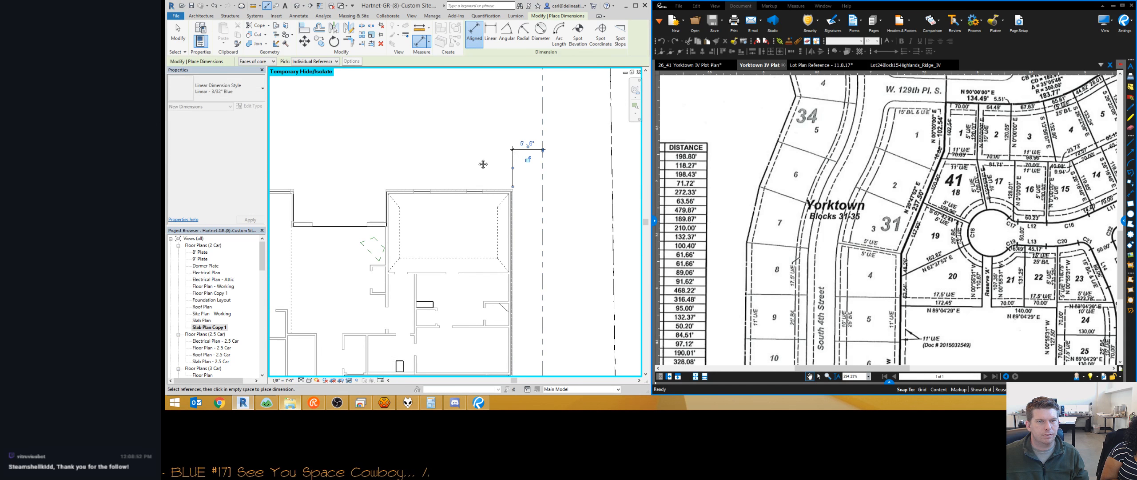
scroll(483, 164, "down", 3)
middle_click_drag(475, 165, 464, 146)
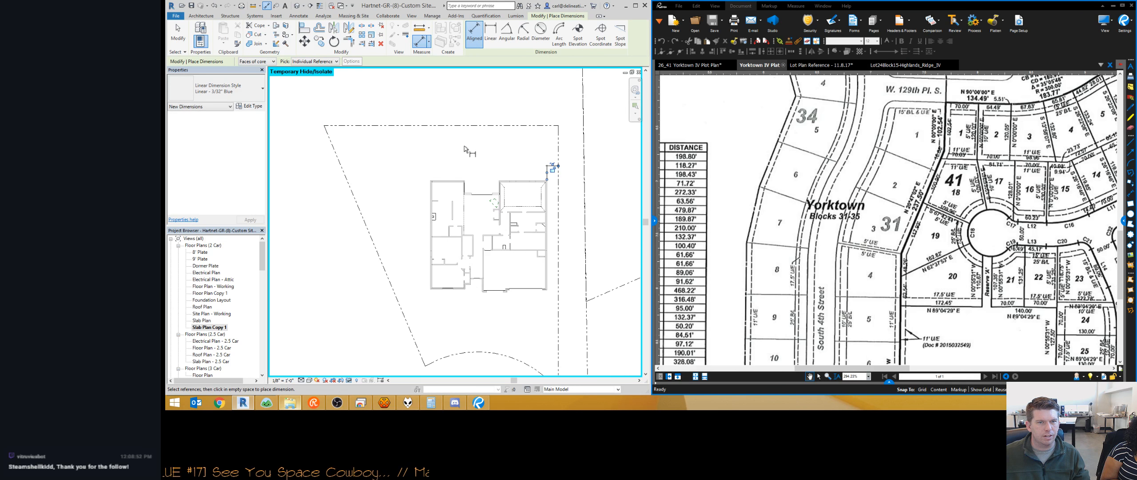
Leave the dimension command and examine how the house sits within the lot 26 outline.
middle_click_drag(496, 279, 510, 223)
scroll(511, 223, "down", 2)
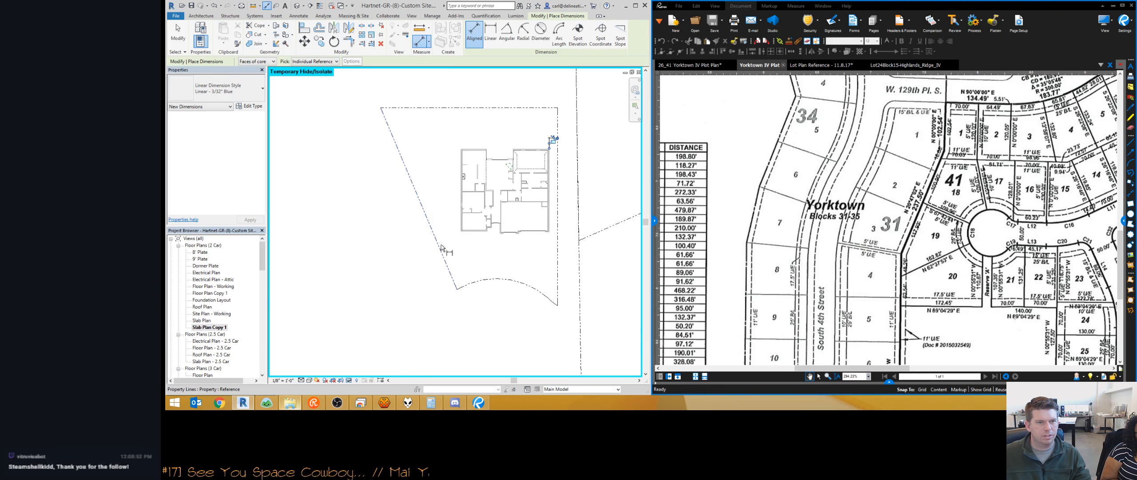
key("Escape")
key("Escape")
left_click(465, 110)
middle_click_drag(460, 135, 396, 127)
scroll(387, 127, "down", 2)
key("Escape")
middle_click_drag(548, 190, 518, 202)
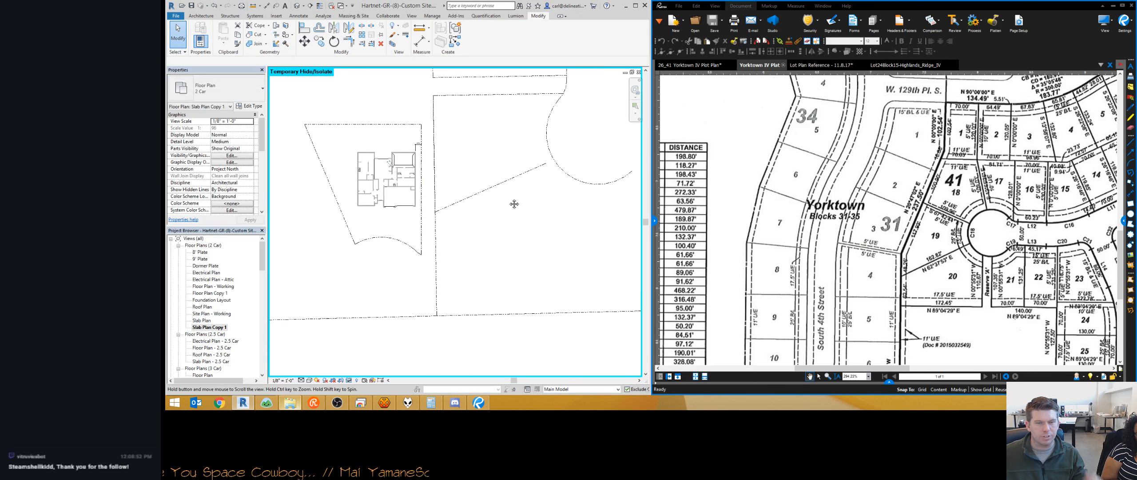
scroll(378, 148, "up", 2)
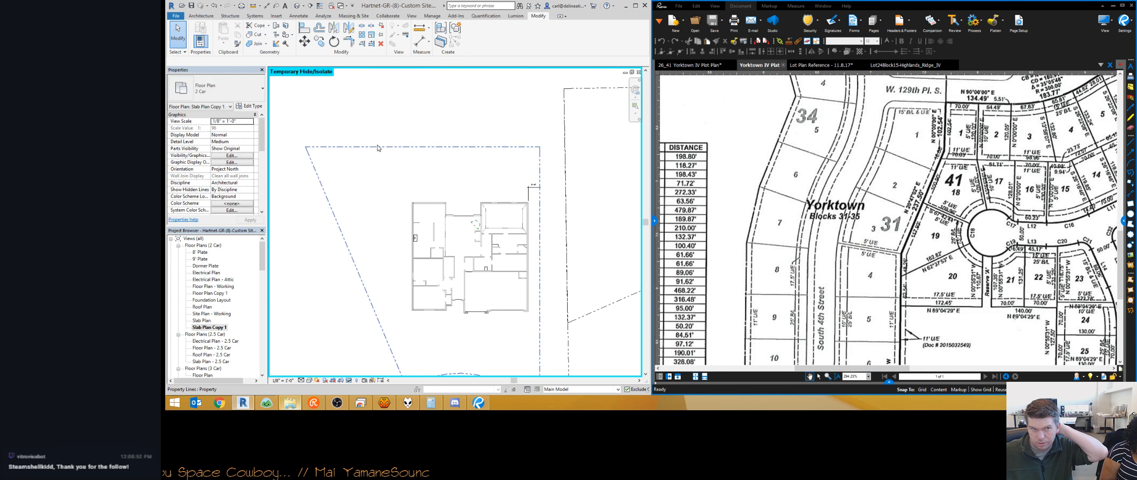
middle_click_drag(377, 173, 384, 167)
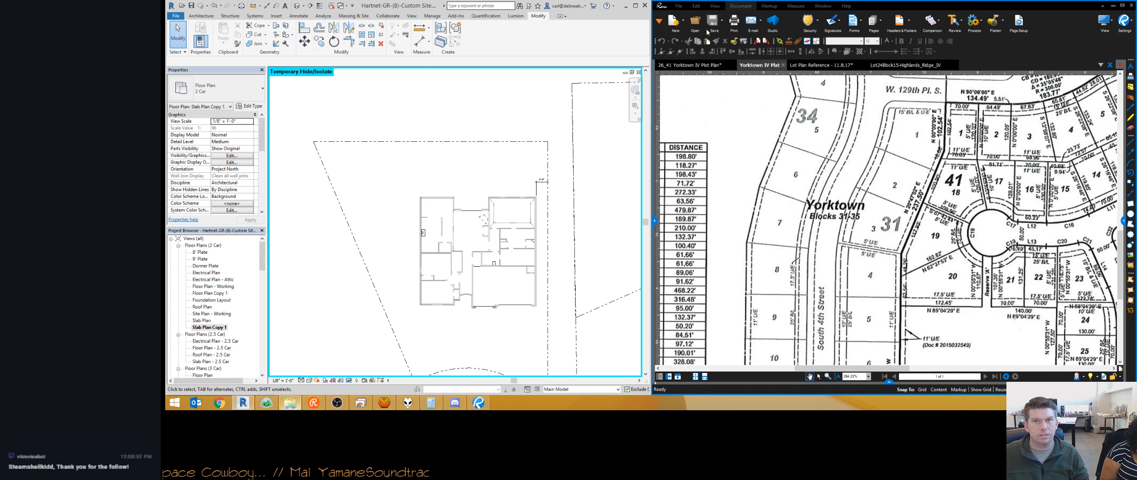
Open the Lot24Block15-Highlands_Ridge_IV plot plan and examine how its building lines are drawn around the house.
left_click(712, 66)
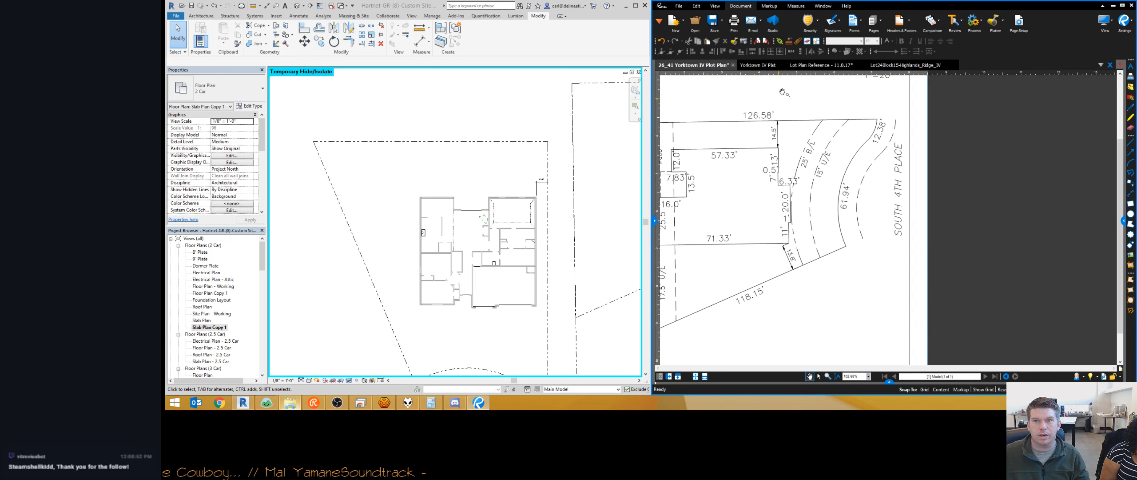
left_click(890, 67)
scroll(782, 142, "up", 4)
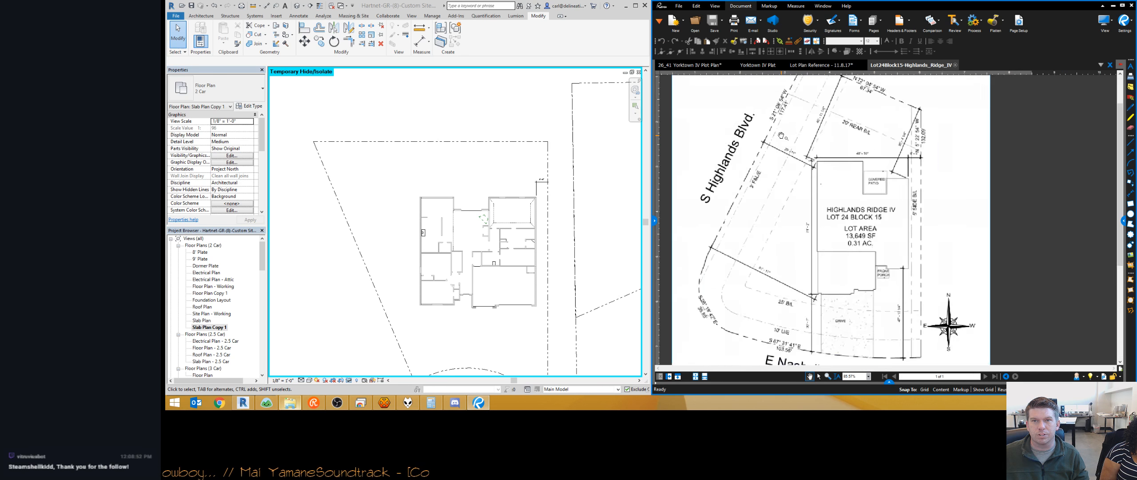
scroll(753, 177, "down", 2)
scroll(471, 203, "down", 1)
middle_click_drag(481, 212, 454, 199)
scroll(411, 172, "down", 1)
middle_click_drag(411, 172, 423, 160)
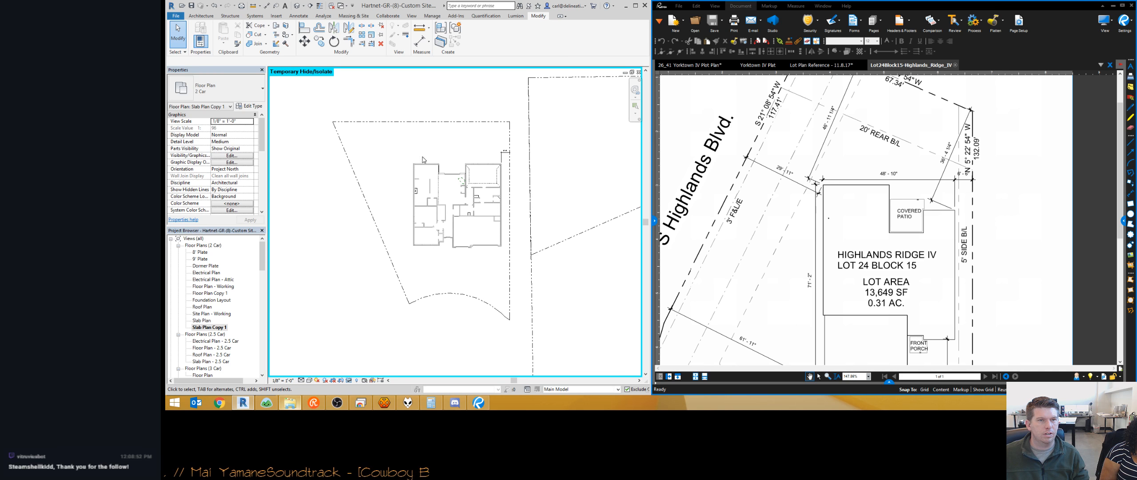
Create a similar property line by sketching, picking the lot's rear boundary and front arc with a 25' inward offset.
left_click(413, 121)
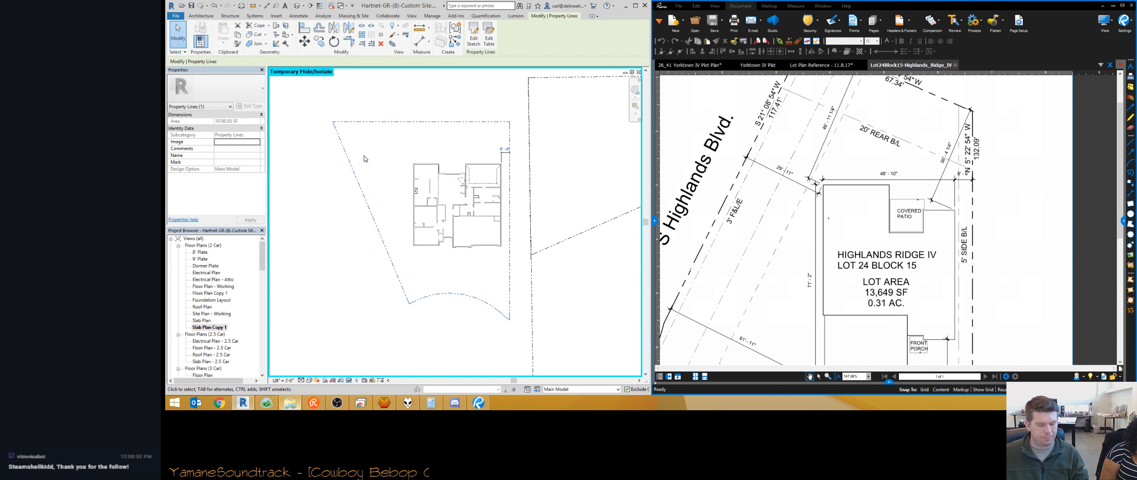
key("c")
key("s")
key("Escape")
right_click(388, 122)
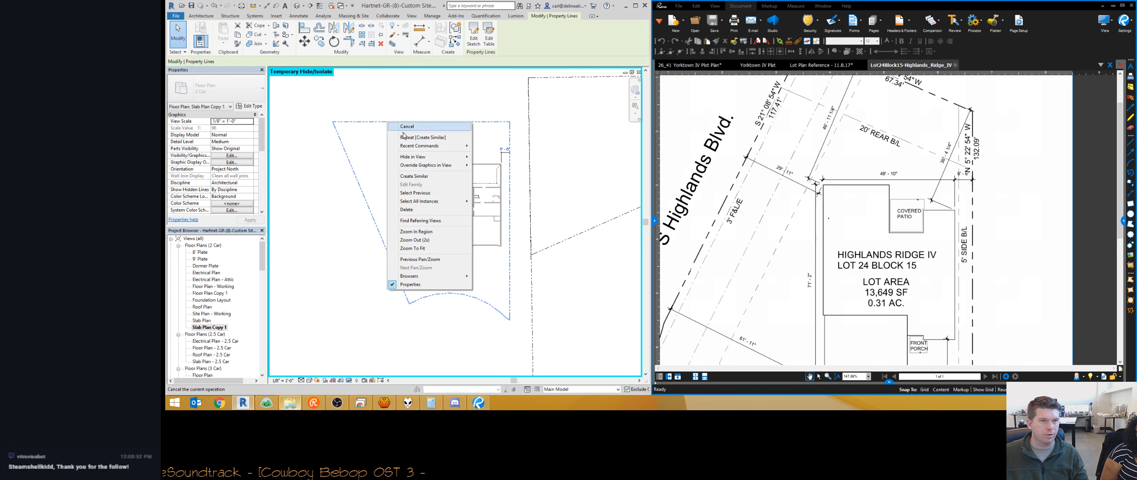
left_click(413, 176)
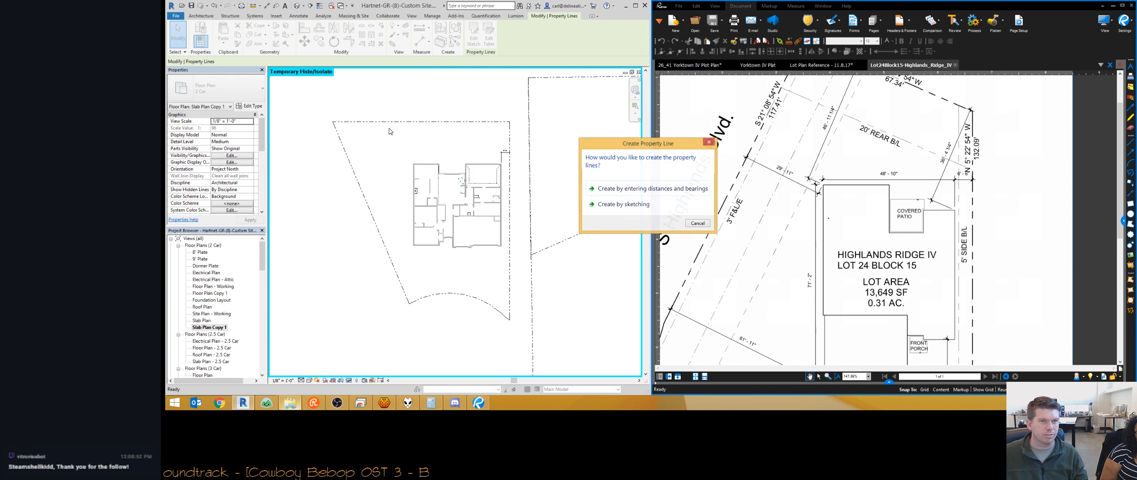
left_click(628, 205)
left_click(504, 44)
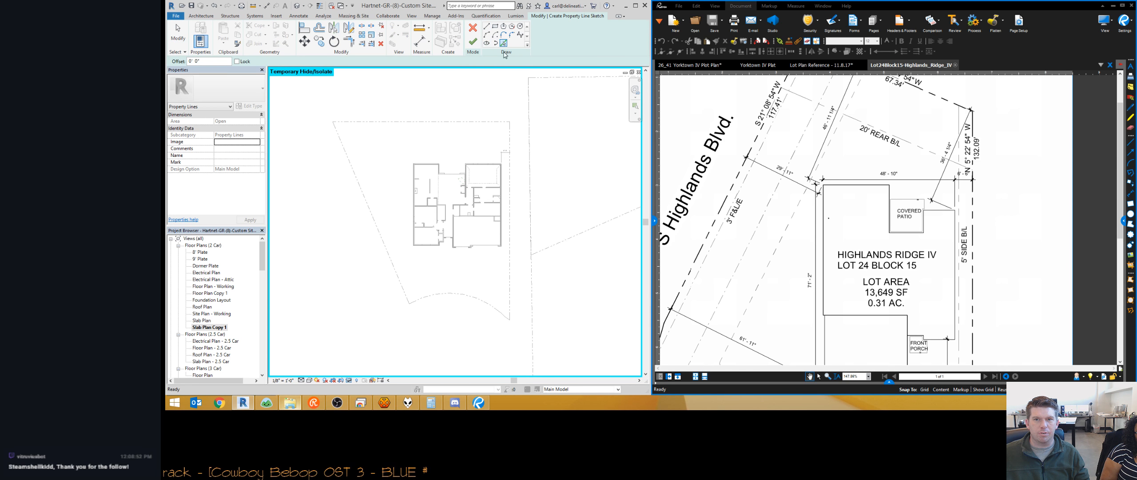
scroll(446, 139, "down", 2)
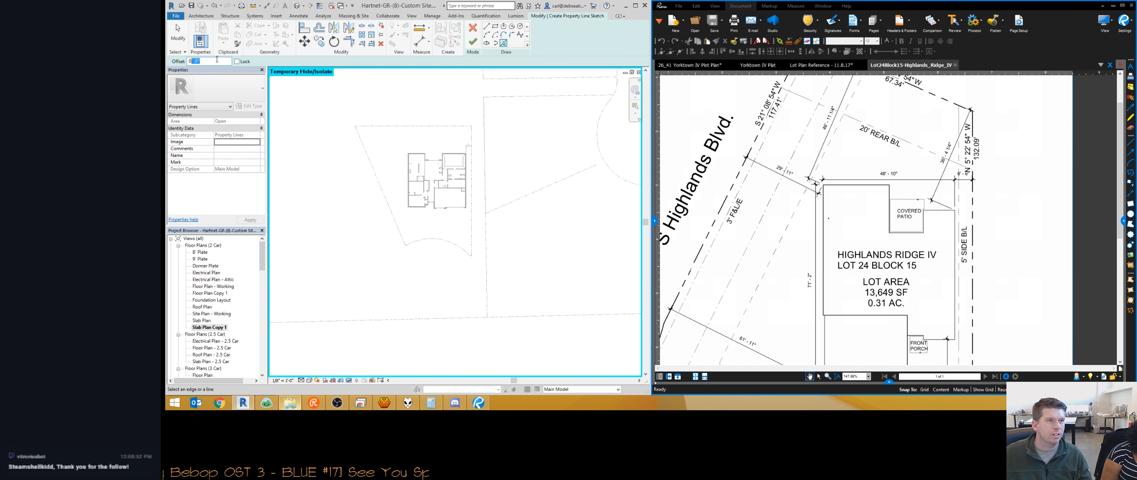
scroll(838, 207, "down", 4)
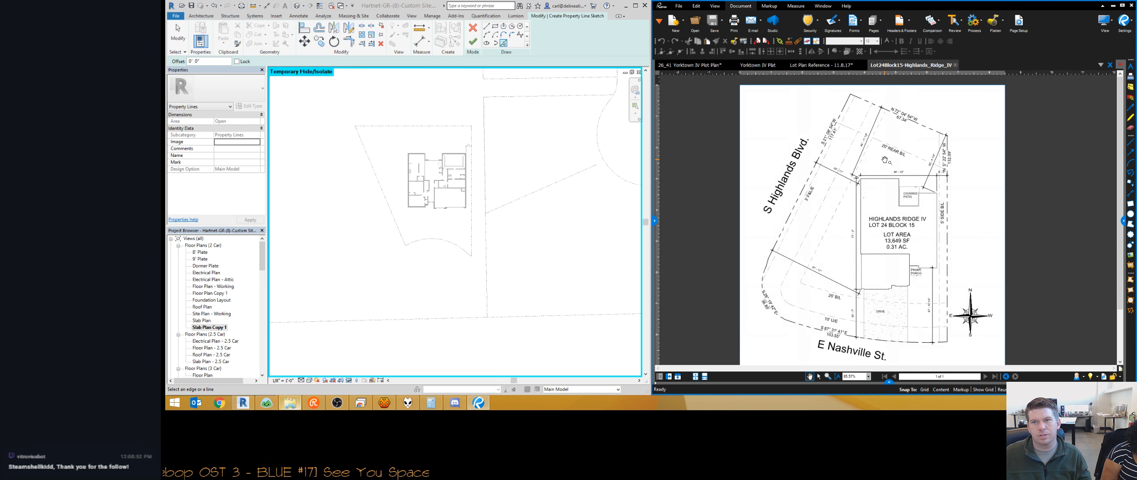
middle_click_drag(838, 205, 837, 176)
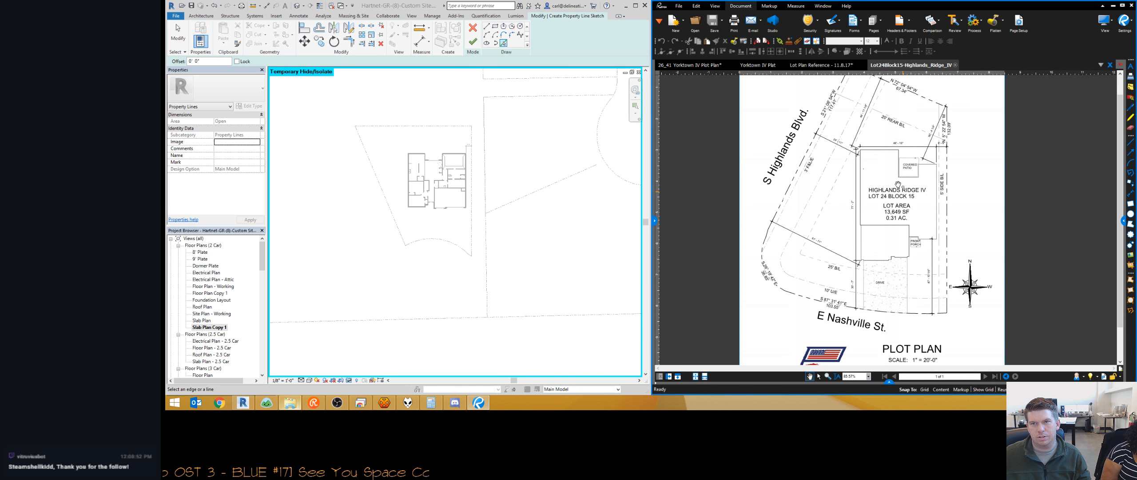
left_click(212, 59)
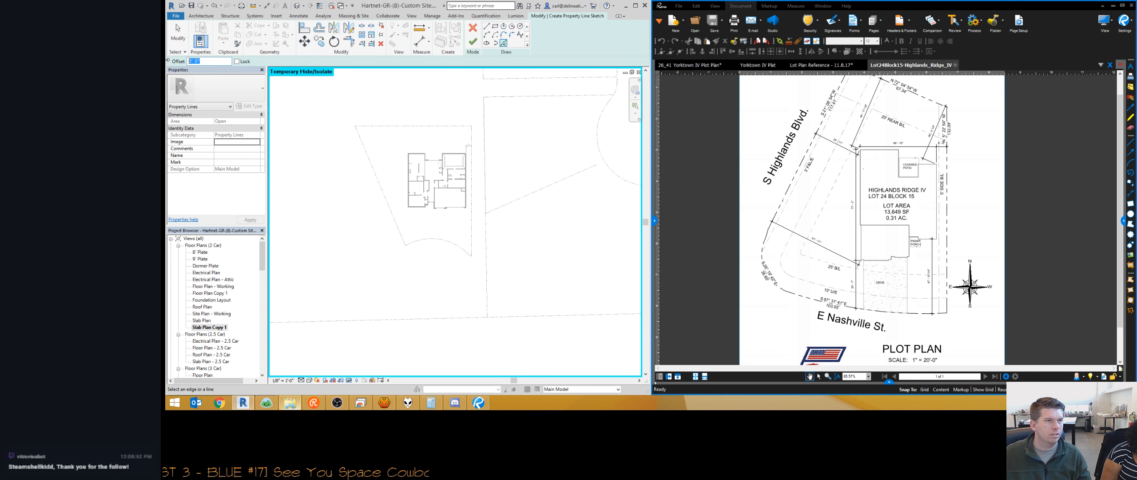
type("25'")
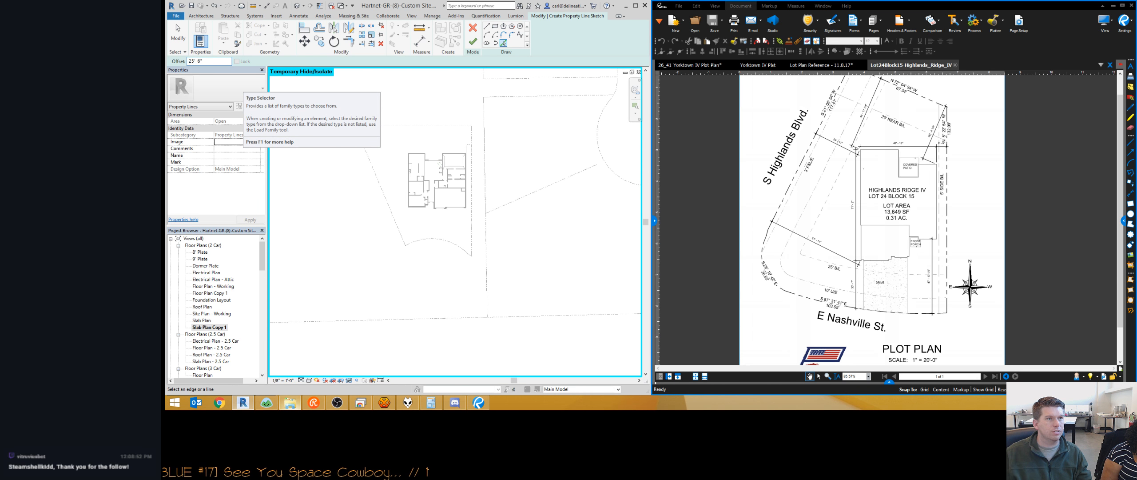
left_click(430, 131)
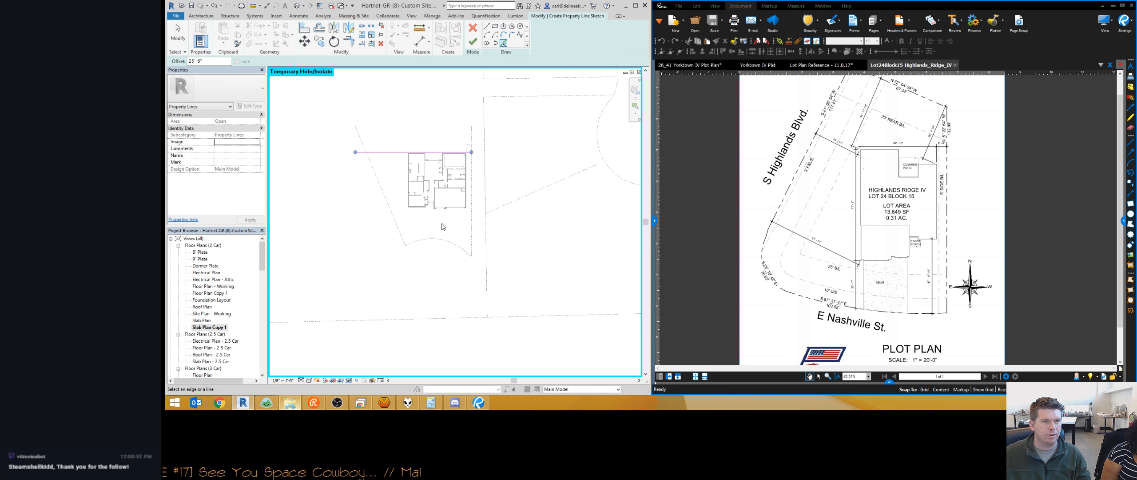
left_click(458, 244)
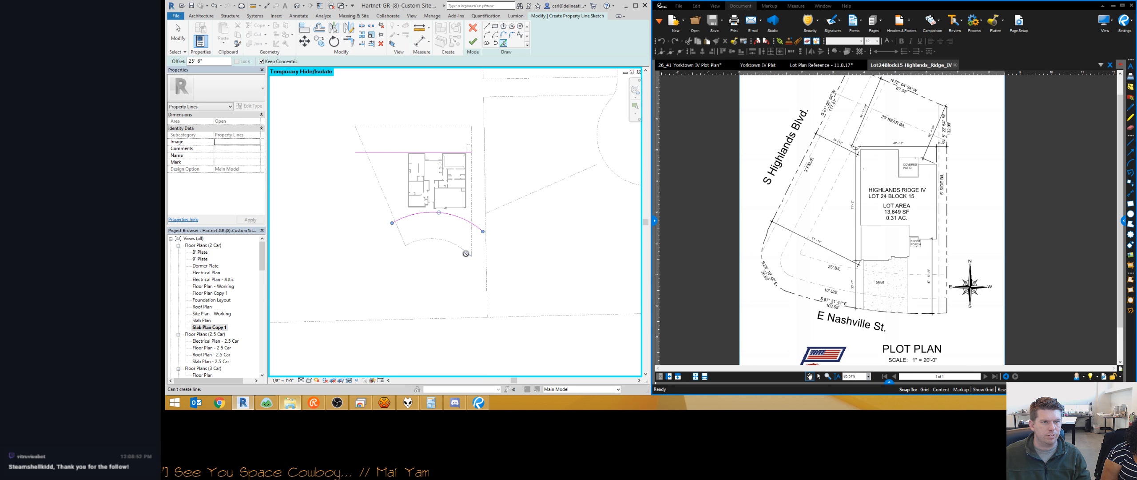
Shorten the rear setback line and front setback arc to end on the lot's side boundaries and finish the sketch.
scroll(471, 253, "up", 2)
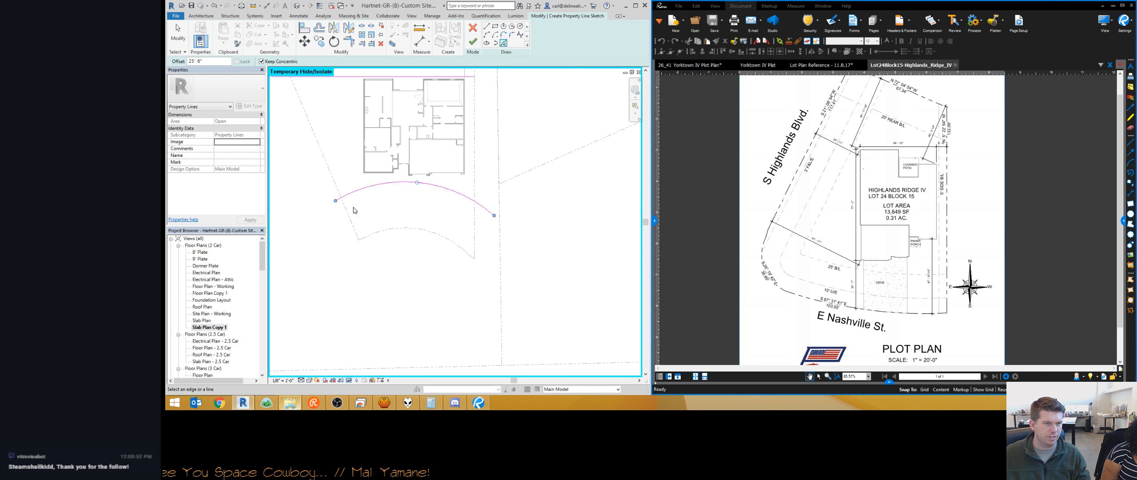
scroll(451, 221, "down", 2)
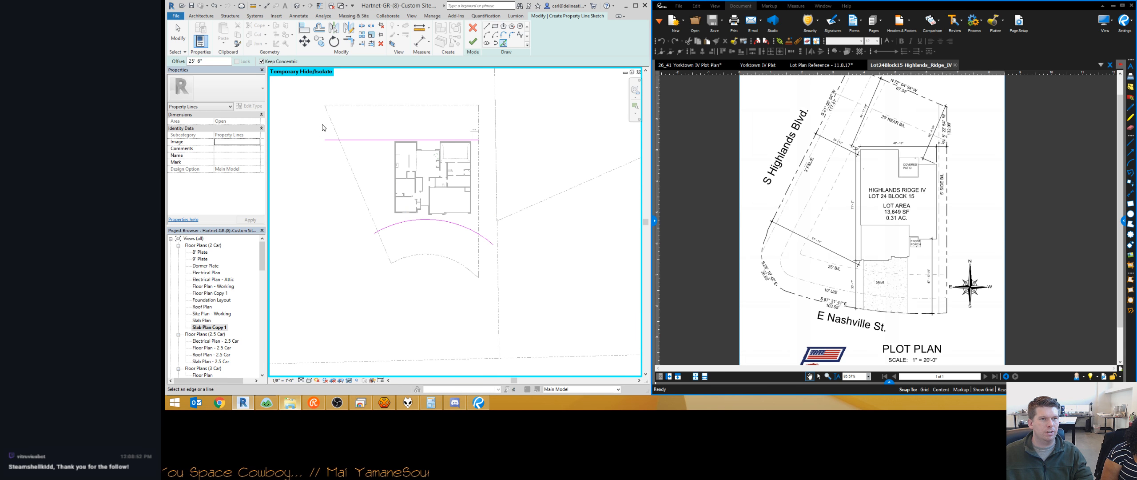
key("Escape")
left_click(337, 141)
left_click_drag(325, 140, 339, 140)
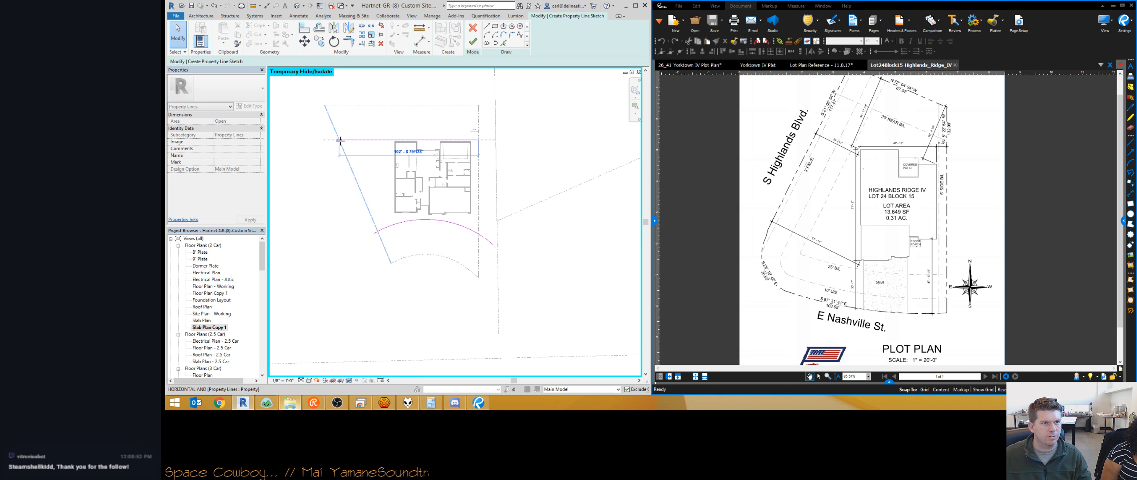
left_click(385, 228)
left_click_drag(493, 244, 478, 234)
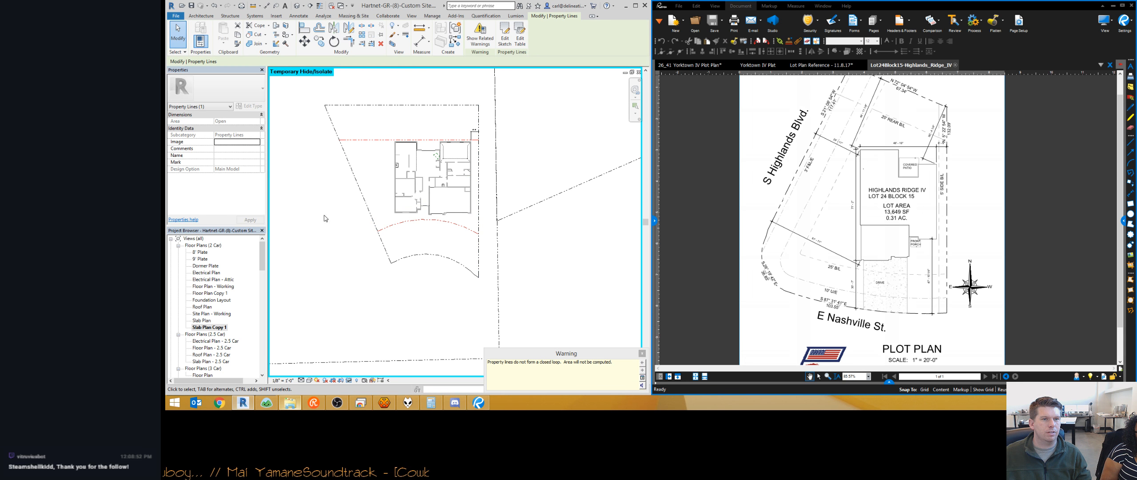
Sketch another property line by picking the lot's west and east boundaries with a 5' inward offset.
middle_click_drag(356, 181, 380, 178)
key("c")
key("s")
left_click(624, 204)
left_click(385, 178)
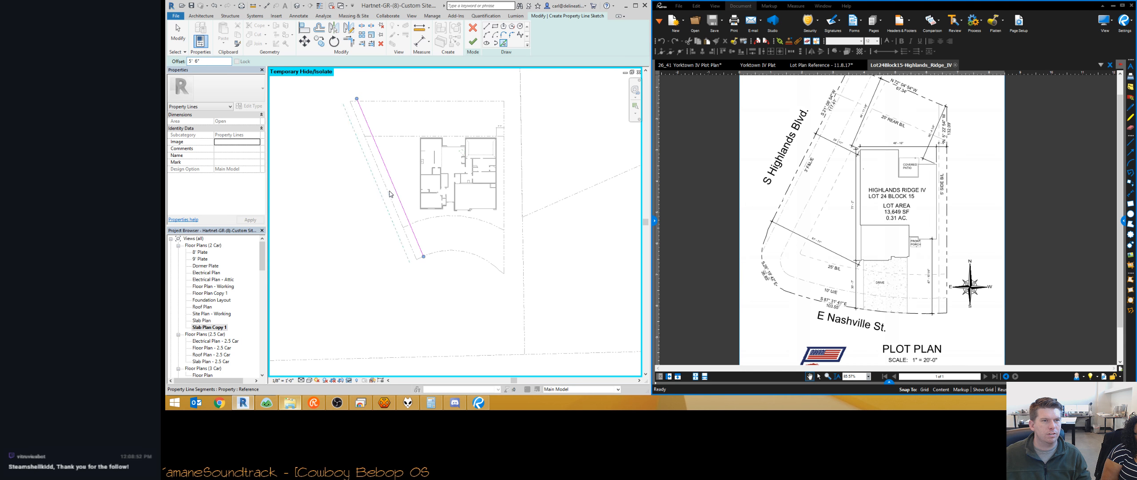
left_click(504, 186)
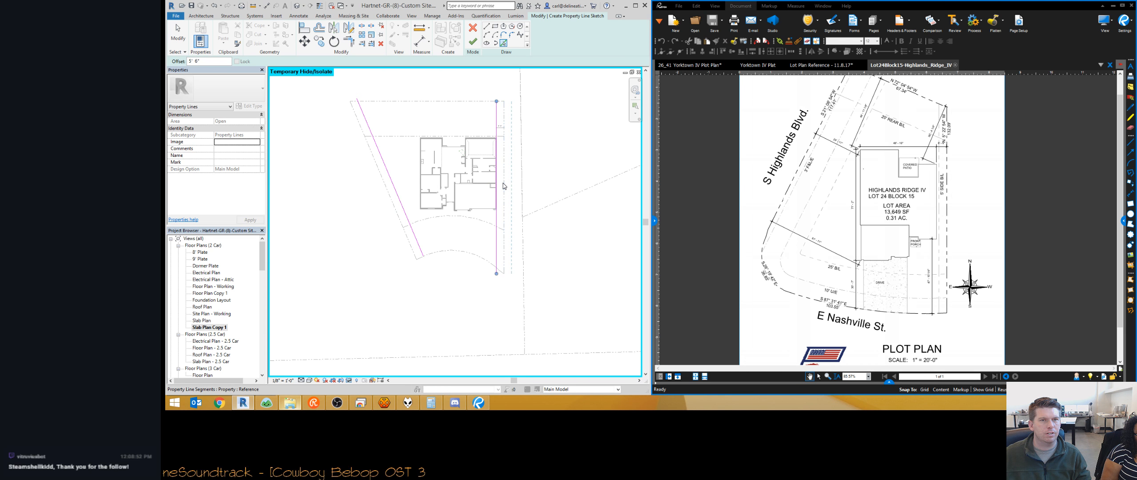
Adjust the ends of the two side setback lines to meet the lot's front and rear boundaries and finish the sketch.
key("Escape")
middle_click_drag(416, 197, 431, 189)
left_click(510, 257)
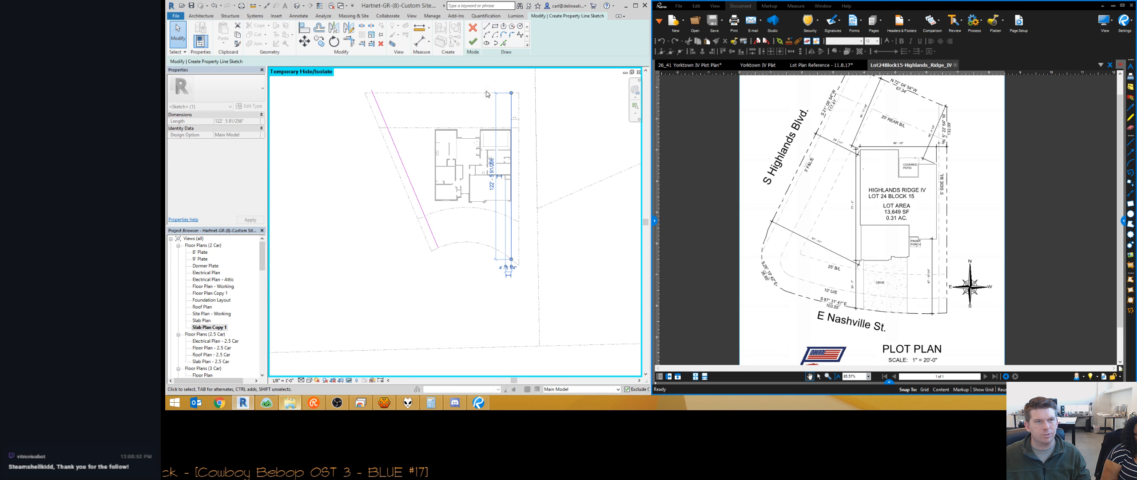
left_click(377, 104)
left_click_drag(372, 91, 373, 93)
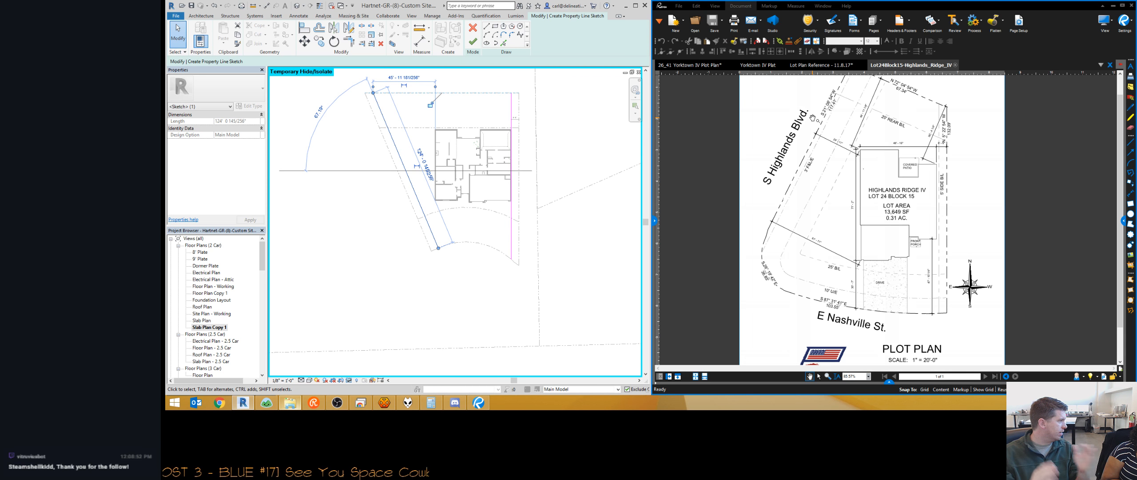
left_click(473, 42)
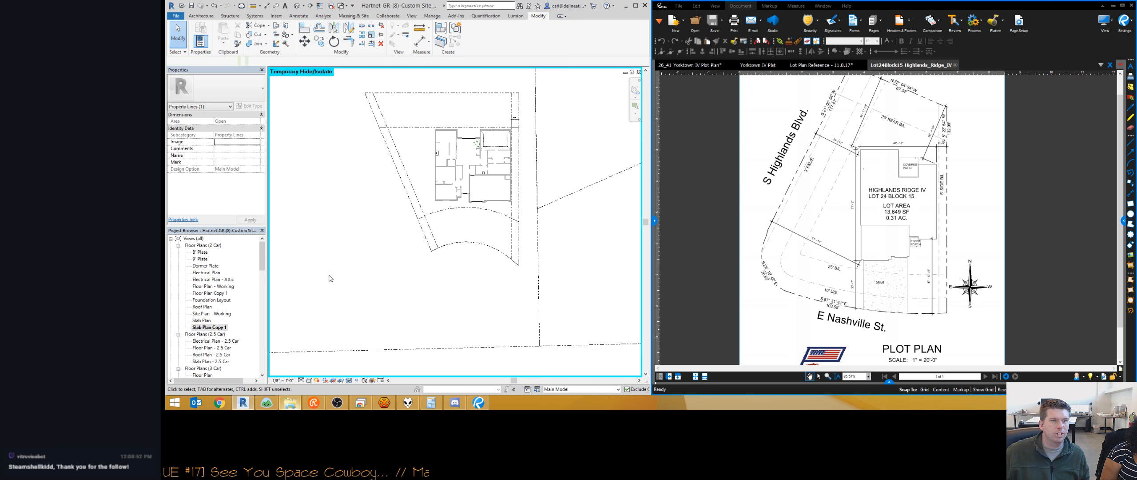
Override the projection line pattern of the side and front/rear setback lines to Dash 1/8" by element in this view.
scroll(396, 116, "up", 3)
middle_click_drag(396, 115, 397, 128)
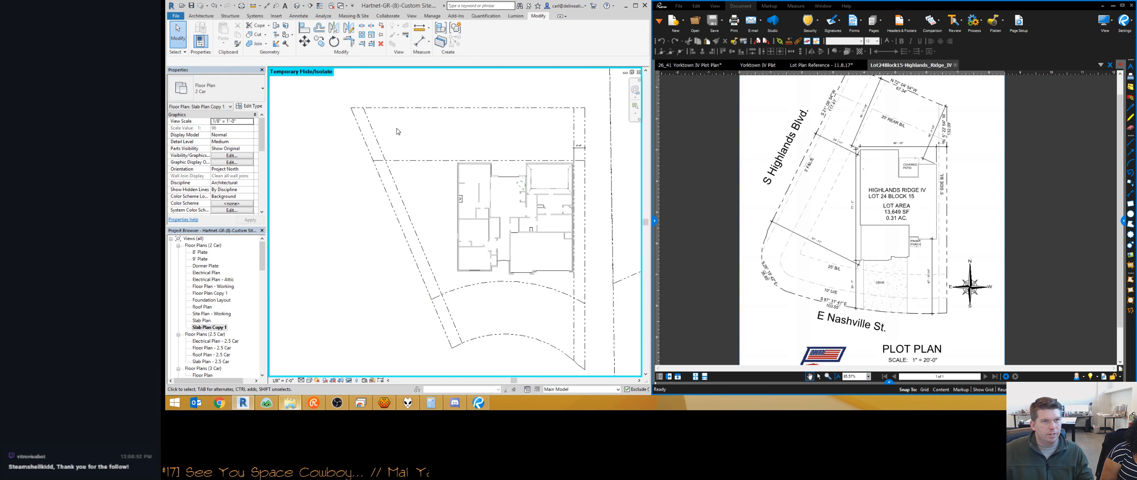
scroll(398, 128, "down", 1)
left_click(406, 109)
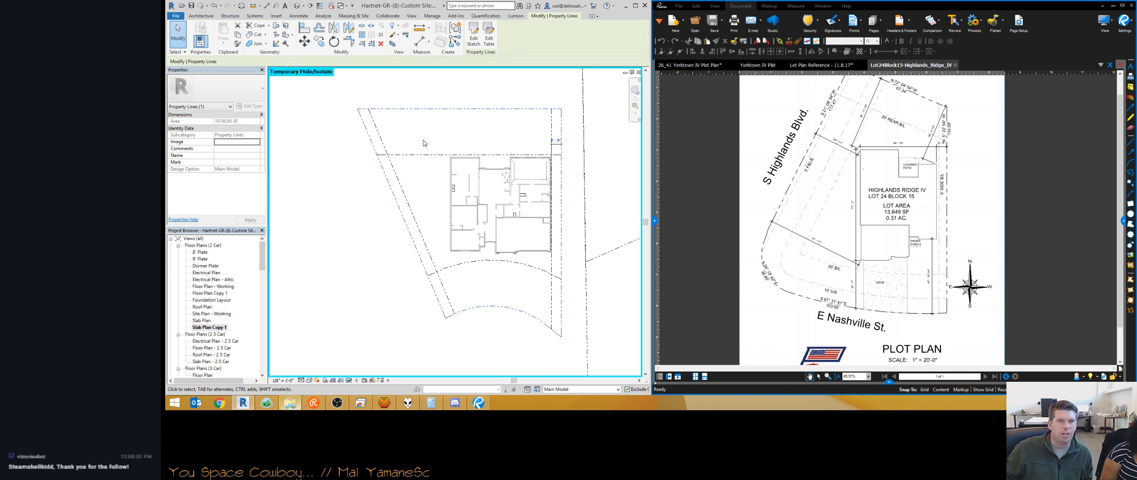
scroll(389, 161, "up", 1)
left_click(393, 159)
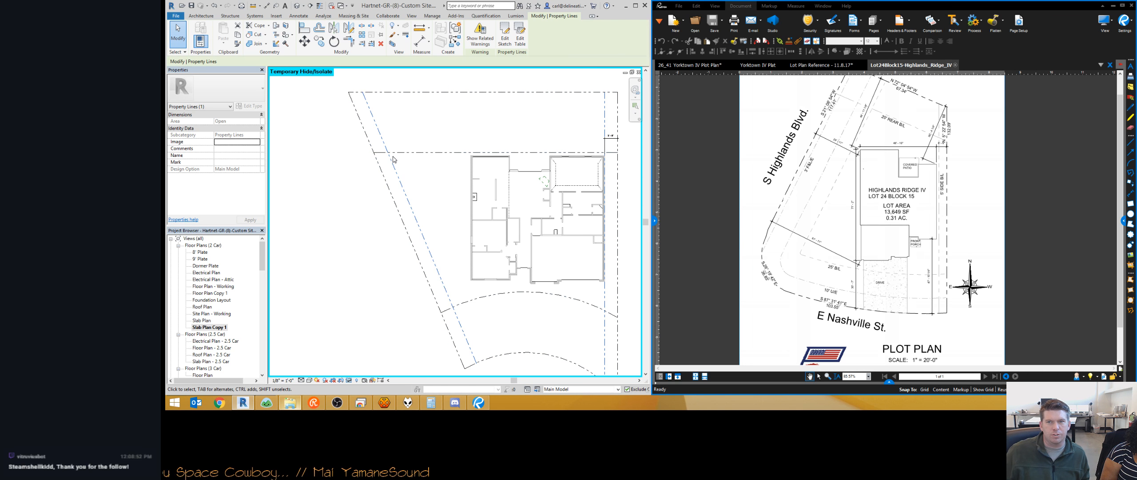
left_click(411, 154, "ctrl")
right_click(410, 154)
mouse_move(454, 198)
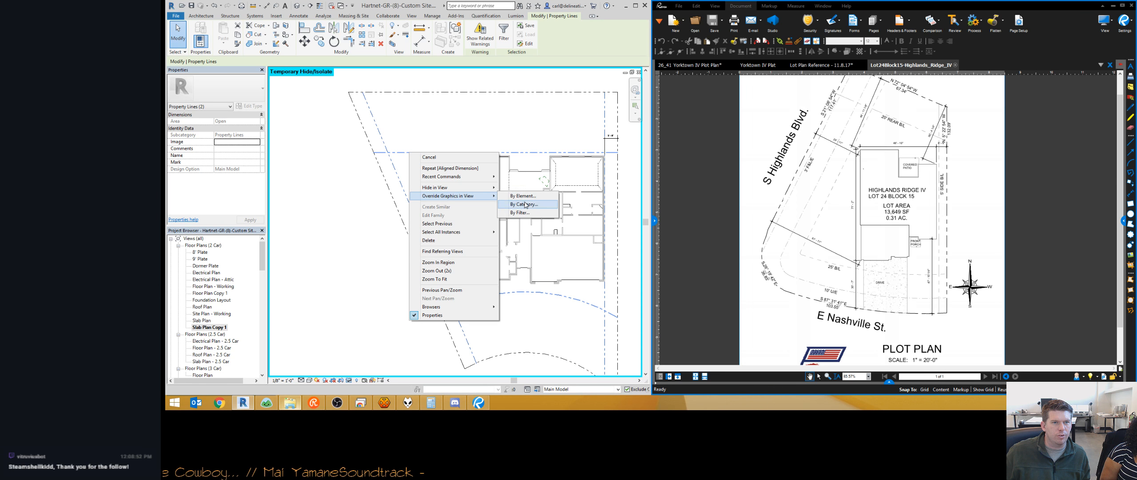
left_click(523, 196)
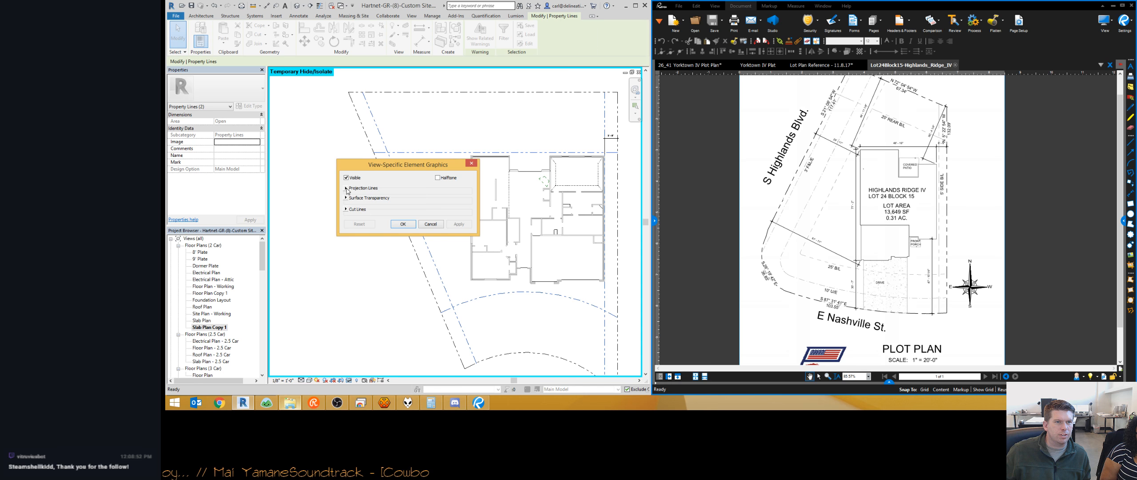
left_click(346, 188)
left_click(414, 221)
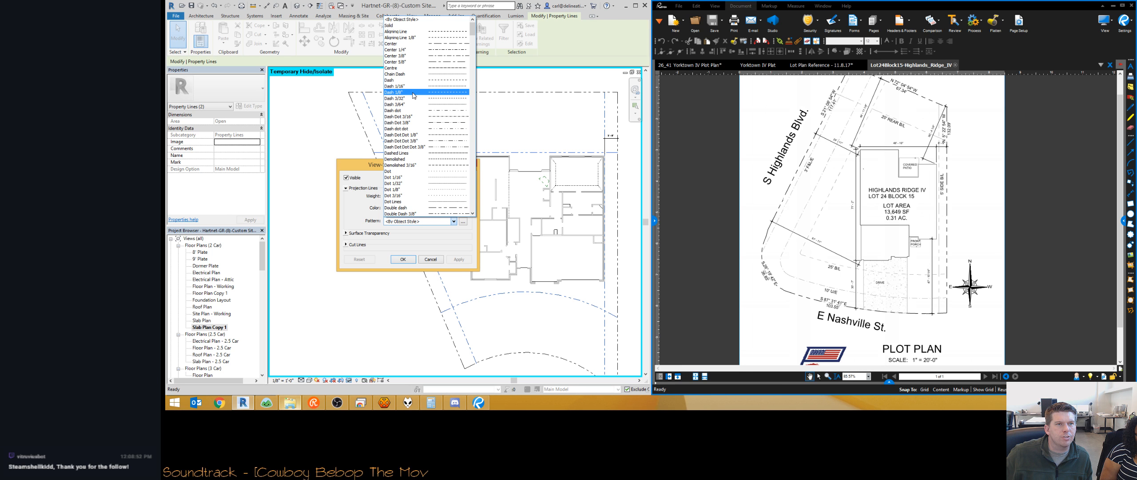
left_click(414, 93)
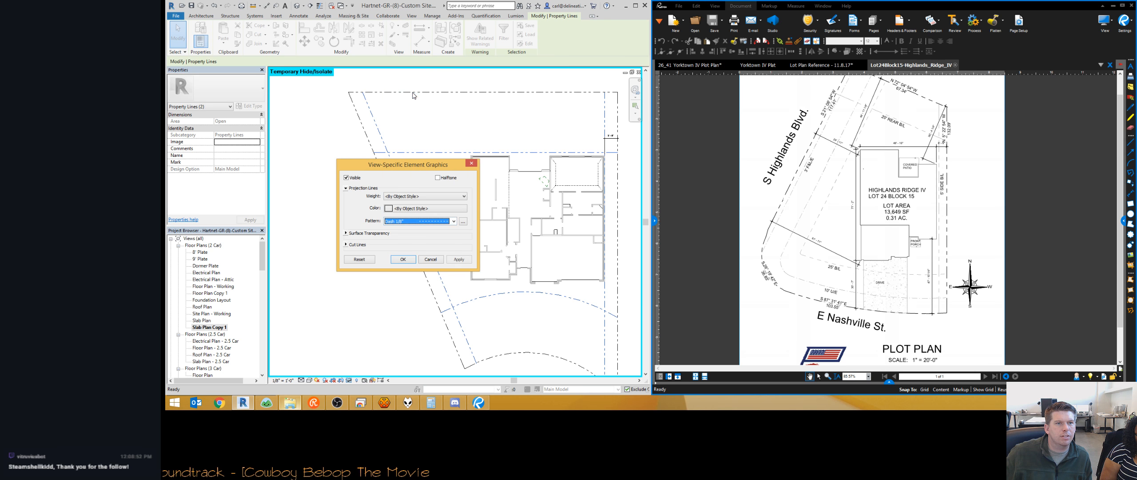
left_click(401, 260)
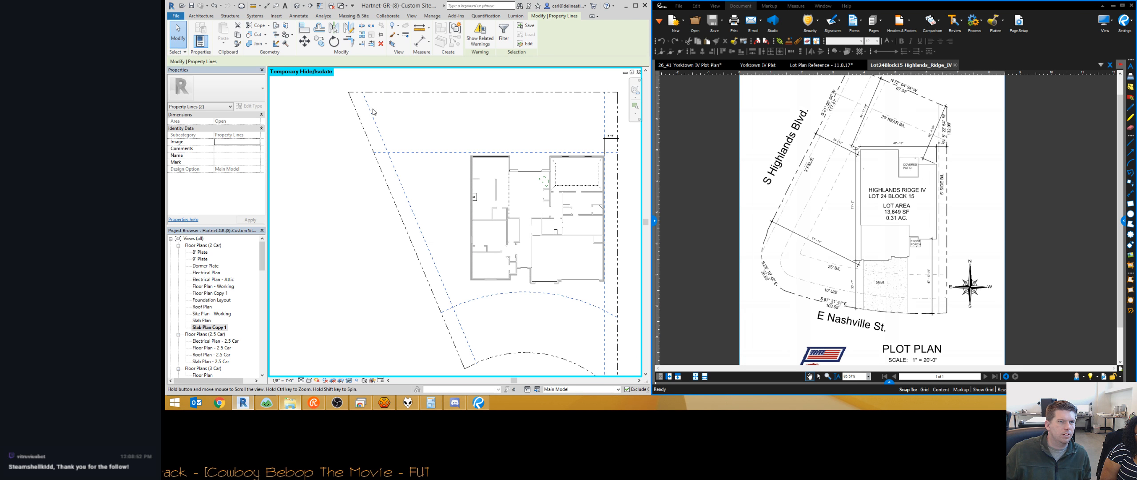
Override the lot boundary's projection line weight by element in this view with a heavier weight.
left_click(338, 187)
left_click(357, 110)
right_click(357, 110)
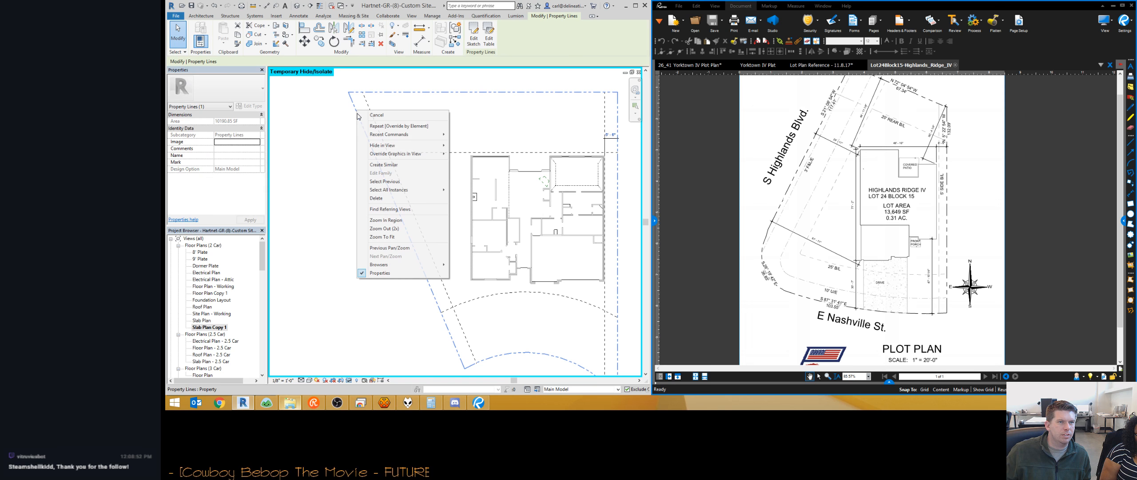
mouse_move(400, 153)
left_click(467, 154)
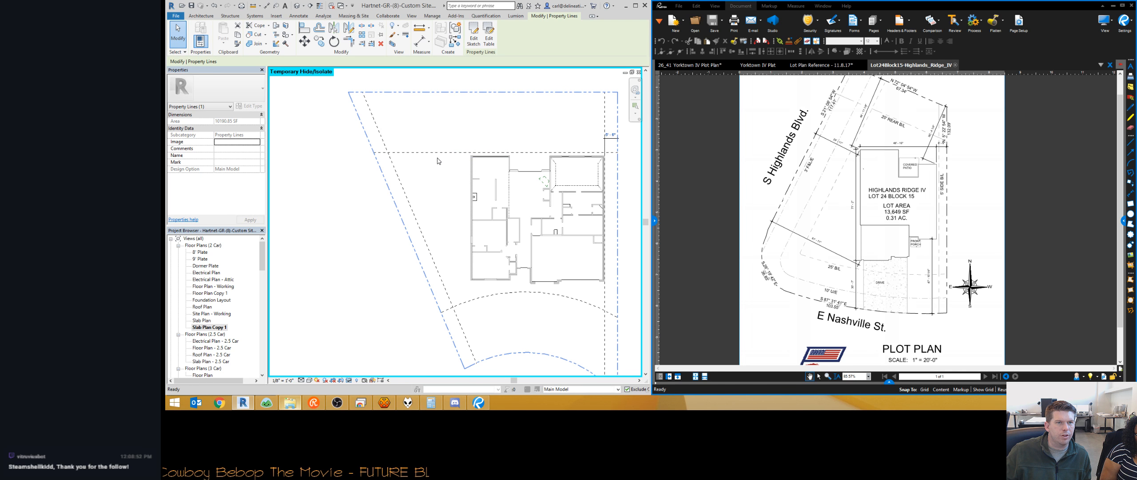
left_click(346, 189)
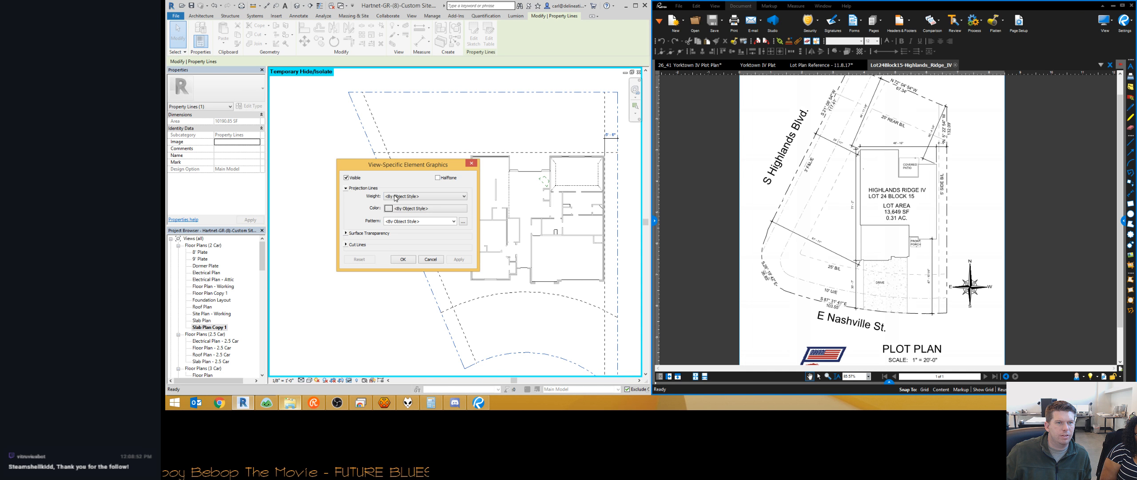
left_click(400, 196)
left_click(405, 242)
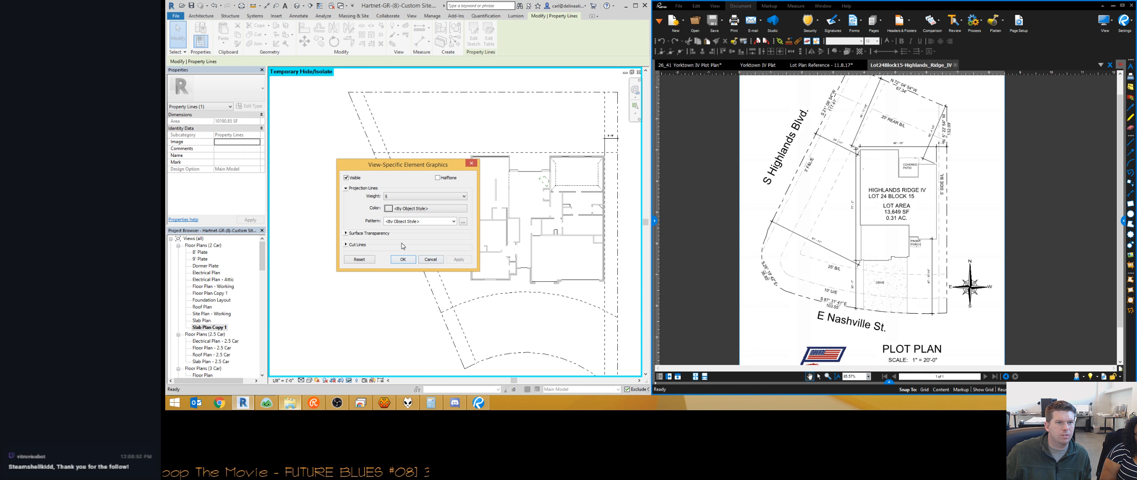
left_click(407, 196)
left_click(440, 234)
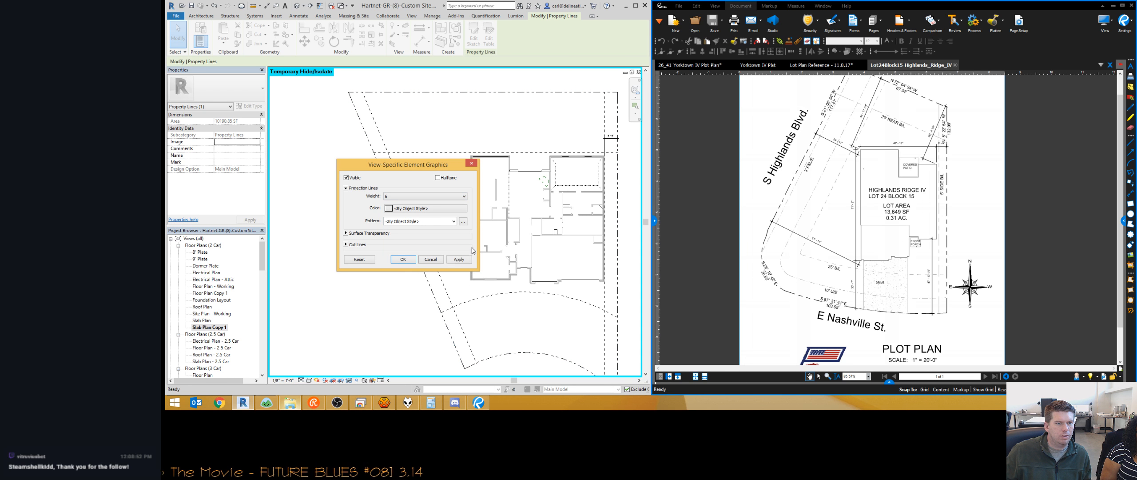
left_click(404, 260)
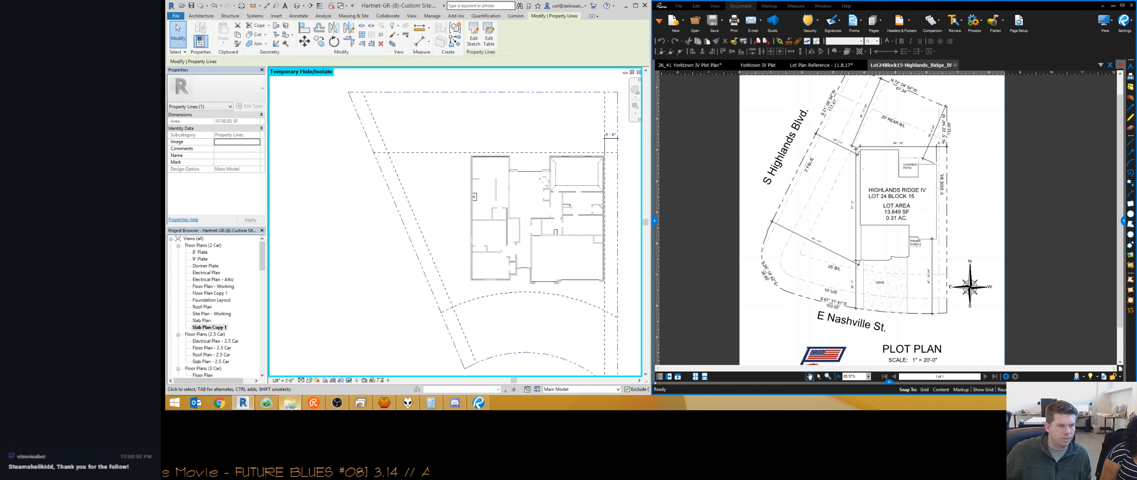
Set the slab plan copy's view scale to 1" = 20'-0" and check the line appearance.
left_click(289, 381)
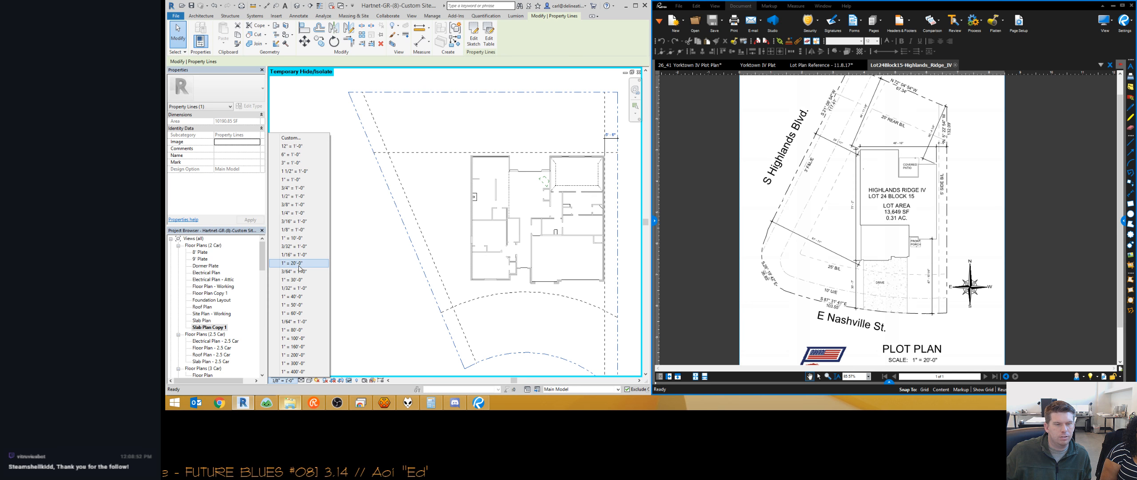
left_click(293, 262)
left_click(332, 222)
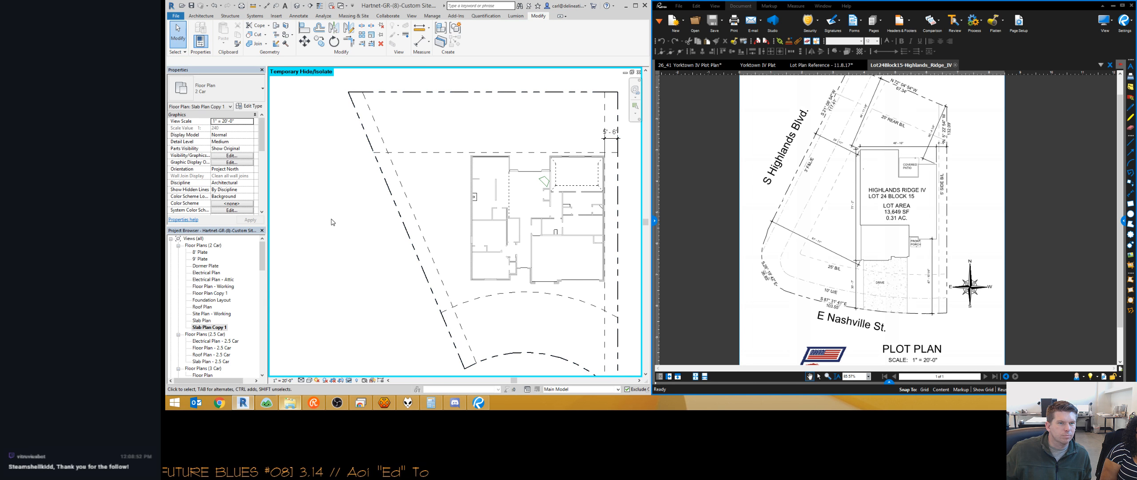
scroll(331, 217, "down", 1)
scroll(311, 249, "up", 3)
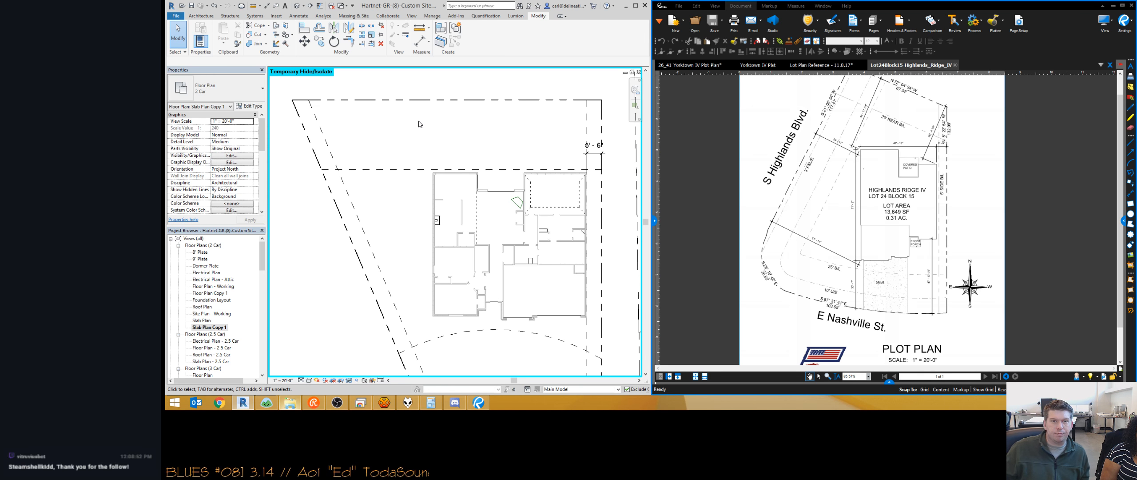
scroll(853, 125, "down", 1)
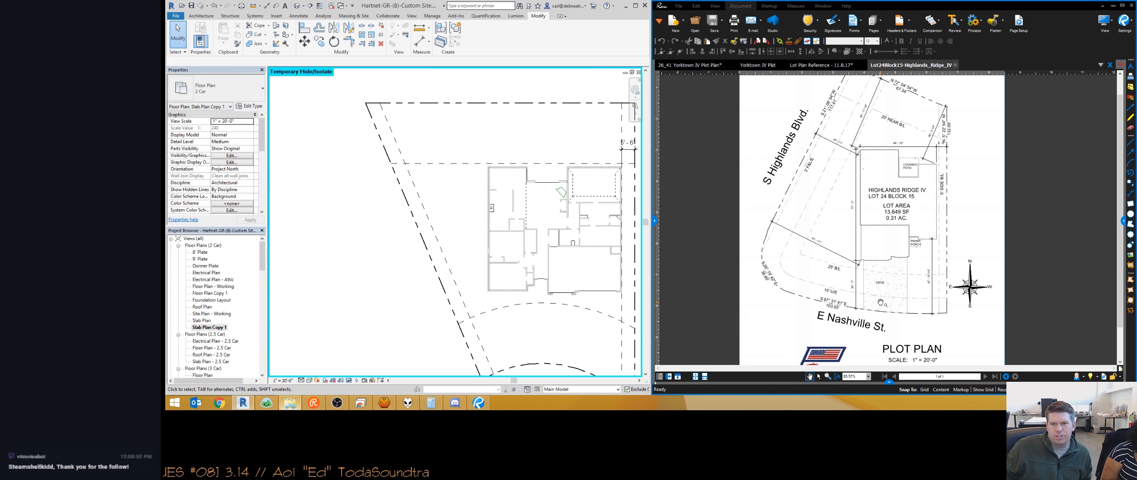
Examine the front setback, utility easement and street-side boundary annotations on the Lot 24 Block 15 reference plot plan.
middle_click_drag(866, 332, 845, 249)
scroll(844, 249, "down", 2)
scroll(874, 277, "up", 3)
scroll(862, 272, "down", 2)
middle_click_drag(799, 215, 800, 240)
scroll(800, 241, "up", 3)
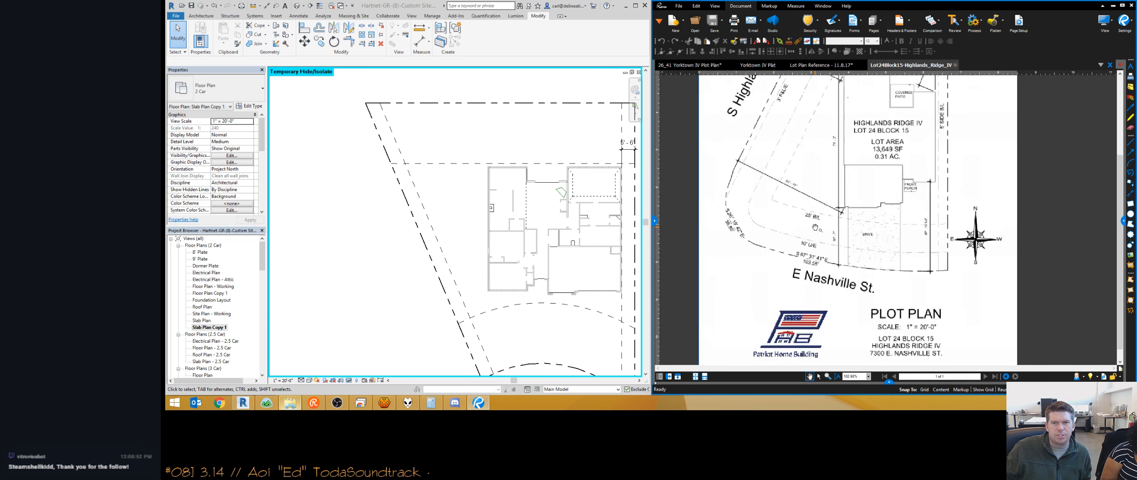
scroll(813, 212, "up", 3)
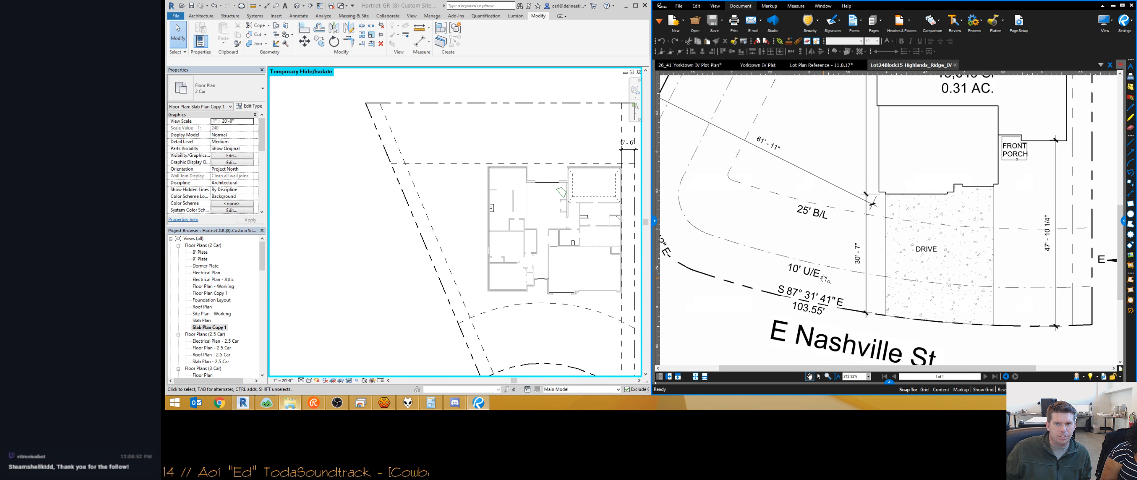
scroll(782, 259, "down", 2)
middle_click_drag(782, 258, 877, 269)
left_click(458, 183)
middle_click_drag(427, 216, 386, 202)
scroll(385, 201, "down", 1)
scroll(385, 204, "down", 1)
key("t")
key("g")
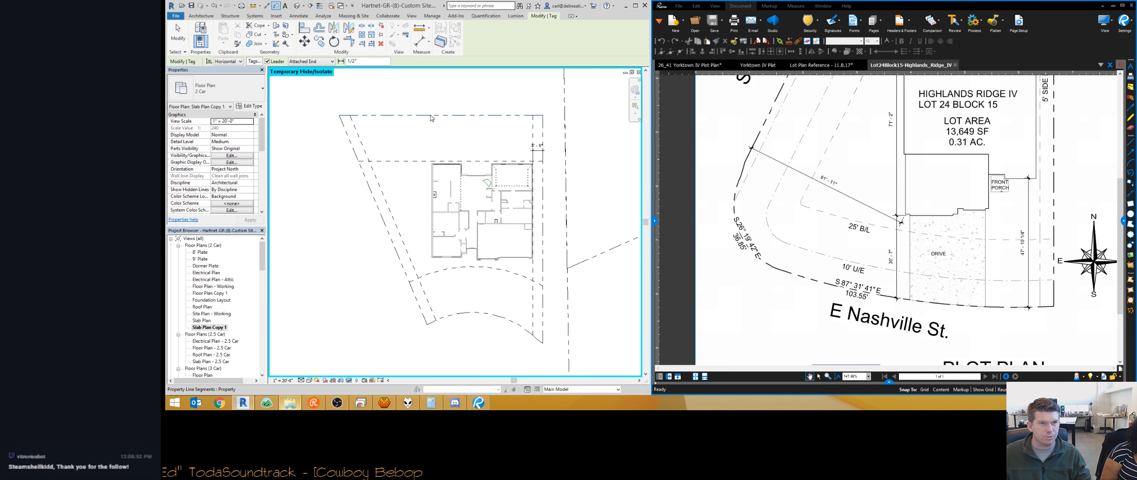
left_click(431, 116)
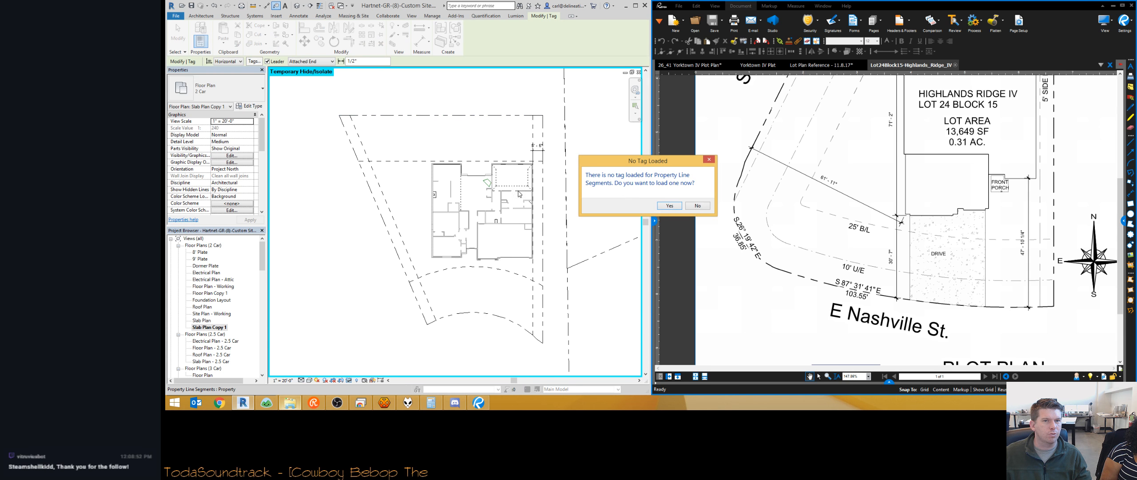
left_click(673, 205)
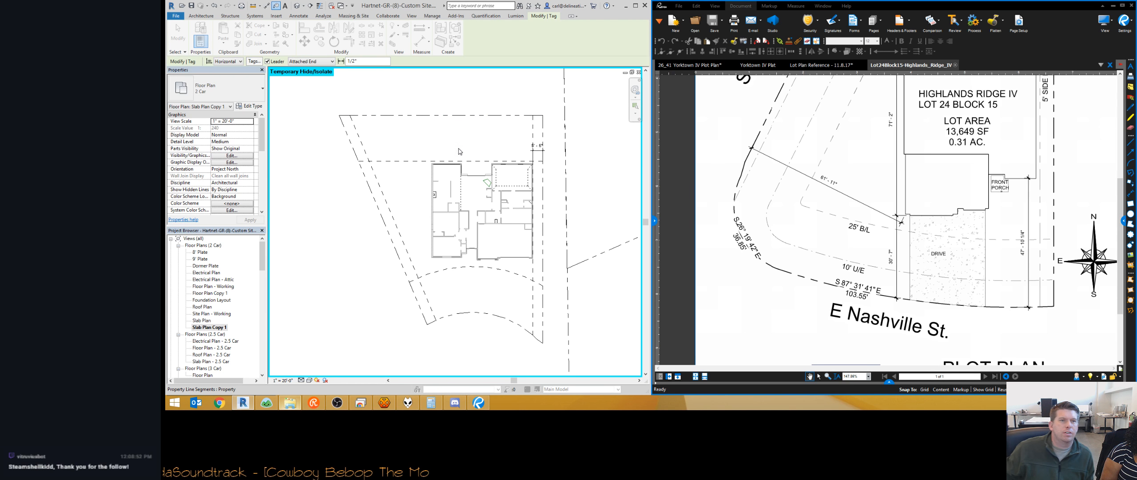
scroll(533, 178, "down", 10)
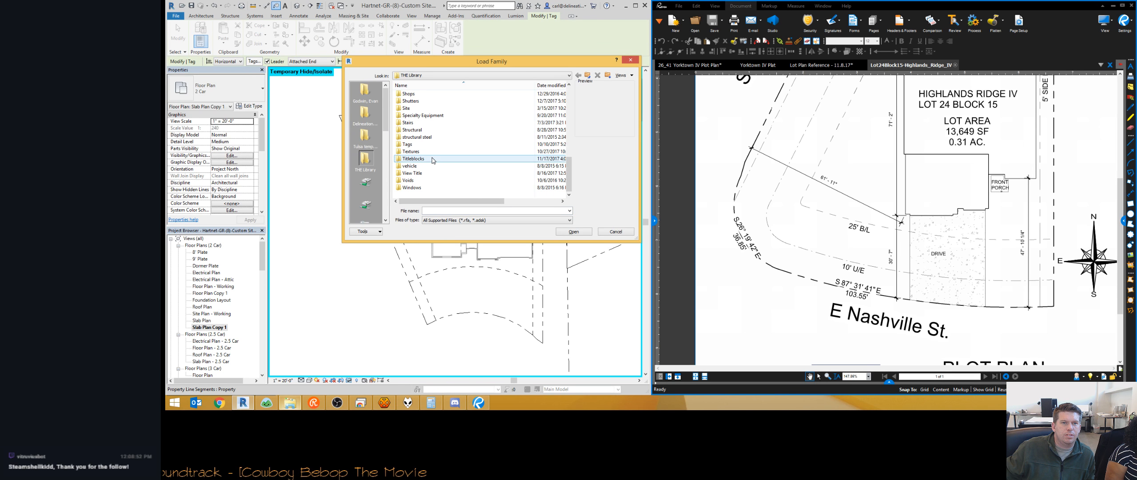
left_click(615, 231)
Examine the bearing and distance labels along the street-side boundary on the reference plot plan.
scroll(413, 271, "down", 3)
scroll(446, 199, "up", 4)
scroll(449, 209, "down", 2)
left_click(791, 182)
left_click_drag(791, 182, 791, 218)
scroll(793, 222, "down", 1)
scroll(817, 304, "up", 3)
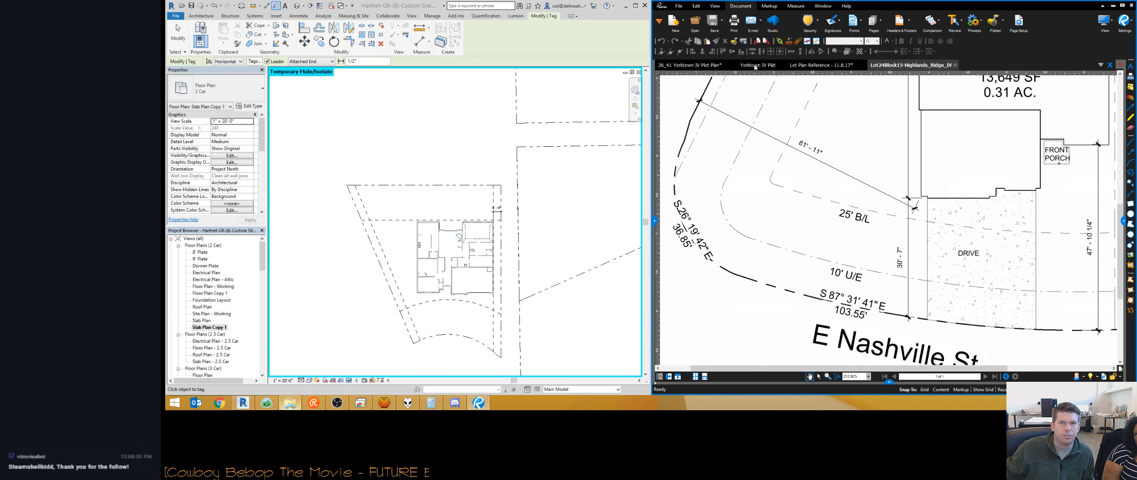
Try to tag the rear property line with Property Line Set Back Tag.rfa loaded from the library's Tags folder.
left_click(439, 191)
scroll(439, 190, "down", 2)
left_click(439, 191)
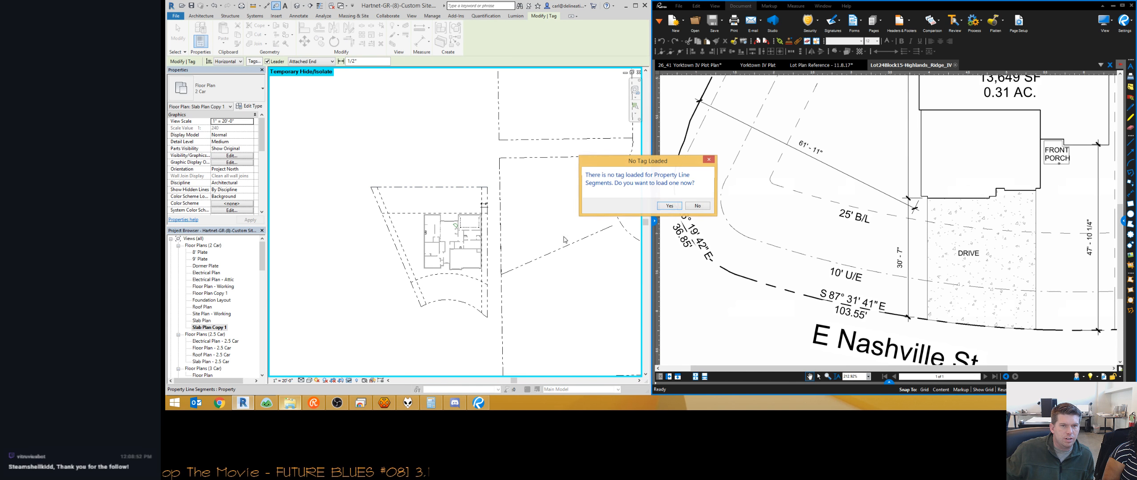
left_click(666, 206)
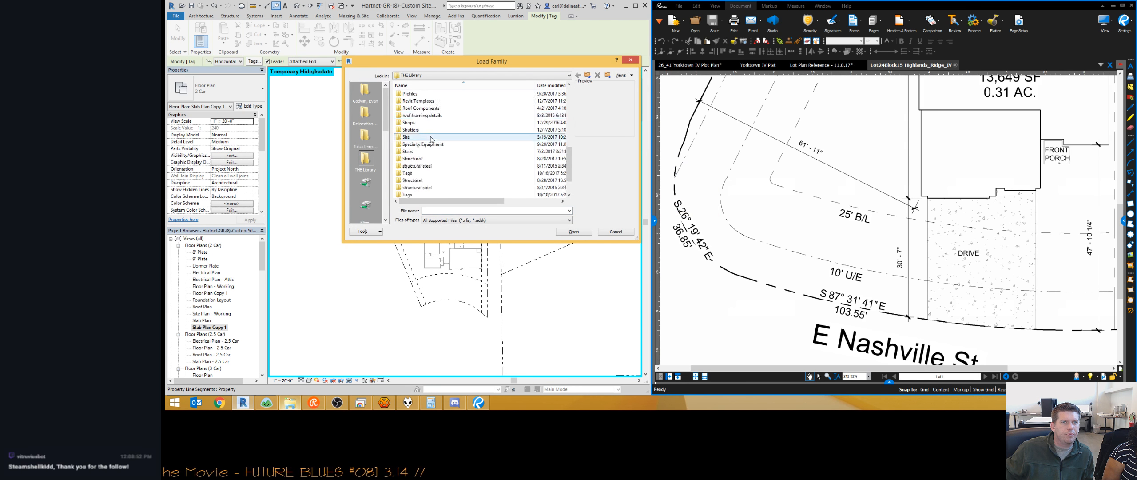
scroll(430, 139, "up", 8)
double_click(425, 144)
left_click(587, 75)
scroll(434, 158, "down", 10)
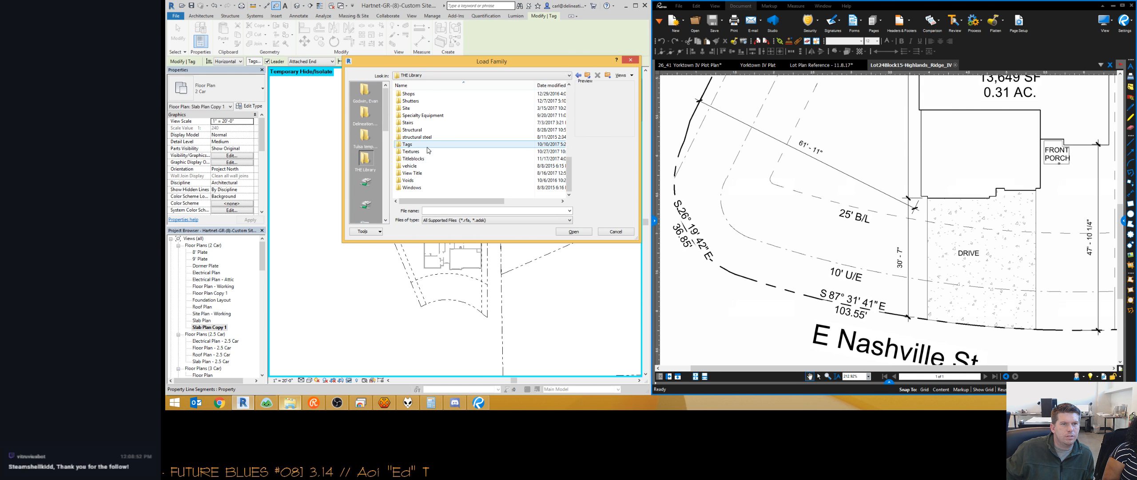
double_click(433, 144)
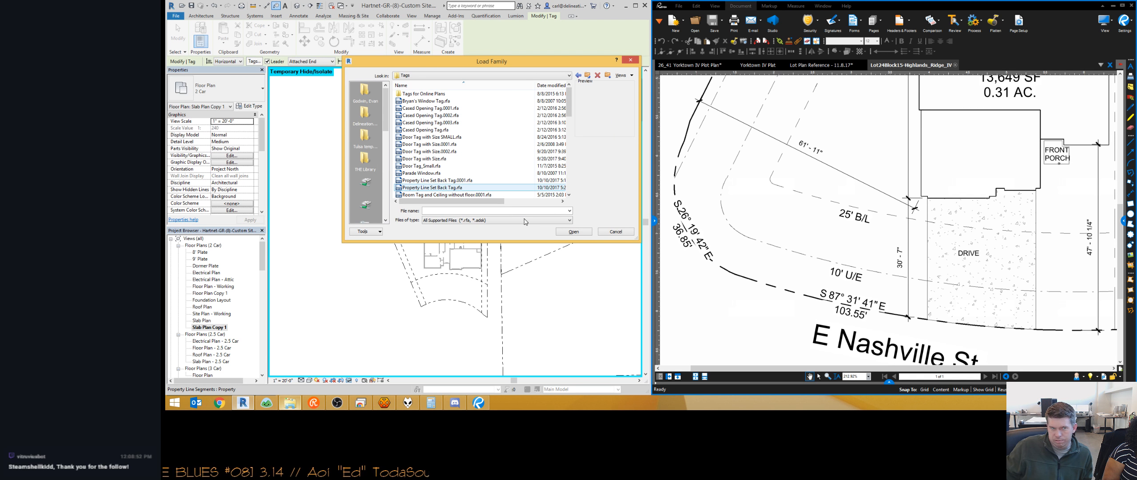
left_click(440, 187)
left_click(585, 232)
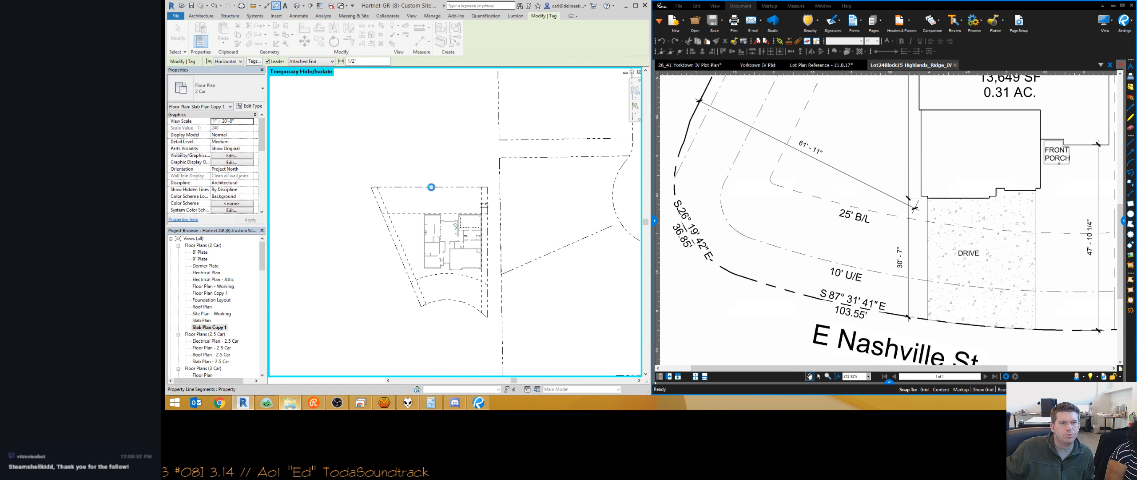
scroll(431, 187, "up", 5)
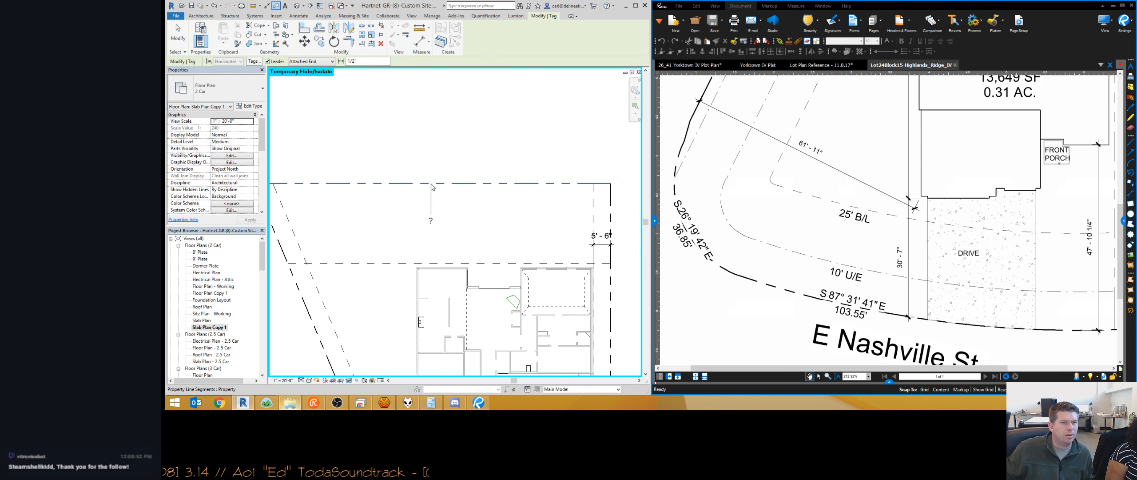
key("Escape")
key("Escape")
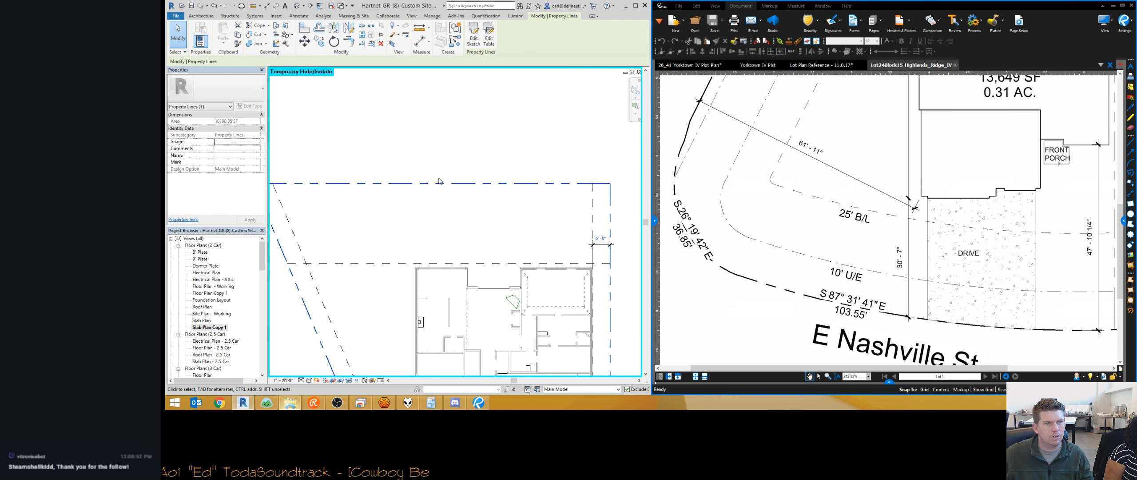
Start tagging by category and check the list of loaded tags and symbols.
key("t")
key("g")
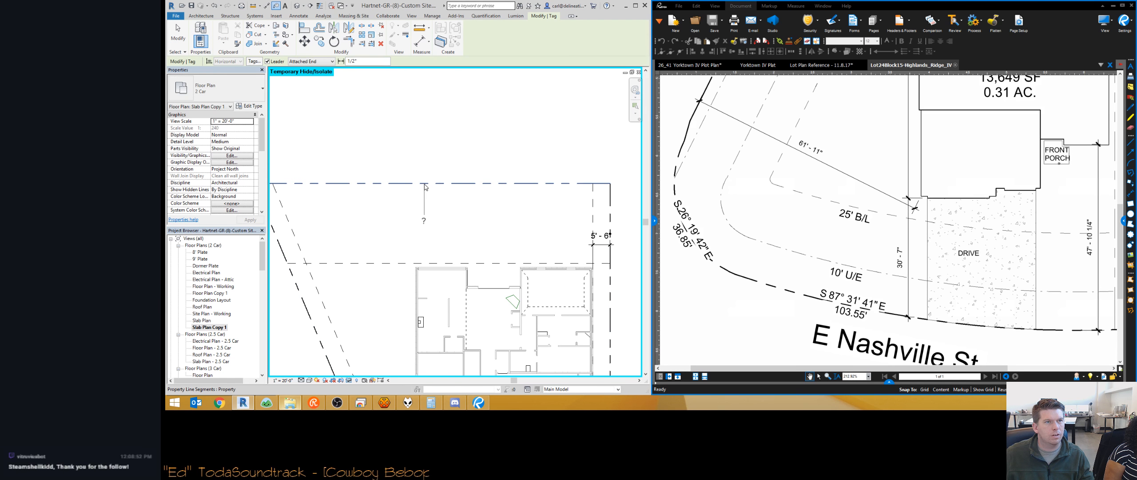
left_click(254, 61)
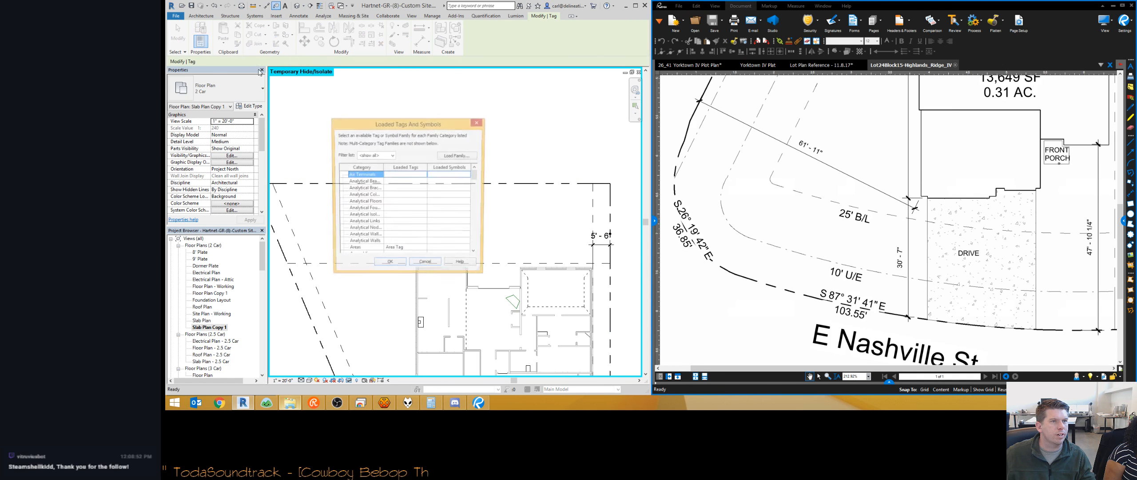
left_click(429, 250)
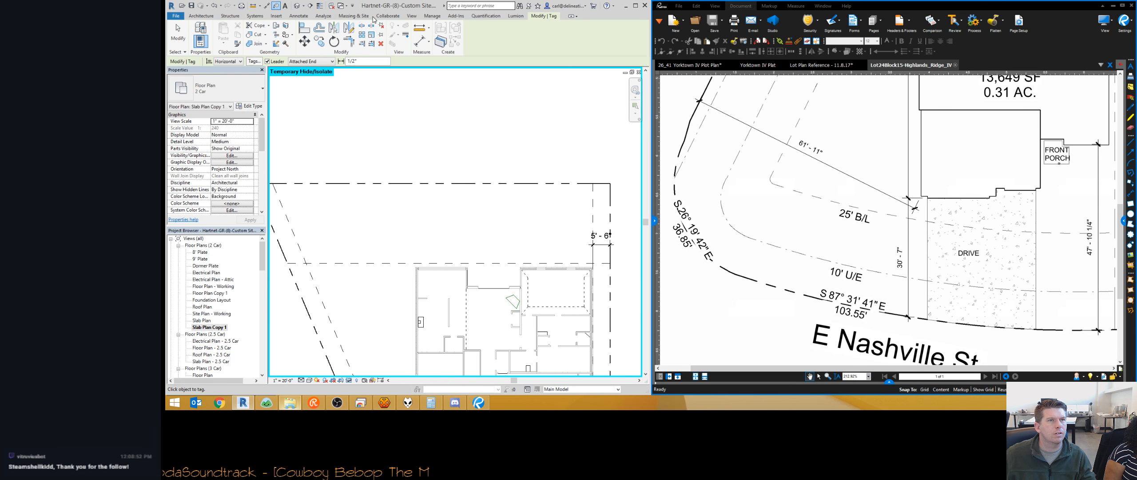
Load Property Line Tag.rfa and Property Line Tag-Radius.rfa from the Annotations Civil folder and tag the rear property line with its bearing and distance.
left_click(276, 16)
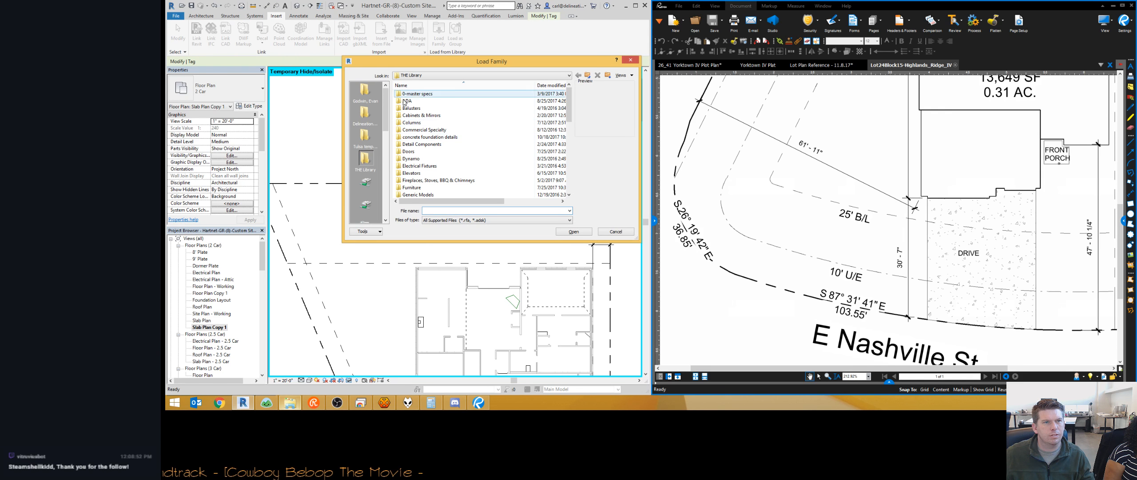
scroll(378, 146, "down", 4)
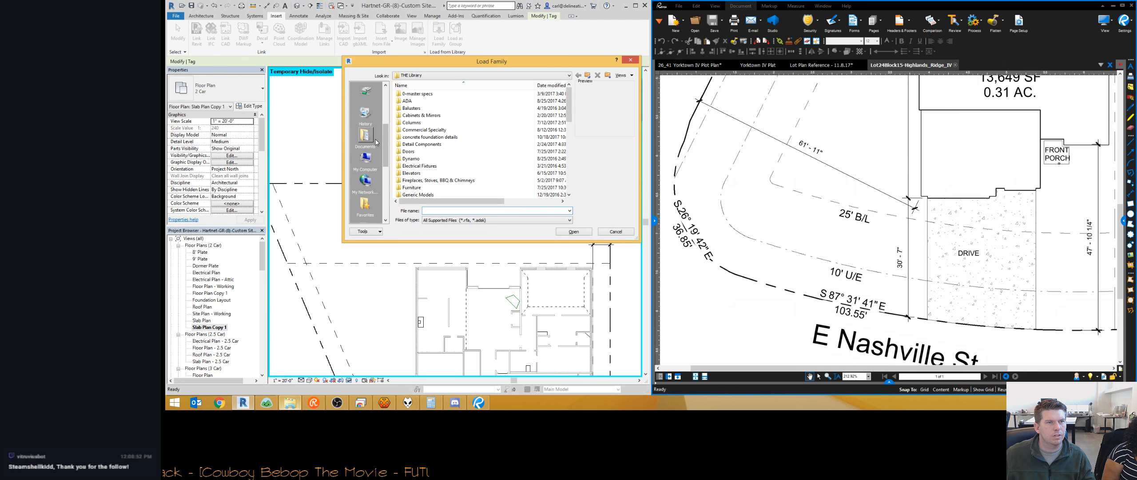
scroll(380, 164, "down", 3)
left_click(365, 182)
double_click(419, 95)
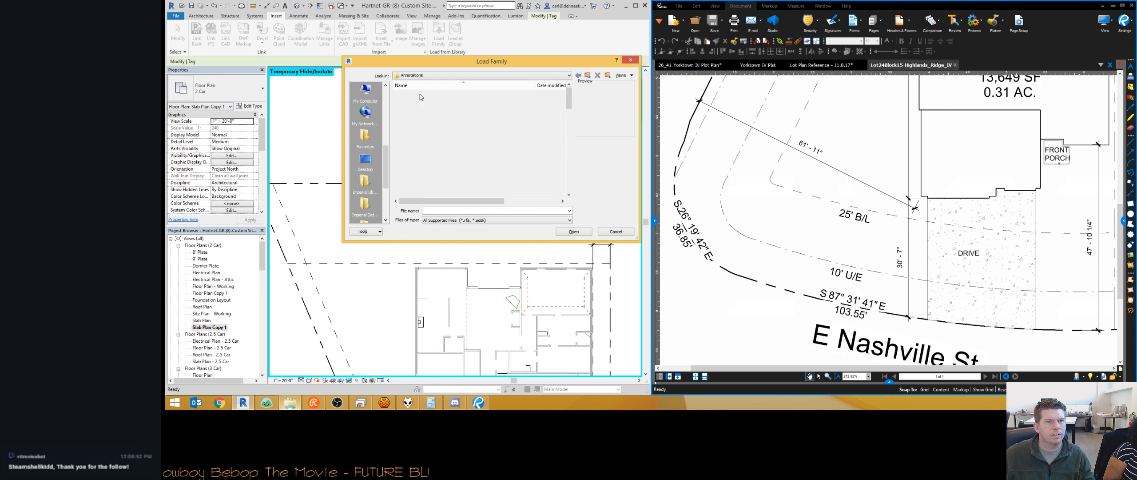
double_click(415, 101)
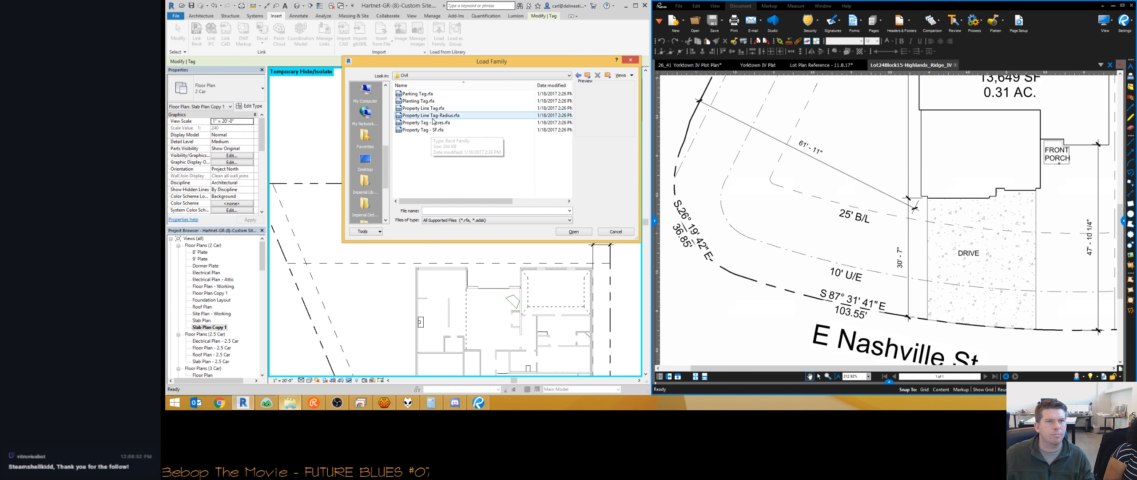
left_click(434, 108)
left_click(431, 116)
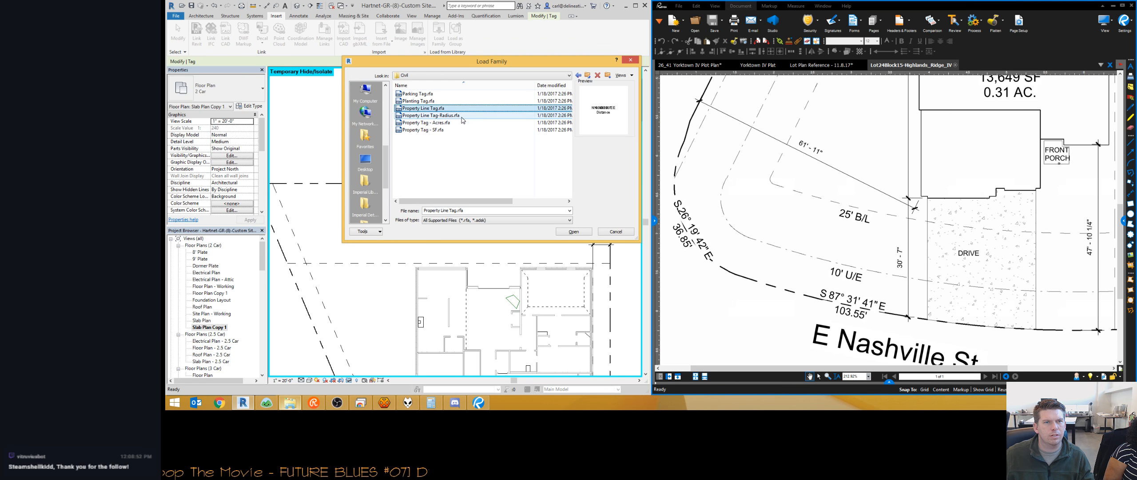
left_click(564, 232)
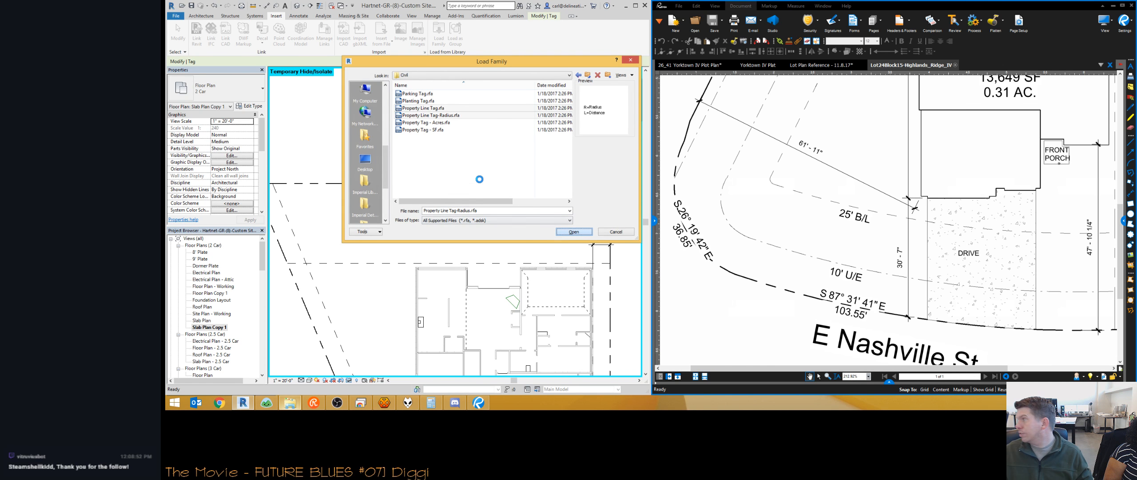
key("Return")
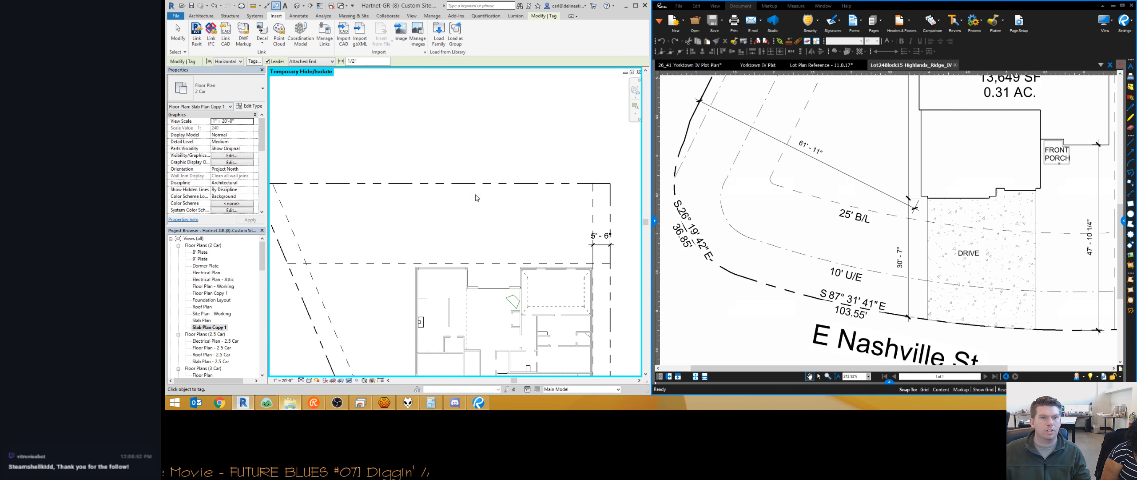
left_click(441, 183)
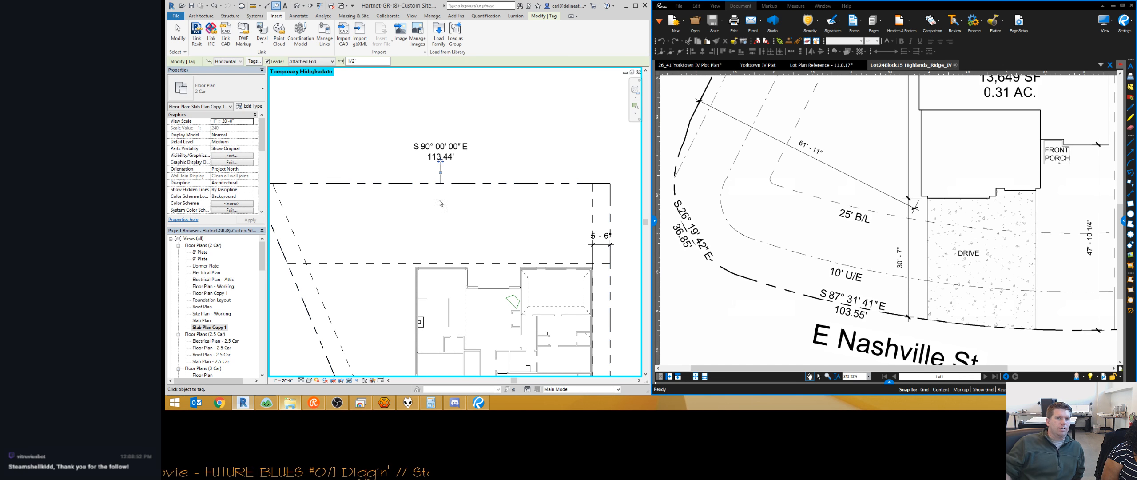
Tag the slanted side property line with its bearing and distance.
middle_click_drag(463, 210, 444, 169)
scroll(444, 170, "down", 1)
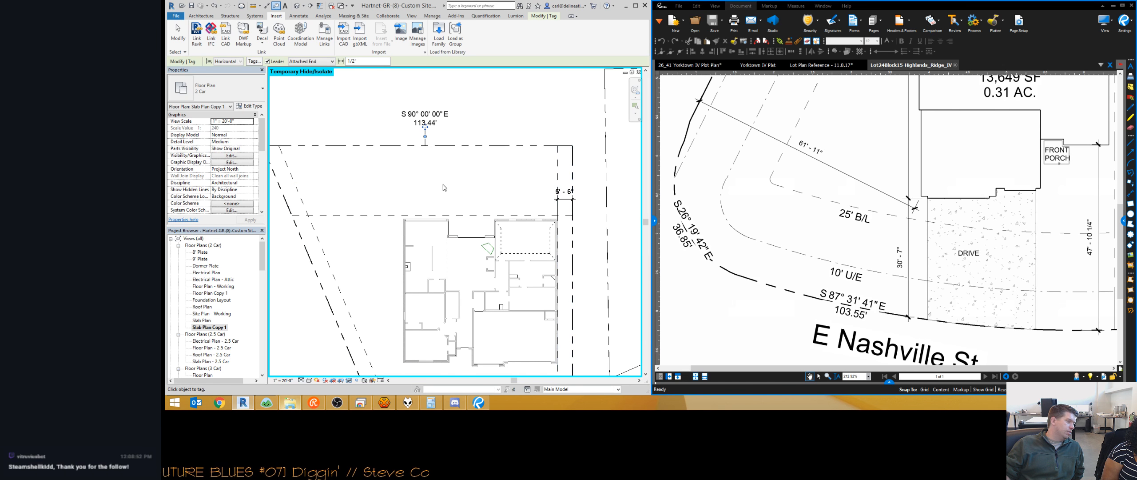
middle_click_drag(412, 194, 498, 154)
scroll(482, 159, "down", 2)
scroll(511, 113, "up", 1)
scroll(514, 114, "up", 2)
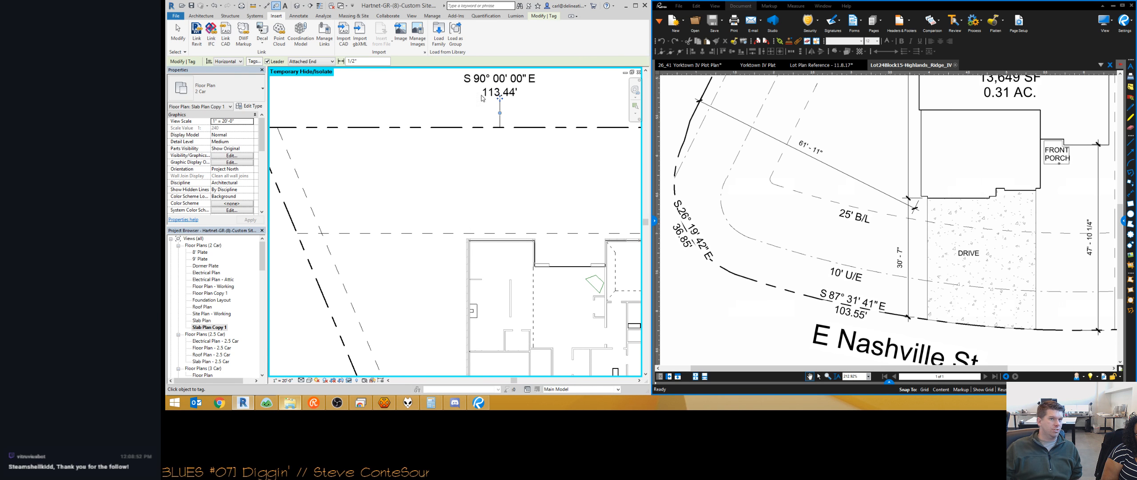
scroll(496, 97, "down", 1)
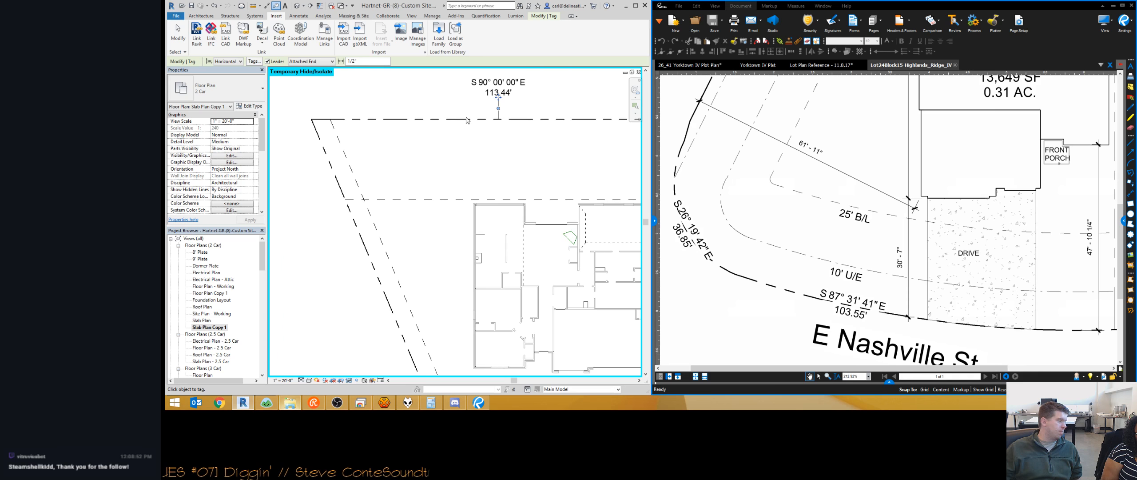
left_click(376, 268)
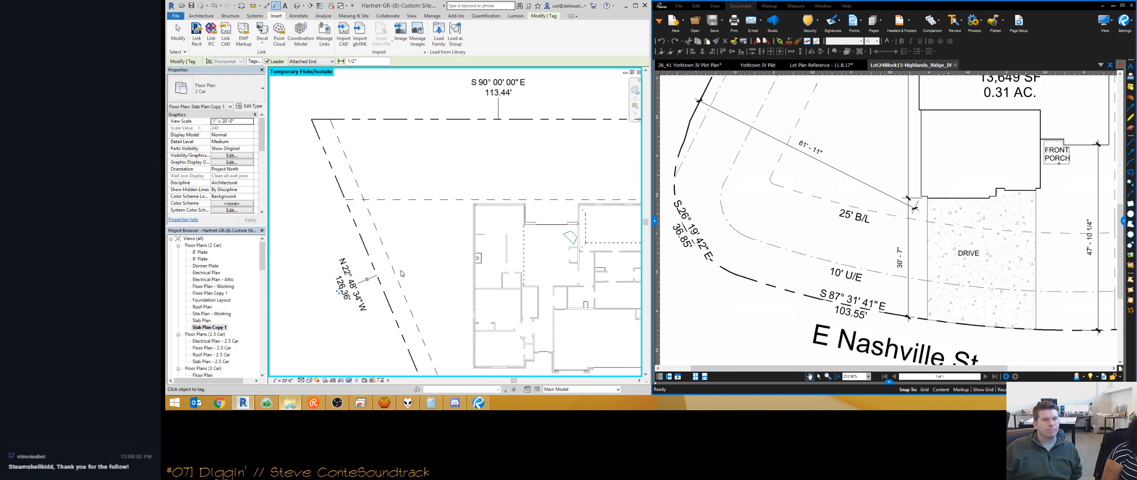
Assign Property Line Tag: Degrees Minutes Seconds as the loaded tag for property line segments under Site.
left_click(251, 62)
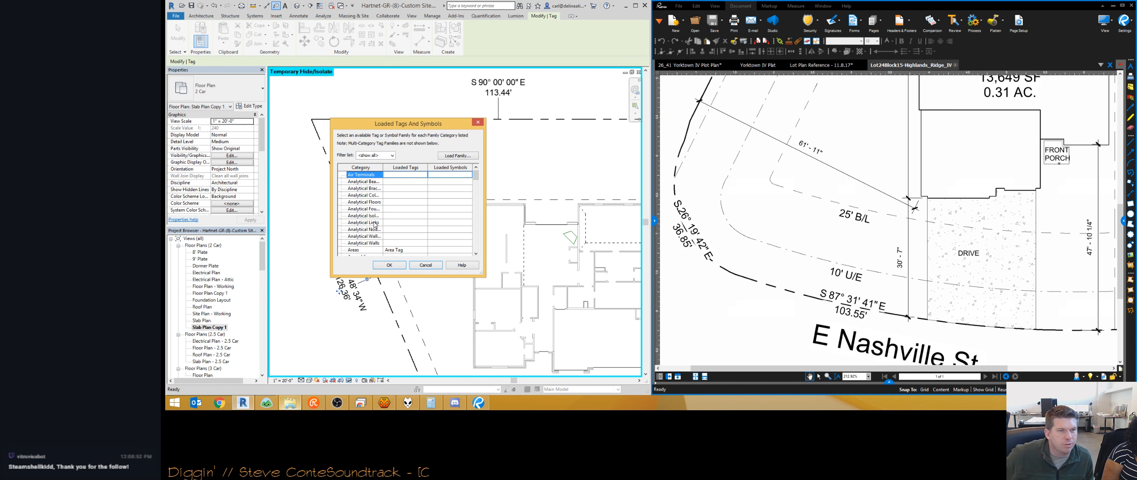
scroll(373, 213, "down", 15)
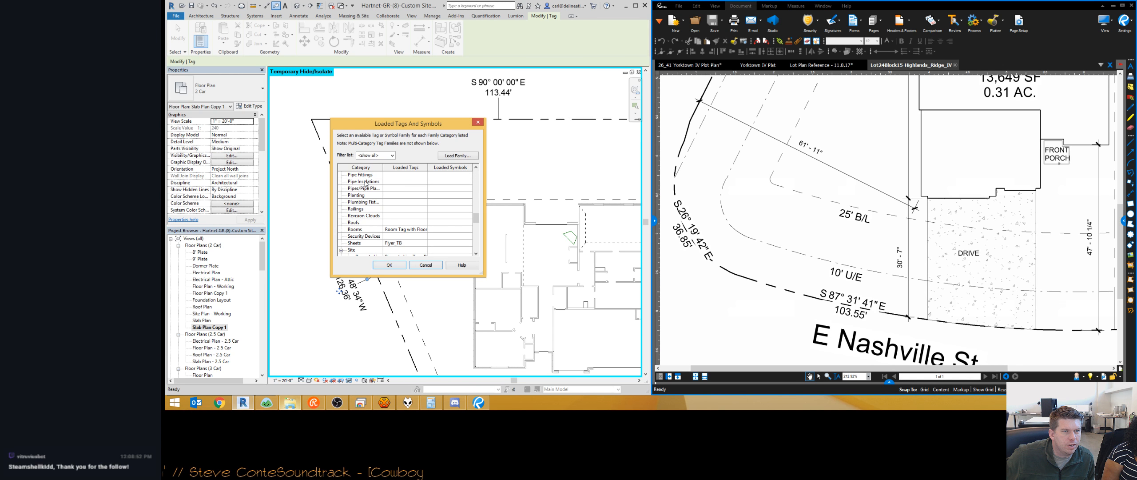
scroll(368, 227, "down", 2)
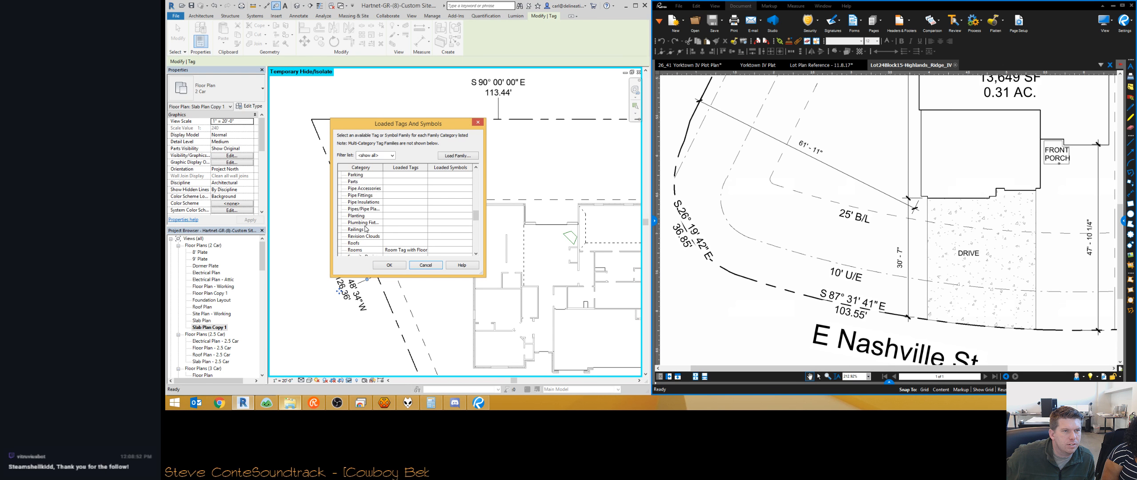
left_click(404, 216)
left_click(424, 215)
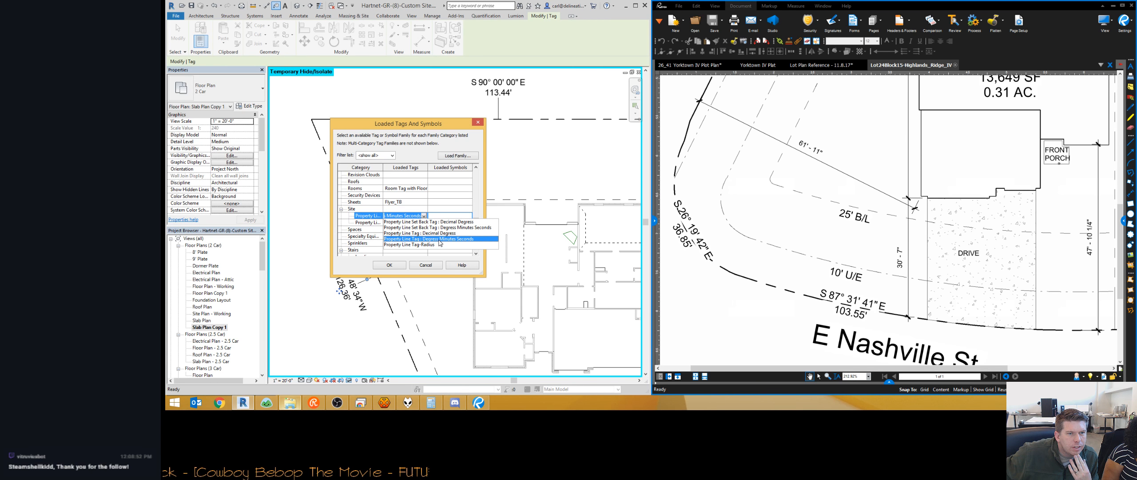
left_click(394, 239)
left_click(414, 222)
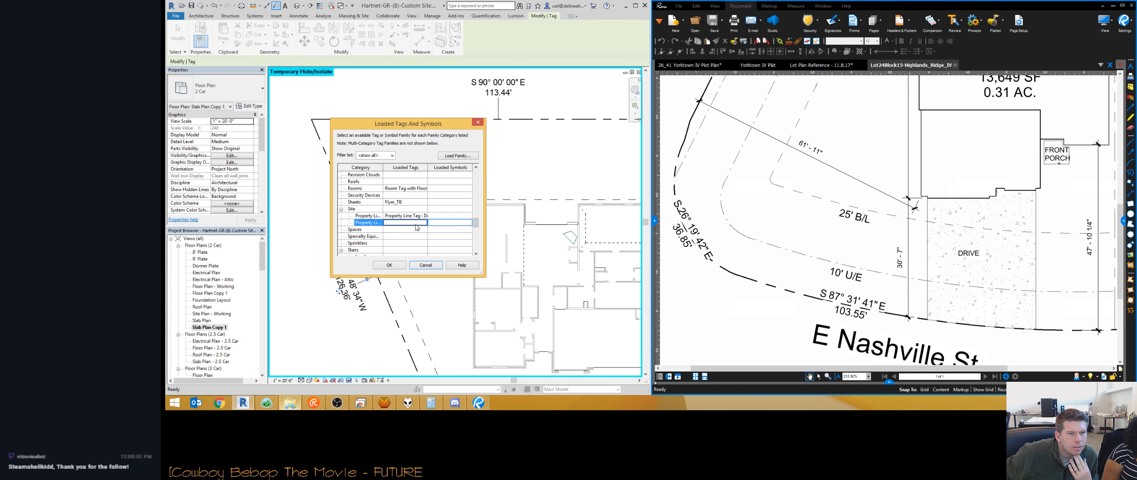
left_click(388, 265)
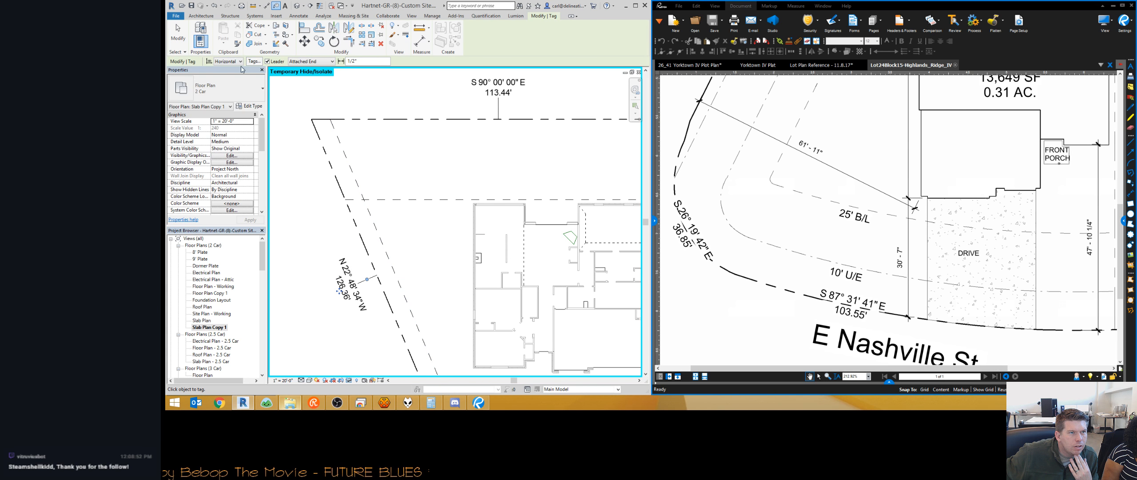
Tag the rear setback line with a Decimal Degrees Property Line Set Back Tag reading 25' B/L, without a leader and placed on the line.
left_click(434, 197)
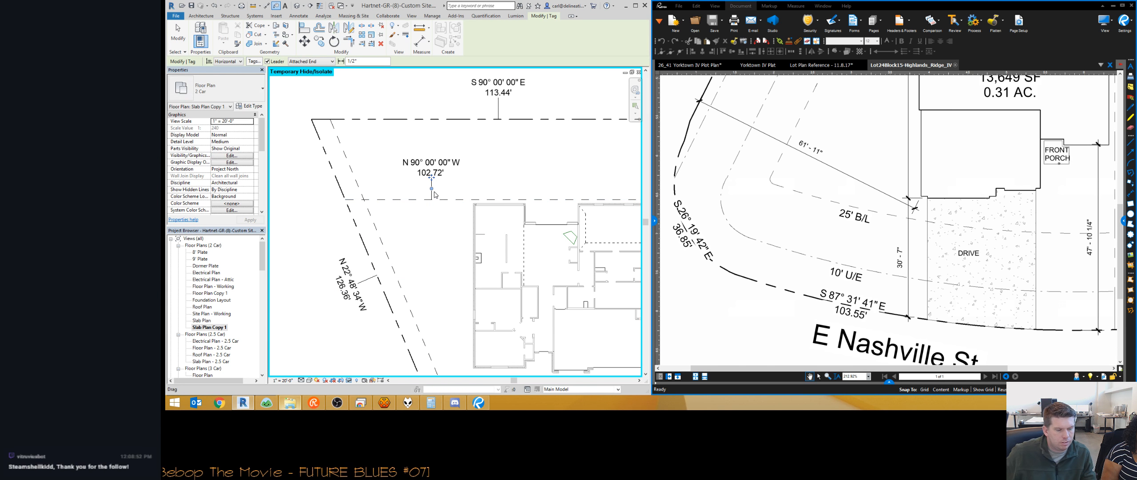
key("Escape")
left_click(237, 93)
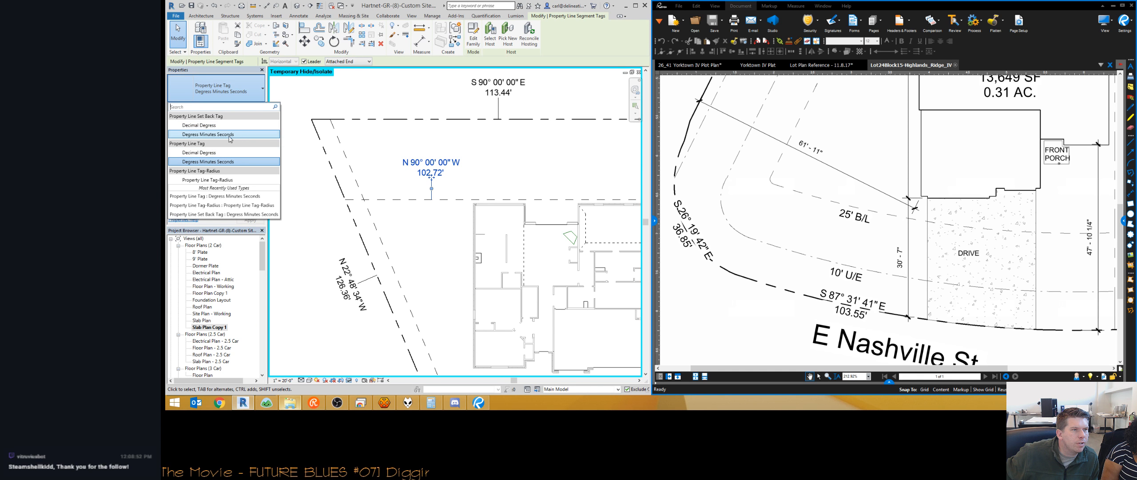
left_click(200, 125)
left_click(429, 174)
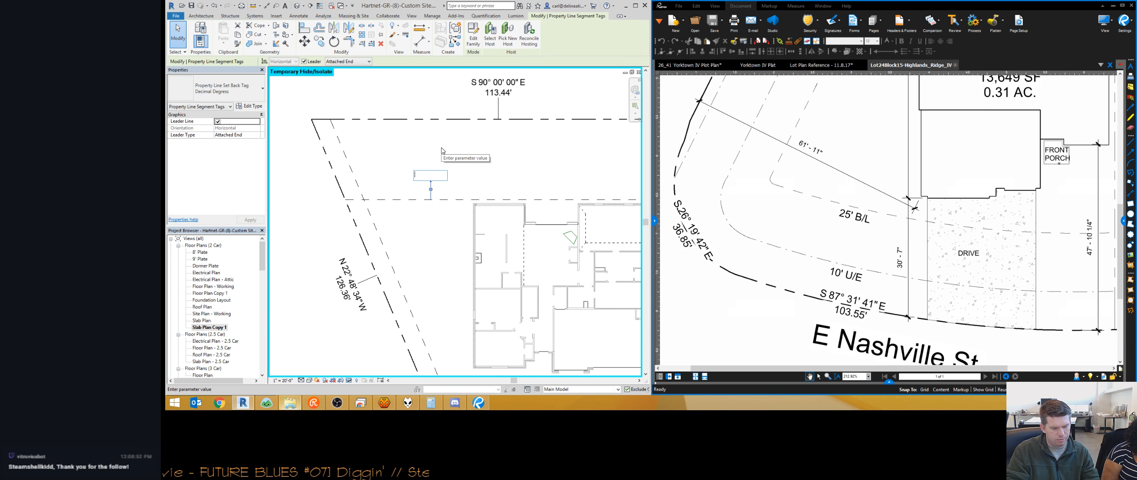
type("25' B/L")
key("Return")
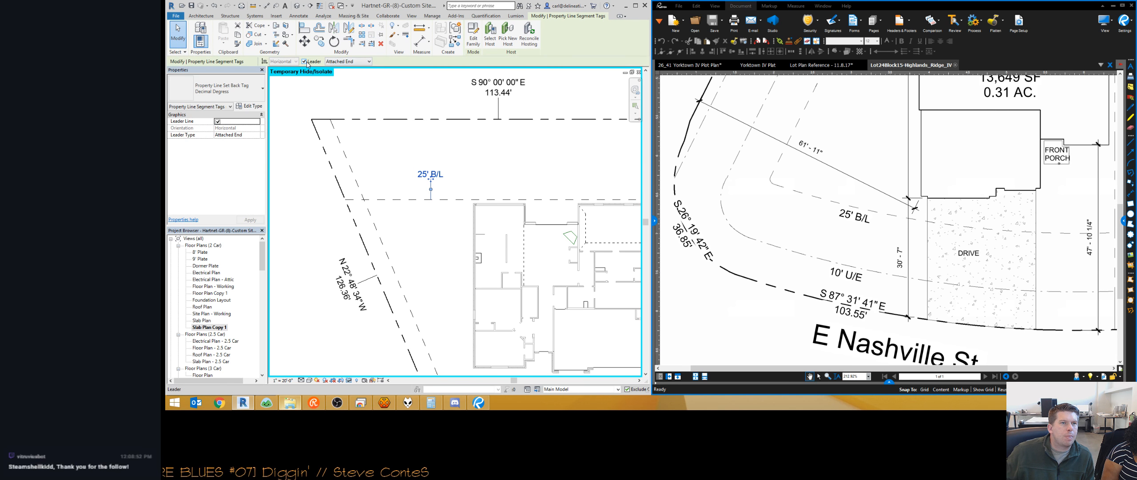
left_click(321, 62)
left_click_drag(430, 179, 448, 201)
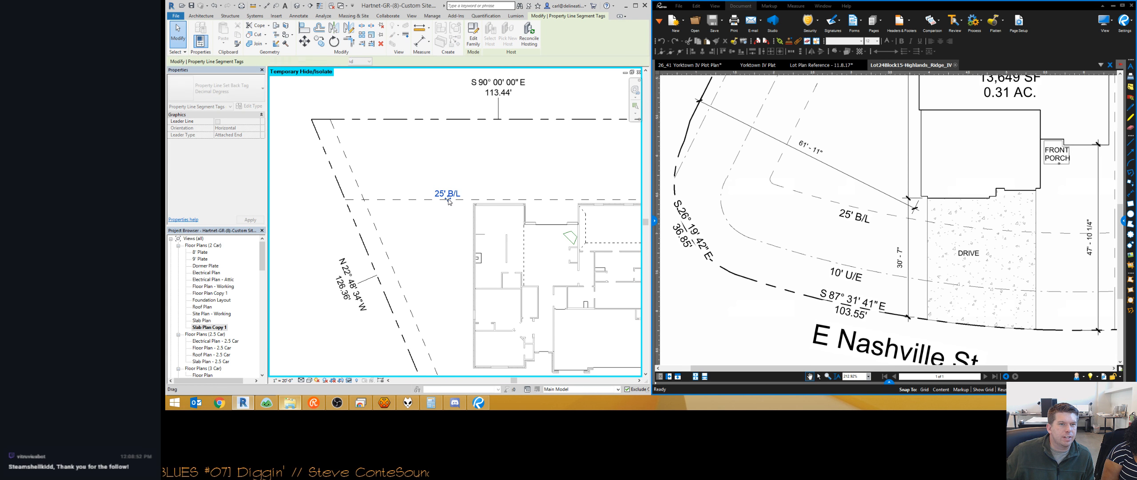
Try labelling the slanted side boundary with a text note reading 25' b/l, rotated to follow the line.
middle_click_drag(448, 202, 439, 86)
scroll(439, 94, "down", 2)
middle_click_drag(431, 118, 434, 164)
scroll(429, 138, "down", 1)
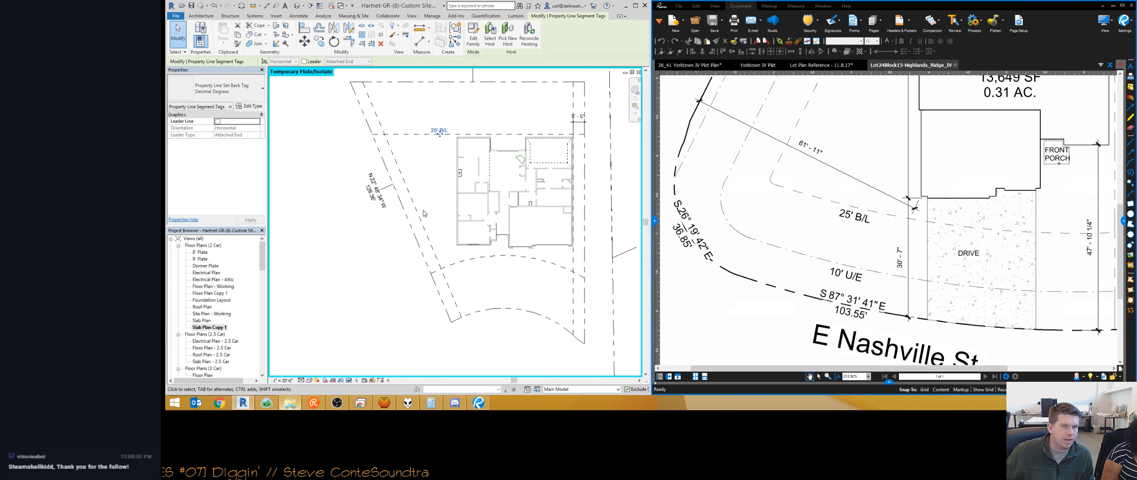
scroll(409, 223, "up", 2)
key("t")
key("x")
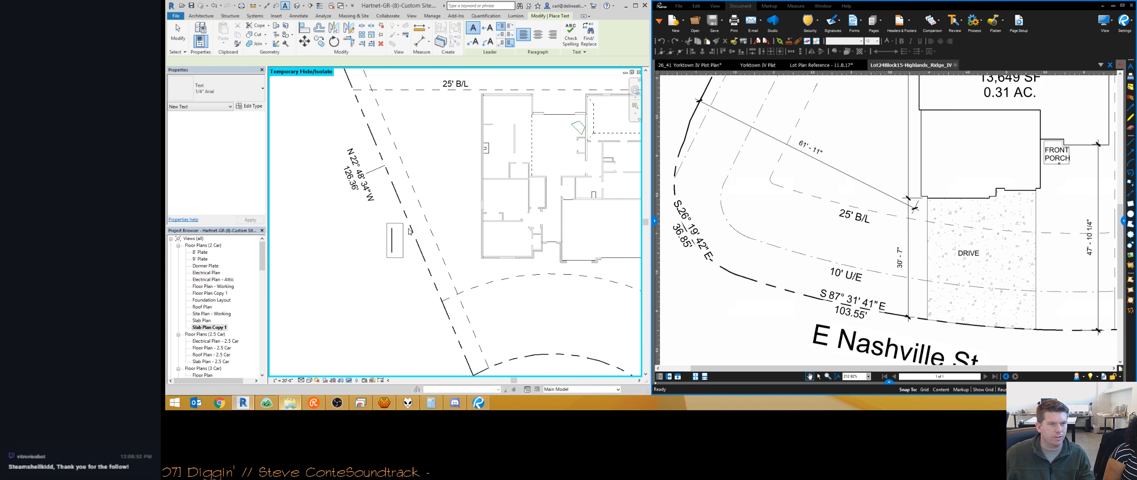
left_click(411, 228)
type("25' b/l")
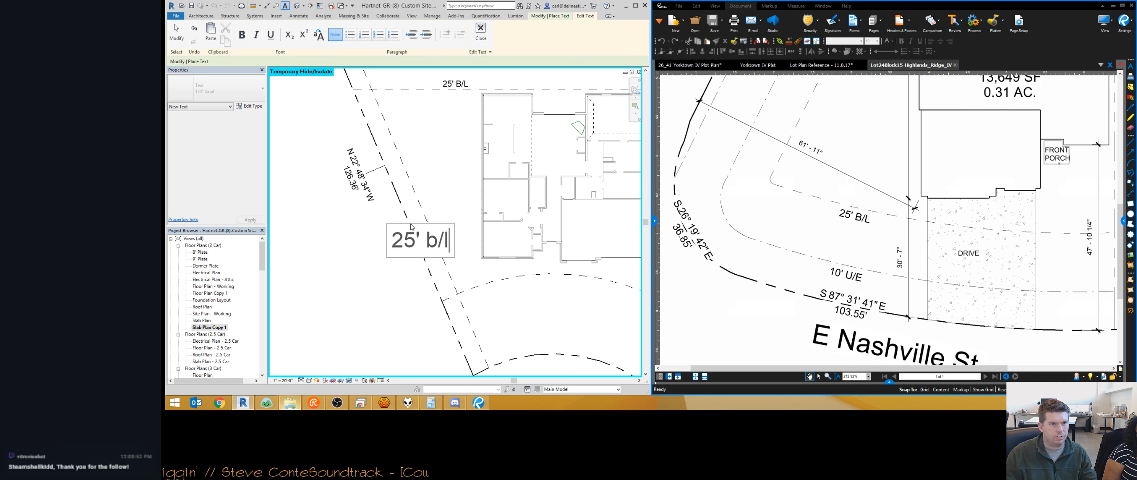
left_click(423, 193)
left_click_drag(454, 223, 448, 264)
left_click_drag(424, 203, 404, 212)
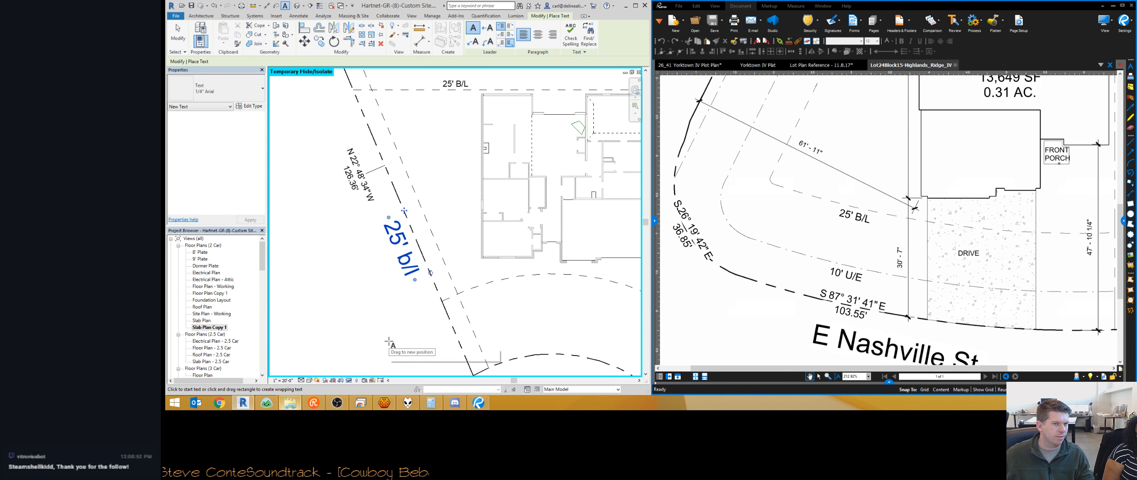
key("Escape")
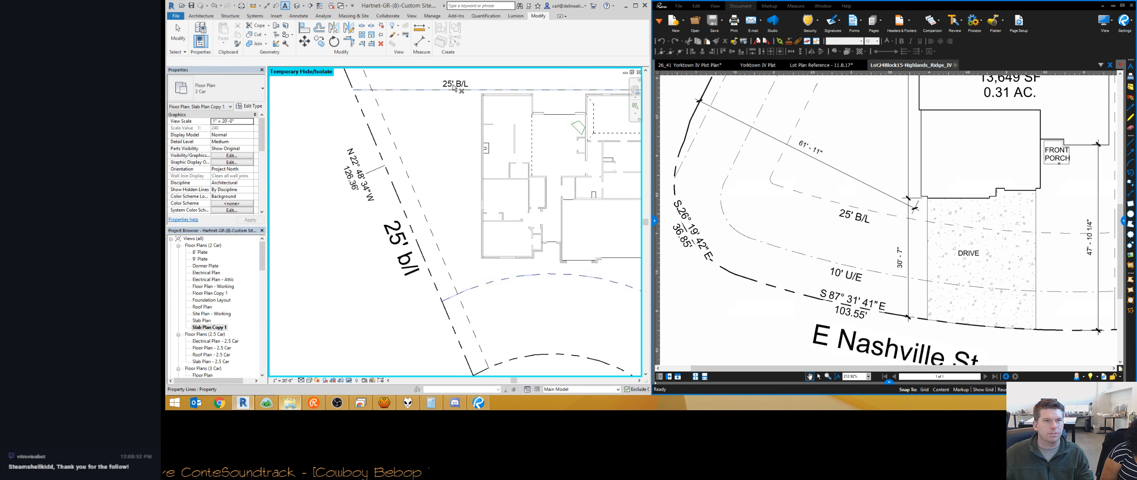
left_click(402, 249)
key("Delete")
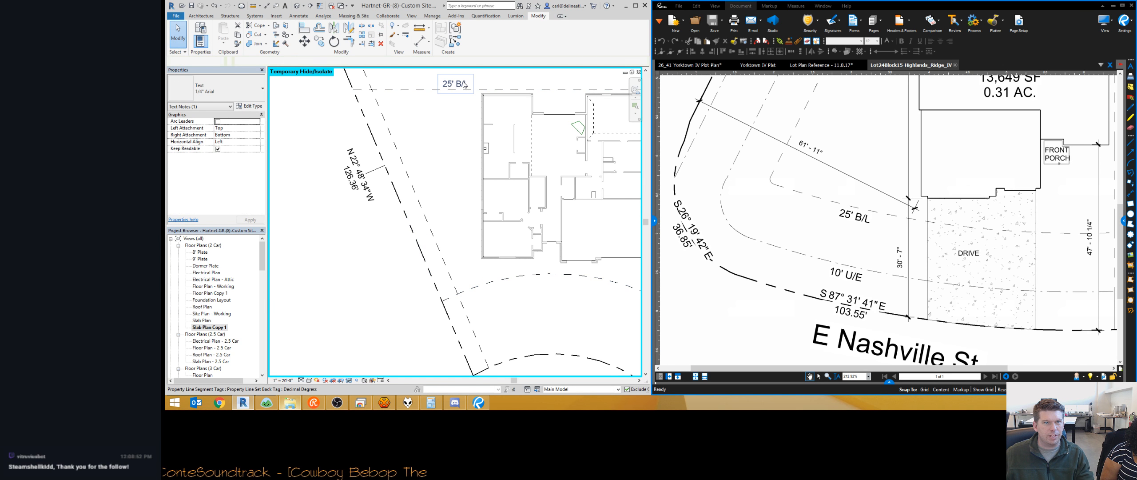
Place a setback tag without a leader on the slanted side setback line.
left_click(456, 83)
key("t")
key("g")
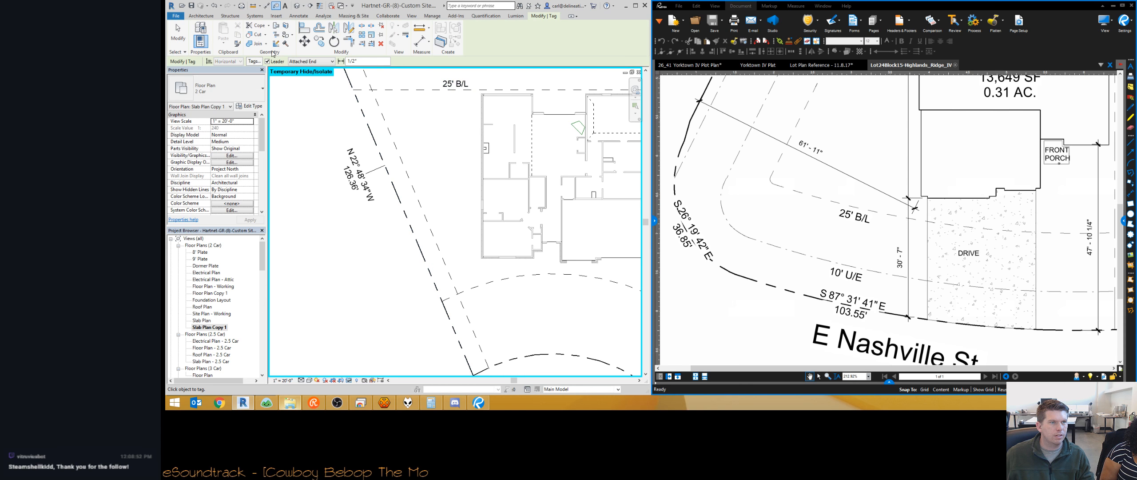
left_click(427, 223)
Tag the curved front setback line with a setback tag reading 25' B/L.
middle_click_drag(521, 280, 391, 229)
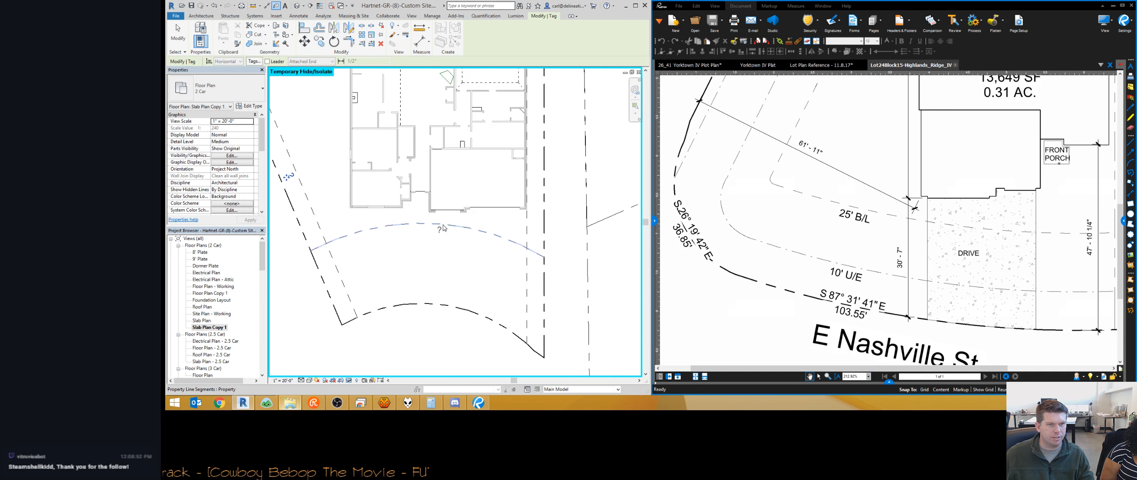
left_click(412, 231)
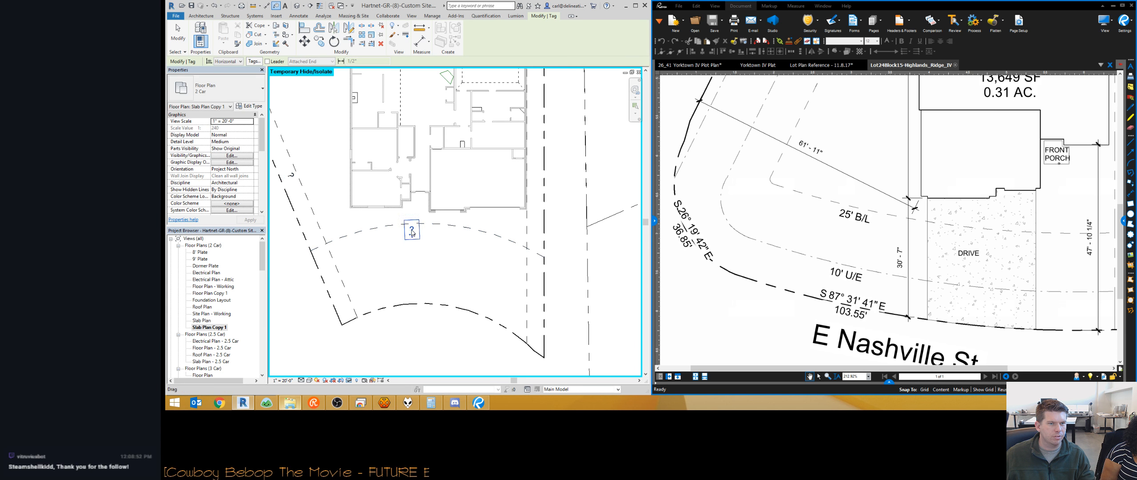
left_click(412, 230)
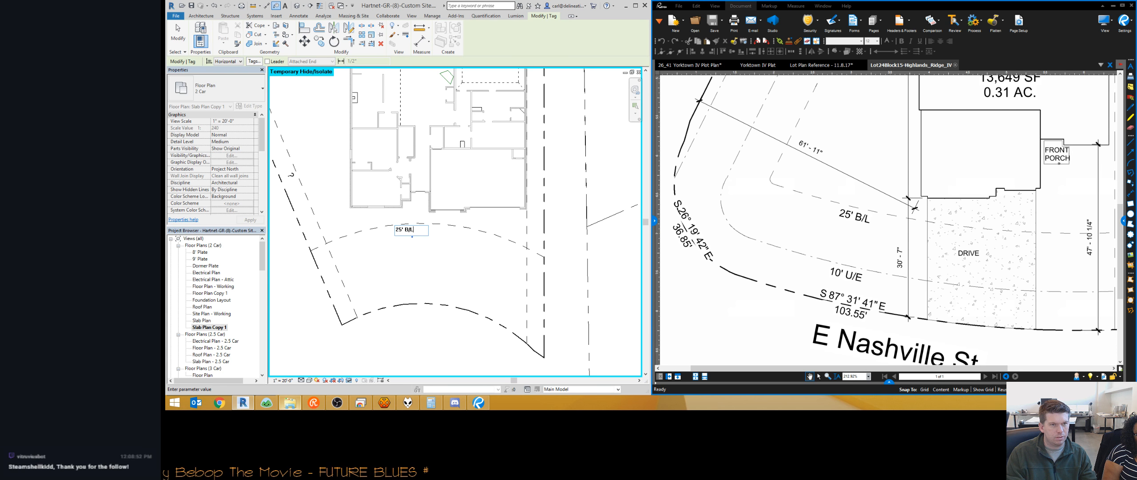
type("25' B/L")
key("Return")
Examine the lot's setback labels and compare them with the reference plot plan.
scroll(430, 265, "down", 3)
scroll(463, 298, "up", 5)
scroll(472, 302, "down", 2)
middle_click_drag(495, 302, 454, 285)
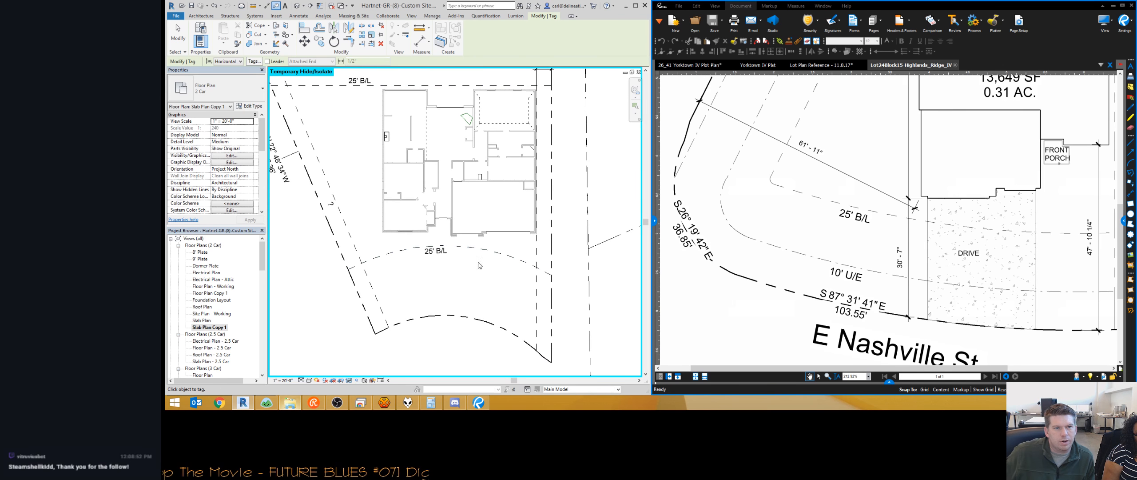
scroll(462, 249, "down", 4)
scroll(338, 156, "up", 2)
scroll(337, 156, "down", 1)
middle_click_drag(361, 148, 401, 164)
scroll(820, 204, "down", 5)
left_click(393, 367)
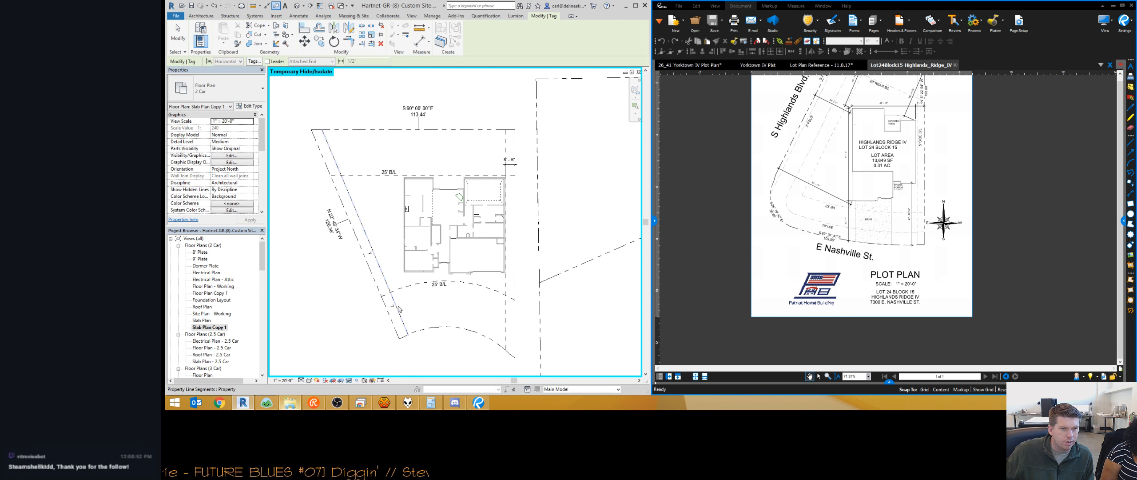
scroll(465, 290, "up", 1)
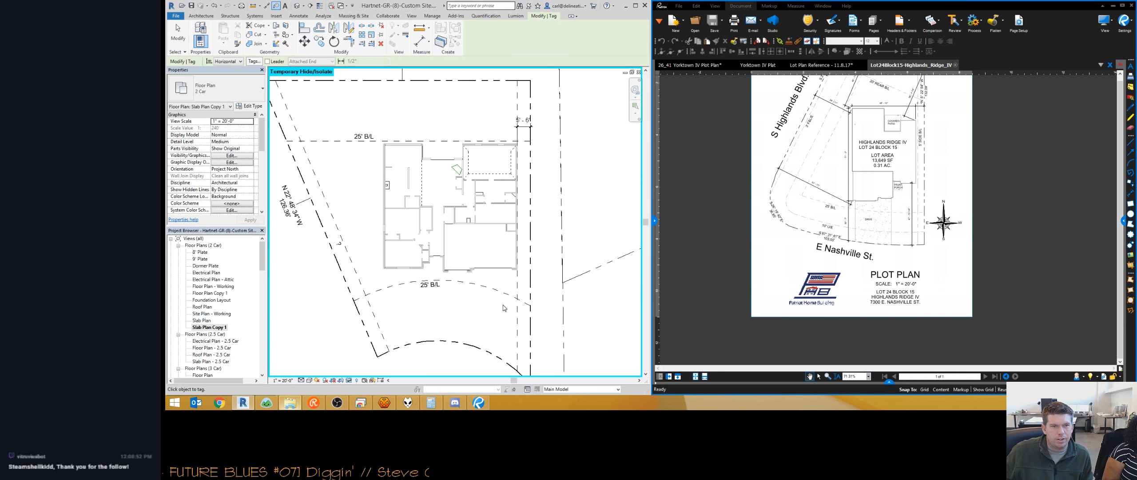
Draw a rectangular Concrete filled region for the driveway, about 37'-6" deep, from the garage front to the street-side property line.
middle_click_drag(479, 307, 457, 284)
key("f")
key("r")
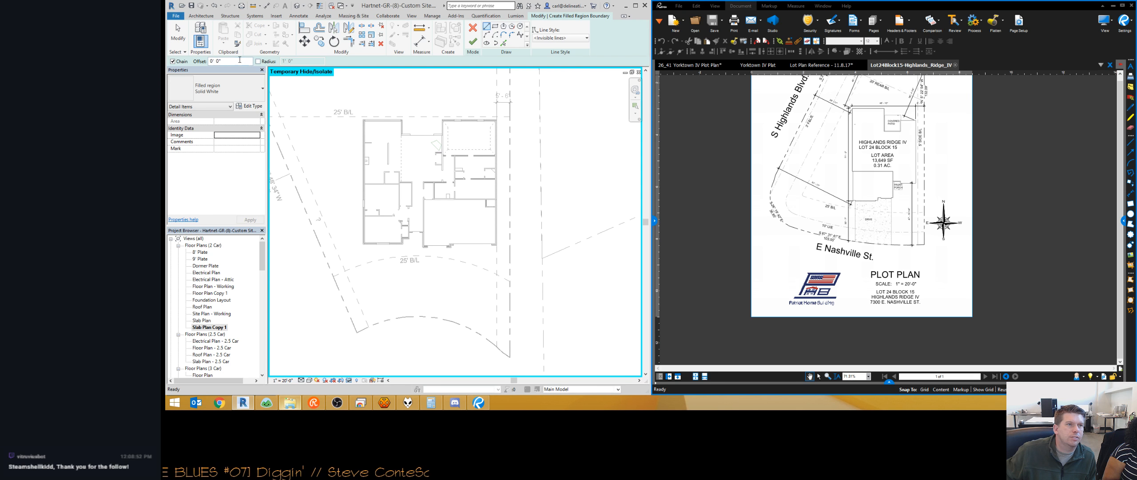
left_click(216, 89)
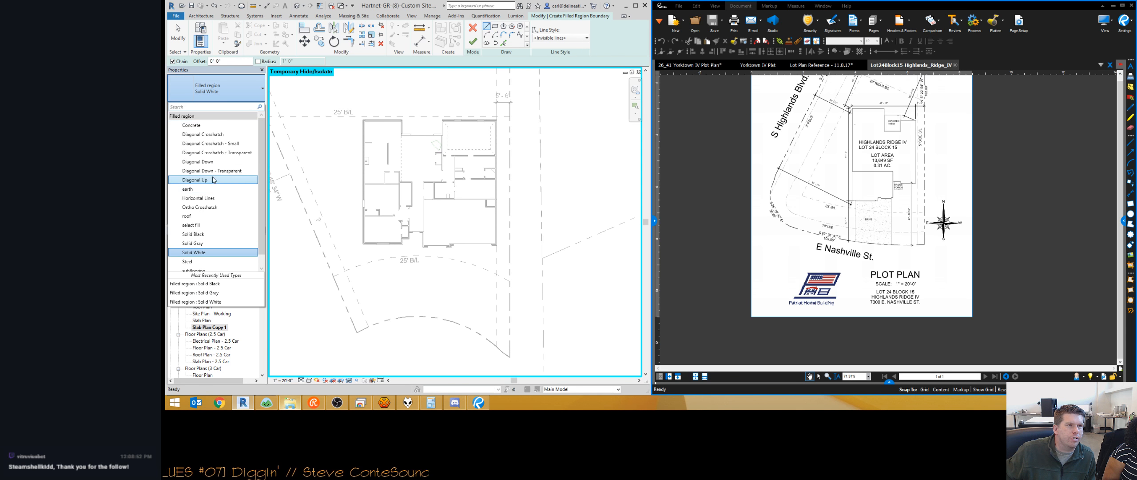
left_click(204, 125)
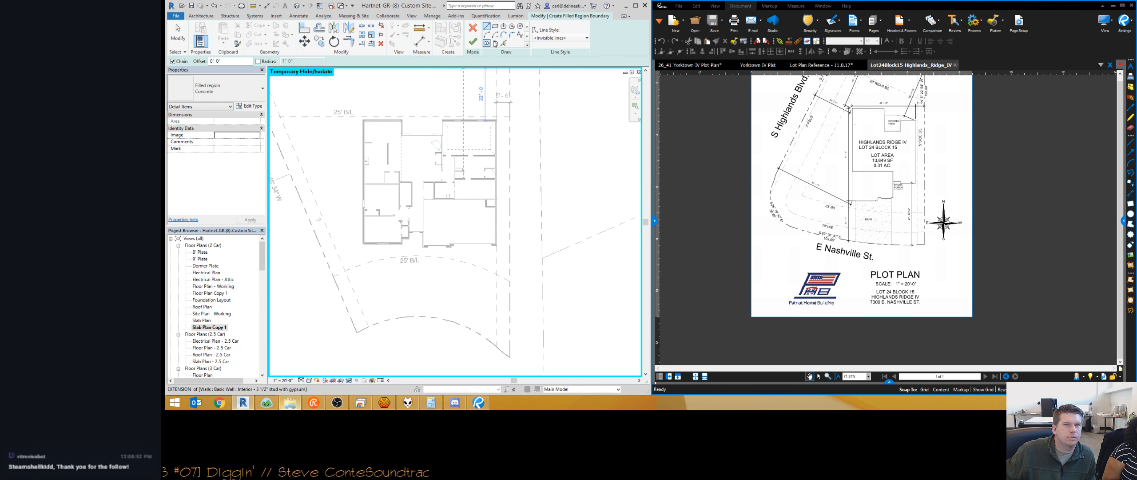
left_click(495, 26)
left_click(424, 245)
left_click(497, 336)
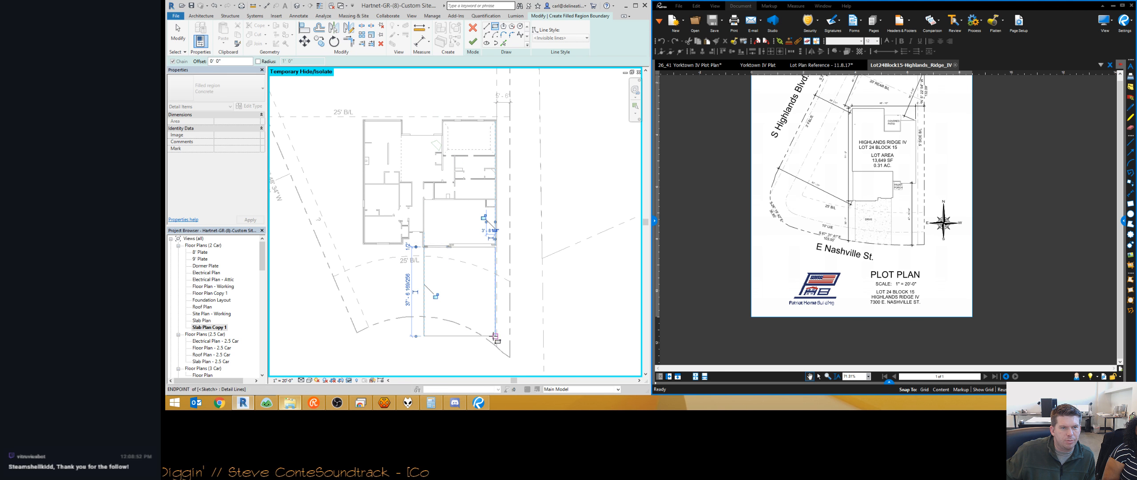
left_click(473, 41)
left_click(200, 94)
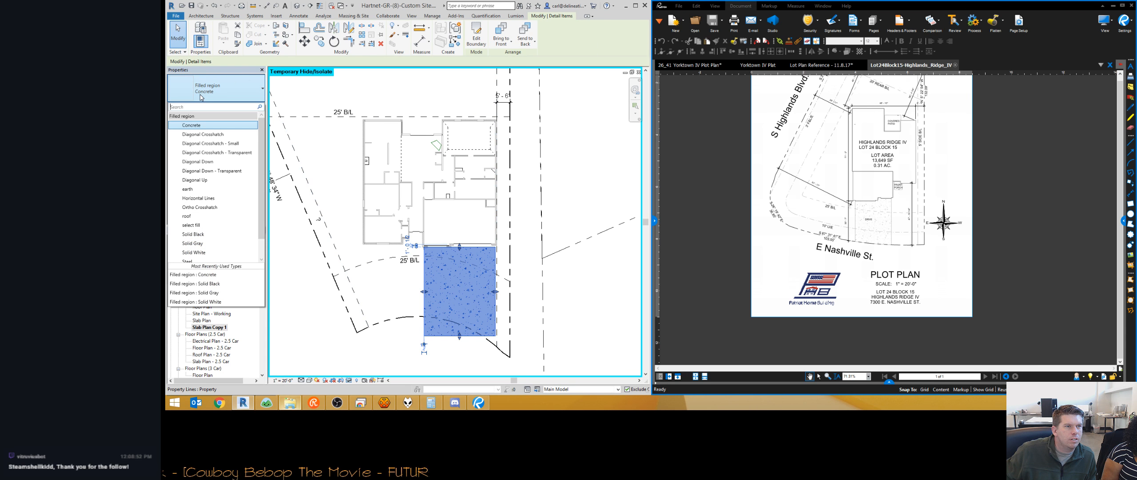
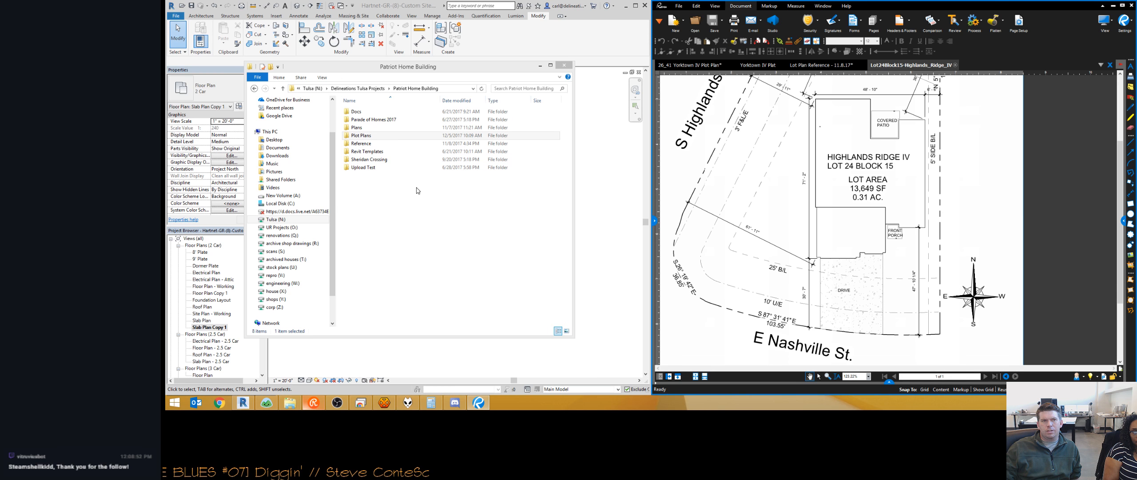
Open the Wood plan's Base Plan folder within the Patriot Home Building plans and browse its Revit project files.
left_click(386, 128)
double_click(386, 129)
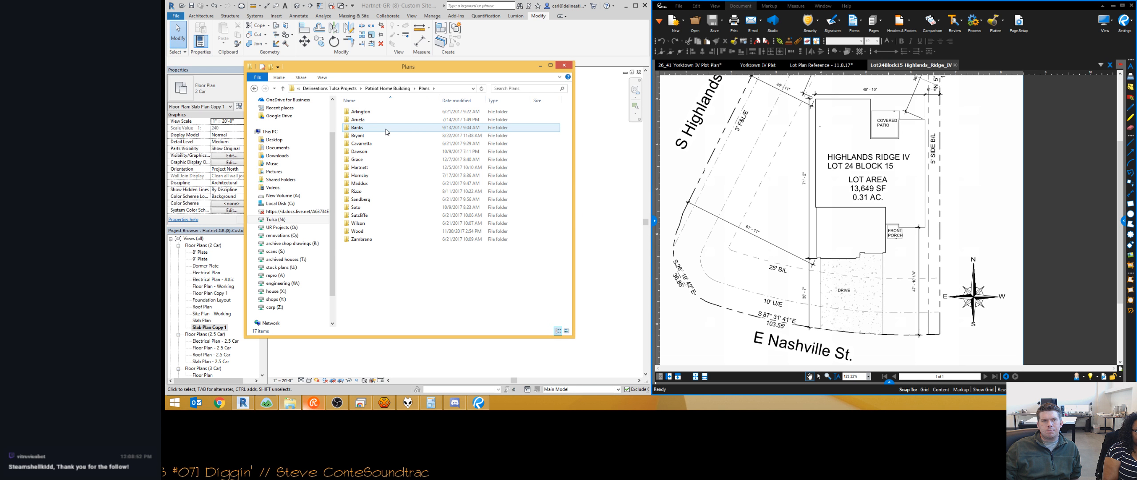
double_click(357, 191)
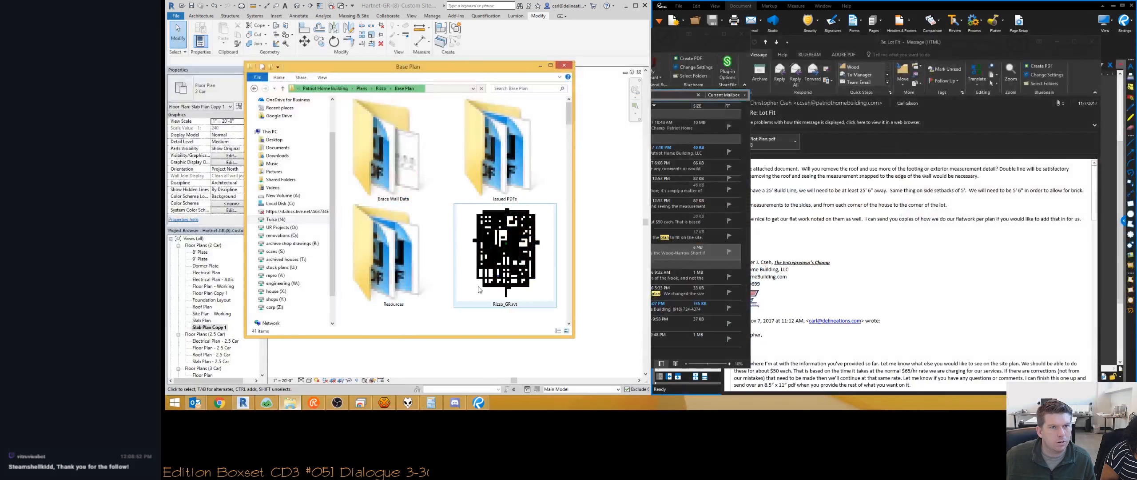
left_click(559, 331)
left_click(361, 89)
double_click(357, 231)
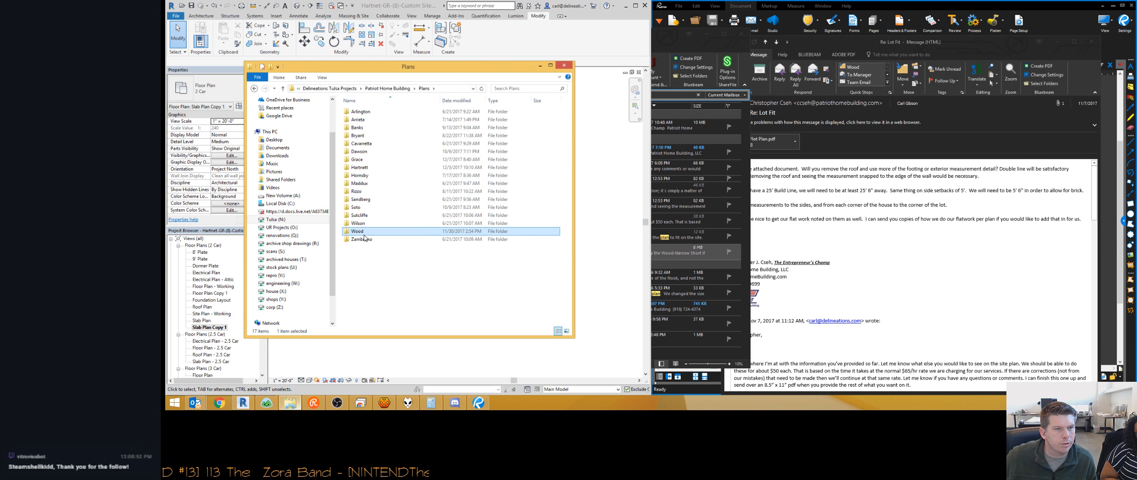
double_click(360, 111)
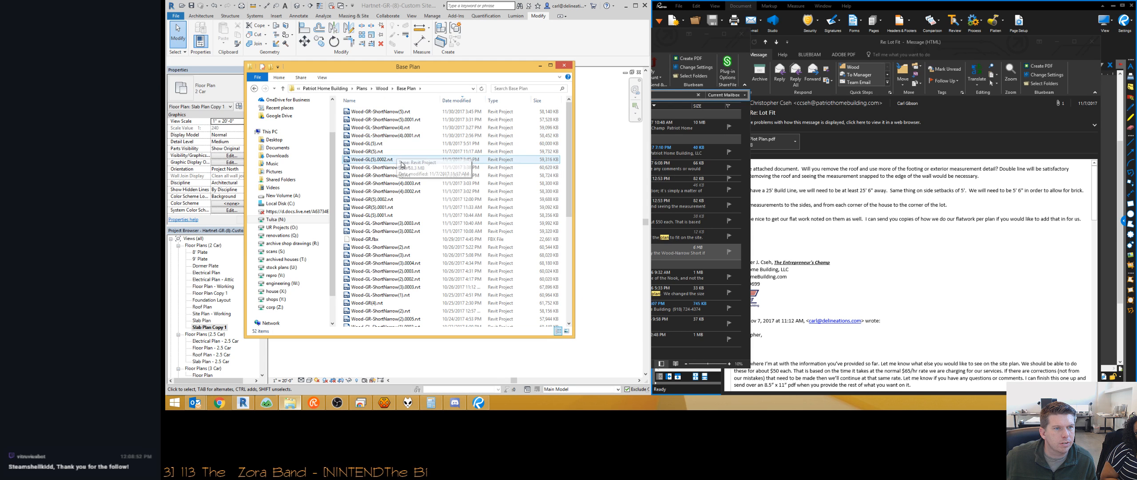
scroll(409, 192, "down", 8)
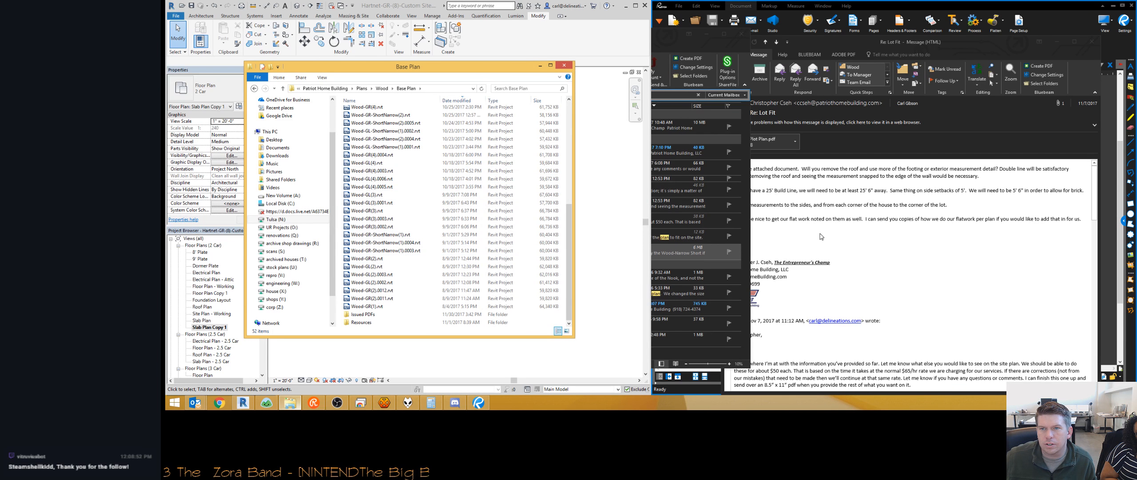
Close the Re: Lot Fit message and the Outlook inbox to uncover the reference plot plan.
left_click(1061, 40)
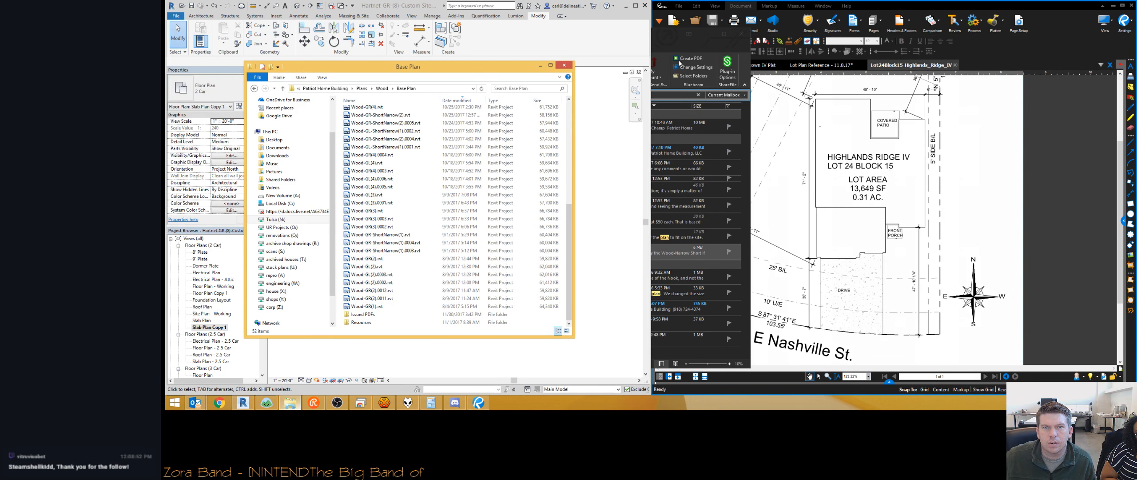
left_click_drag(669, 36, 809, 69)
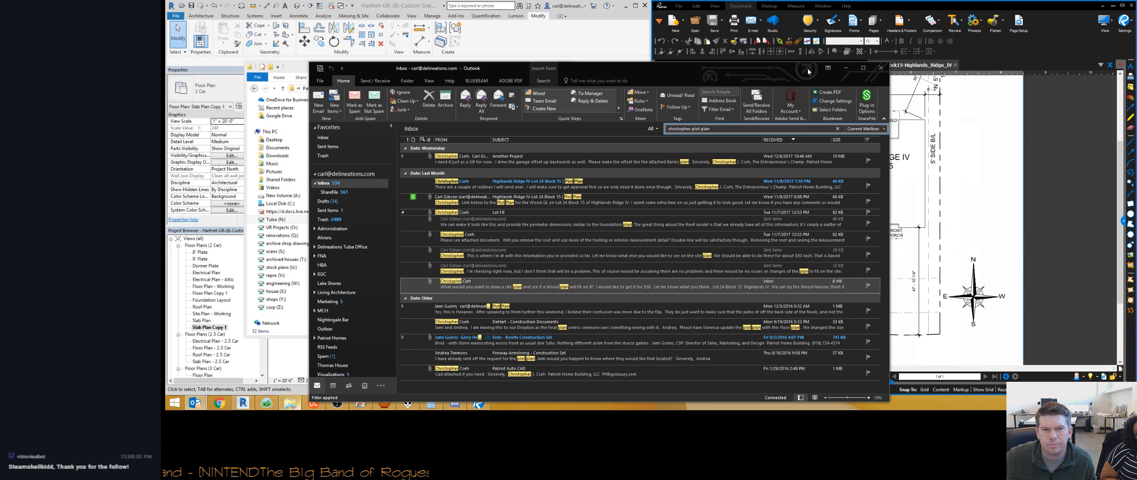
left_click(845, 67)
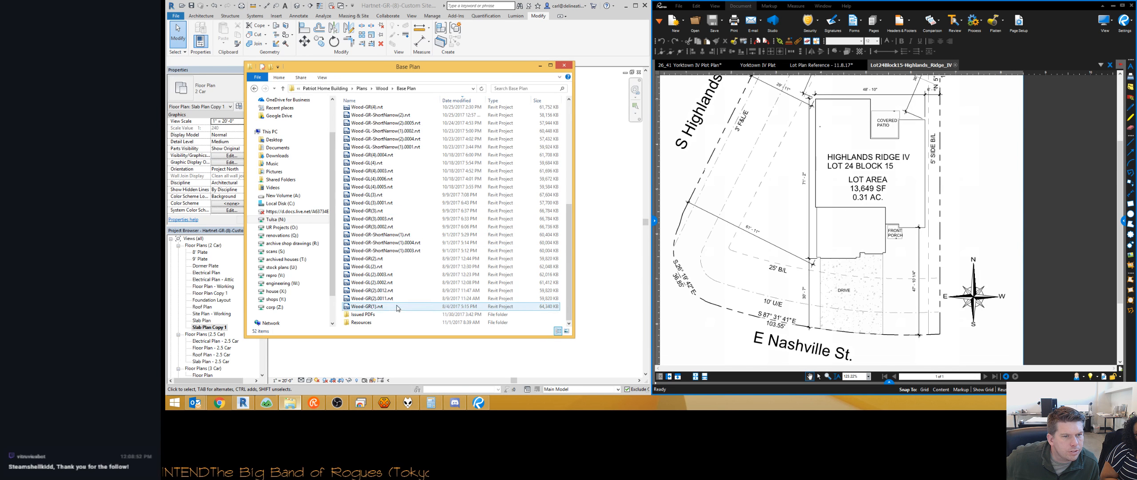
Open Wood-GR-ShortNarrow(5).rvt to check its views for a plot plan, and close it.
scroll(439, 126, "up", 8)
left_click(388, 112)
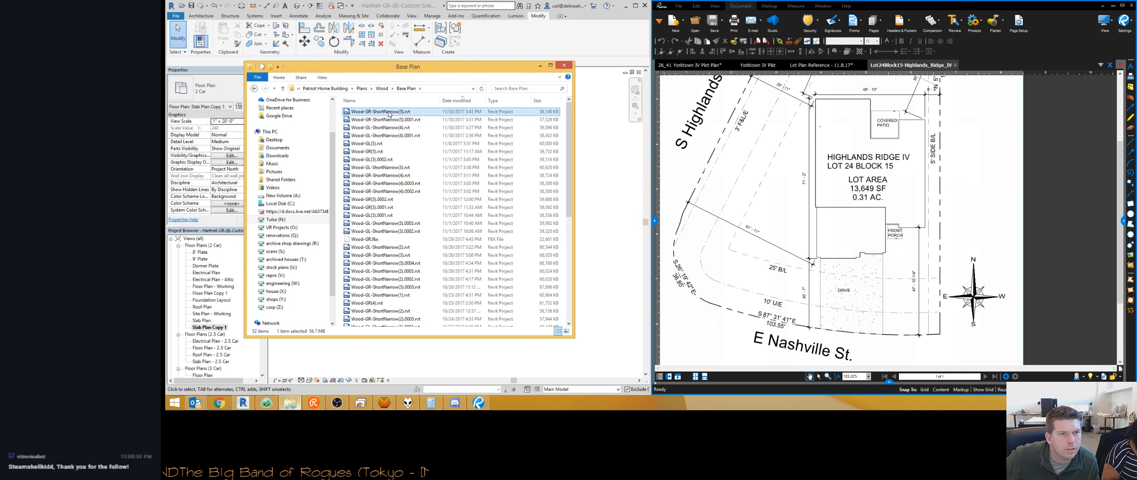
double_click(420, 112)
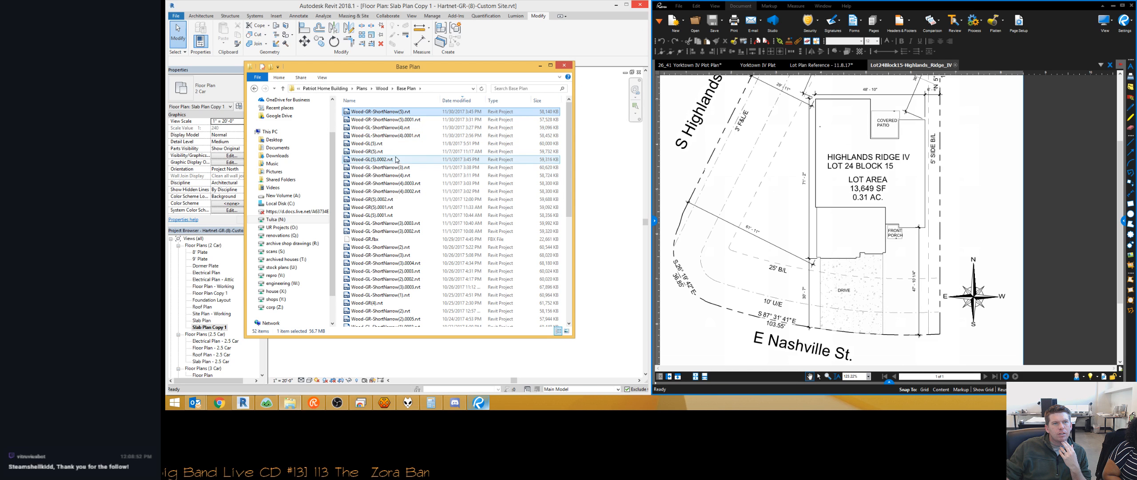
scroll(405, 266, "down", 4)
scroll(405, 266, "down", 5)
scroll(405, 266, "up", 9)
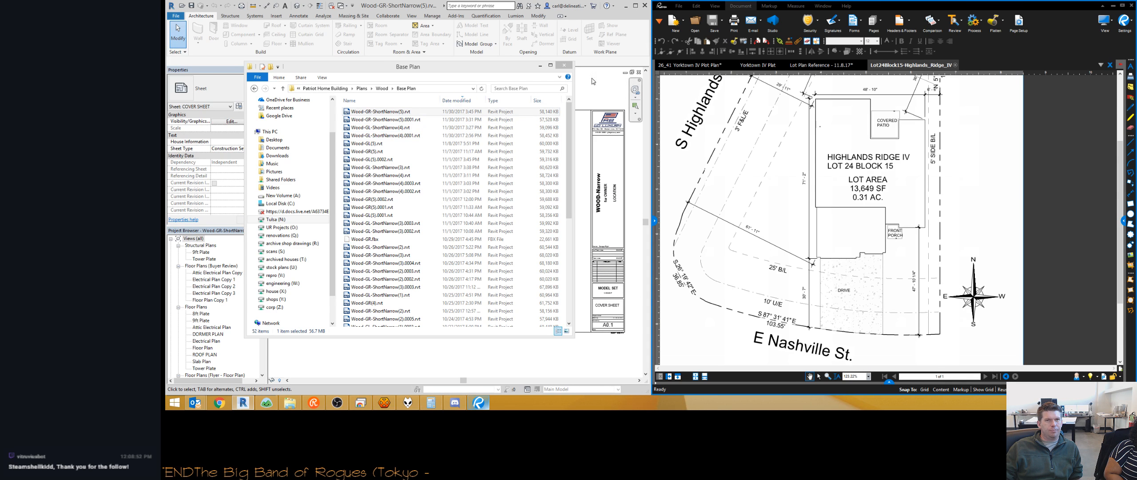
left_click(640, 72)
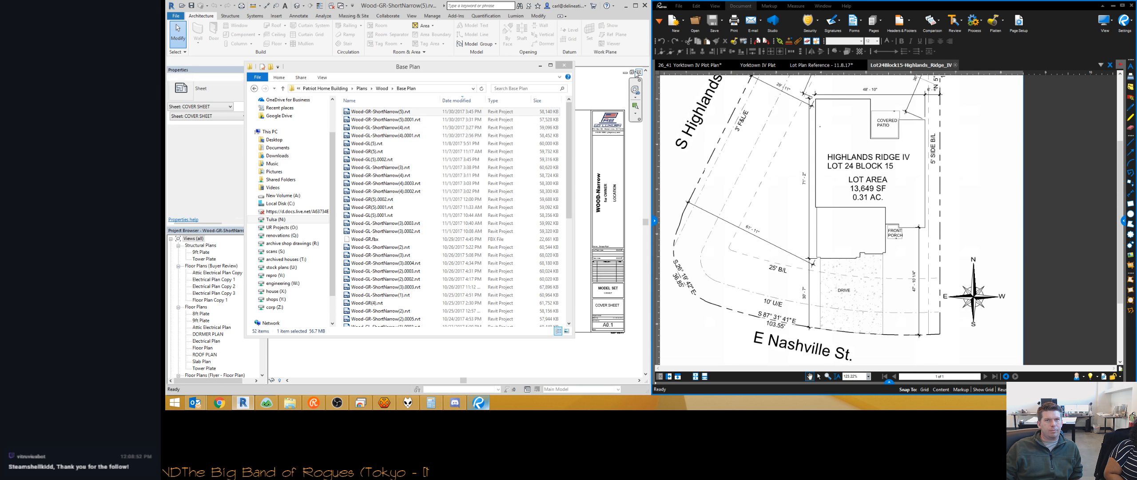
Open Wood-GL-ShortNarrow(4).rvt and examine its Site Plan and Working - Floor Plan views.
left_click(399, 130)
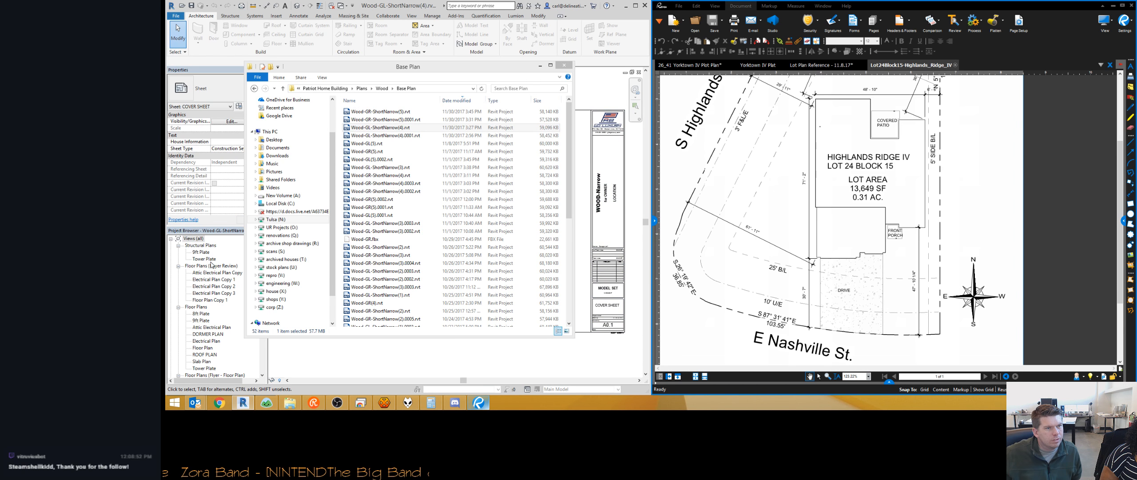
left_click(207, 287)
scroll(203, 328, "down", 2)
scroll(202, 330, "down", 4)
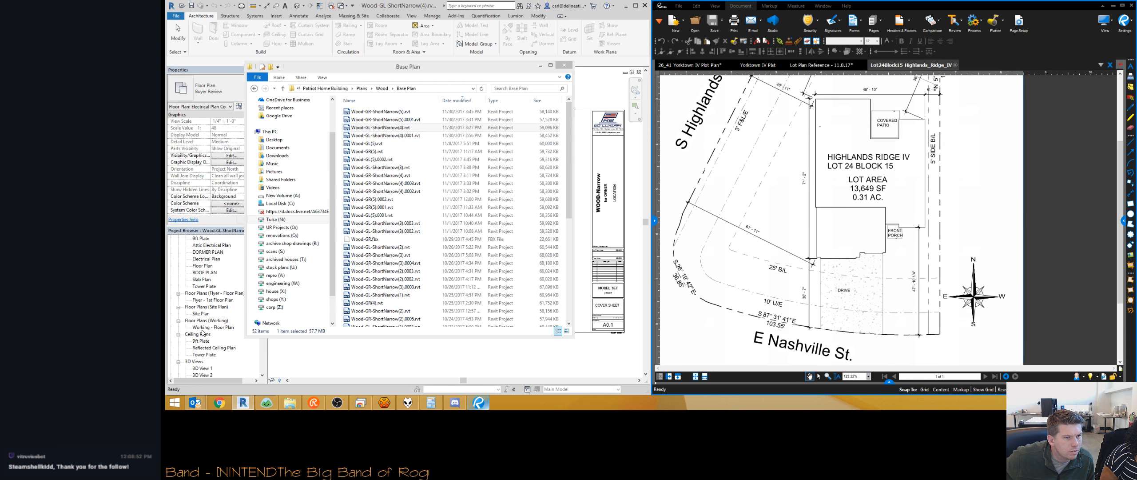
double_click(202, 314)
left_click(540, 71)
left_click(539, 67)
scroll(445, 293, "down", 5)
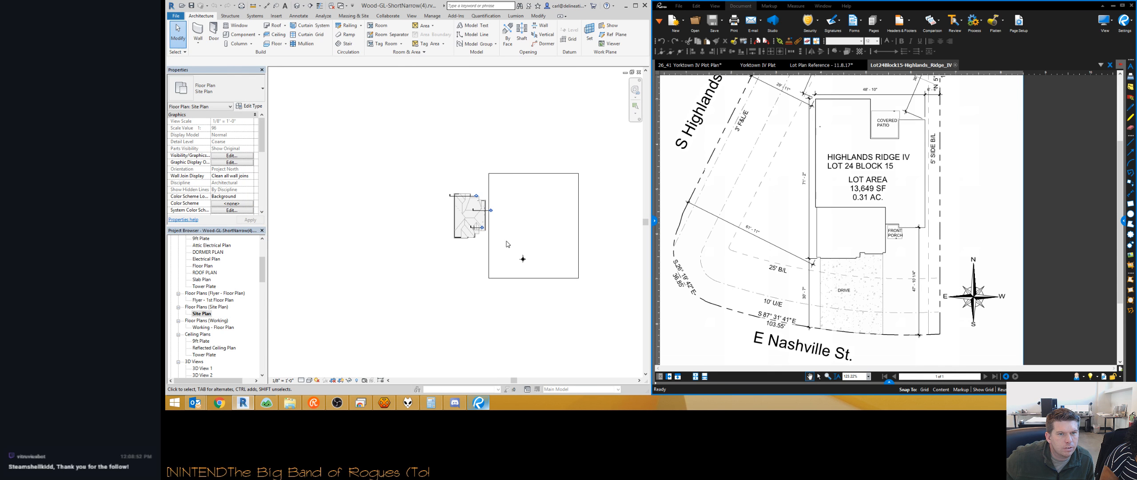
double_click(213, 327)
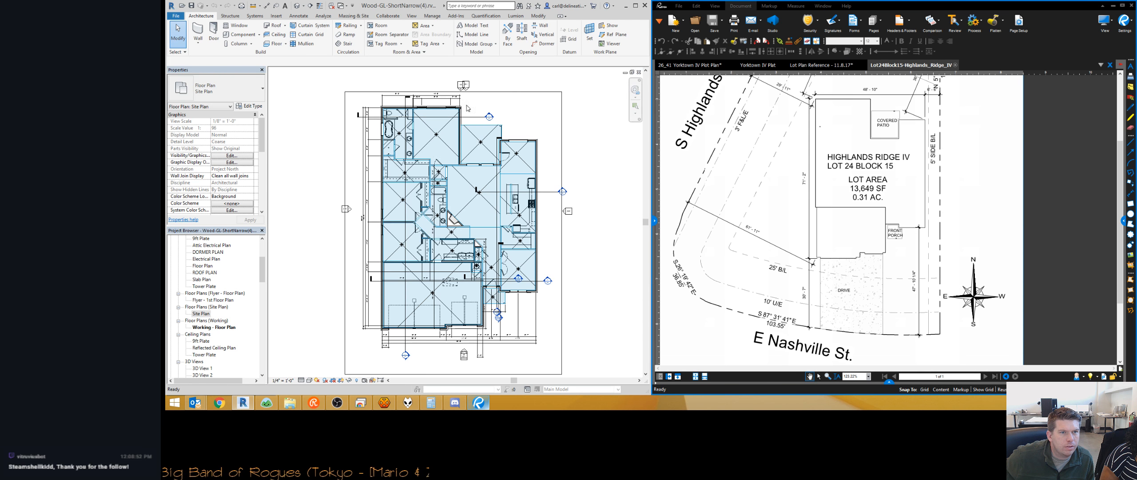
left_click(639, 72)
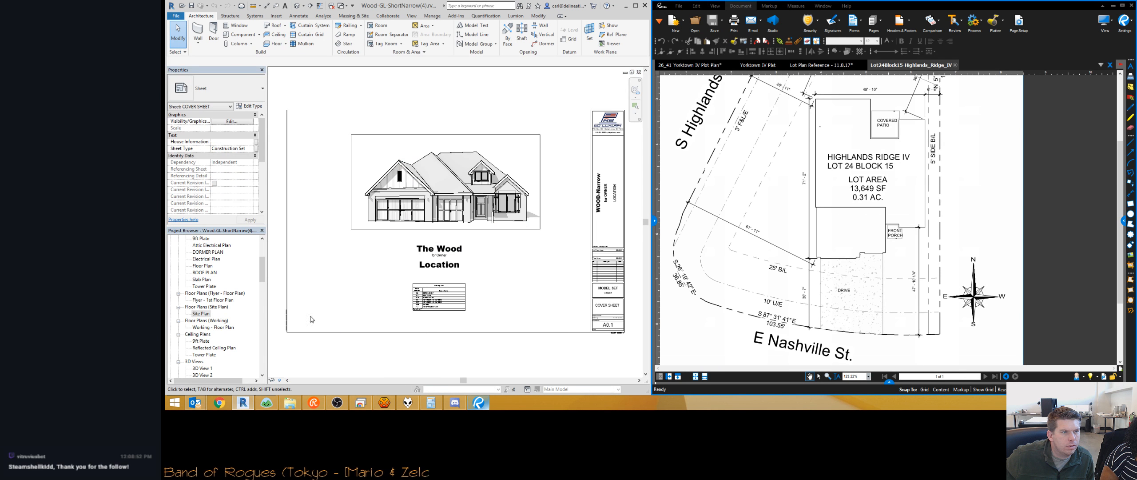
Check the Construction Set sheet list for a plot plan sheet and close the Wood-GL-ShortNarrow(4) project.
left_click(231, 313)
scroll(230, 310, "down", 10)
scroll(230, 311, "down", 15)
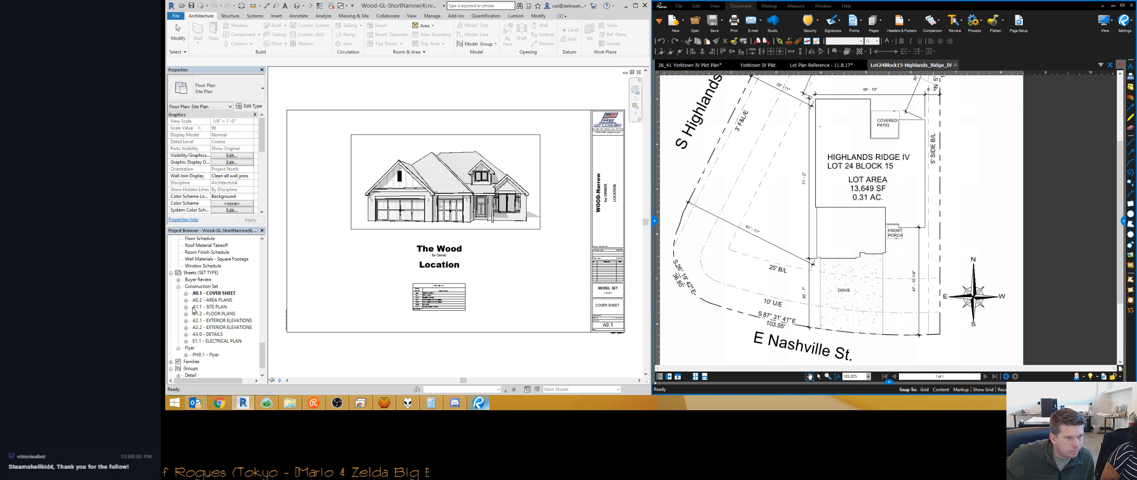
scroll(194, 309, "down", 1)
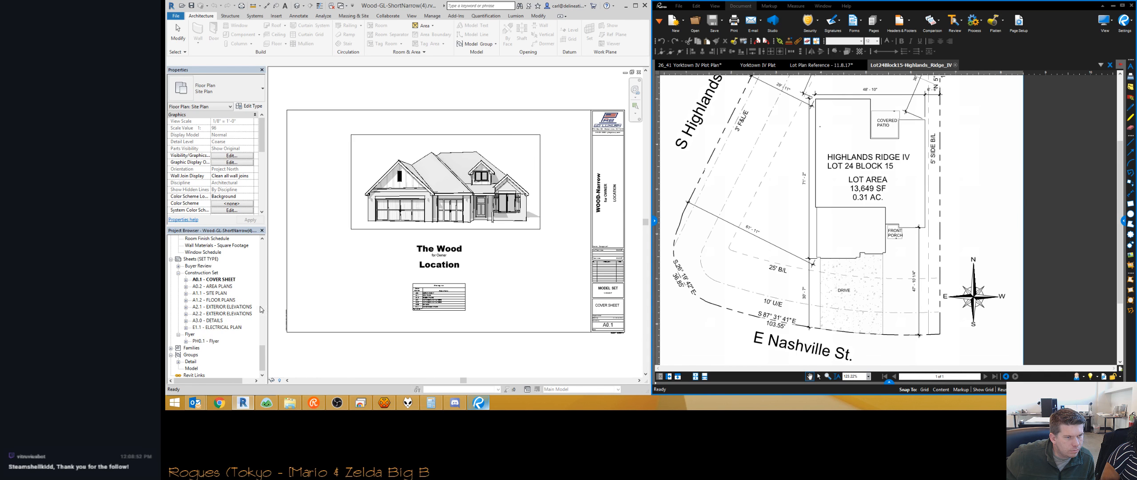
left_click(640, 74)
Open Wood-GL(5).rvt from the Wood Base Plan folder and view its plot plan sheet beside the reference plan.
left_click(290, 402)
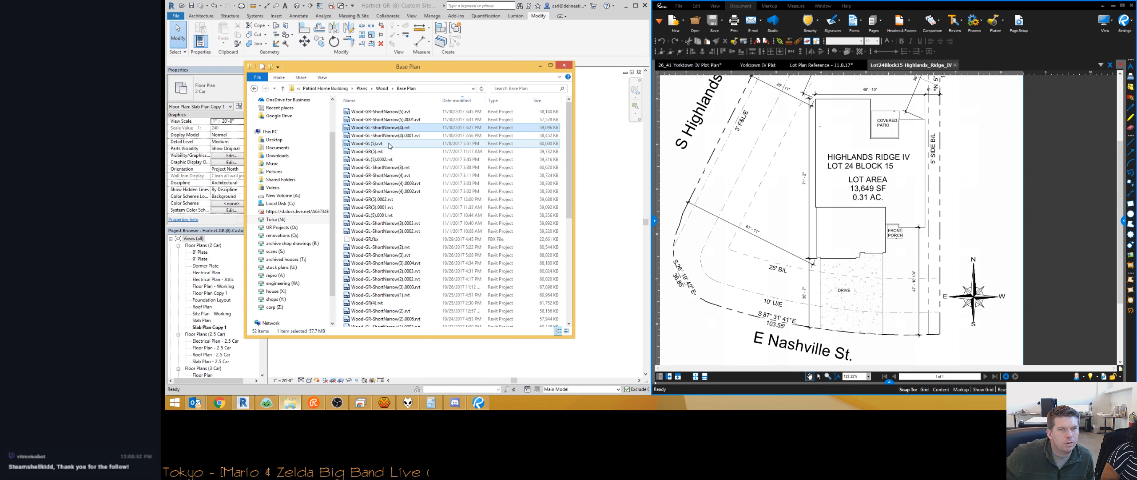
double_click(386, 143)
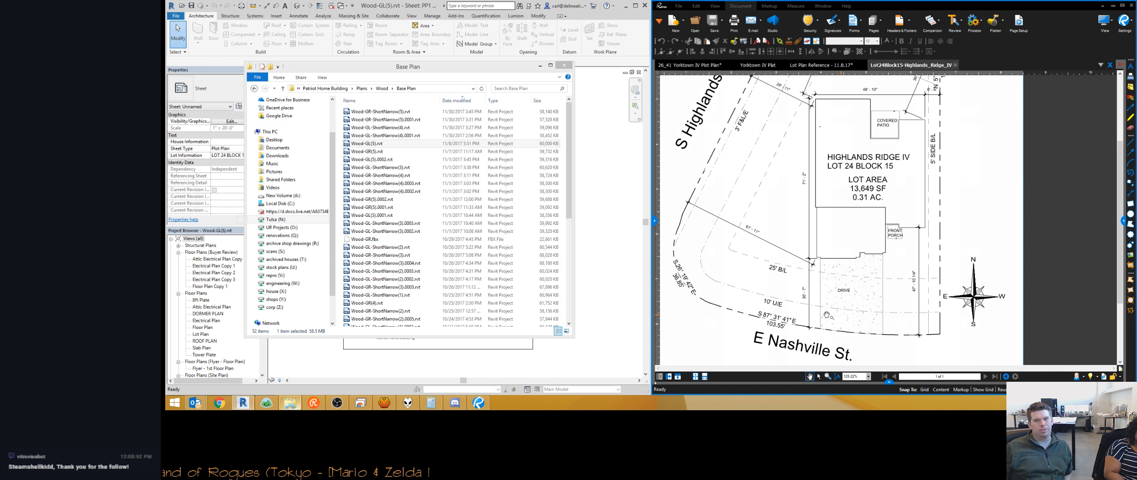
scroll(750, 212, "down", 2)
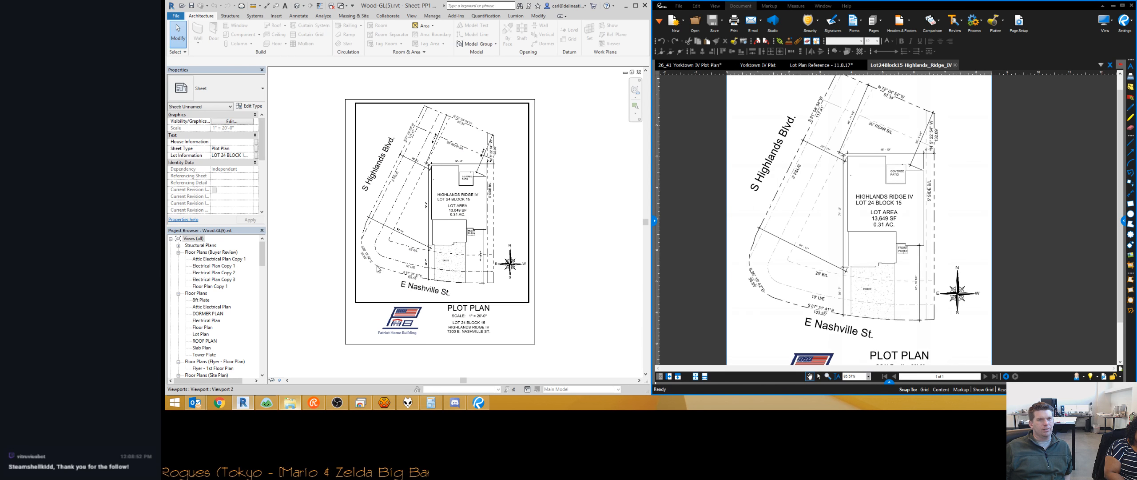
Edit the plot plan sheet's Plot Plan_TB title block family and load it into the Hartnet-GR-(8)-Custom Site project.
left_click(470, 330)
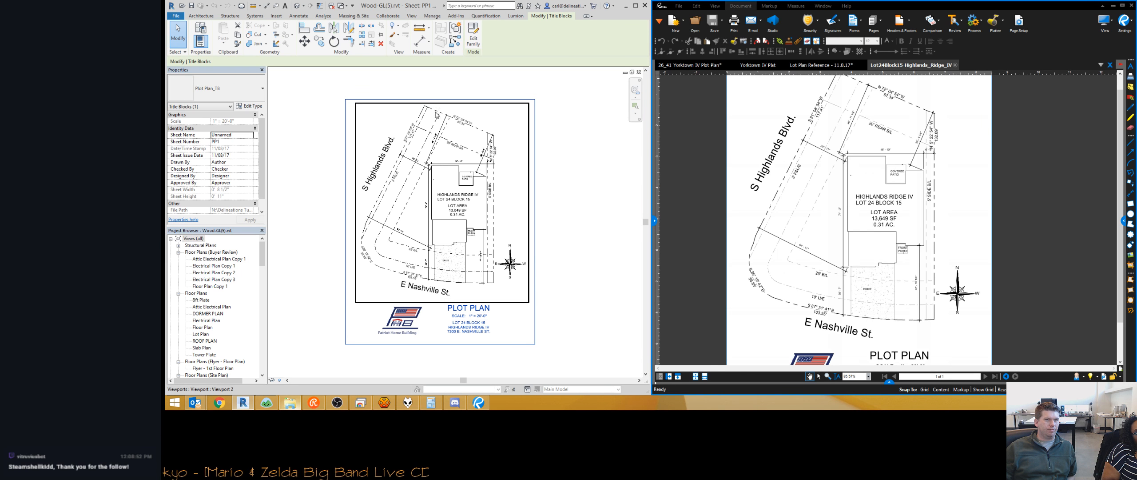
left_click(473, 38)
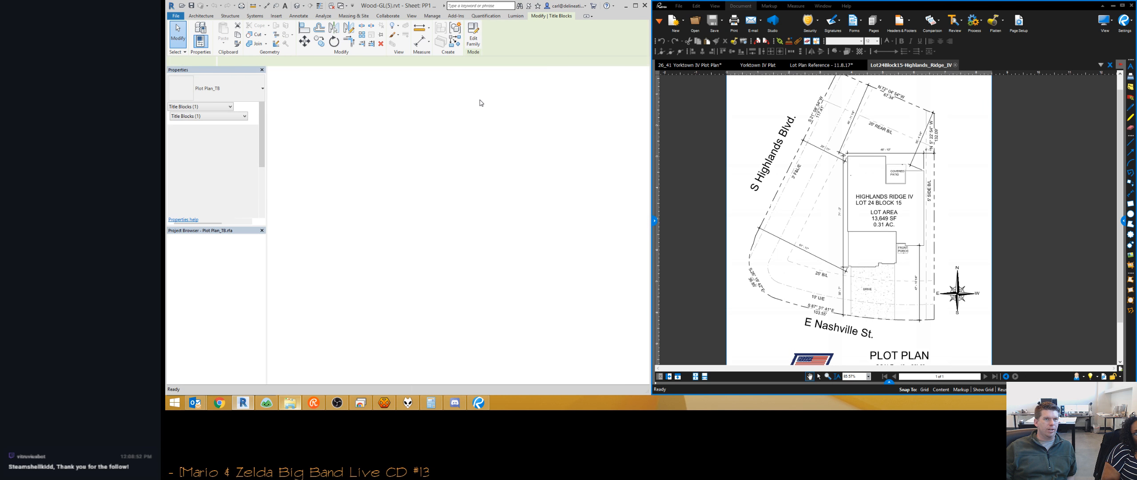
left_click(565, 34)
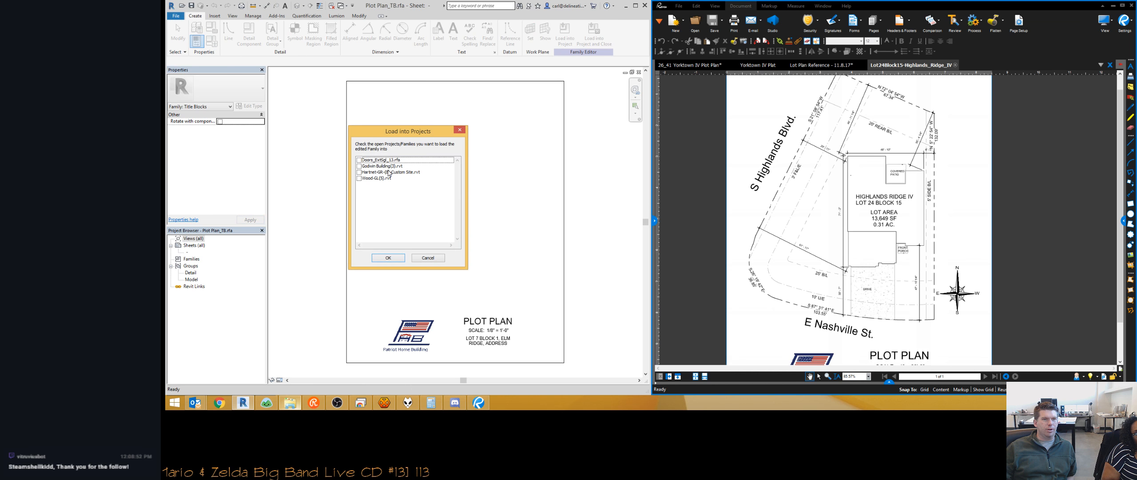
left_click(374, 172)
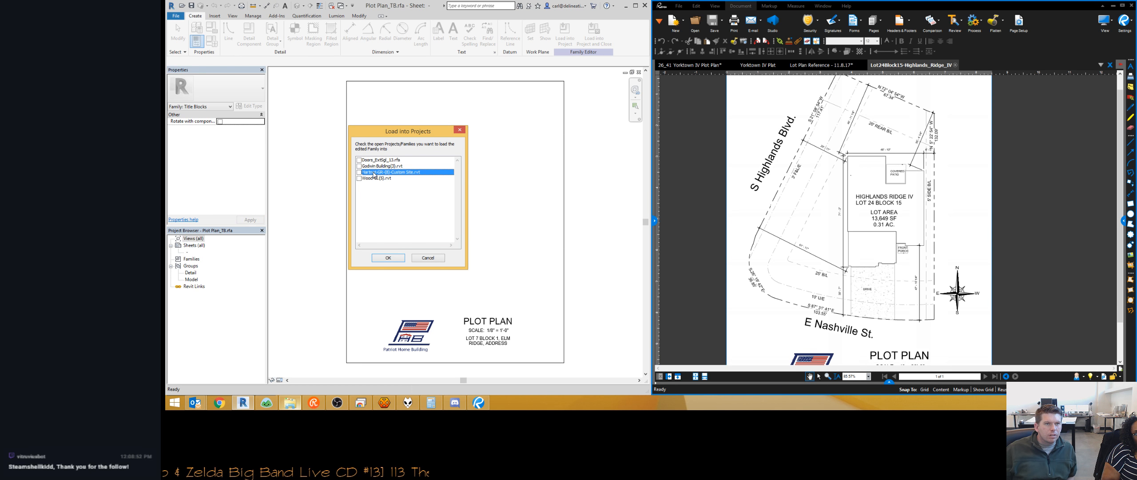
left_click(388, 257)
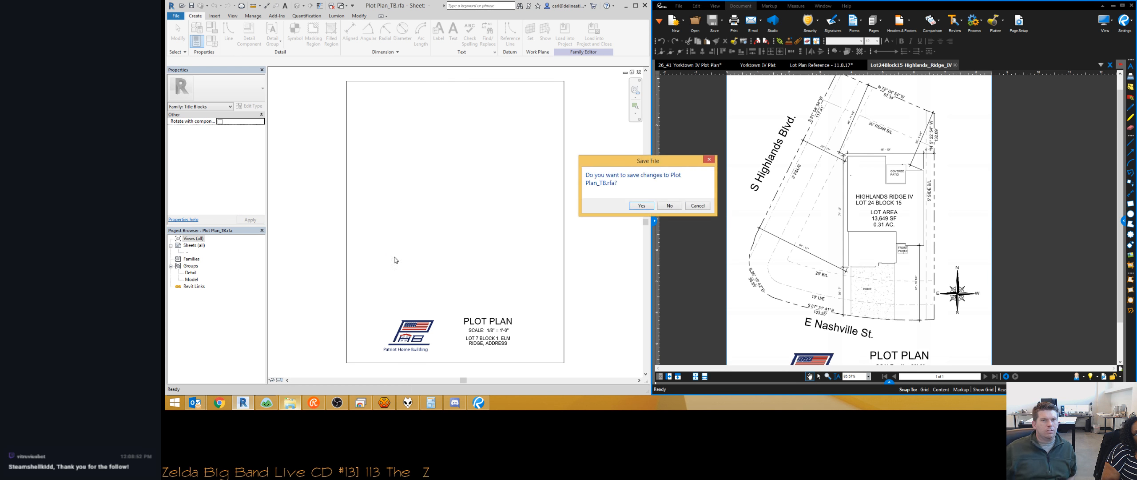
Cancel replacing the existing Plot Plan_TB.rfa file and close the title block family without saving.
left_click(642, 206)
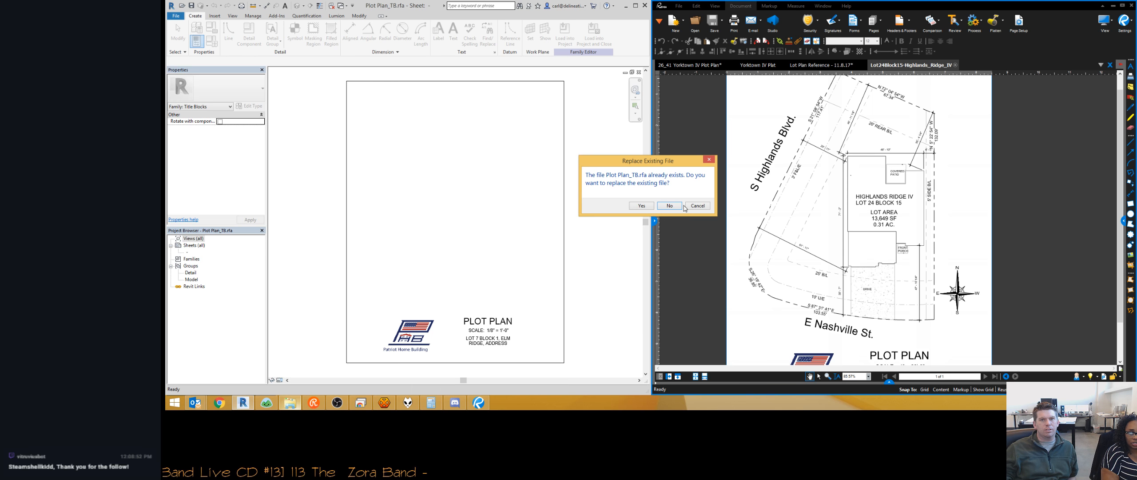
left_click(699, 206)
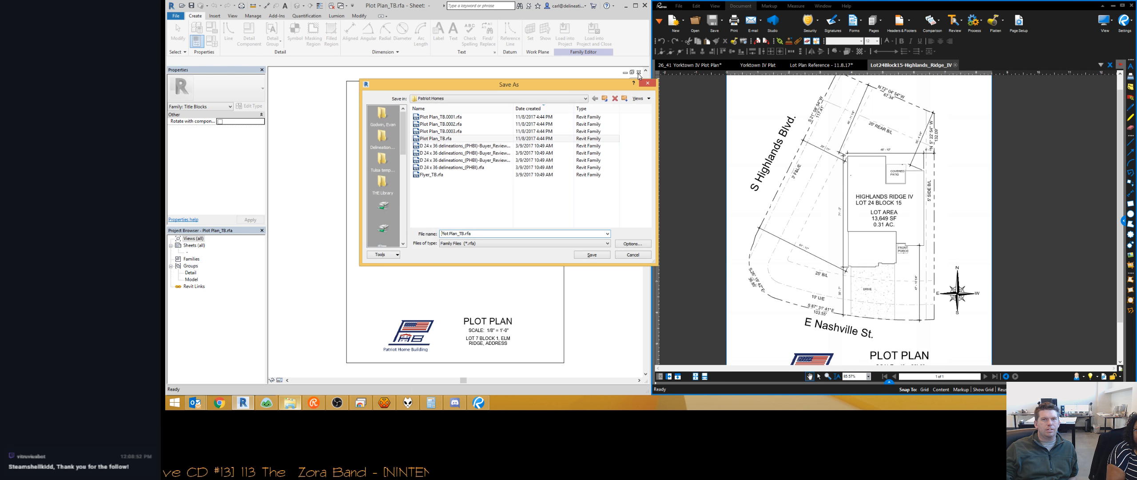
left_click(648, 84)
left_click(639, 72)
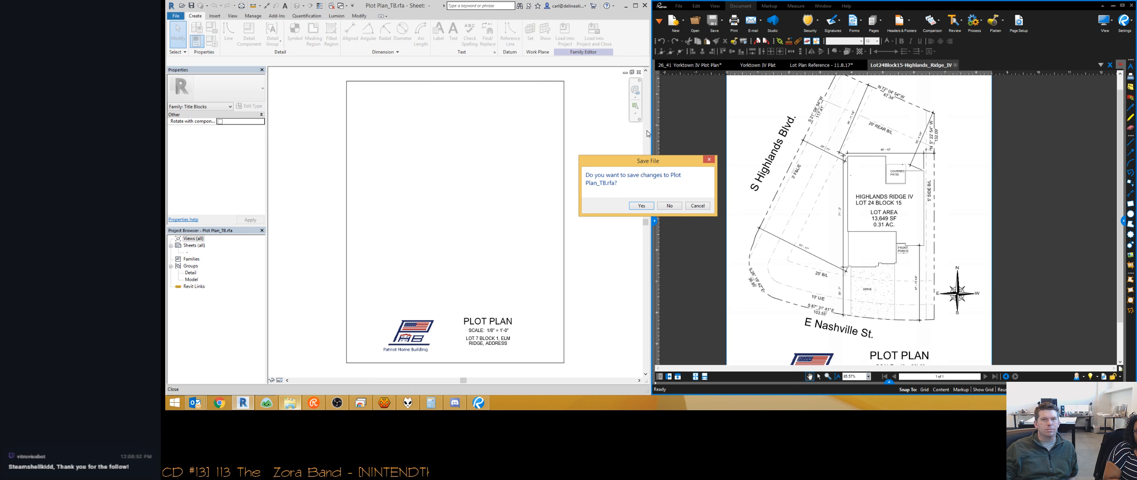
left_click(669, 206)
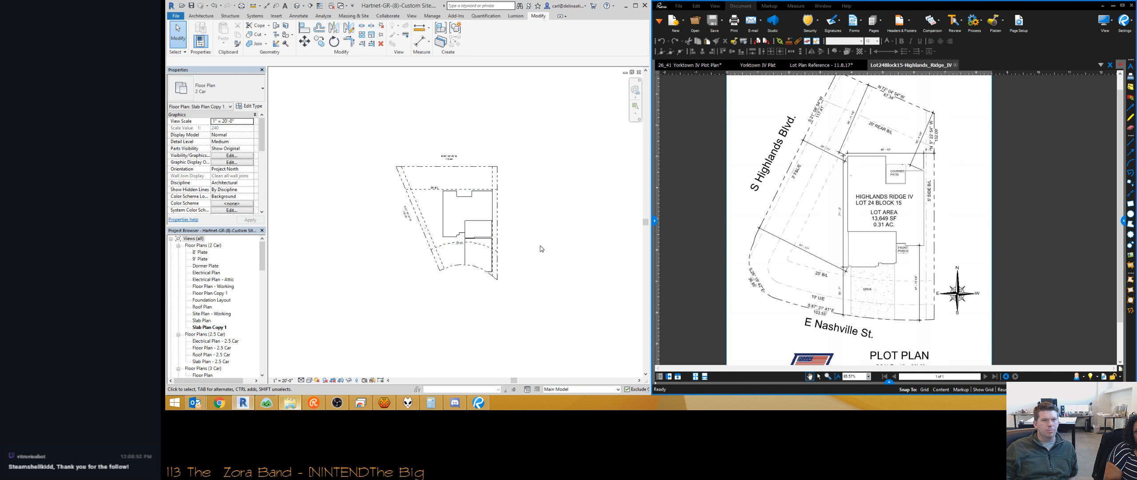
Place a North Arrow symbol just southeast of the house lot in the temporarily isolated Slab Plan Copy 1 view.
key("ctrl+Tab")
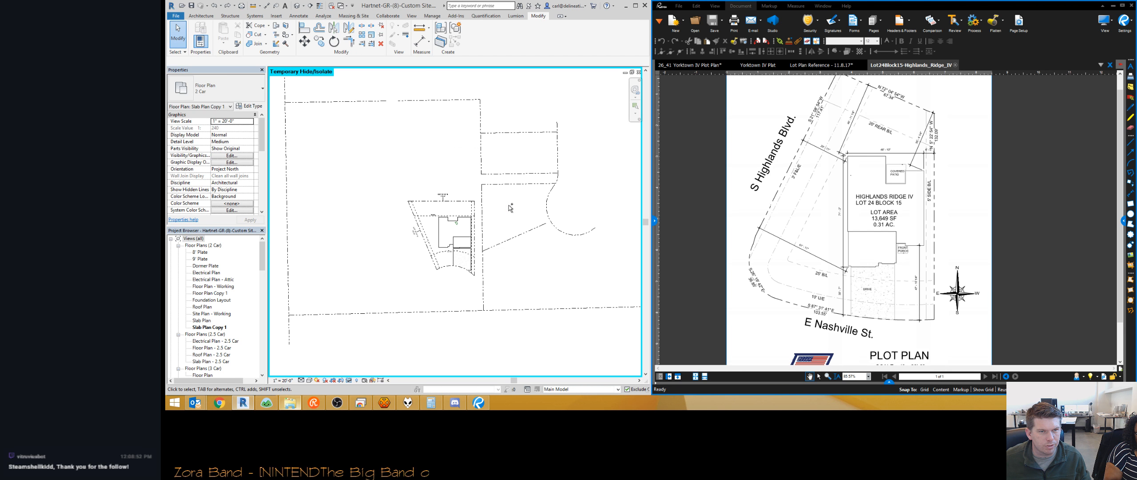
scroll(489, 221, "down", 1)
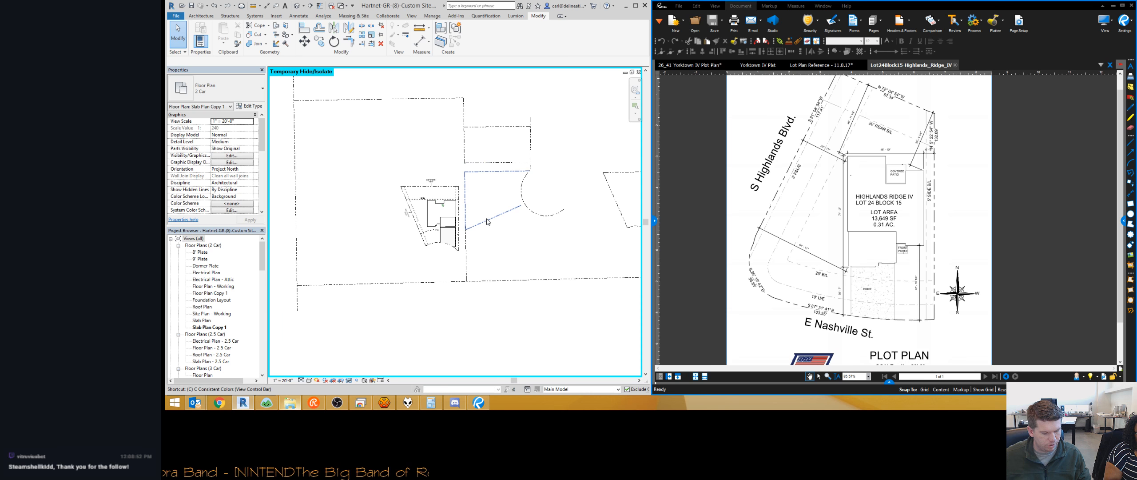
key("m")
key("Escape")
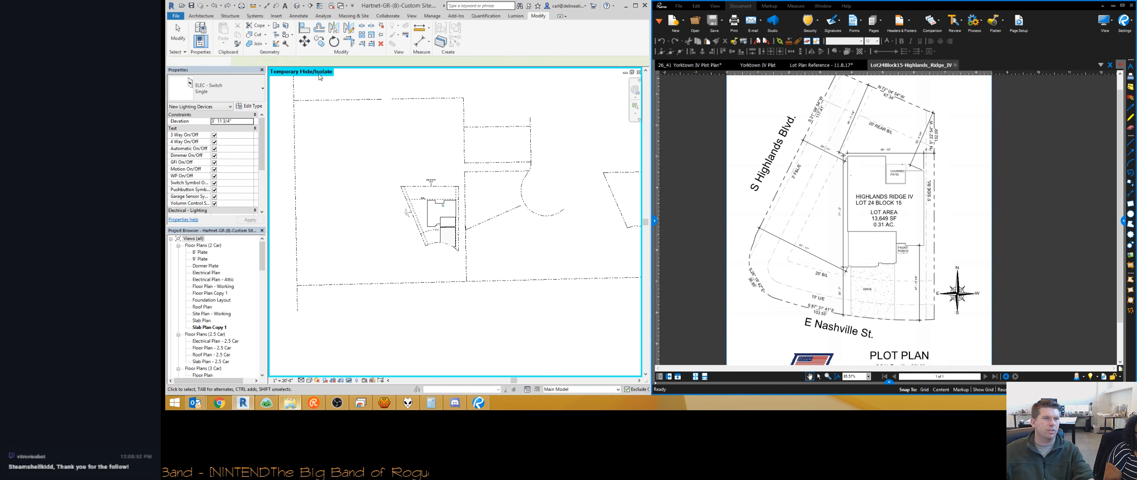
left_click(298, 15)
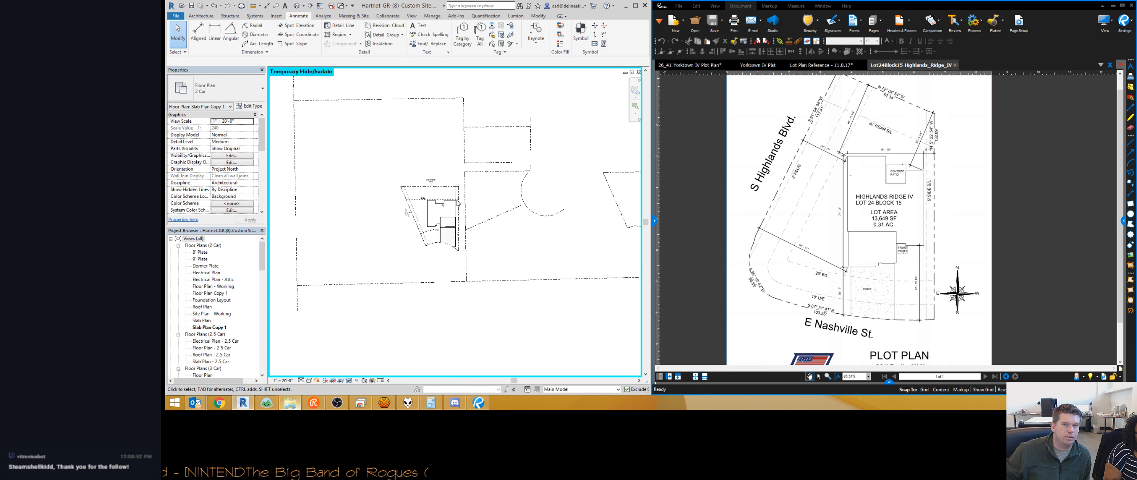
left_click(576, 41)
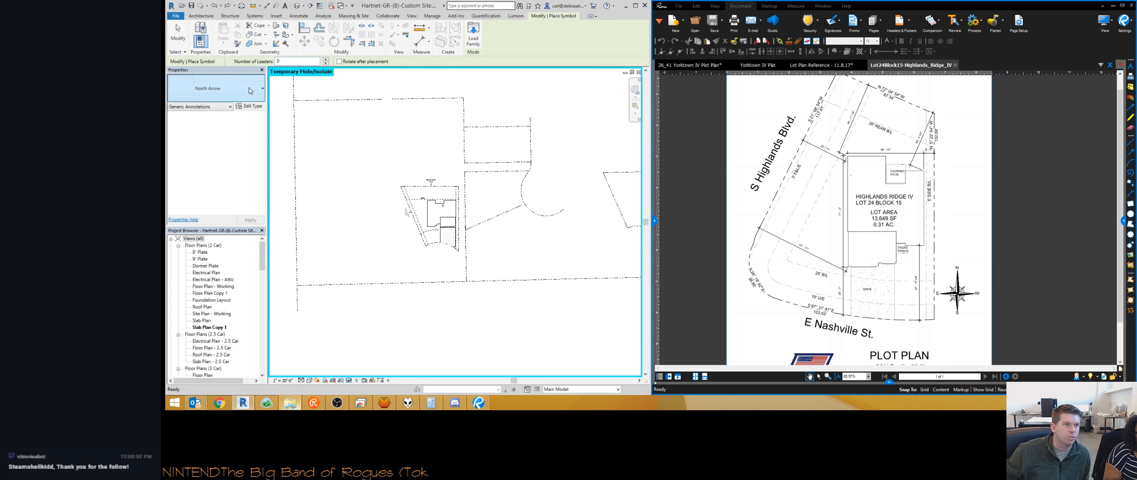
left_click(217, 88)
left_click(208, 144)
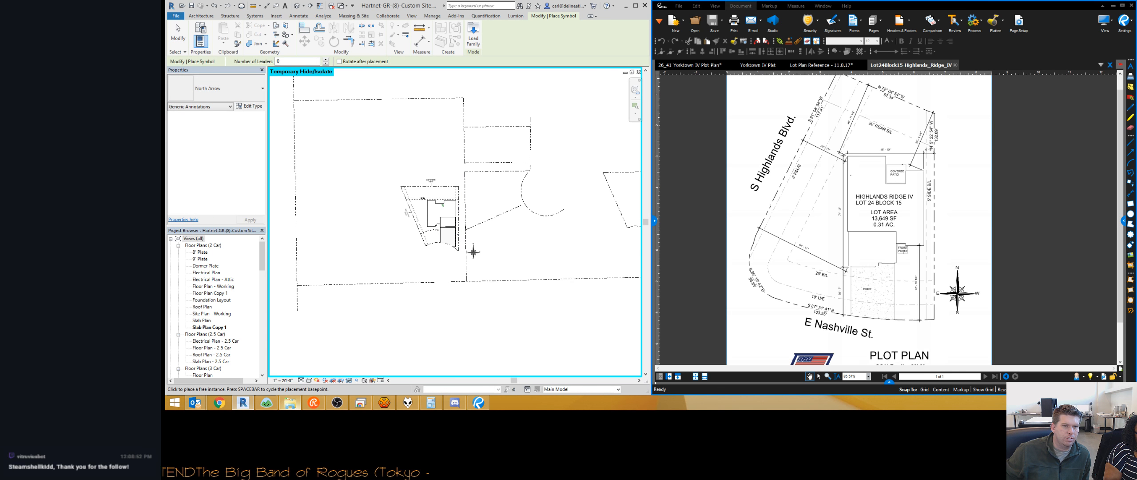
scroll(466, 258, "up", 2)
left_click(465, 257)
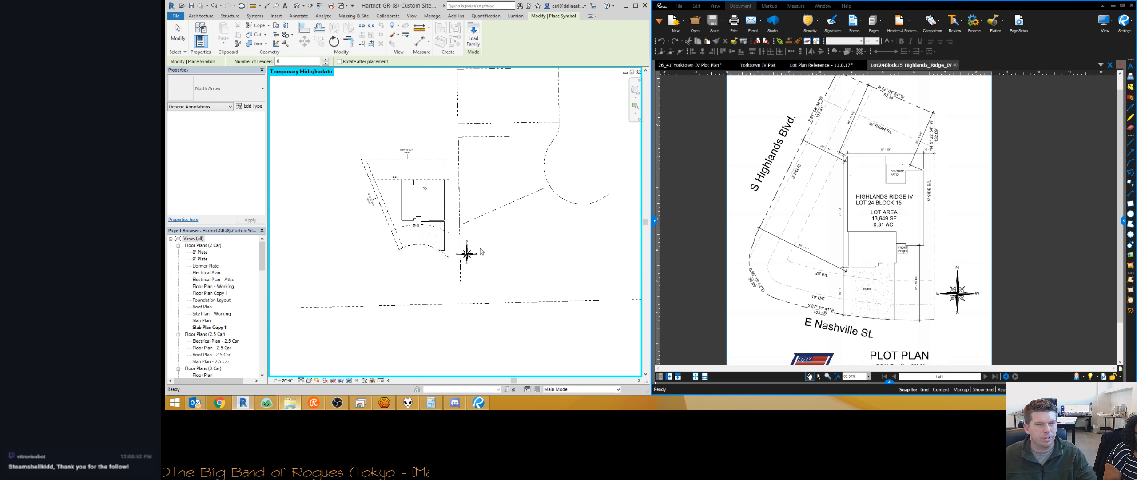
key("Escape")
Move the north arrow east, to the open area just south of the cul-de-sac.
middle_click_drag(489, 258, 430, 257)
scroll(429, 257, "up", 2)
left_click_drag(394, 254, 554, 217)
middle_click_drag(507, 186, 438, 258)
scroll(437, 259, "down", 3)
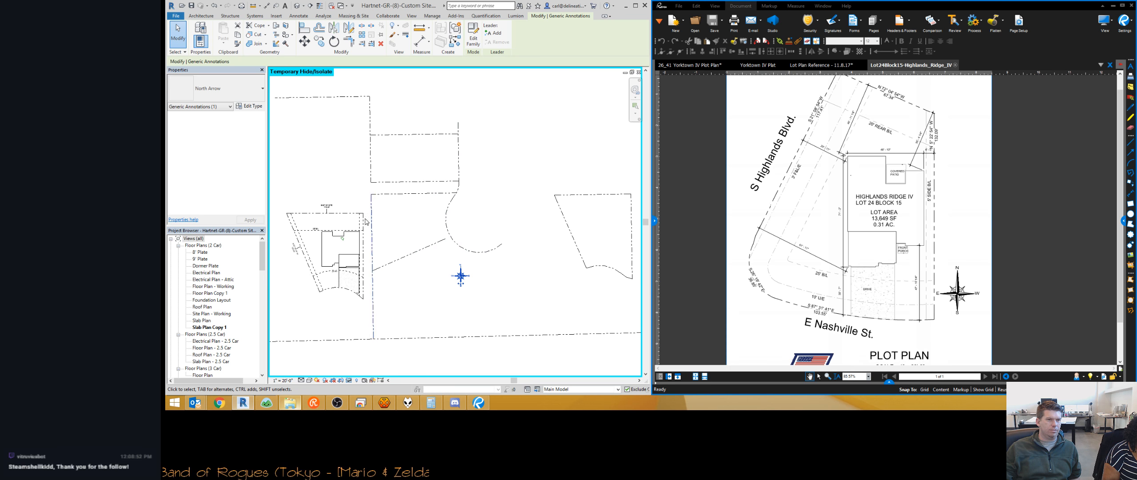
middle_click_drag(443, 243, 487, 222)
scroll(488, 222, "down", 1)
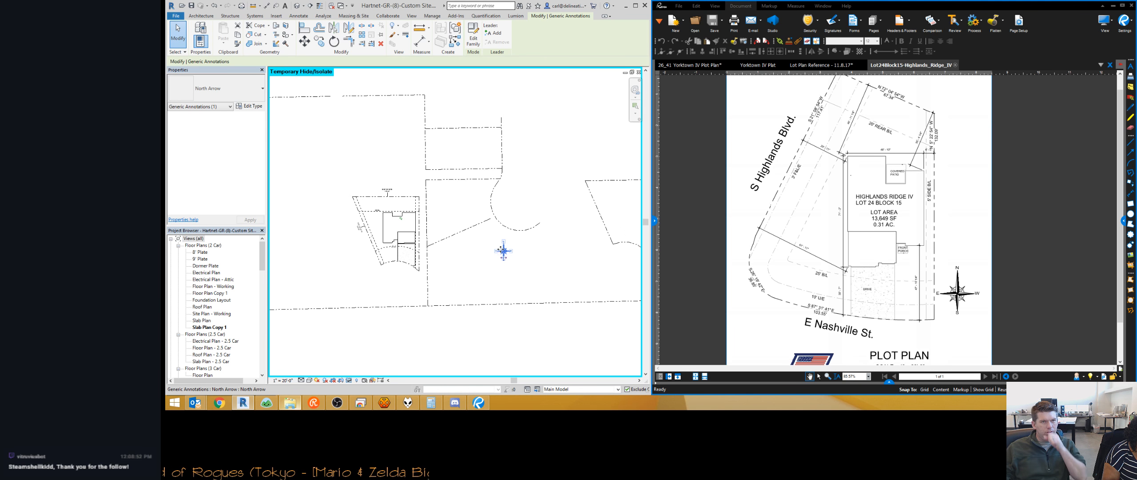
scroll(502, 250, "up", 4)
scroll(424, 220, "down", 5)
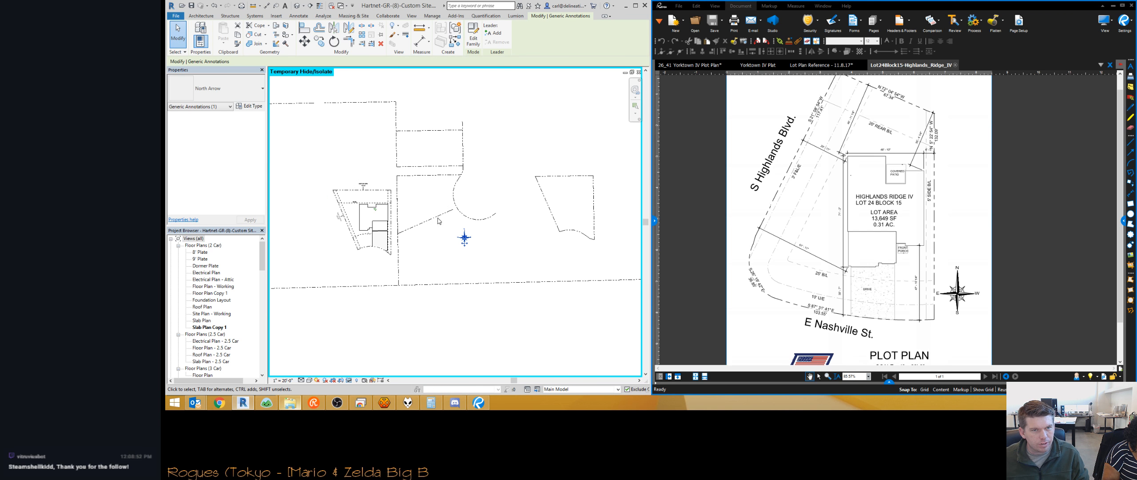
middle_click_drag(452, 221, 500, 219)
left_click(592, 205)
middle_click_drag(592, 204, 549, 199)
key("r")
key("o")
left_click_drag(571, 201, 596, 171)
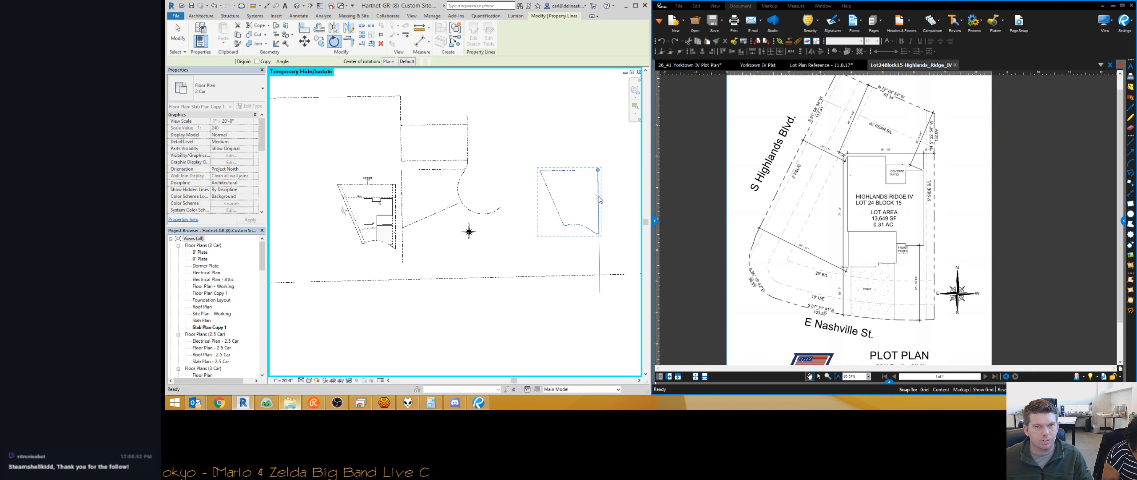
key("Escape")
Move the selected loose lot outline so its northeast corner meets the northwest corner of the cul-de-sac lot.
key("m")
key("v")
left_click(598, 170)
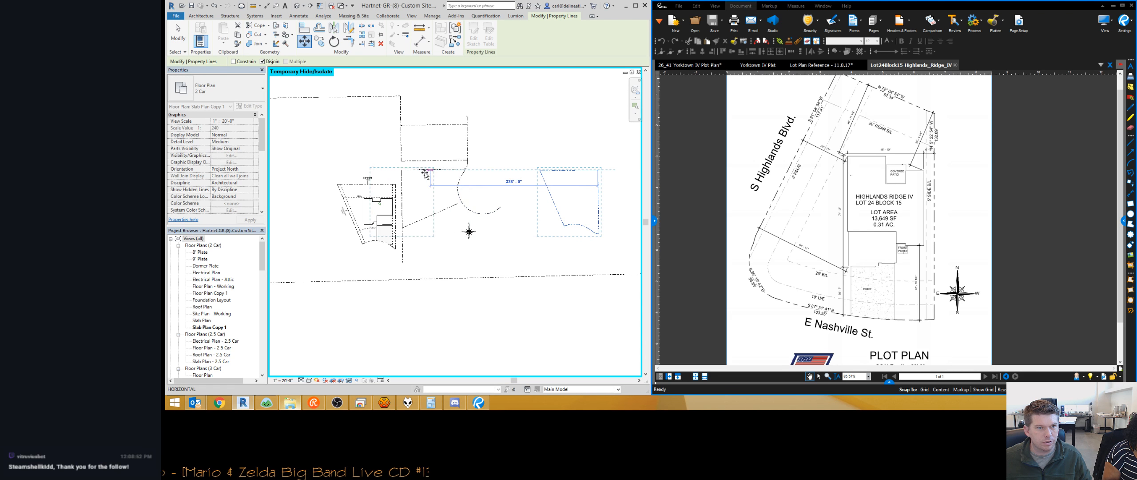
left_click(402, 170)
Rotate the lot outline about that shared corner so its straight east side lies along the cul-de-sac lot's north line.
key("r")
key("o")
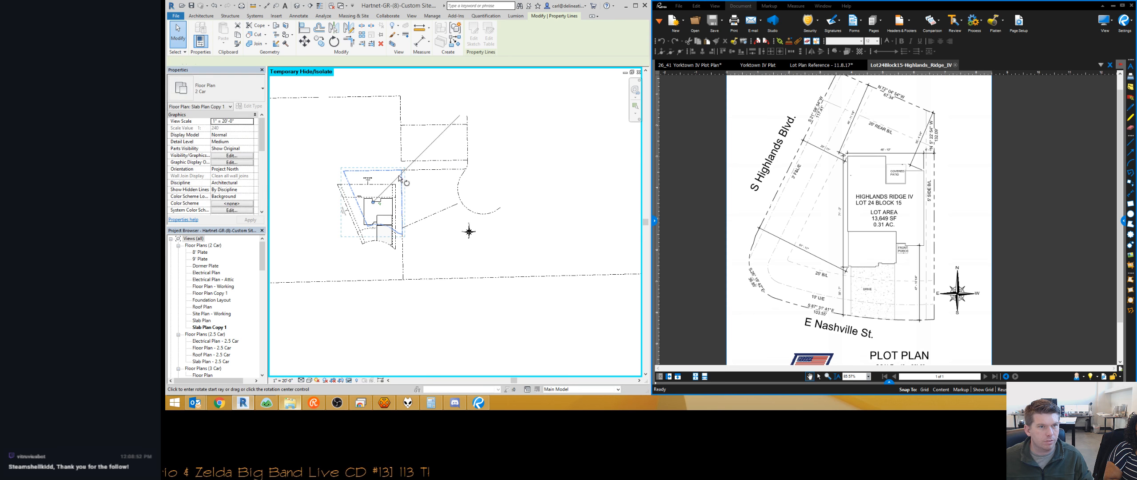
scroll(385, 198, "up", 1)
left_click(399, 170)
scroll(404, 179, "up", 5)
left_click(404, 178)
scroll(403, 178, "down", 5)
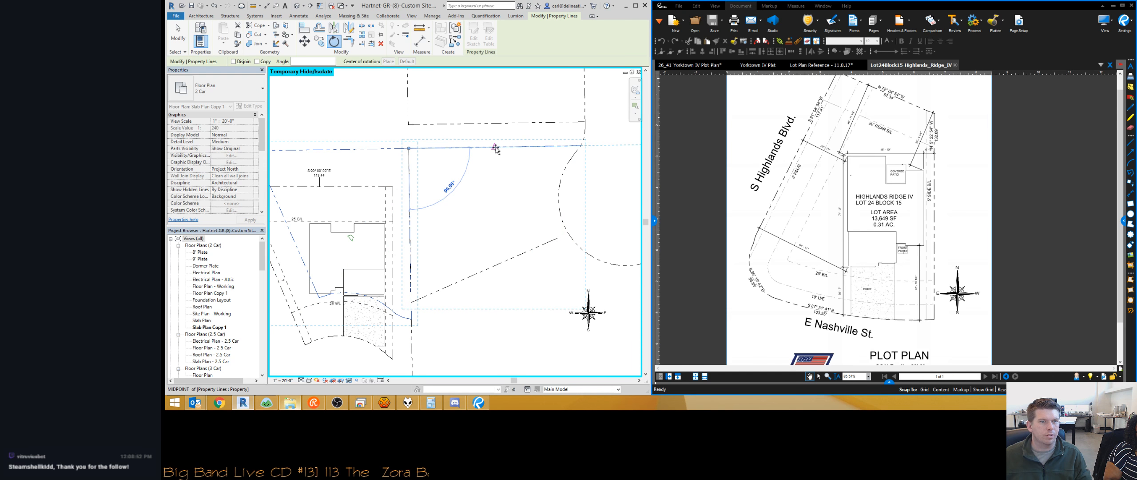
left_click(497, 150)
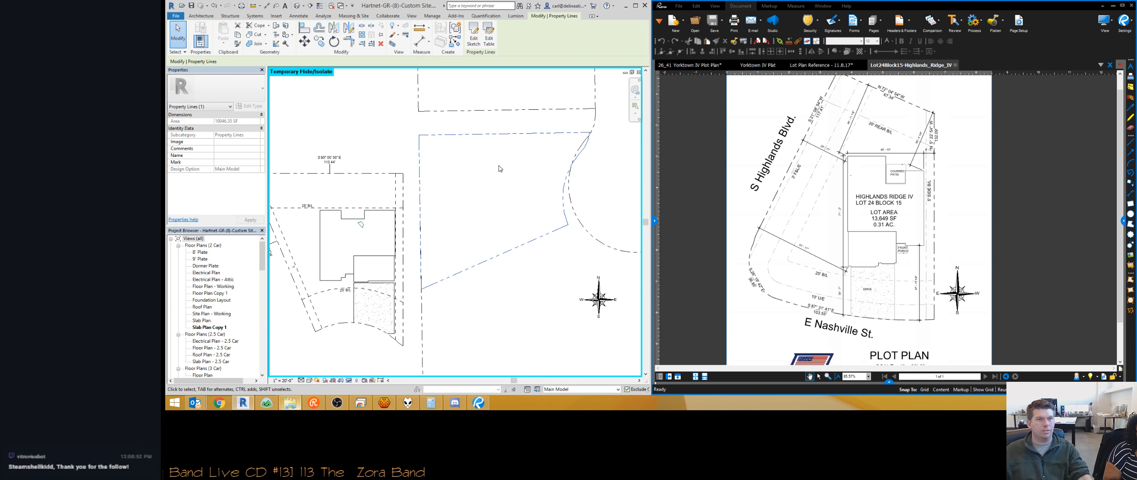
scroll(500, 168, "down", 2)
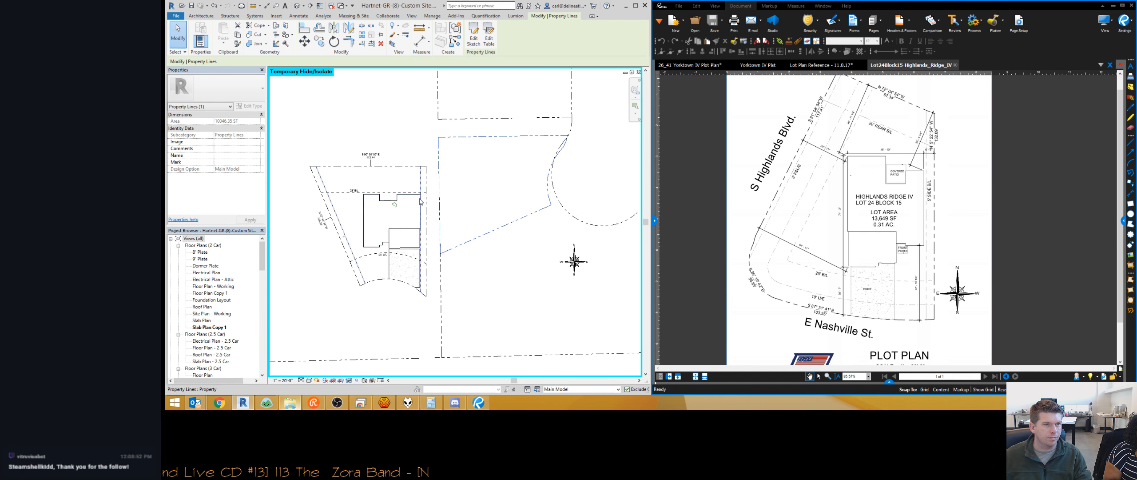
scroll(438, 156, "up", 2)
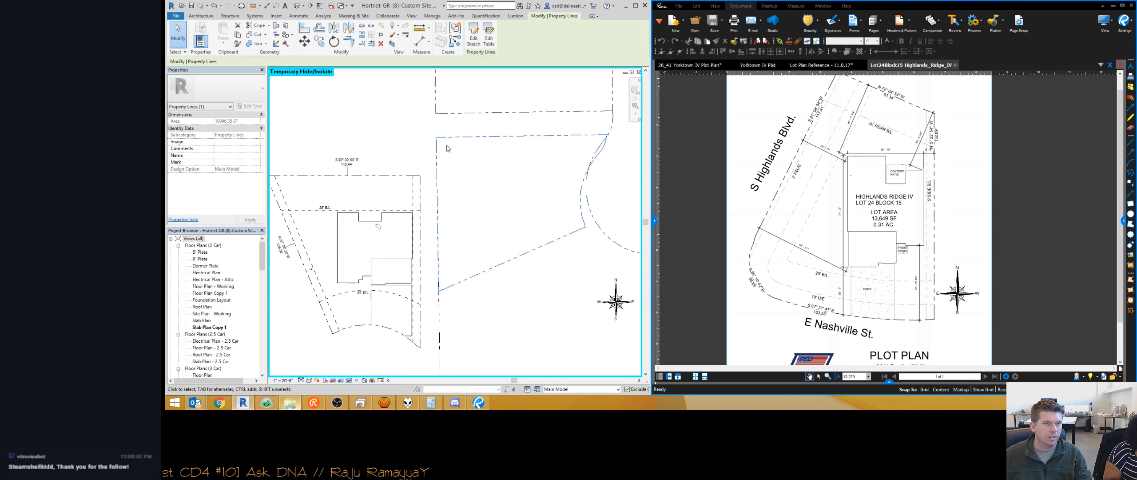
scroll(438, 157, "down", 2)
middle_click_drag(458, 157, 453, 160)
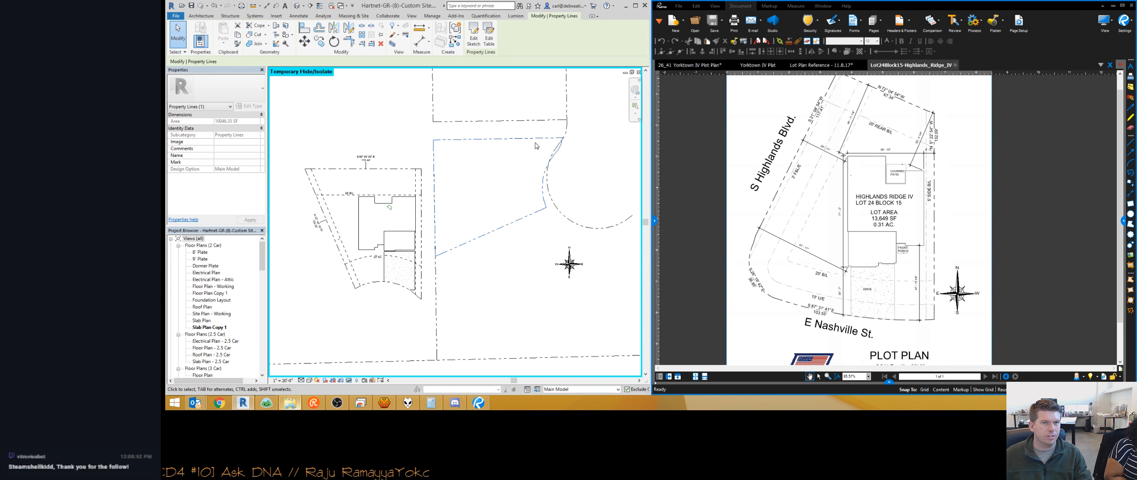
scroll(420, 249, "up", 5)
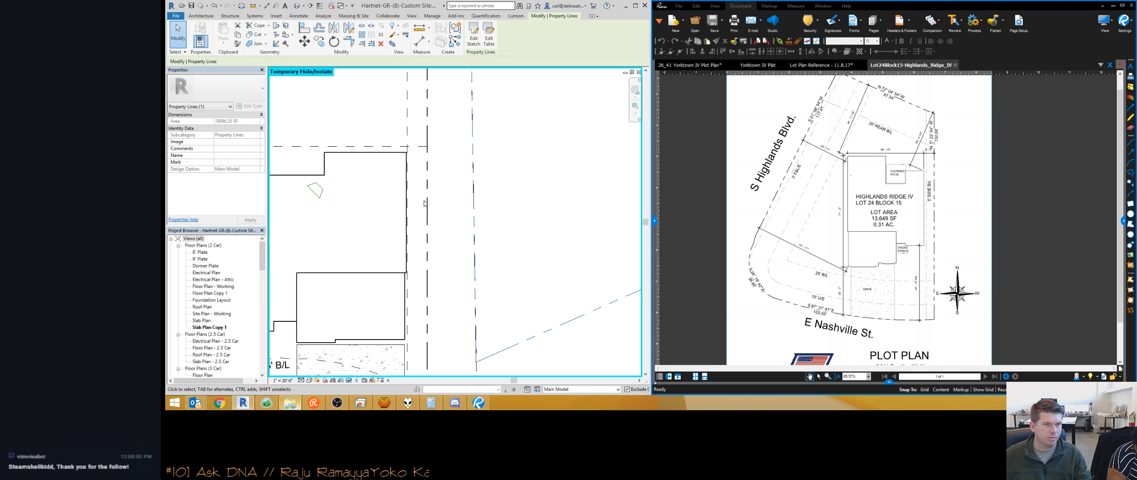
scroll(421, 188, "down", 3)
middle_click_drag(426, 219, 427, 199)
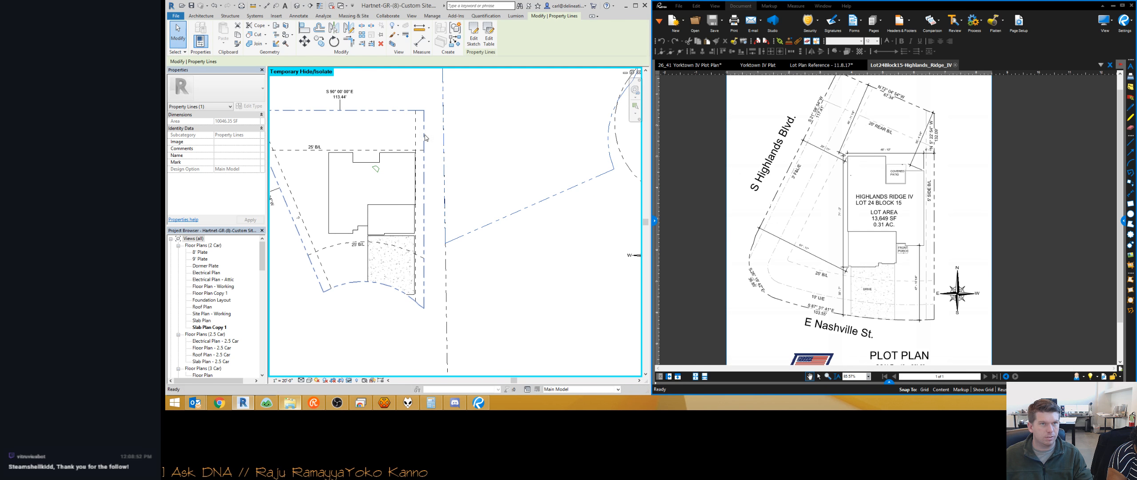
key("d")
key("i")
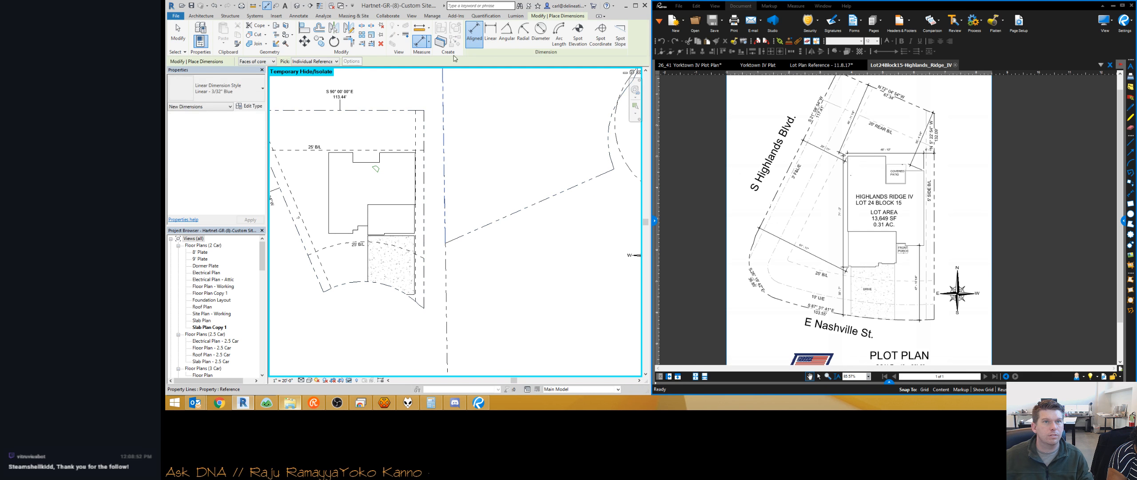
left_click(507, 32)
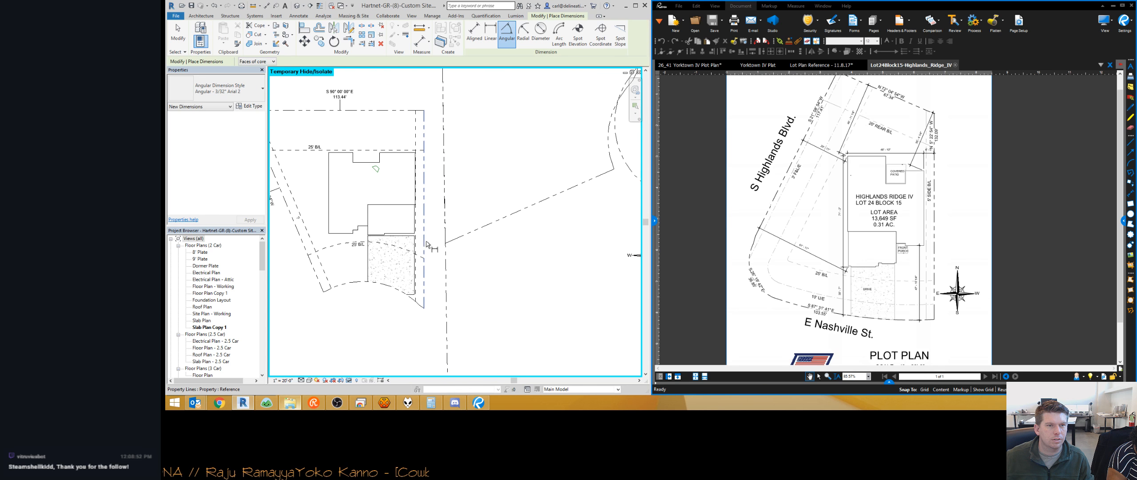
scroll(424, 165, "down", 2)
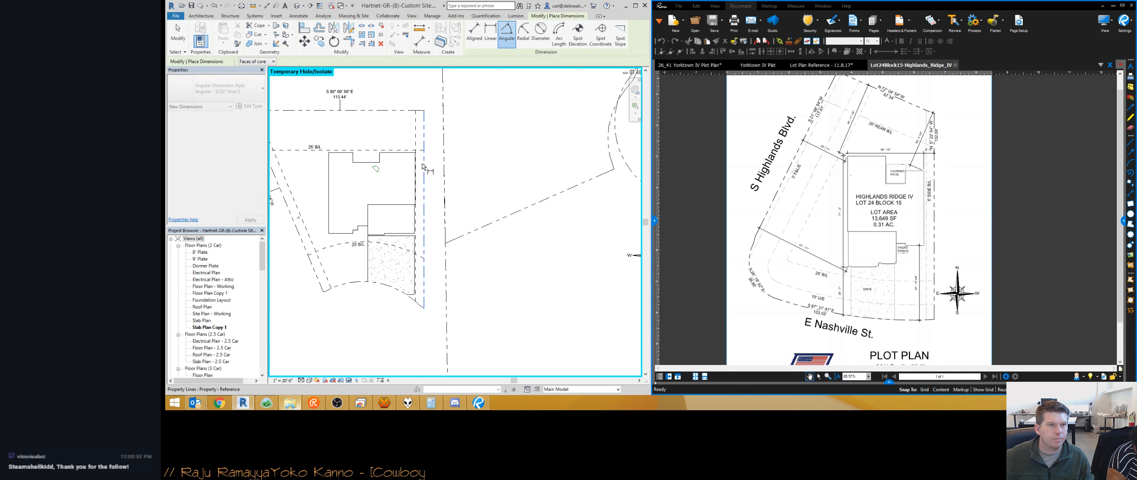
scroll(424, 165, "up", 2)
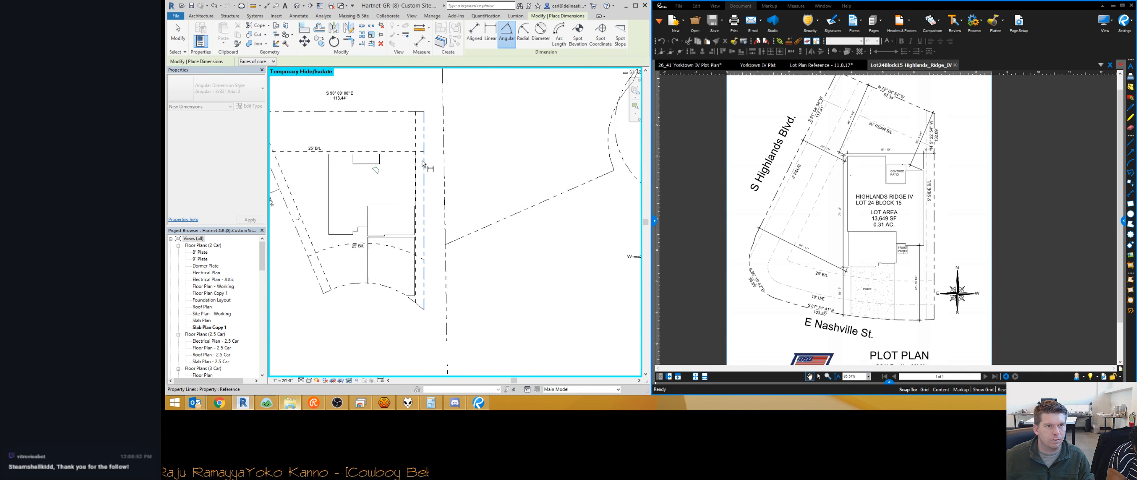
key("l")
left_click(425, 110)
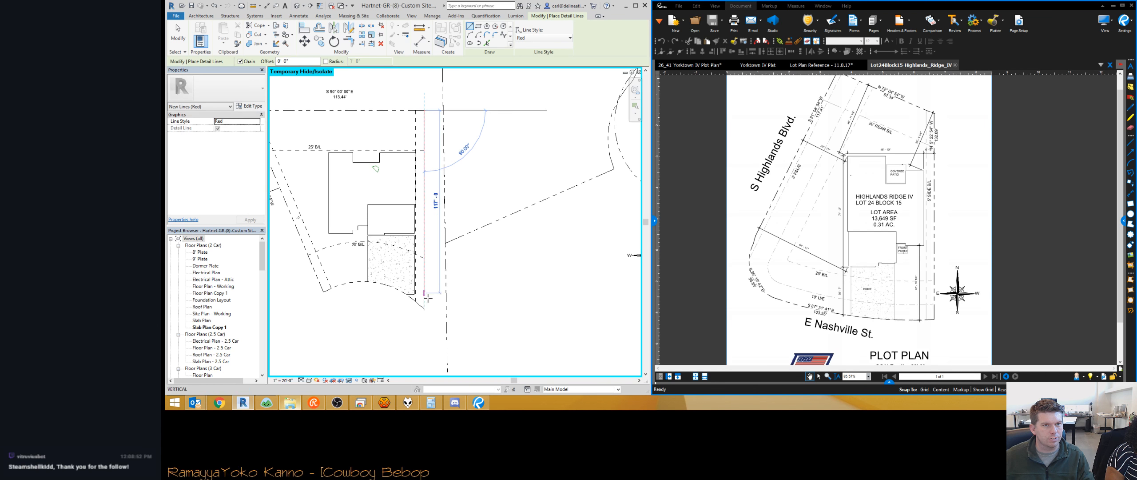
key("Escape")
key("Escape")
Move the rotated lot outline so its northwest corner meets the northeast corner of the lot containing the house.
scroll(418, 206, "down", 6)
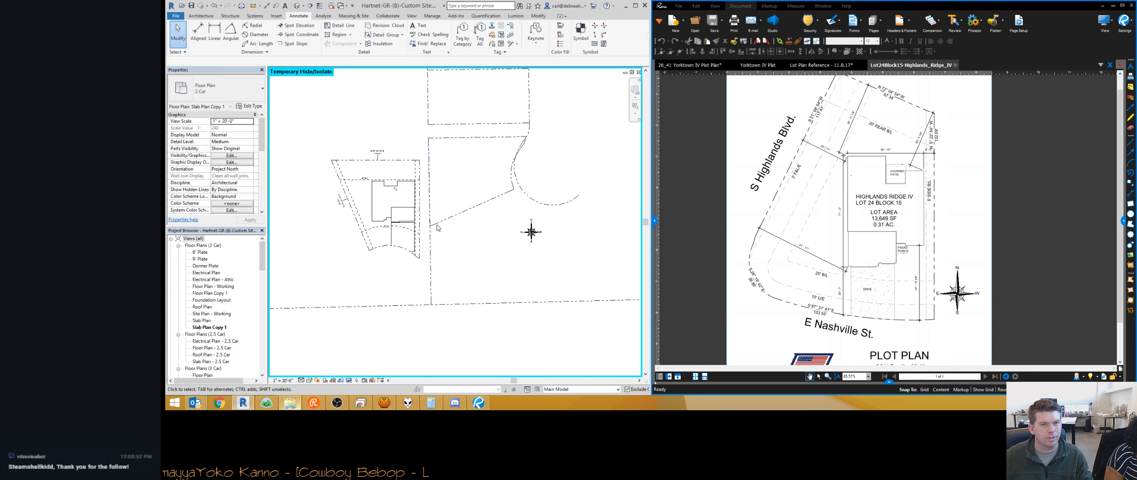
scroll(429, 144, "up", 1)
left_click(438, 148)
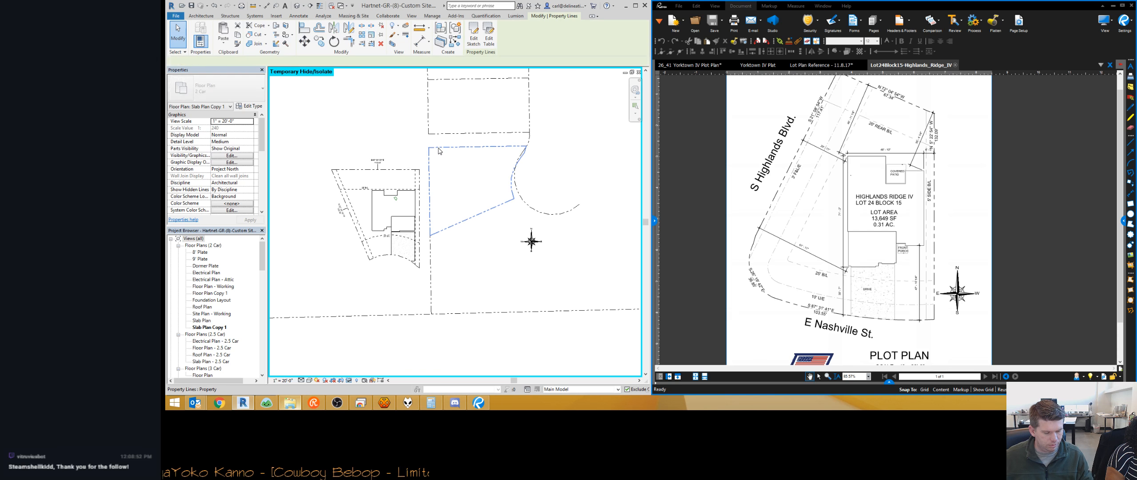
scroll(426, 154, "up", 2)
key("m")
key("v")
left_click(431, 143)
left_click(412, 188)
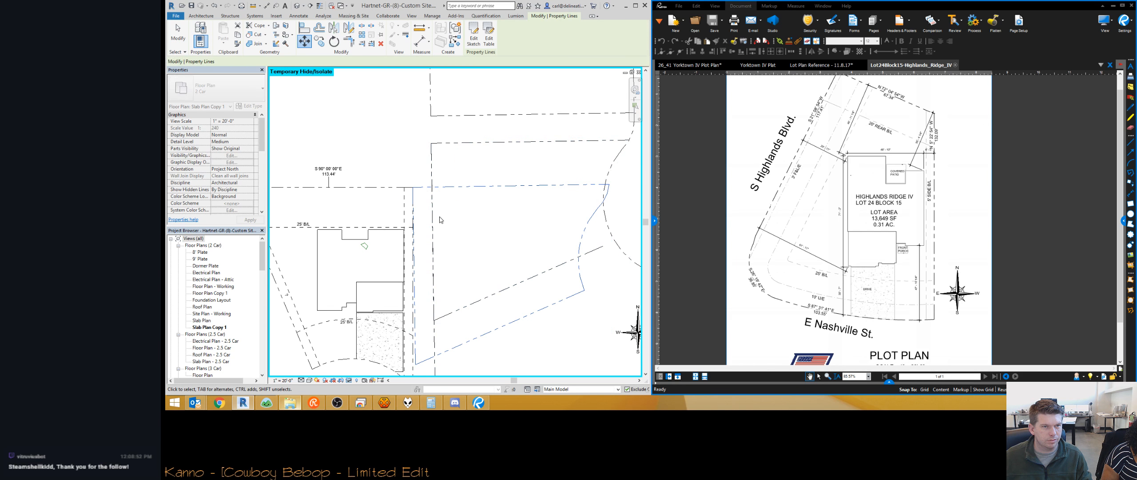
key("r")
key("o")
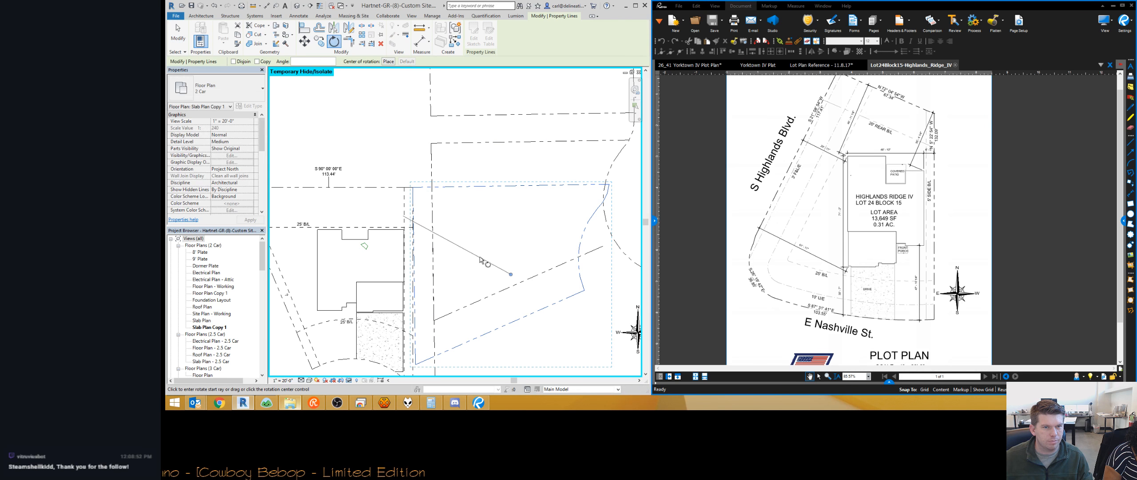
left_click_drag(511, 274, 415, 190)
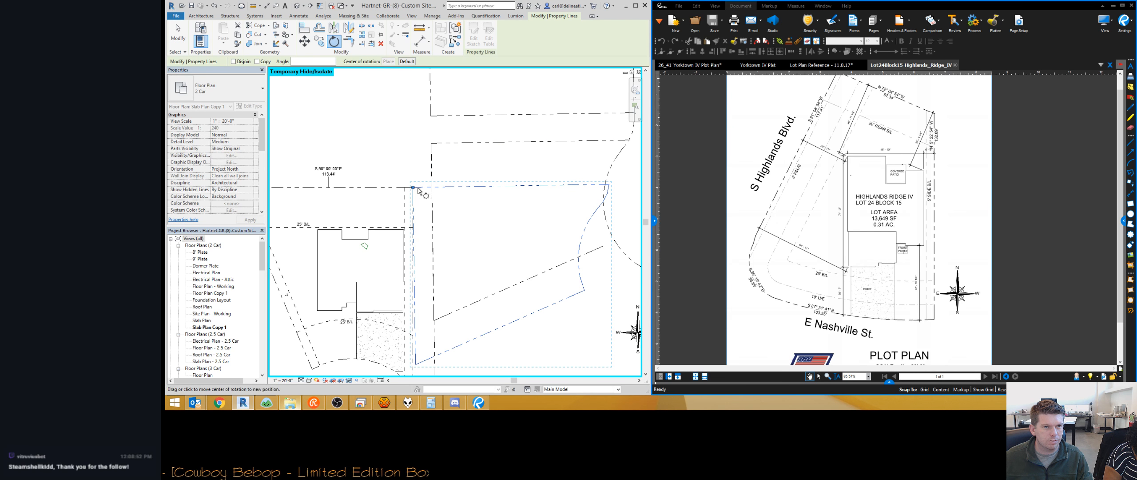
left_click(477, 186)
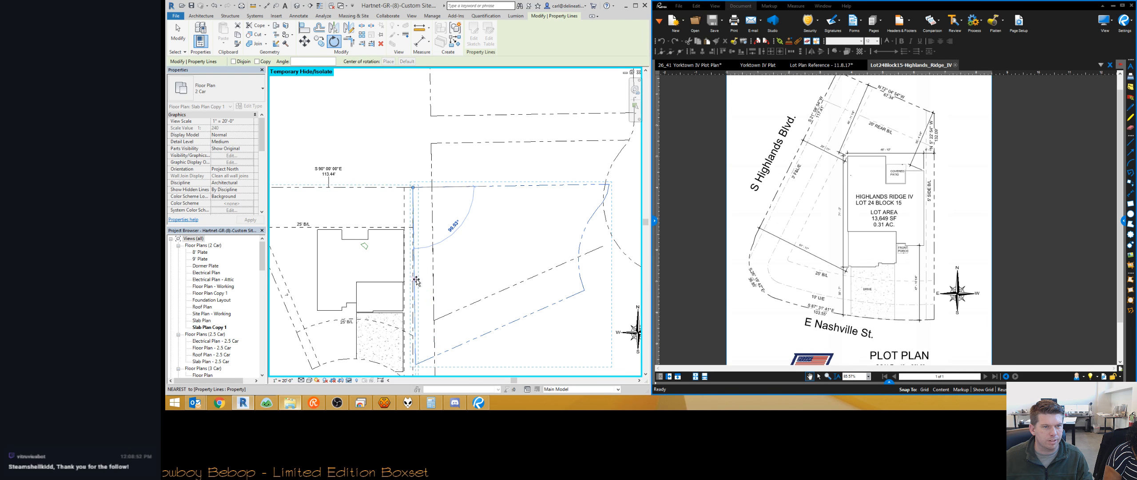
scroll(417, 280, "up", 2)
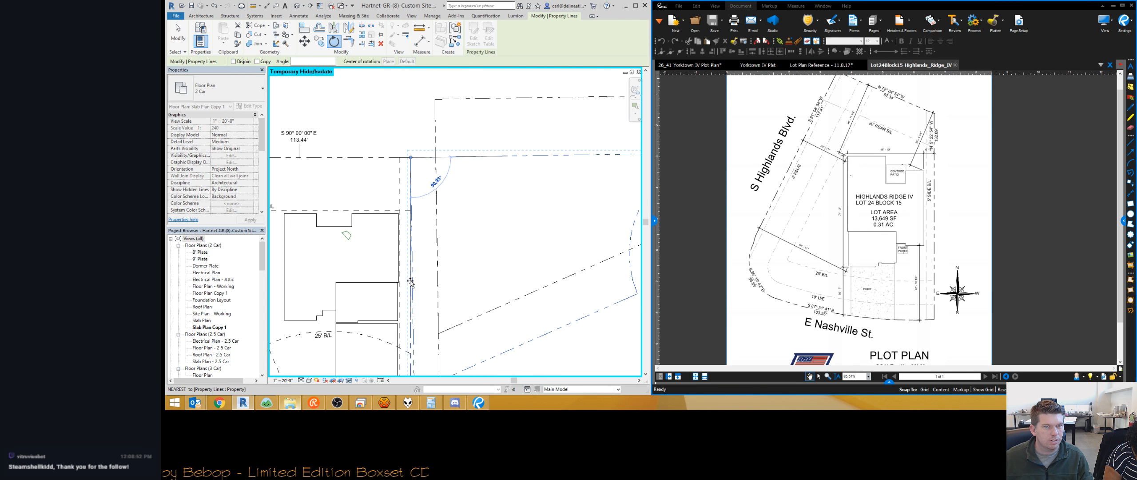
scroll(413, 283, "up", 4)
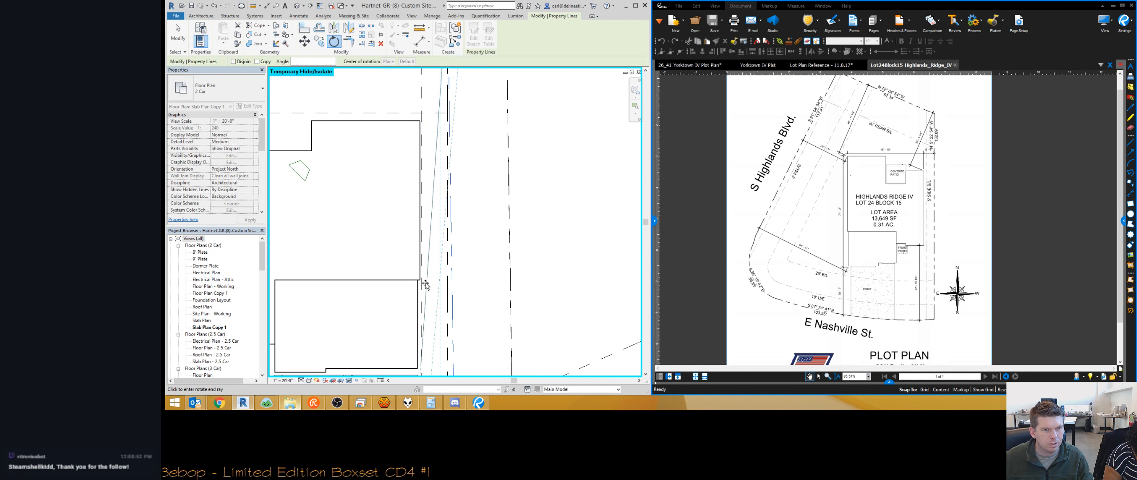
scroll(444, 284, "down", 3)
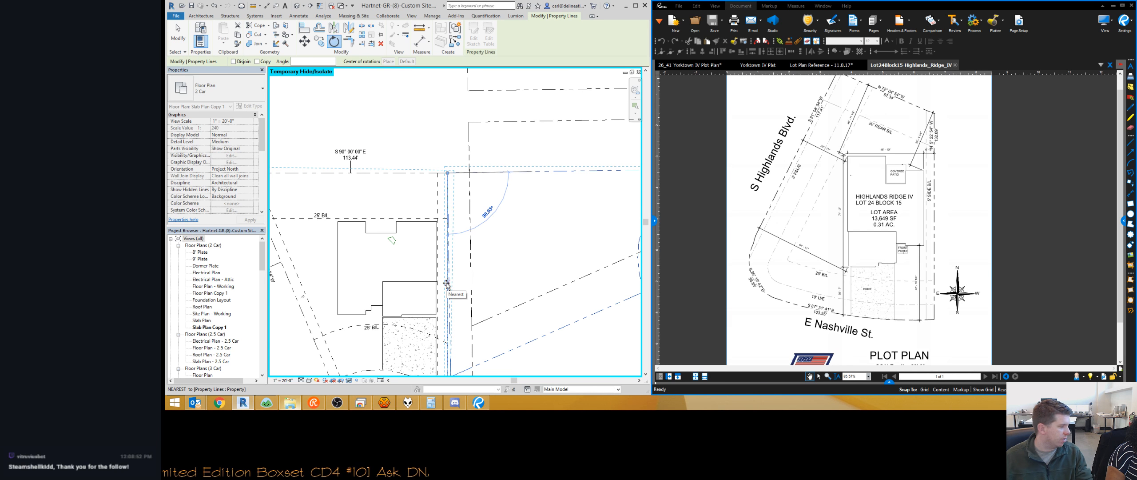
key("Escape")
scroll(448, 190, "down", 5)
scroll(450, 189, "up", 1)
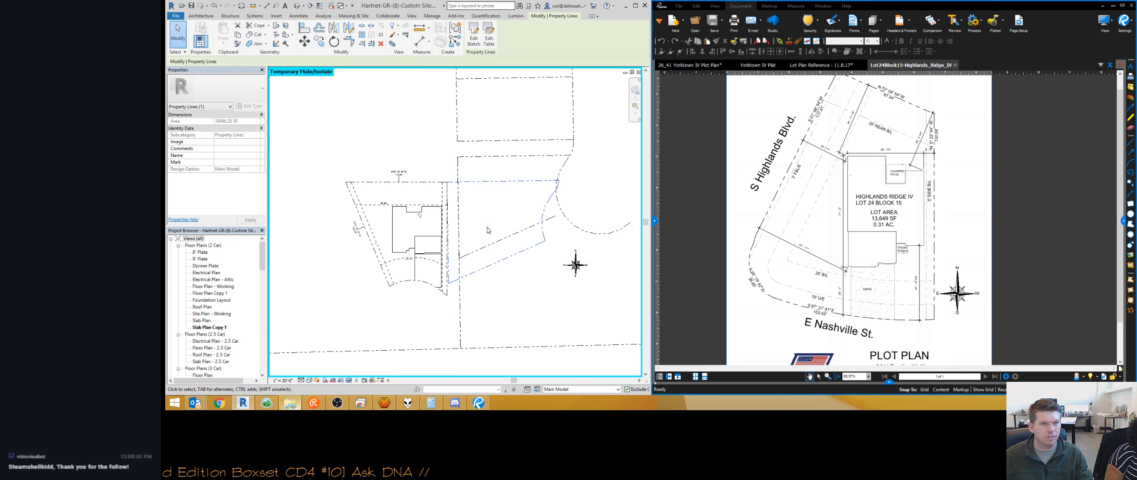
Move the north arrow just south of the lot containing the house and rotate it by 90.93 degrees.
left_click(575, 265)
left_click_drag(575, 265, 426, 314, "ctrl")
key("r")
key("o")
left_click(403, 283)
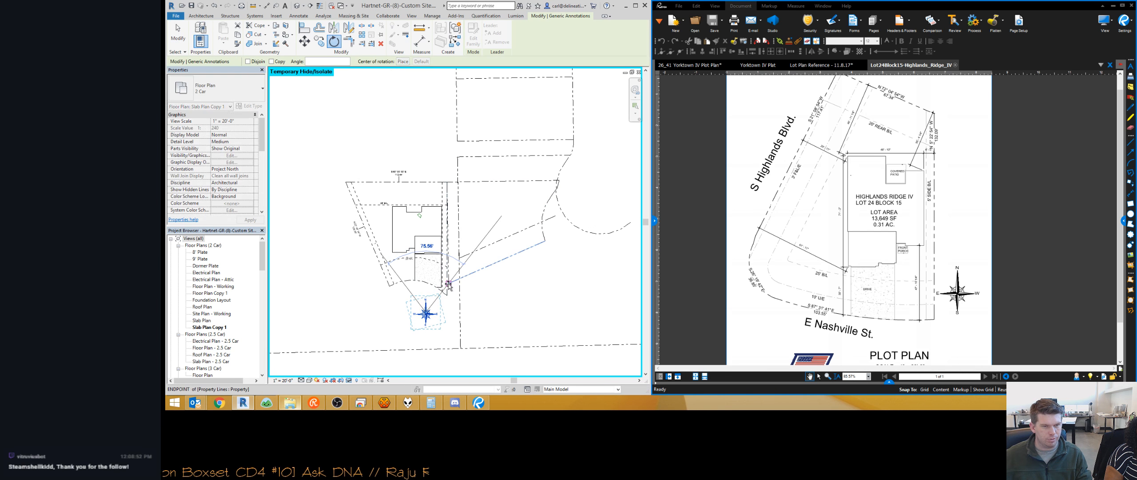
type("90.93")
key("Return")
Nudge the north arrow slightly west and delete the loose lot outline east of the house lot.
scroll(425, 310, "up", 3)
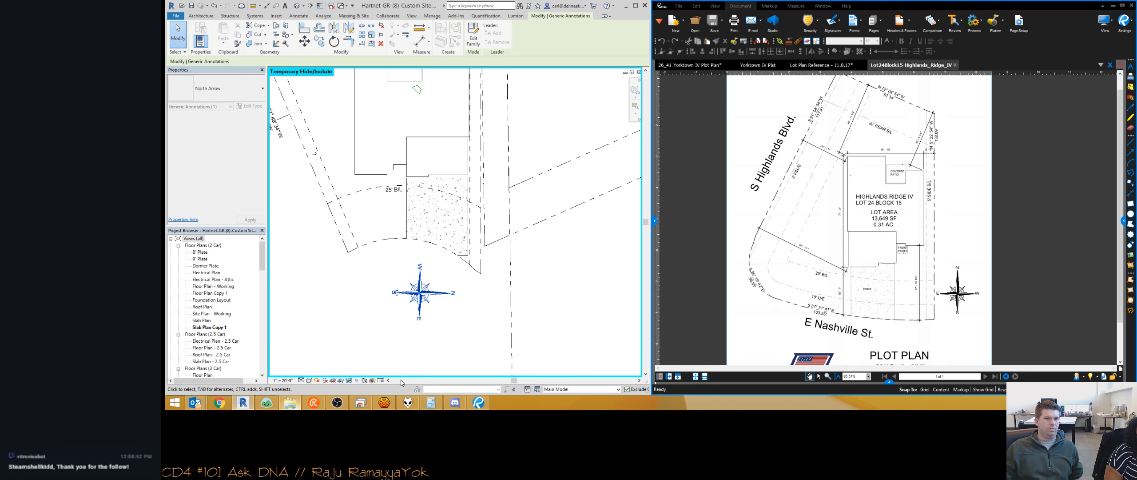
scroll(438, 317, "down", 2)
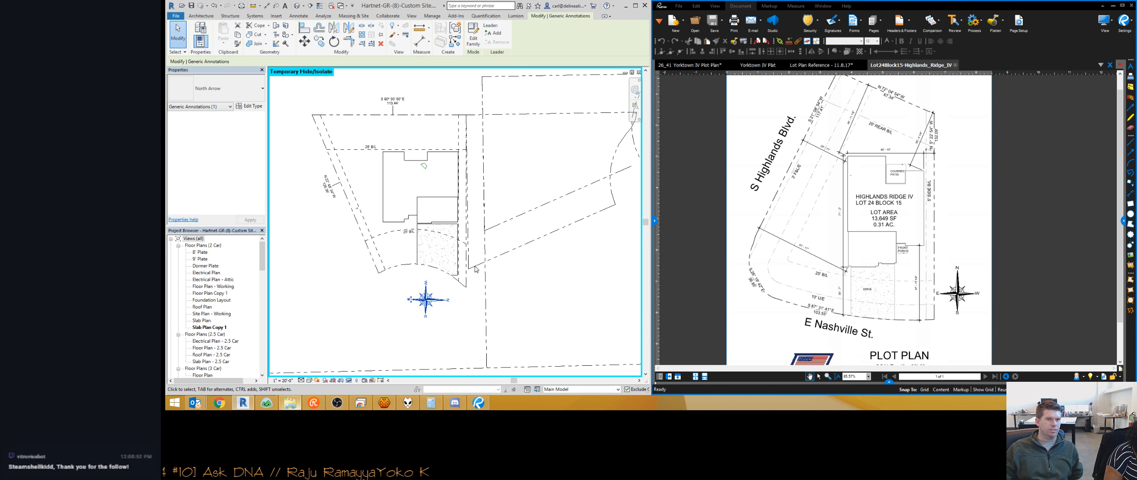
left_click_drag(427, 302, 416, 304)
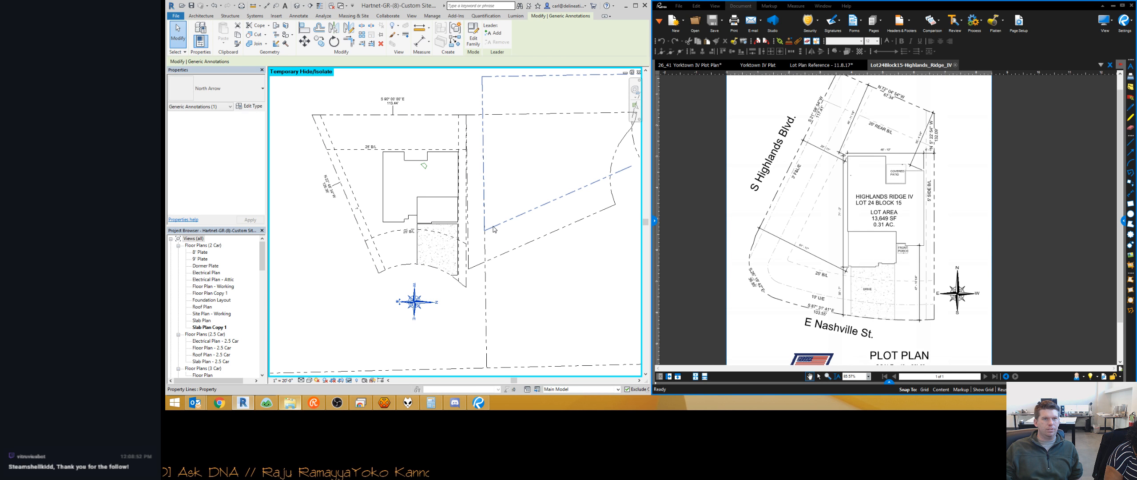
left_click(498, 252)
key("Delete")
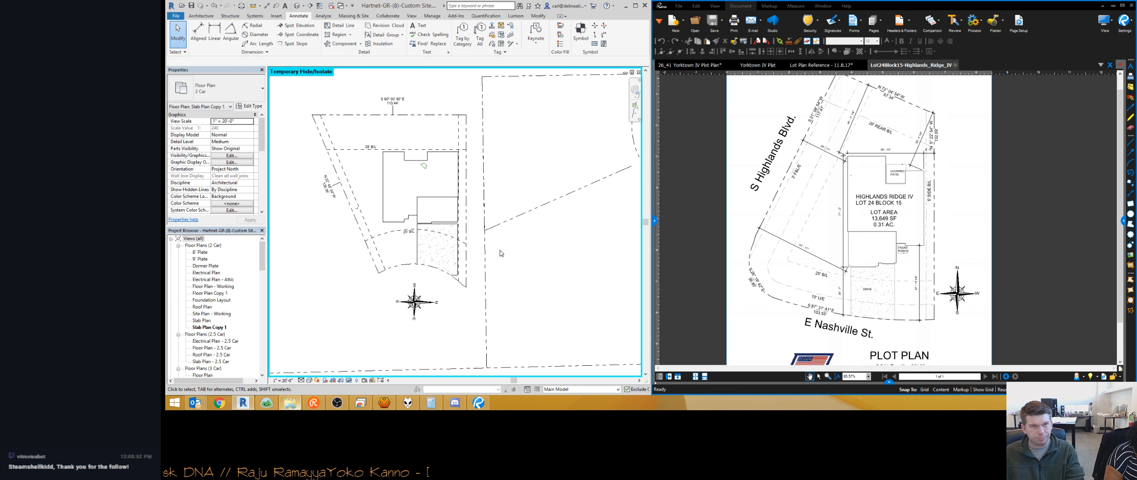
Move the north arrow to the open area just west of the house lot's southwest corner.
scroll(499, 252, "down", 2)
middle_click_drag(491, 266, 439, 262)
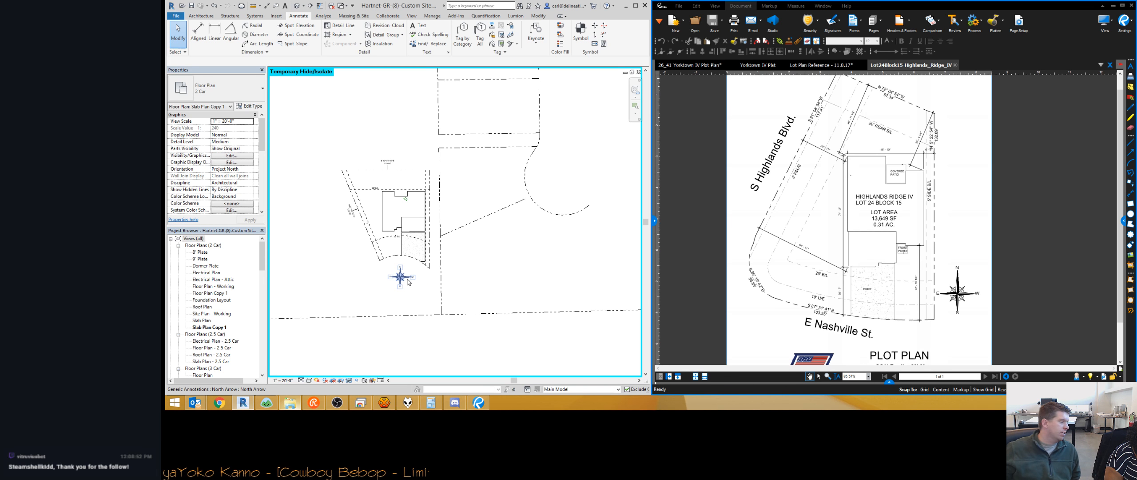
scroll(404, 287, "up", 3)
scroll(400, 290, "down", 3)
scroll(399, 280, "up", 2)
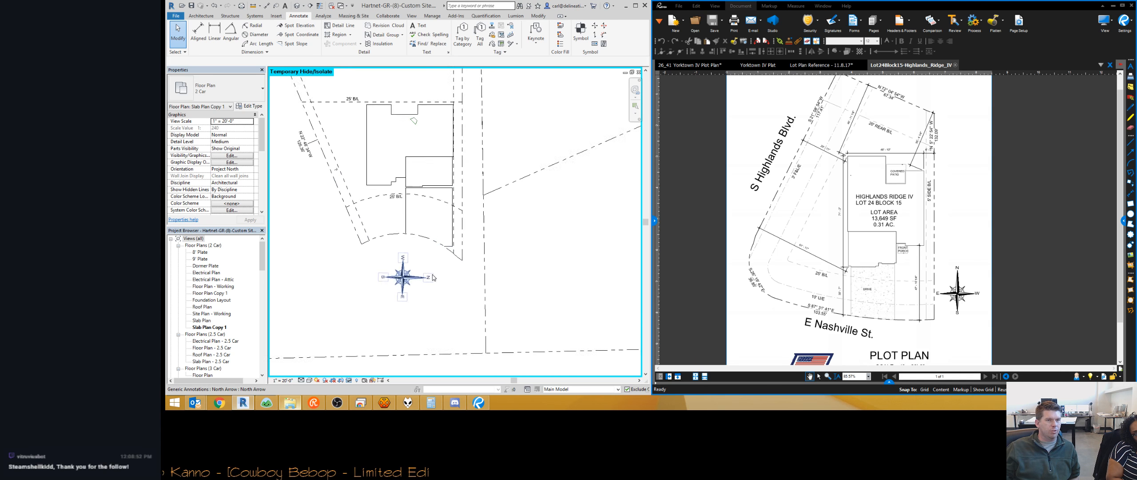
mouse_move(397, 270)
left_mouse_down()
mouse_move(447, 208)
mouse_move(450, 101)
mouse_move(363, 144)
mouse_move(334, 252)
mouse_move(329, 238)
left_mouse_up()
key("Escape")
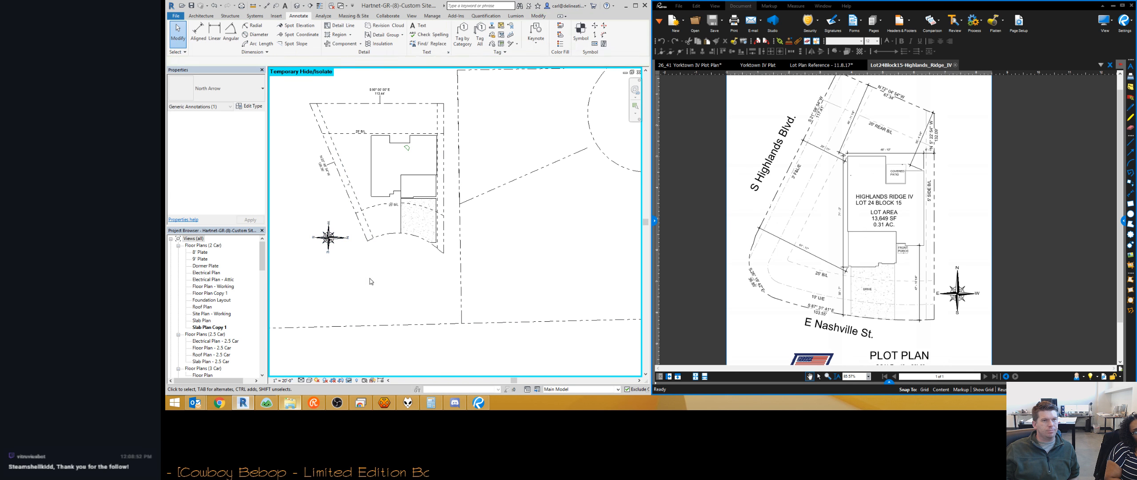
scroll(413, 307, "down", 2)
left_click(176, 17)
left_click(367, 107)
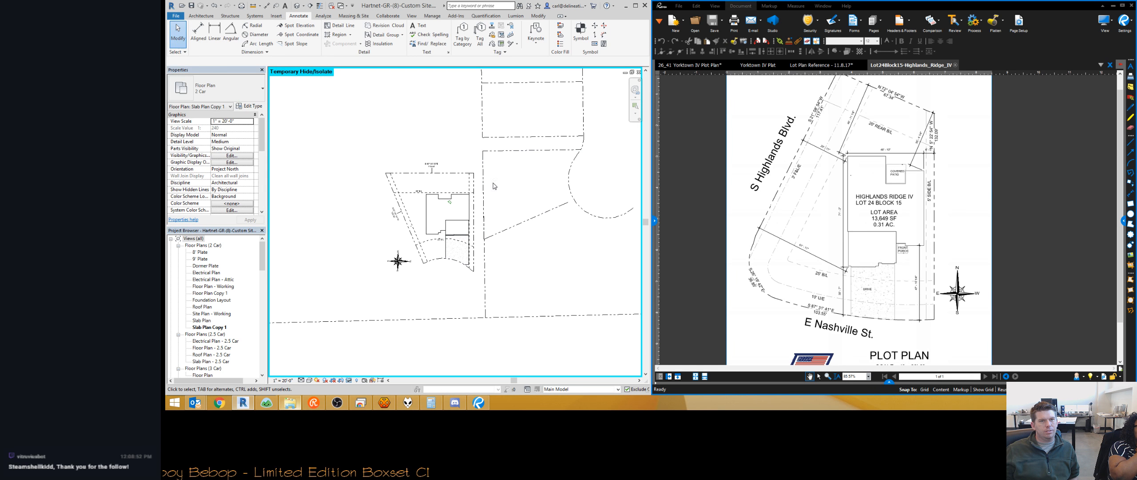
left_click(175, 16)
left_click(361, 107)
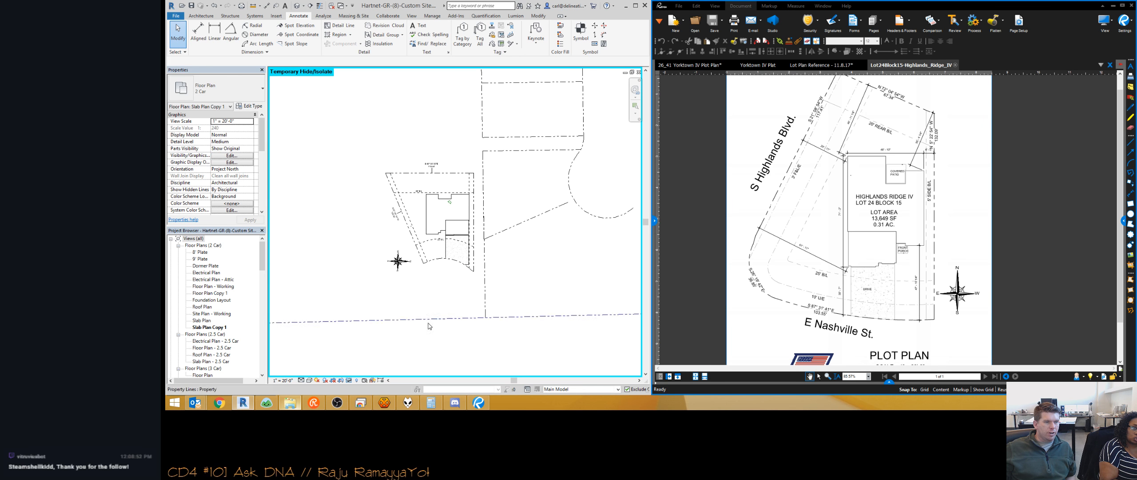
Browse to Patriot Home Building's Plot Plans folder in File Explorer and look over the Yorktown IV PDF files.
left_click(290, 402)
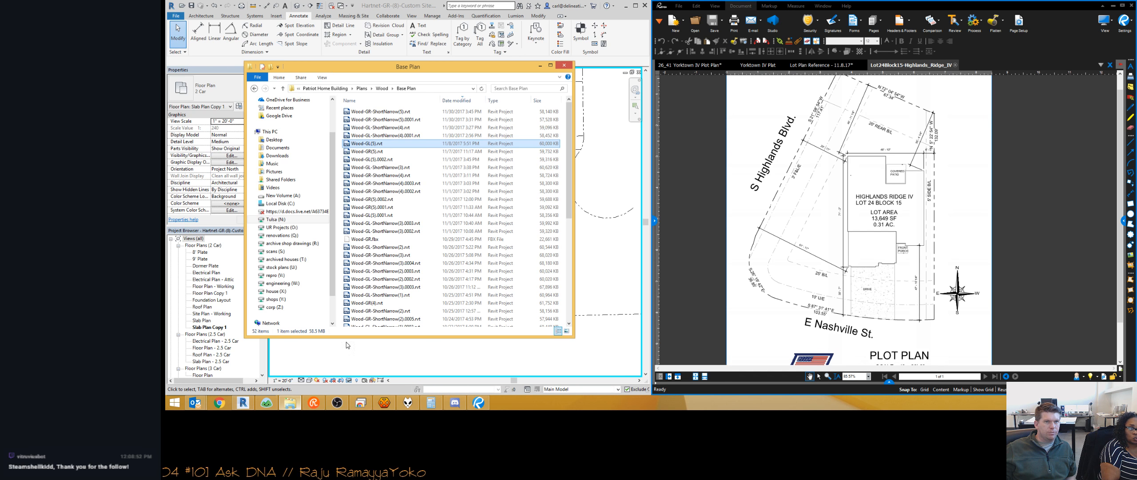
left_click(330, 88)
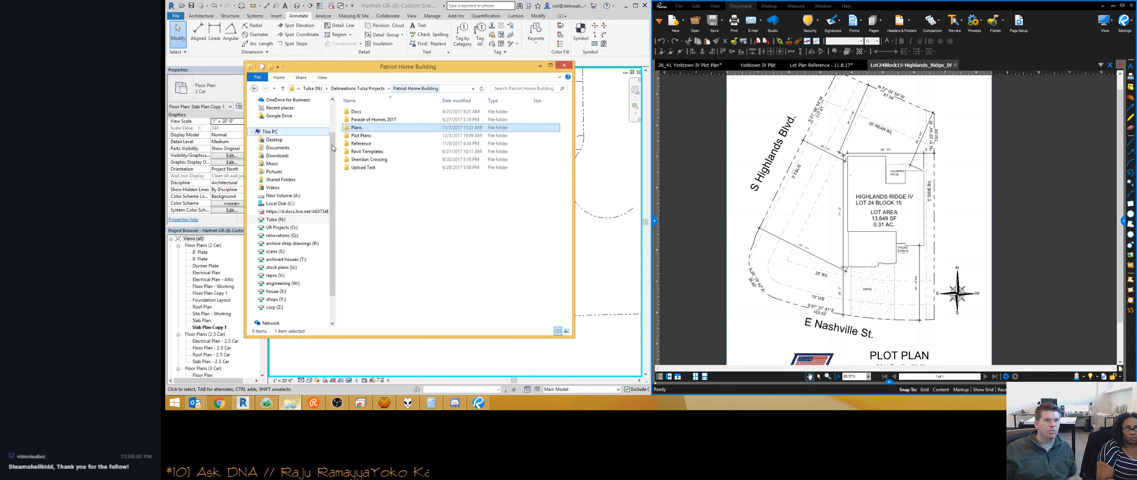
double_click(370, 137)
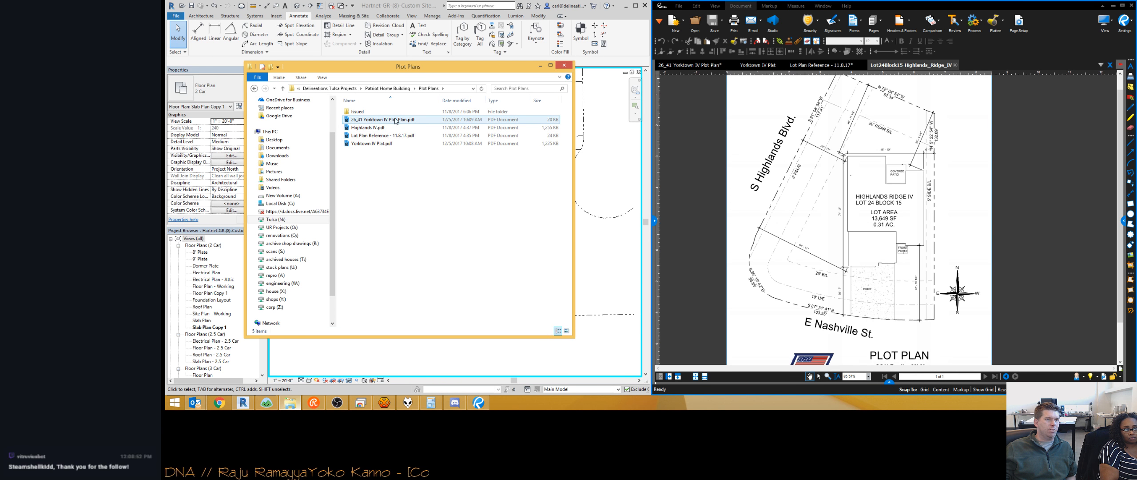
left_click(369, 144)
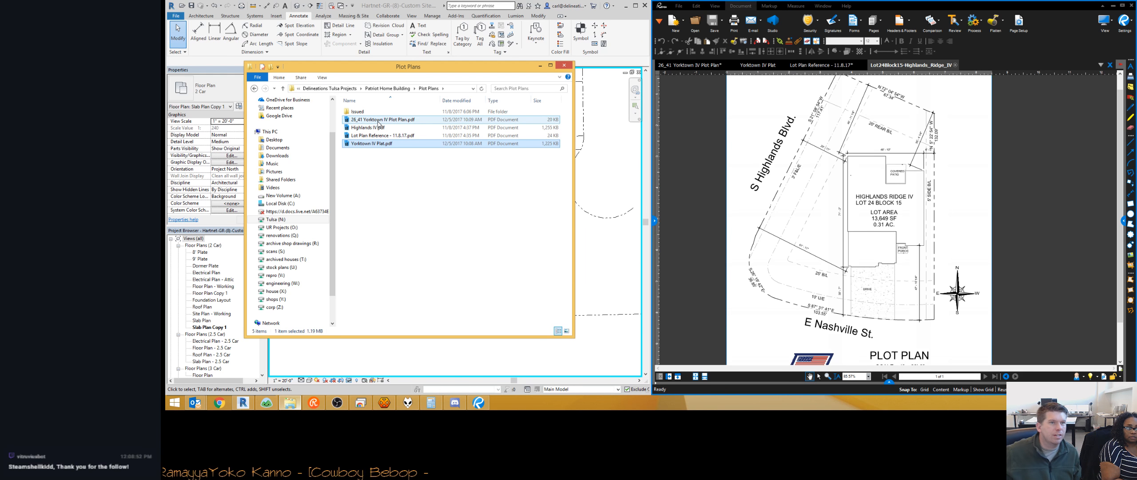
left_click(362, 121)
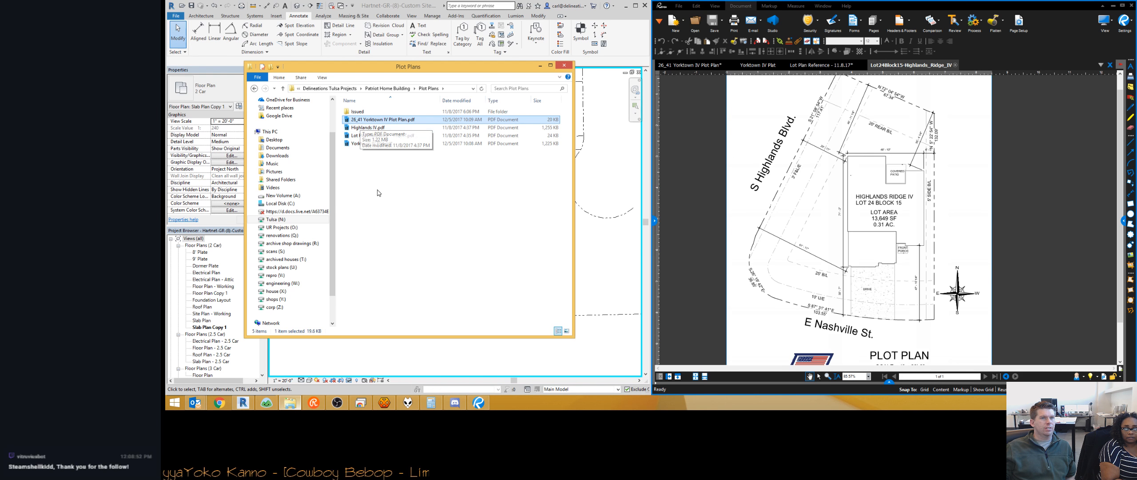
left_click(439, 362)
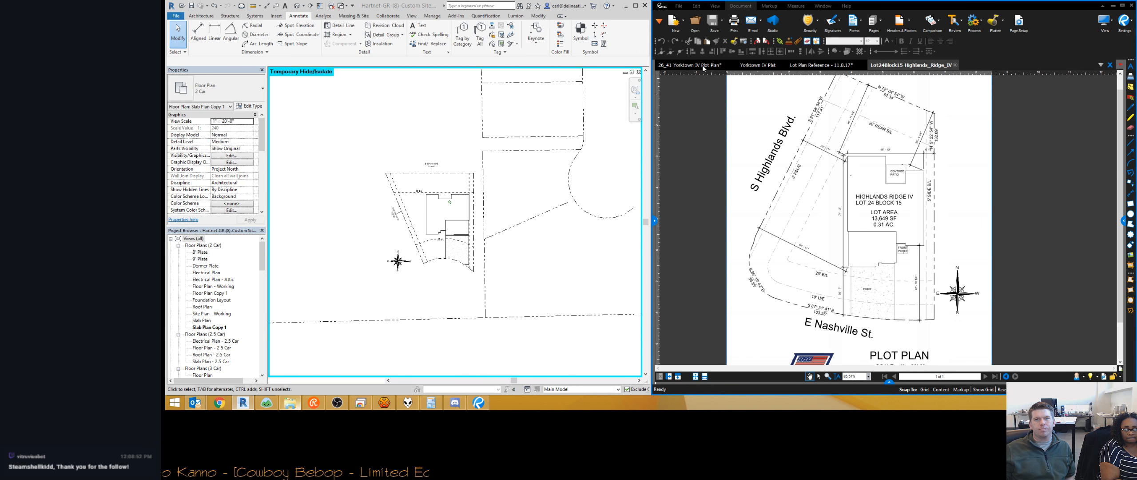
Examine the Yorktown IV plat around the cul-de-sac lots of block 41 and East 131st Street South.
left_click(760, 66)
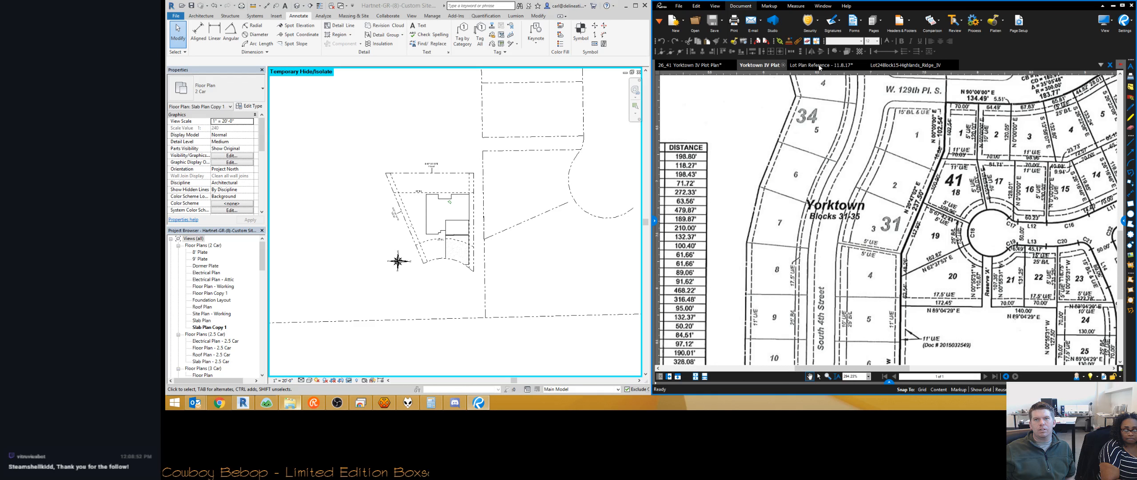
scroll(825, 242, "down", 6)
middle_click_drag(825, 247, 783, 177)
scroll(847, 215, "up", 4)
scroll(871, 293, "up", 1)
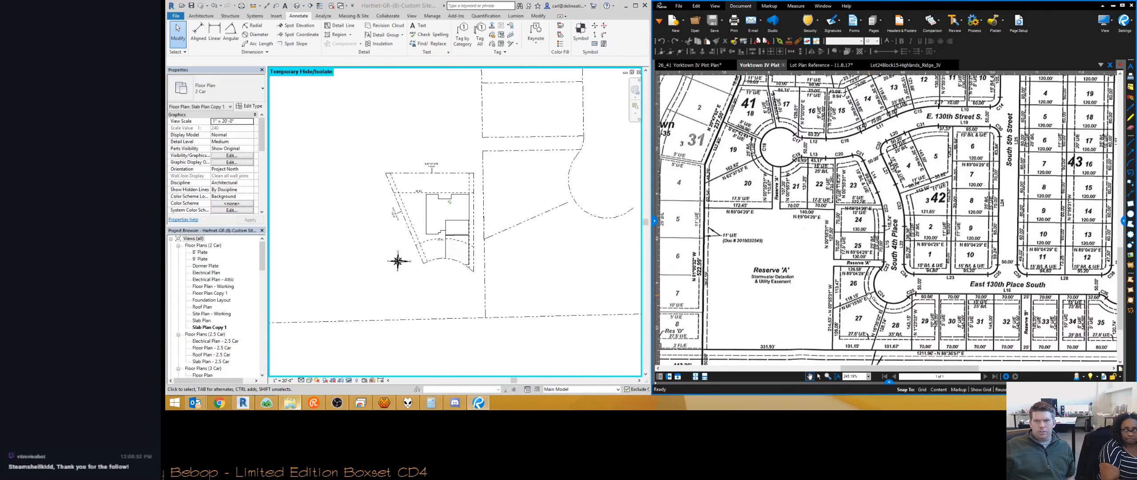
scroll(884, 320, "down", 1)
middle_click_drag(877, 314, 823, 285)
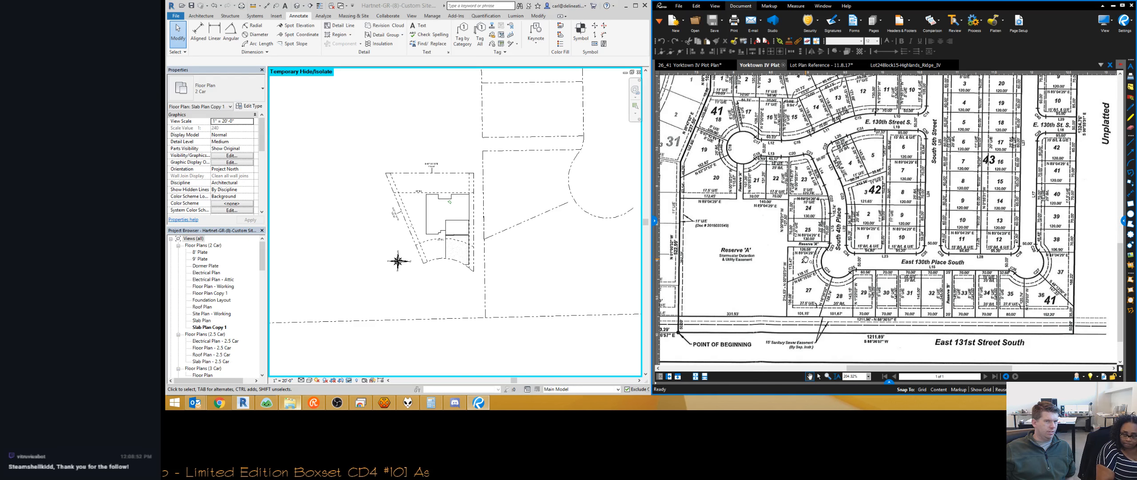
Compare the layouts of the Yorktown IV, Highlands Ridge IV and Elm Ridge plot plans, and return to lot 26 on the Yorktown IV plat.
left_click(674, 68)
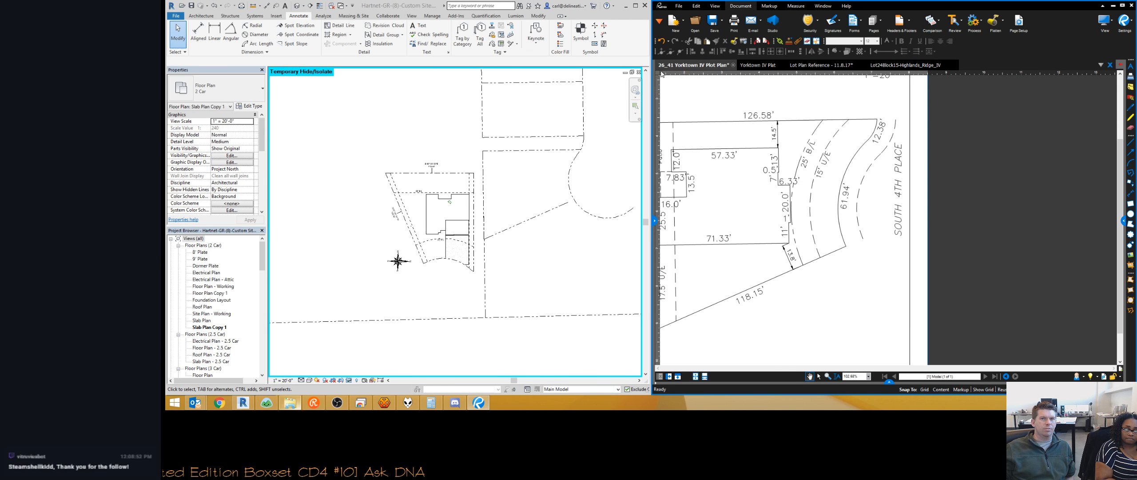
scroll(762, 201, "down", 3)
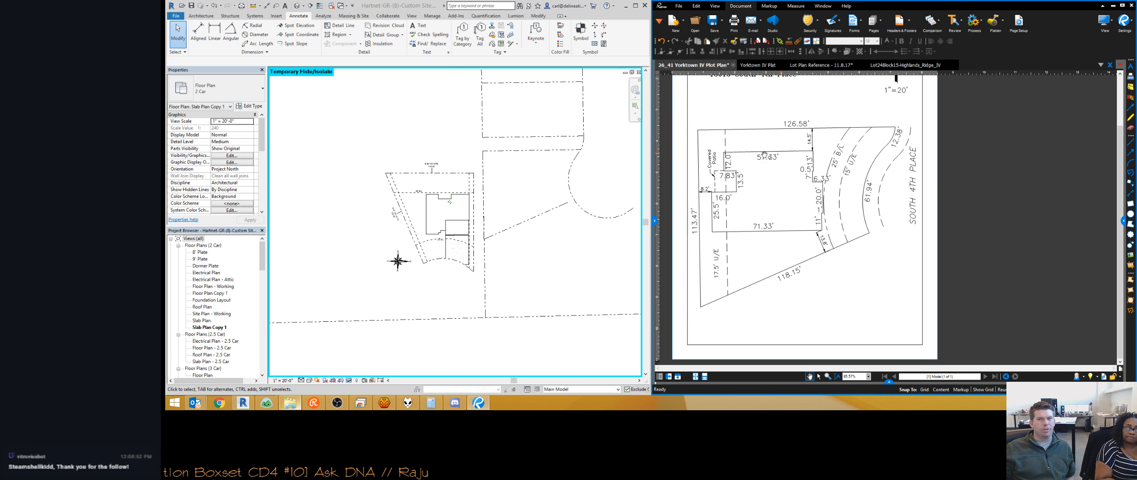
scroll(762, 82, "down", 1)
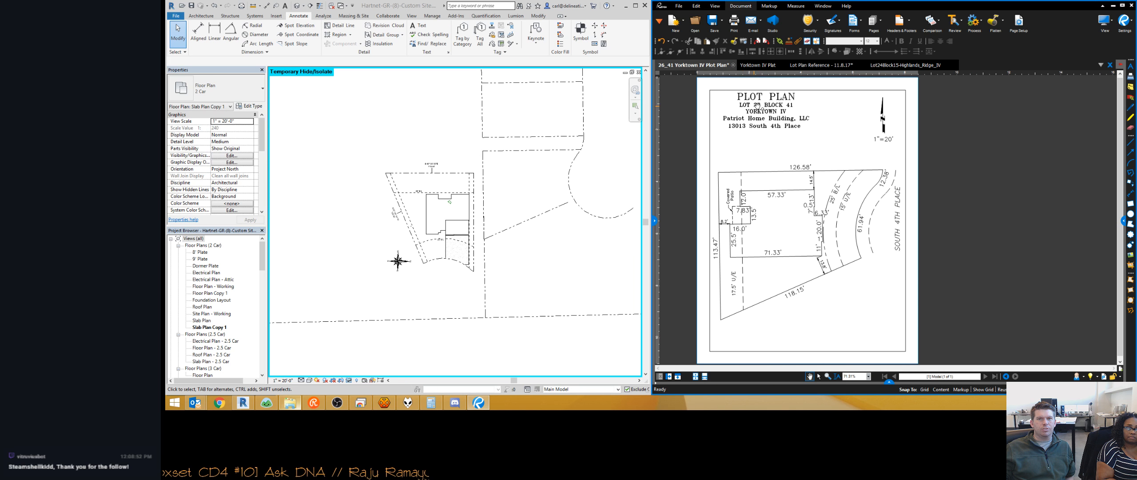
left_click(894, 65)
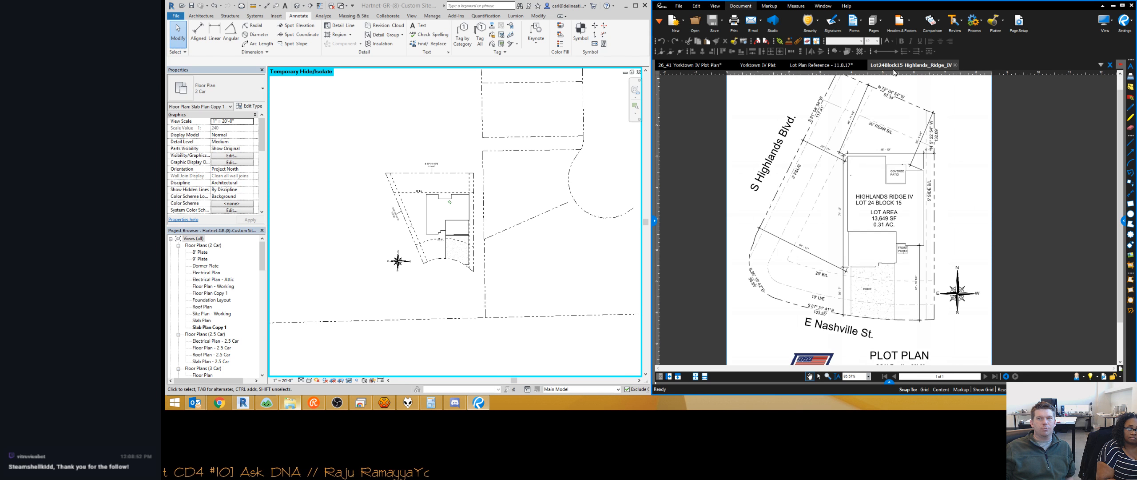
scroll(863, 173, "down", 2)
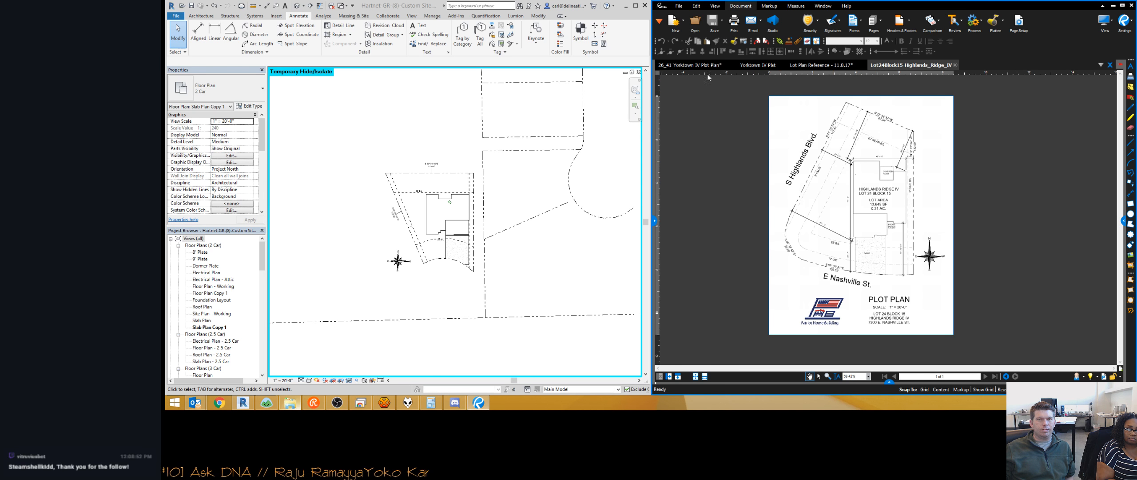
left_click(809, 67)
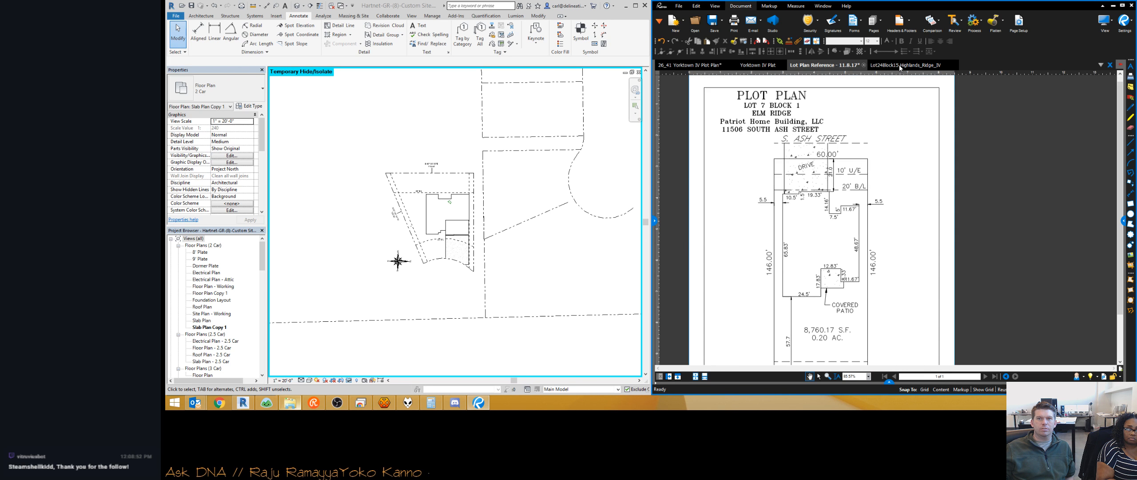
left_click(900, 65)
left_click(821, 65)
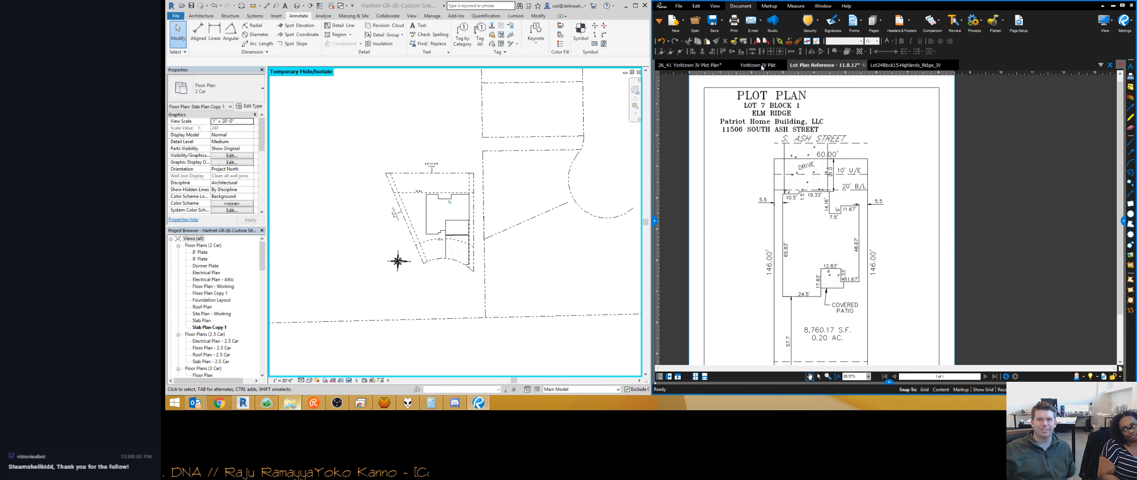
left_click(761, 67)
scroll(820, 252, "up", 3)
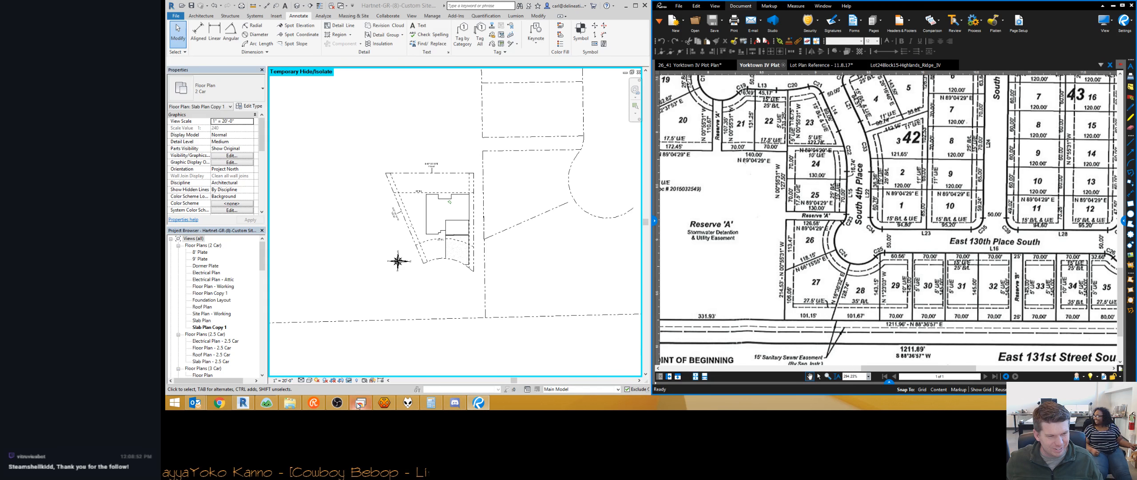
left_click(337, 403)
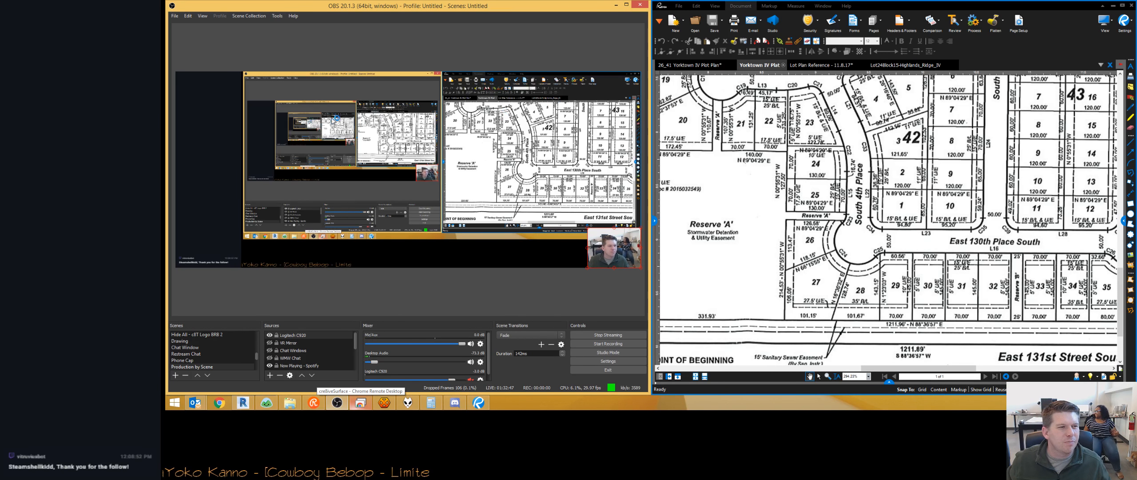
left_click(616, 5)
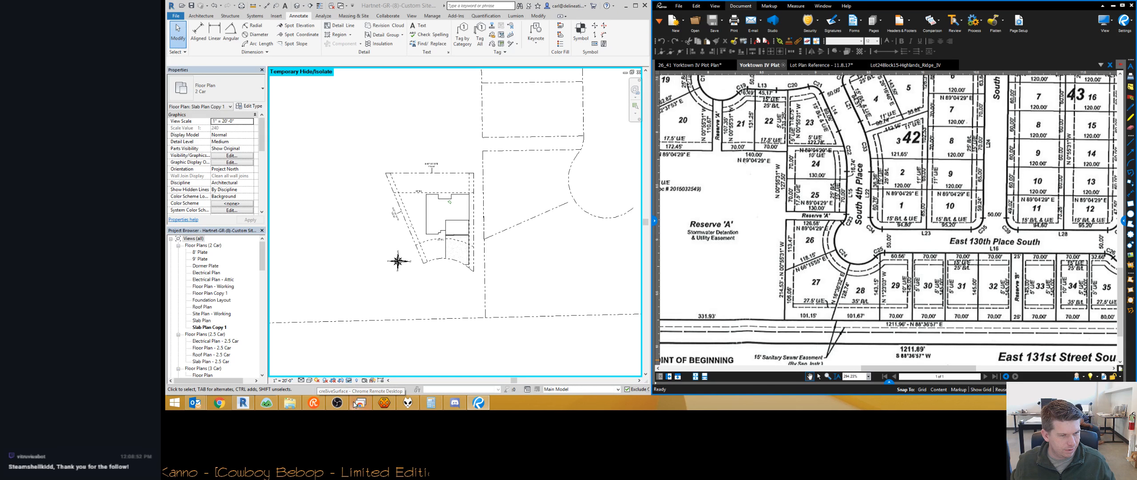
left_click(337, 402)
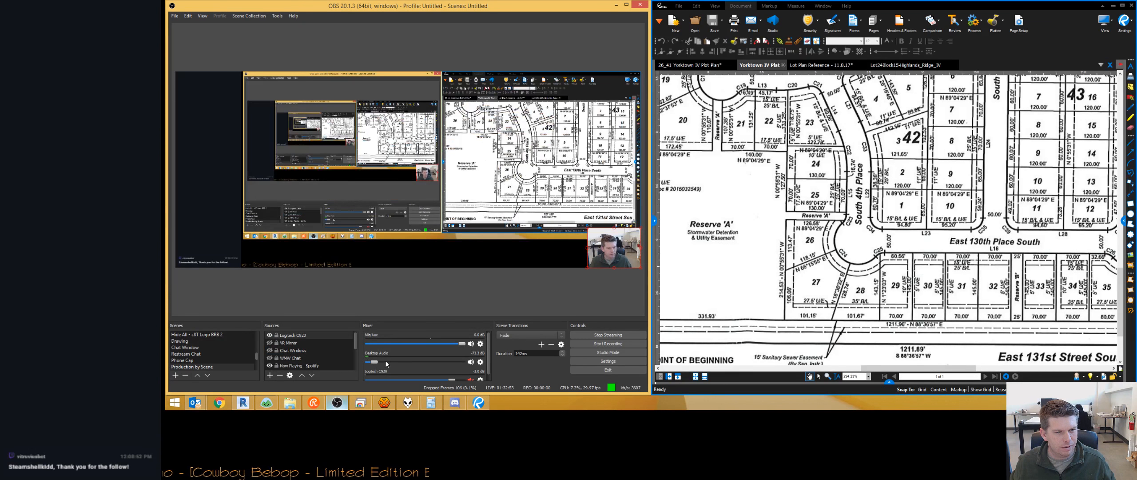